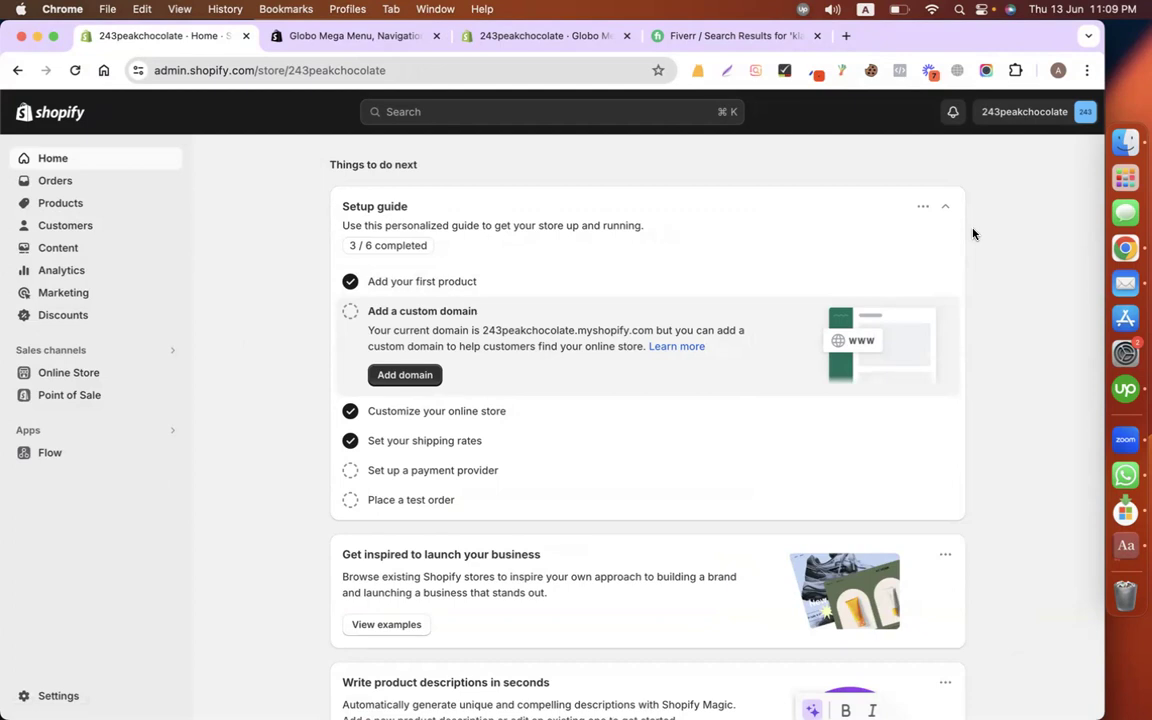
Step: Browse the Fiverr search results for "klaviyo shopify" to examine the gigs and their prices
{"action": "left_click", "coordinate": [712, 37]}
{"action": "scroll", "coordinate": [400, 600], "scroll_direction": "down", "scroll_amount": 5}
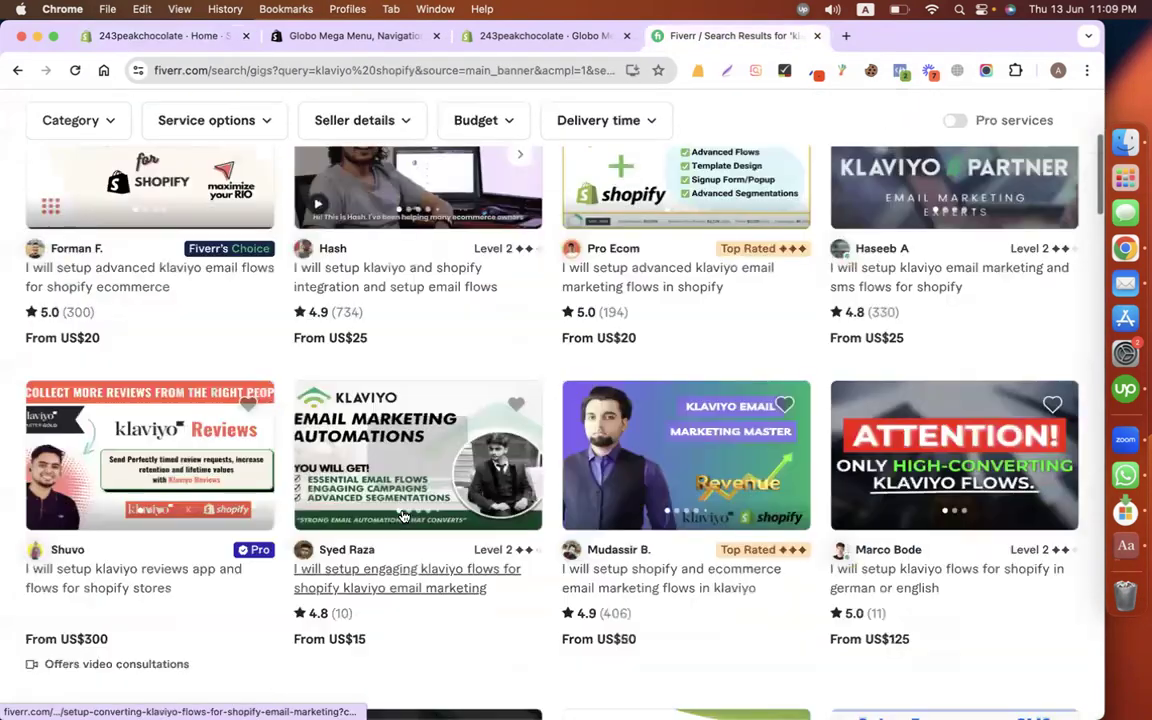
{"action": "scroll", "coordinate": [321, 318], "scroll_direction": "up", "scroll_amount": 5}
{"action": "scroll", "coordinate": [270, 147], "scroll_direction": "down", "scroll_amount": 3}
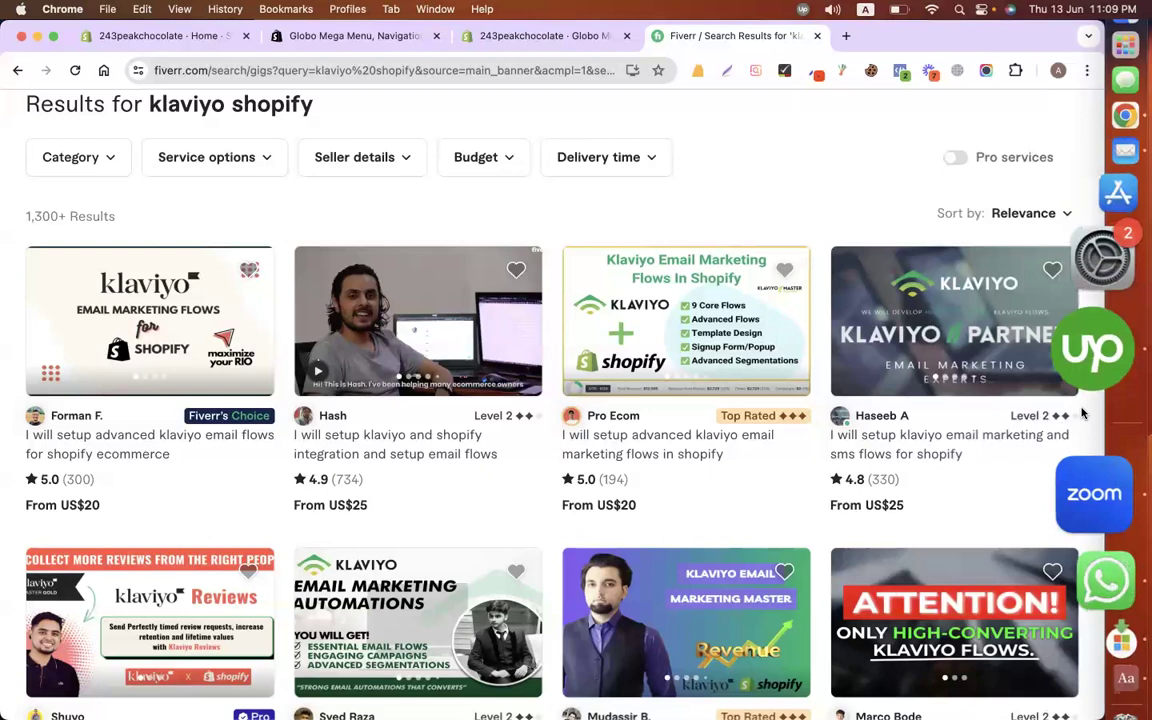
{"action": "scroll", "coordinate": [600, 620], "scroll_direction": "down", "scroll_amount": 8}
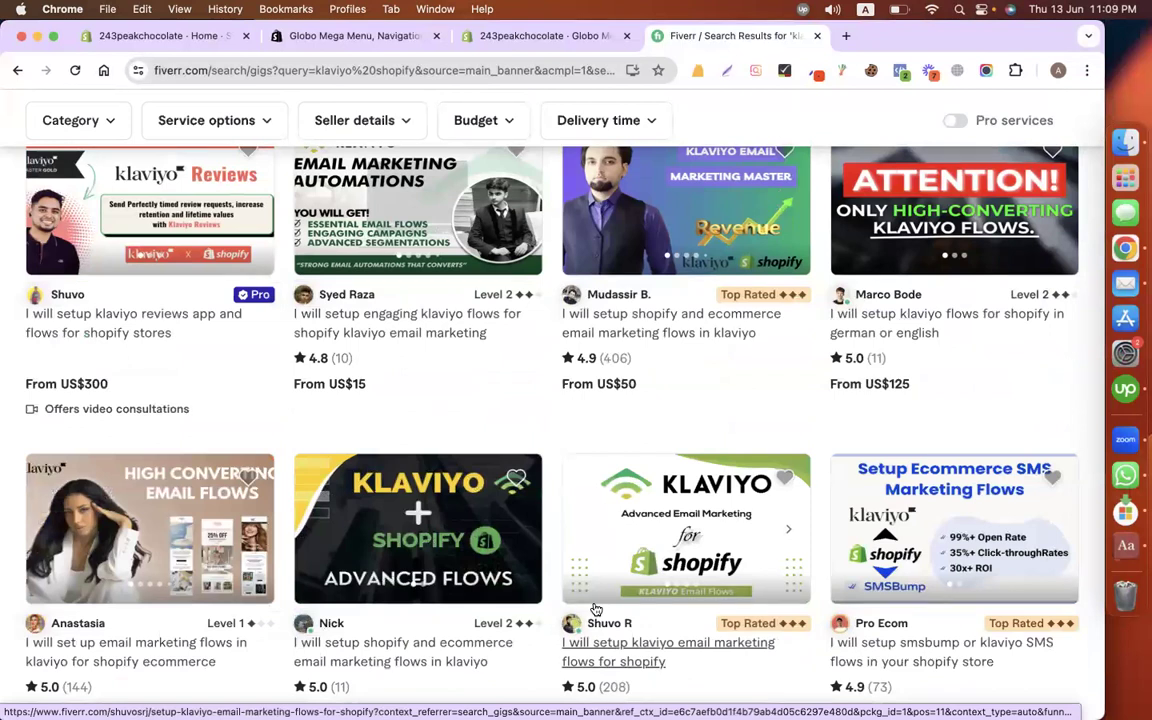
{"action": "scroll", "coordinate": [500, 605], "scroll_direction": "up", "scroll_amount": 8}
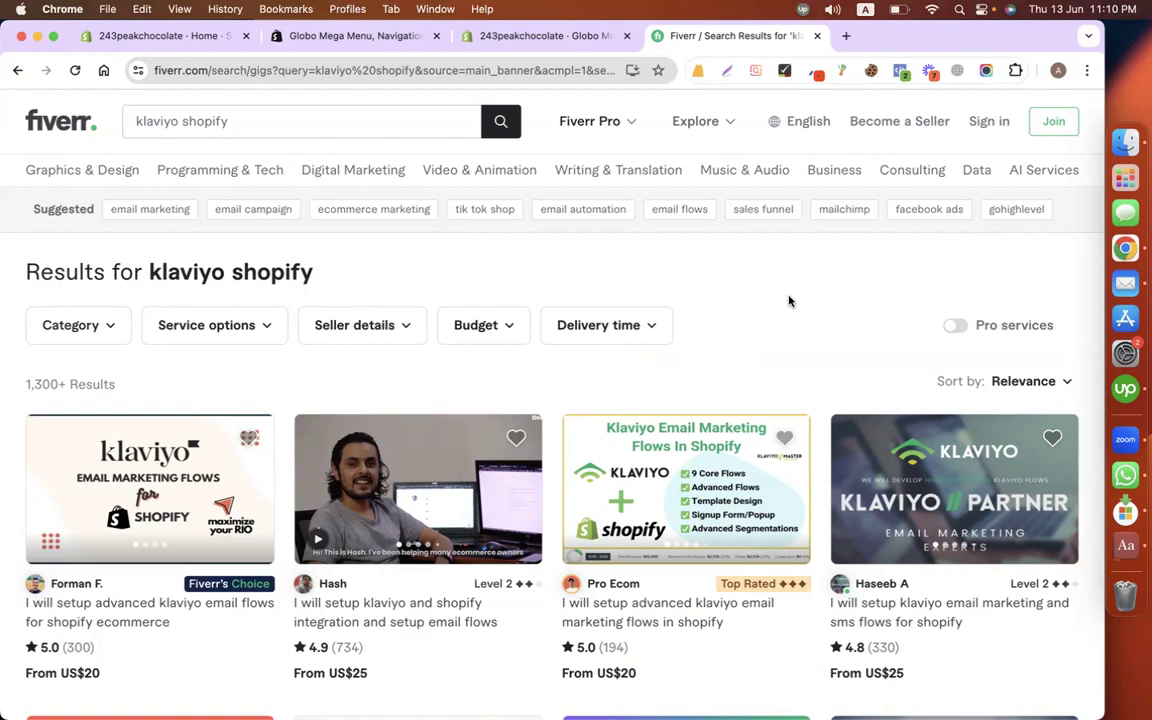
Step: Return to the Shopify admin and open the Shopify App Store from the app and sales channel settings
{"action": "left_click", "coordinate": [160, 37]}
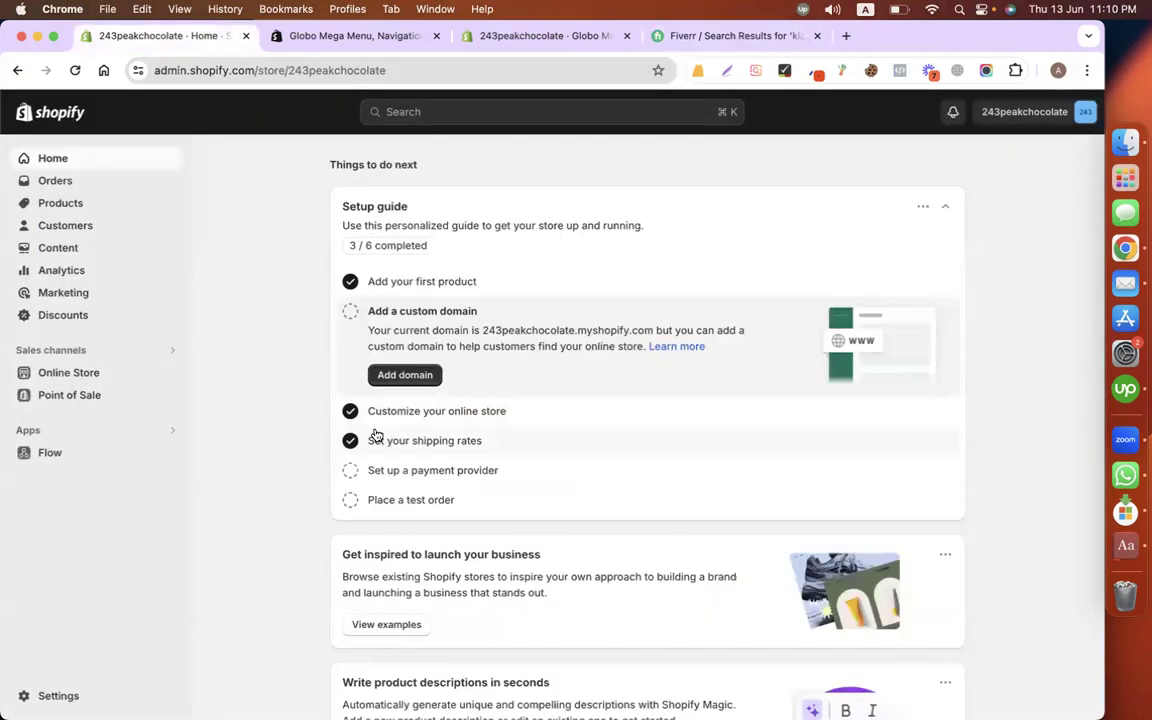
{"action": "left_click", "coordinate": [108, 431]}
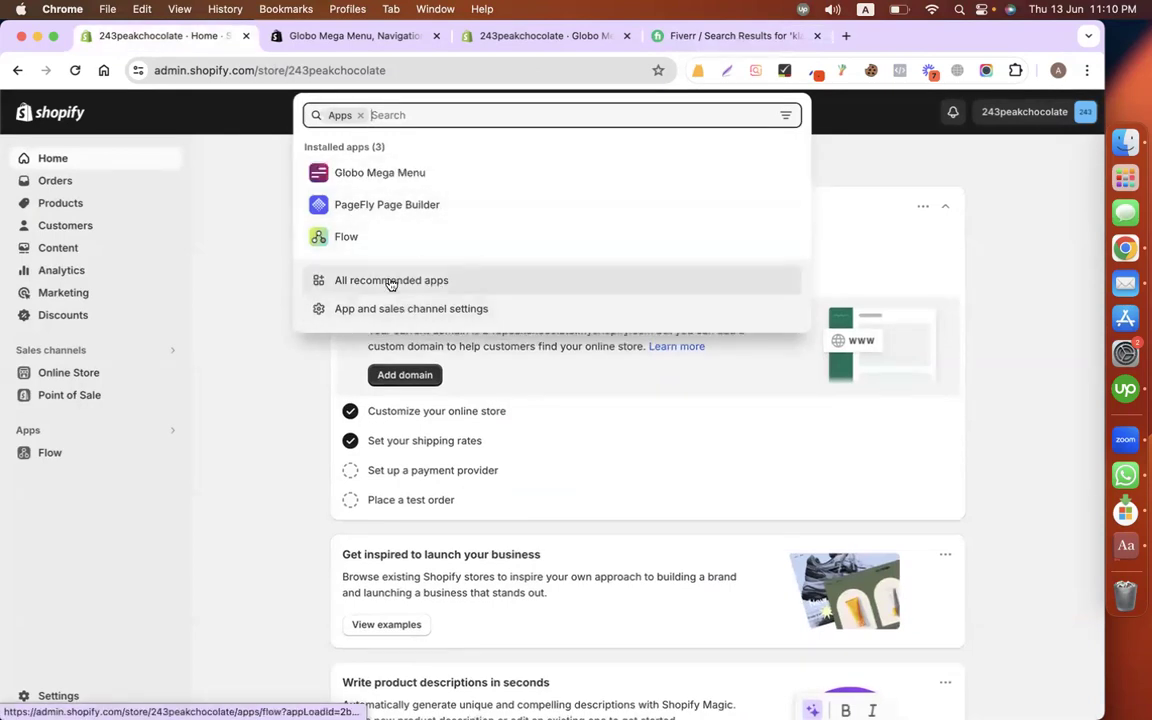
{"action": "left_click", "coordinate": [427, 309]}
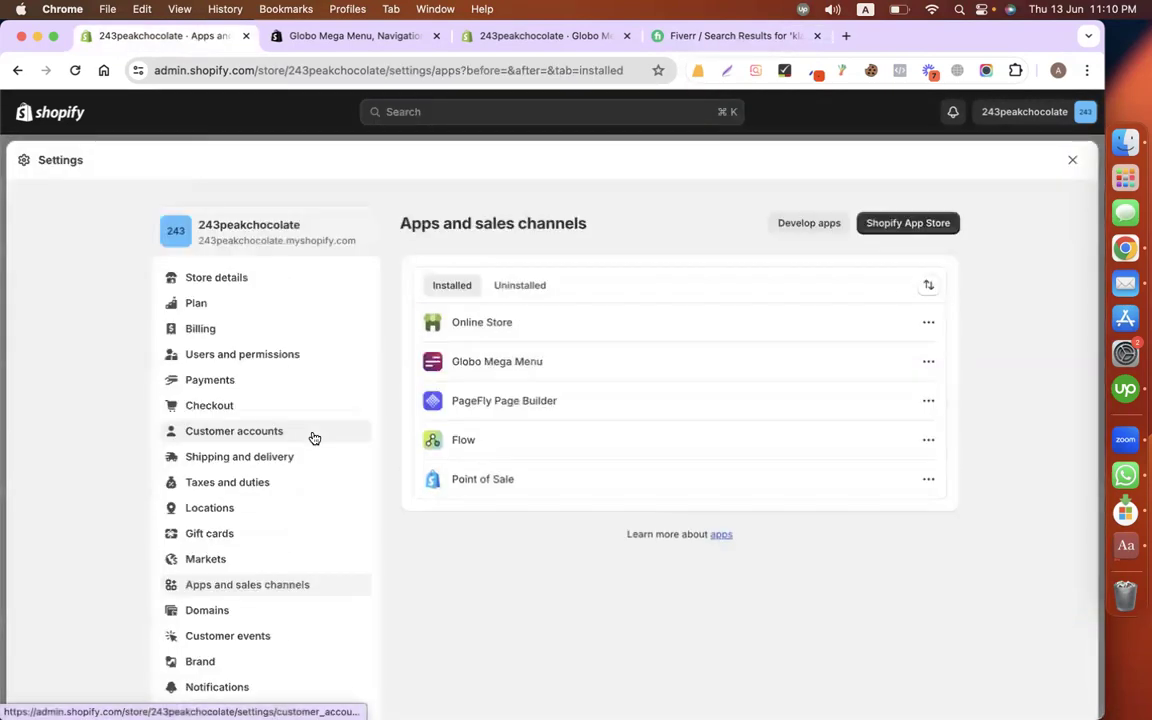
{"action": "left_click", "coordinate": [908, 223]}
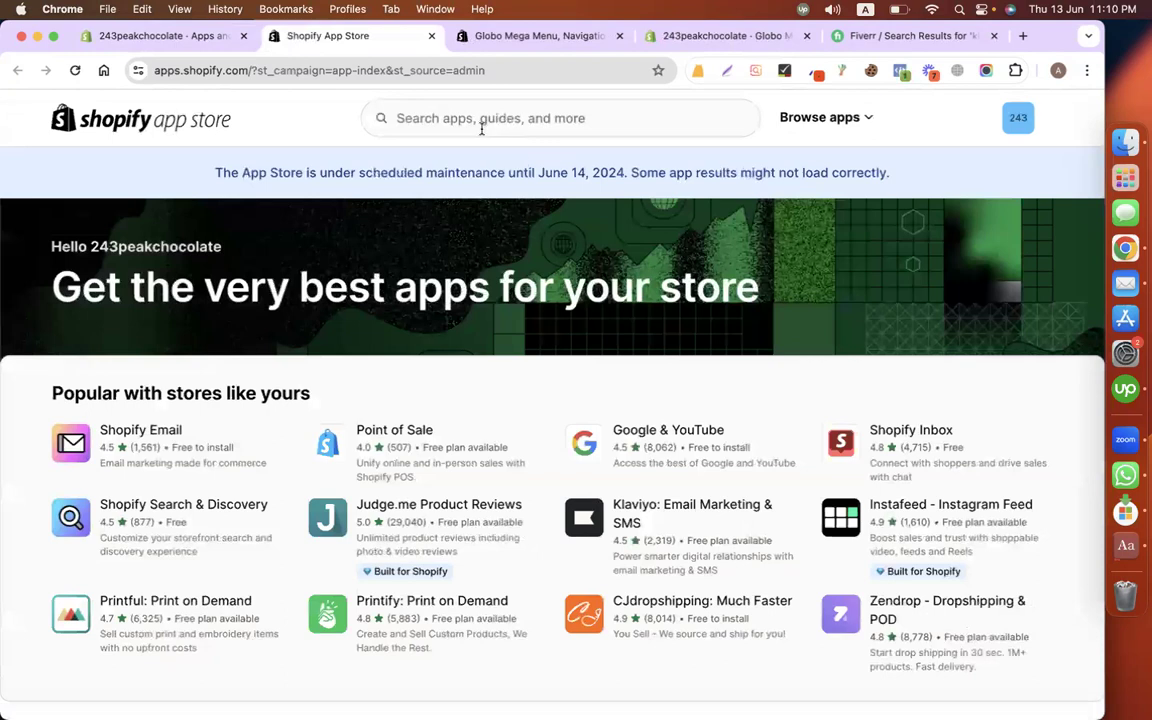
Step: Open the Klaviyo: Email Marketing & SMS listing among the popular apps and install it on the store
{"action": "left_click", "coordinate": [481, 127]}
{"action": "scroll", "coordinate": [997, 597], "scroll_direction": "down", "scroll_amount": 2}
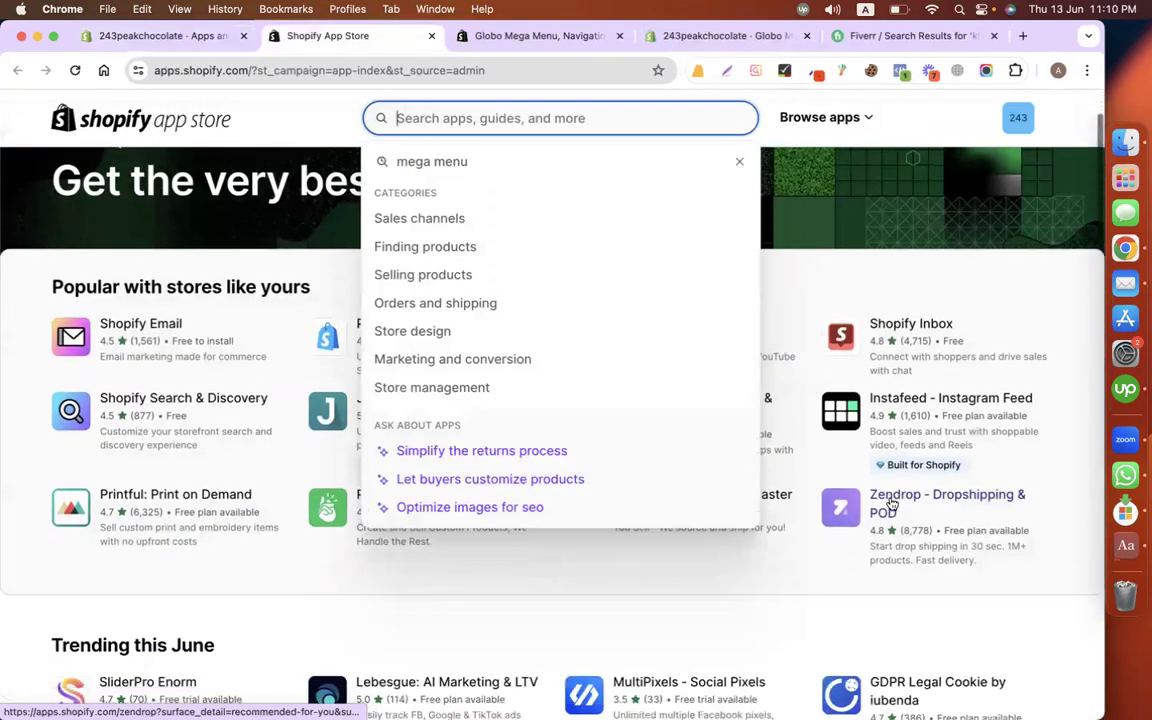
{"action": "left_click", "coordinate": [997, 597]}
{"action": "left_click", "coordinate": [645, 412]}
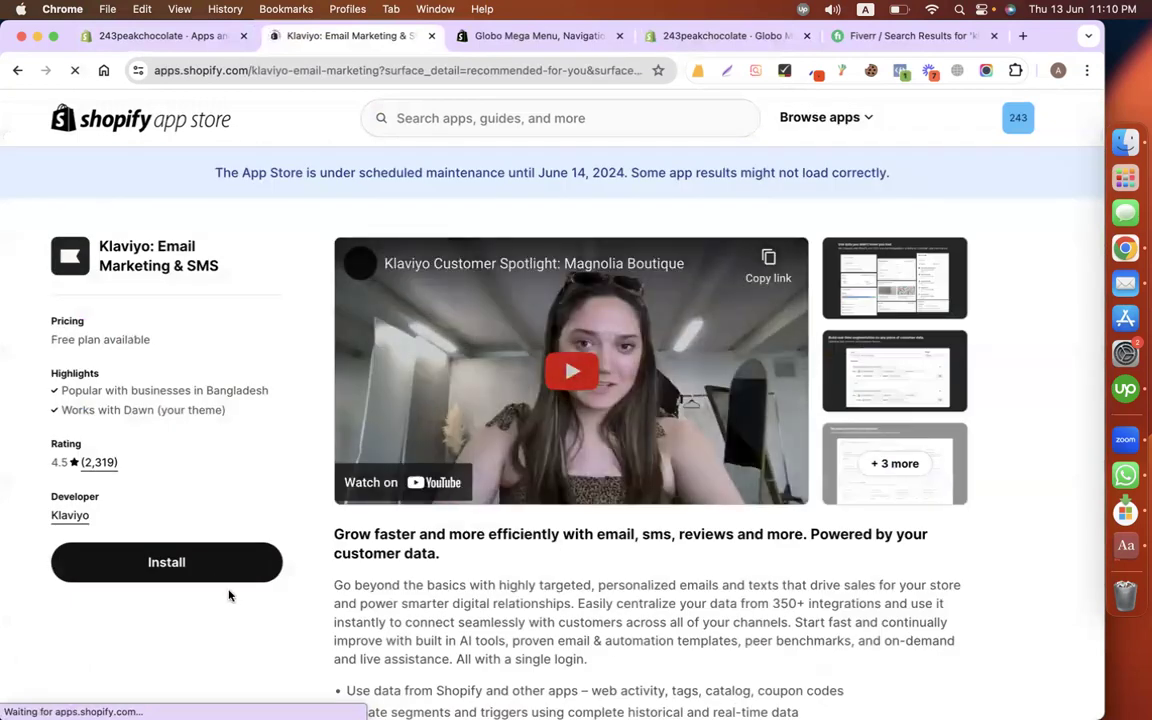
{"action": "left_click", "coordinate": [222, 566]}
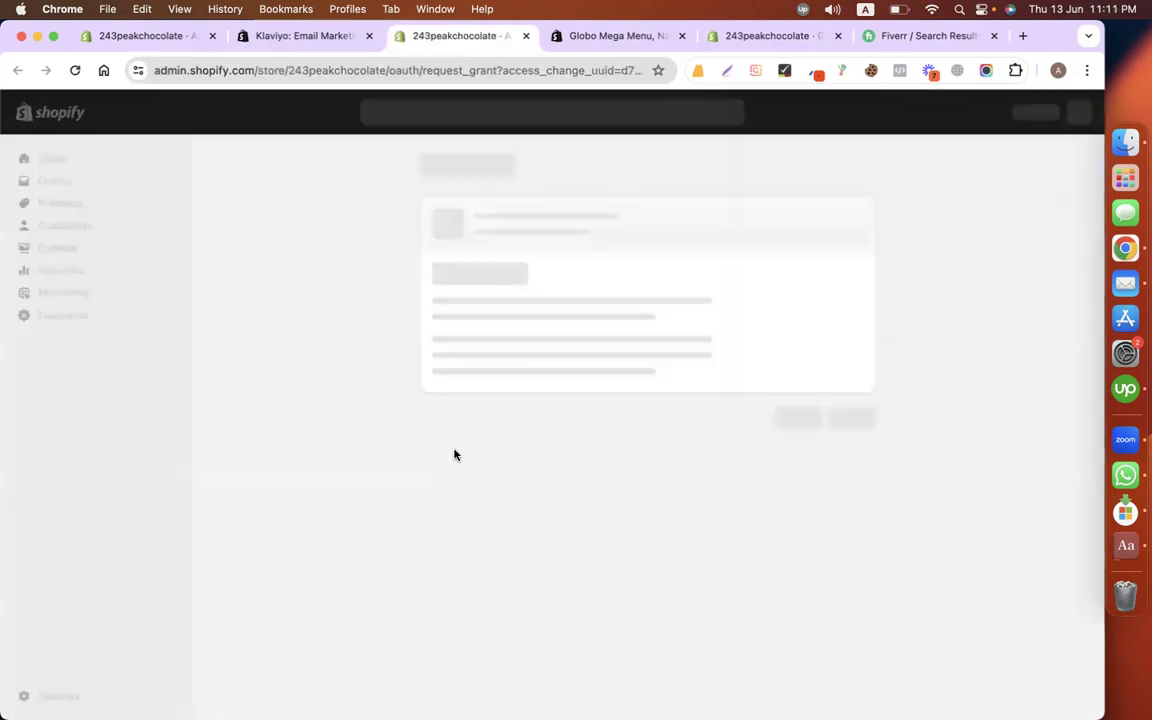
{"action": "left_click", "coordinate": [853, 463]}
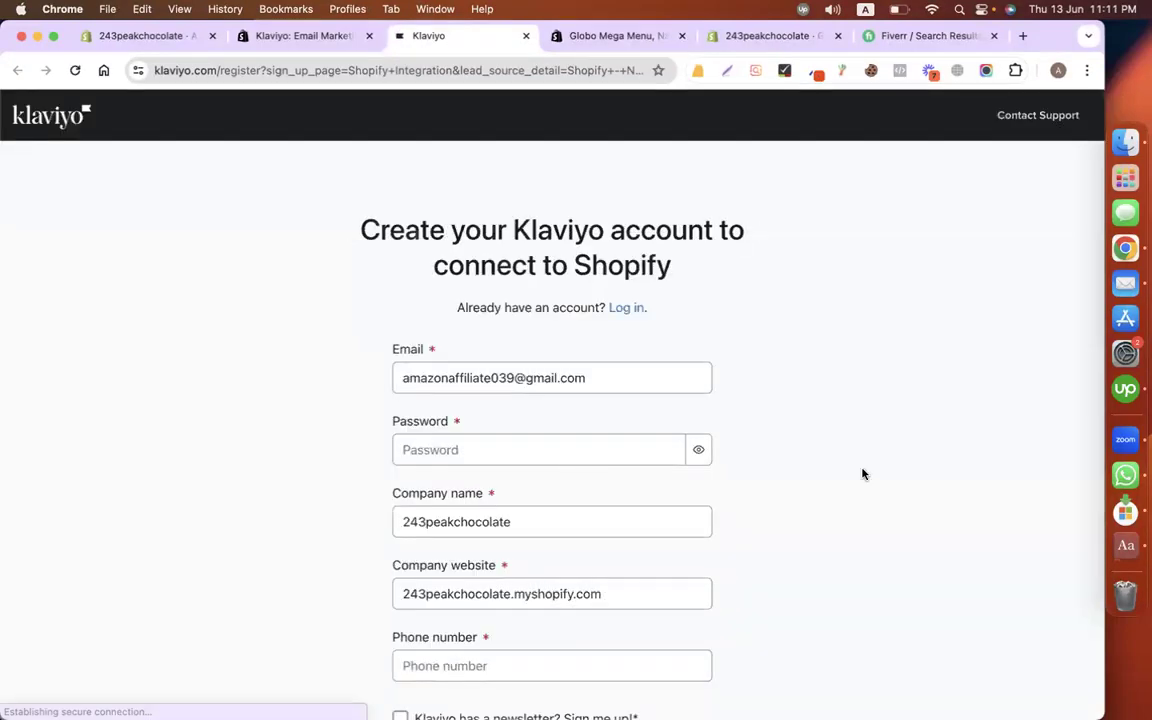
Step: Copy the prefilled email from the Klaviyo sign-up form and switch to the login page for existing accounts
{"action": "scroll", "coordinate": [861, 473], "scroll_direction": "down", "scroll_amount": 2}
{"action": "left_click", "coordinate": [469, 359]}
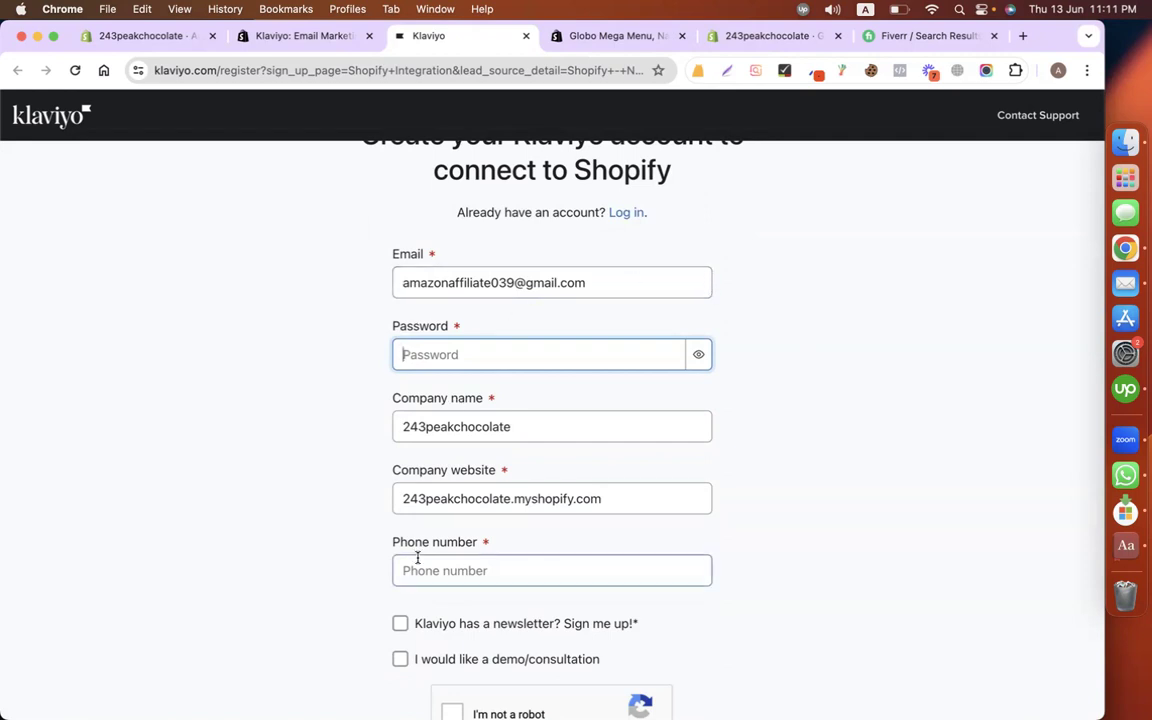
{"action": "left_click", "coordinate": [629, 283]}
{"action": "key", "text": "super+a"}
{"action": "key", "text": "super+c"}
{"action": "left_click", "coordinate": [627, 212]}
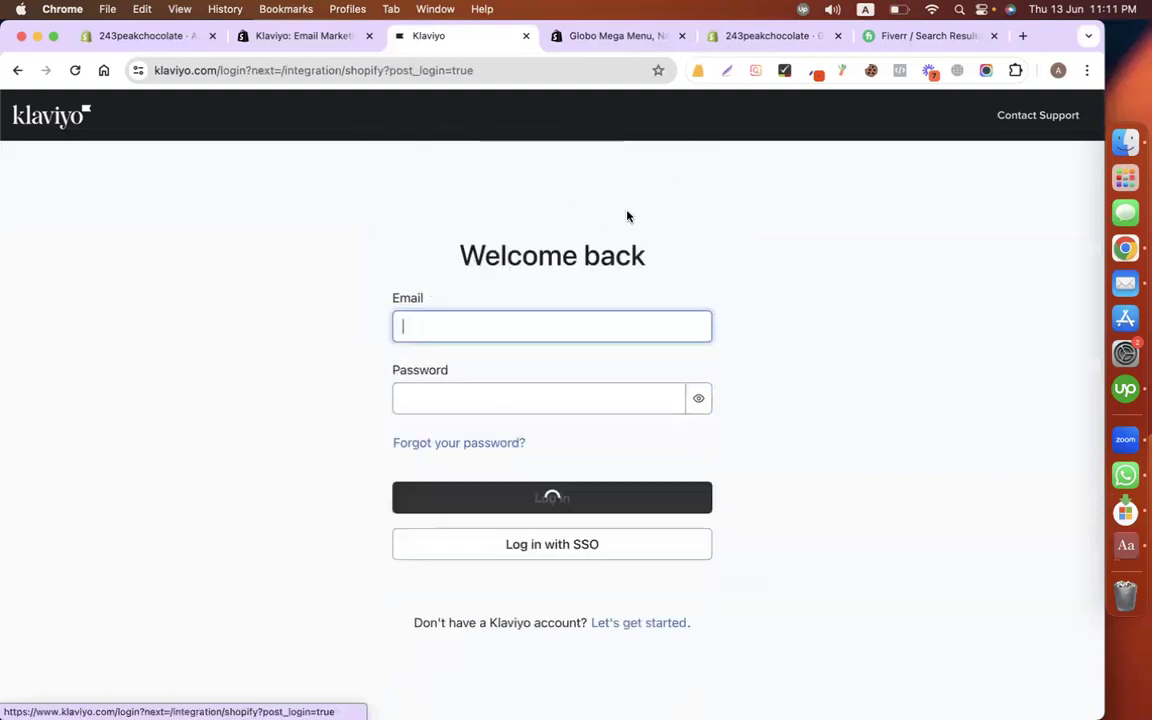
Step: Try to log in to Klaviyo with the copied email and the account password
{"action": "key", "text": "super+v"}
{"action": "left_click", "coordinate": [499, 396]}
{"action": "type", "text": "a*******"}
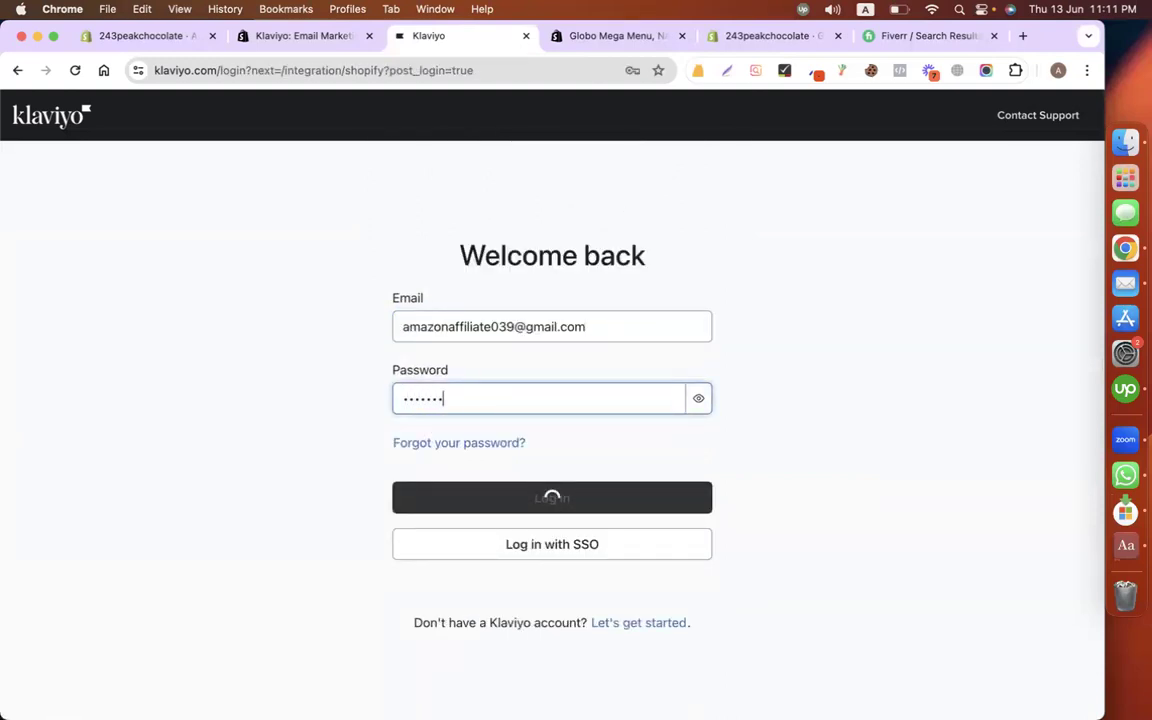
{"action": "type", "text": "********"}
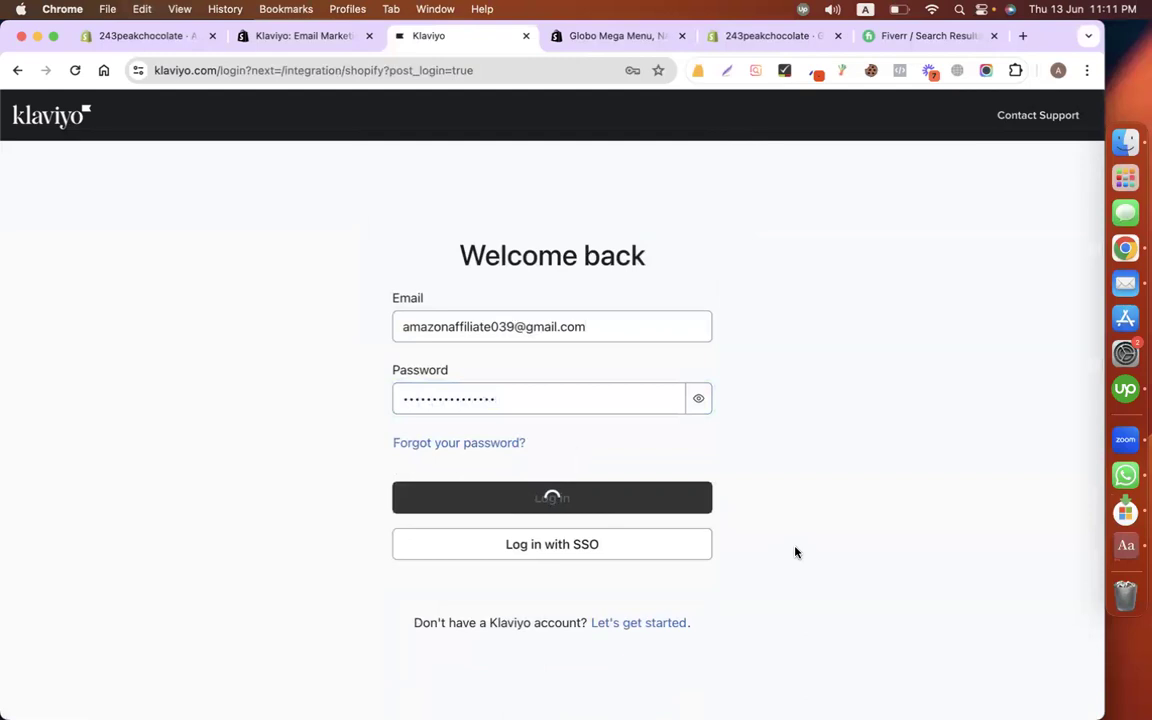
{"action": "left_click", "coordinate": [510, 396]}
{"action": "double_click", "coordinate": [510, 396]}
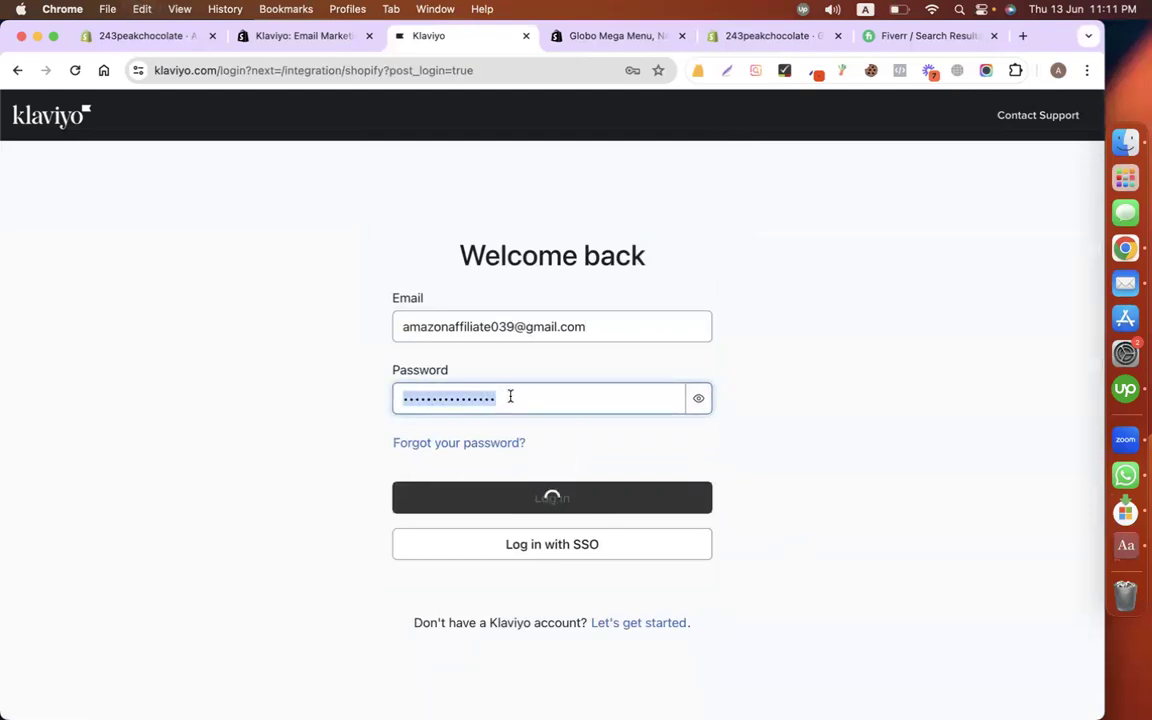
{"action": "type", "text": "••••••••"}
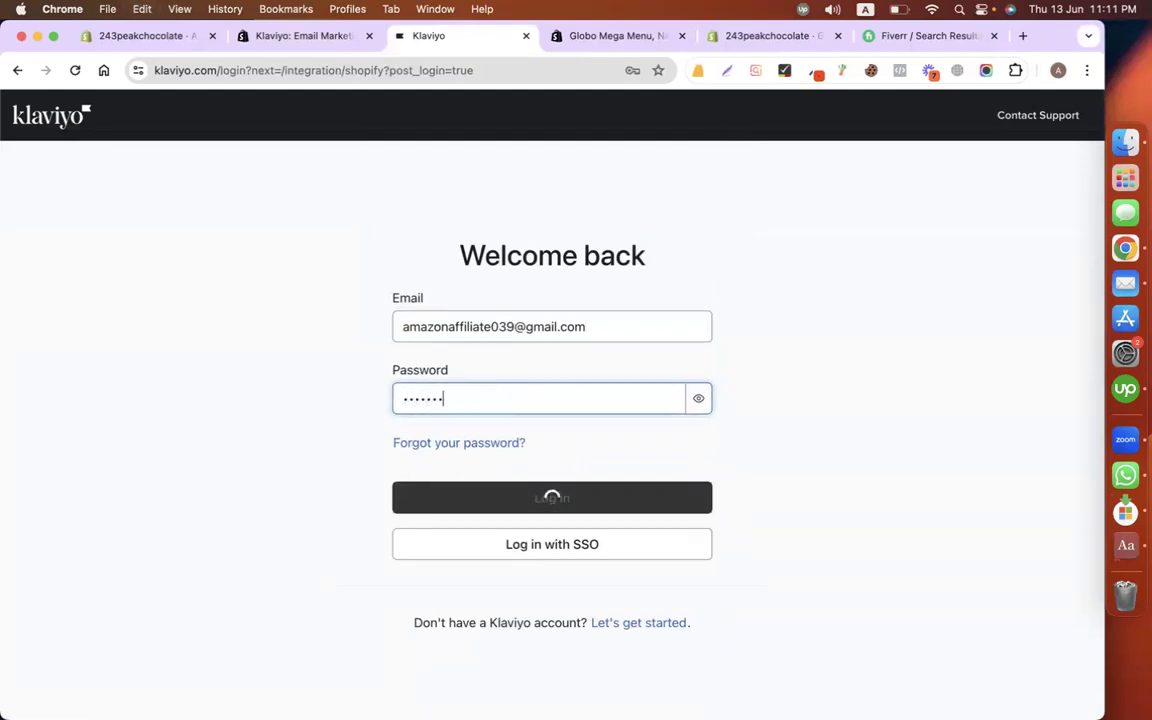
{"action": "type", "text": "•••••••"}
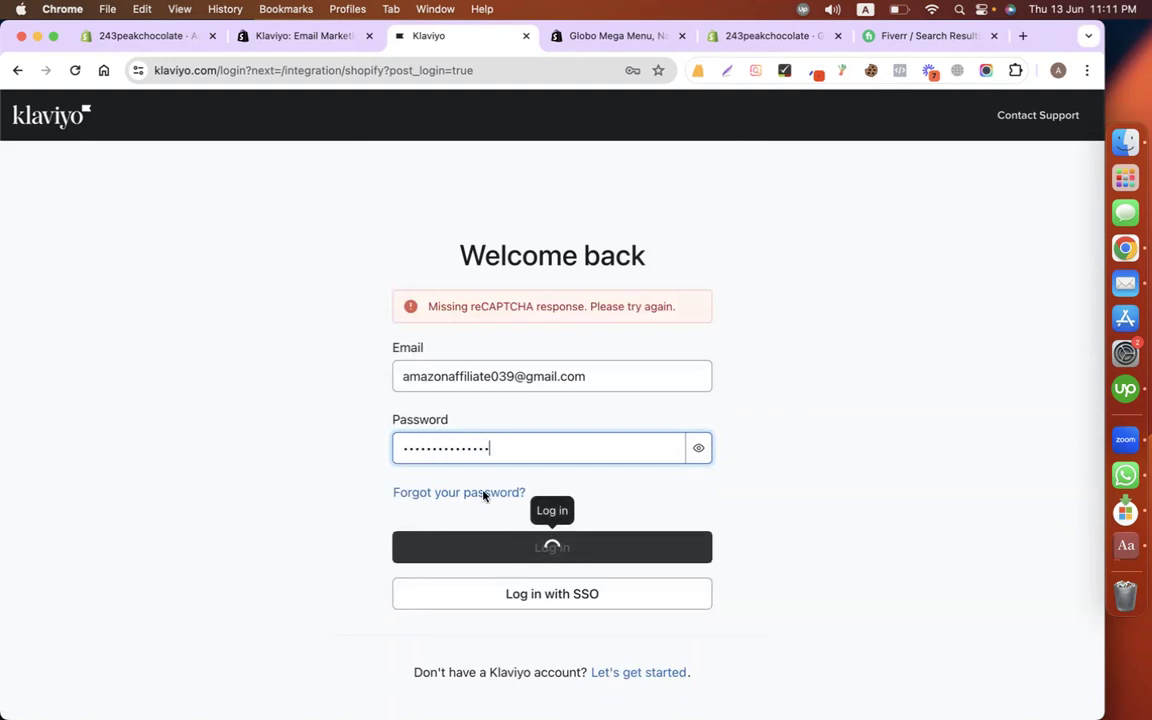
Step: Reload the login page, enter the account email and password, complete the reCAPTCHA check and log in
{"action": "left_click", "coordinate": [75, 70]}
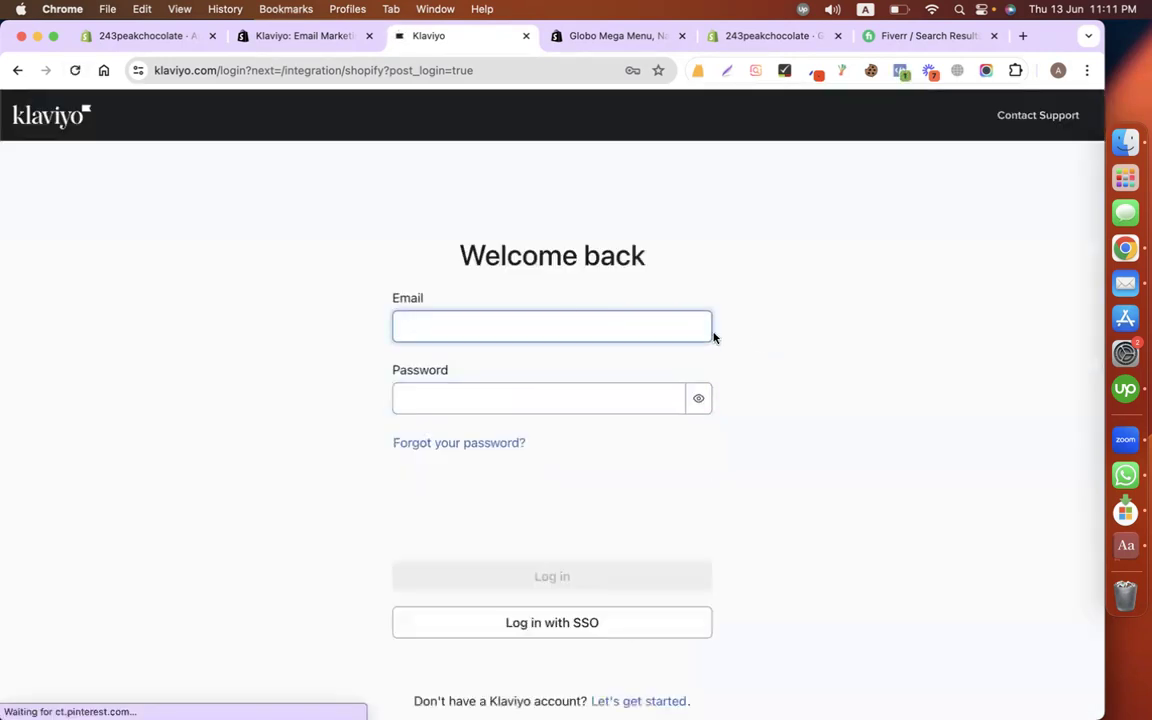
{"action": "key", "text": "super+v"}
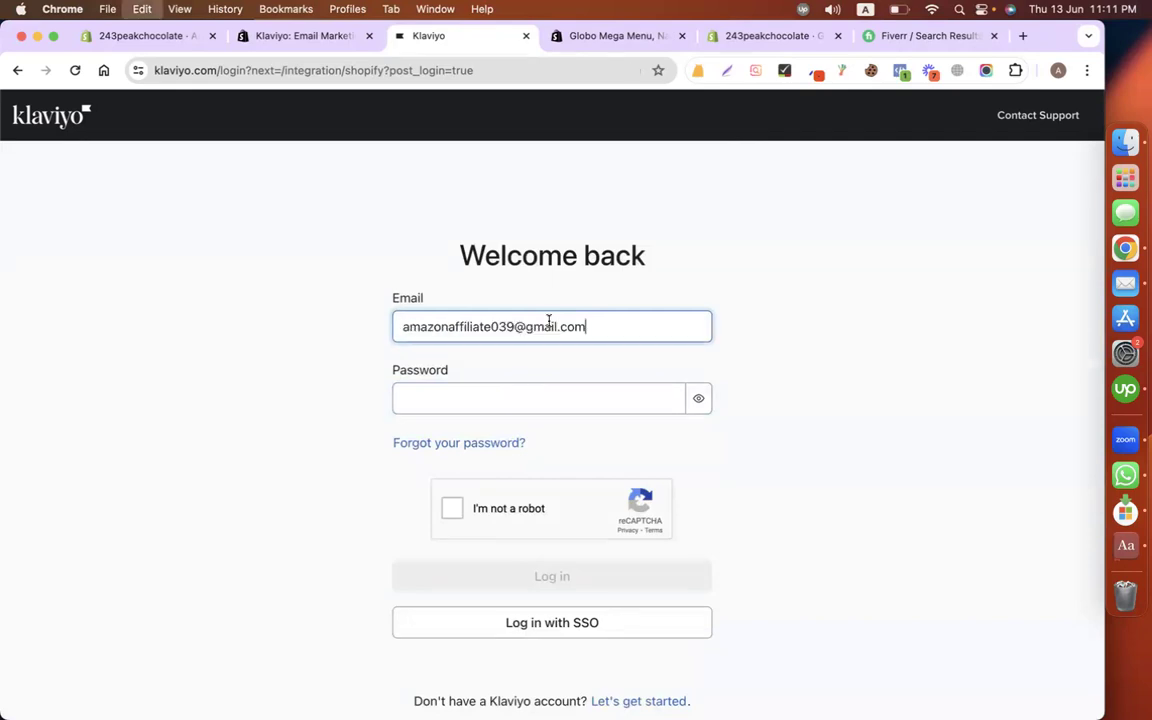
{"action": "left_click", "coordinate": [496, 391]}
{"action": "type", "text": "•••••"}
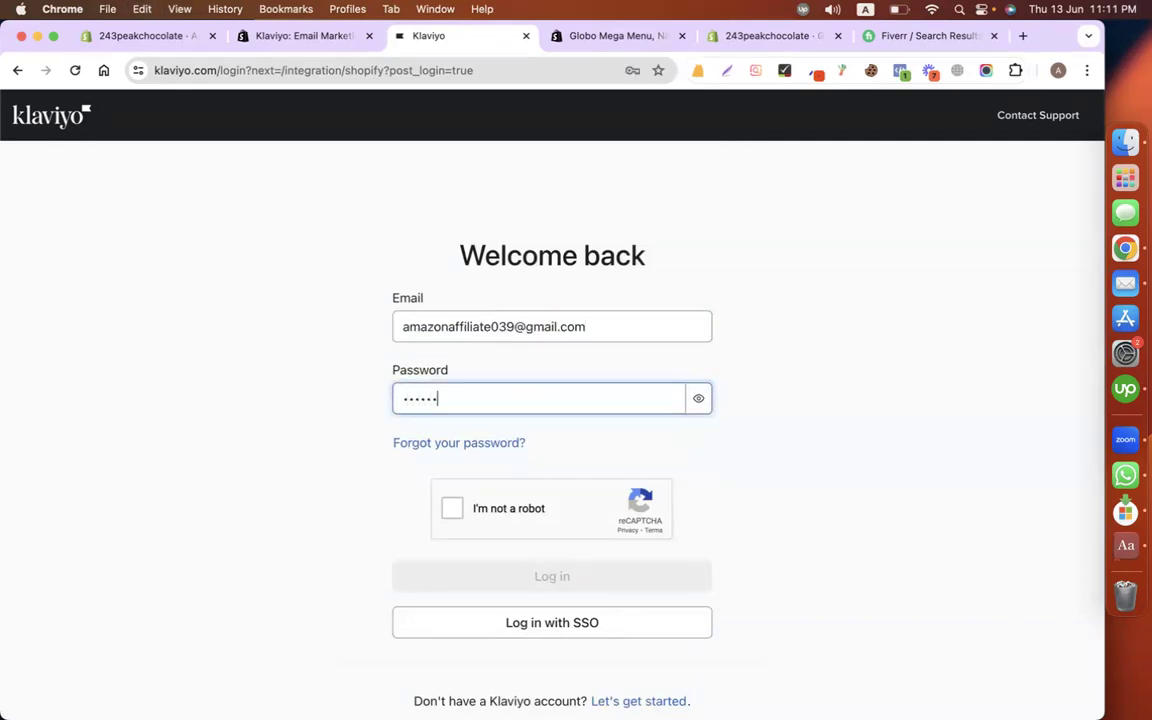
{"action": "type", "text": "•••••••••"}
{"action": "left_click", "coordinate": [452, 508]}
{"action": "left_click", "coordinate": [669, 573]}
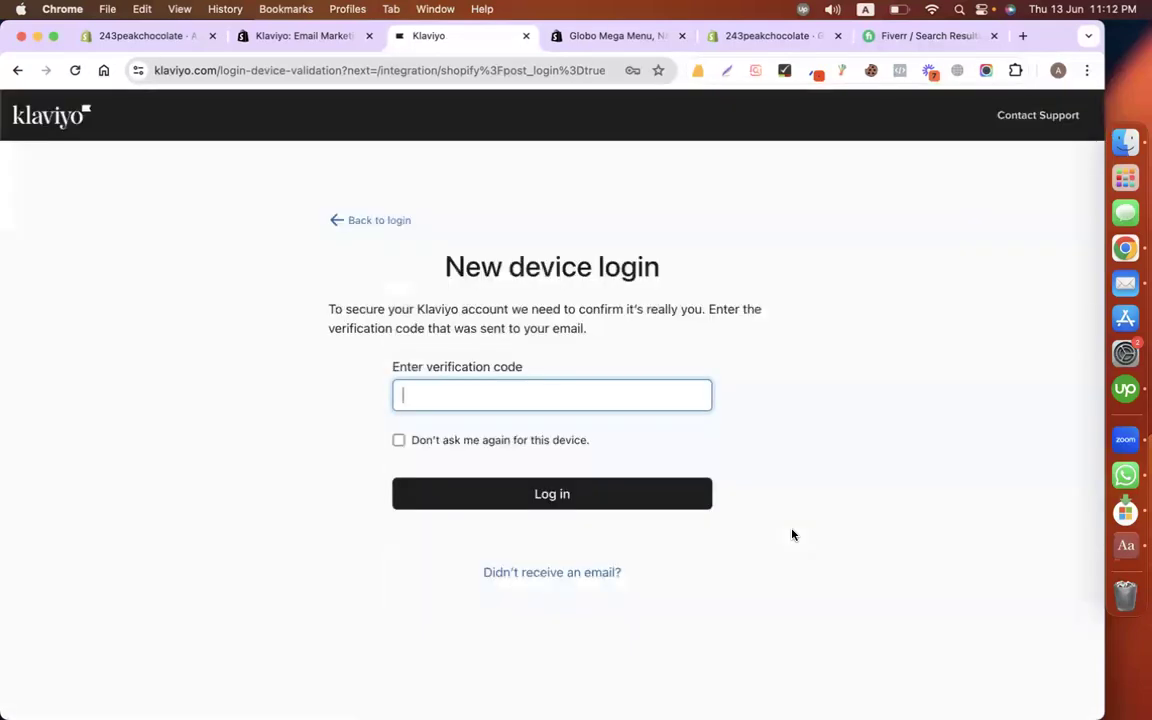
Step: Read the new device login instructions about the verification code sent by email
{"action": "left_click", "coordinate": [200, 77]}
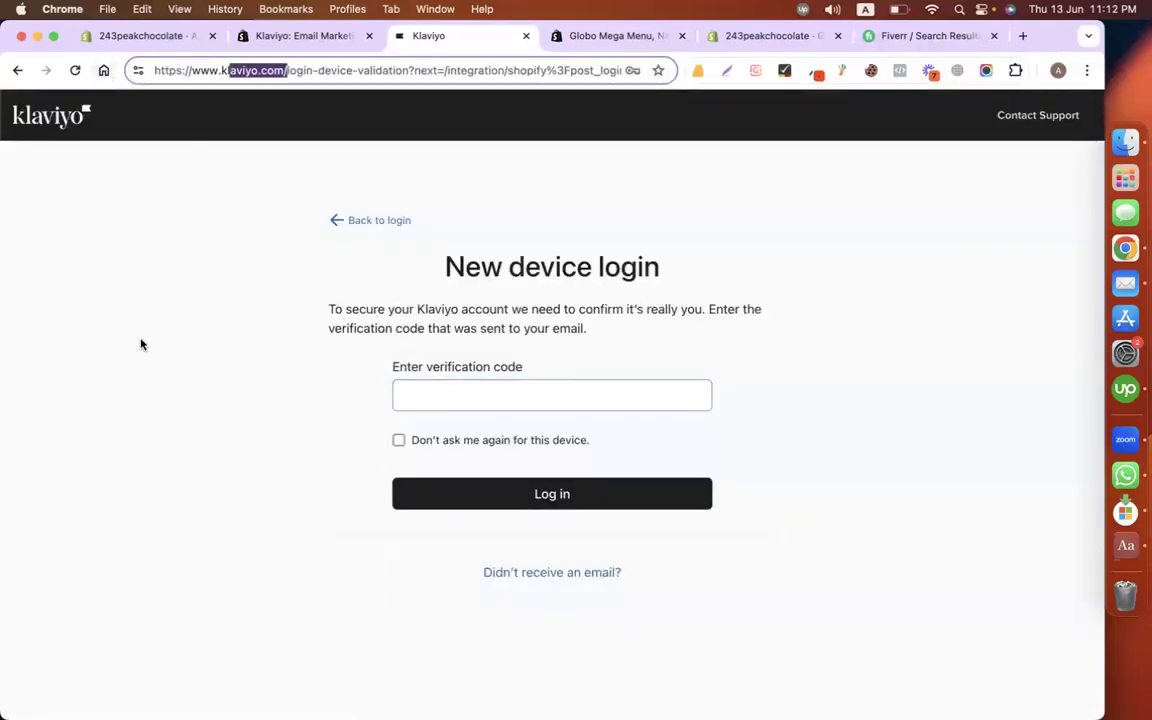
{"action": "left_click", "coordinate": [106, 345]}
{"action": "left_click", "coordinate": [160, 72]}
{"action": "left_click", "coordinate": [149, 207]}
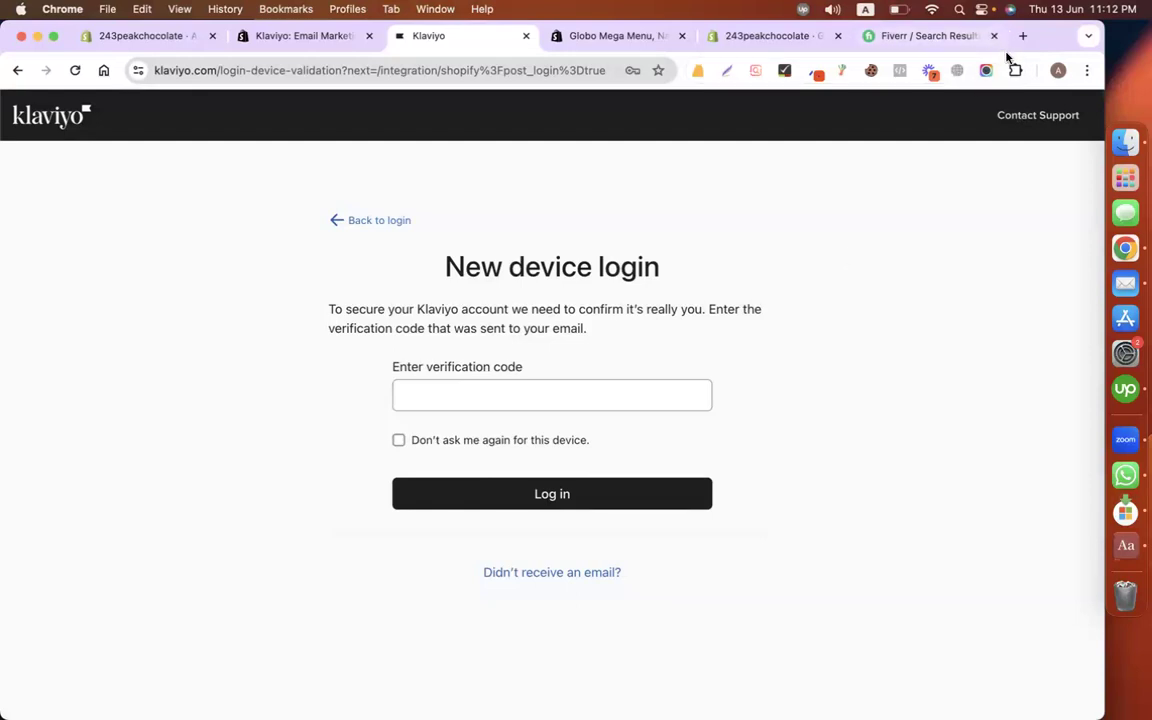
{"action": "left_click_drag", "start_coordinate": [444, 277], "coordinate": [662, 270]}
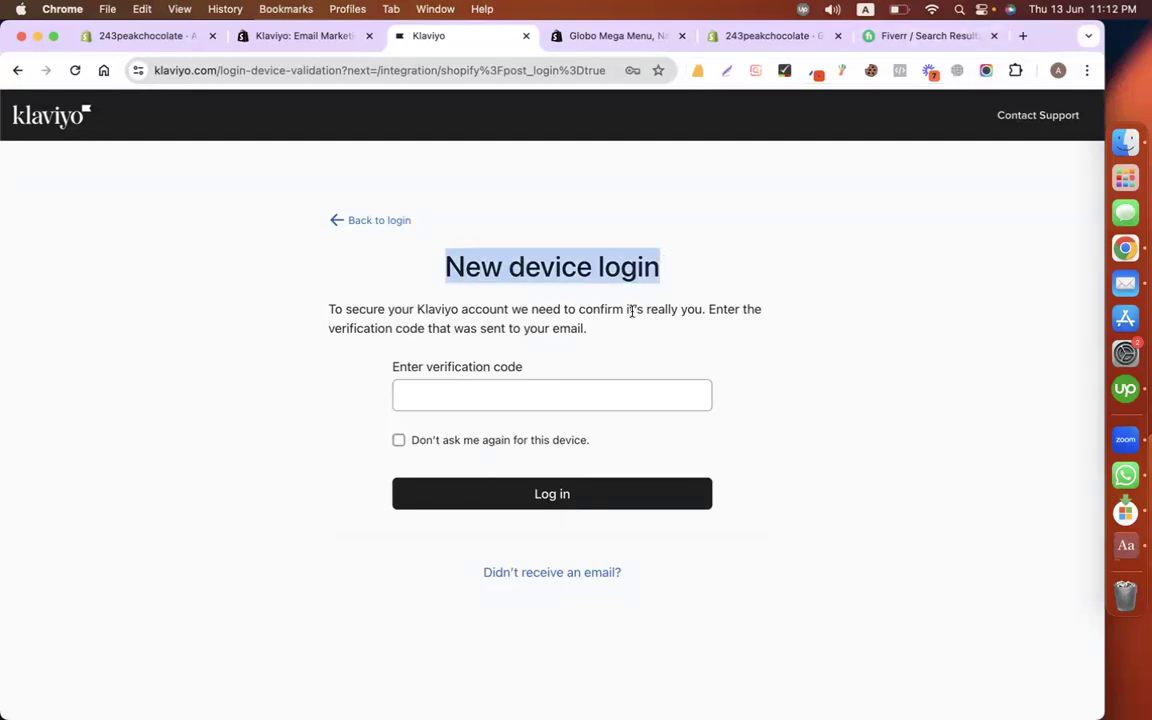
{"action": "left_click", "coordinate": [542, 394]}
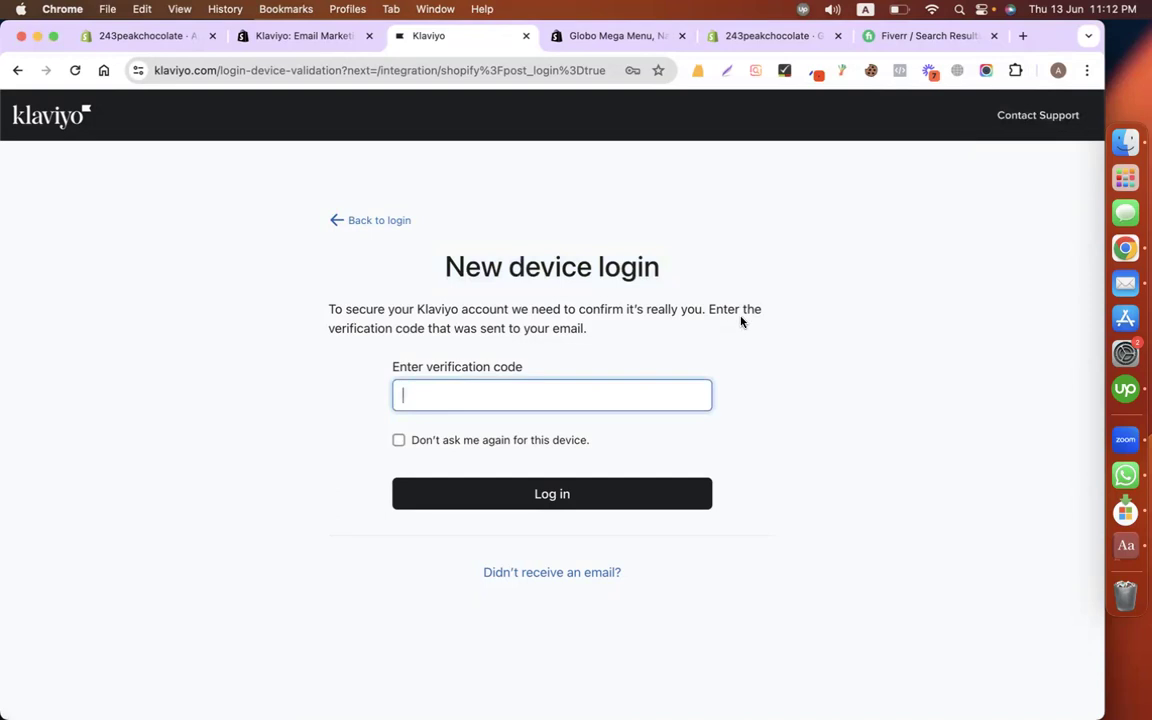
{"action": "left_click", "coordinate": [467, 329]}
{"action": "left_click_drag", "start_coordinate": [467, 329], "coordinate": [586, 329]}
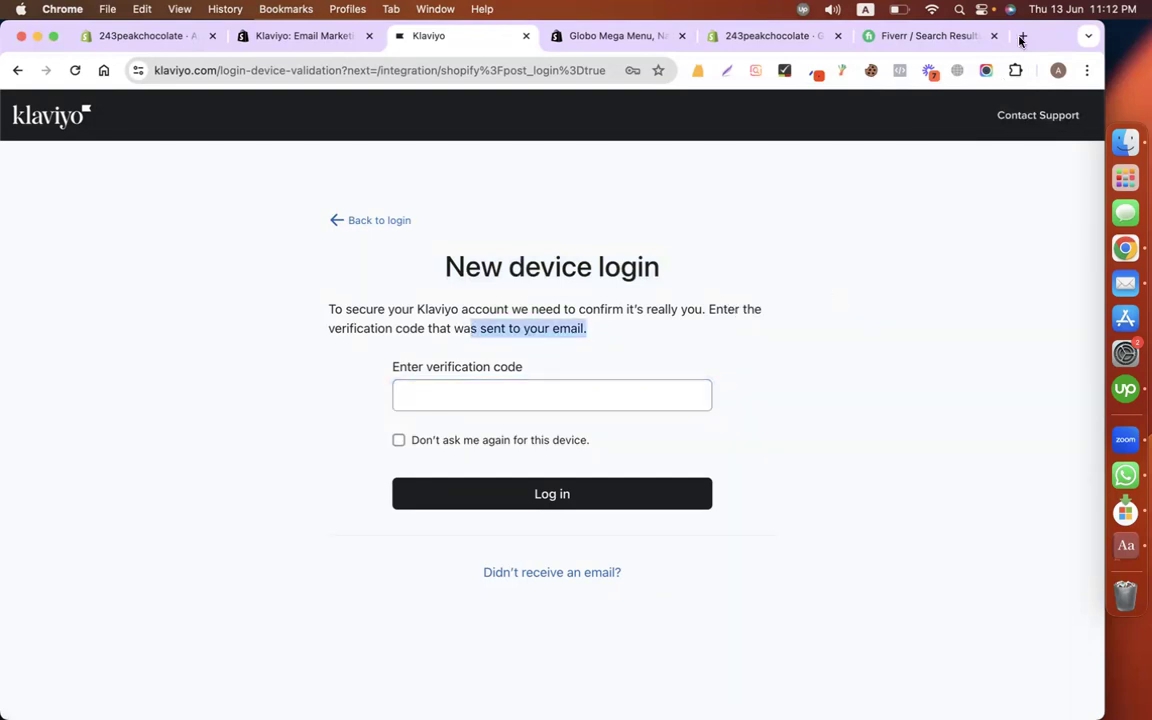
Step: Open Gmail in a new tab and copy the verification code from Klaviyo's new device login email
{"action": "left_click", "coordinate": [1022, 35]}
{"action": "type", "text": "mai"}
{"action": "key", "text": "Return"}
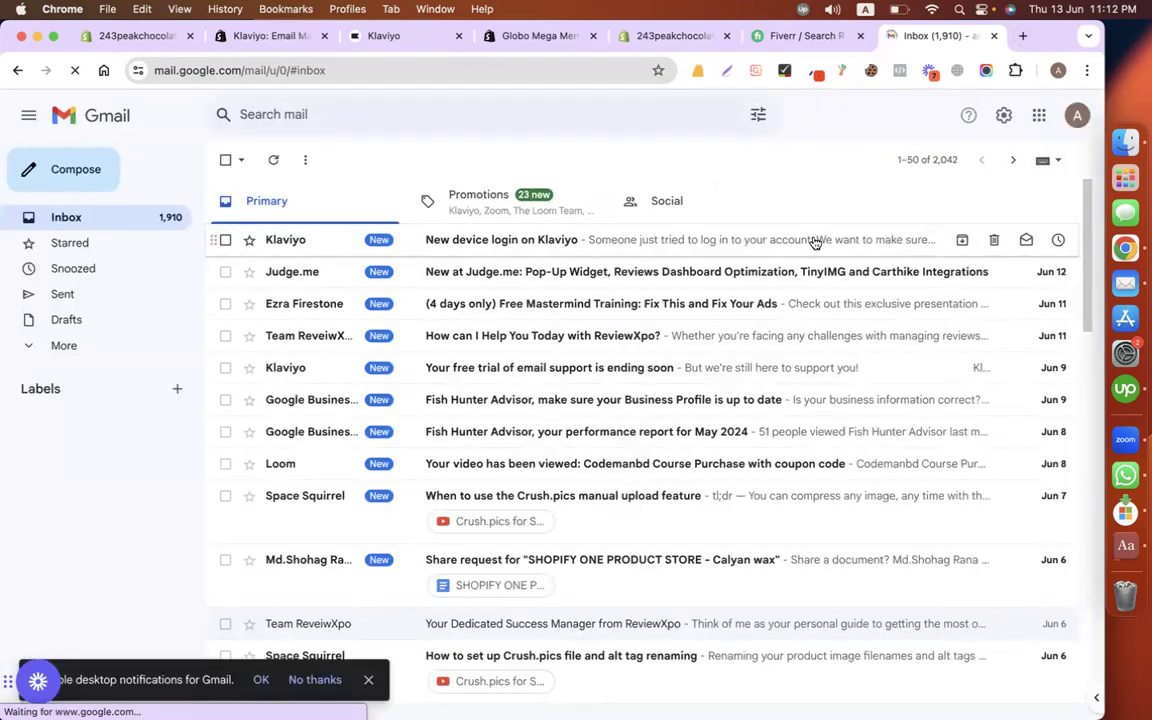
{"action": "left_click", "coordinate": [470, 242]}
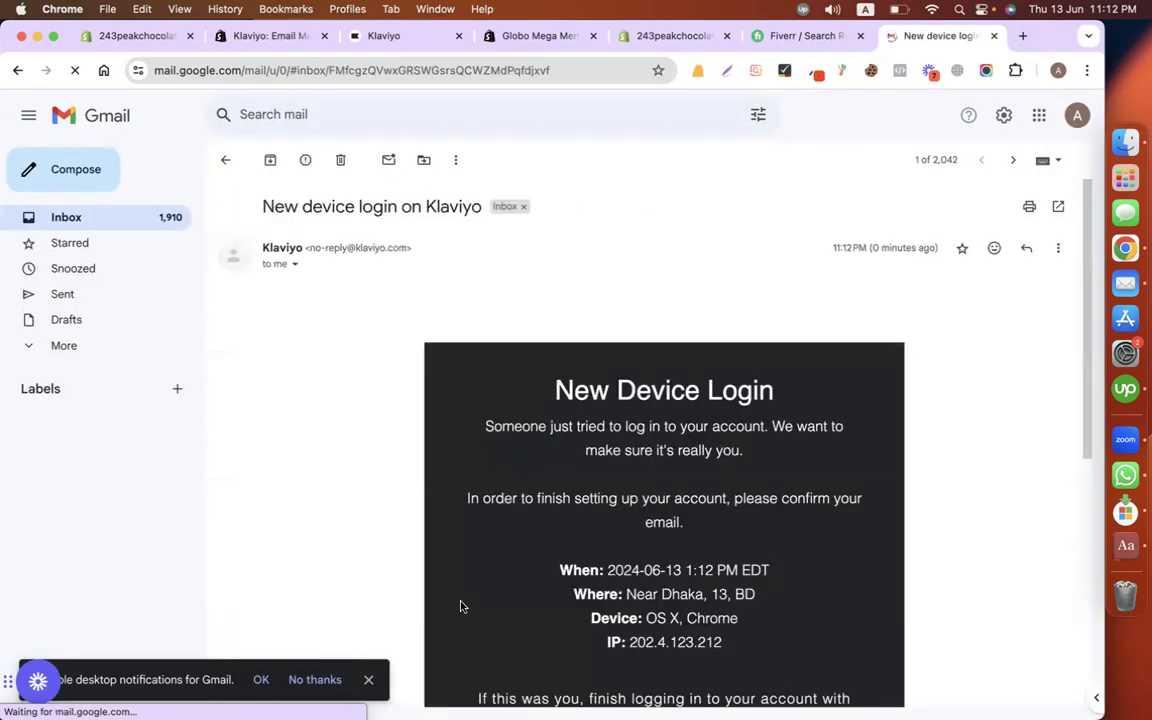
{"action": "scroll", "coordinate": [700, 575], "scroll_direction": "down", "scroll_amount": 3}
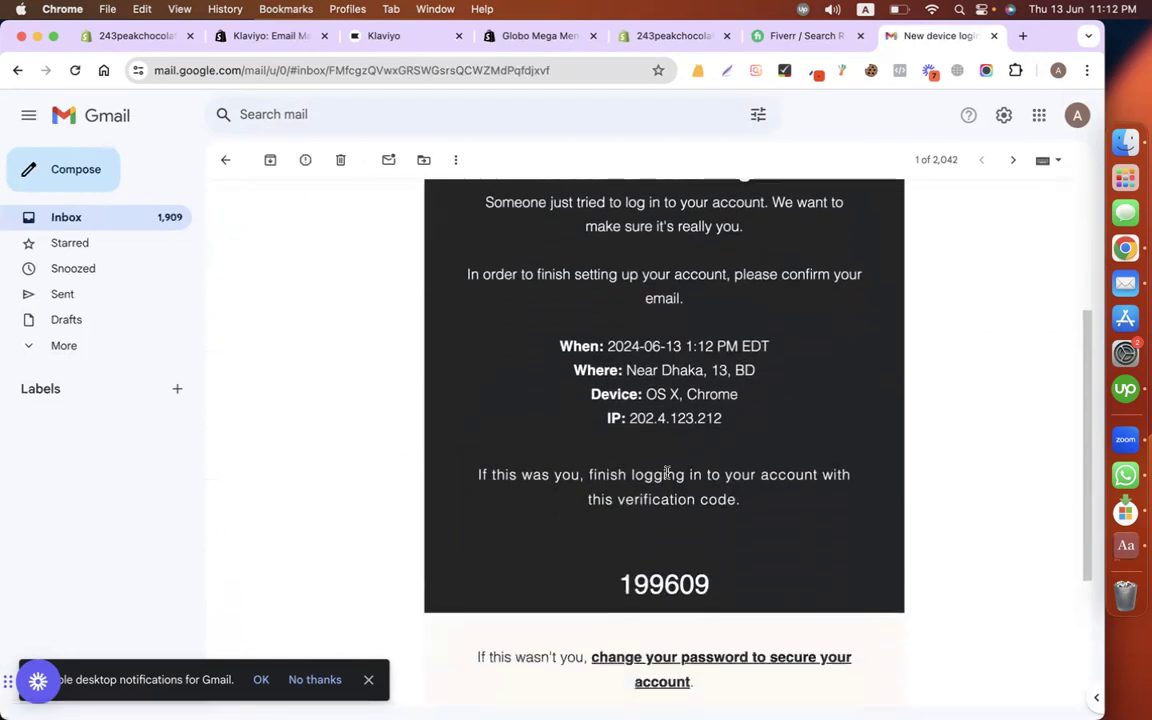
{"action": "double_click", "coordinate": [663, 577]}
{"action": "key", "text": "super+c"}
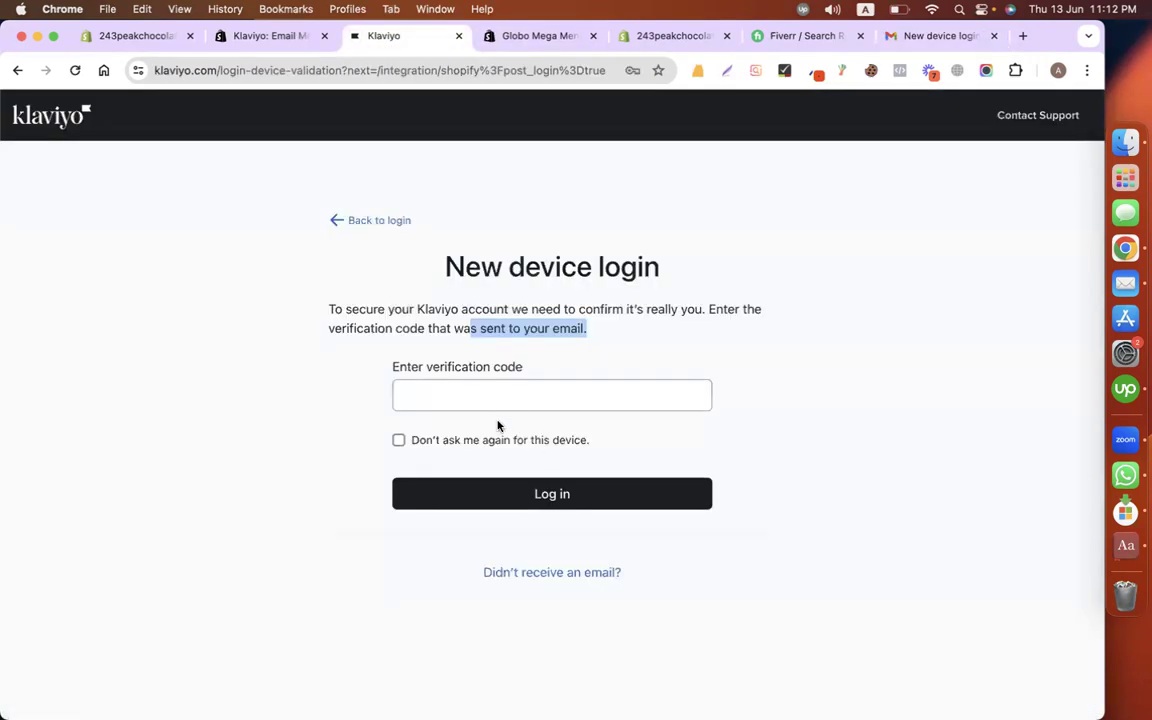
Step: Paste the emailed verification code into Klaviyo's new device login form and log in
{"action": "left_click", "coordinate": [478, 397]}
{"action": "key", "text": "super+v"}
{"action": "left_click", "coordinate": [517, 478]}
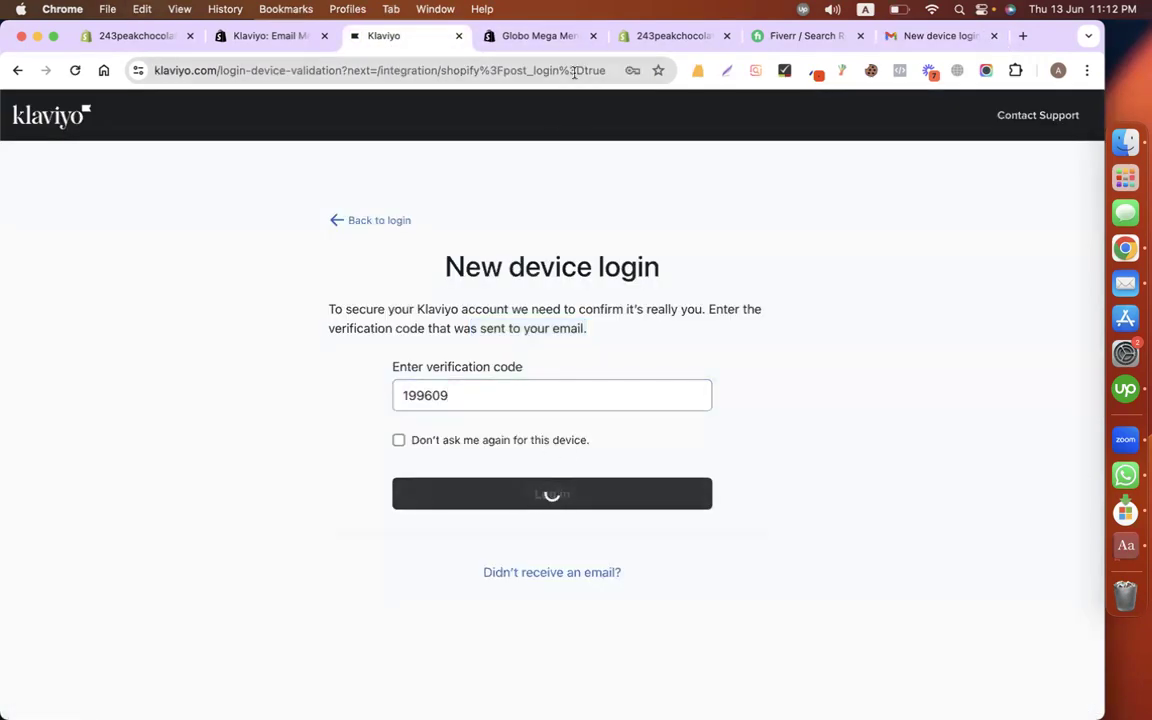
Step: Close the two Globo Mega Menu tabs and the Fiverr tab
{"action": "left_click", "coordinate": [593, 36]}
{"action": "left_click", "coordinate": [593, 36]}
{"action": "left_click", "coordinate": [593, 36]}
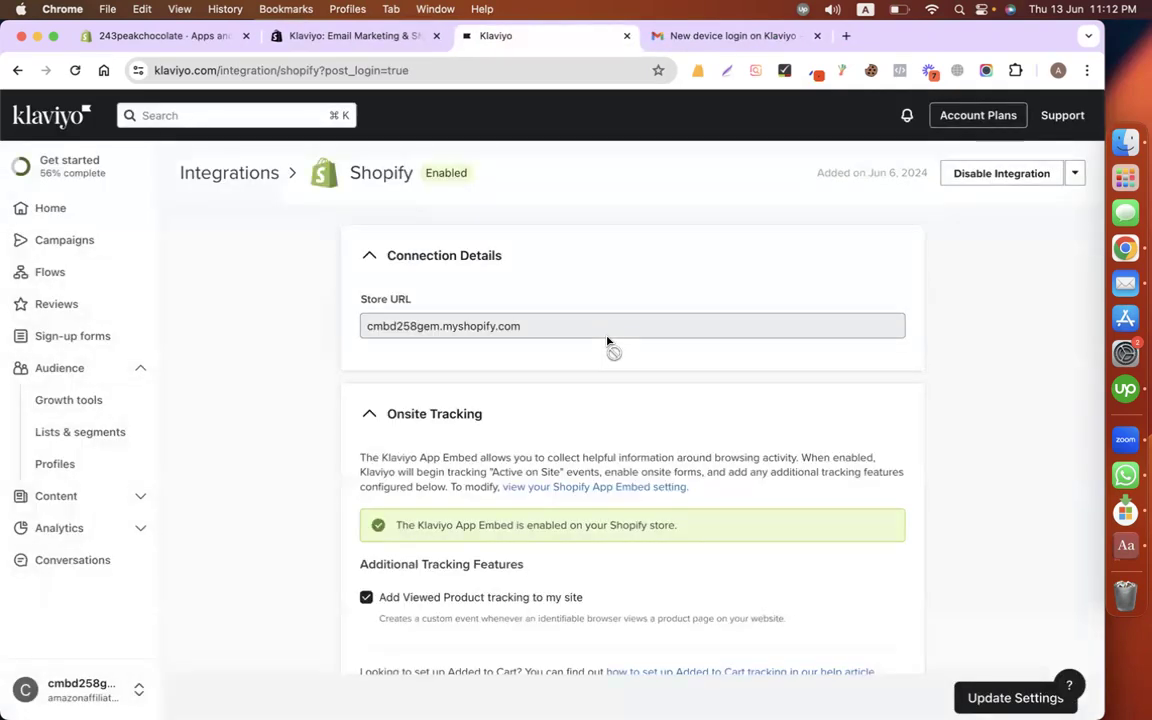
Step: Review the Shopify integration's settings in Klaviyo, including the connection details and onsite tracking
{"action": "scroll", "coordinate": [340, 526], "scroll_direction": "down", "scroll_amount": 10}
{"action": "scroll", "coordinate": [340, 526], "scroll_direction": "up", "scroll_amount": 10}
{"action": "scroll", "coordinate": [277, 466], "scroll_direction": "down", "scroll_amount": 5}
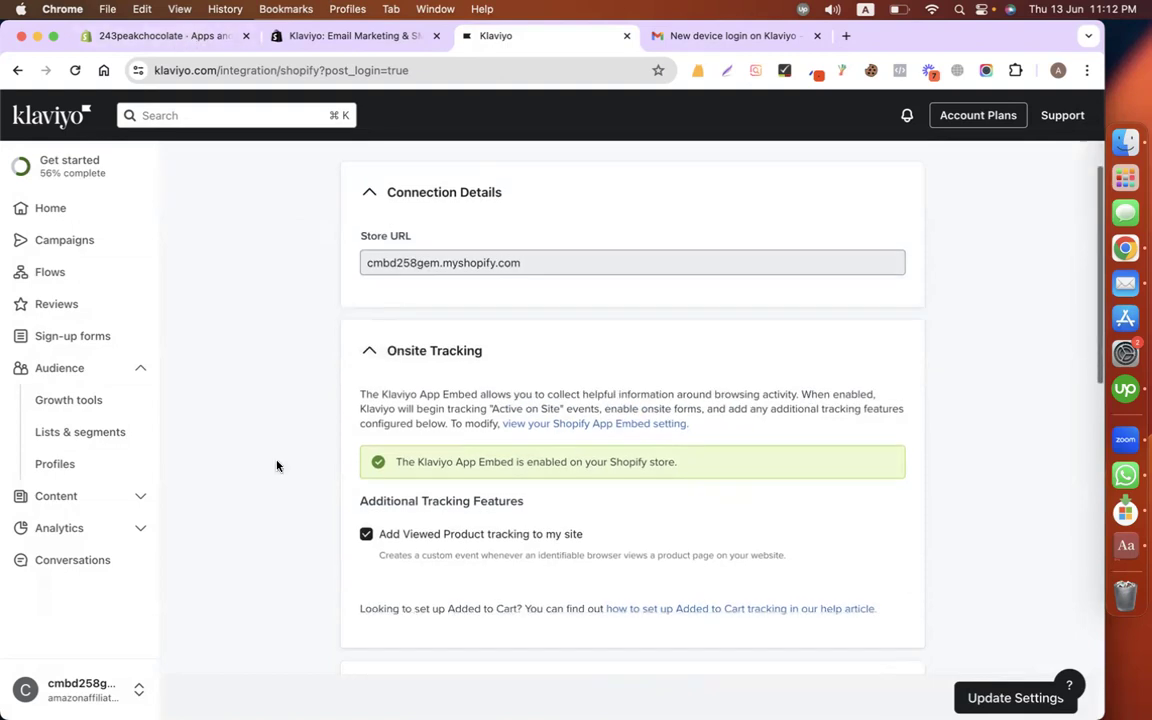
Step: Disable the Shopify integration in Klaviyo and confirm the pause in data syncing
{"action": "scroll", "coordinate": [277, 466], "scroll_direction": "up", "scroll_amount": 5}
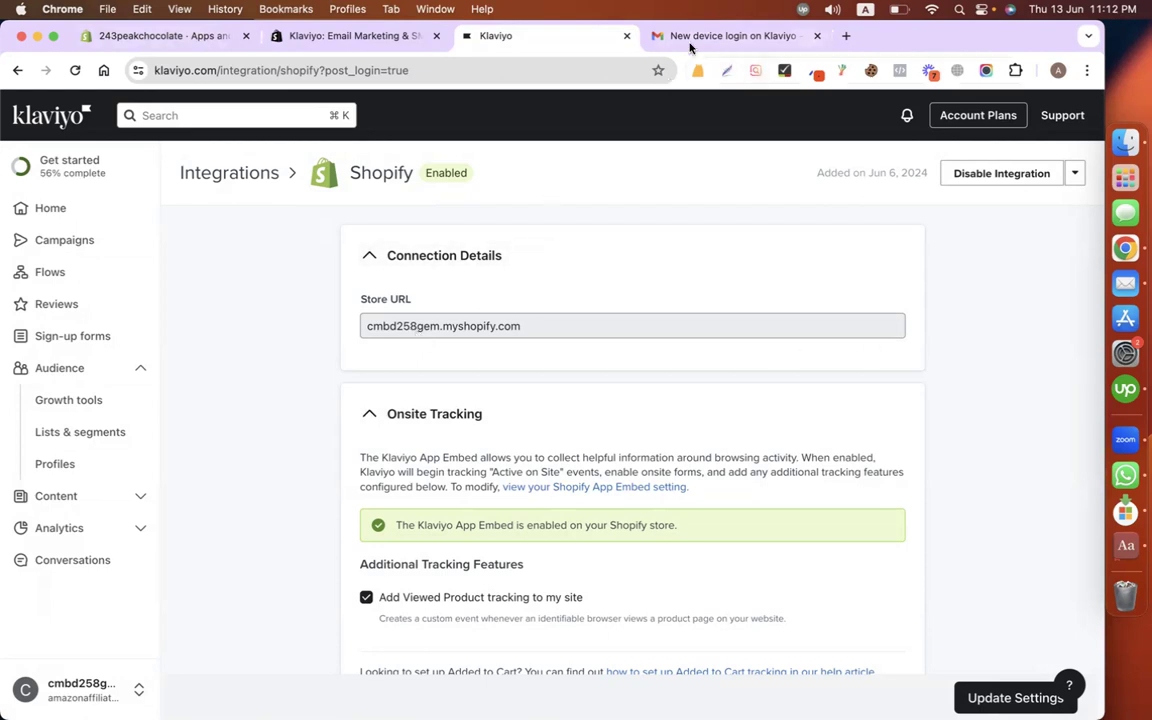
{"action": "left_click", "coordinate": [978, 176]}
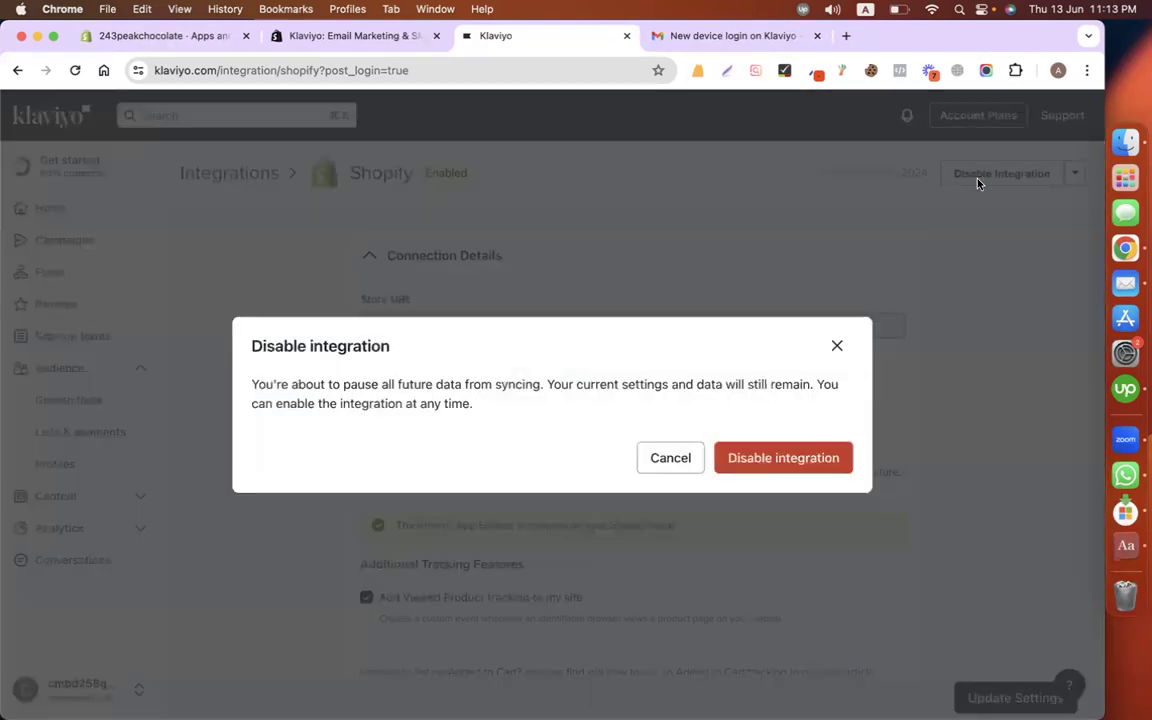
{"action": "left_click", "coordinate": [766, 465]}
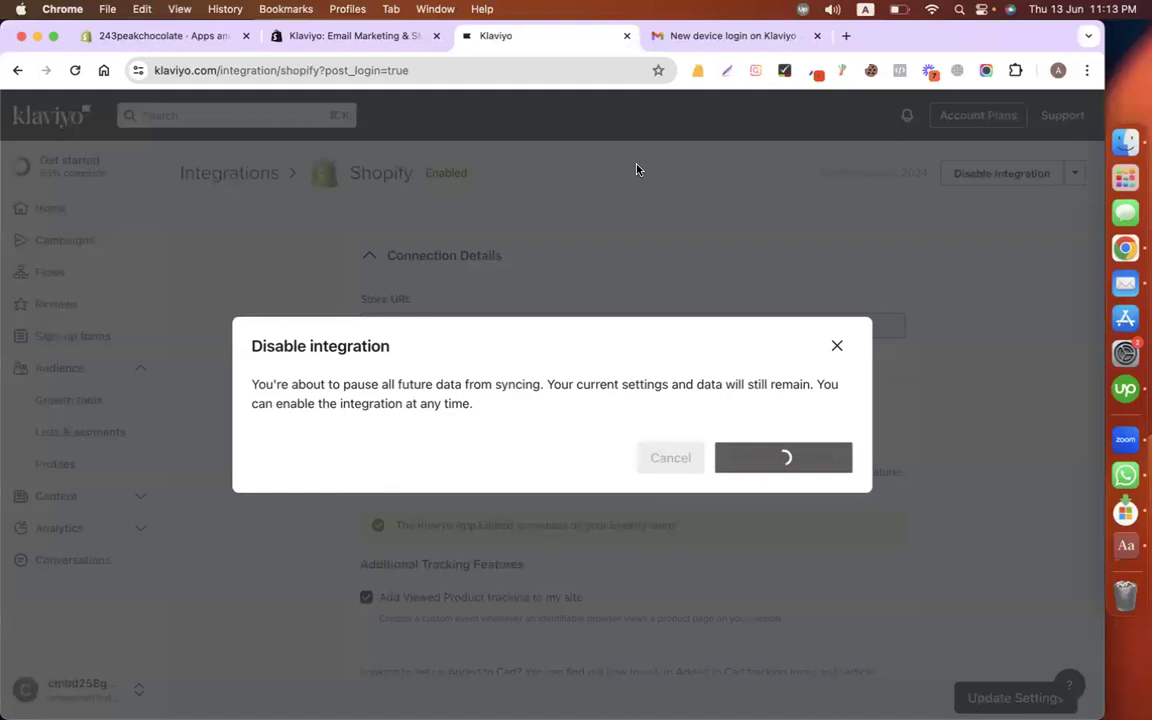
{"action": "left_click", "coordinate": [362, 36]}
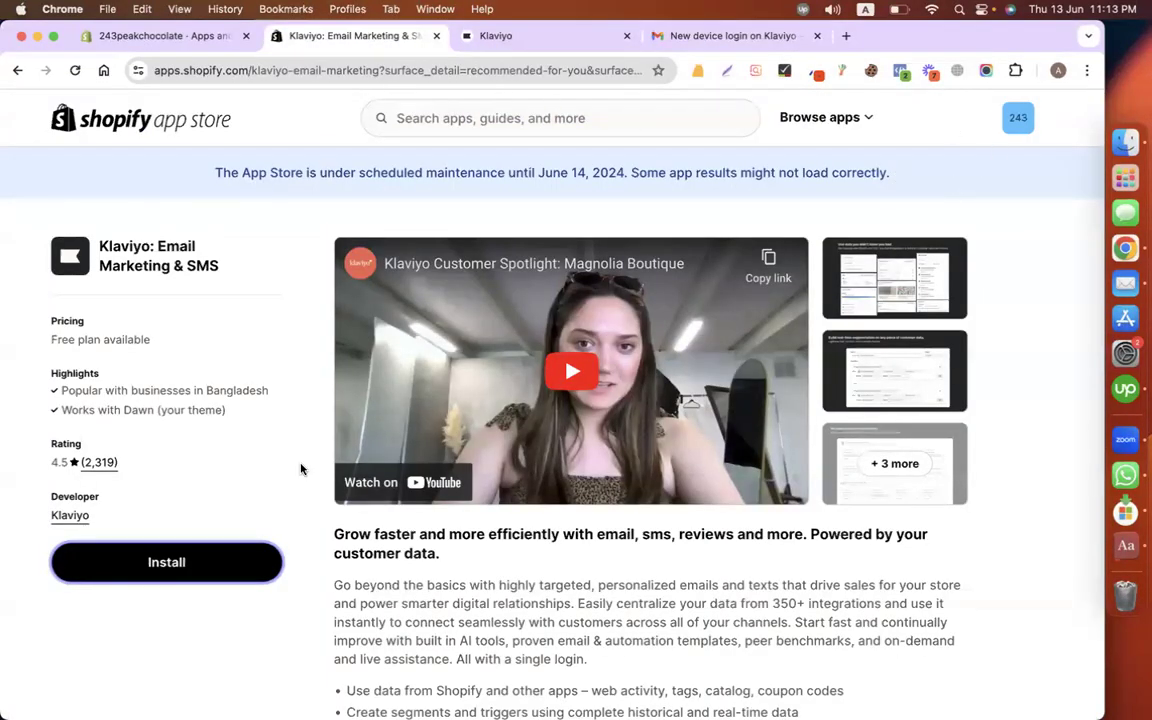
{"action": "left_click", "coordinate": [550, 38]}
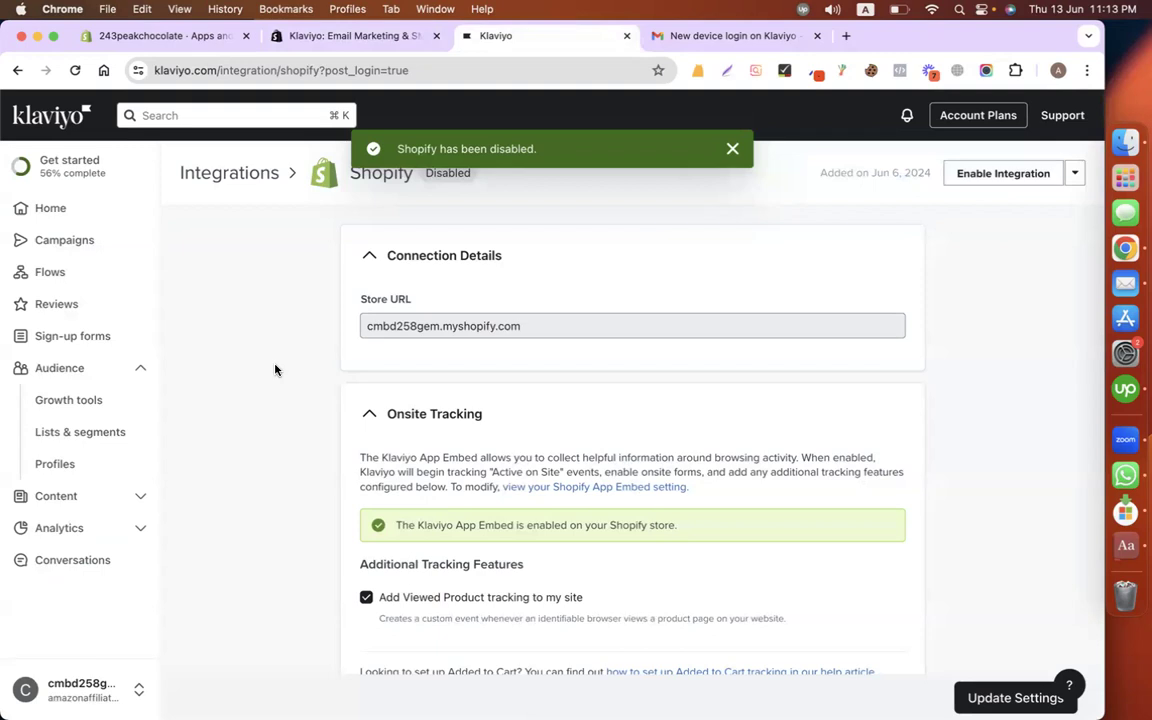
Step: Open Klaviyo's Integrations list from the account options and re-enable the Shopify integration
{"action": "left_click", "coordinate": [137, 690]}
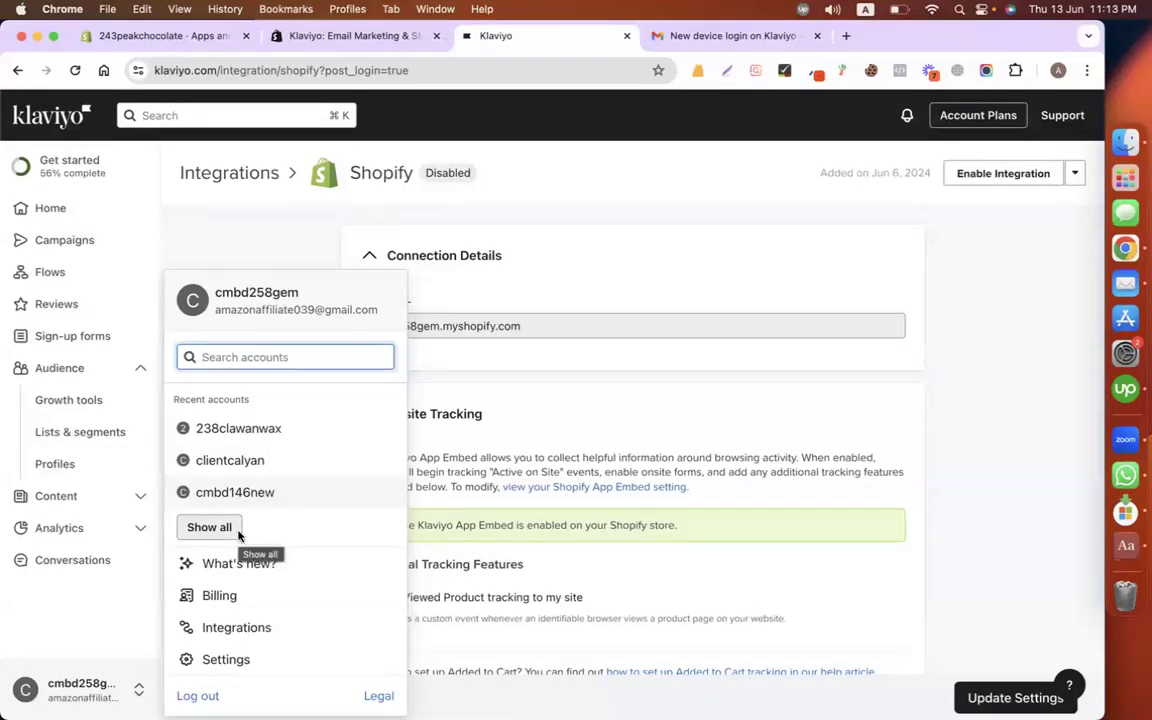
{"action": "left_click", "coordinate": [228, 627]}
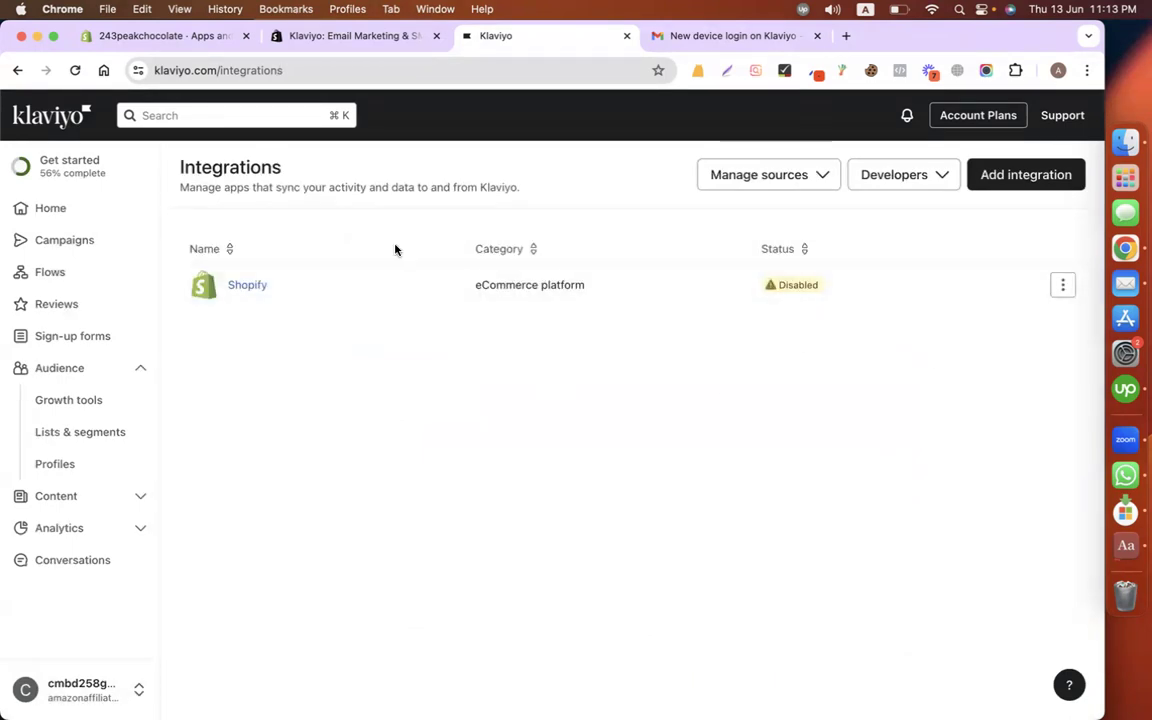
{"action": "left_click", "coordinate": [1063, 286]}
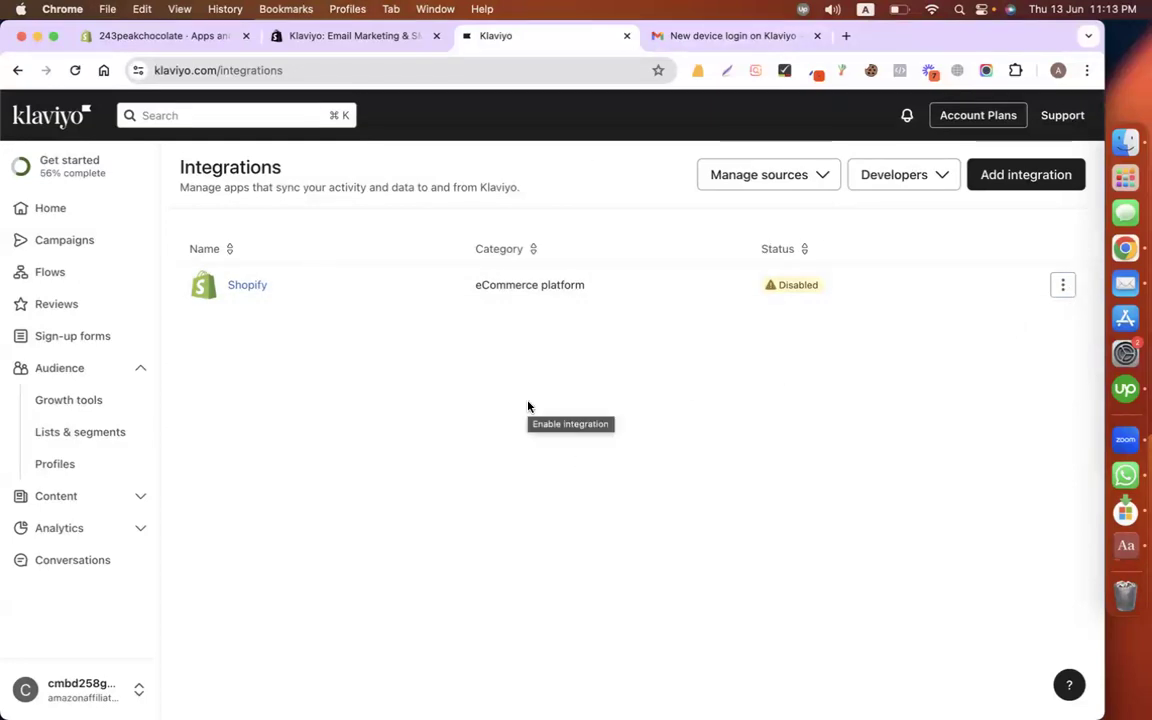
Step: Check the 243peakchocolate store's installed apps and start installing Klaviyo from its Shopify App Store listing
{"action": "left_click", "coordinate": [350, 36]}
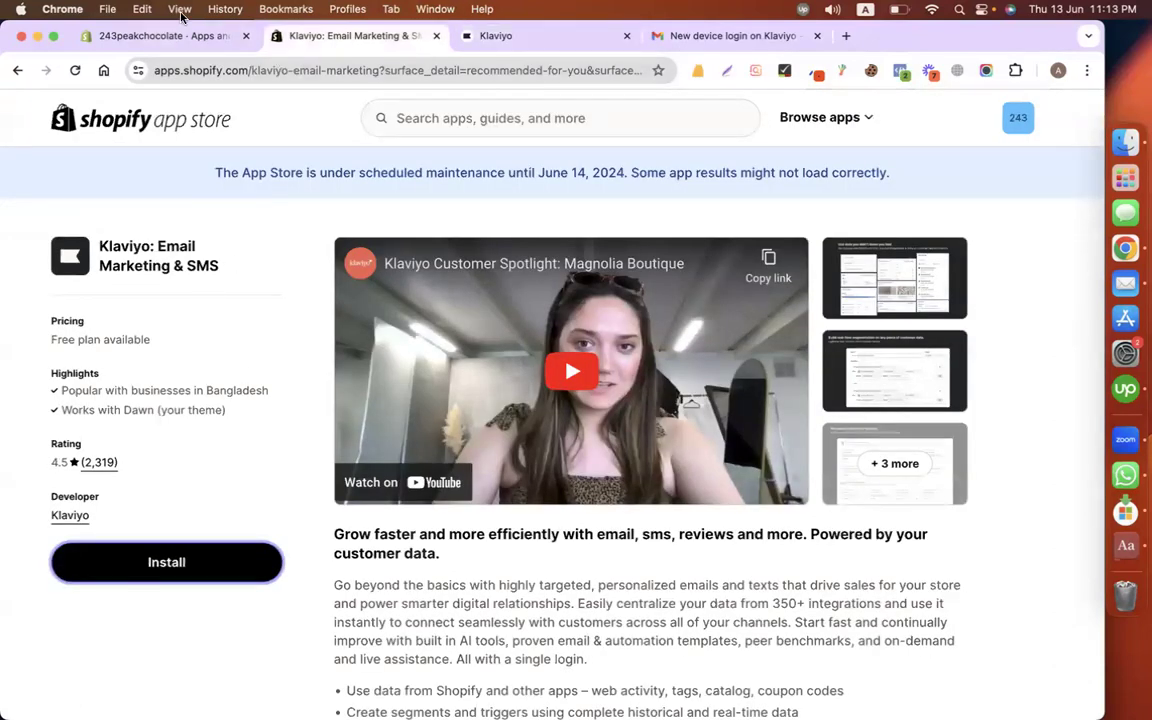
{"action": "left_click", "coordinate": [143, 37]}
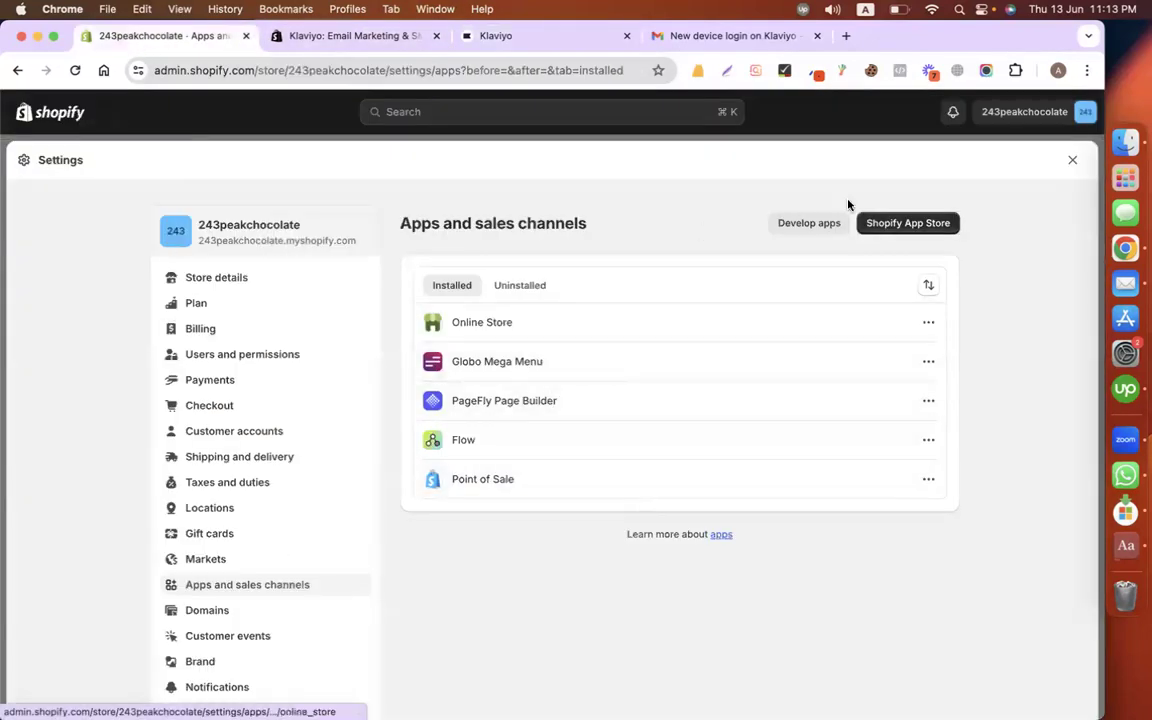
{"action": "left_click", "coordinate": [335, 36]}
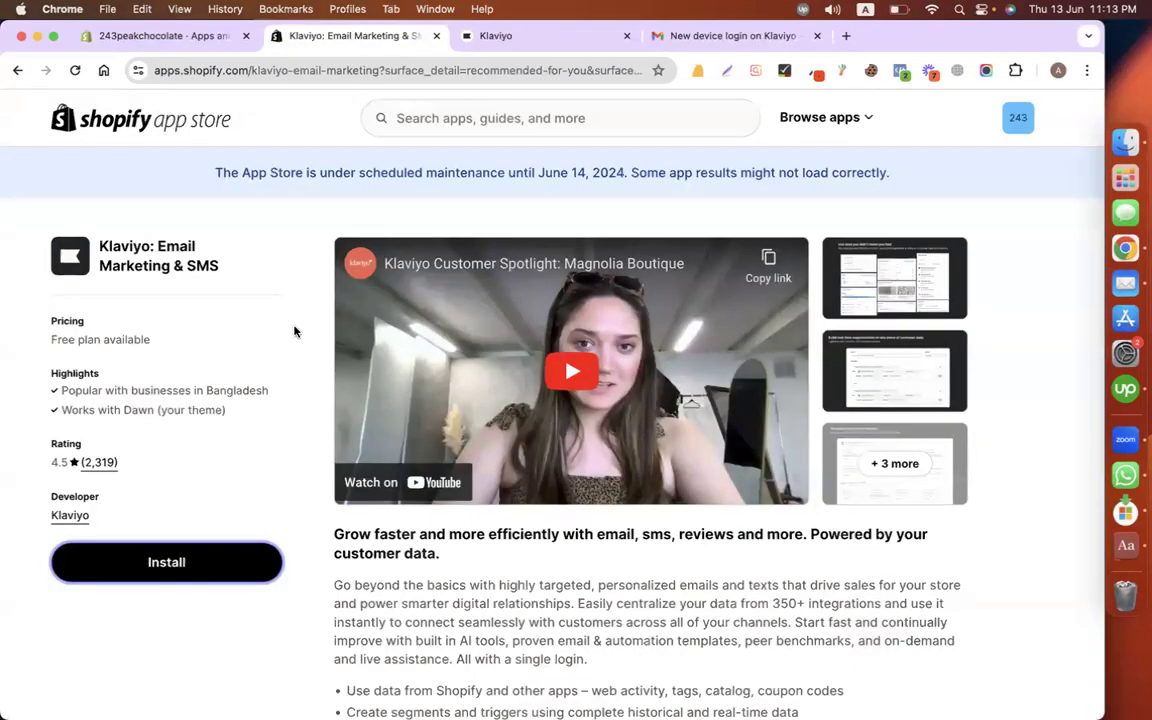
{"action": "left_click", "coordinate": [193, 556]}
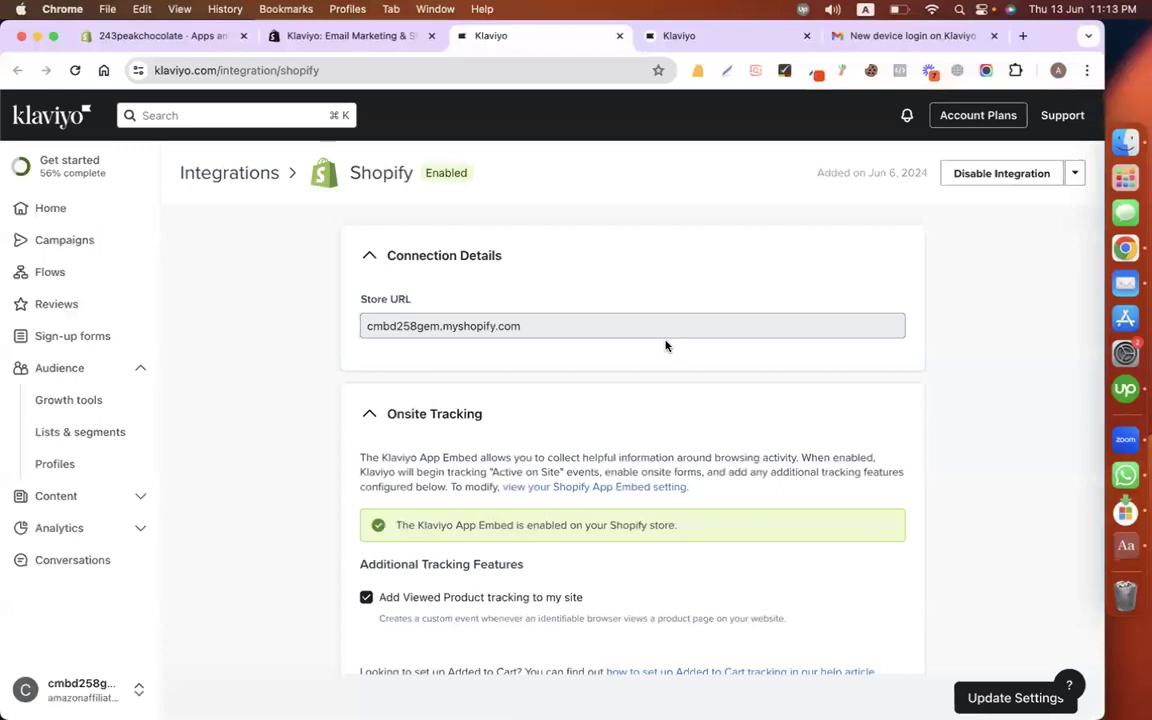
Step: Review the Shopify integration's sync and data settings, confirm updating the integration, and dismiss the notification
{"action": "scroll", "coordinate": [403, 487], "scroll_direction": "down", "scroll_amount": 10}
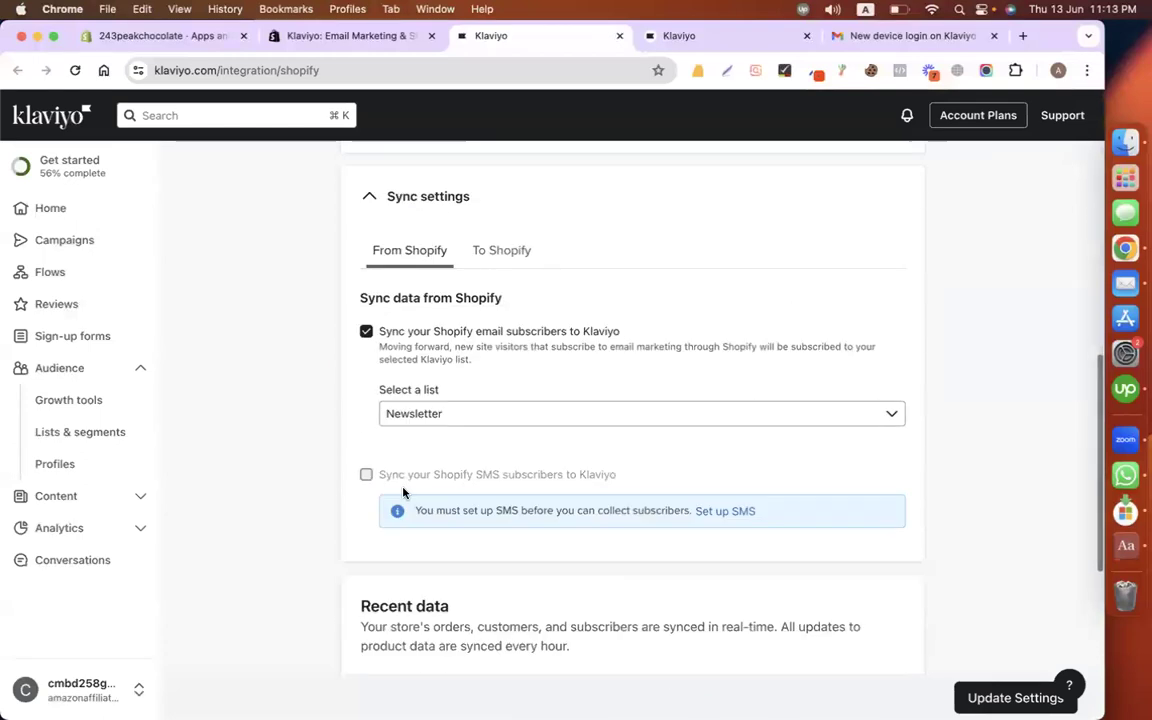
{"action": "scroll", "coordinate": [403, 490], "scroll_direction": "down", "scroll_amount": 5}
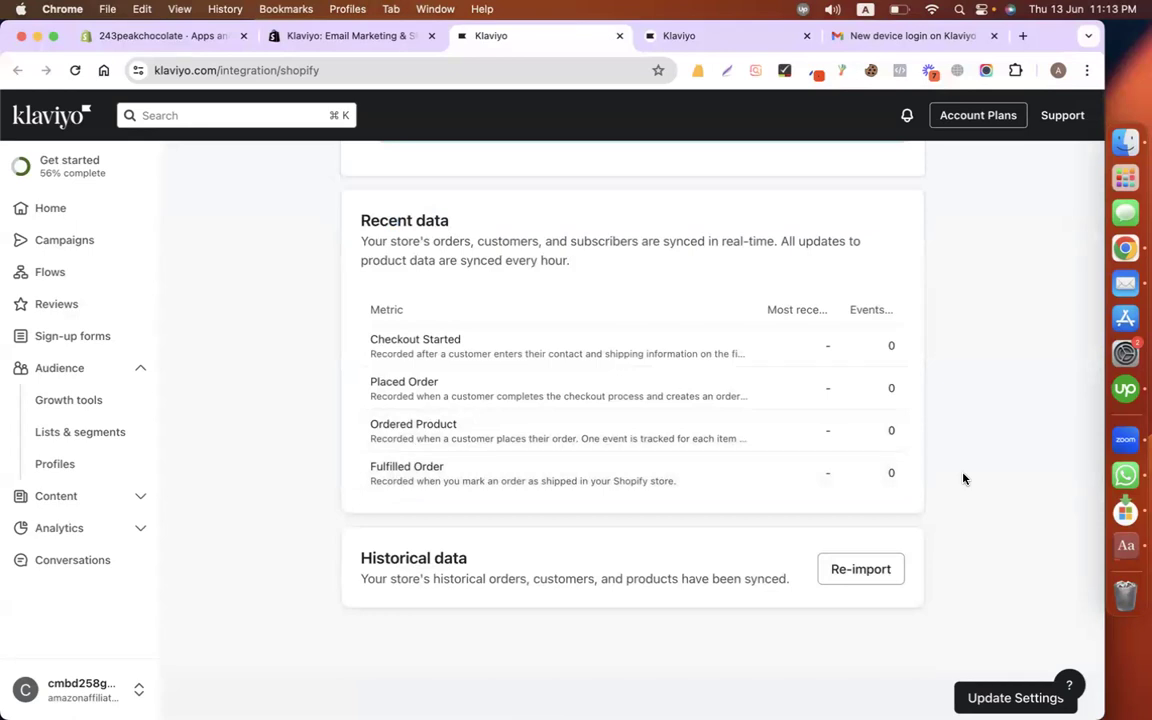
{"action": "scroll", "coordinate": [963, 480], "scroll_direction": "up", "scroll_amount": 15}
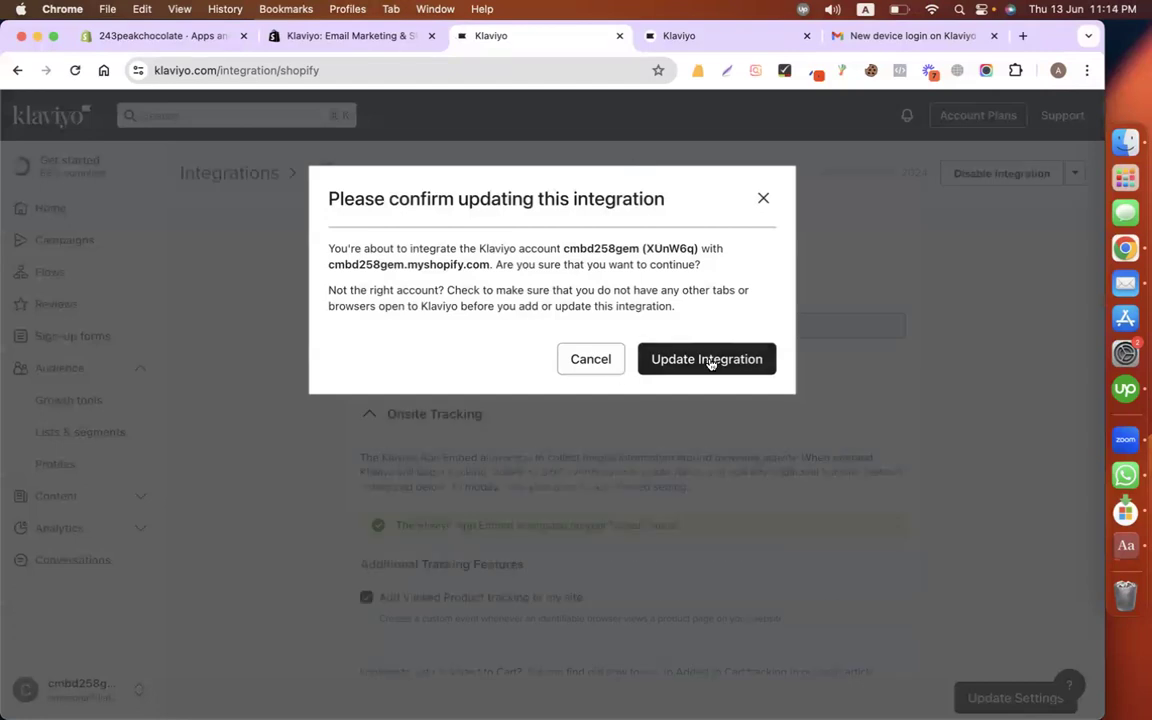
{"action": "left_click", "coordinate": [342, 417]}
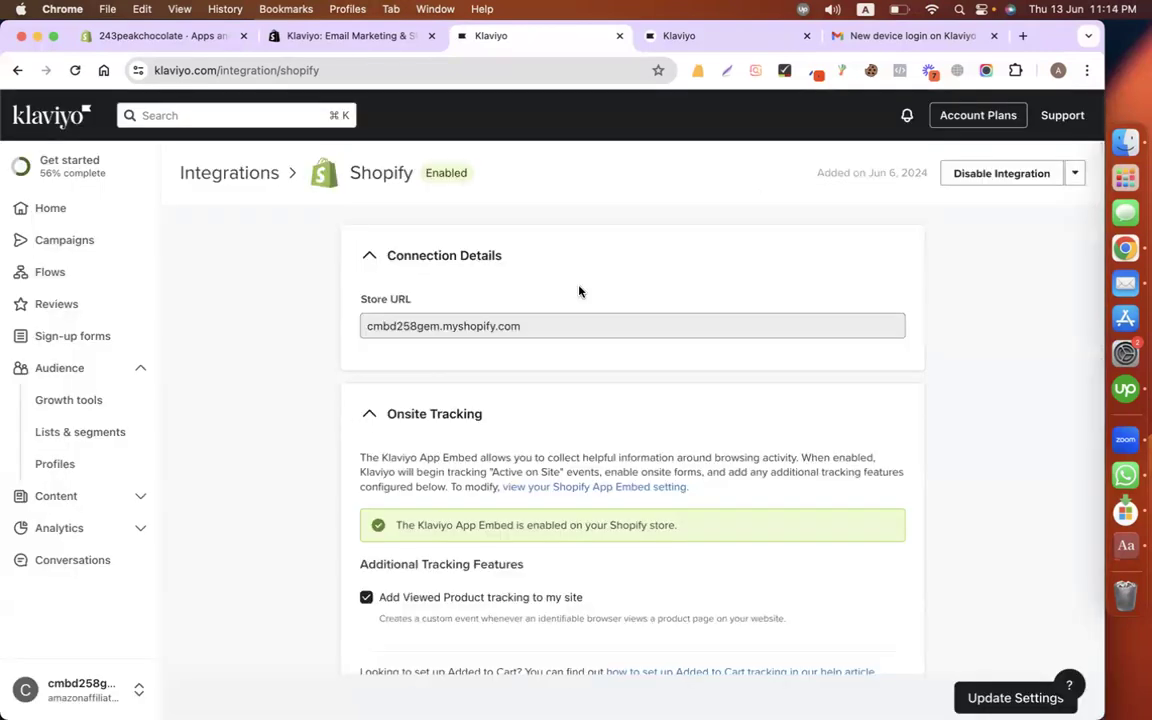
{"action": "left_click_drag", "start_coordinate": [306, 365], "coordinate": [257, 360]}
{"action": "left_click", "coordinate": [257, 360]}
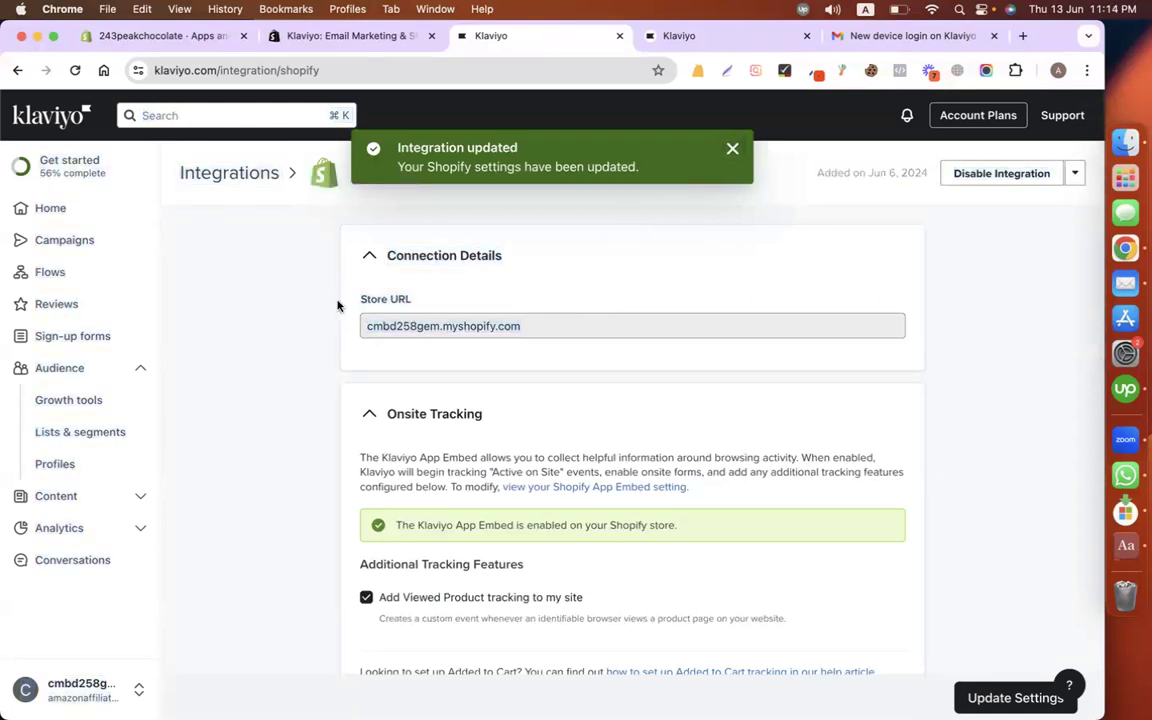
{"action": "left_click", "coordinate": [731, 148]}
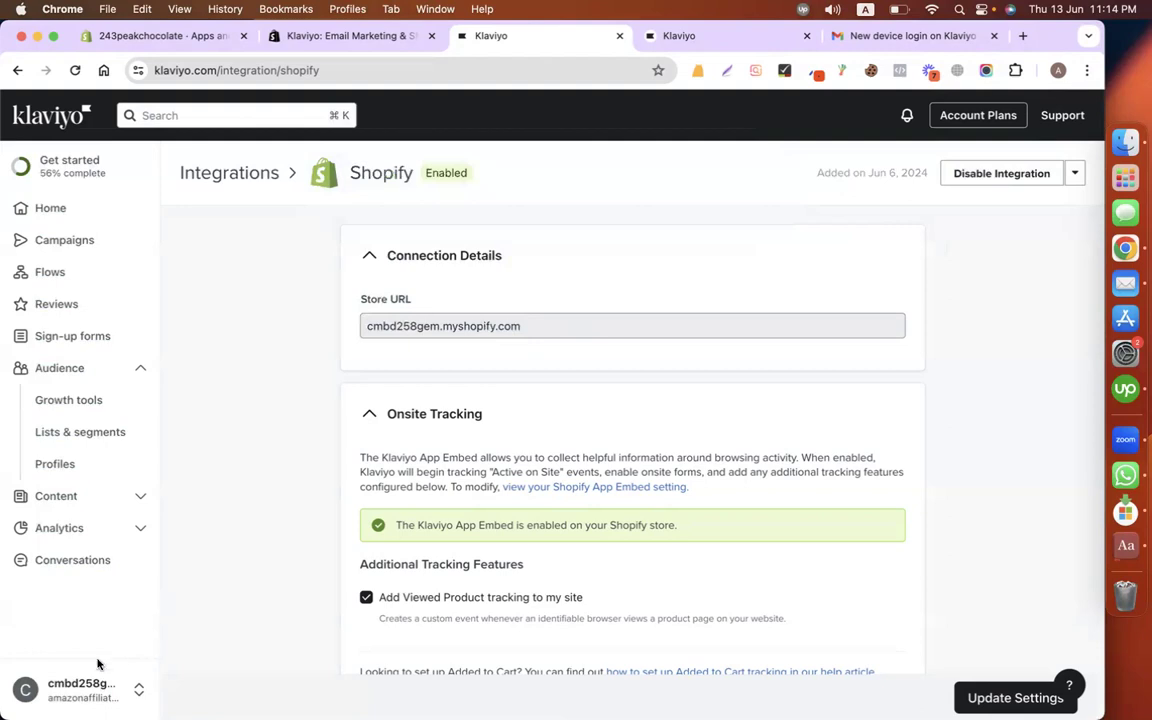
{"action": "left_click", "coordinate": [82, 689]}
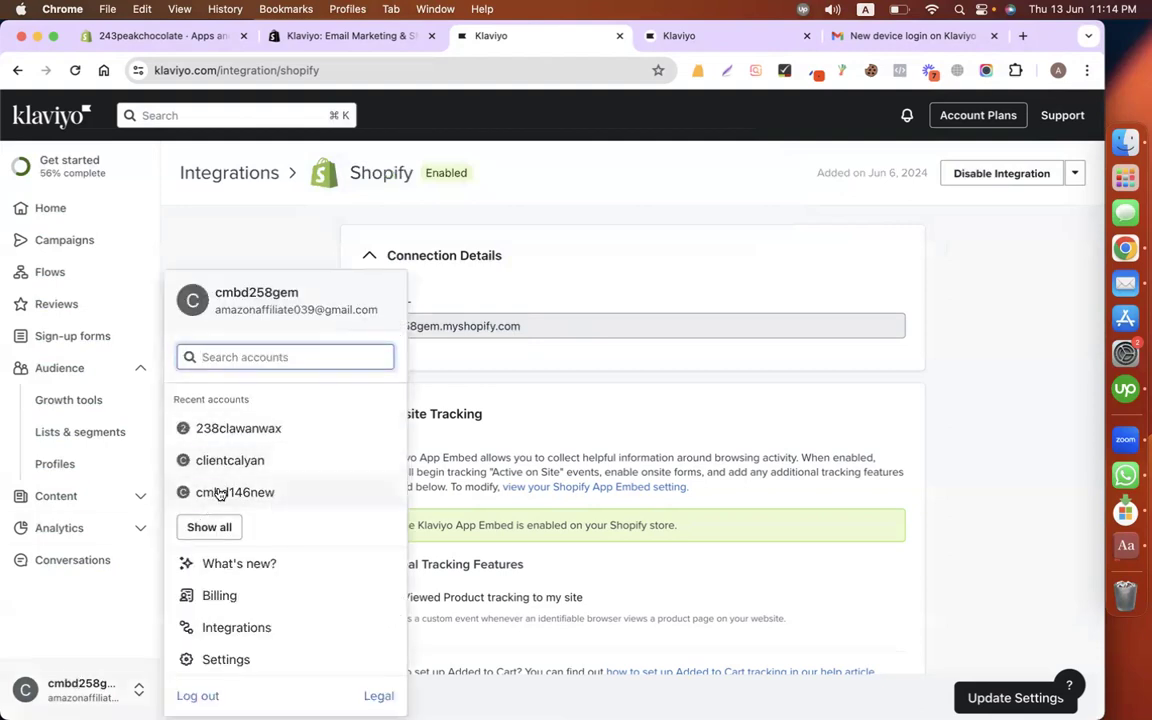
{"action": "left_click", "coordinate": [1022, 402]}
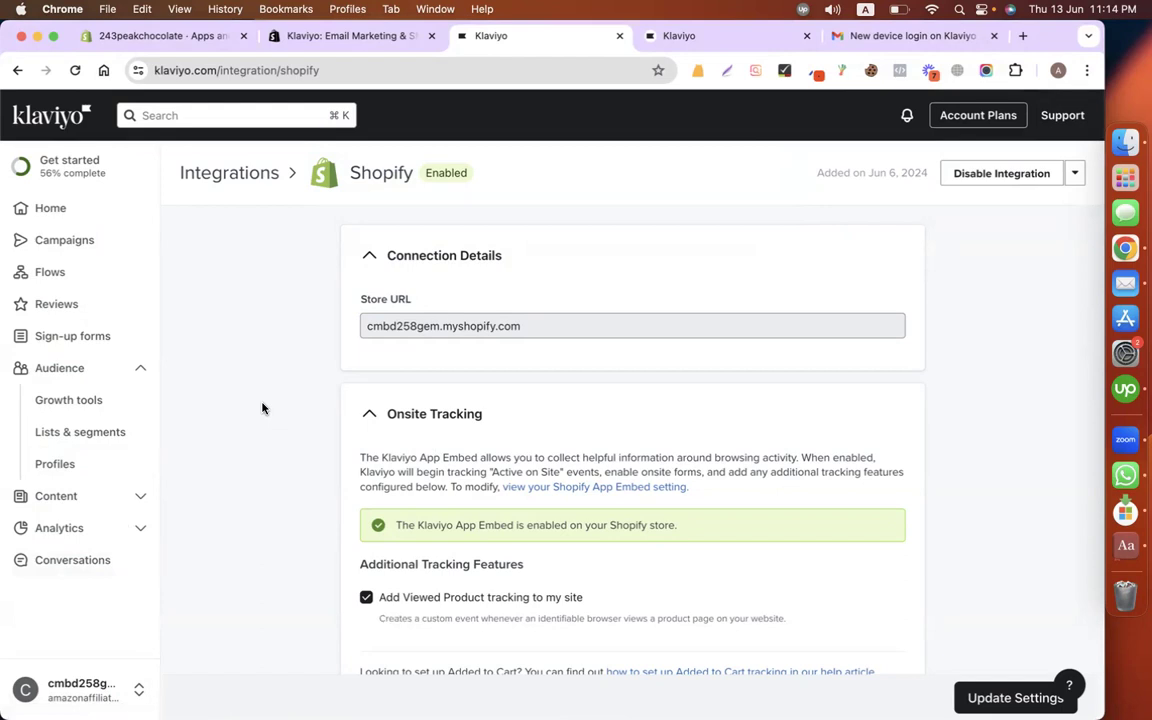
Step: Open Klaviyo's sign-up forms and delete the Email Popup form
{"action": "left_click", "coordinate": [95, 338]}
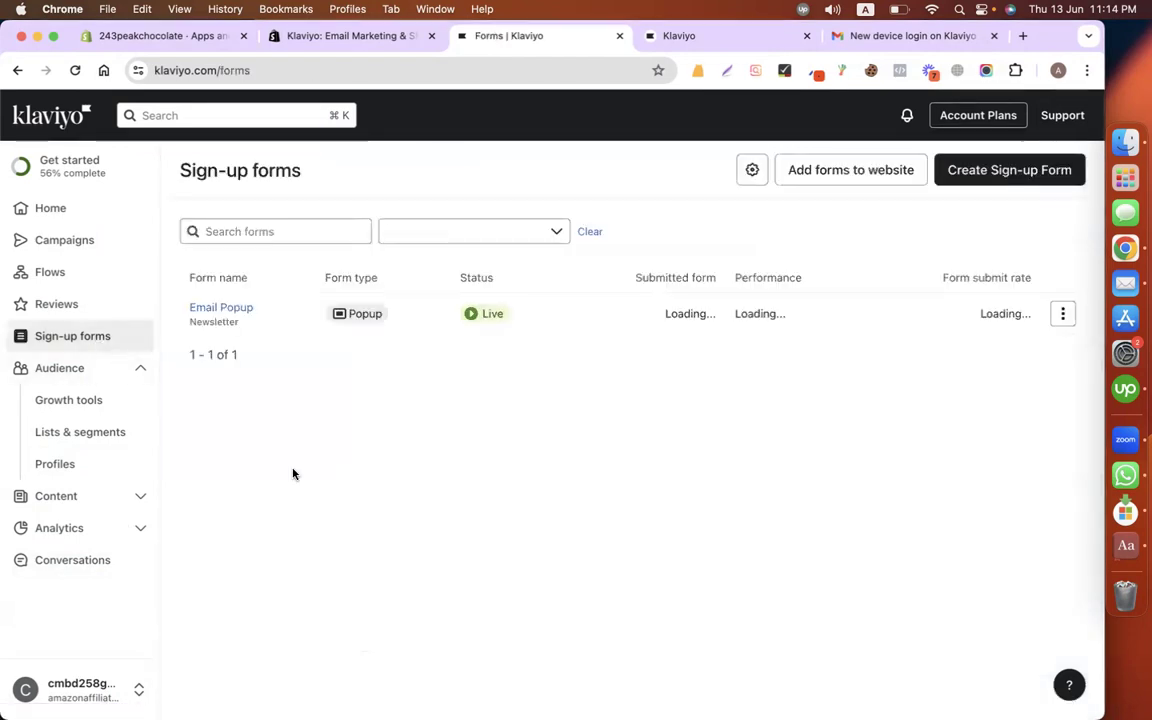
{"action": "left_click", "coordinate": [1061, 315]}
{"action": "left_click", "coordinate": [1010, 540]}
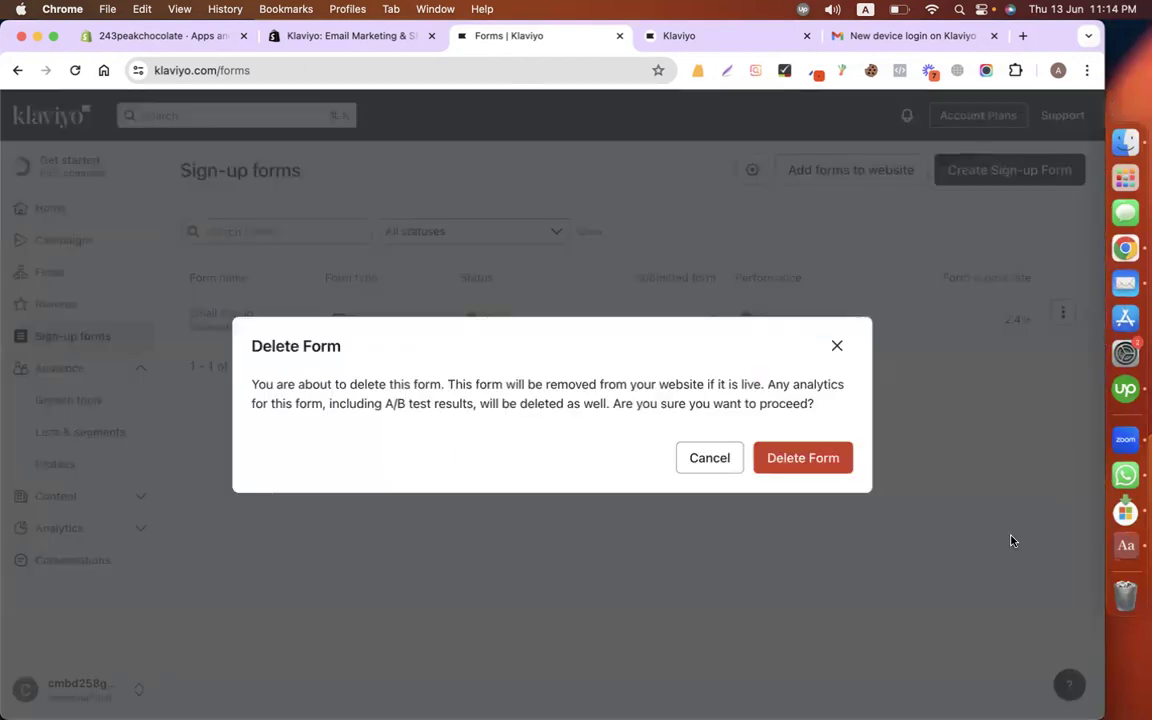
{"action": "left_click", "coordinate": [800, 460]}
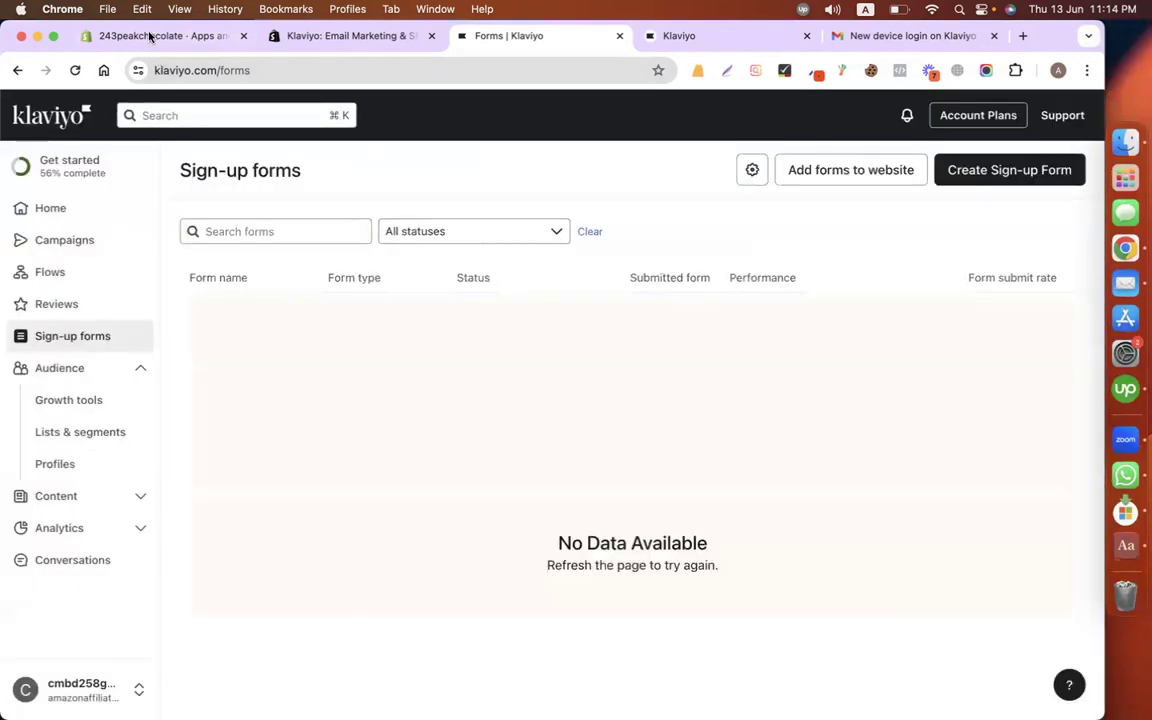
Step: Switch the Shopify admin to the cmbd258gem store and close the Klaviyo App Store listing
{"action": "left_click", "coordinate": [152, 36]}
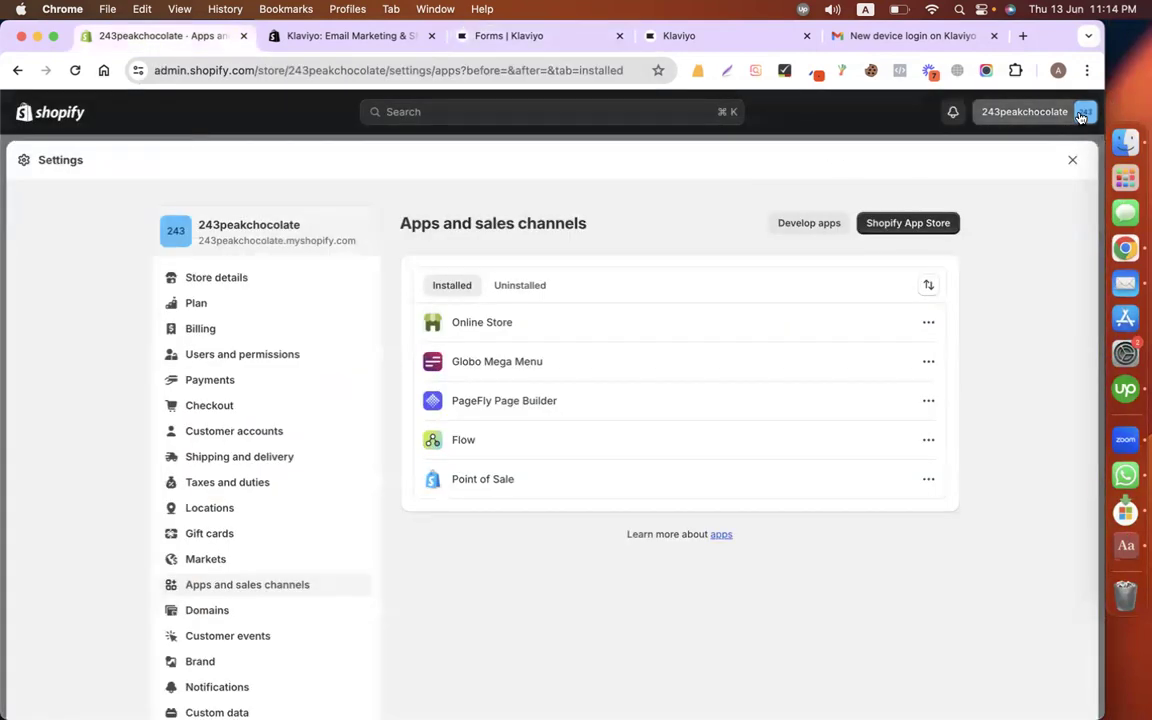
{"action": "left_click", "coordinate": [1030, 111]}
{"action": "left_click", "coordinate": [935, 187]}
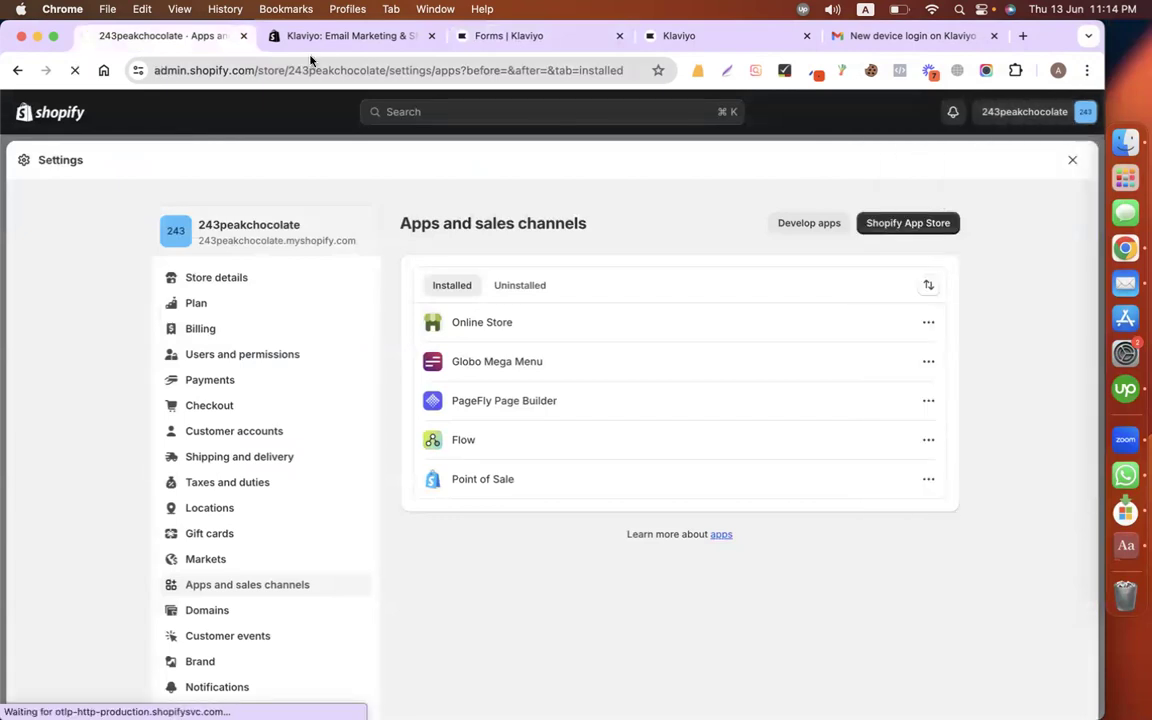
{"action": "left_click", "coordinate": [330, 36]}
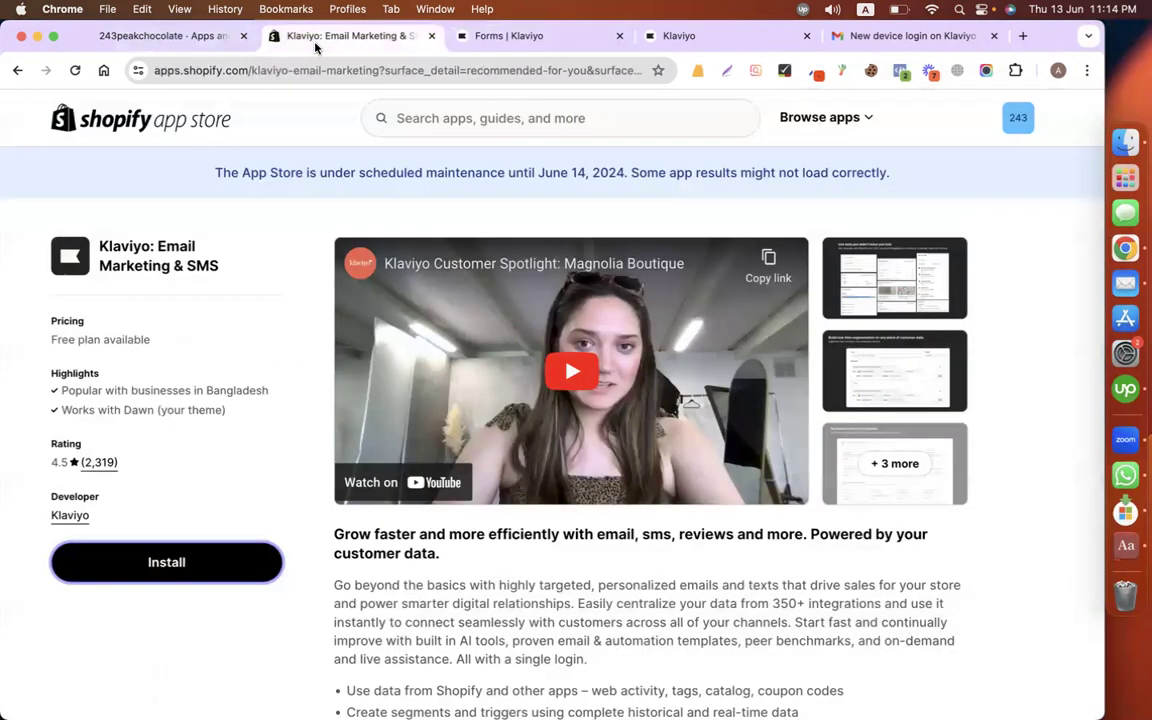
{"action": "left_click", "coordinate": [431, 36]}
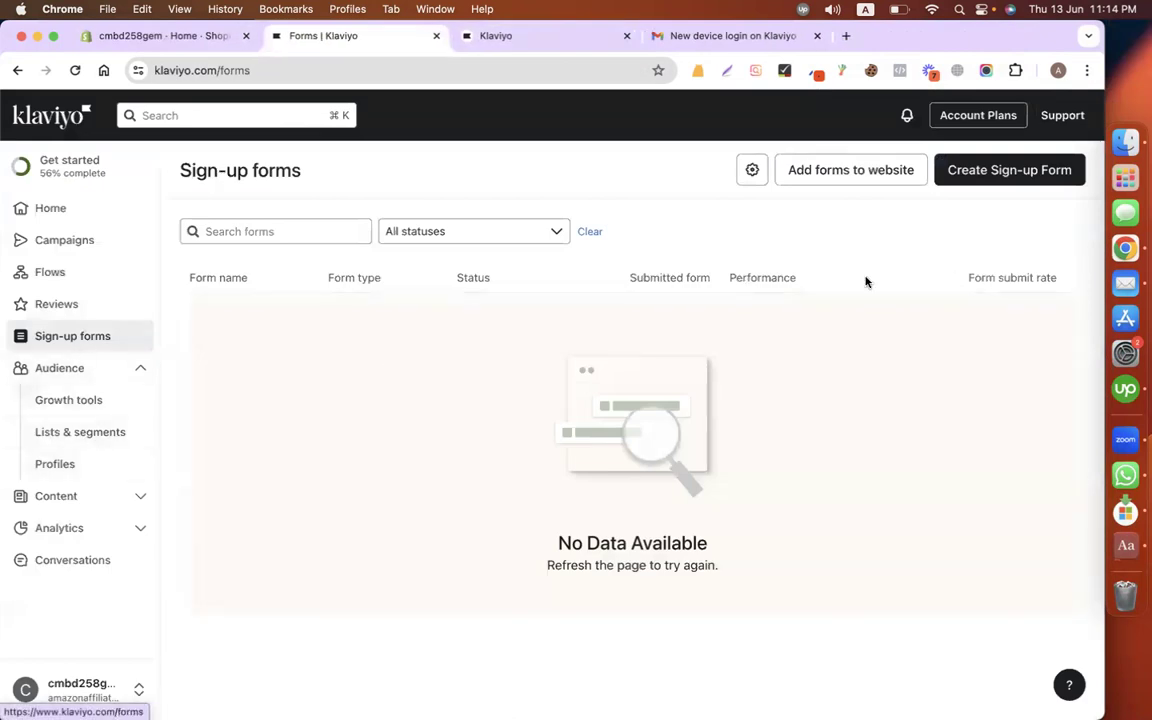
Step: Start creating a sign-up form in Klaviyo and browse the form template library
{"action": "left_click", "coordinate": [1020, 168]}
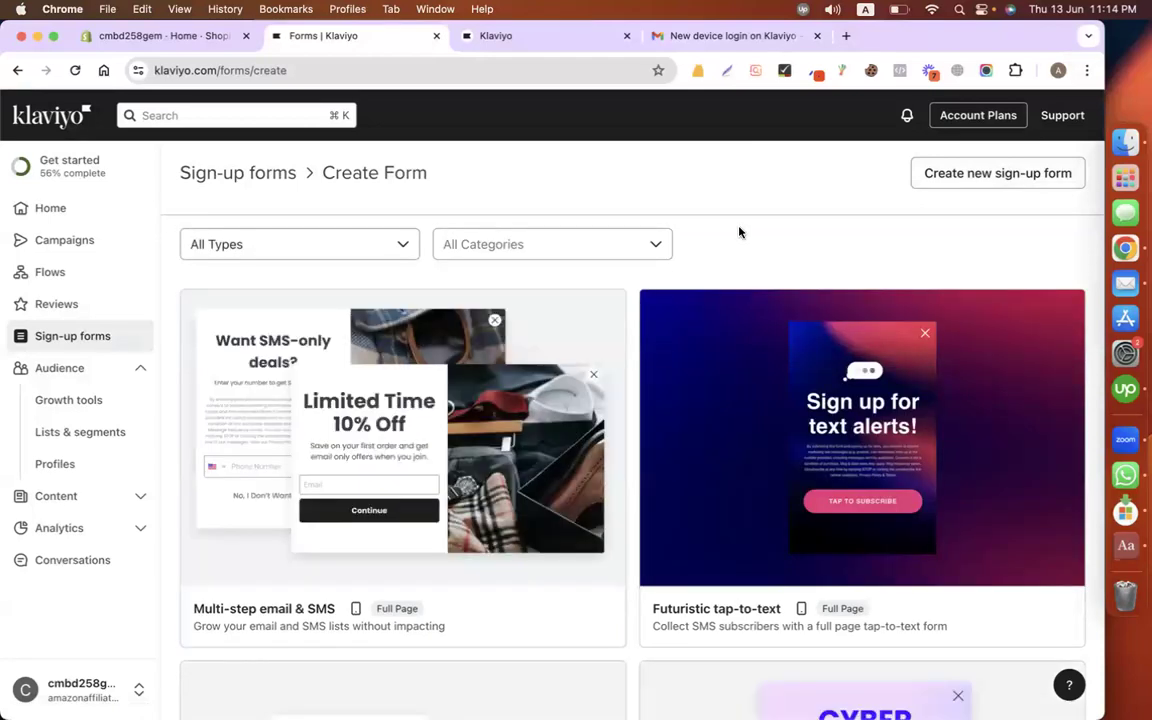
{"action": "scroll", "coordinate": [609, 399], "scroll_direction": "down", "scroll_amount": 5}
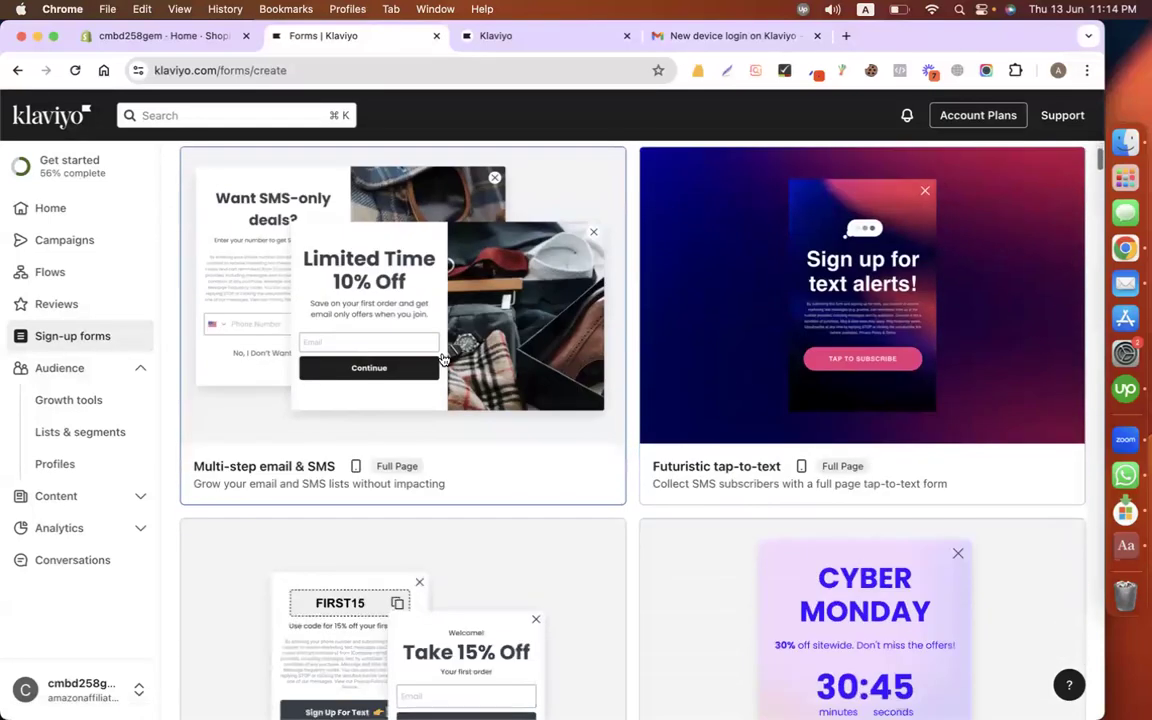
{"action": "scroll", "coordinate": [748, 443], "scroll_direction": "down", "scroll_amount": 10}
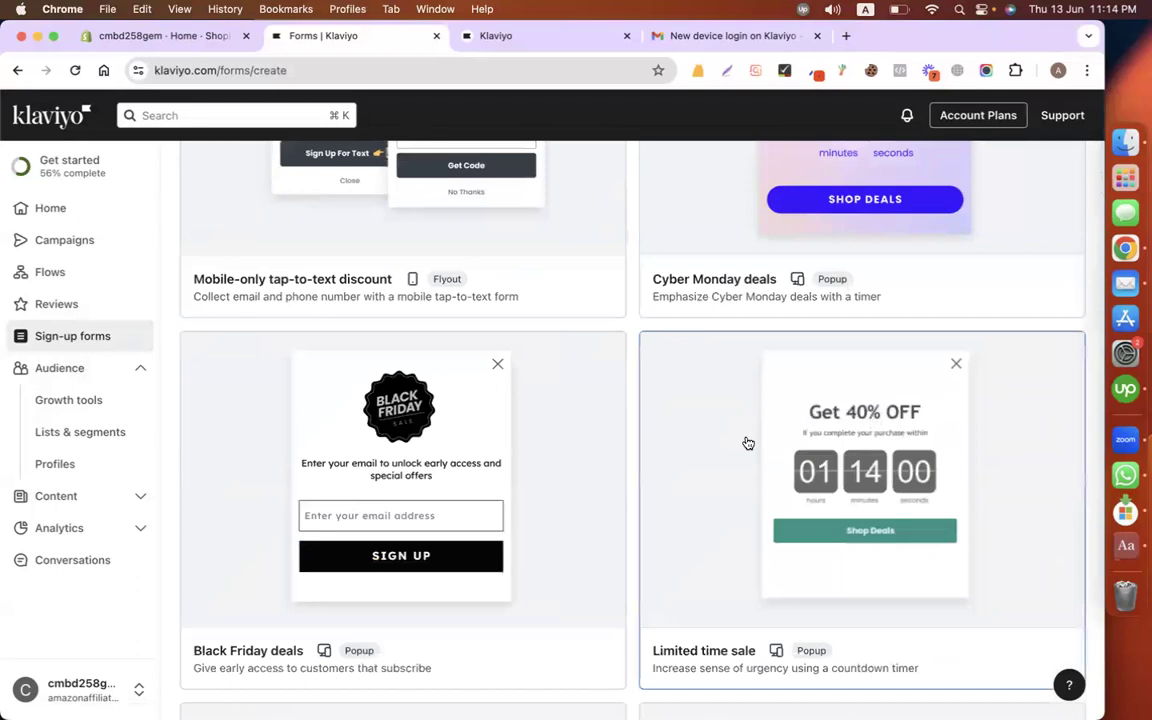
{"action": "scroll", "coordinate": [748, 443], "scroll_direction": "up", "scroll_amount": 1}
{"action": "scroll", "coordinate": [745, 442], "scroll_direction": "down", "scroll_amount": 8}
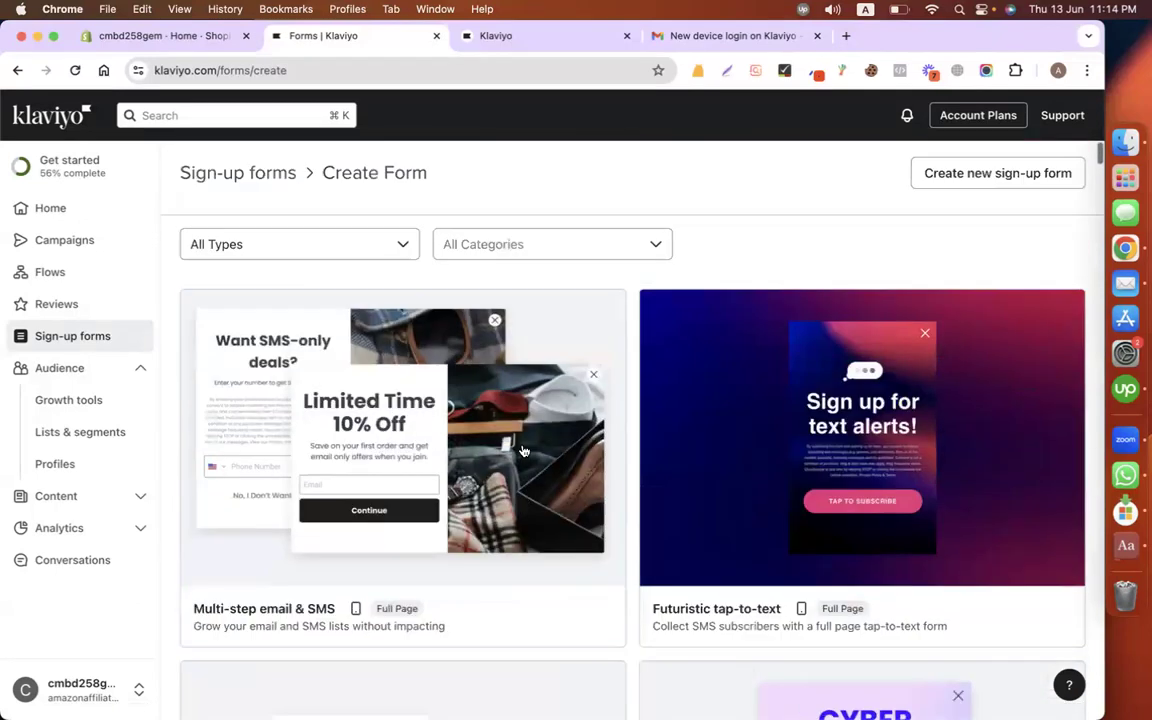
{"action": "scroll", "coordinate": [522, 451], "scroll_direction": "down", "scroll_amount": 8}
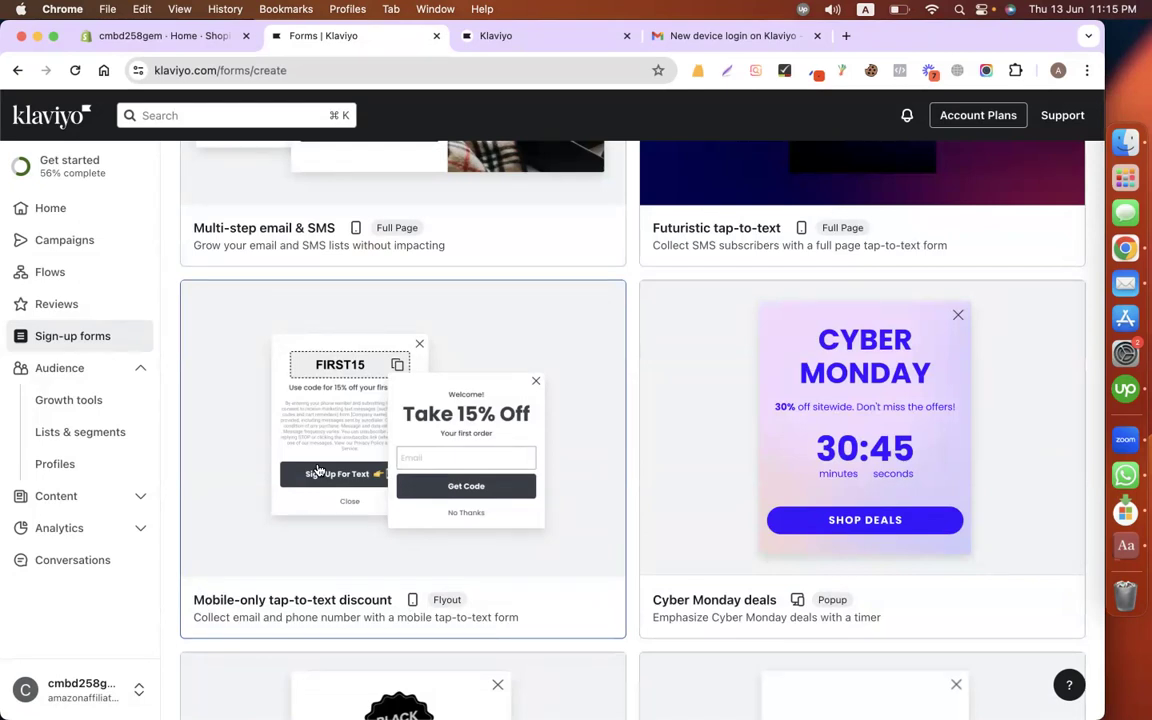
Step: Switch to the Shopify admin's discounts and delete the EIDOFFER discount
{"action": "left_click", "coordinate": [196, 40]}
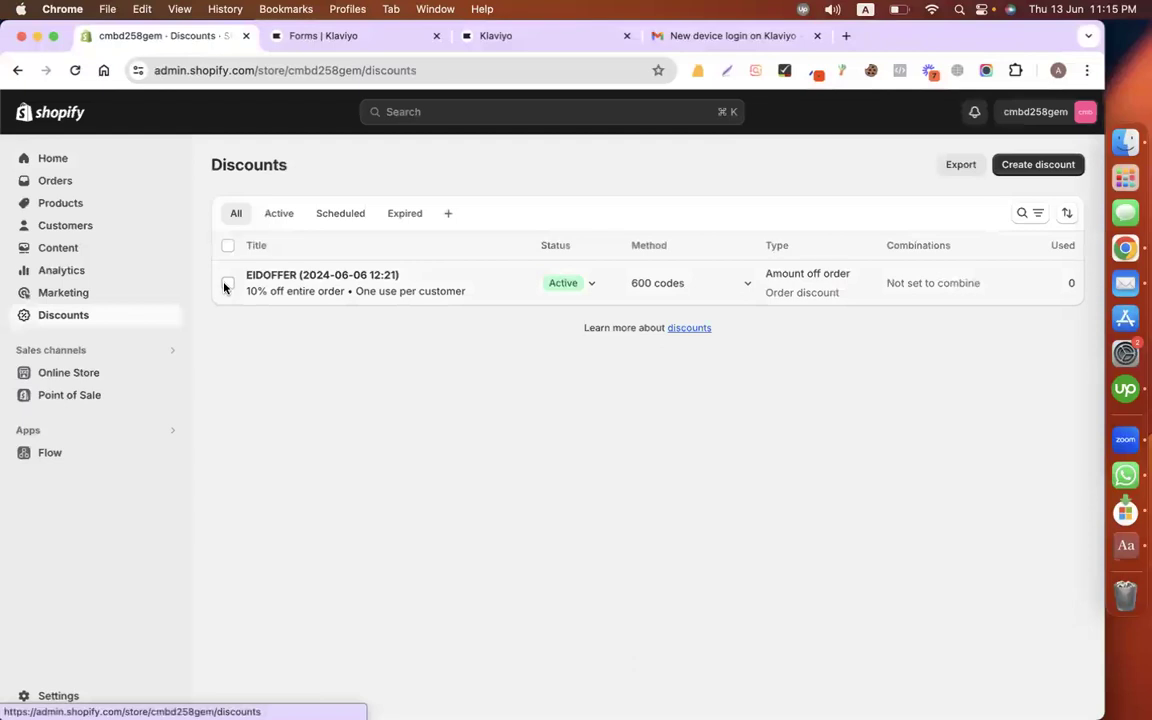
{"action": "left_click", "coordinate": [228, 283]}
{"action": "left_click", "coordinate": [1022, 167]}
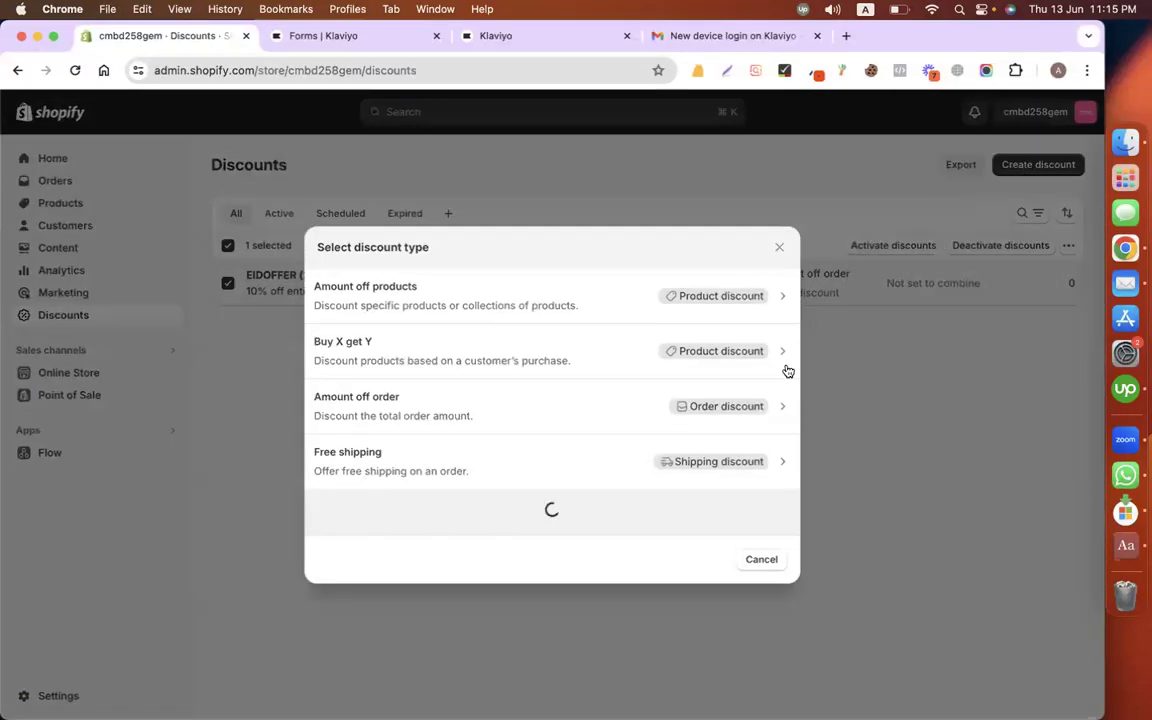
{"action": "left_click", "coordinate": [762, 537]}
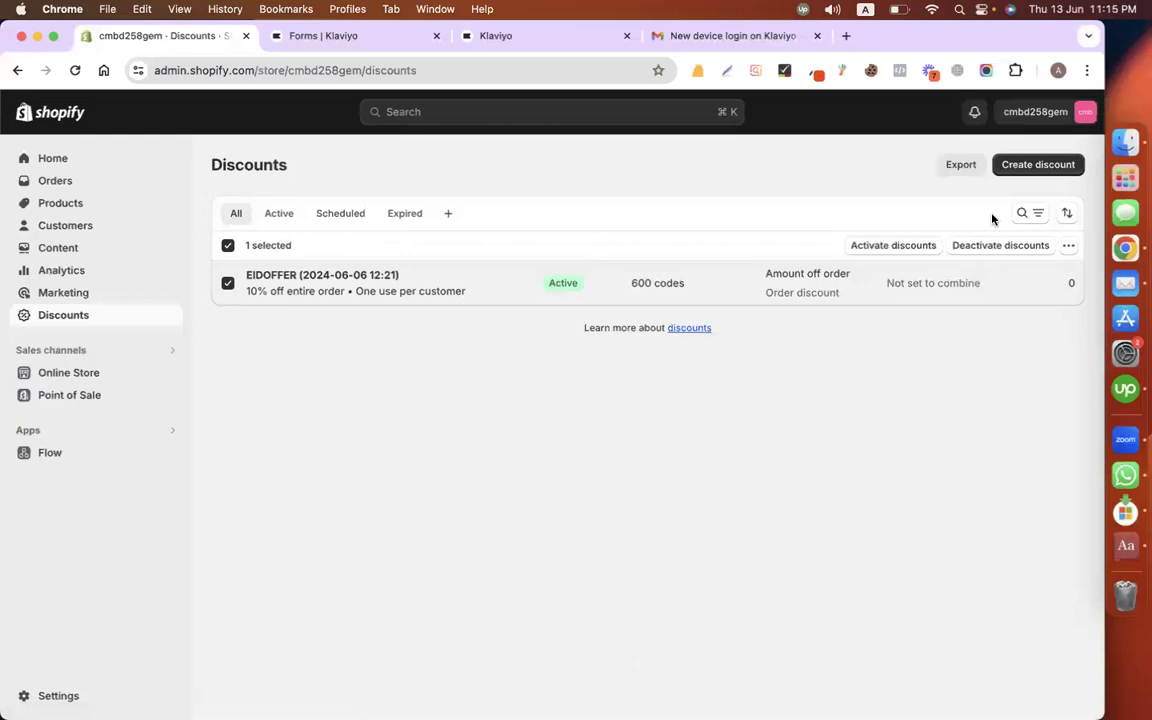
{"action": "left_click", "coordinate": [1067, 246]}
{"action": "left_click", "coordinate": [967, 338]}
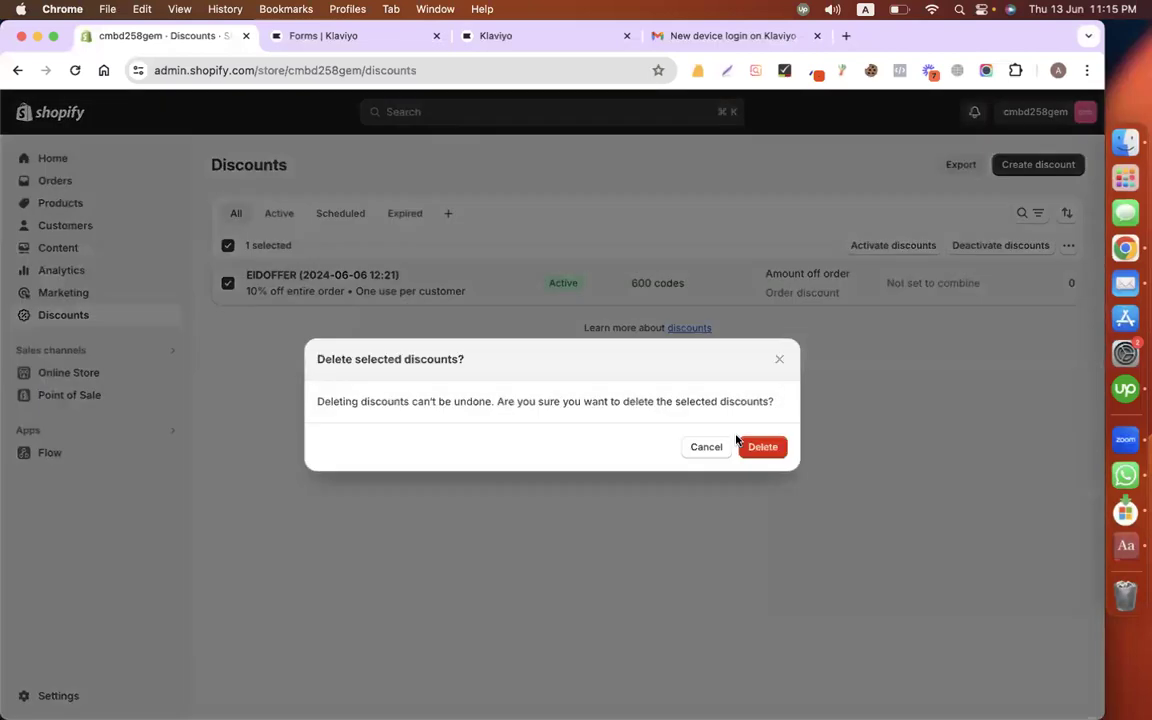
{"action": "left_click", "coordinate": [778, 445]}
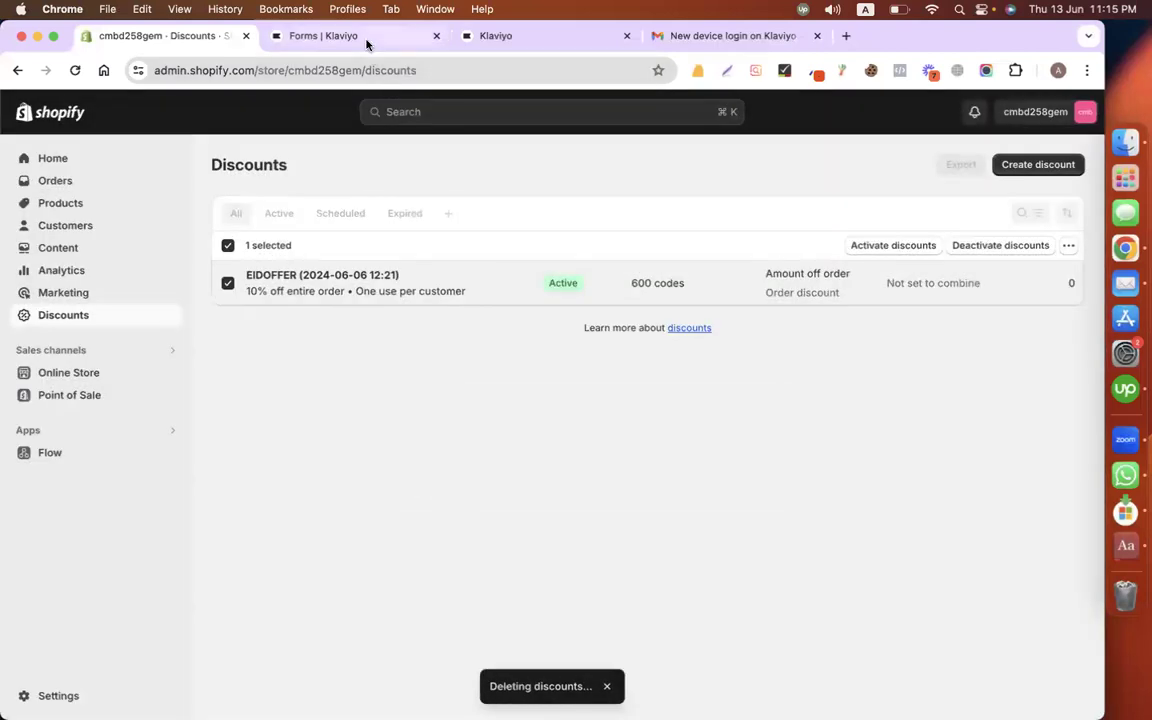
Step: Return to Klaviyo and create a form from the Mobile-only tap-to-text discount template, using Newsletter as the email subscriber list
{"action": "left_click", "coordinate": [367, 44]}
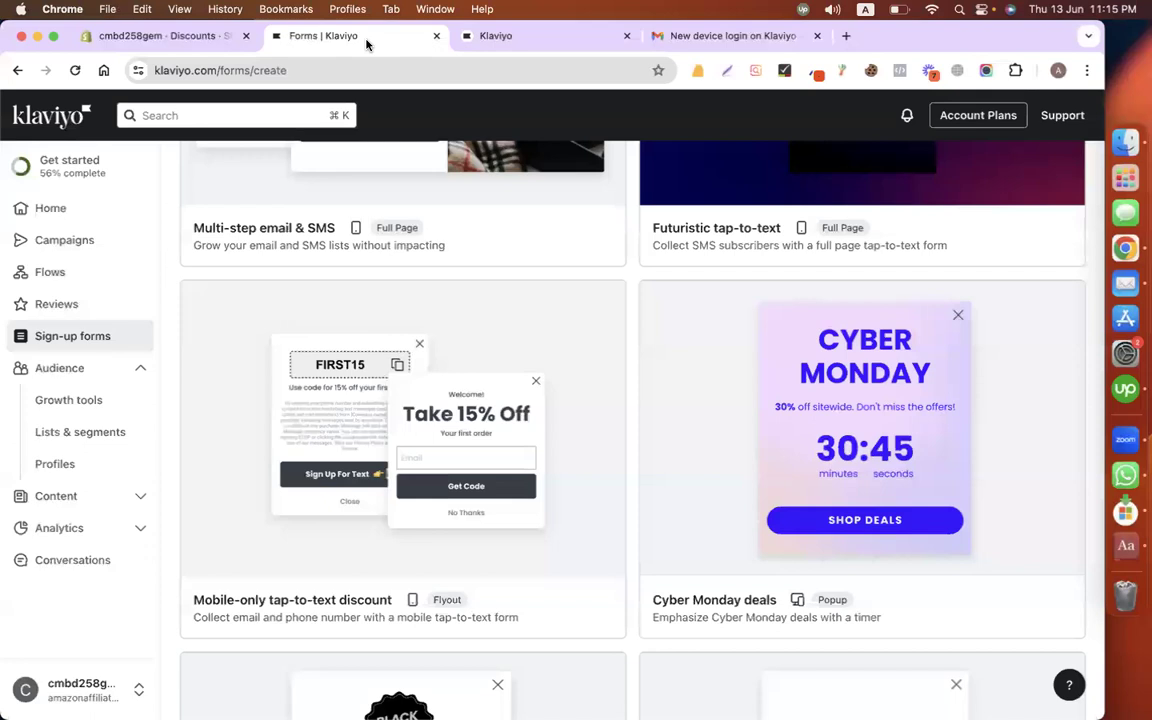
{"action": "left_click", "coordinate": [422, 391]}
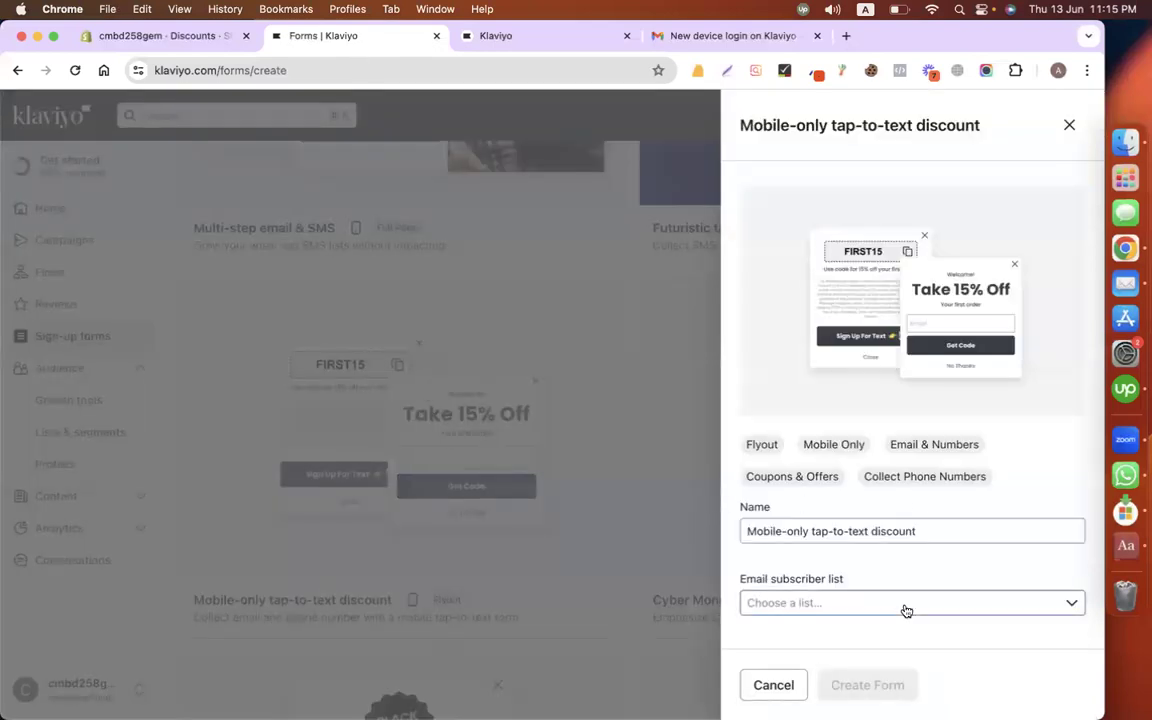
{"action": "left_click", "coordinate": [853, 580]}
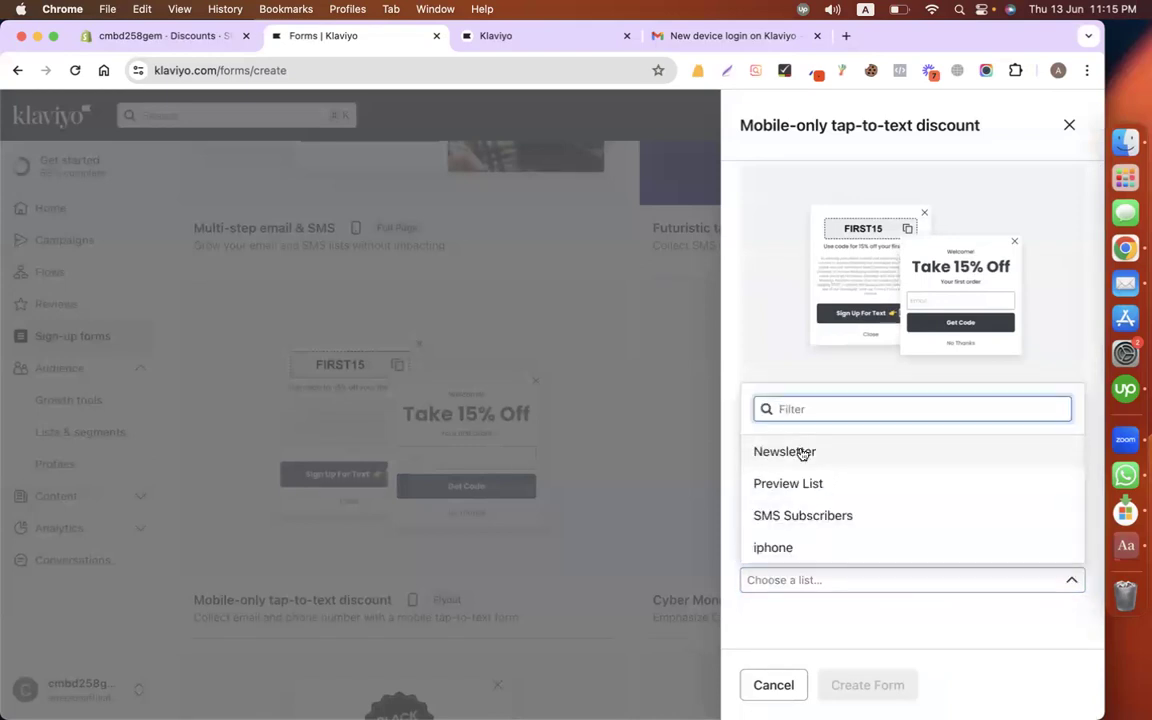
{"action": "left_click", "coordinate": [862, 452]}
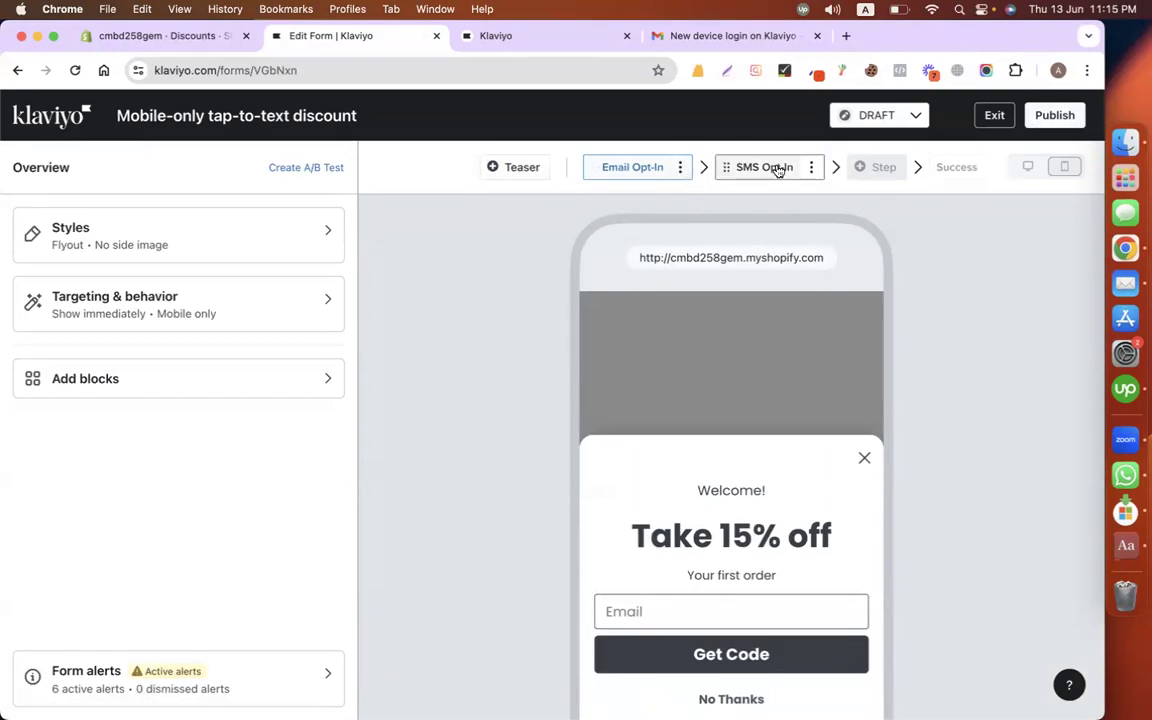
Step: Delete the SMS Opt-In step from the Mobile-only tap-to-text discount form
{"action": "left_click", "coordinate": [811, 169]}
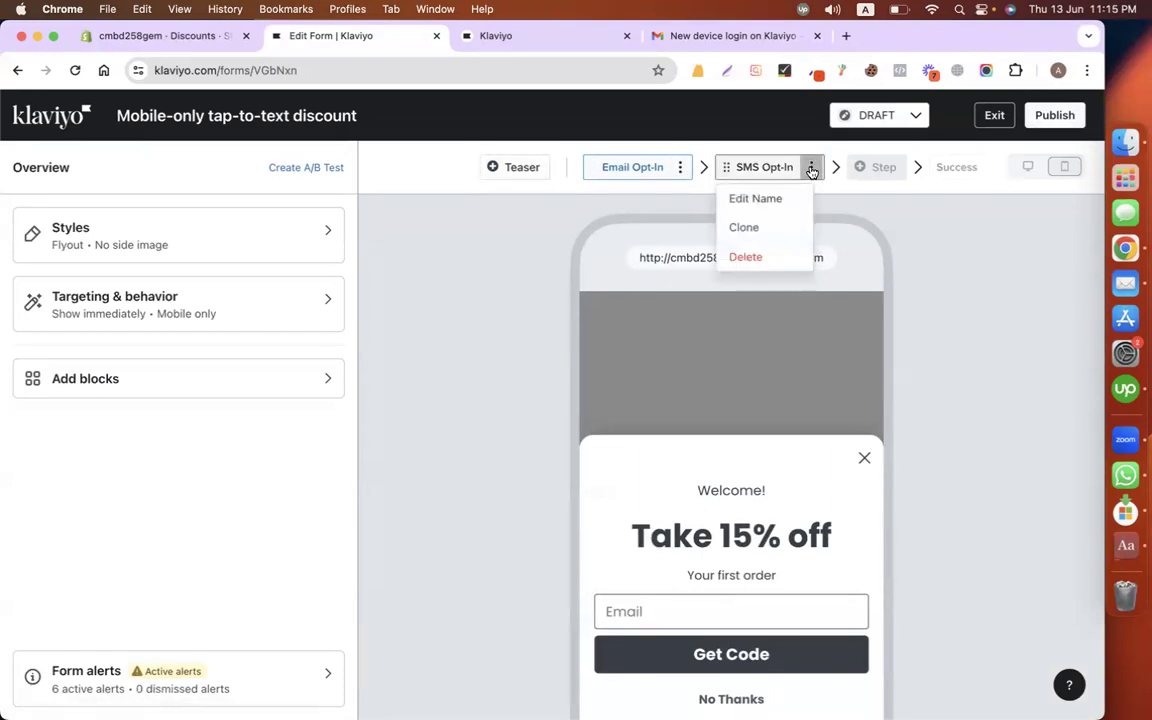
{"action": "left_click", "coordinate": [743, 259]}
{"action": "left_click", "coordinate": [804, 448]}
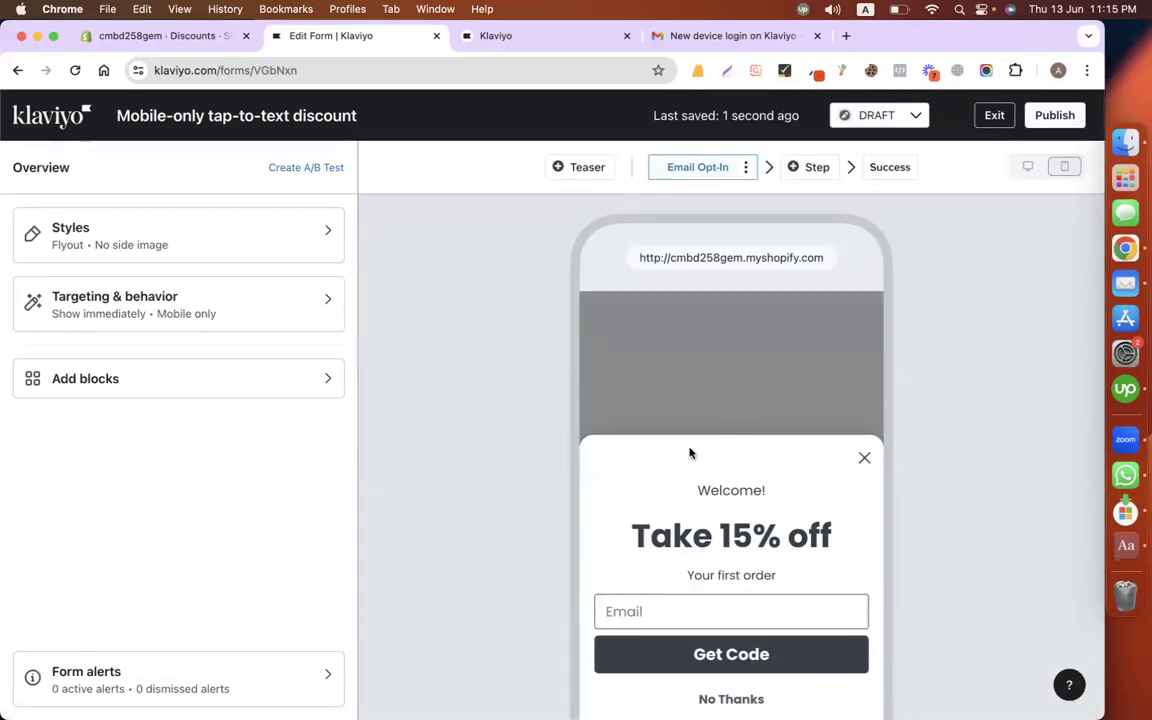
Step: Change the form's main heading to "Subscribe & Get 10% off"
{"action": "scroll", "coordinate": [705, 470], "scroll_direction": "down", "scroll_amount": 2}
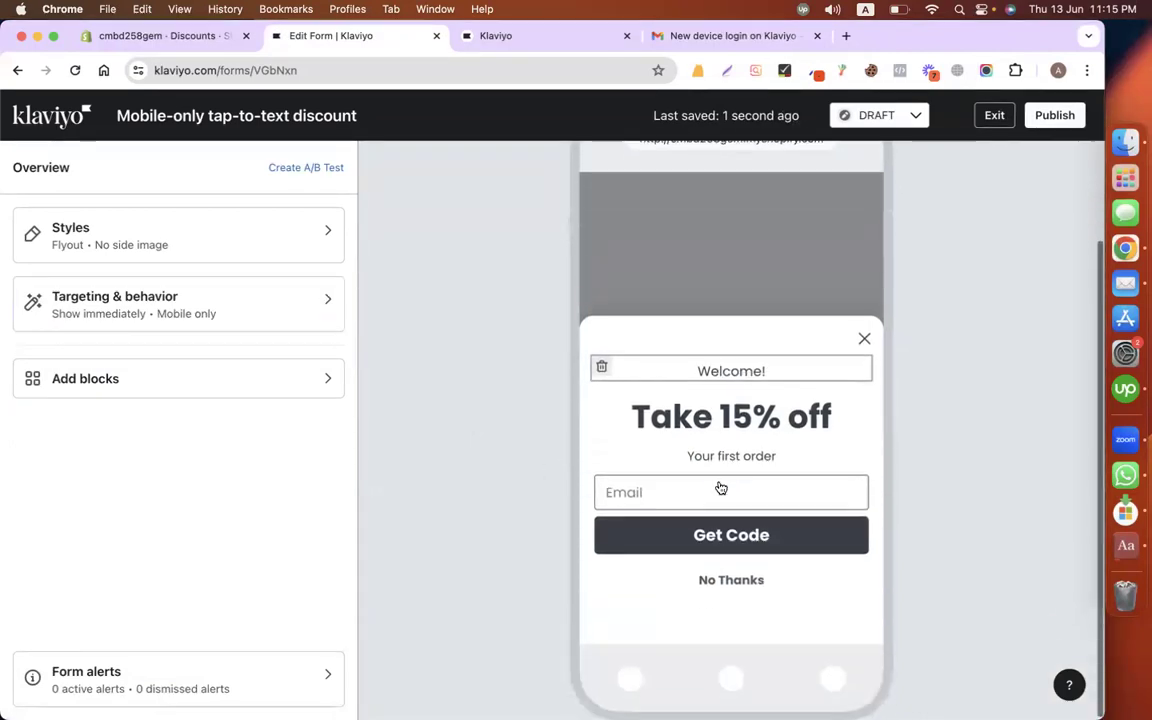
{"action": "left_click", "coordinate": [728, 414]}
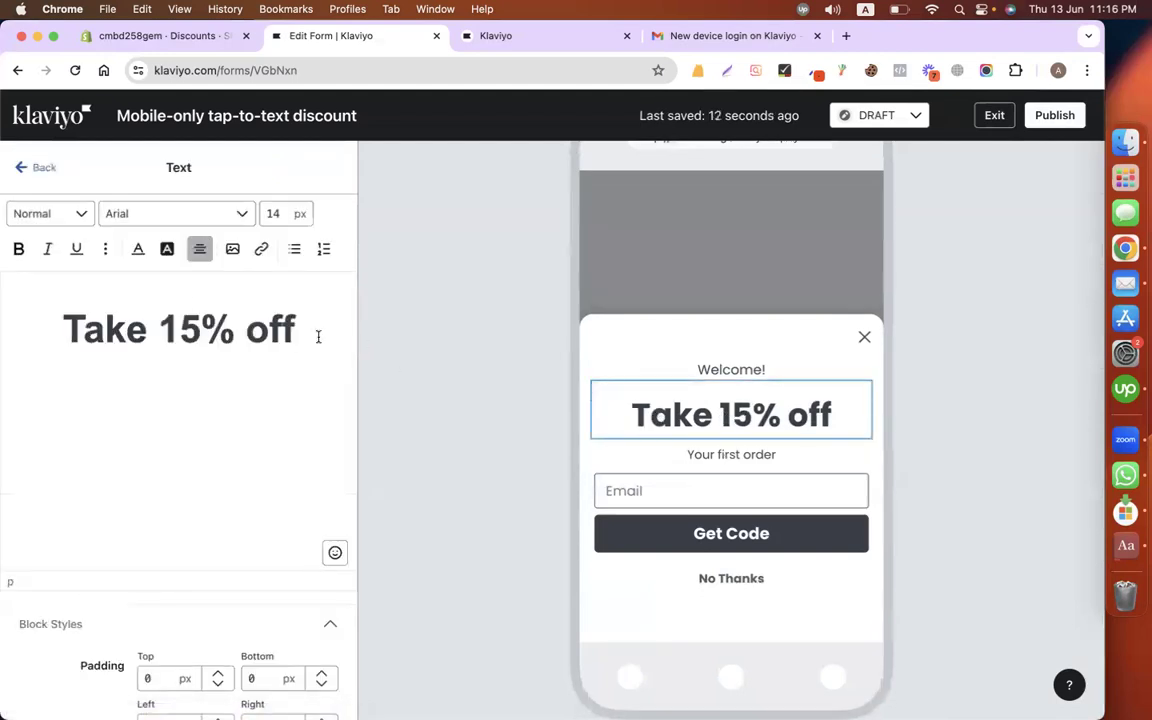
{"action": "left_click", "coordinate": [220, 340]}
{"action": "left_click_drag", "start_coordinate": [201, 330], "coordinate": [180, 330]}
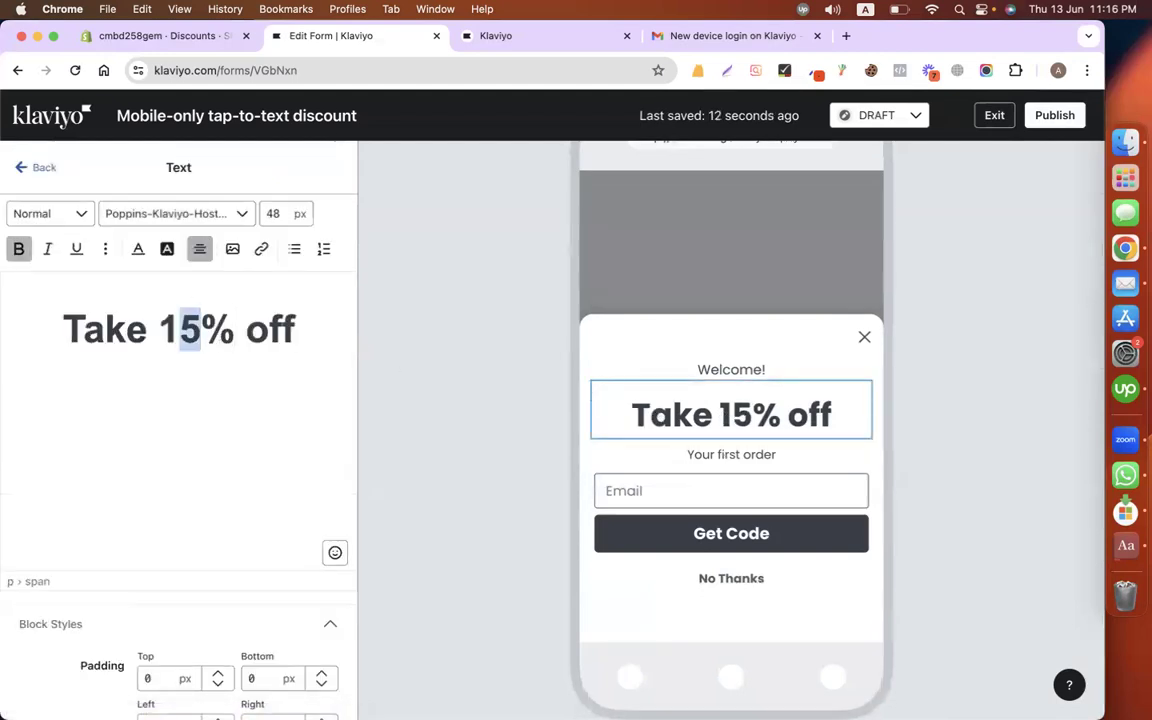
{"action": "type", "text": "0"}
{"action": "double_click", "coordinate": [108, 323]}
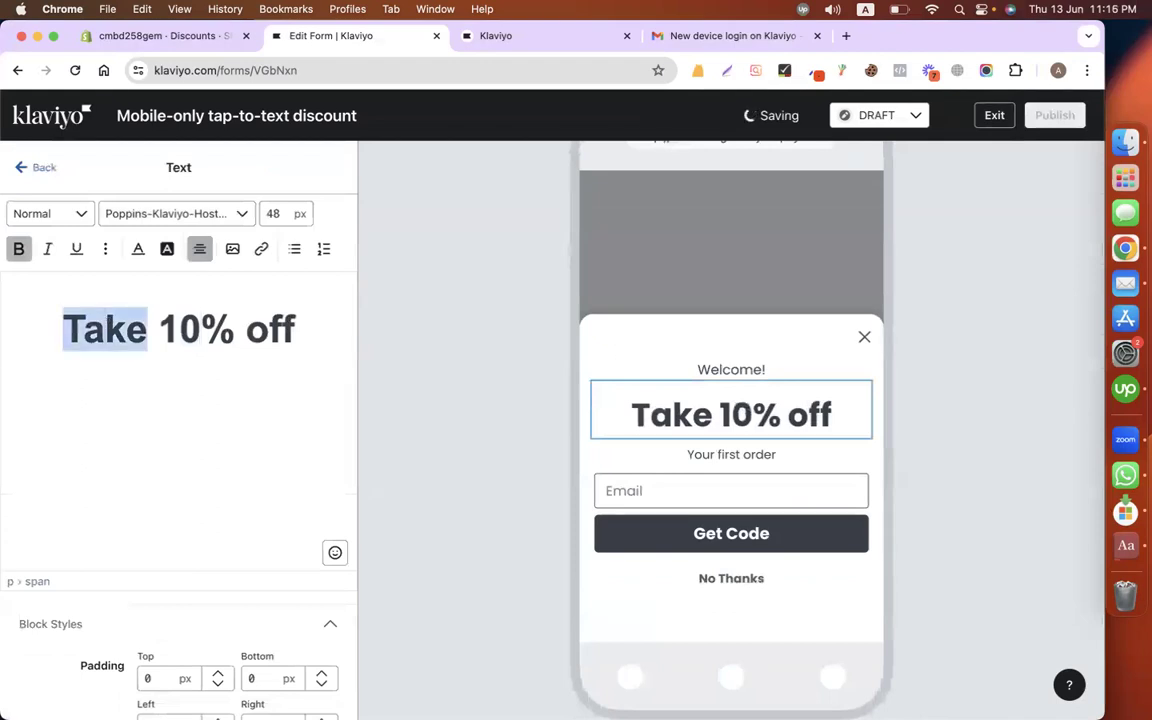
{"action": "type", "text": "Subscribe & "}
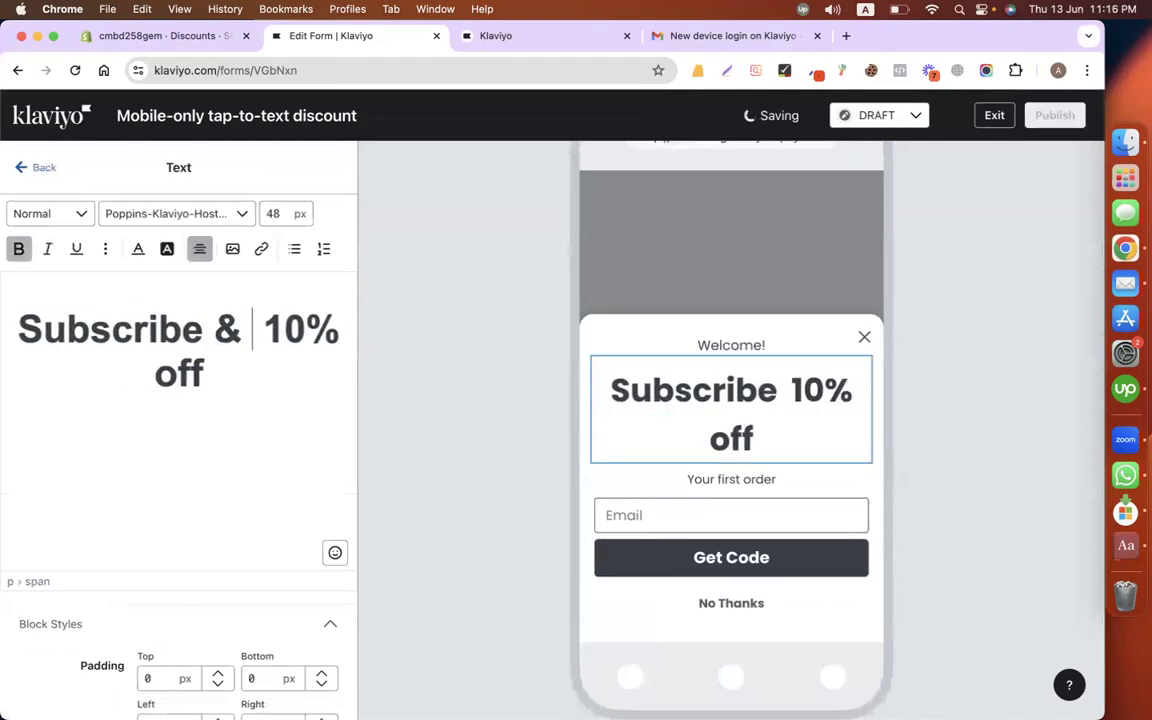
{"action": "type", "text": "Gdet"}
{"action": "key", "text": "BackSpace"}
{"action": "key", "text": "BackSpace"}
{"action": "key", "text": "BackSpace"}
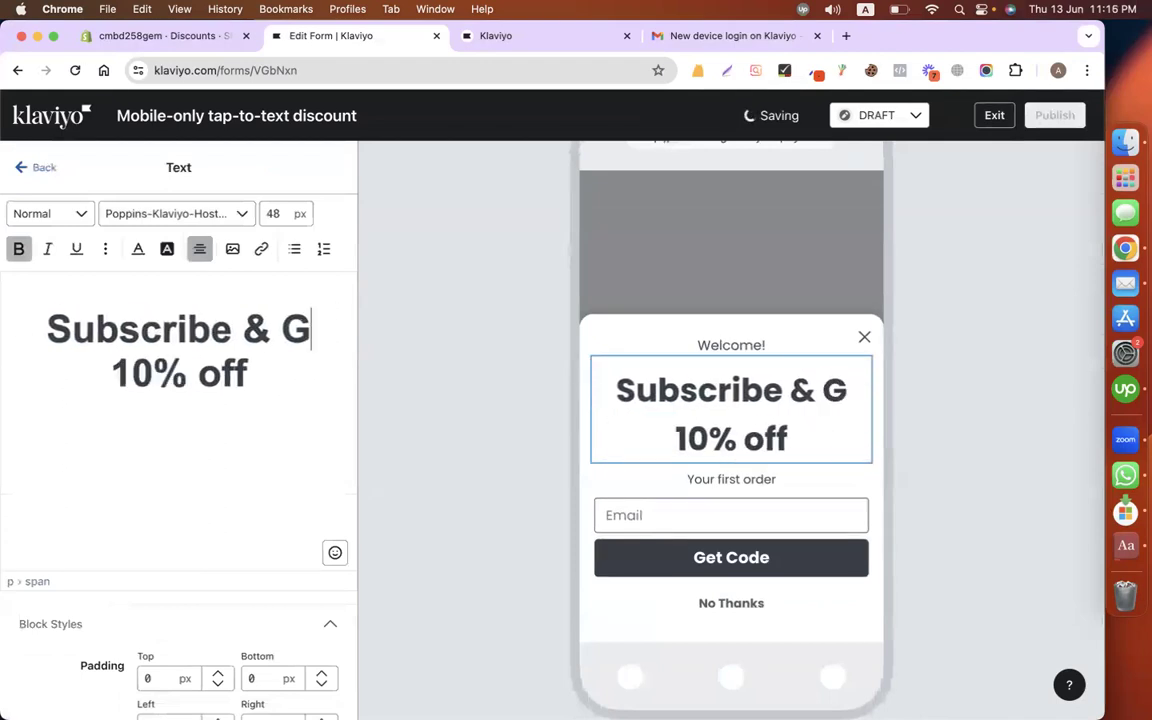
{"action": "type", "text": "et"}
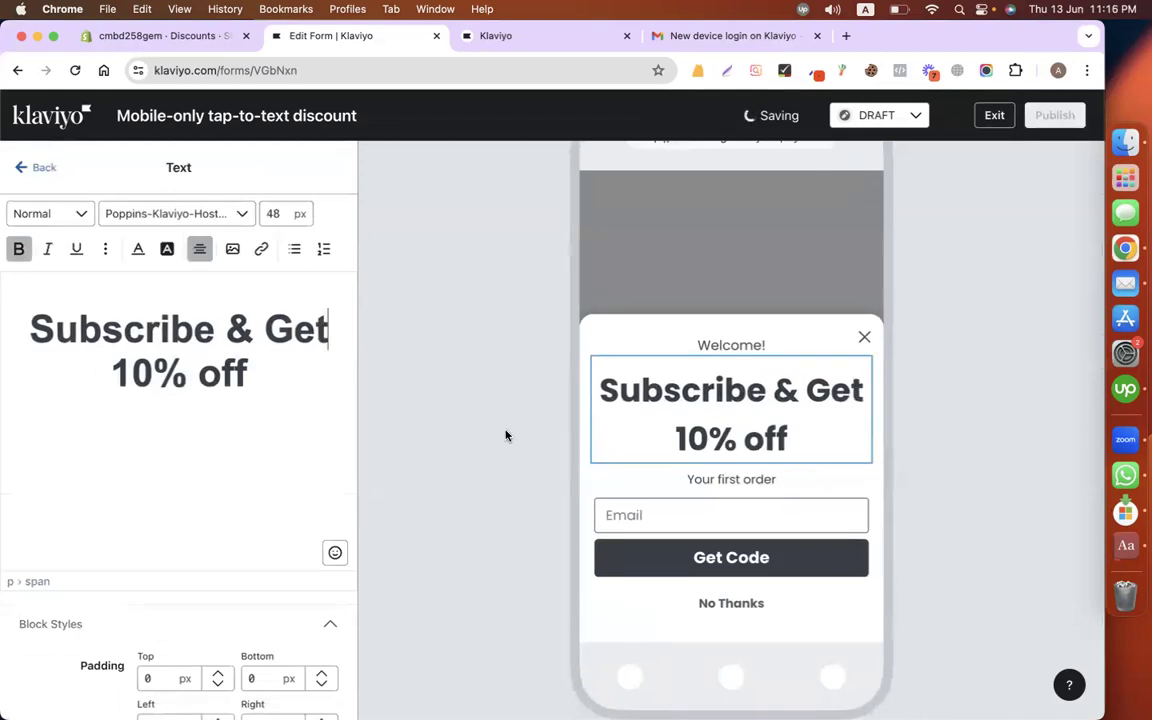
Step: Delete the "Your first order" text block beneath the heading
{"action": "left_click", "coordinate": [760, 486]}
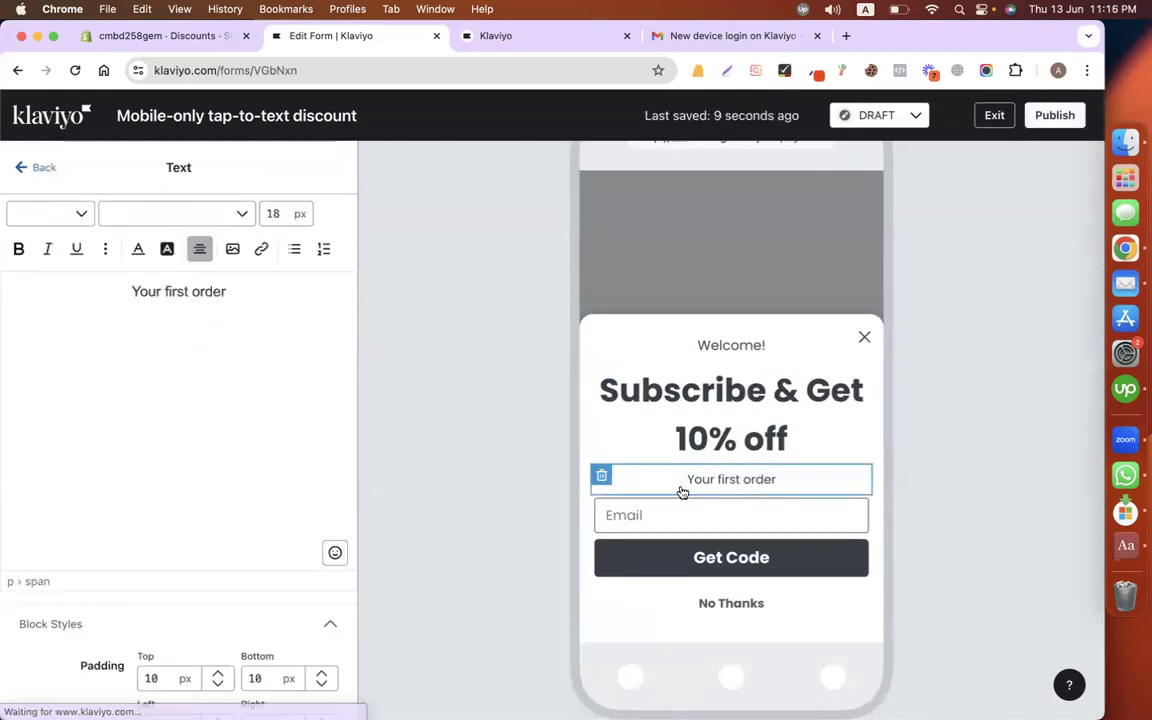
{"action": "left_click", "coordinate": [603, 476]}
{"action": "left_click", "coordinate": [813, 450]}
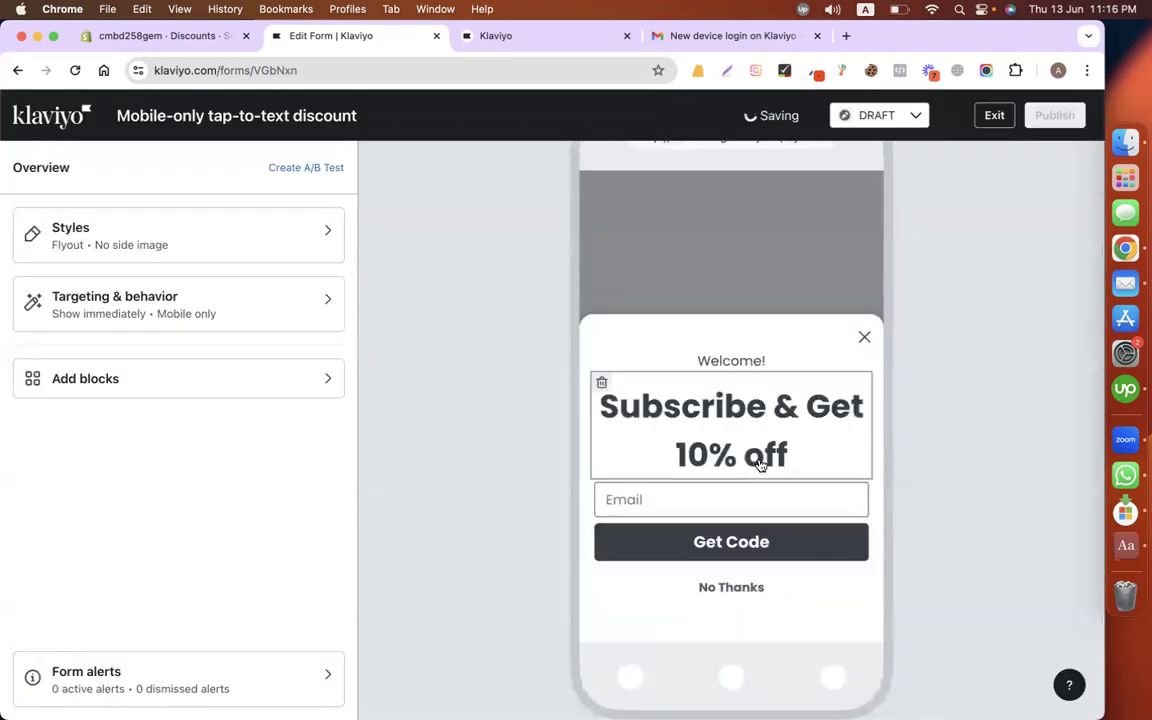
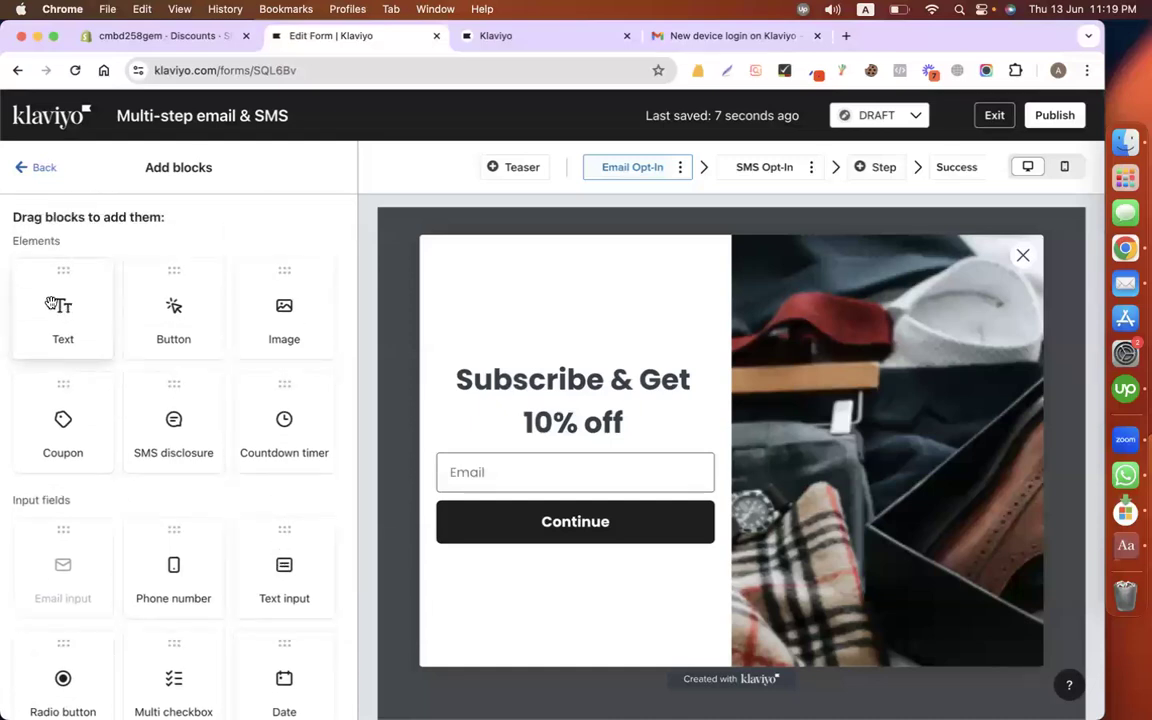
Step: Add a text input block above the Email field on the Email Opt-In step and set its placeholder text to "Name"
{"action": "scroll", "coordinate": [174, 438], "scroll_direction": "down", "scroll_amount": 3}
{"action": "left_click_drag", "start_coordinate": [283, 458], "coordinate": [516, 448]}
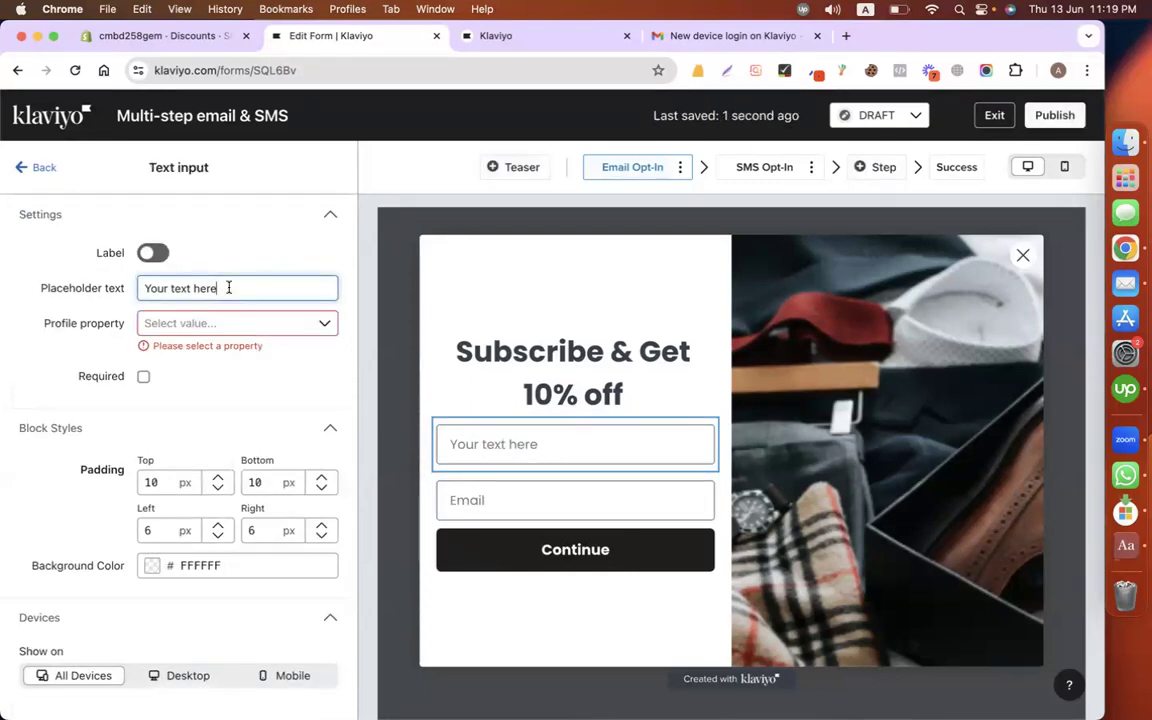
{"action": "left_click", "coordinate": [155, 254]}
{"action": "left_click", "coordinate": [155, 254]}
{"action": "left_click", "coordinate": [241, 287]}
{"action": "triple_click", "coordinate": [241, 287]}
{"action": "type", "text": "Namwe"}
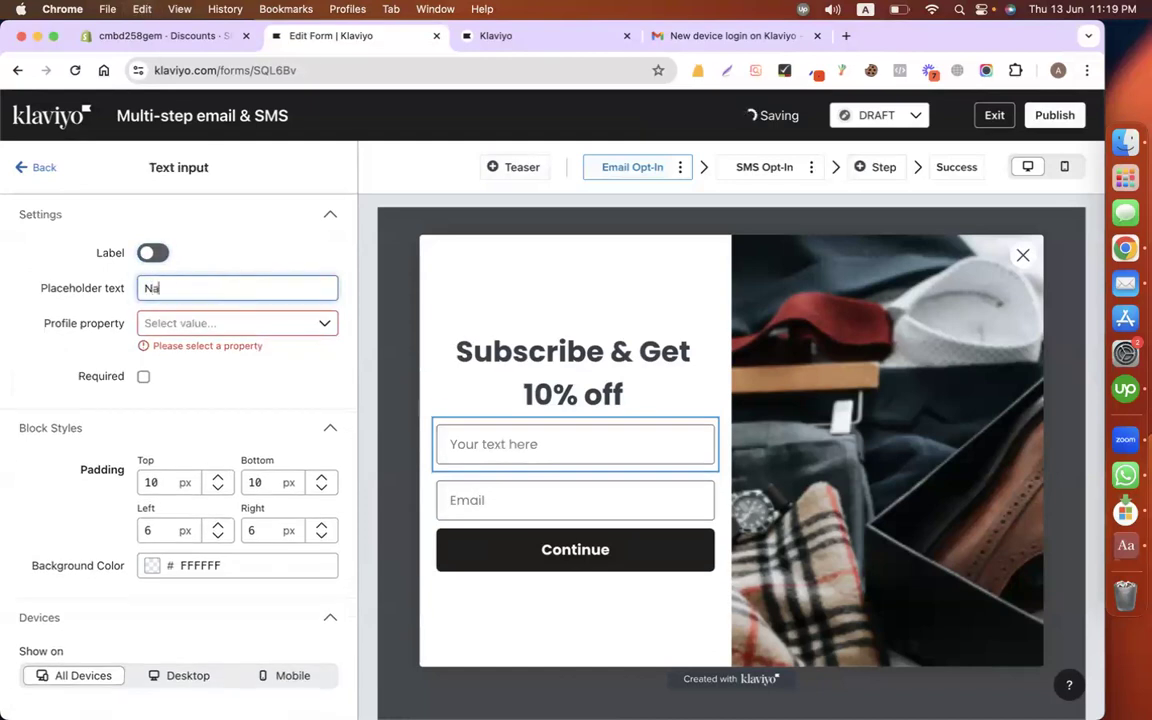
{"action": "key", "text": "BackSpace"}
{"action": "key", "text": "BackSpace"}
{"action": "type", "text": "e"}
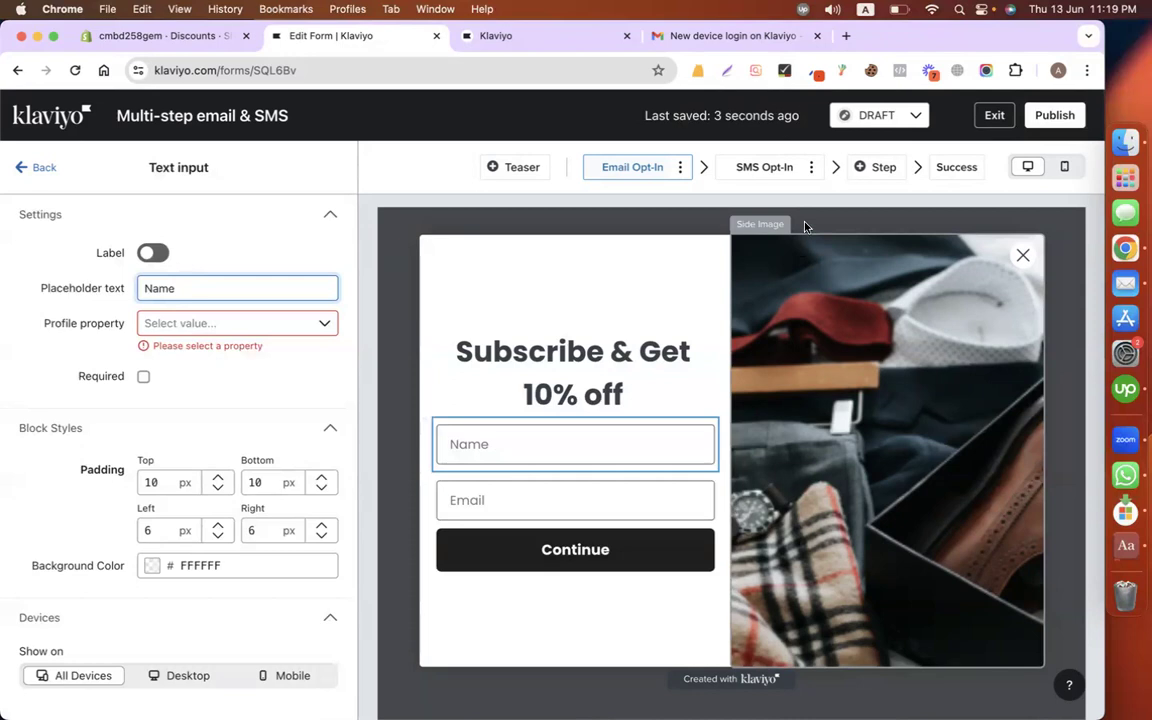
Step: Delete the SMS Opt-In step from the Multi-step email & SMS form
{"action": "left_click", "coordinate": [811, 169]}
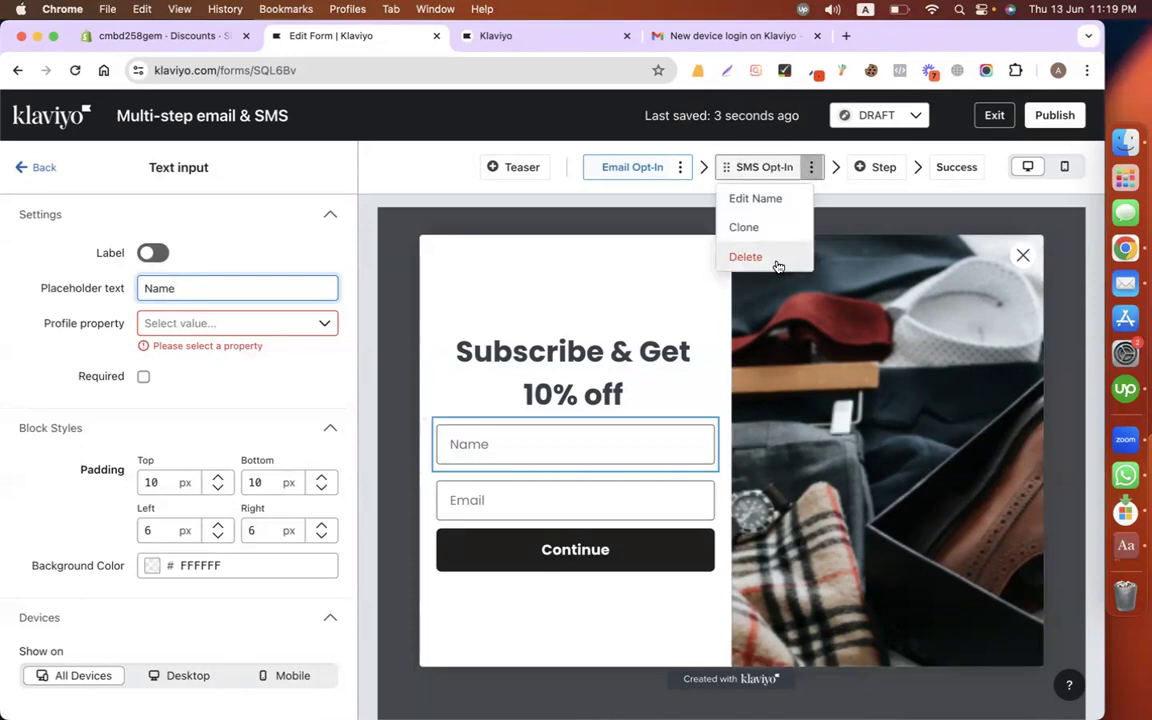
{"action": "left_click", "coordinate": [746, 259]}
{"action": "left_click", "coordinate": [826, 444]}
Step: On the Success step, replace the SMS confirmation message with "Check your email to get discount code."
{"action": "left_click", "coordinate": [892, 168]}
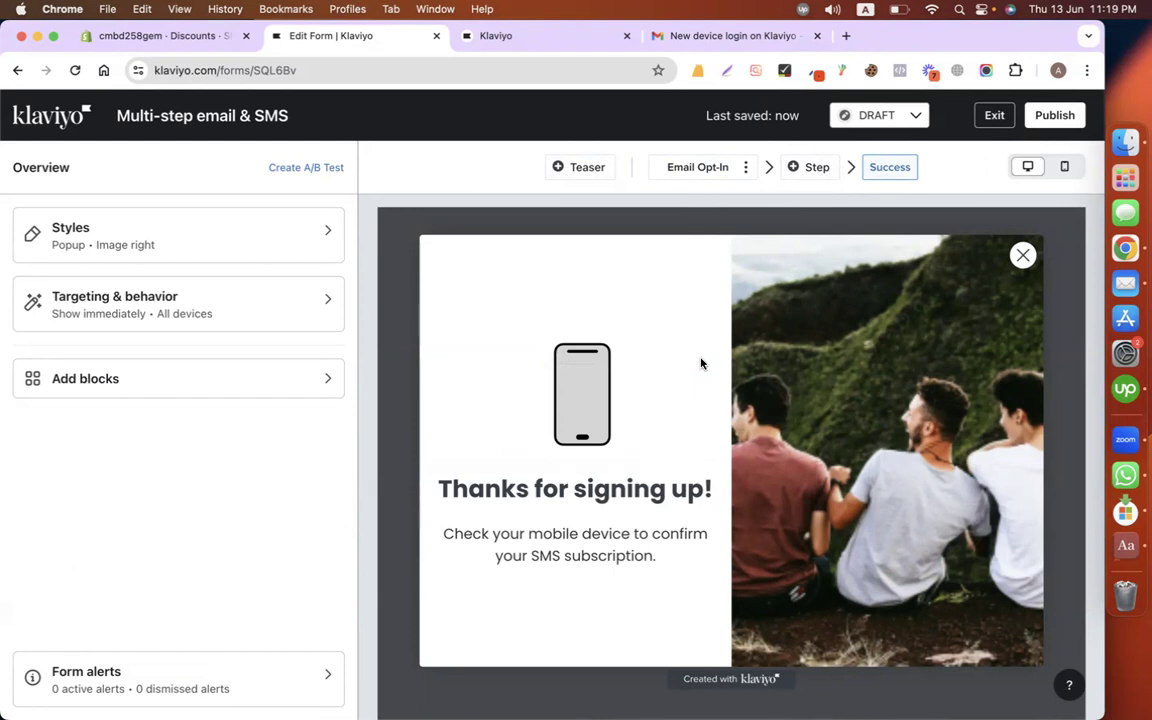
{"action": "left_click", "coordinate": [611, 522]}
{"action": "left_click", "coordinate": [415, 529]}
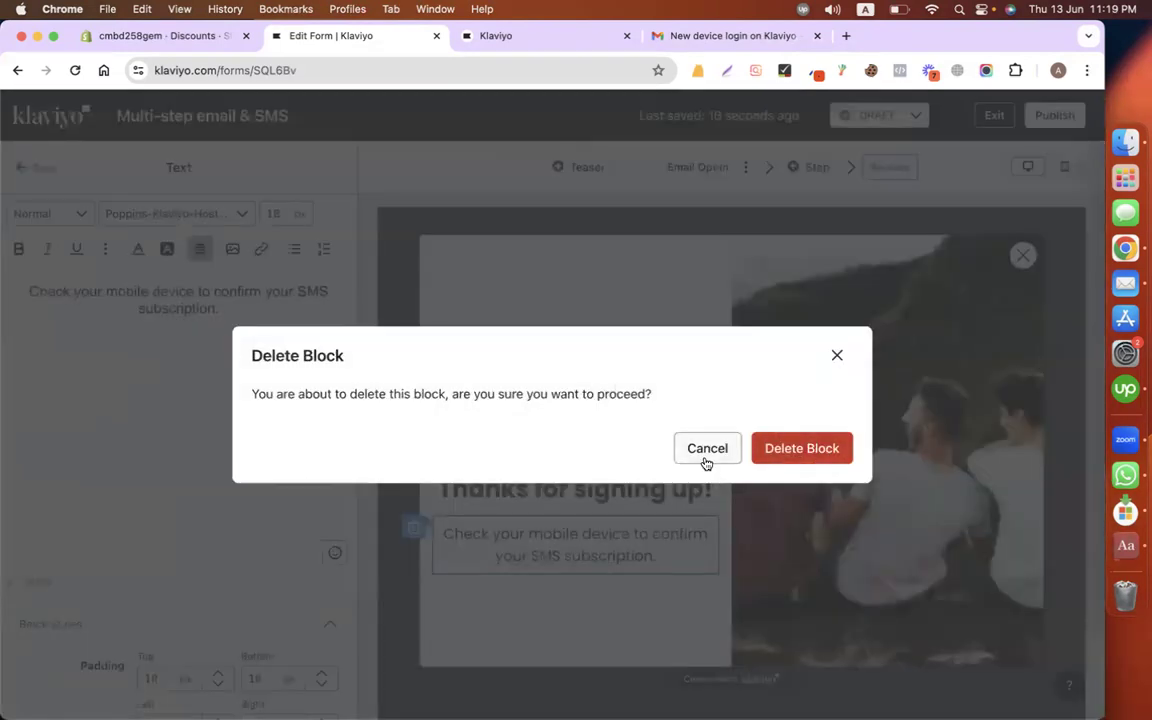
{"action": "left_click", "coordinate": [705, 456]}
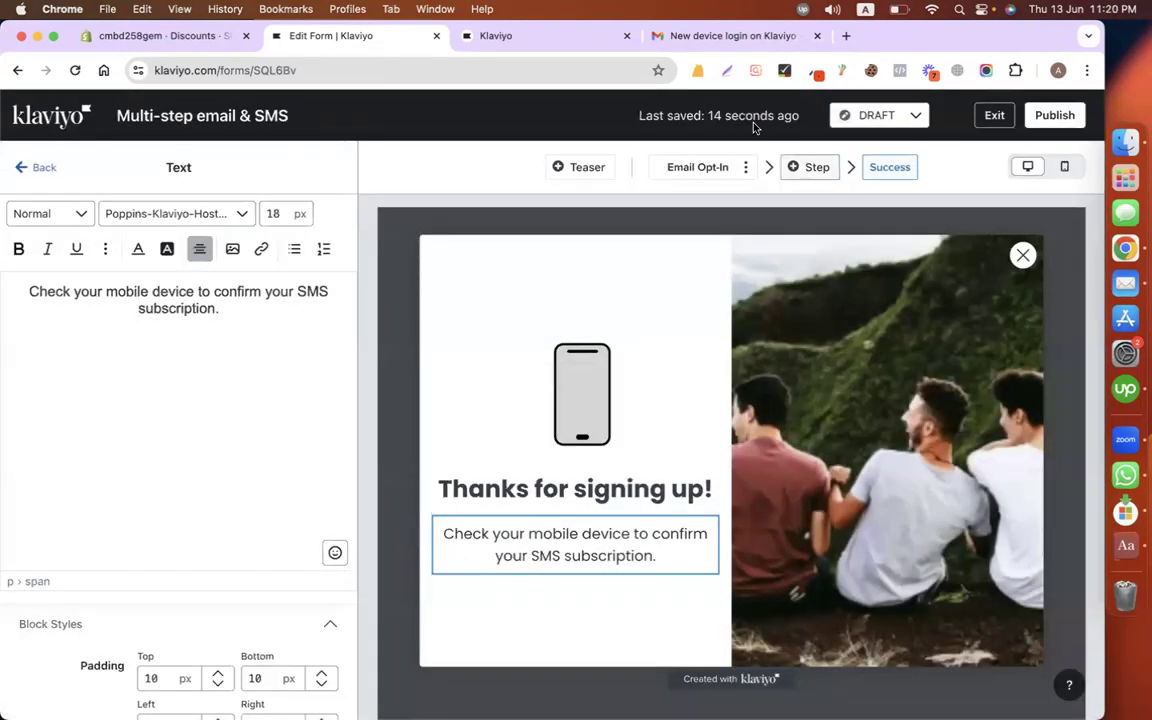
{"action": "left_click", "coordinate": [73, 291]}
{"action": "key", "text": "super+shift+Down"}
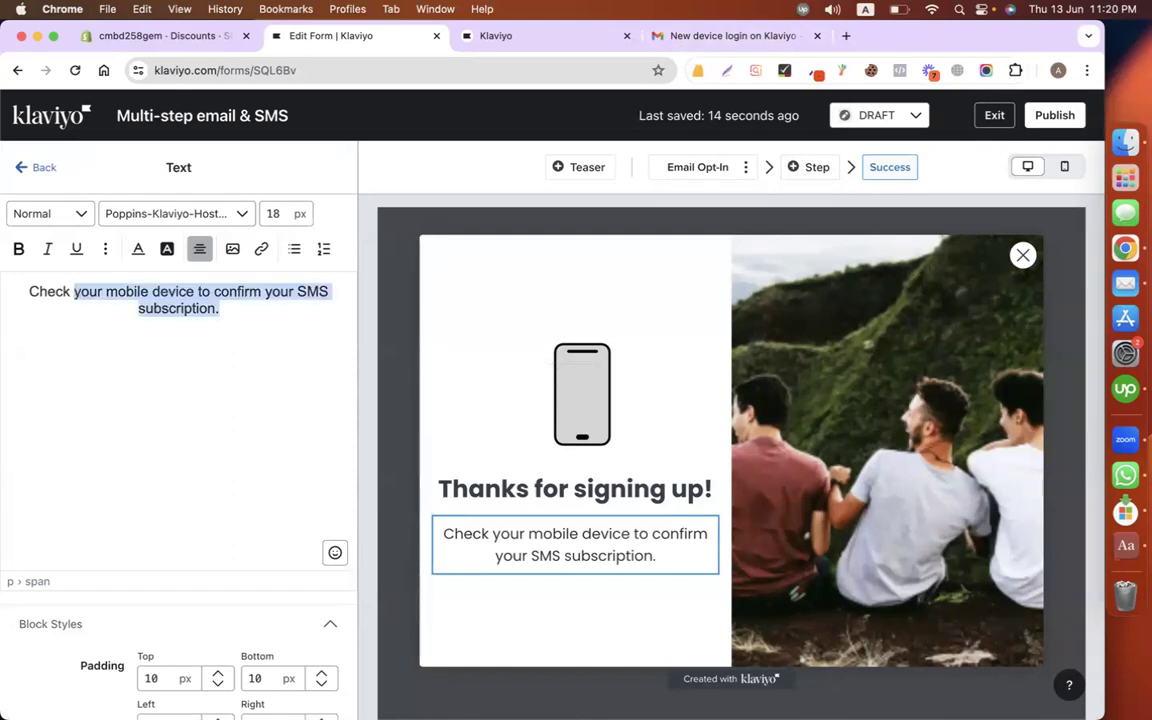
{"action": "type", "text": "your email to"}
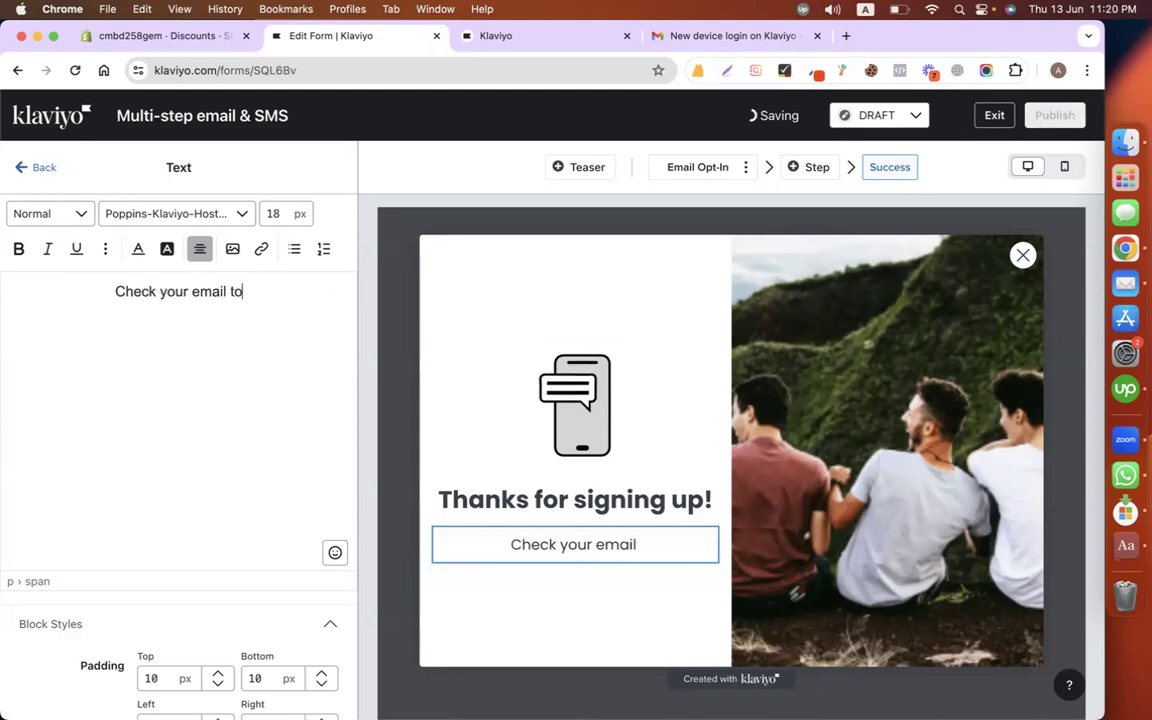
{"action": "type", "text": " get dicsount"}
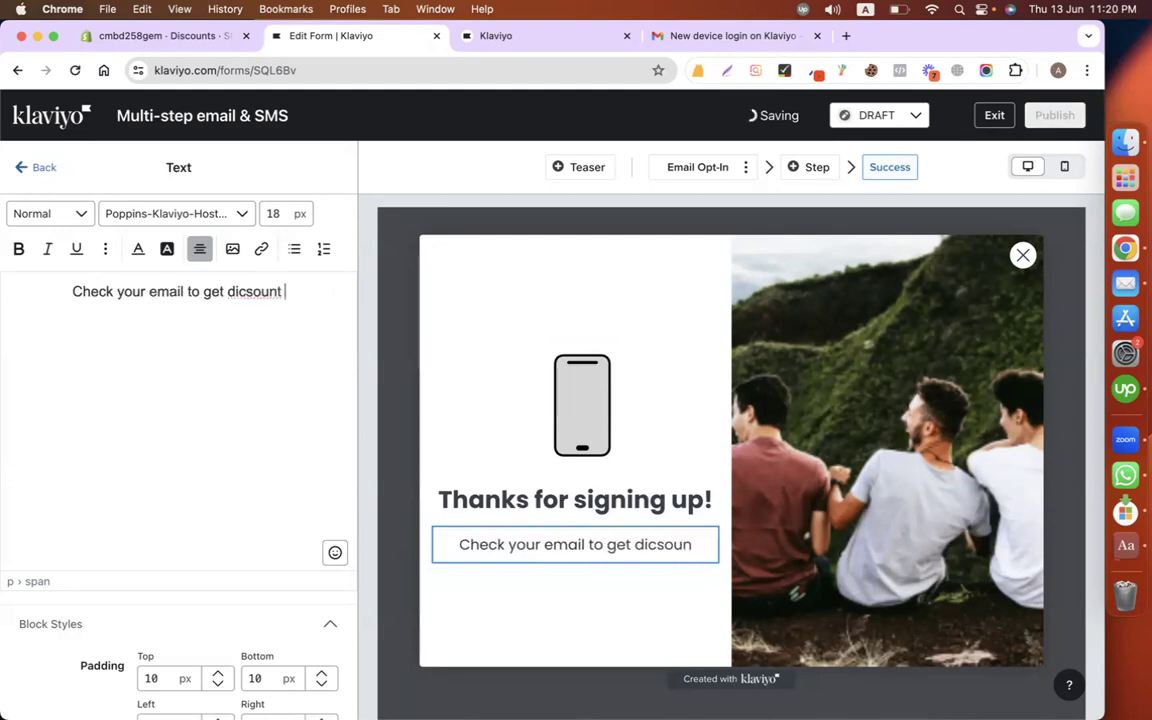
{"action": "key", "text": "BackSpace"}
{"action": "key", "text": "BackSpace"}
{"action": "key", "text": "BackSpace"}
{"action": "key", "text": "BackSpace"}
{"action": "key", "text": "BackSpace"}
{"action": "key", "text": "BackSpace"}
{"action": "type", "text": "s"}
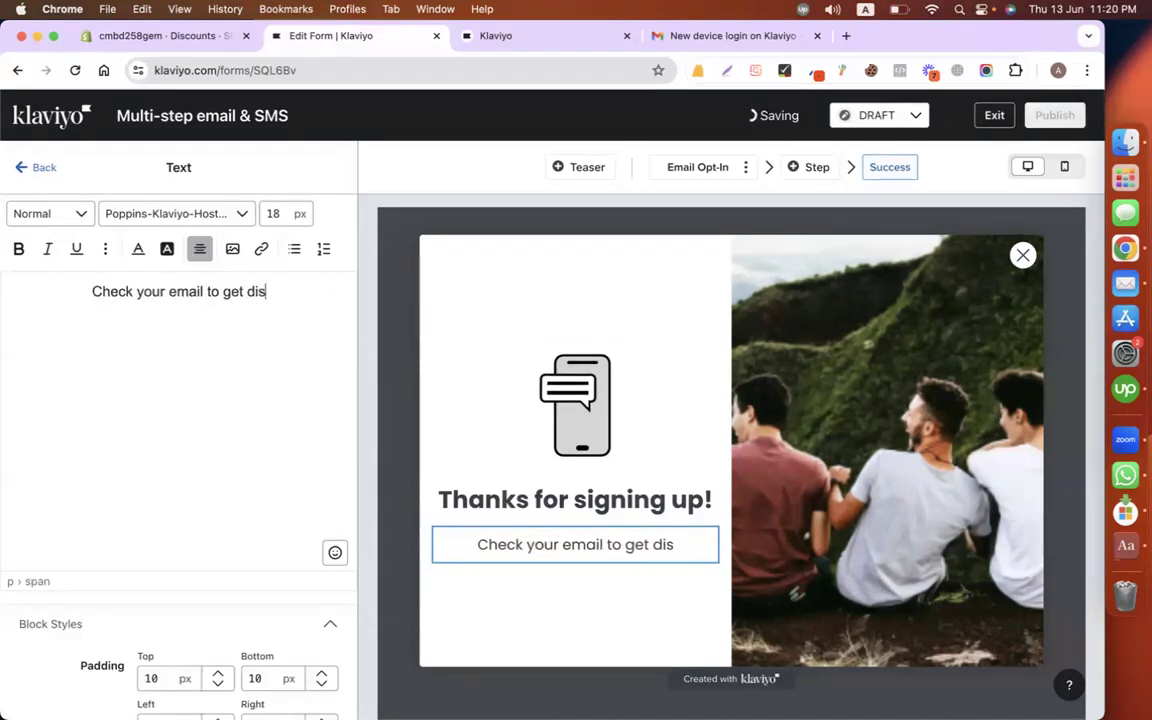
{"action": "type", "text": "count code."}
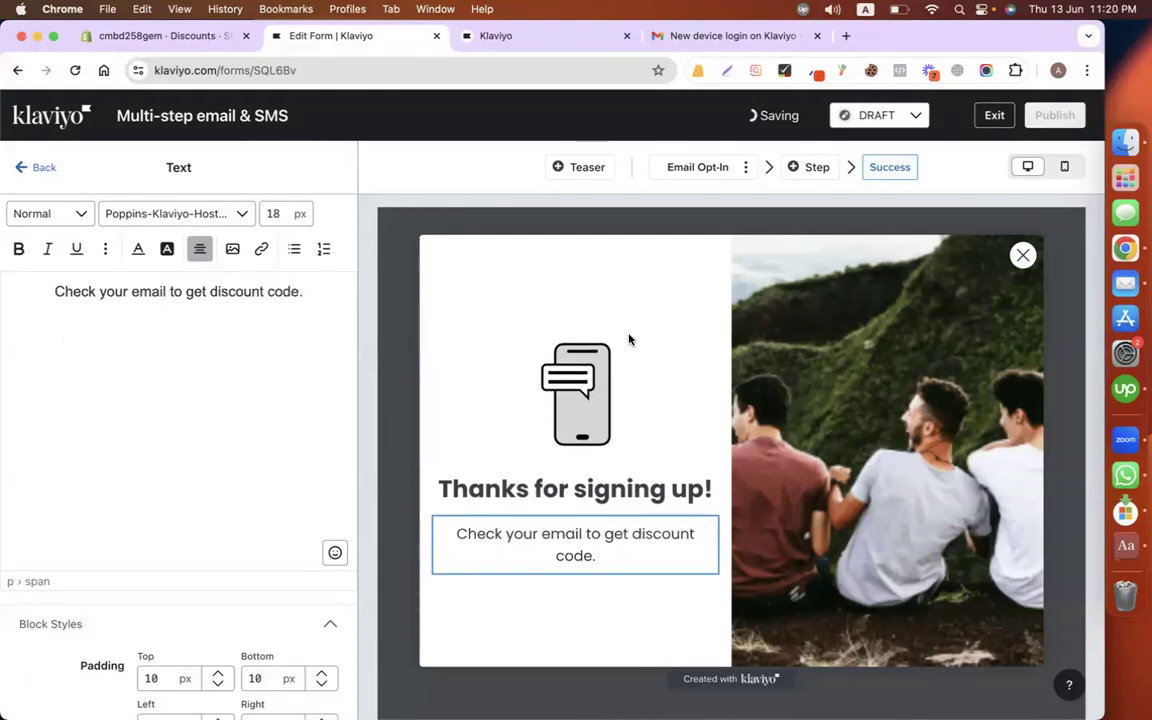
{"action": "scroll", "coordinate": [273, 469], "scroll_direction": "down", "scroll_amount": 3}
{"action": "scroll", "coordinate": [272, 469], "scroll_direction": "up", "scroll_amount": 3}
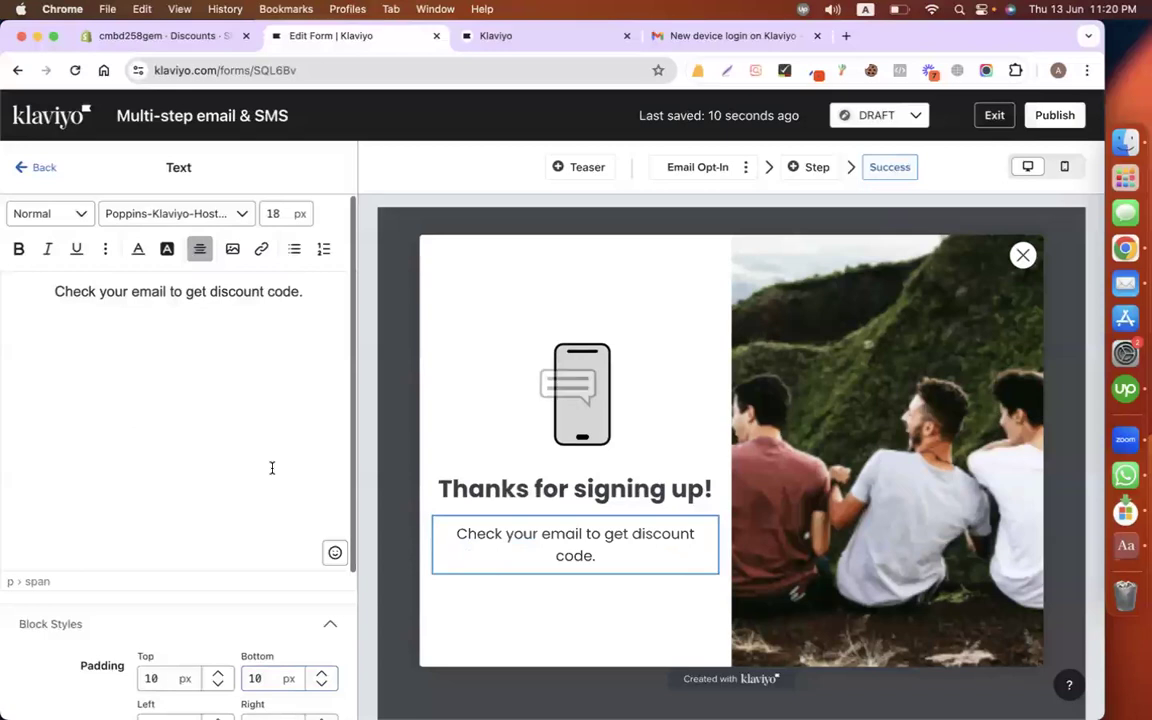
{"action": "scroll", "coordinate": [272, 469], "scroll_direction": "down", "scroll_amount": 3}
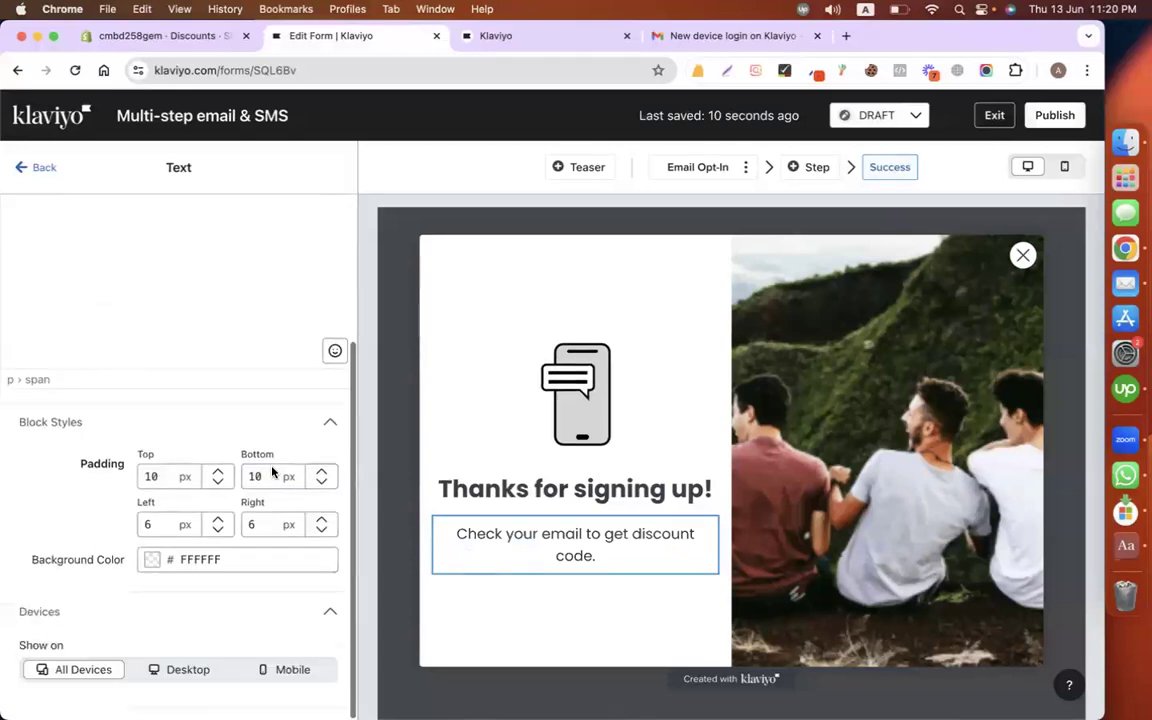
Step: Show the "Check your email to get discount code." text block on Desktop devices only
{"action": "left_click", "coordinate": [257, 670]}
{"action": "left_click", "coordinate": [210, 674]}
{"action": "scroll", "coordinate": [288, 417], "scroll_direction": "up", "scroll_amount": 3}
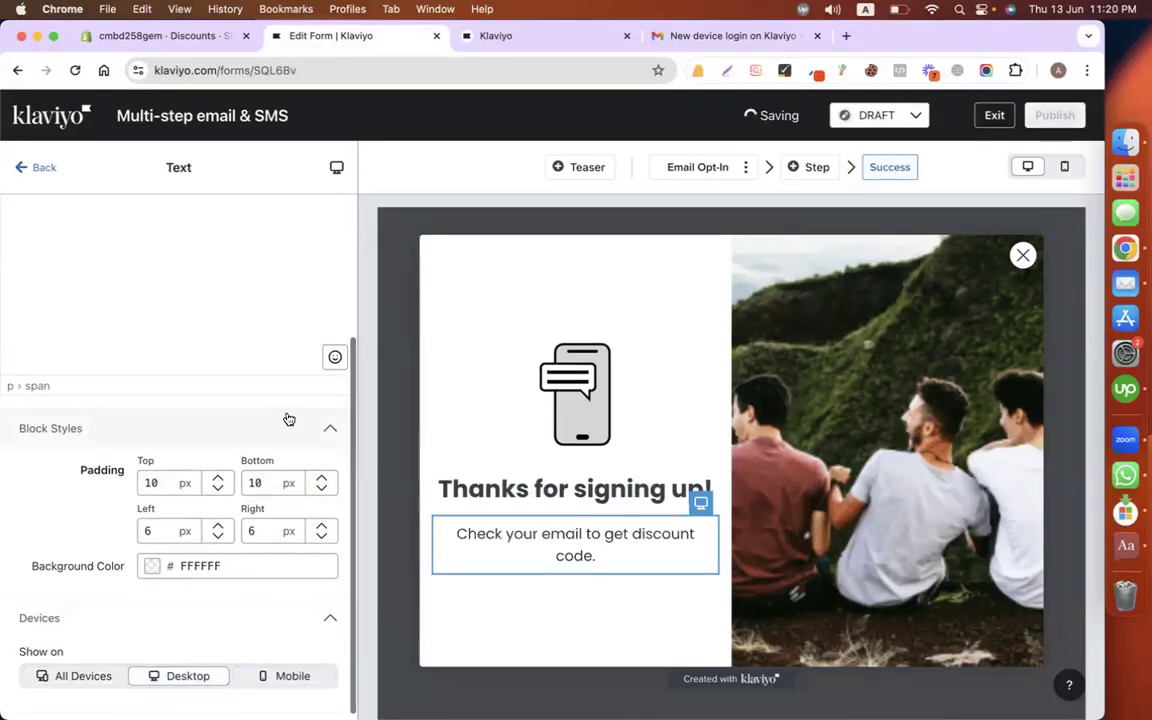
{"action": "left_click", "coordinate": [888, 172]}
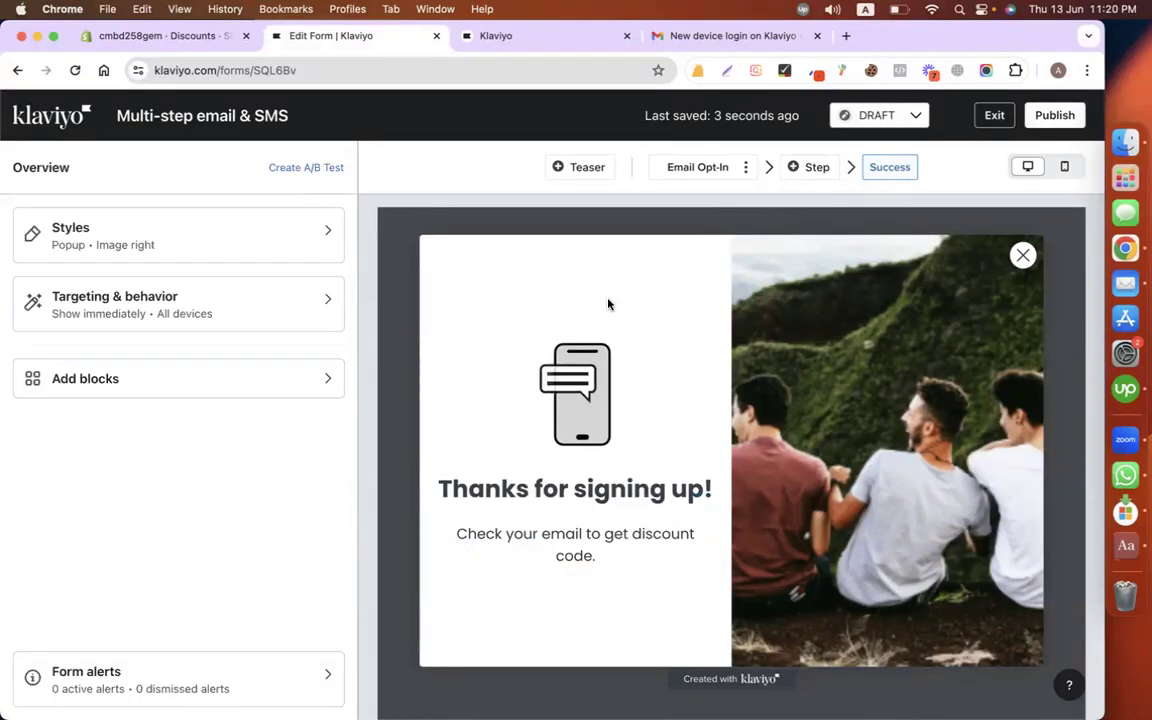
Step: Change the Multi-step email & SMS form's status from draft to Live
{"action": "left_click", "coordinate": [891, 121]}
{"action": "left_click", "coordinate": [868, 181]}
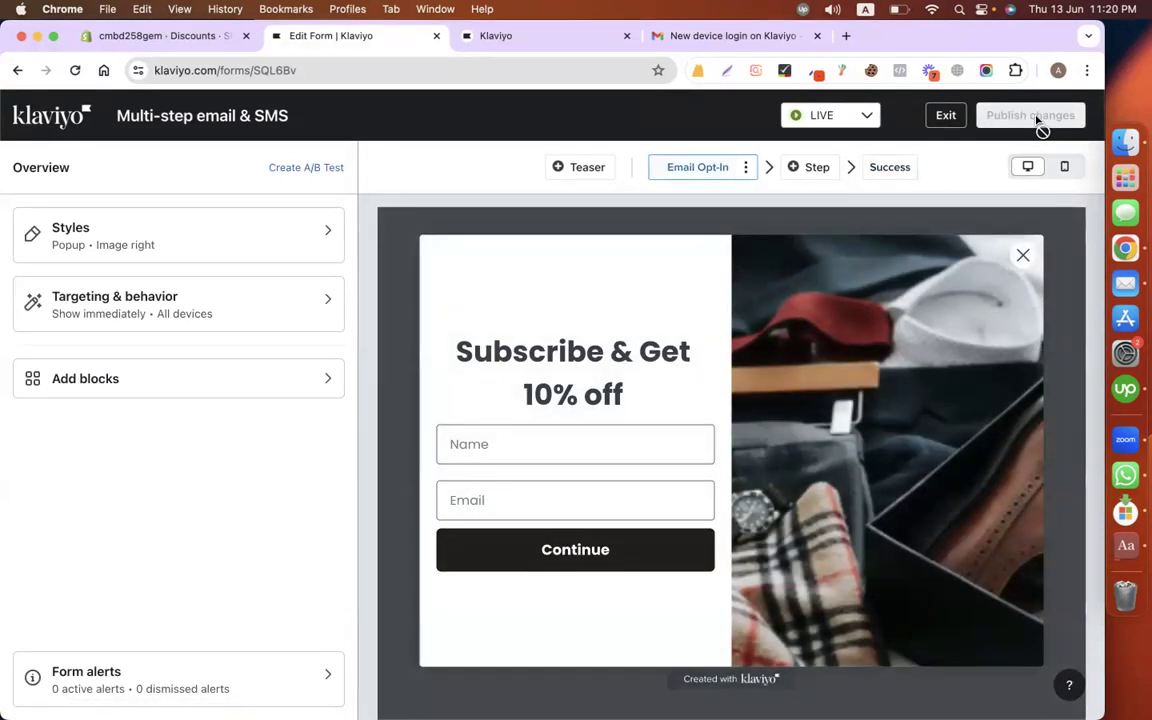
{"action": "left_click", "coordinate": [815, 167]}
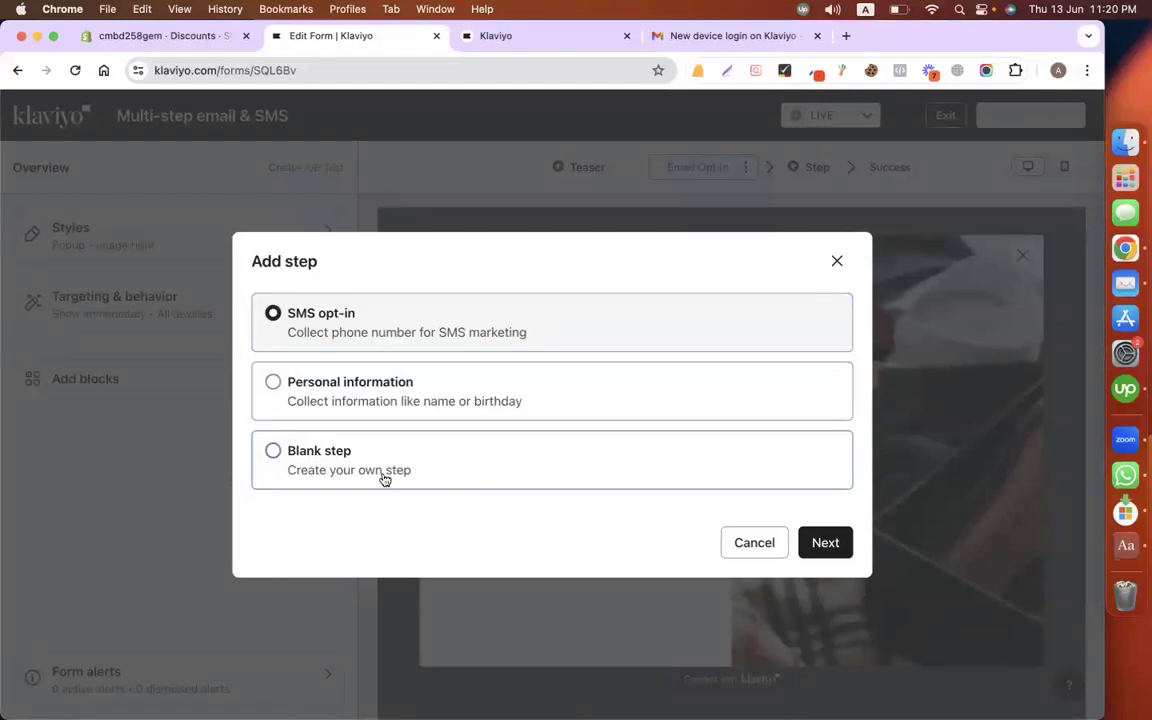
{"action": "left_click", "coordinate": [837, 260]}
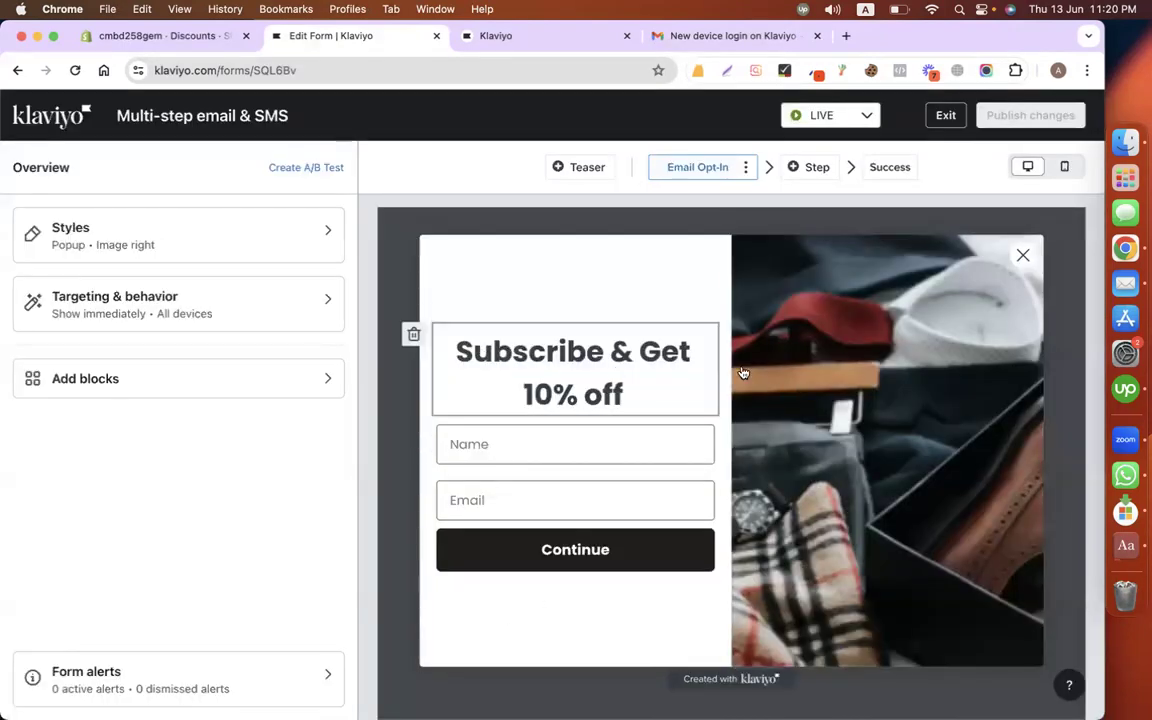
Step: Add a Coupon block above the "Thanks for signing up!" heading on the Success step
{"action": "left_click", "coordinate": [889, 170]}
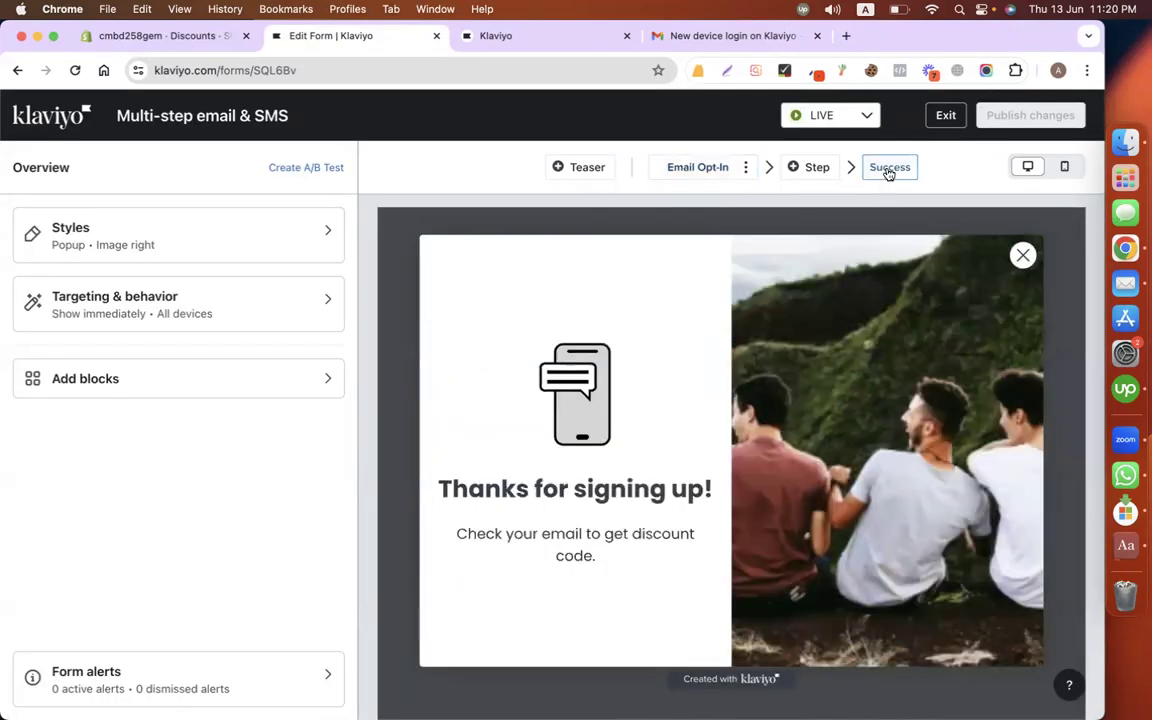
{"action": "left_click", "coordinate": [612, 510]}
{"action": "left_click", "coordinate": [560, 550]}
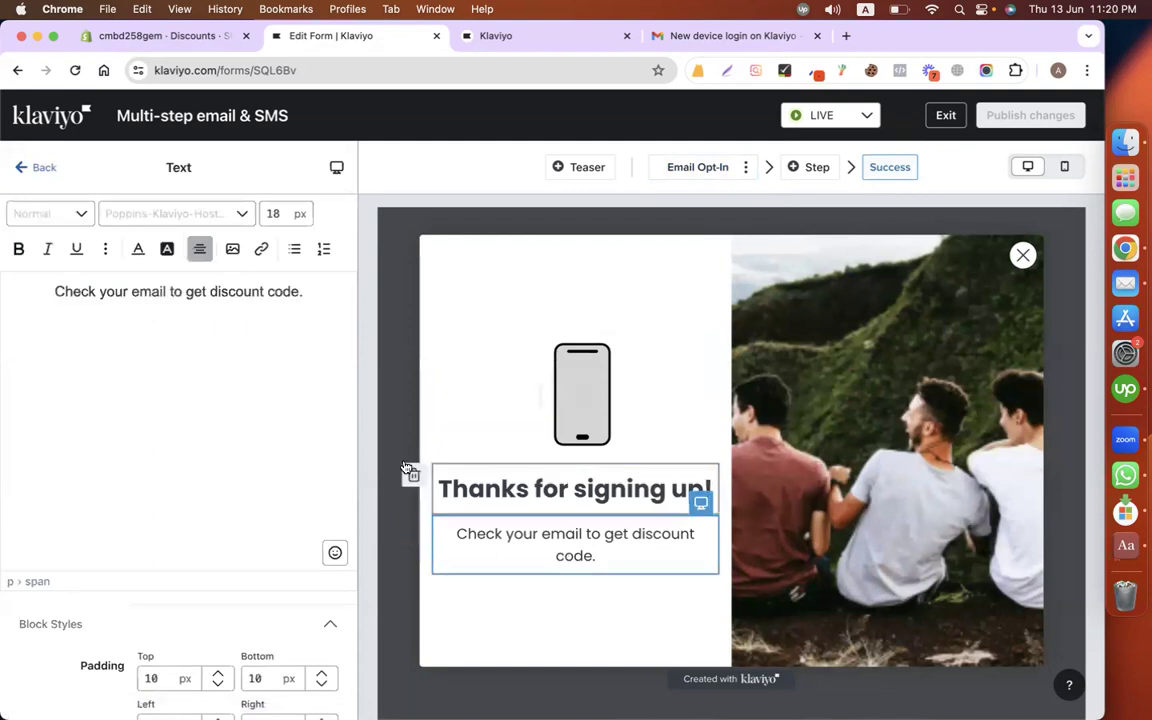
{"action": "left_click", "coordinate": [38, 168]}
{"action": "left_click", "coordinate": [280, 383]}
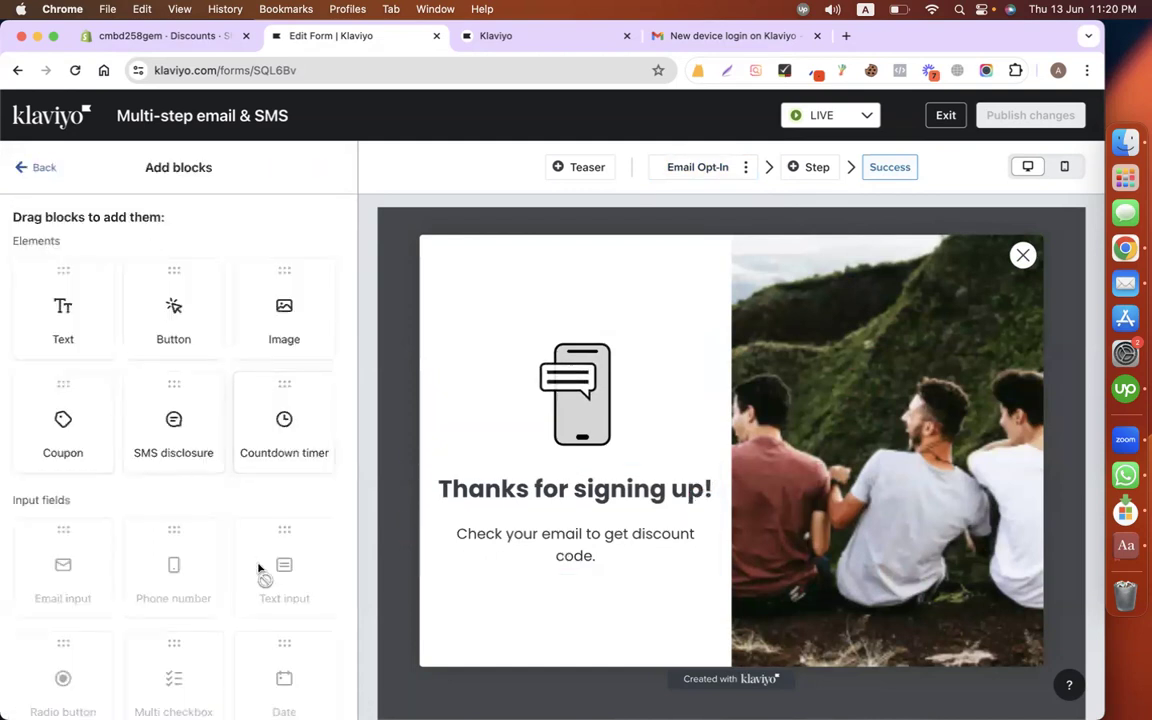
{"action": "scroll", "coordinate": [193, 620], "scroll_direction": "down", "scroll_amount": 3}
{"action": "scroll", "coordinate": [193, 620], "scroll_direction": "up", "scroll_amount": 3}
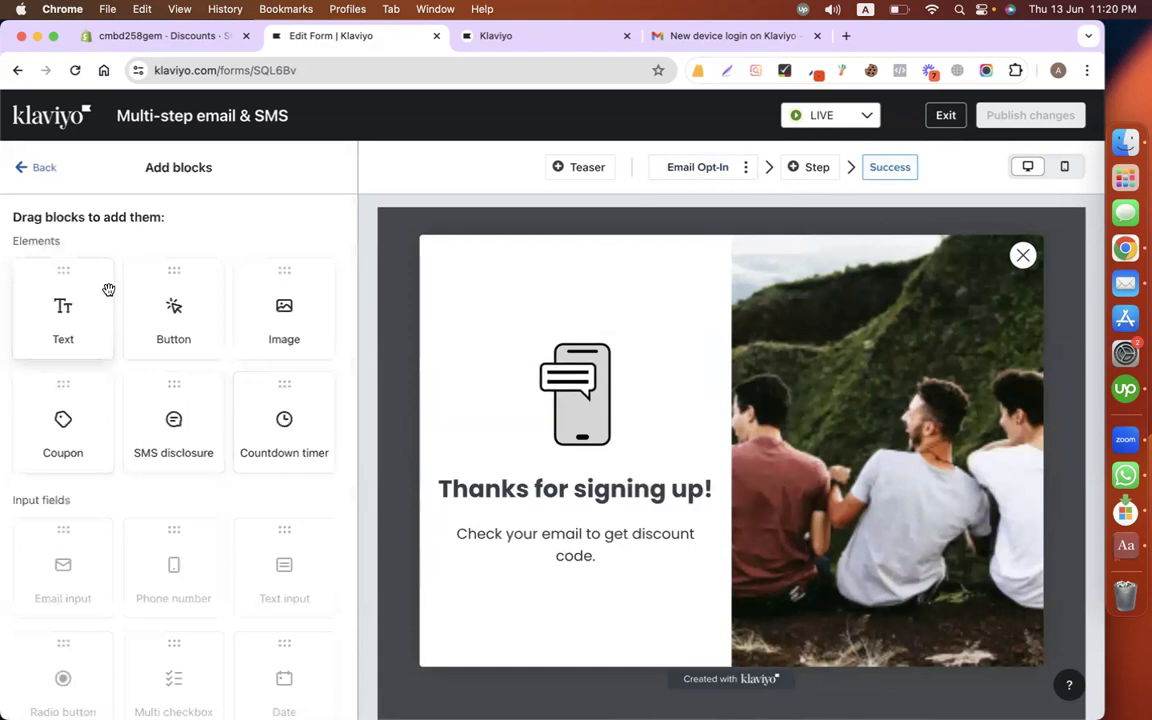
{"action": "left_click_drag", "start_coordinate": [62, 411], "coordinate": [575, 465]}
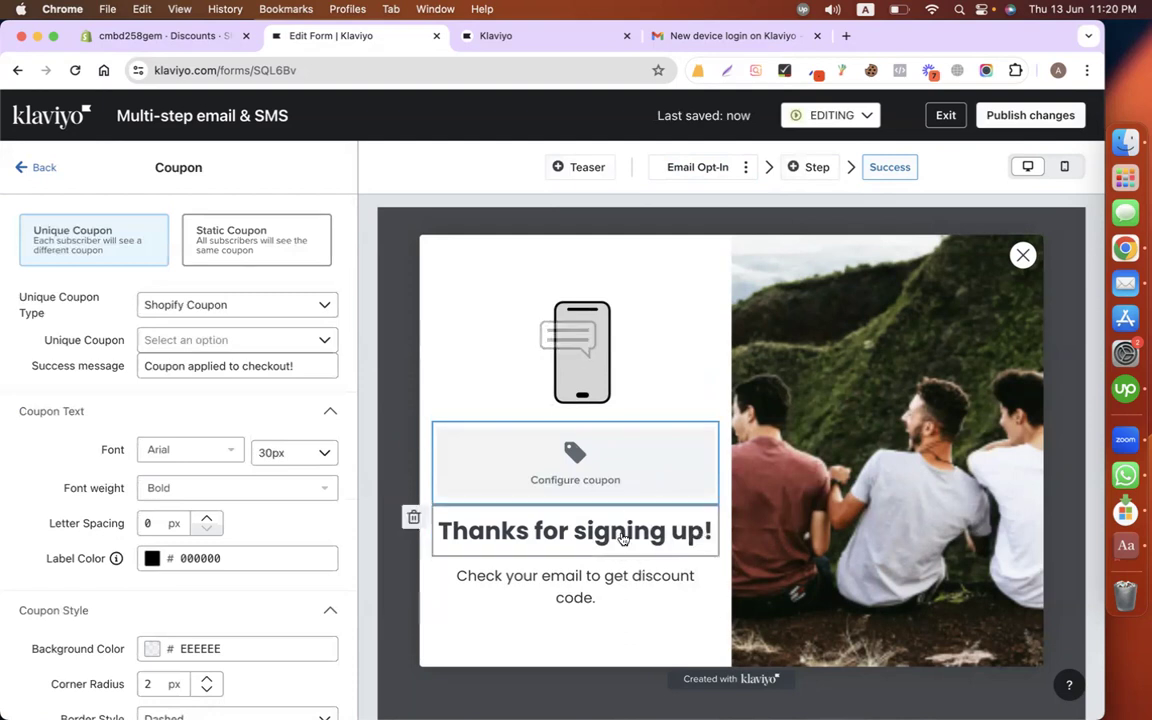
{"action": "left_click", "coordinate": [598, 581]}
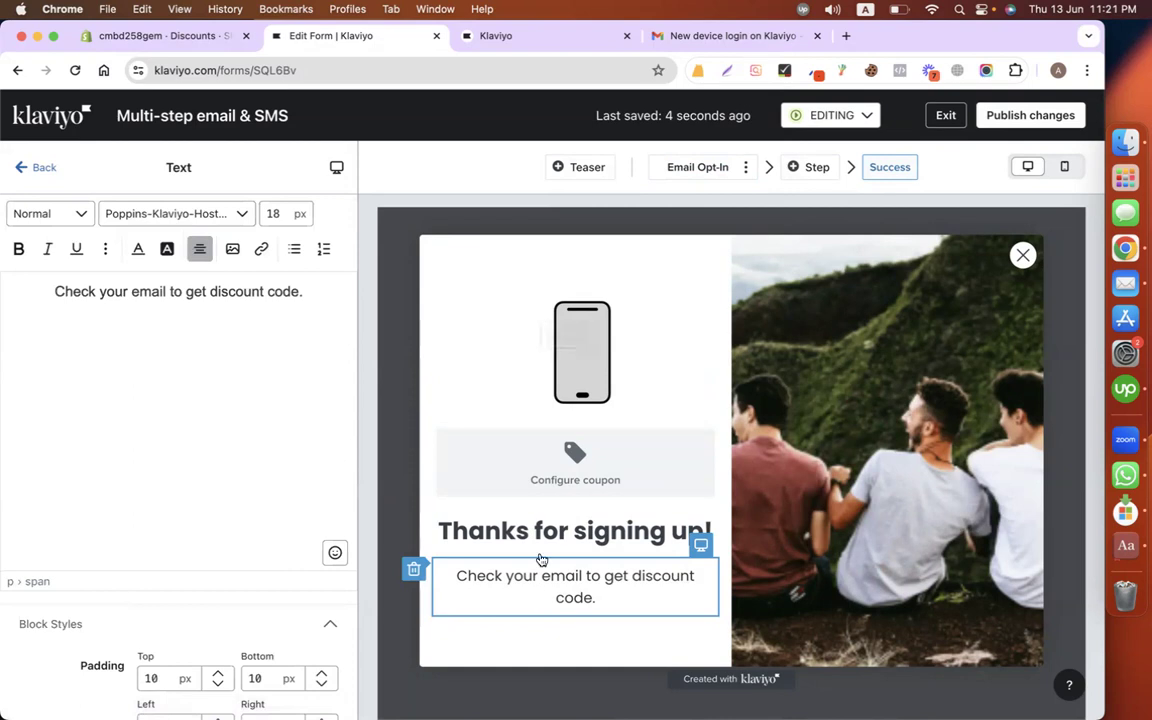
{"action": "left_click", "coordinate": [572, 477]}
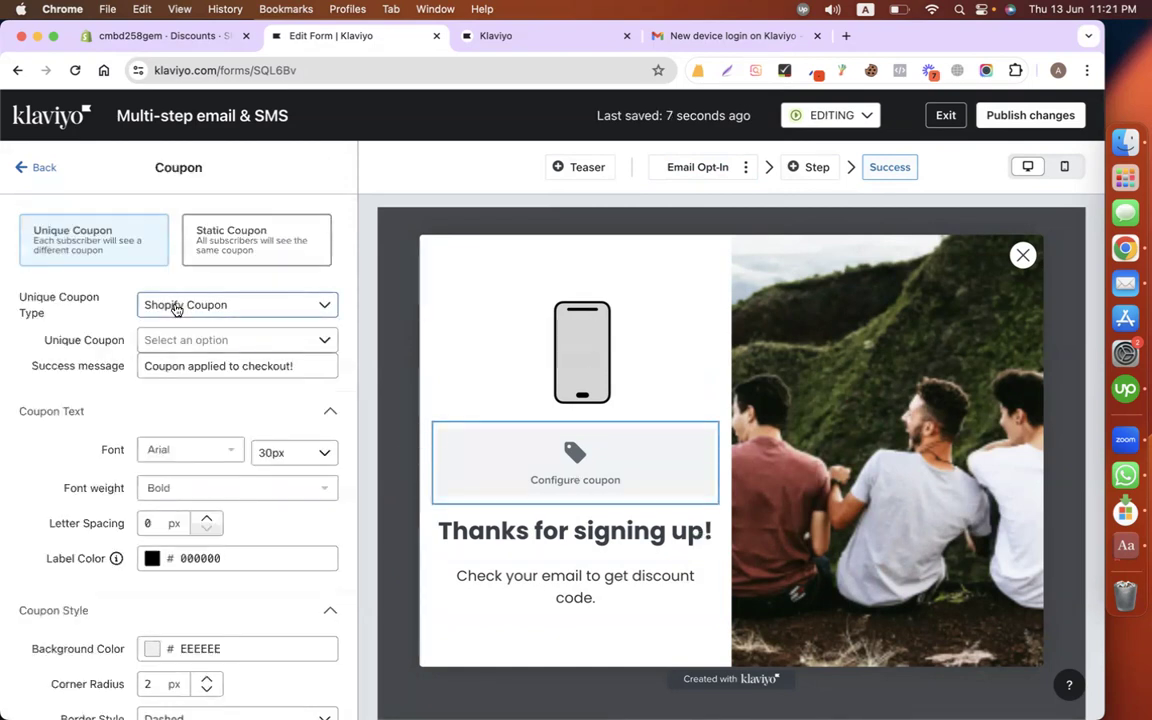
{"action": "left_click", "coordinate": [248, 236]}
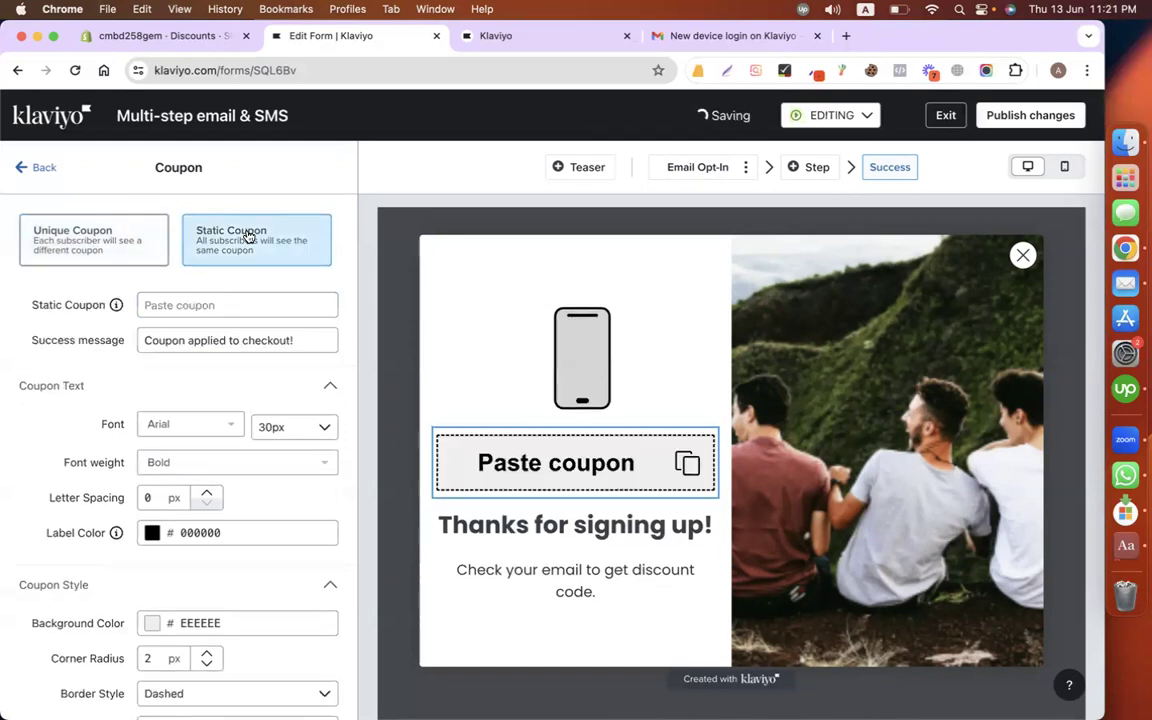
{"action": "left_click", "coordinate": [165, 36]}
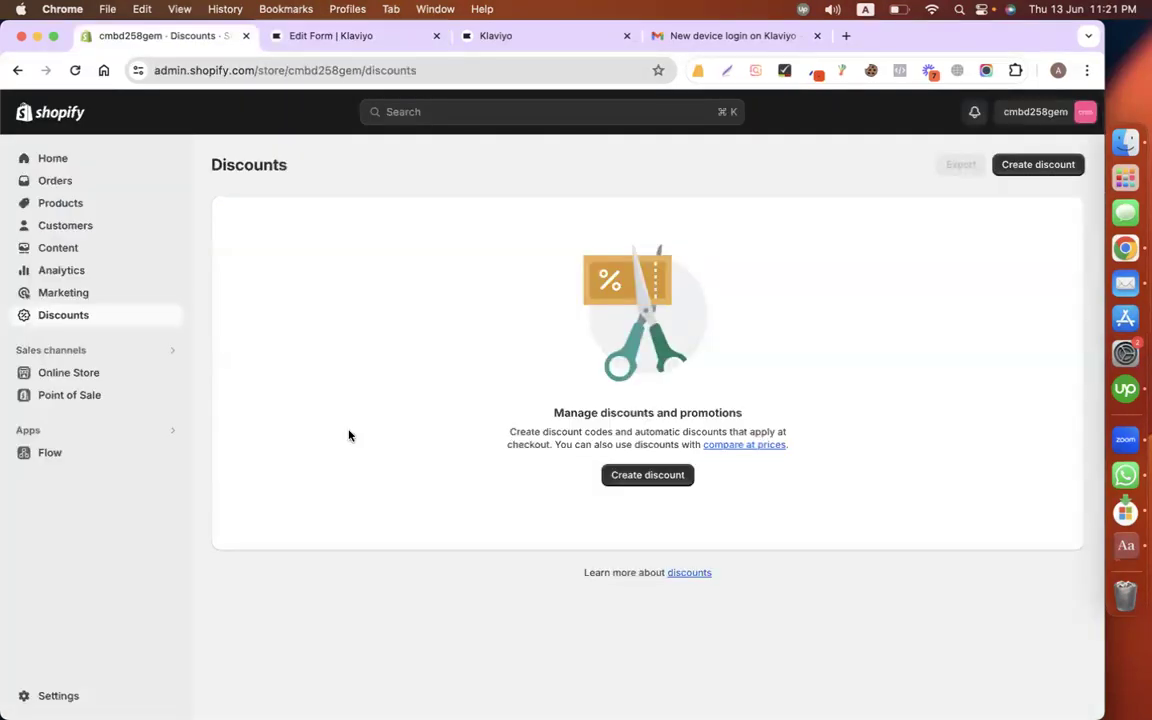
{"action": "left_click", "coordinate": [300, 35]}
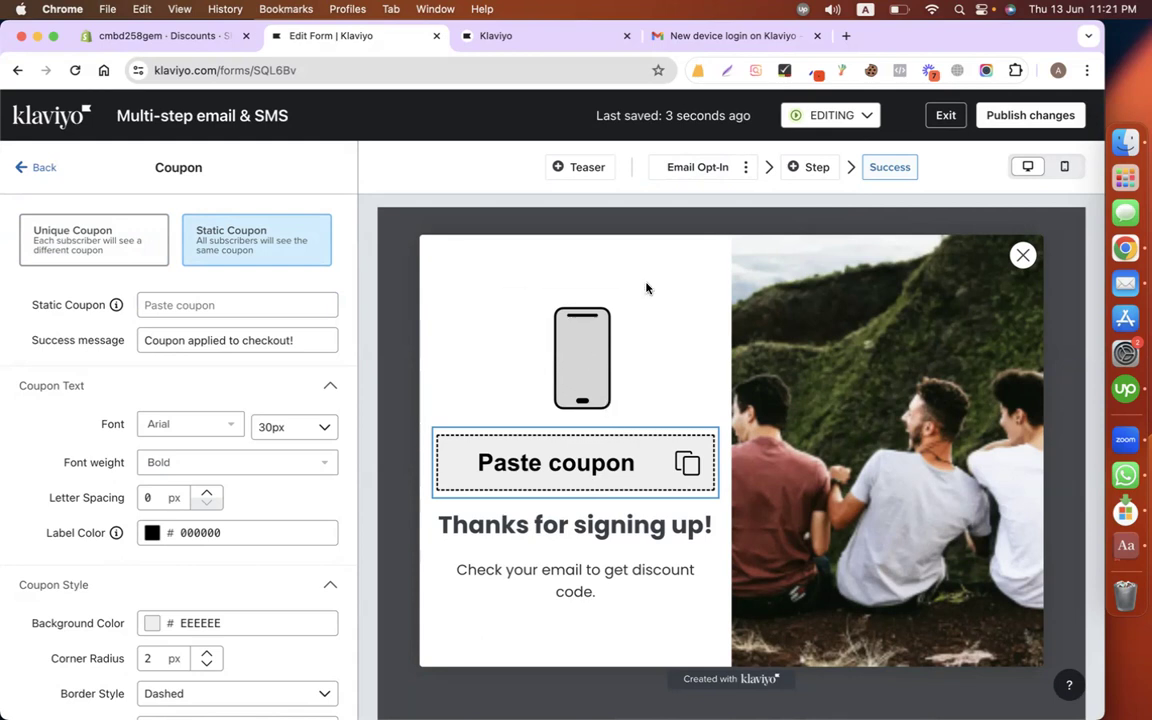
{"action": "left_click", "coordinate": [95, 238]}
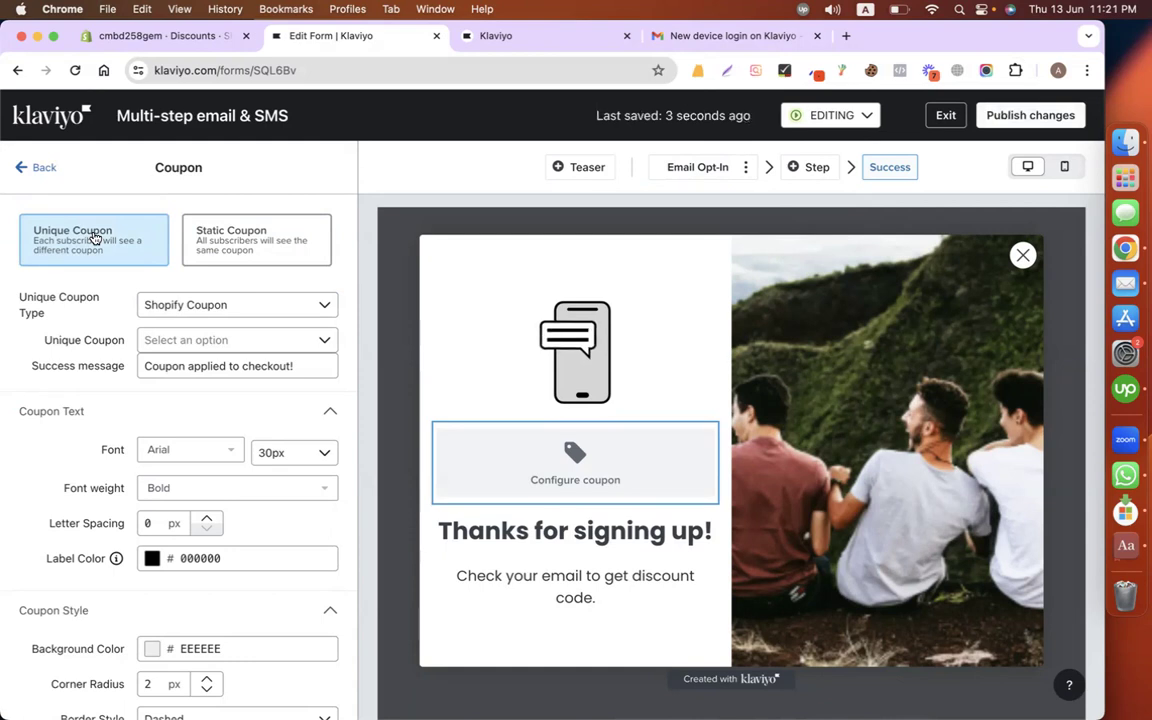
{"action": "left_click", "coordinate": [162, 36]}
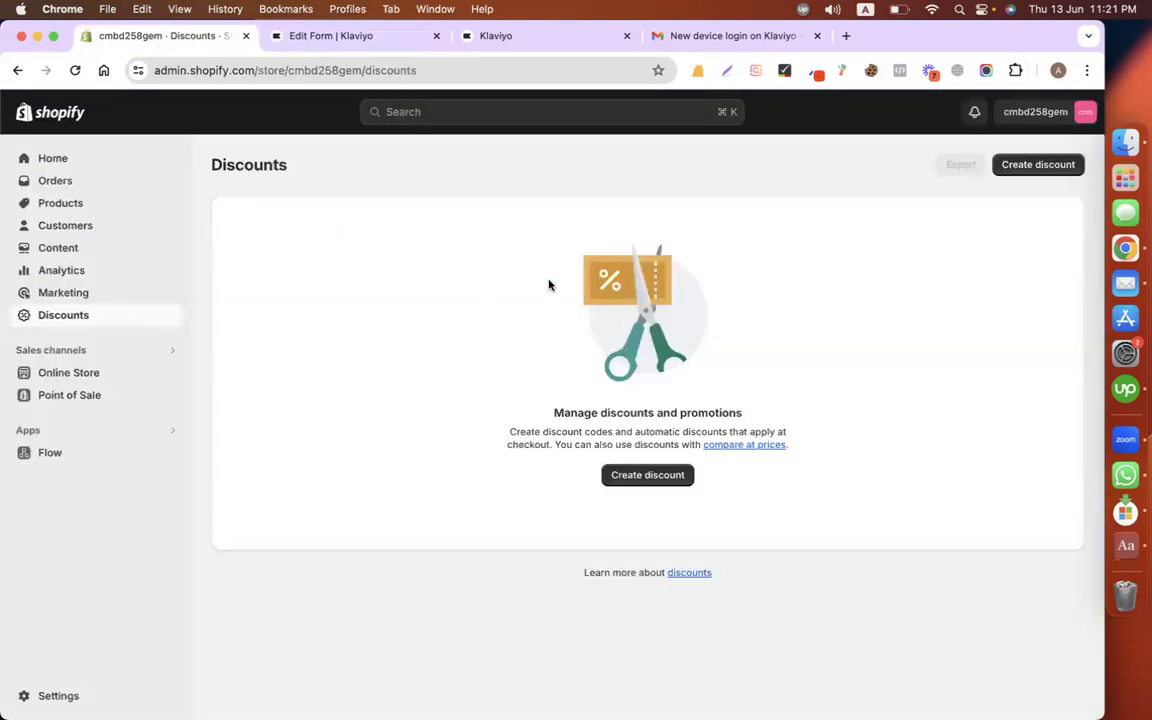
{"action": "left_click", "coordinate": [334, 38]}
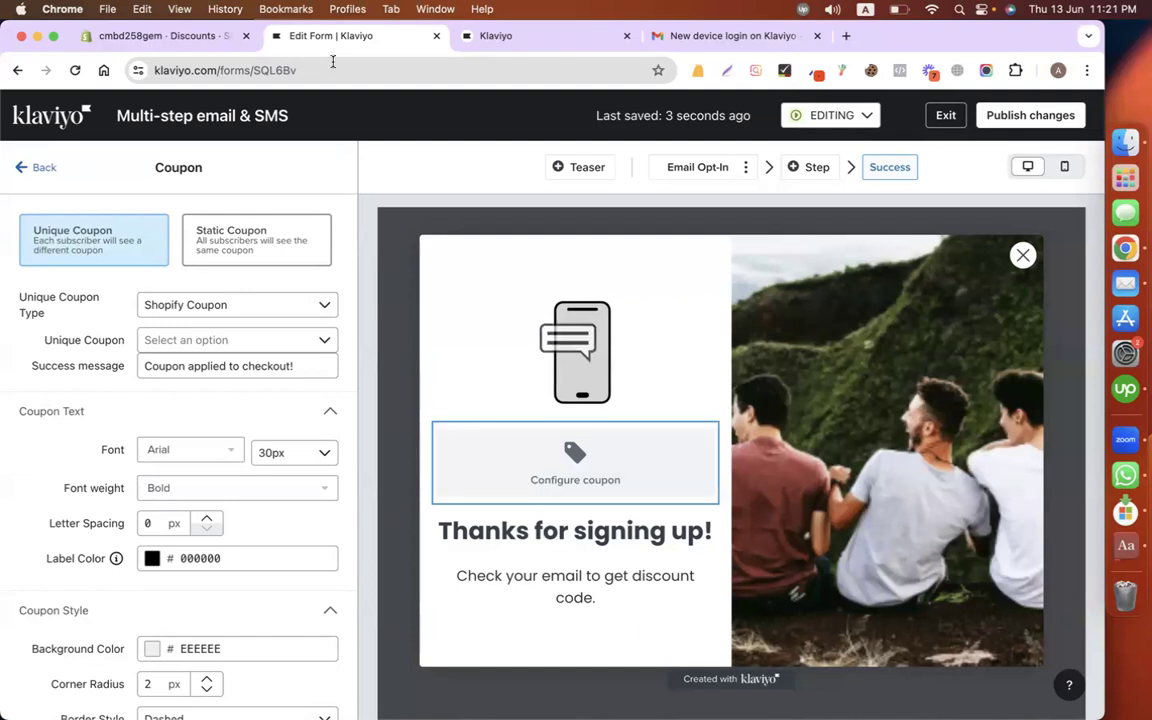
Step: Start a new unique Shopify coupon named "eidoffer" for the Coupon block, with a Percentage discount of 10% off
{"action": "left_click", "coordinate": [190, 340]}
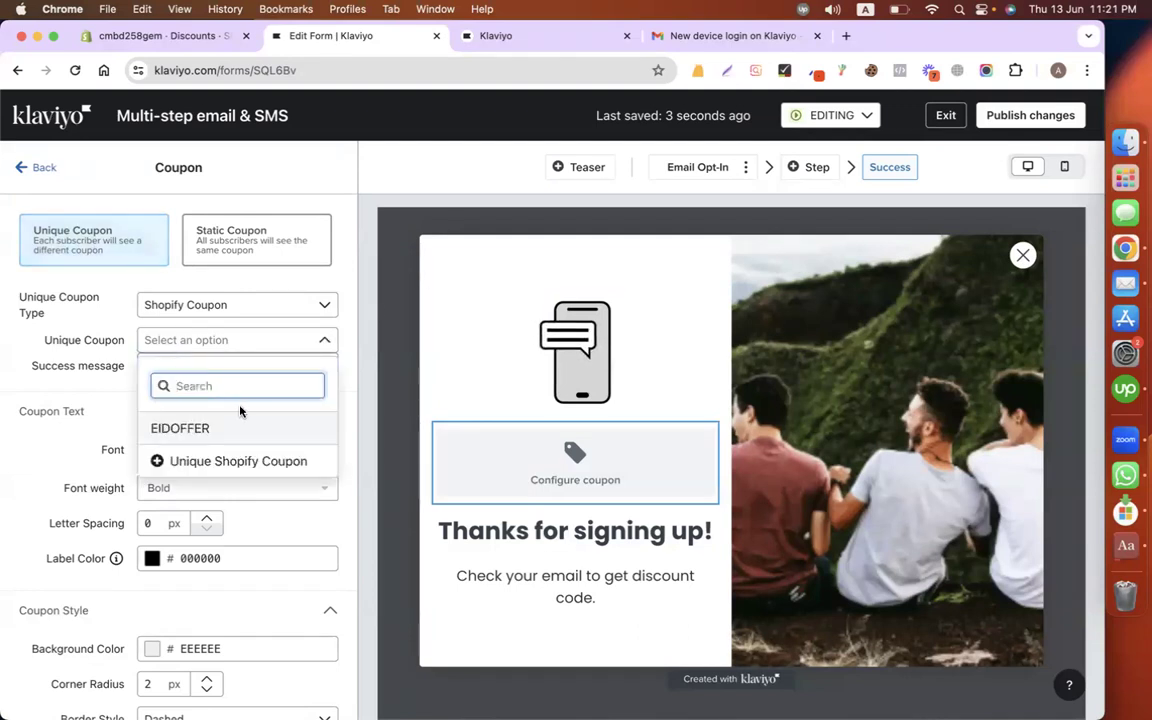
{"action": "left_click", "coordinate": [233, 463]}
{"action": "left_click", "coordinate": [390, 247]}
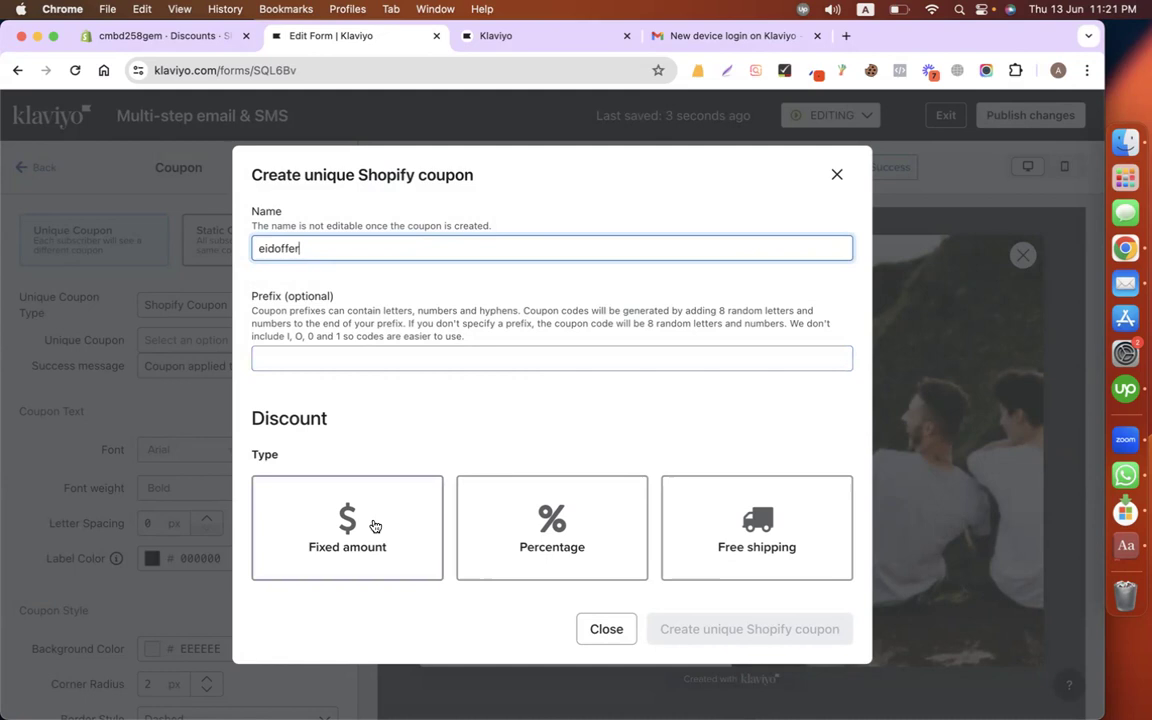
{"action": "left_click", "coordinate": [551, 519]}
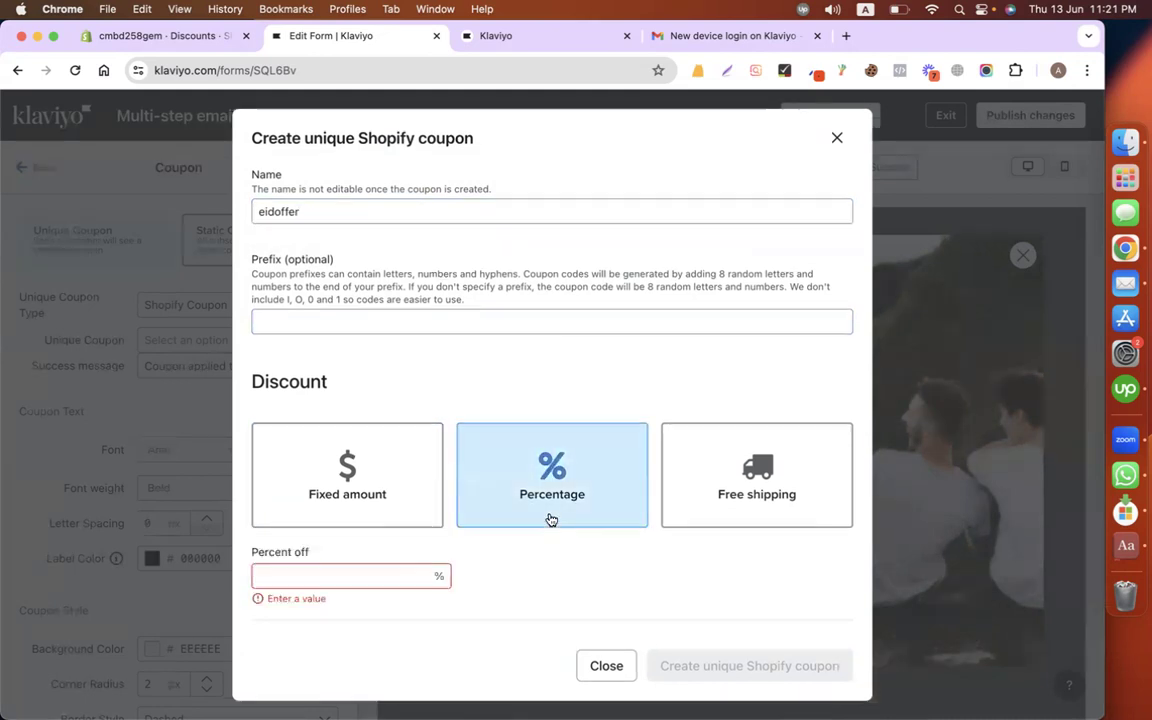
{"action": "left_click", "coordinate": [365, 574]}
{"action": "type", "text": "10"}
Step: Apply the discount to the entire order and create the unique Shopify coupon
{"action": "scroll", "coordinate": [610, 572], "scroll_direction": "down", "scroll_amount": 3}
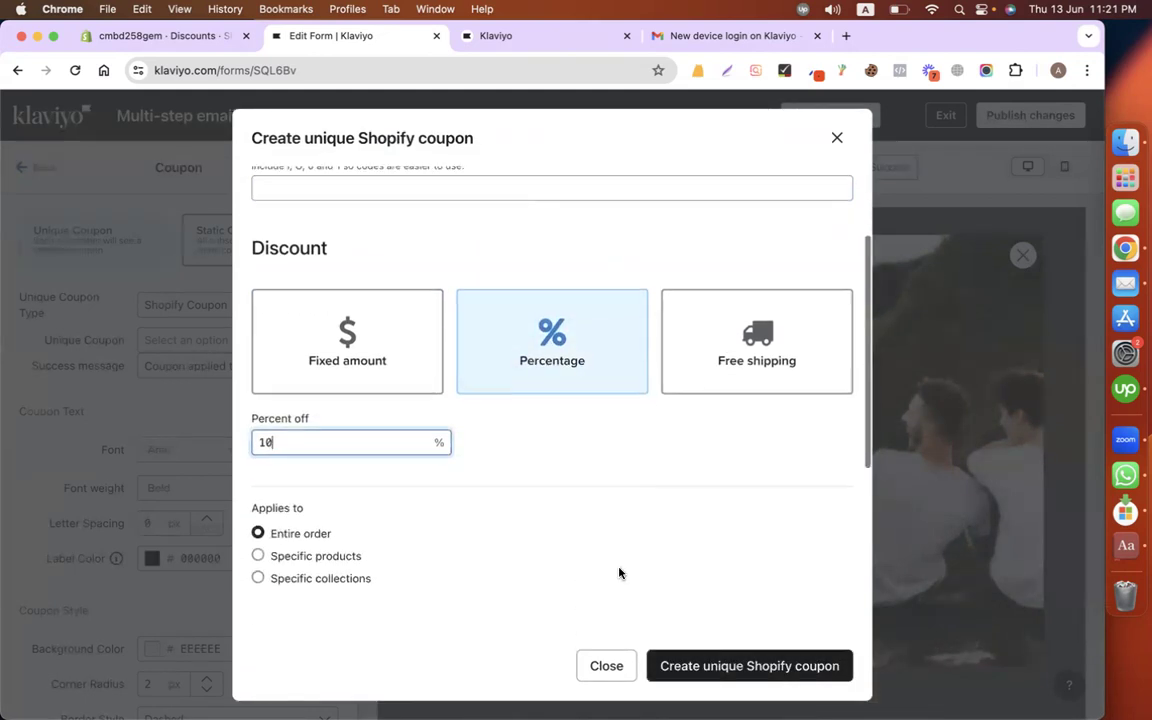
{"action": "scroll", "coordinate": [686, 527], "scroll_direction": "down", "scroll_amount": 4}
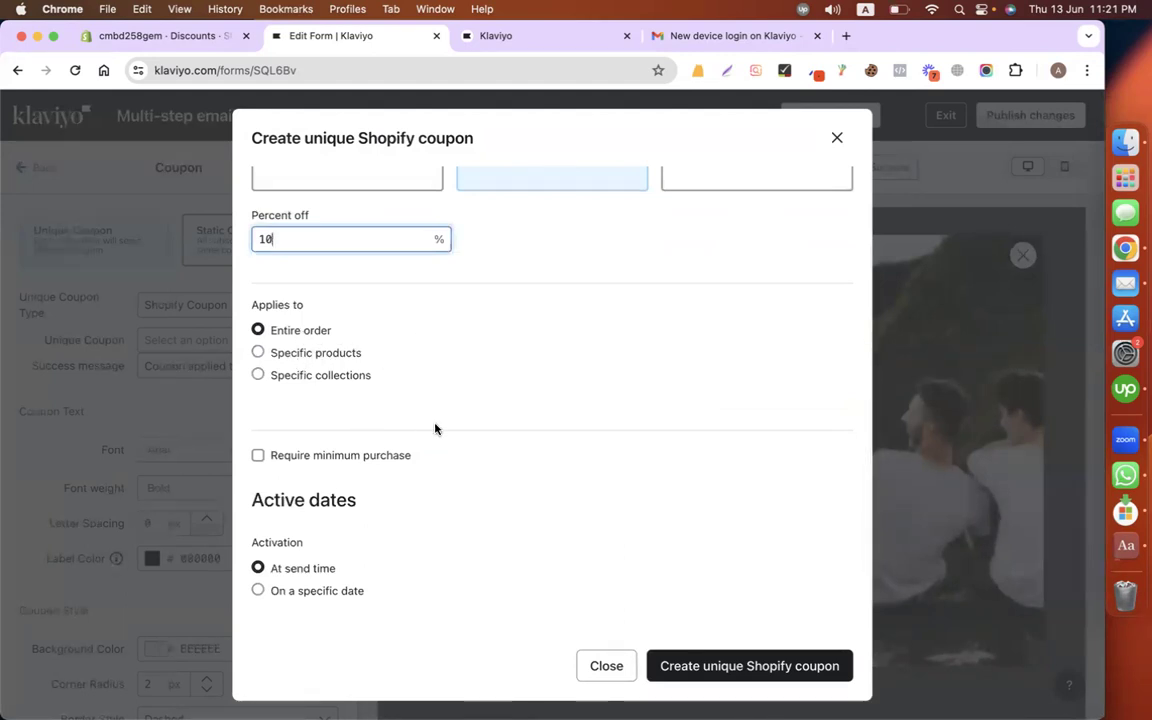
{"action": "scroll", "coordinate": [435, 429], "scroll_direction": "down", "scroll_amount": 2}
{"action": "scroll", "coordinate": [435, 429], "scroll_direction": "up", "scroll_amount": 1}
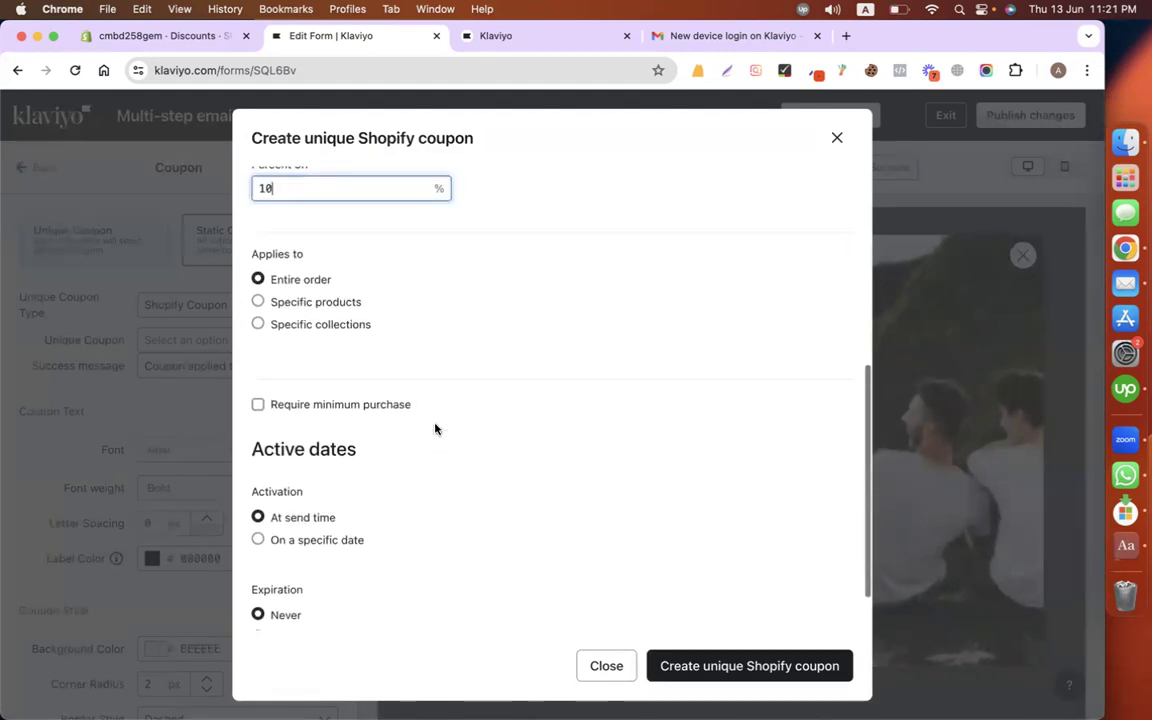
{"action": "left_click", "coordinate": [258, 303]}
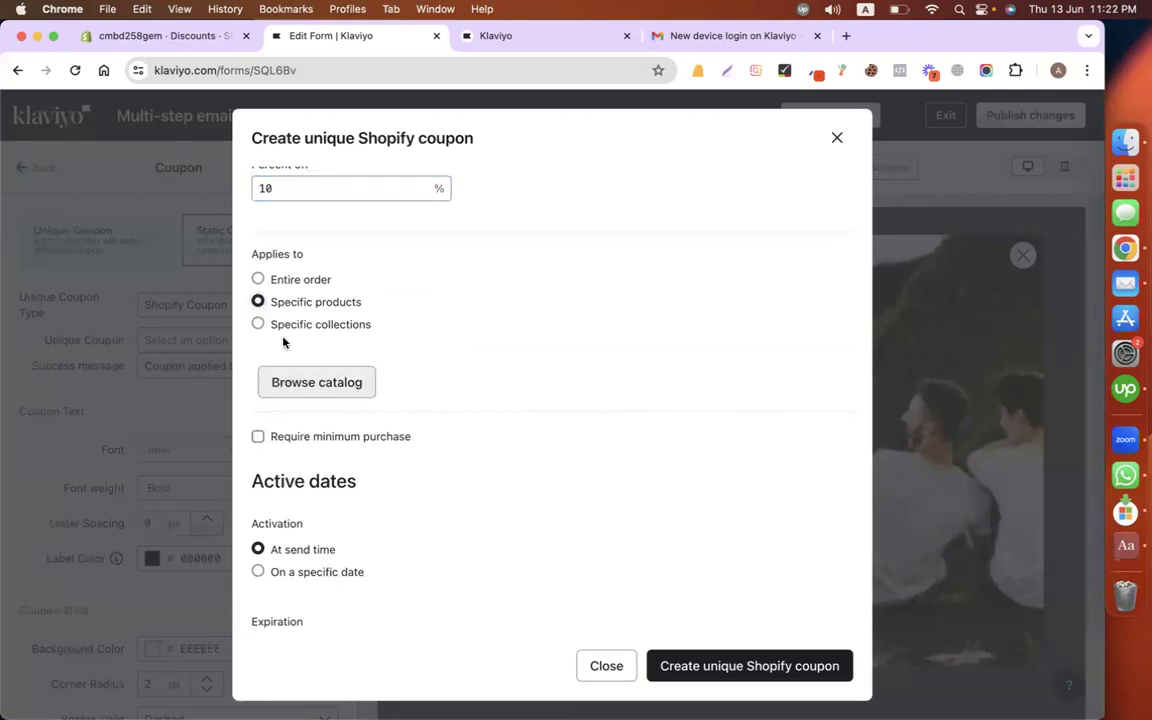
{"action": "left_click", "coordinate": [258, 281]}
{"action": "left_click", "coordinate": [691, 657]}
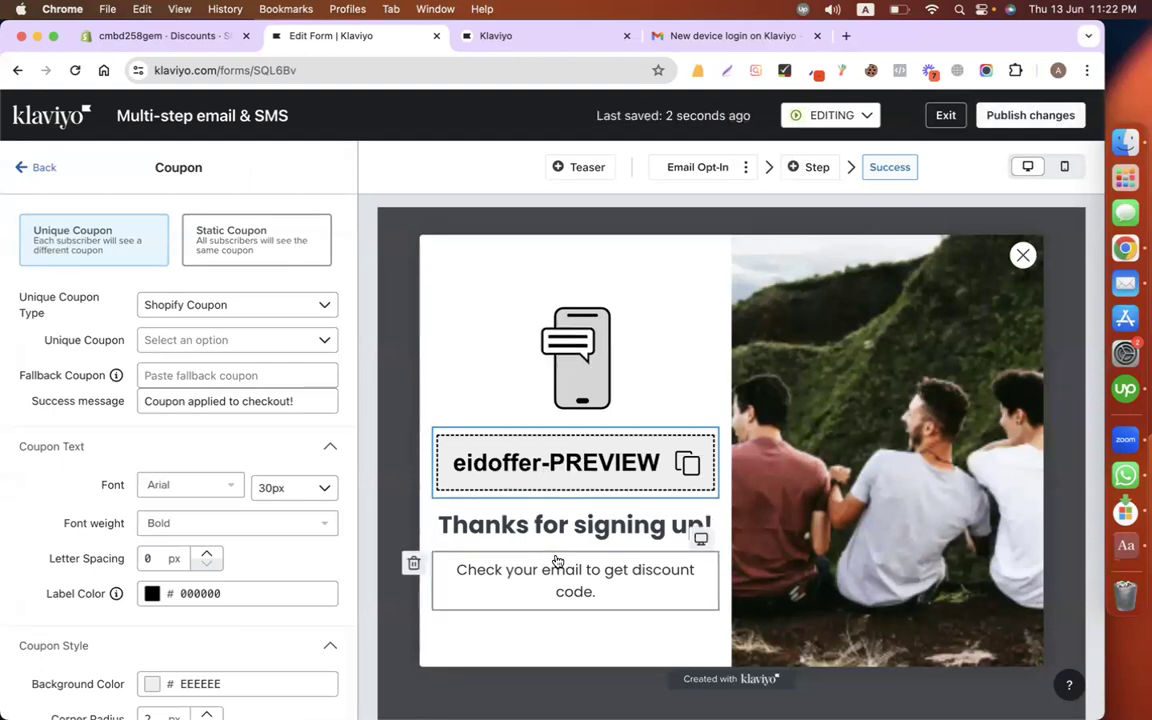
Step: Delete the "Check your email to get discount code." text block from the Success step and publish the form changes
{"action": "left_click", "coordinate": [513, 571]}
{"action": "left_click", "coordinate": [413, 563]}
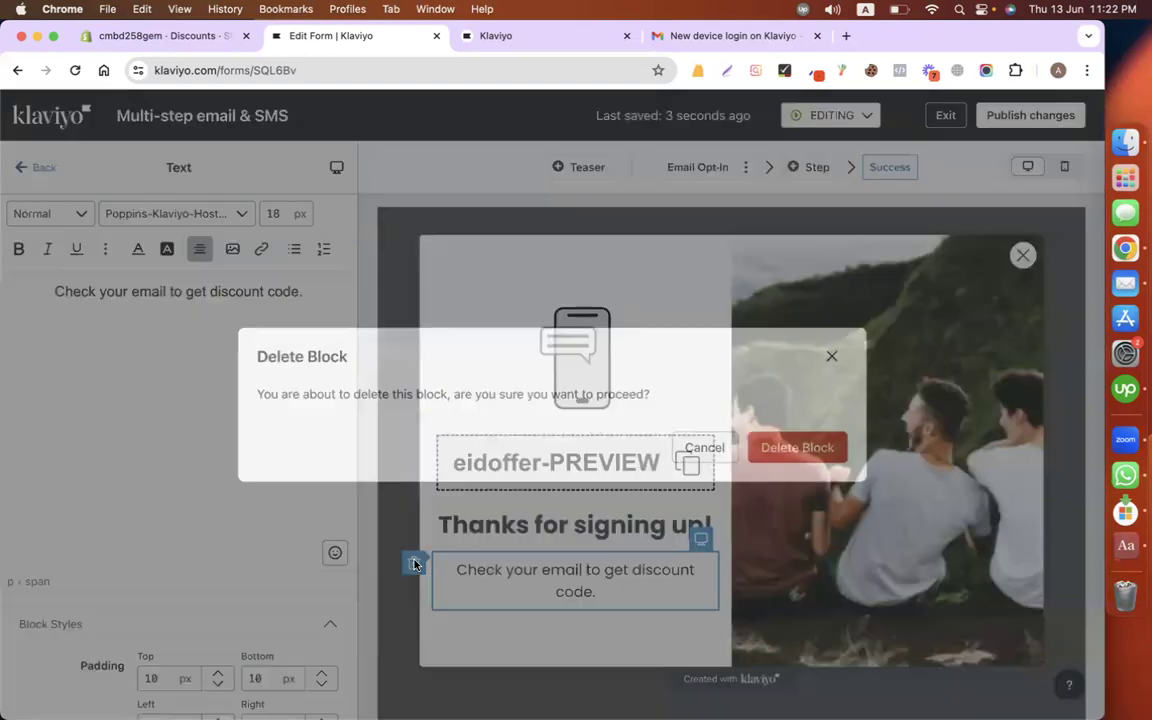
{"action": "left_click", "coordinate": [780, 460]}
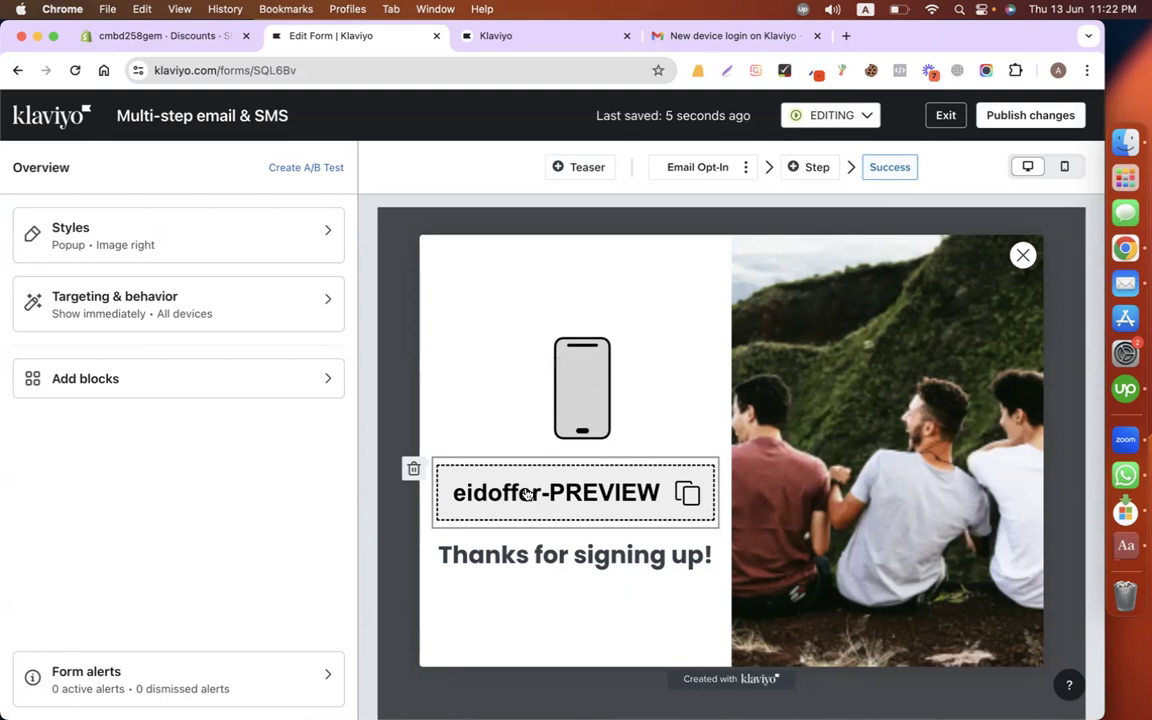
{"action": "left_click", "coordinate": [592, 359]}
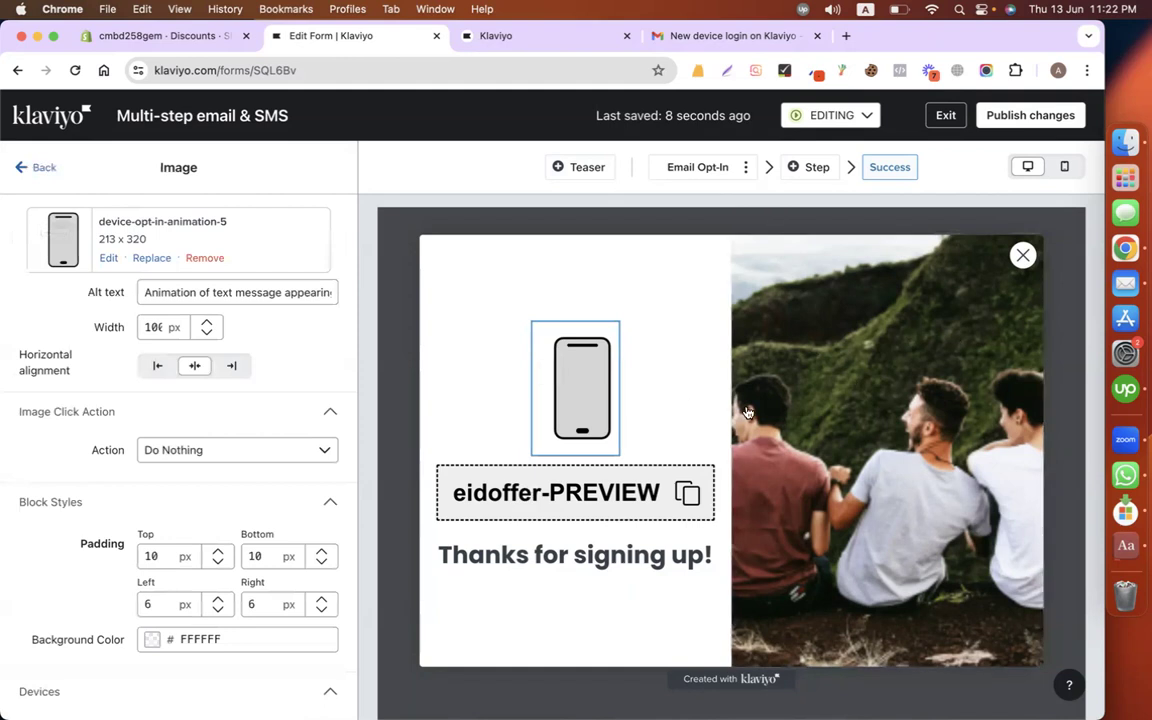
{"action": "left_click", "coordinate": [1062, 116]}
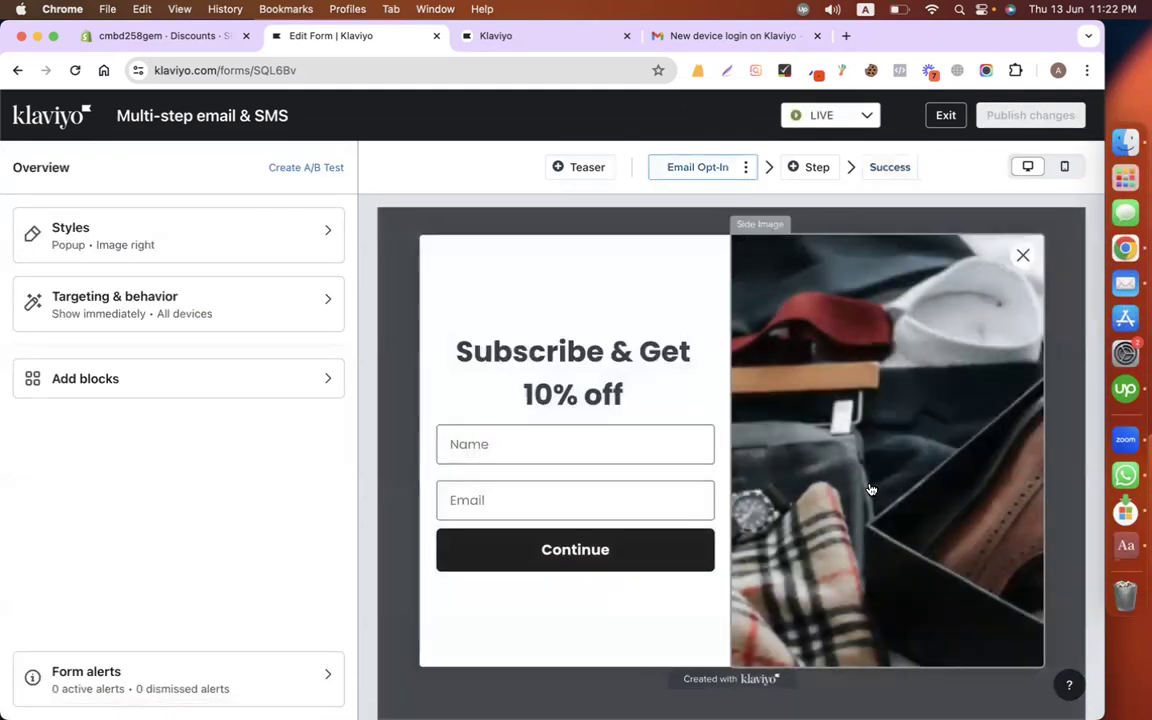
Step: Switch to the Shopify admin and open the online store in a new tab to check the storefront
{"action": "left_click", "coordinate": [150, 36]}
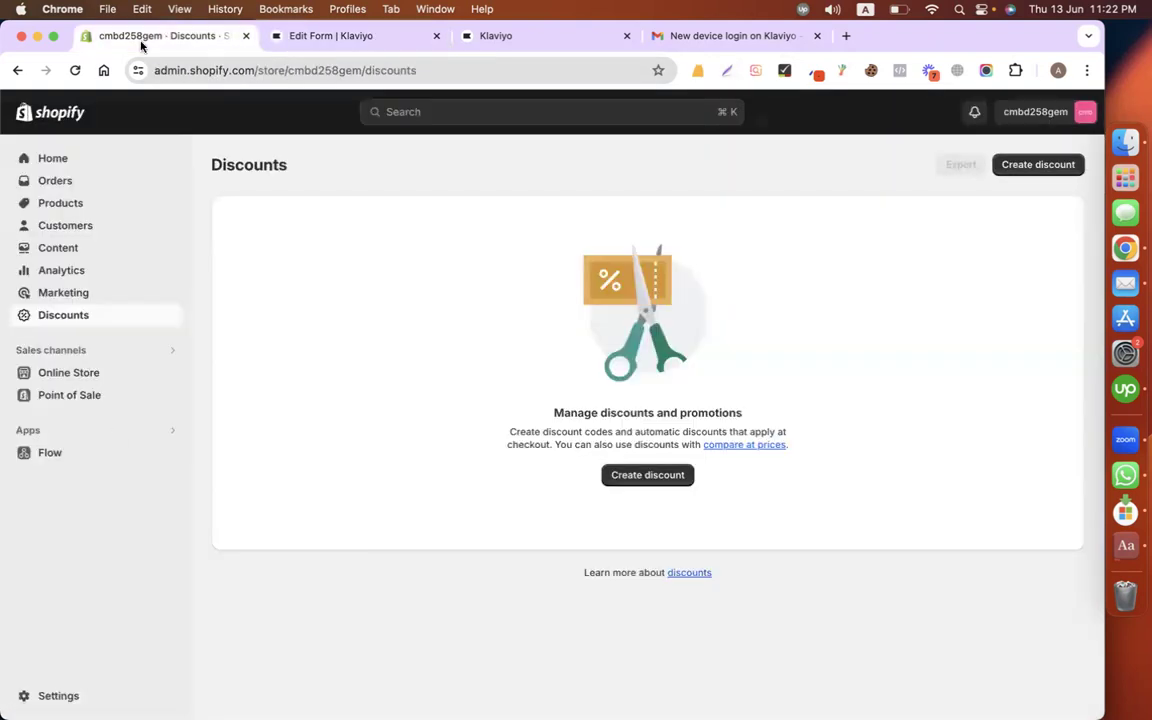
{"action": "left_click", "coordinate": [169, 373]}
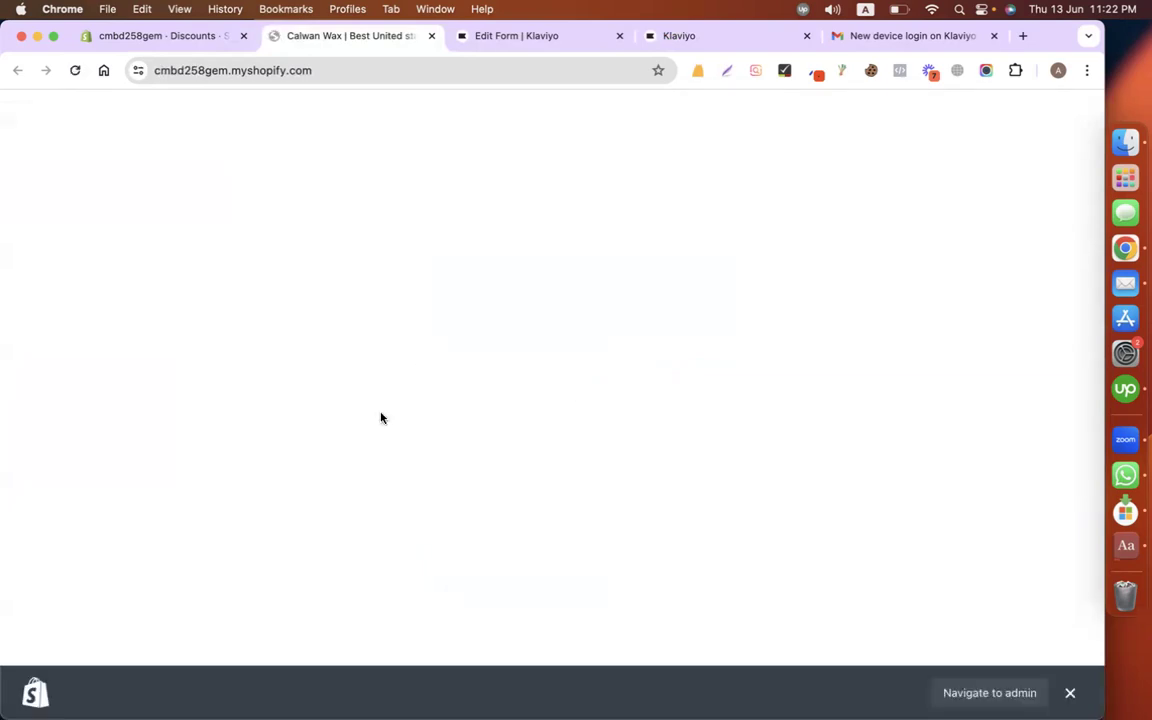
{"action": "left_click", "coordinate": [331, 72]}
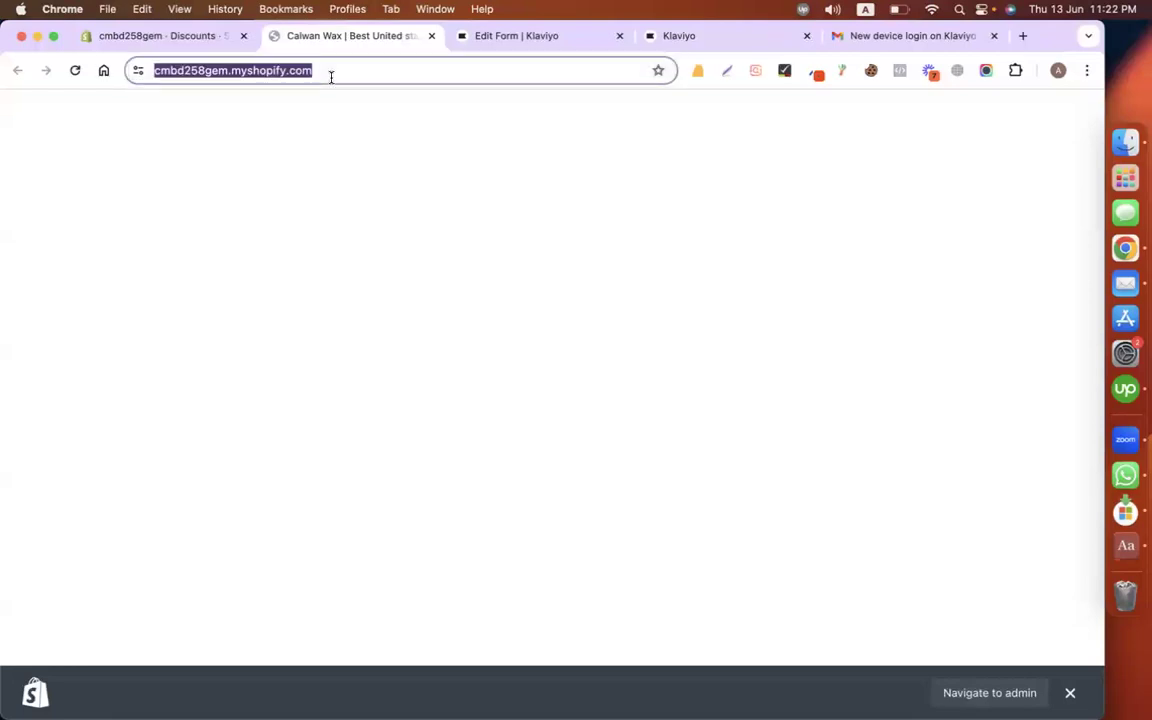
Step: Switch to the Klaviyo integrations tab and open the Newsletter list from the audience lists to view its members
{"action": "left_click", "coordinate": [511, 42]}
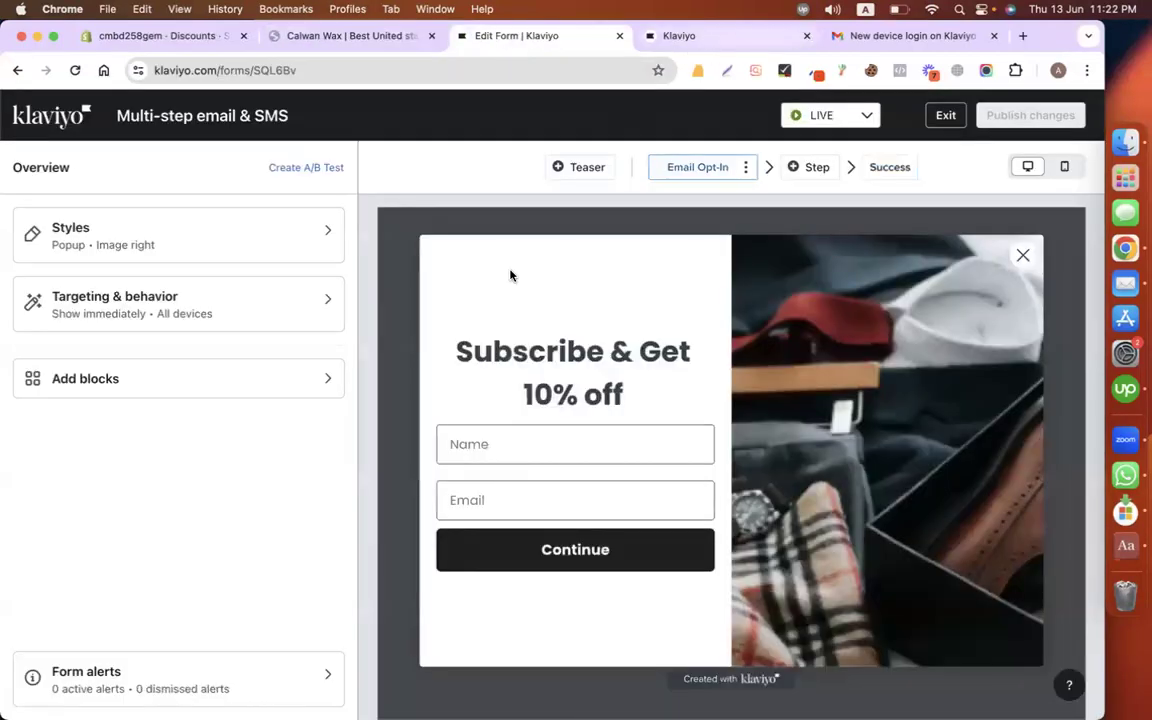
{"action": "left_click", "coordinate": [720, 40]}
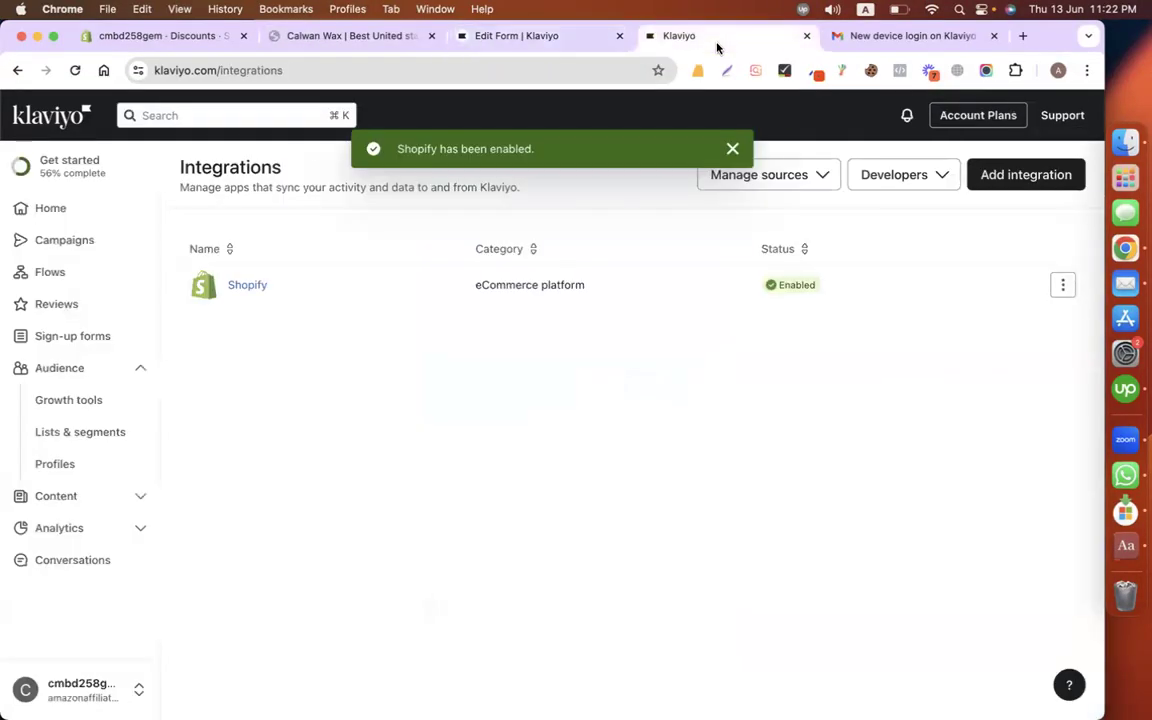
{"action": "left_click", "coordinate": [55, 369]}
{"action": "left_click", "coordinate": [88, 368]}
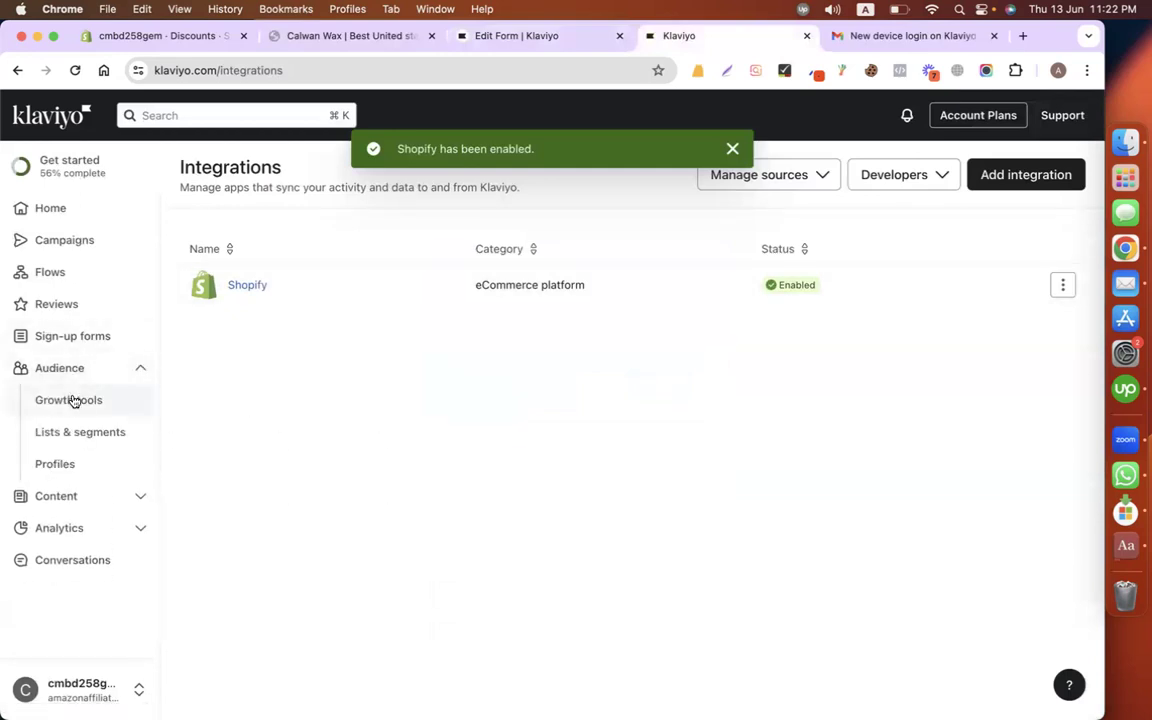
{"action": "left_click", "coordinate": [89, 435]}
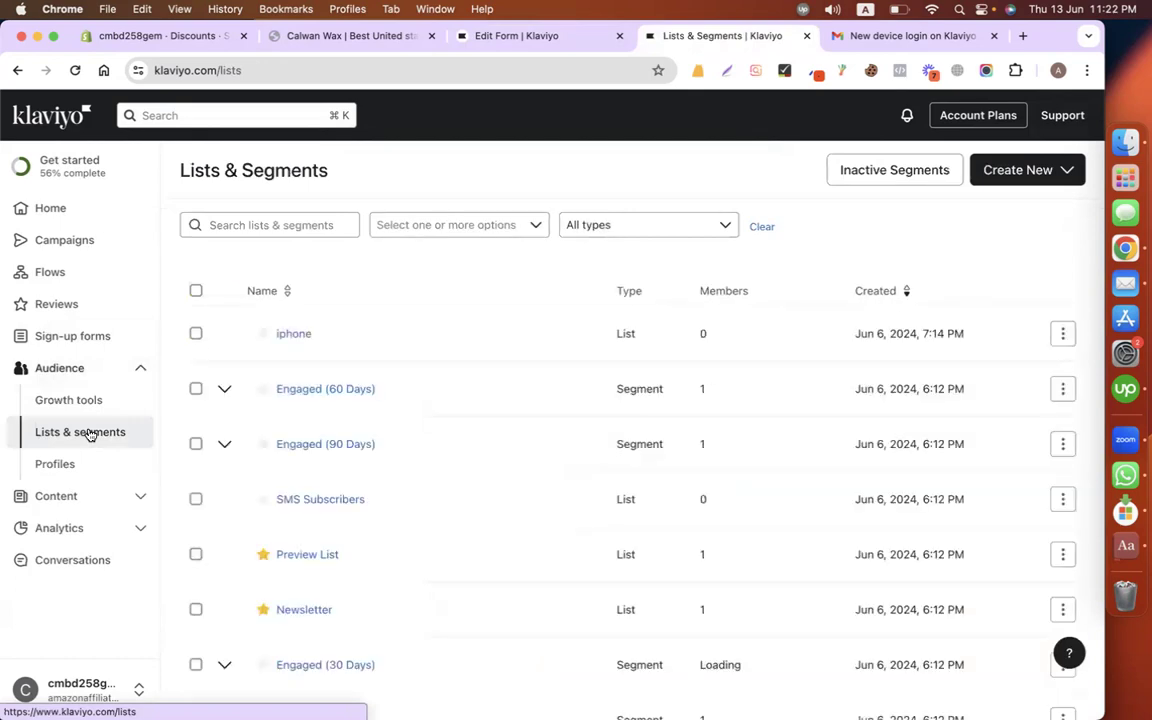
{"action": "scroll", "coordinate": [390, 468], "scroll_direction": "down", "scroll_amount": 3}
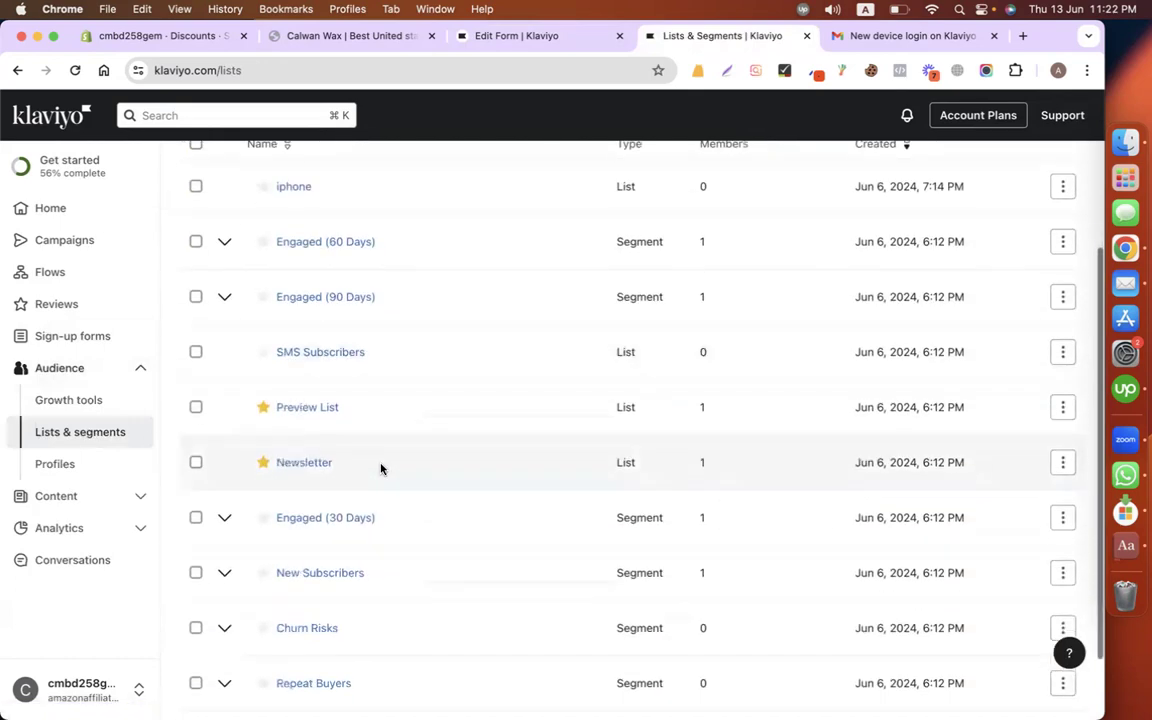
{"action": "left_click", "coordinate": [304, 463]}
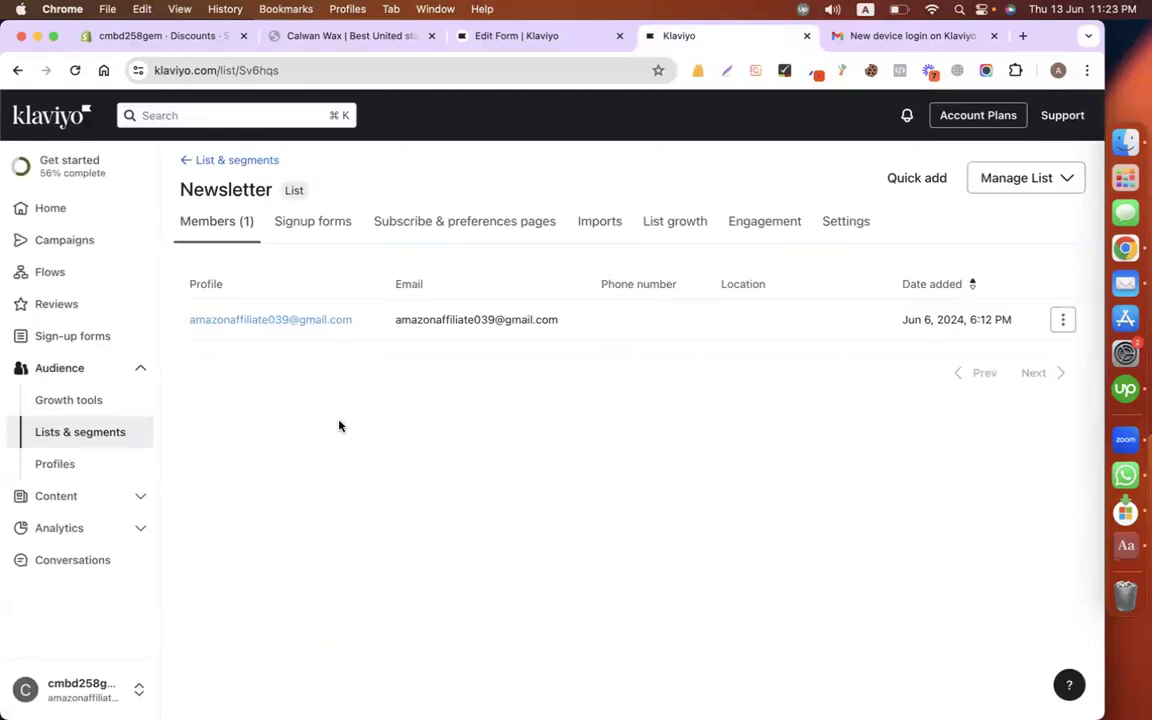
{"action": "left_click", "coordinate": [82, 374]}
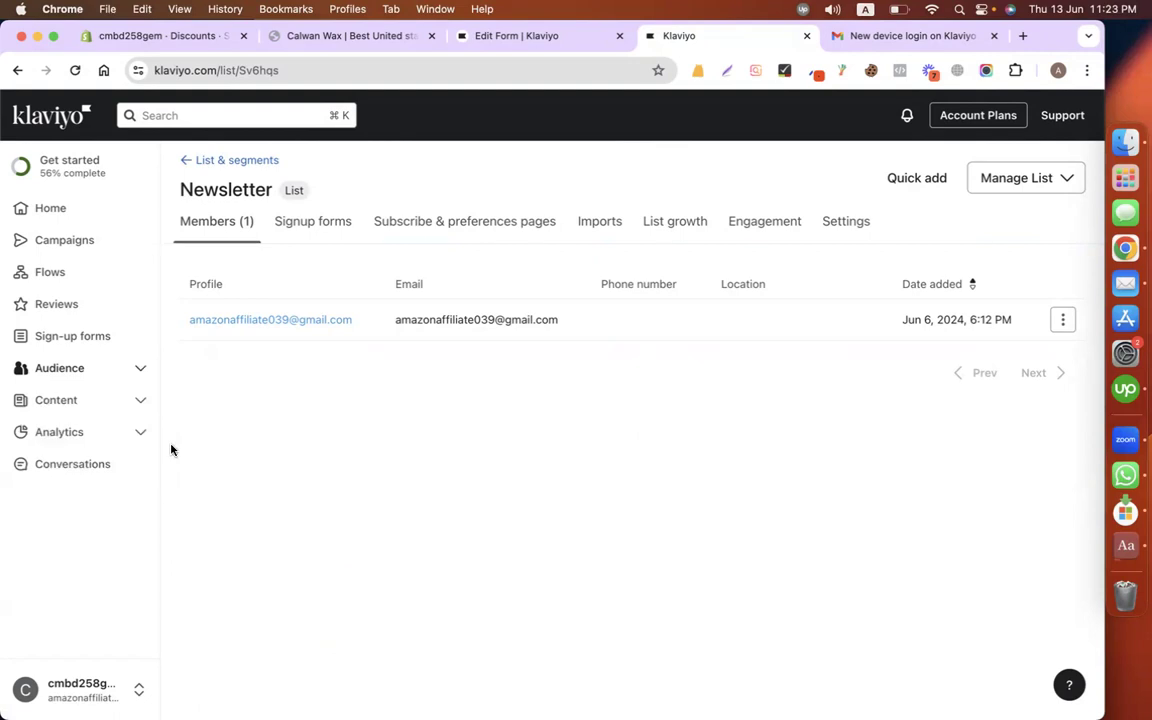
Step: Open the account's flows and delete the Abandoned Cart Reminder (Email) flow
{"action": "left_click", "coordinate": [46, 276]}
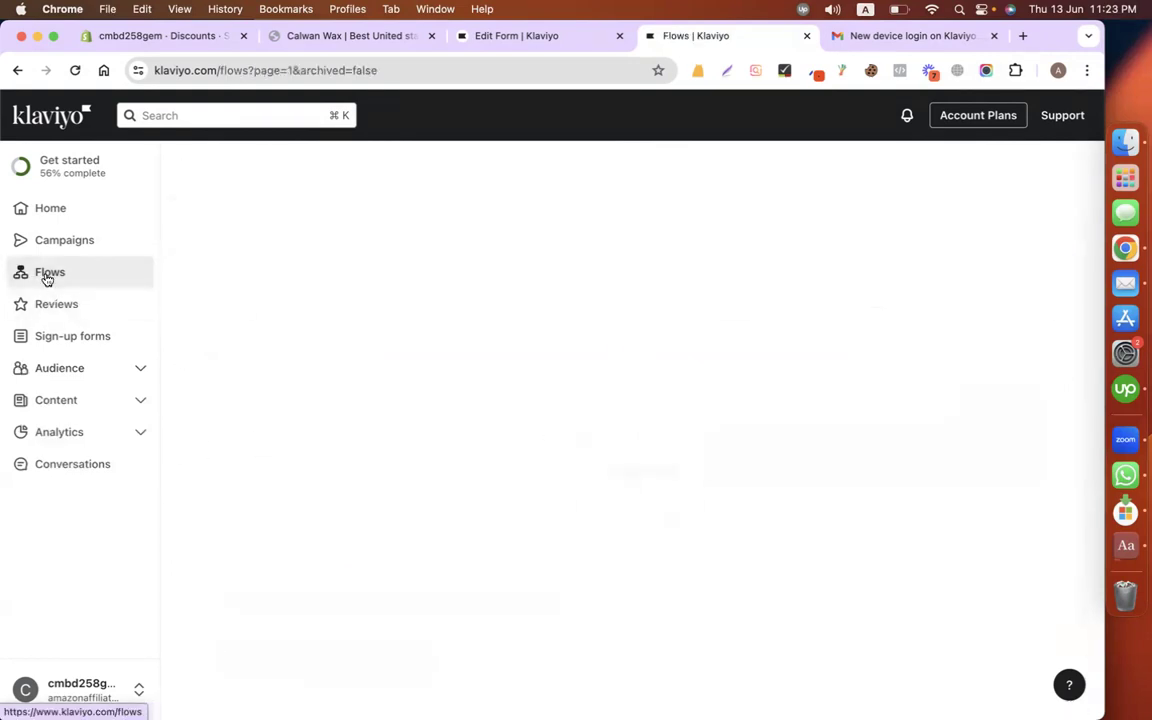
{"action": "left_click", "coordinate": [1043, 339]}
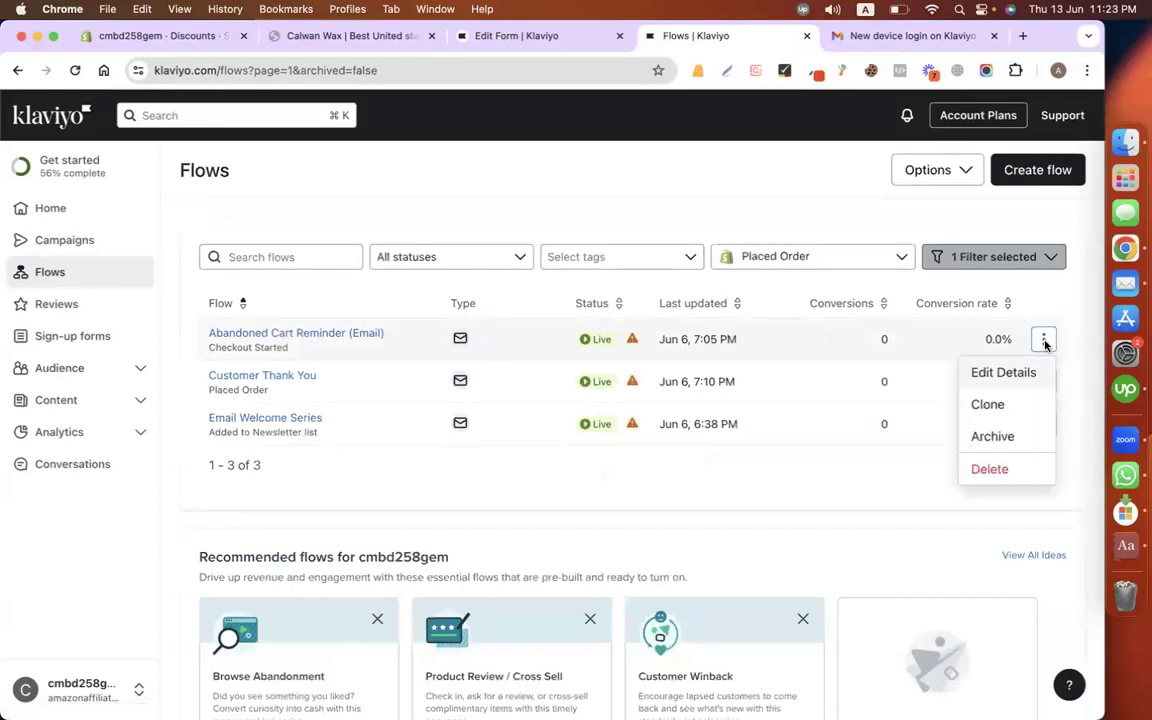
{"action": "left_click", "coordinate": [1019, 469]}
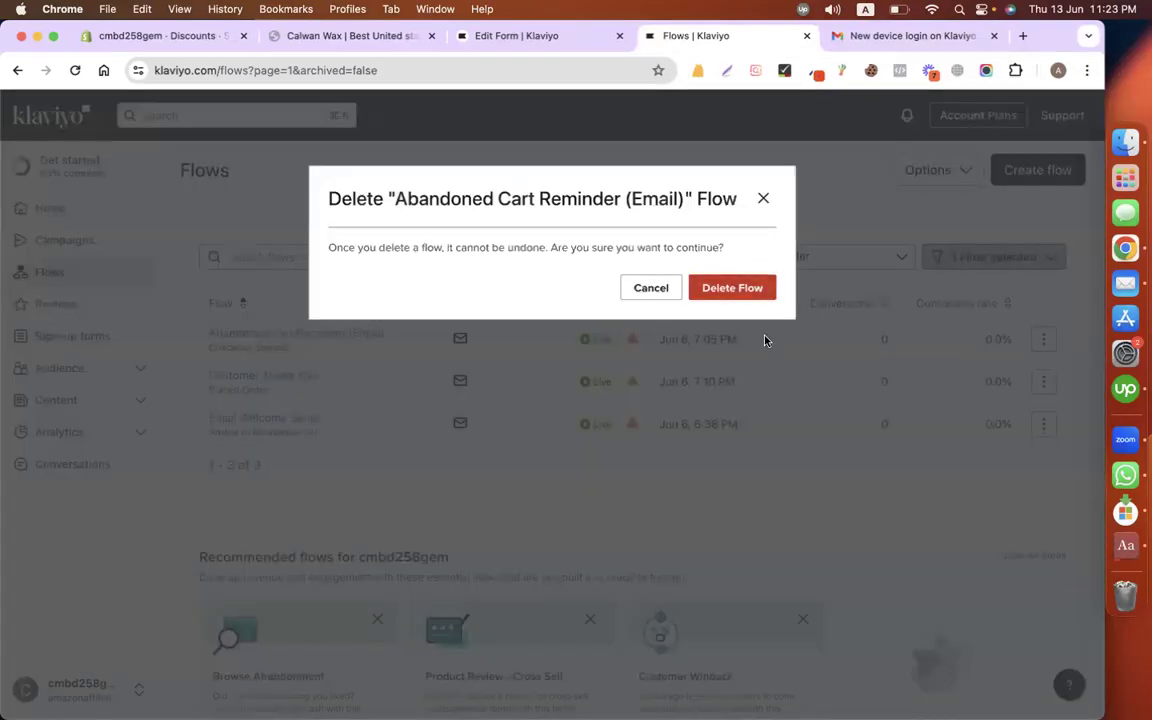
{"action": "left_click", "coordinate": [732, 287]}
Step: Delete the Customer Thank You and Email Welcome Series flows
{"action": "left_click", "coordinate": [1043, 339]}
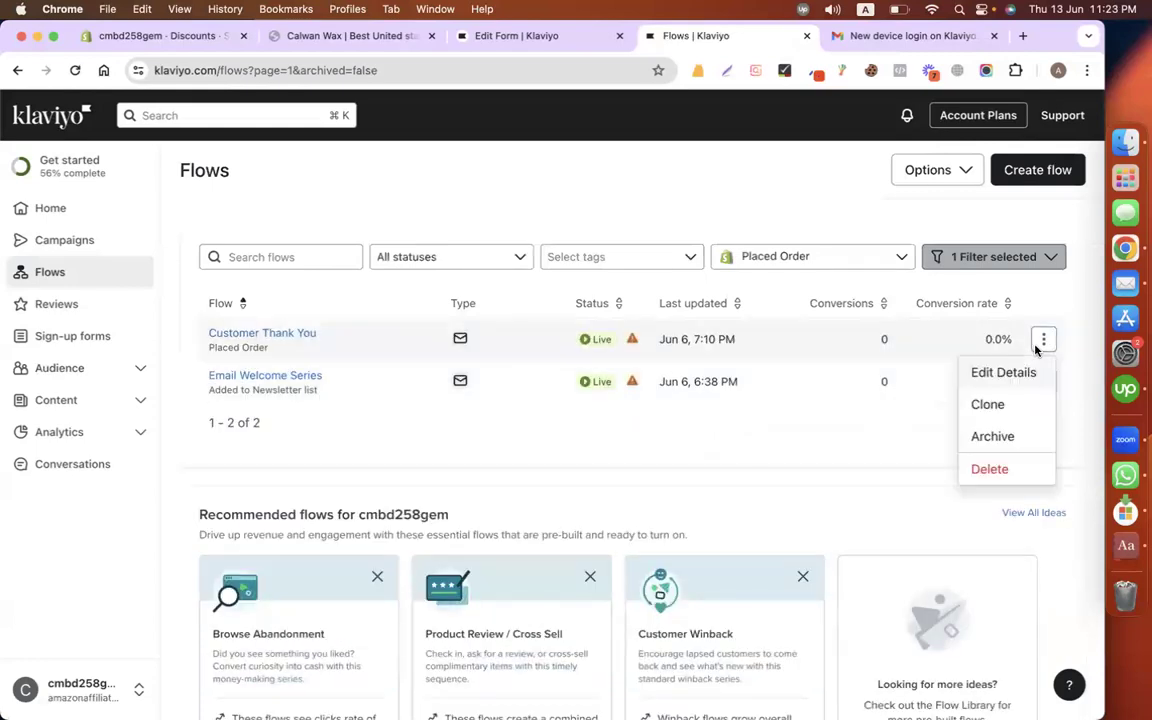
{"action": "left_click", "coordinate": [1012, 464]}
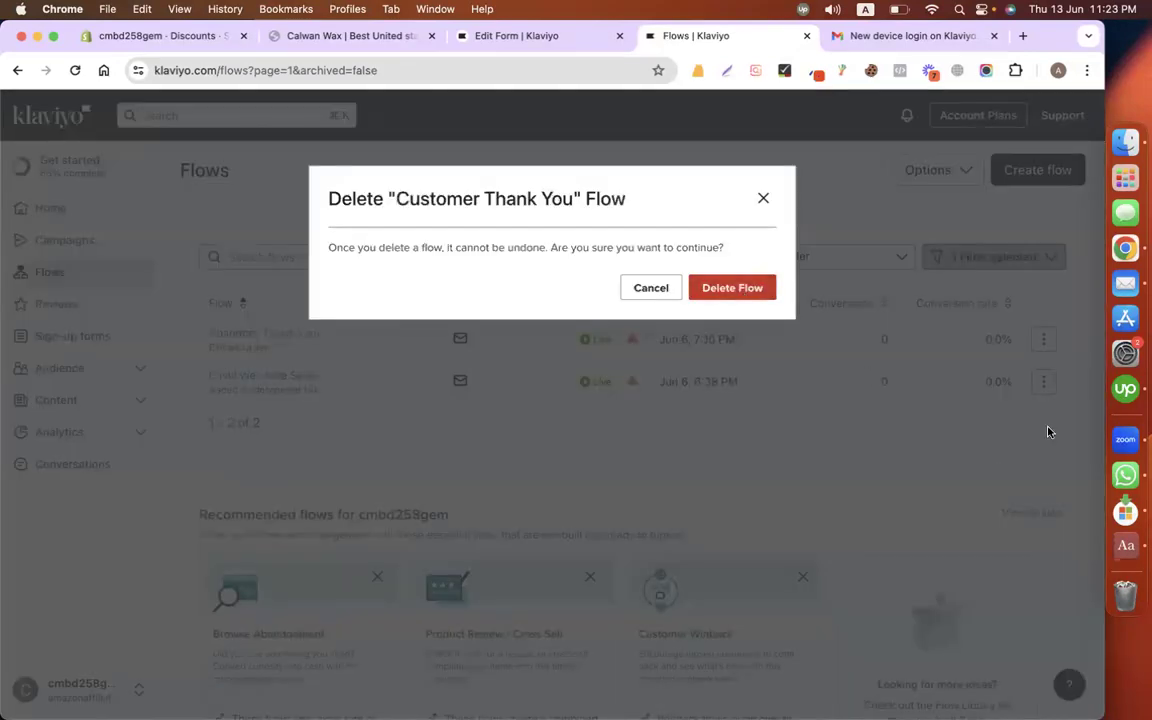
{"action": "key", "text": "Return"}
{"action": "left_click", "coordinate": [1043, 339]}
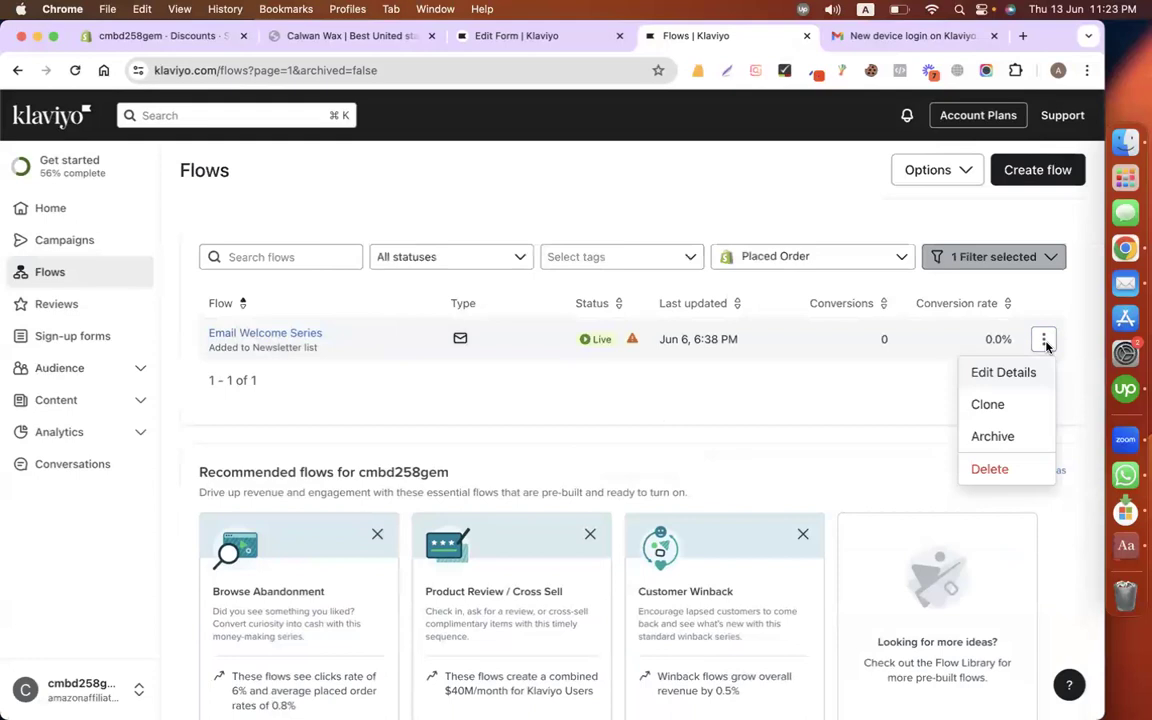
{"action": "left_click", "coordinate": [1003, 469]}
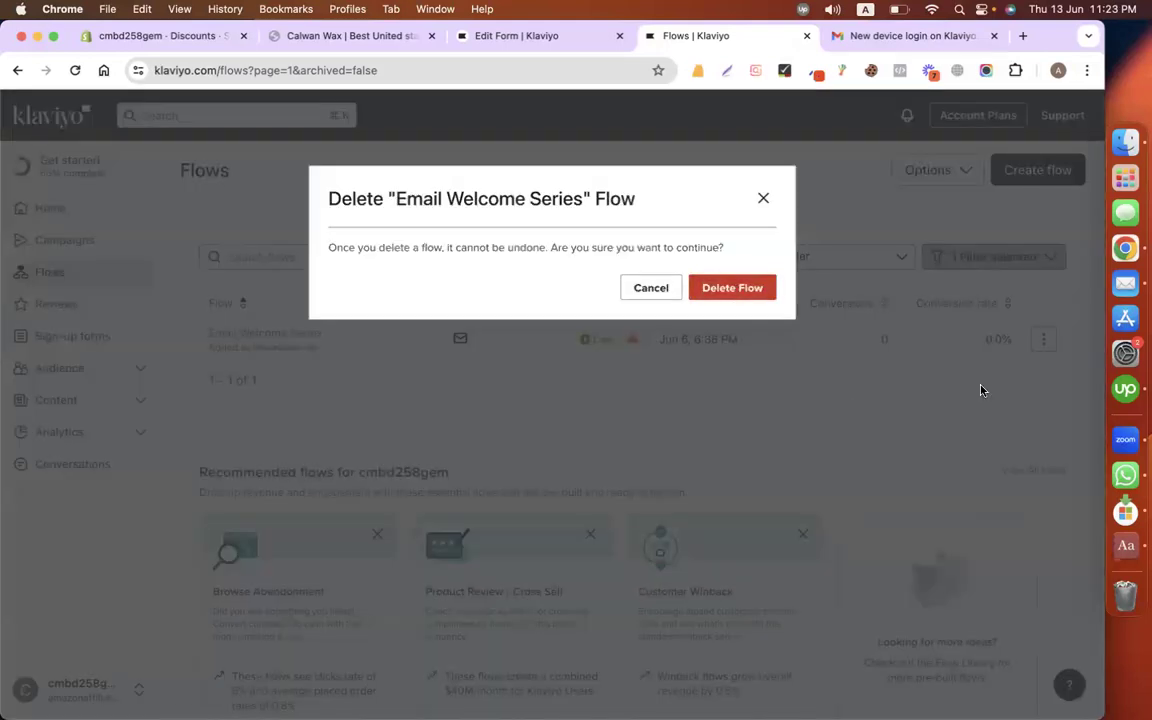
{"action": "key", "text": "Return"}
Step: Browse all flow ideas and create a flow from the Customer Thank You (New vs. Returning) template
{"action": "scroll", "coordinate": [458, 576], "scroll_direction": "down", "scroll_amount": 1}
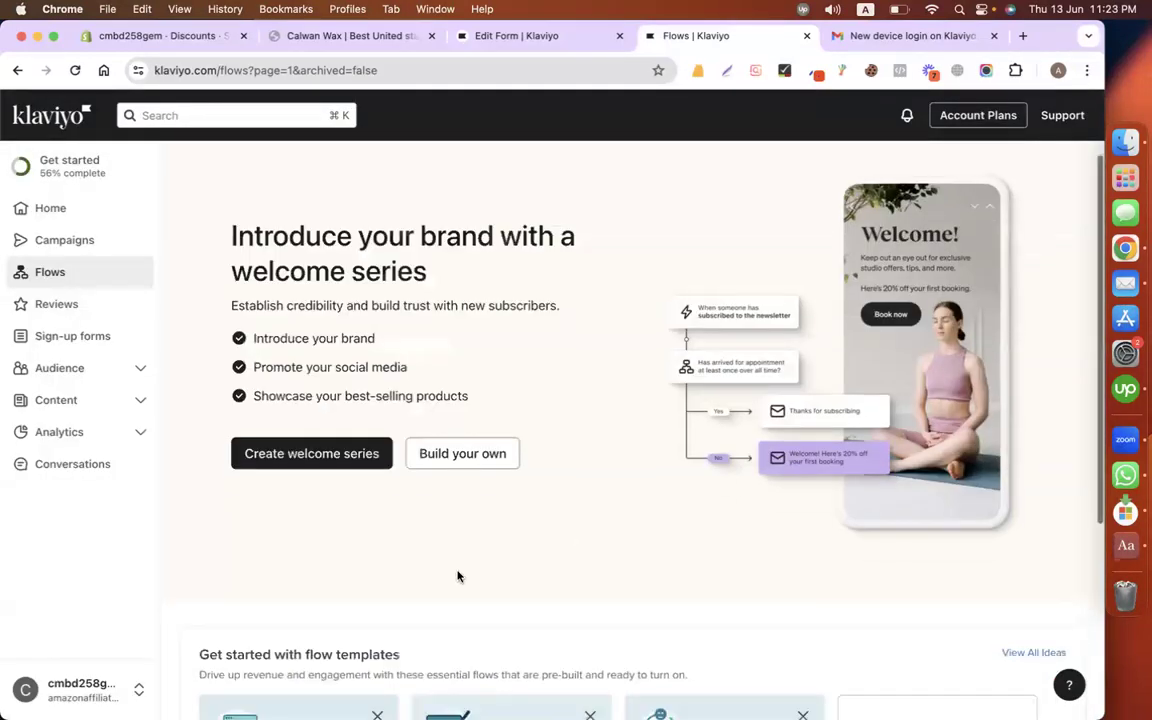
{"action": "scroll", "coordinate": [458, 576], "scroll_direction": "down", "scroll_amount": 3}
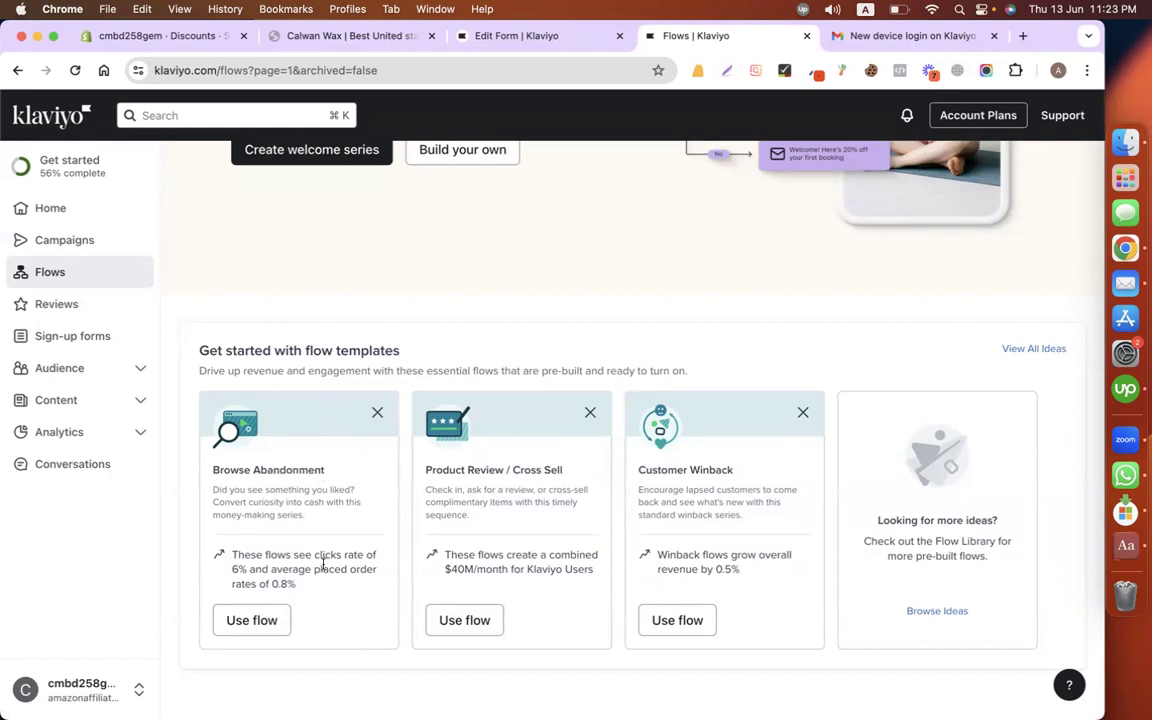
{"action": "scroll", "coordinate": [394, 432], "scroll_direction": "up", "scroll_amount": 1}
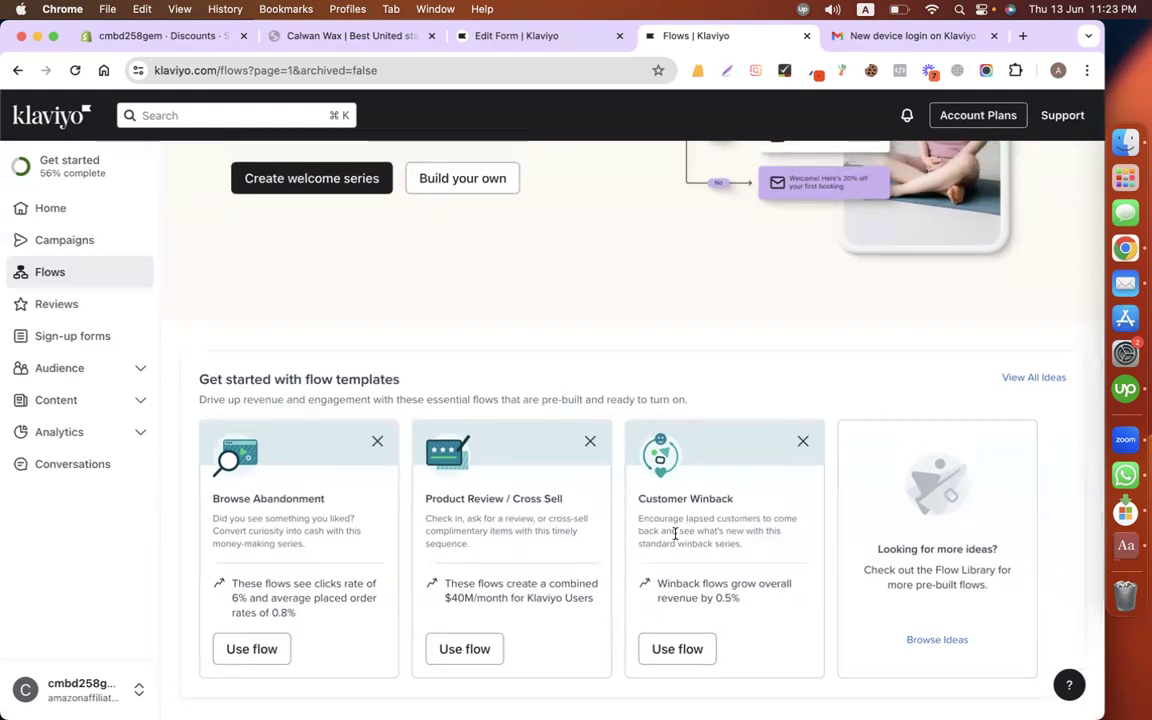
{"action": "left_click", "coordinate": [1016, 379]}
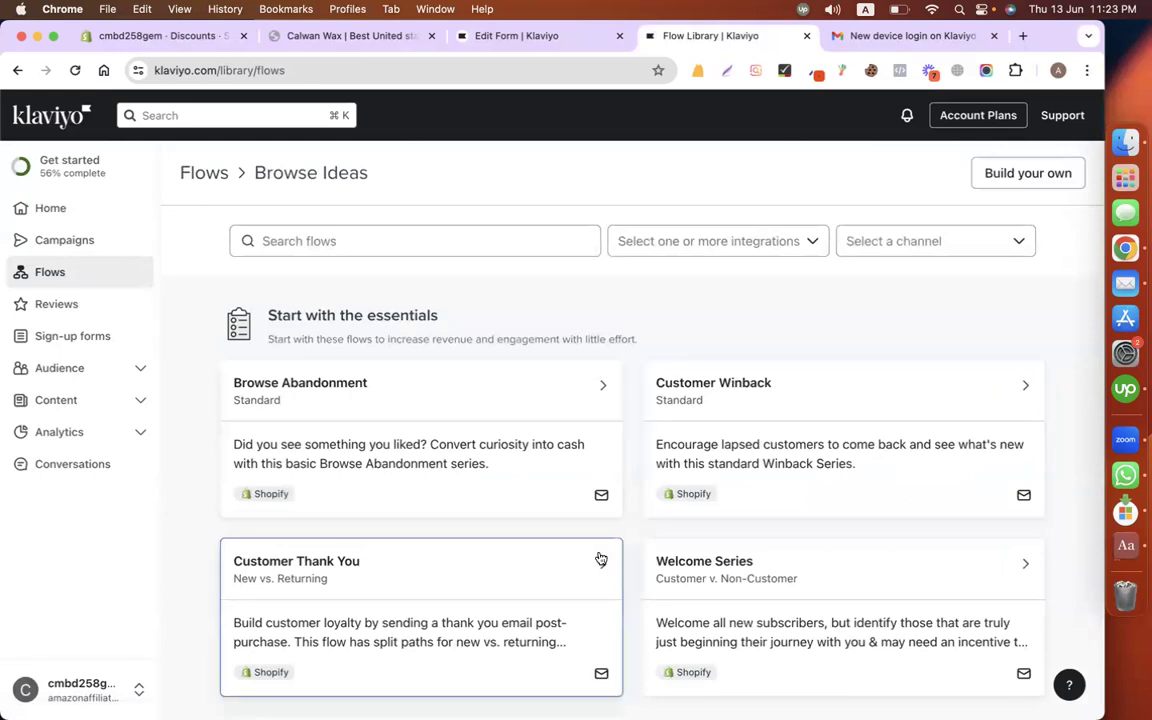
{"action": "scroll", "coordinate": [599, 555], "scroll_direction": "down", "scroll_amount": 5}
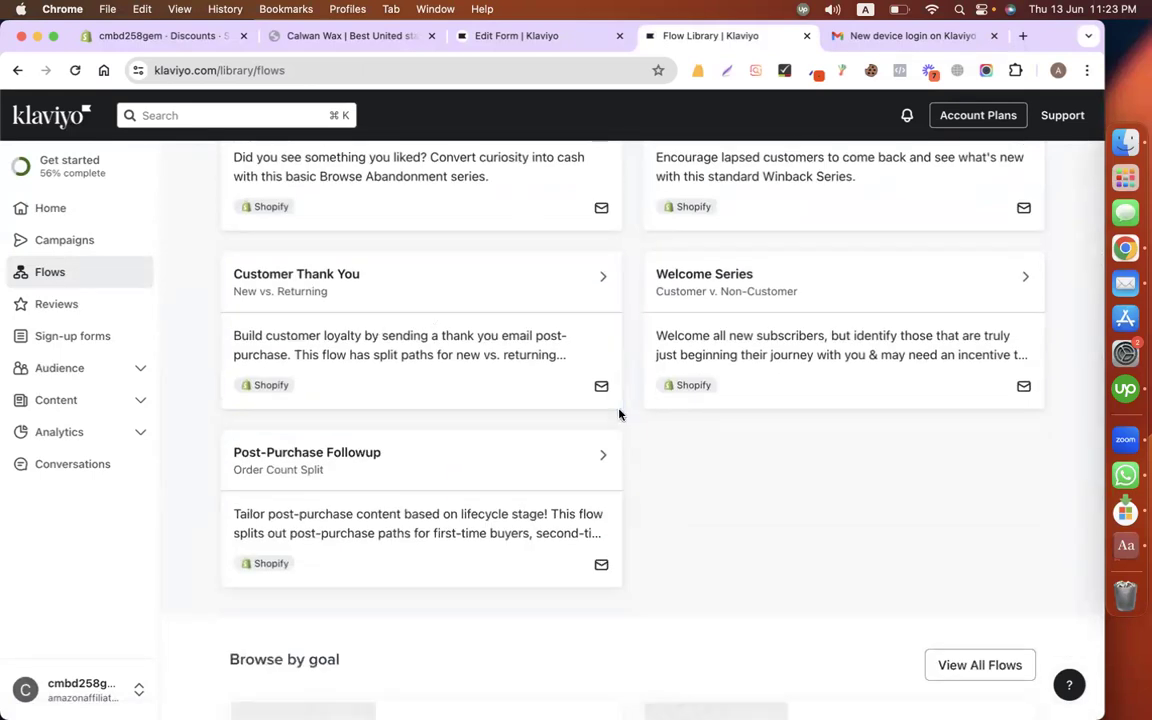
{"action": "scroll", "coordinate": [411, 563], "scroll_direction": "up", "scroll_amount": 3}
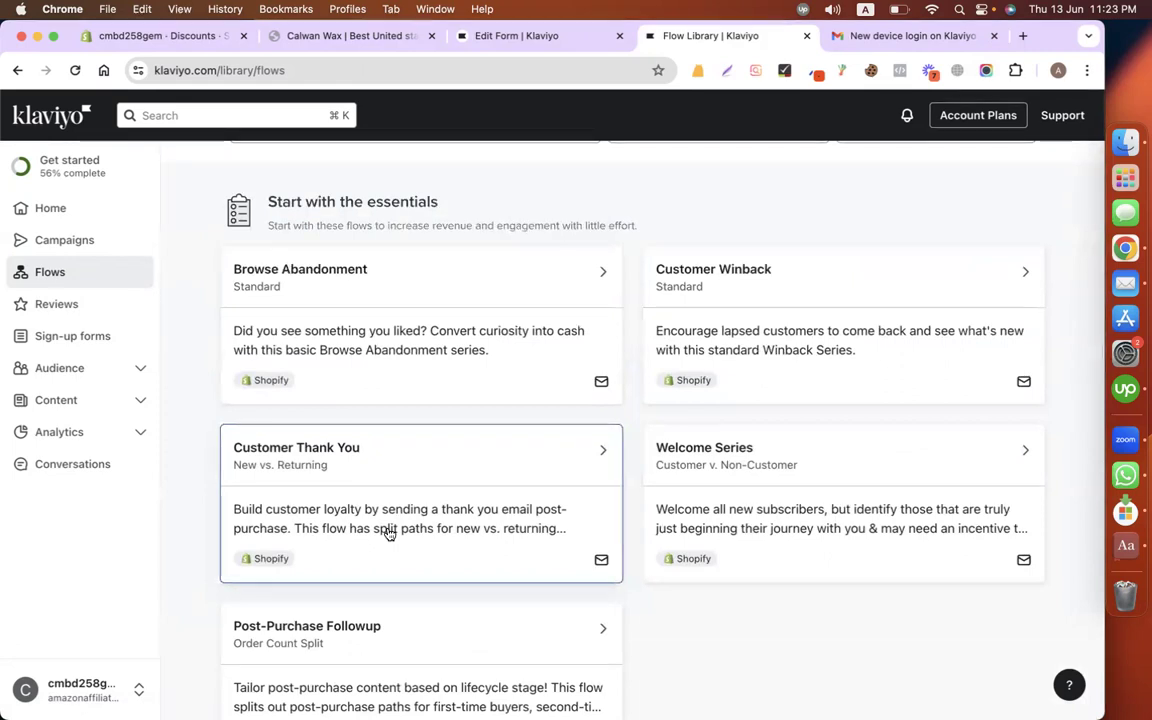
{"action": "left_click", "coordinate": [437, 511]}
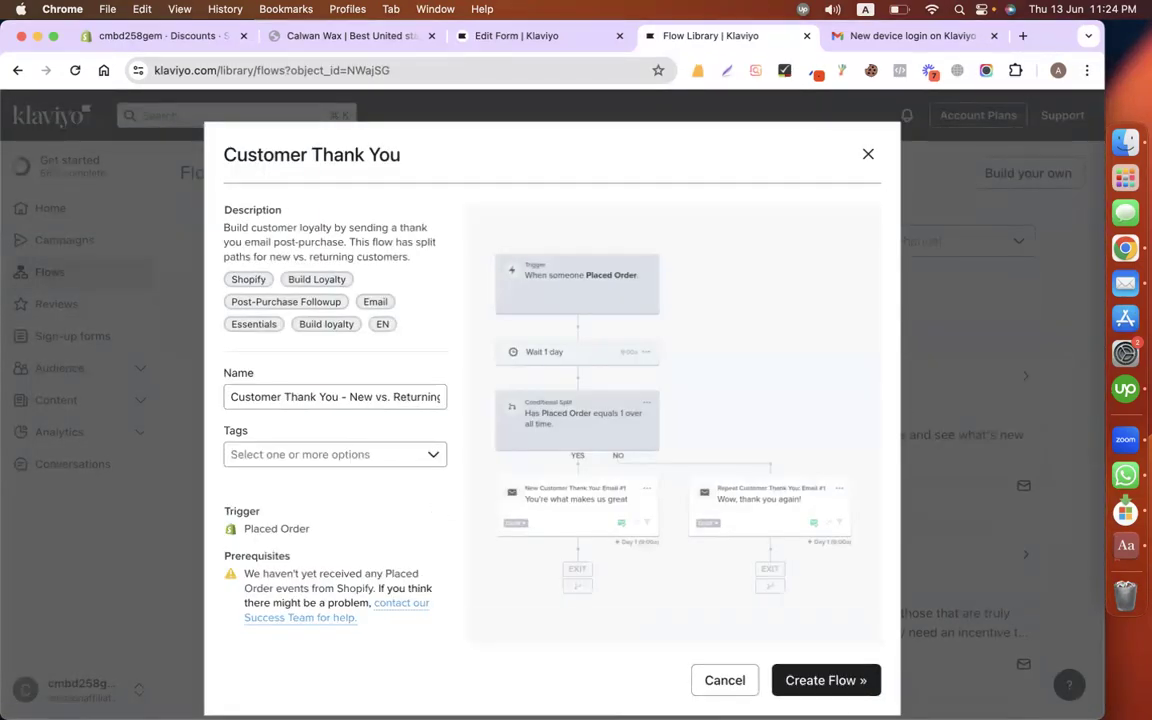
{"action": "left_click", "coordinate": [838, 682]}
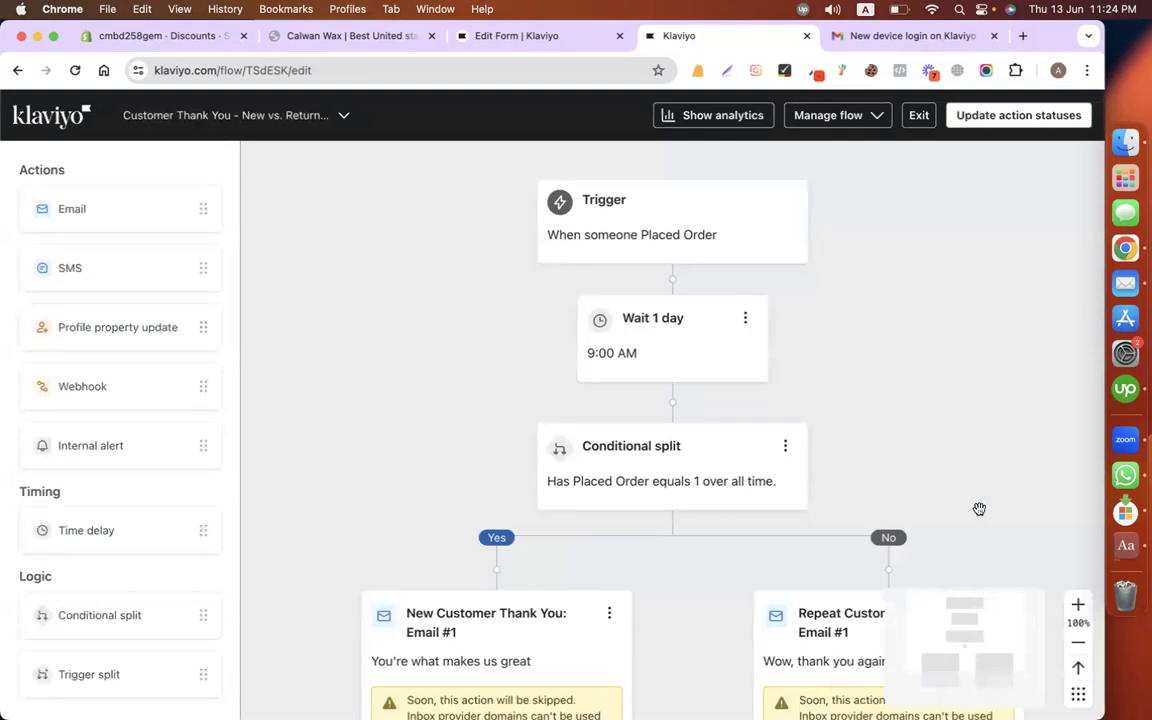
Step: Examine the new flow's Placed Order trigger, time delay, conditional split and the two thank-you email branches
{"action": "scroll", "coordinate": [979, 512], "scroll_direction": "down", "scroll_amount": 4}
{"action": "scroll", "coordinate": [981, 514], "scroll_direction": "down", "scroll_amount": 10}
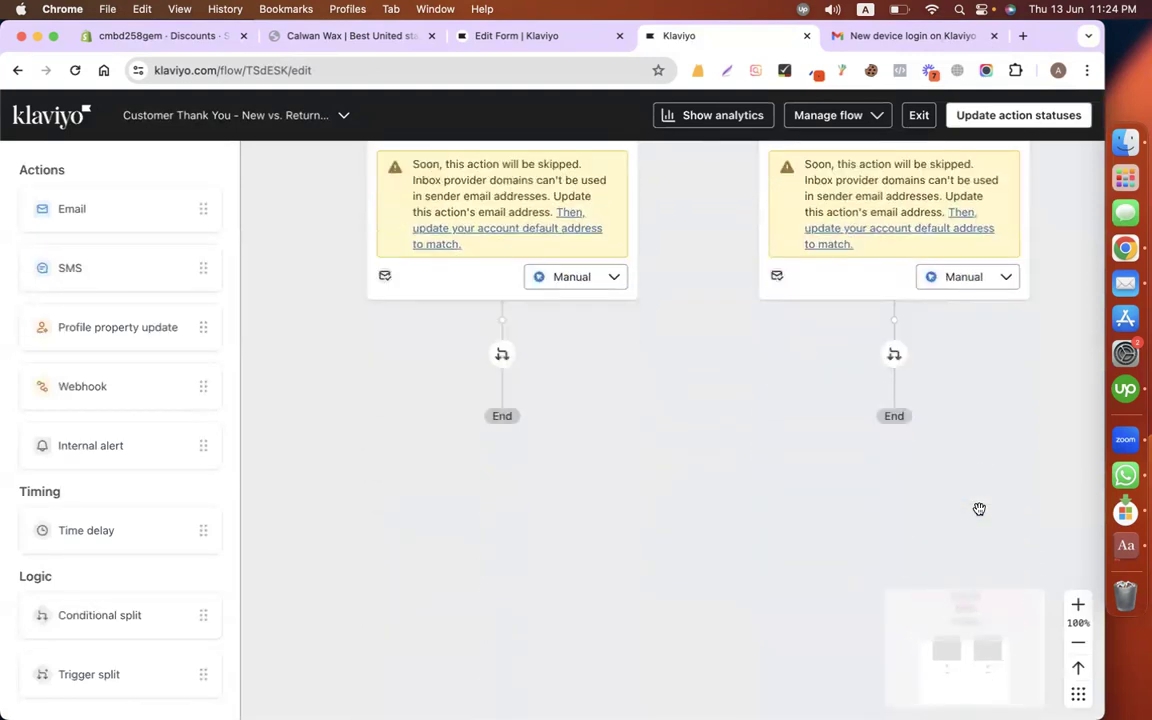
{"action": "scroll", "coordinate": [777, 510], "scroll_direction": "down", "scroll_amount": 9}
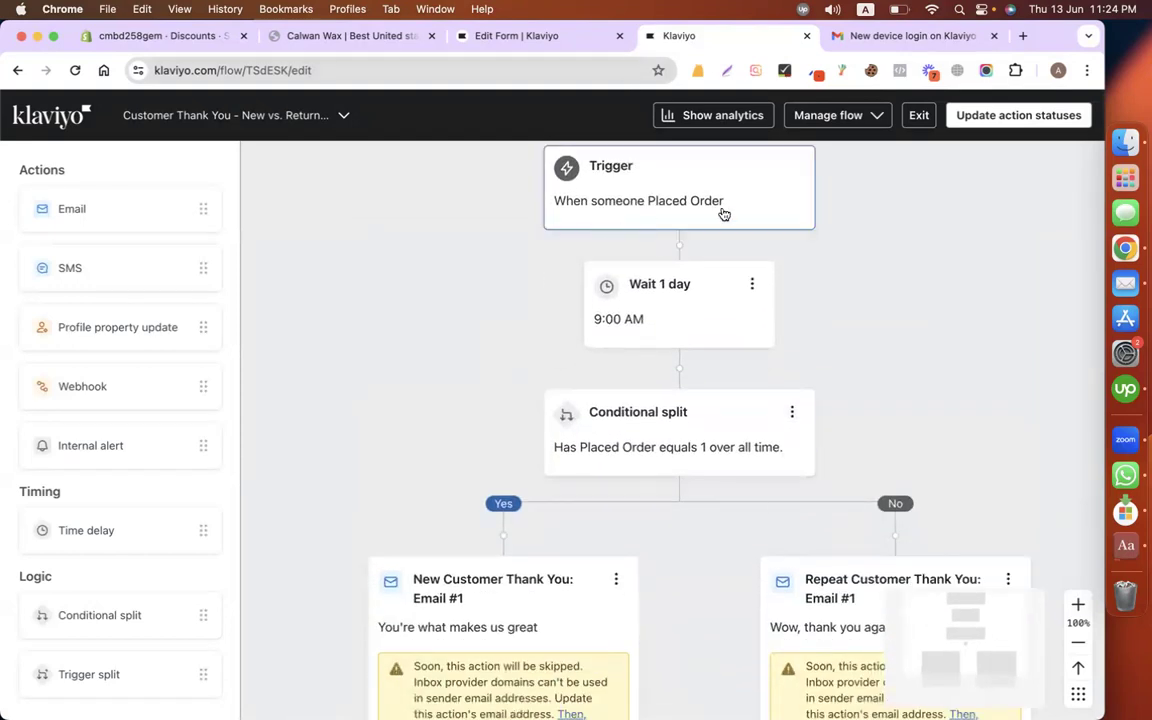
{"action": "scroll", "coordinate": [790, 318], "scroll_direction": "down", "scroll_amount": 1}
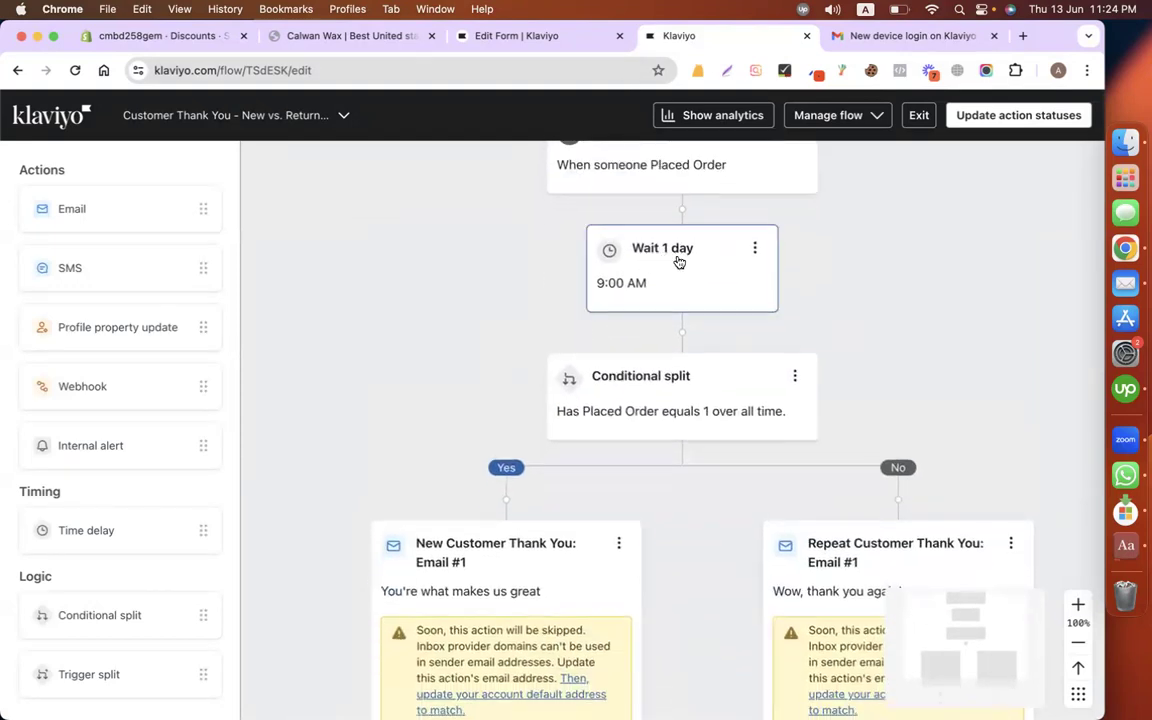
{"action": "scroll", "coordinate": [670, 262], "scroll_direction": "up", "scroll_amount": 1}
{"action": "scroll", "coordinate": [872, 311], "scroll_direction": "up", "scroll_amount": 1}
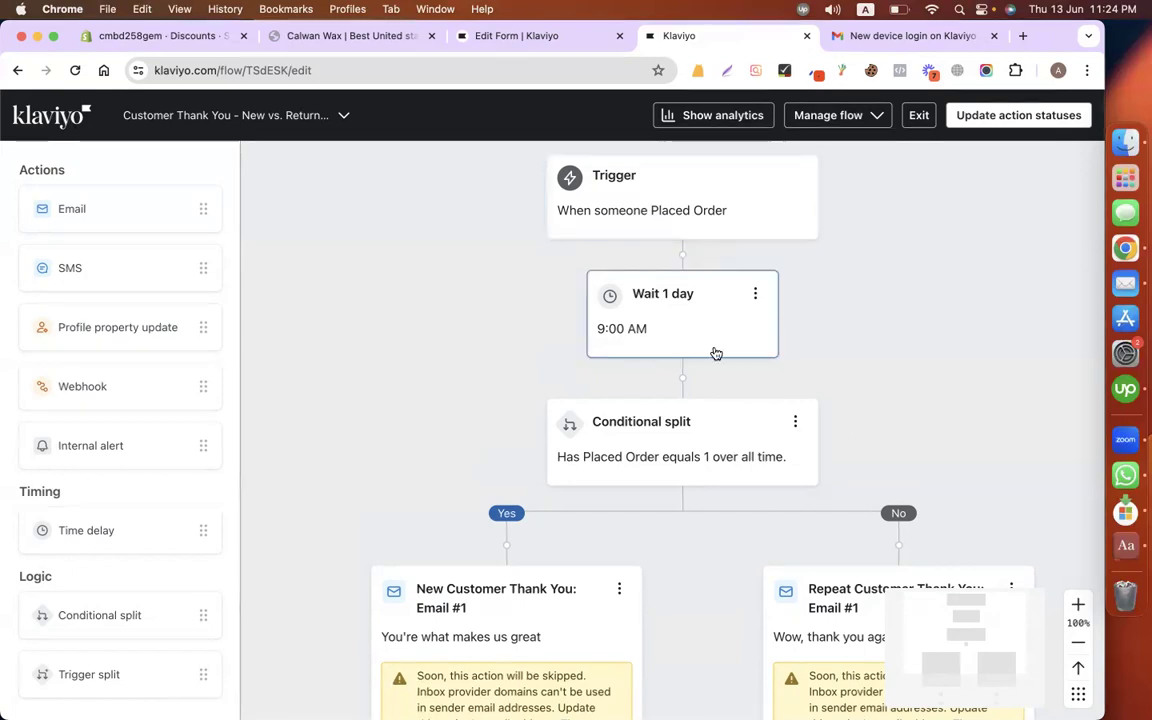
{"action": "scroll", "coordinate": [815, 360], "scroll_direction": "down", "scroll_amount": 1}
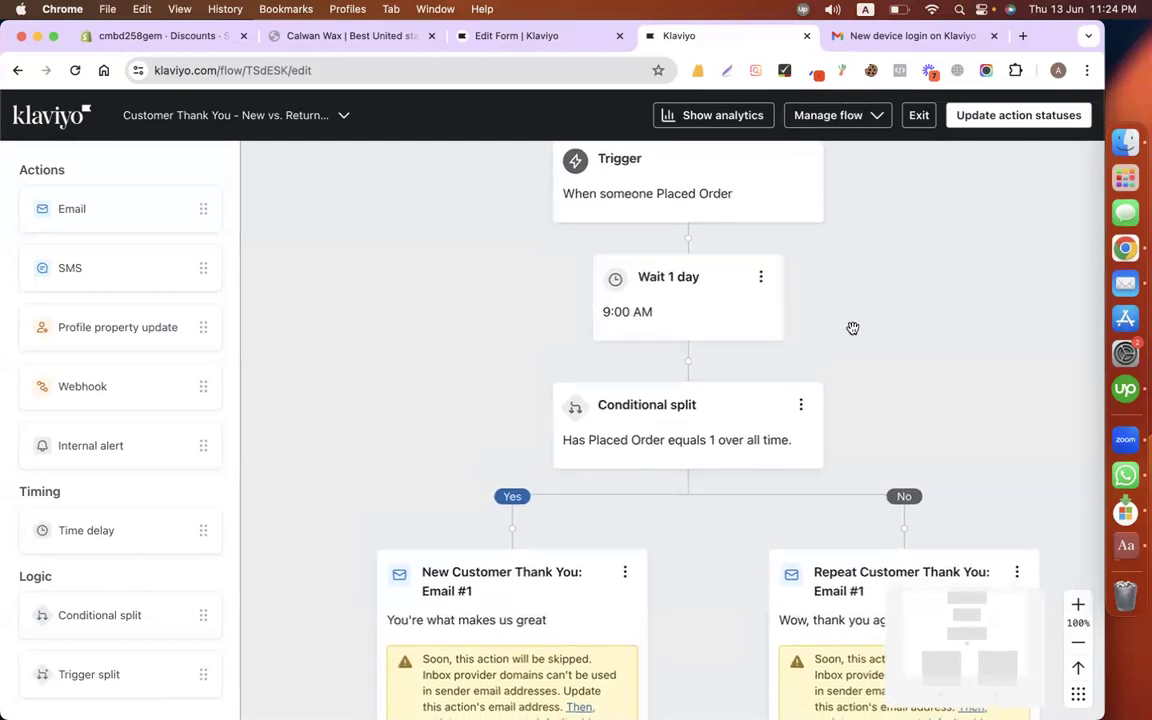
{"action": "scroll", "coordinate": [851, 327], "scroll_direction": "down", "scroll_amount": 1}
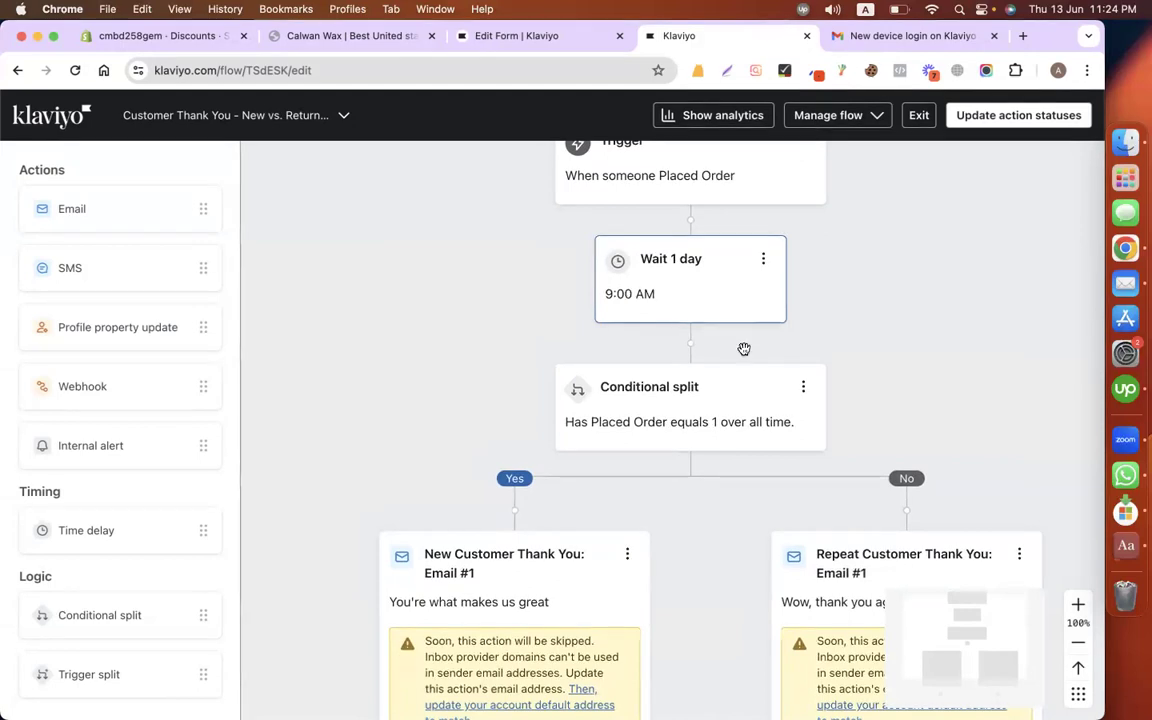
{"action": "scroll", "coordinate": [710, 410], "scroll_direction": "down", "scroll_amount": 2}
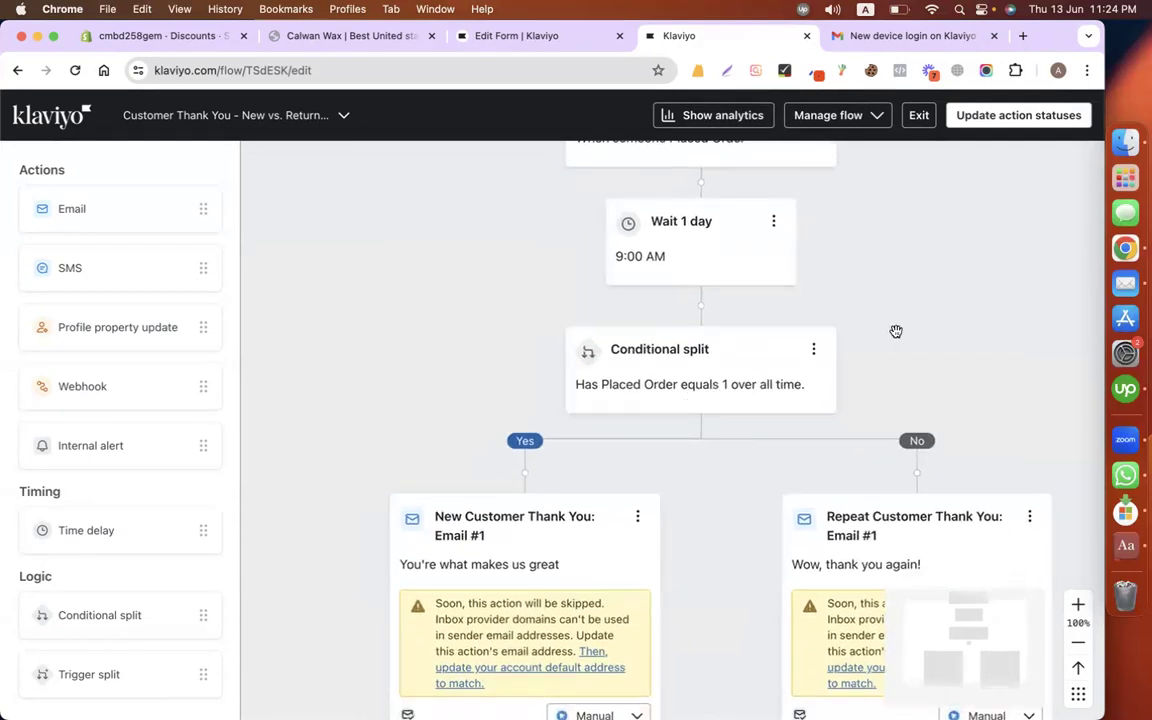
{"action": "scroll", "coordinate": [895, 329], "scroll_direction": "down", "scroll_amount": 3}
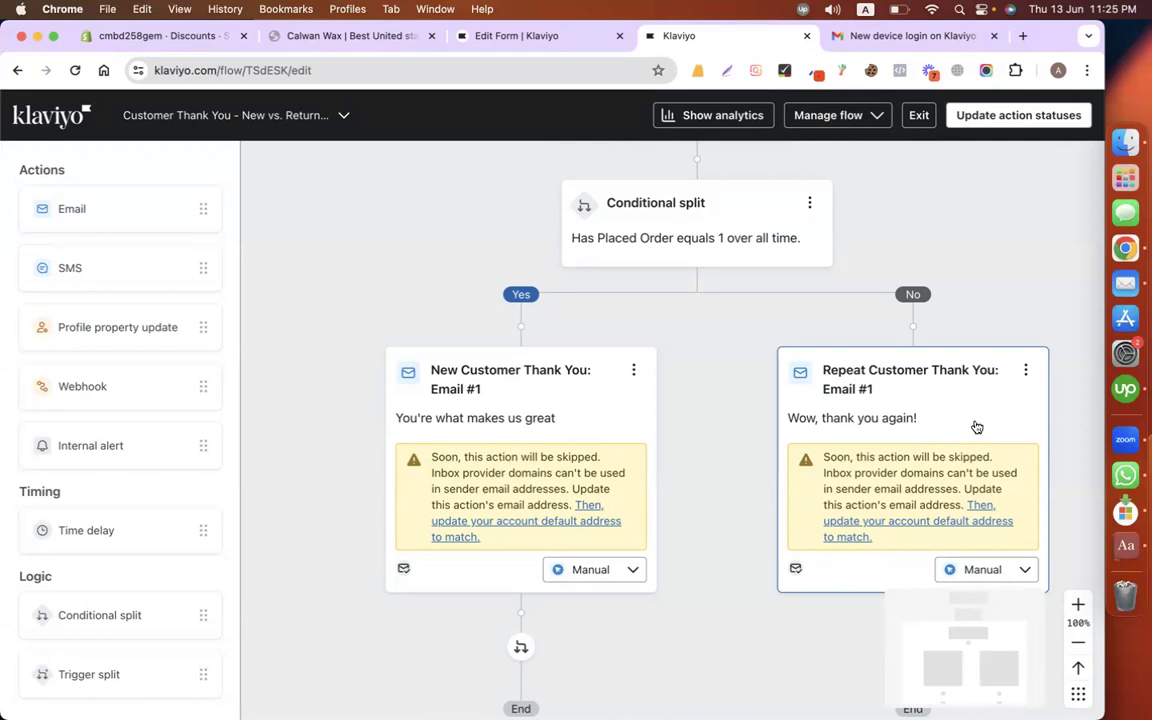
Step: Check the available actions for the Repeat Customer Thank You email, and view the conditional split's details
{"action": "left_click", "coordinate": [1024, 372]}
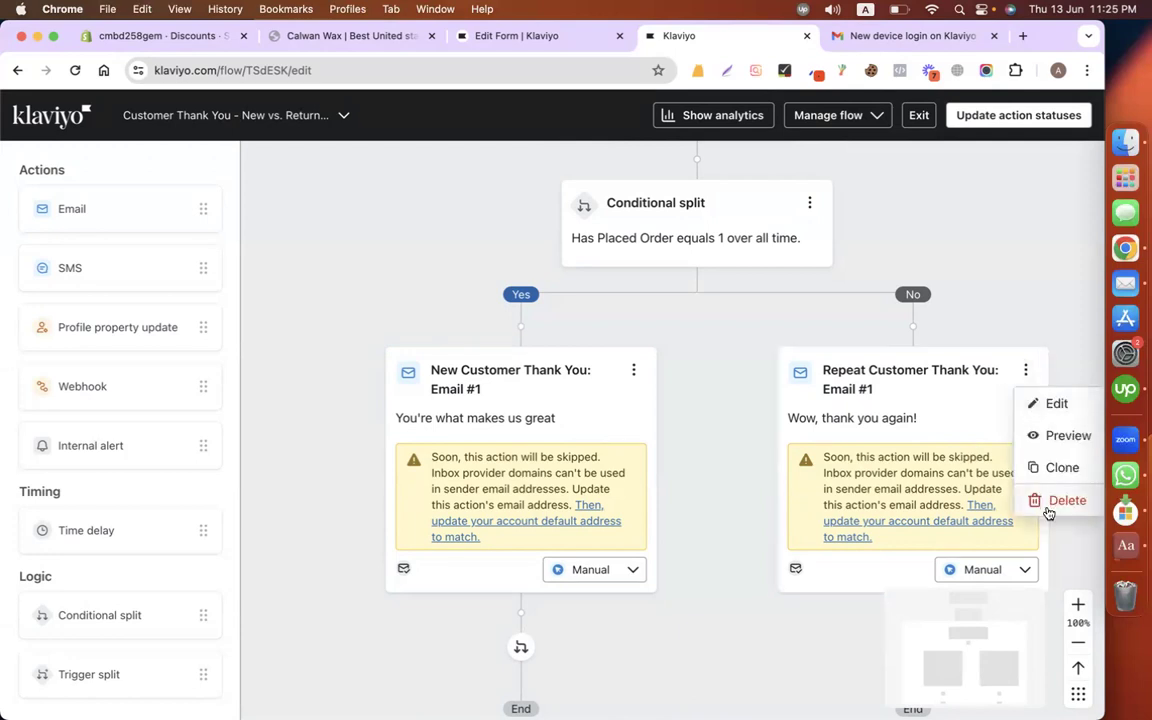
{"action": "left_click", "coordinate": [1012, 370]}
{"action": "scroll", "coordinate": [960, 310], "scroll_direction": "up", "scroll_amount": 2}
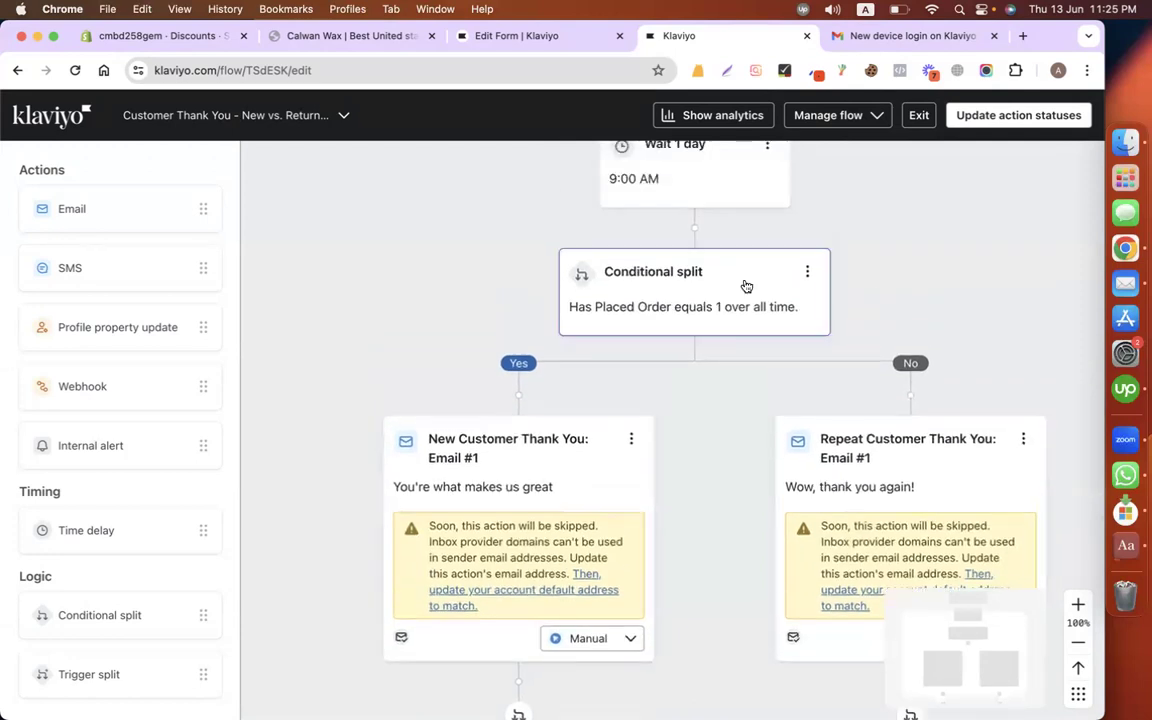
{"action": "left_click", "coordinate": [686, 302]}
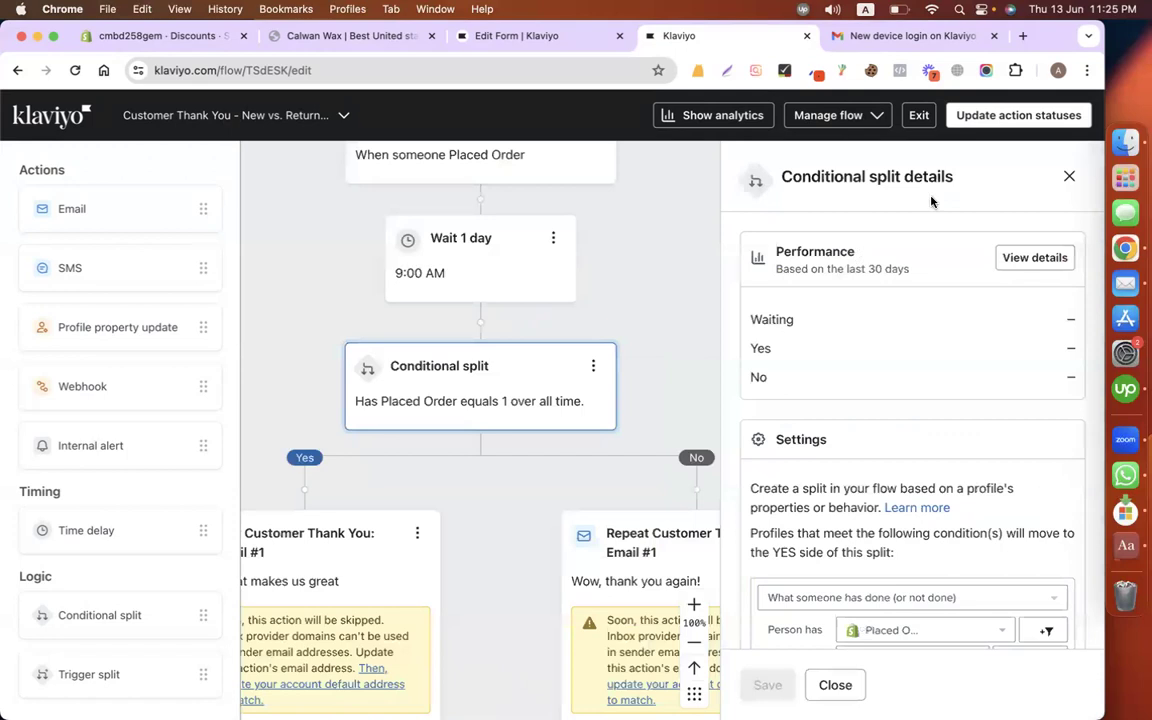
{"action": "left_click", "coordinate": [1068, 176]}
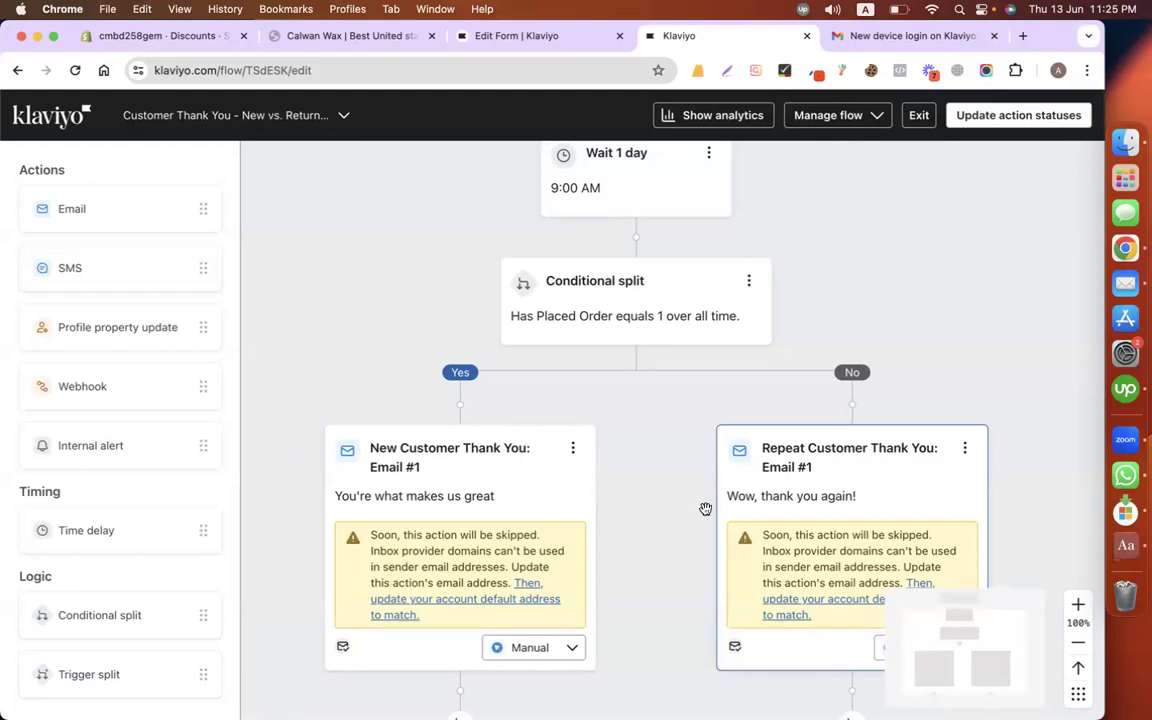
Step: Set the subject line of New Customer Thank You: Email #1 to "Thanks for your first order!"
{"action": "scroll", "coordinate": [704, 506], "scroll_direction": "down", "scroll_amount": 3}
{"action": "left_click", "coordinate": [538, 422]}
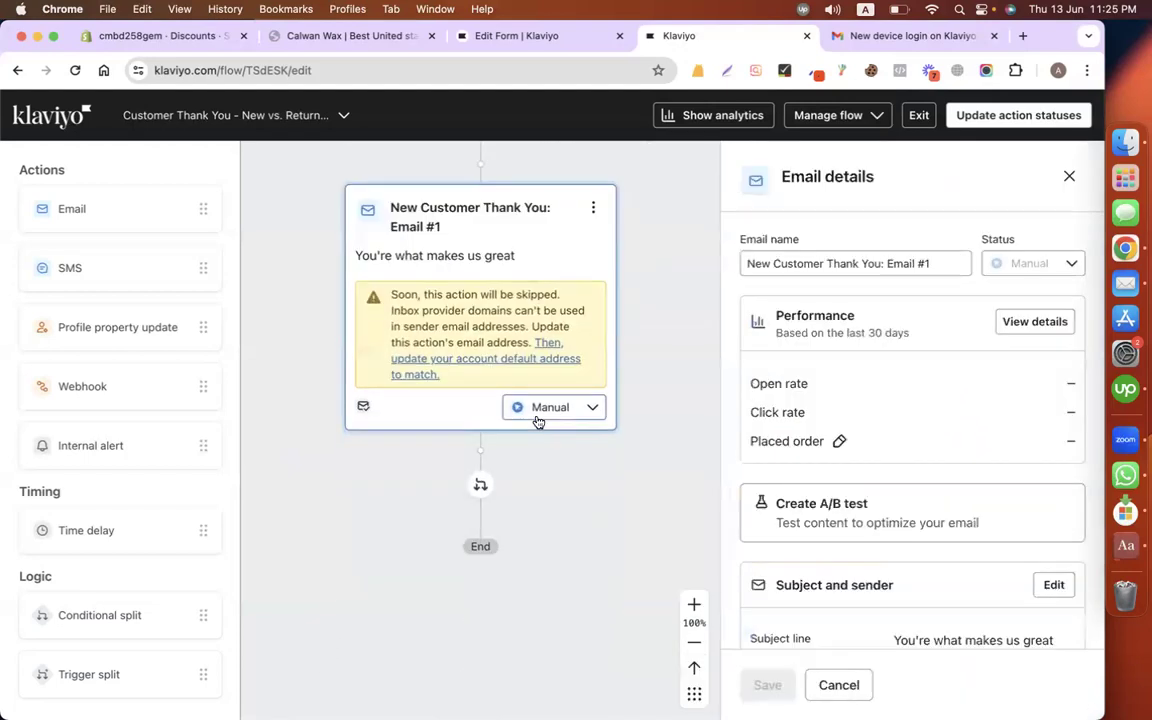
{"action": "triple_click", "coordinate": [846, 263]}
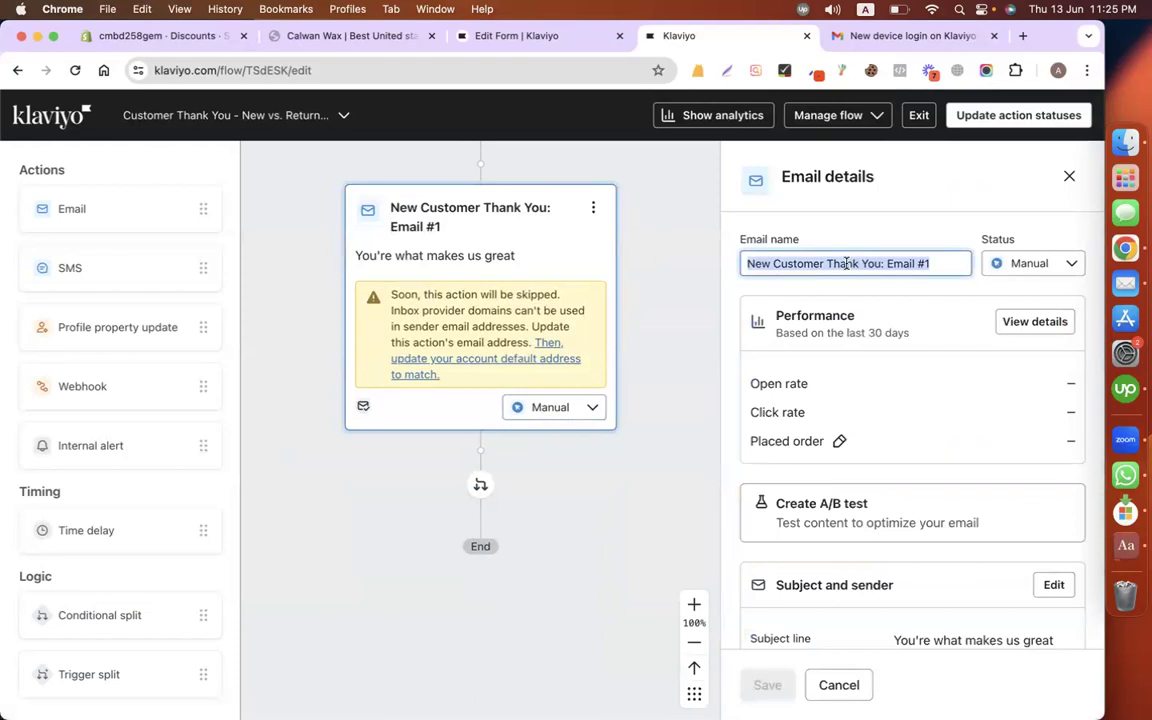
{"action": "scroll", "coordinate": [918, 406], "scroll_direction": "down", "scroll_amount": 5}
{"action": "scroll", "coordinate": [918, 404], "scroll_direction": "up", "scroll_amount": 2}
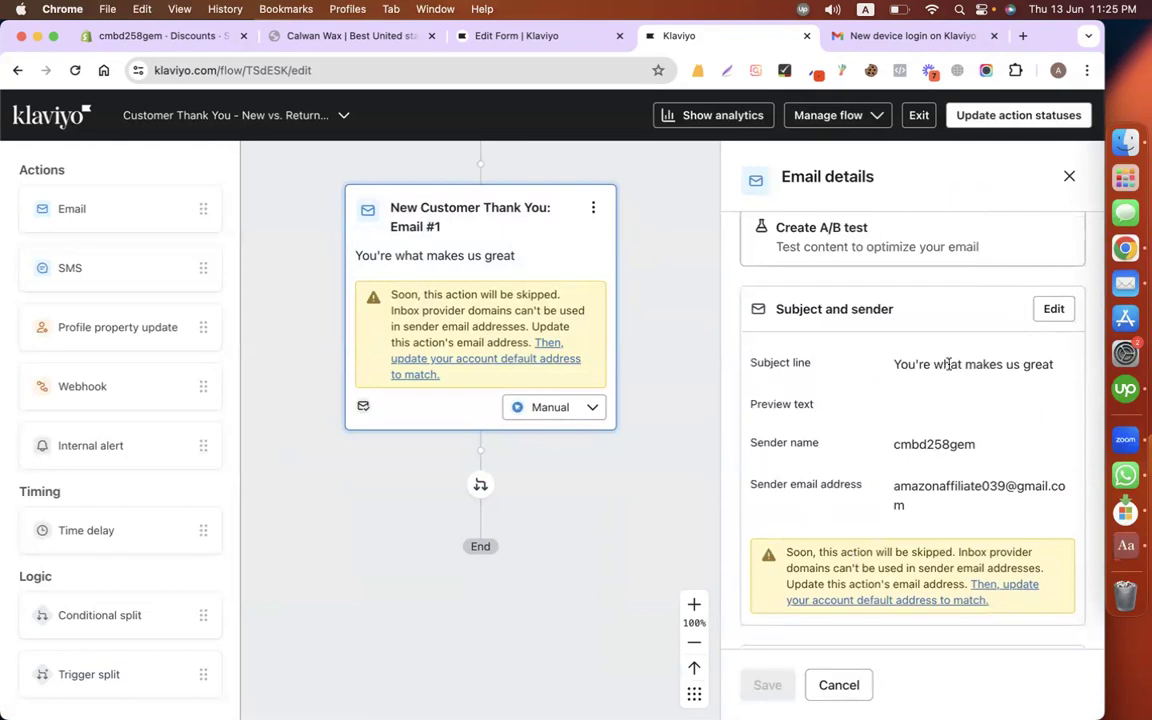
{"action": "left_click_drag", "start_coordinate": [904, 366], "coordinate": [1041, 366]}
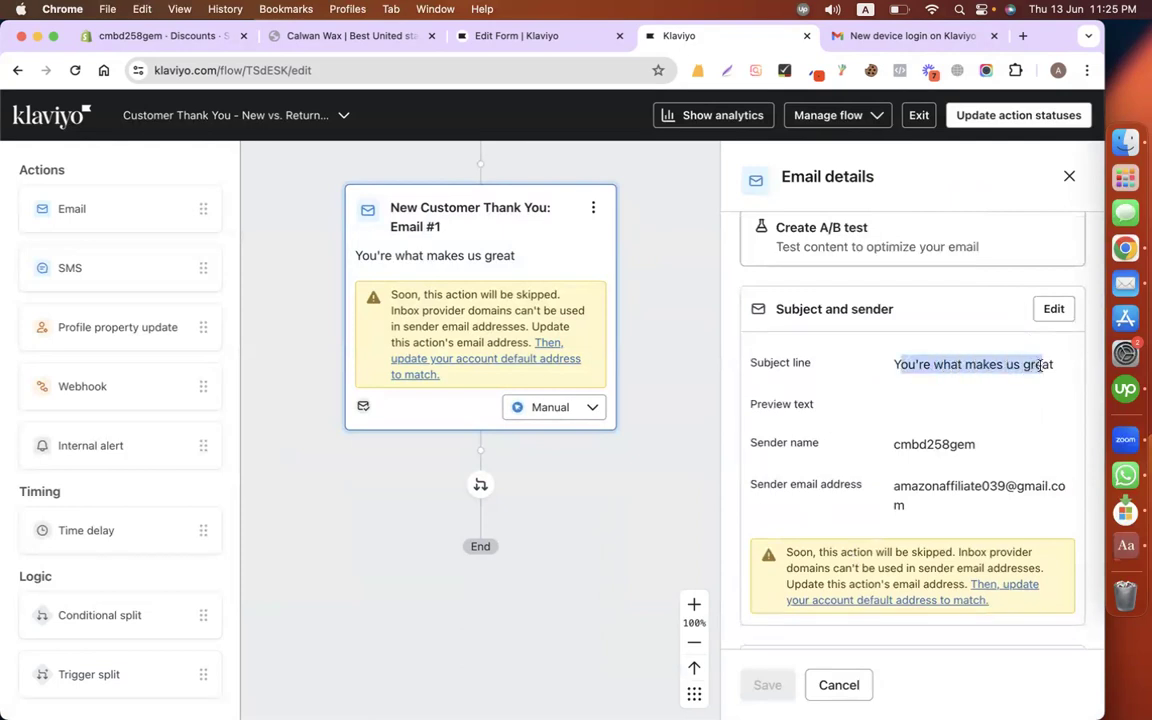
{"action": "left_click", "coordinate": [1053, 309]}
{"action": "triple_click", "coordinate": [866, 286]}
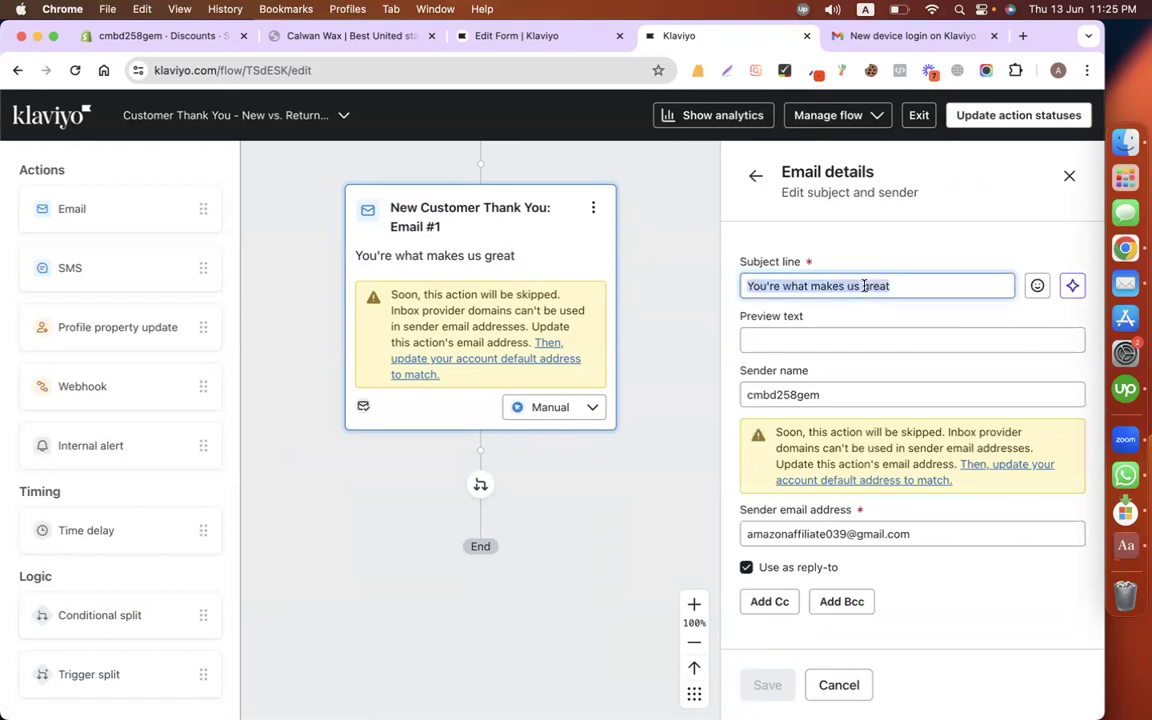
{"action": "type", "text": "Thanks for"}
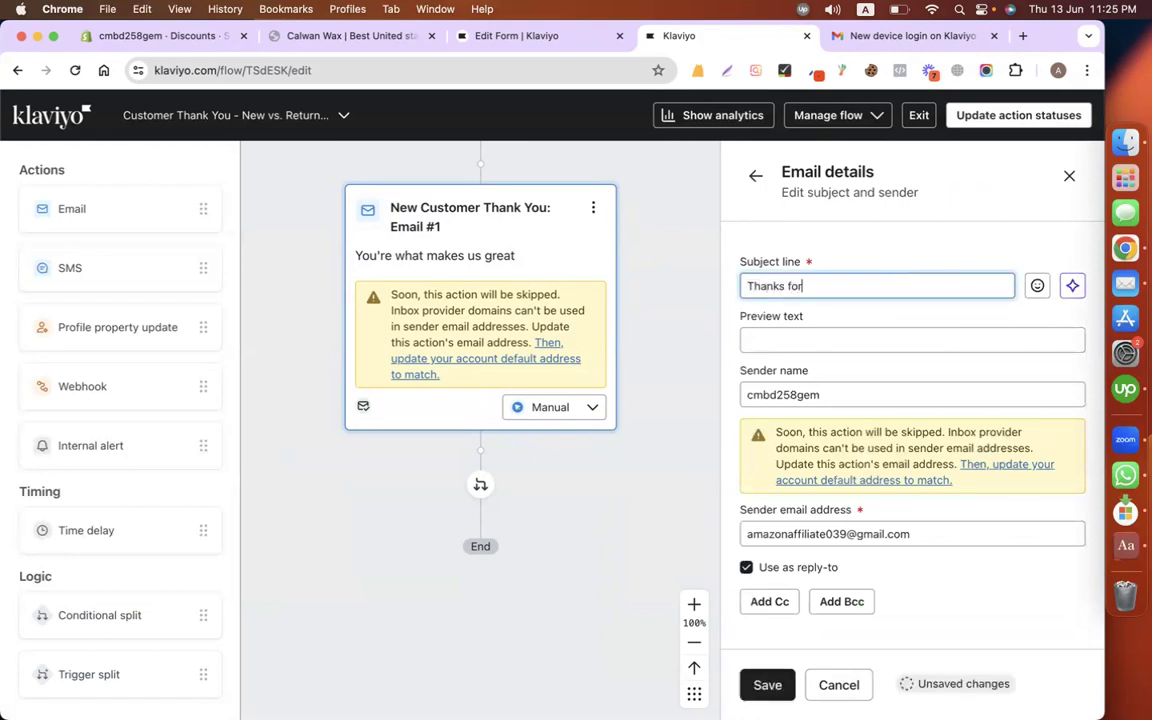
{"action": "type", "text": " your first order!"}
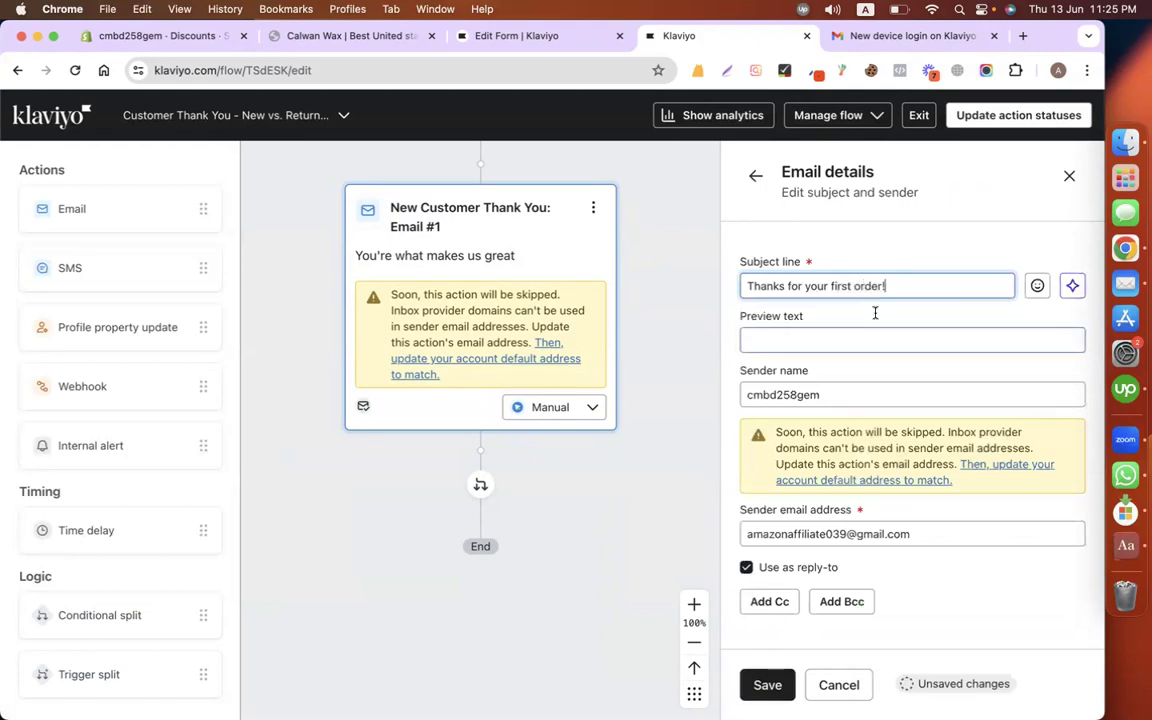
Step: Set the email's sender name to "CalwanWax Co." and save the subject and sender settings
{"action": "double_click", "coordinate": [803, 395]}
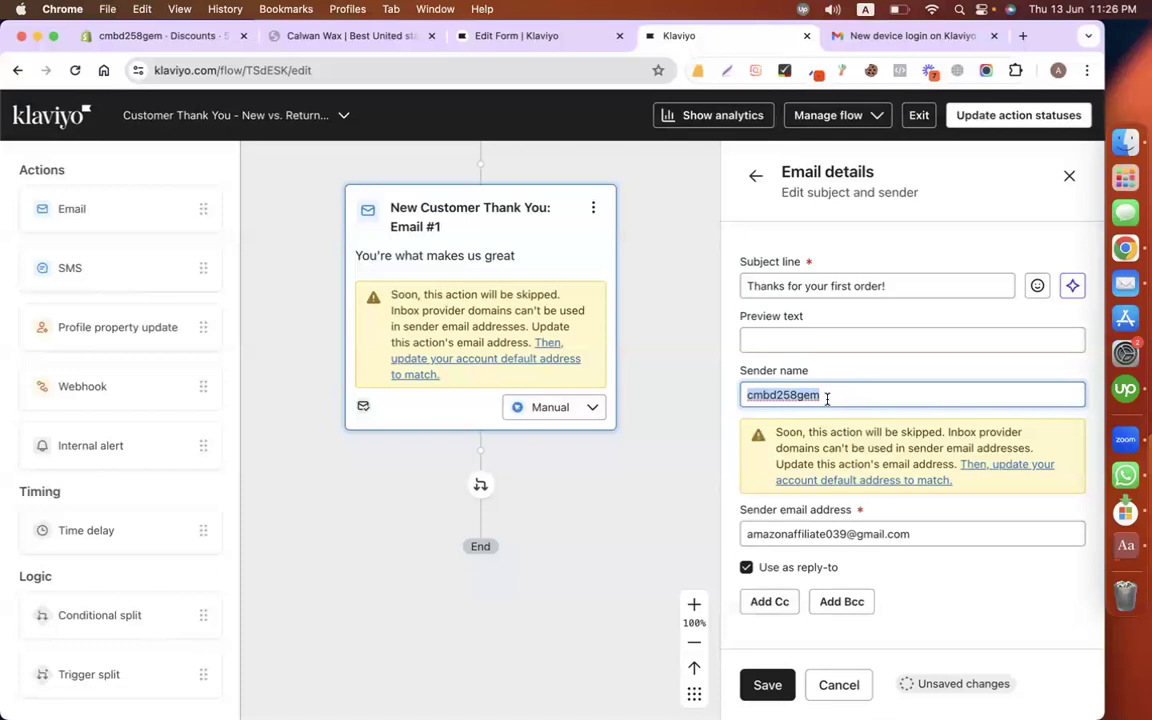
{"action": "type", "text": "Ca"}
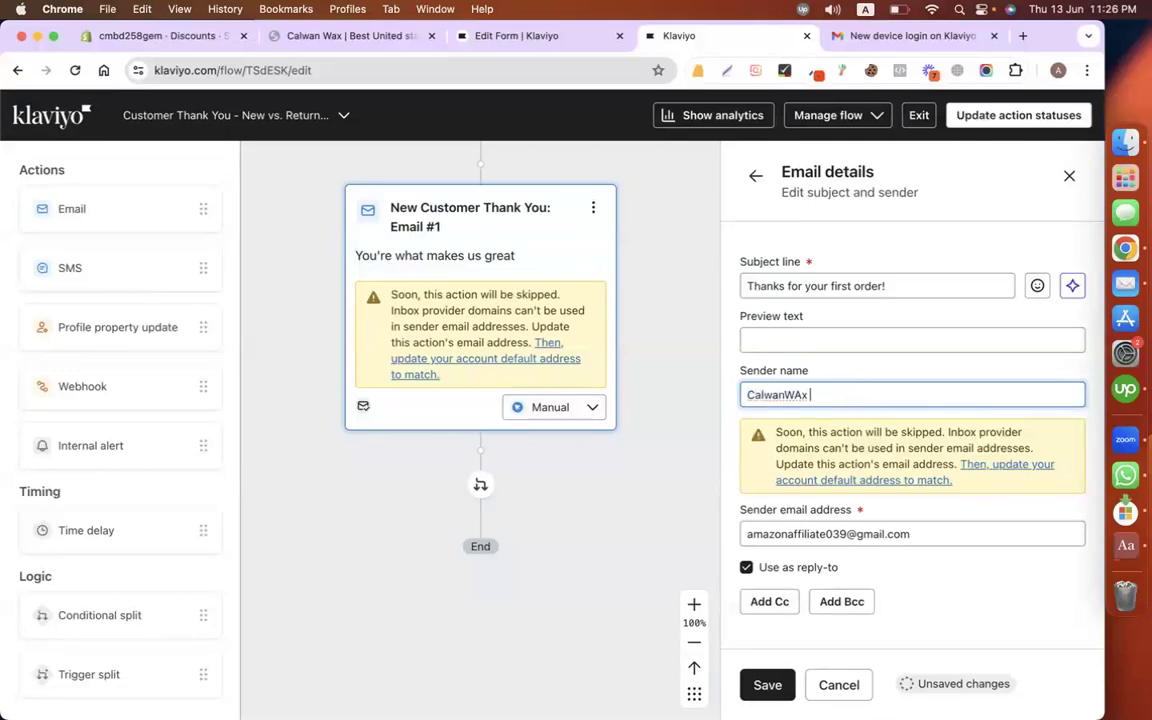
{"action": "type", "text": "lwanWax Co."}
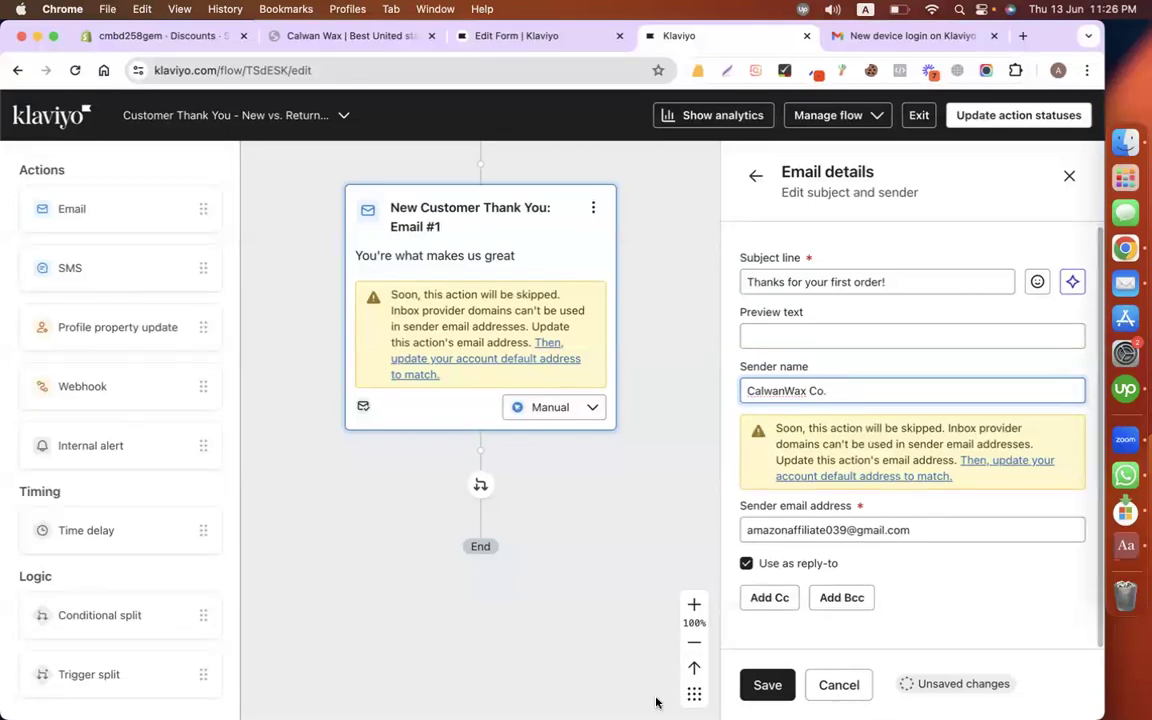
{"action": "left_click", "coordinate": [785, 686]}
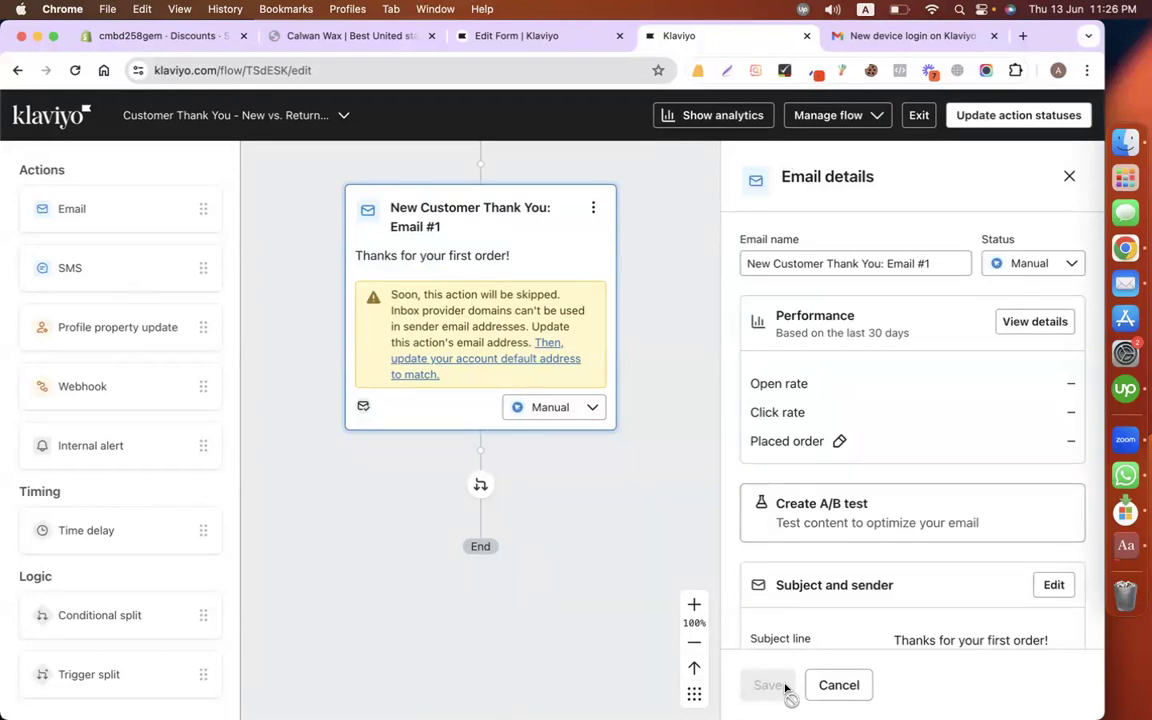
Step: Open the New Customer Thank You email's template for editing and view its header bar and "Thank you." heading blocks
{"action": "scroll", "coordinate": [830, 578], "scroll_direction": "down", "scroll_amount": 10}
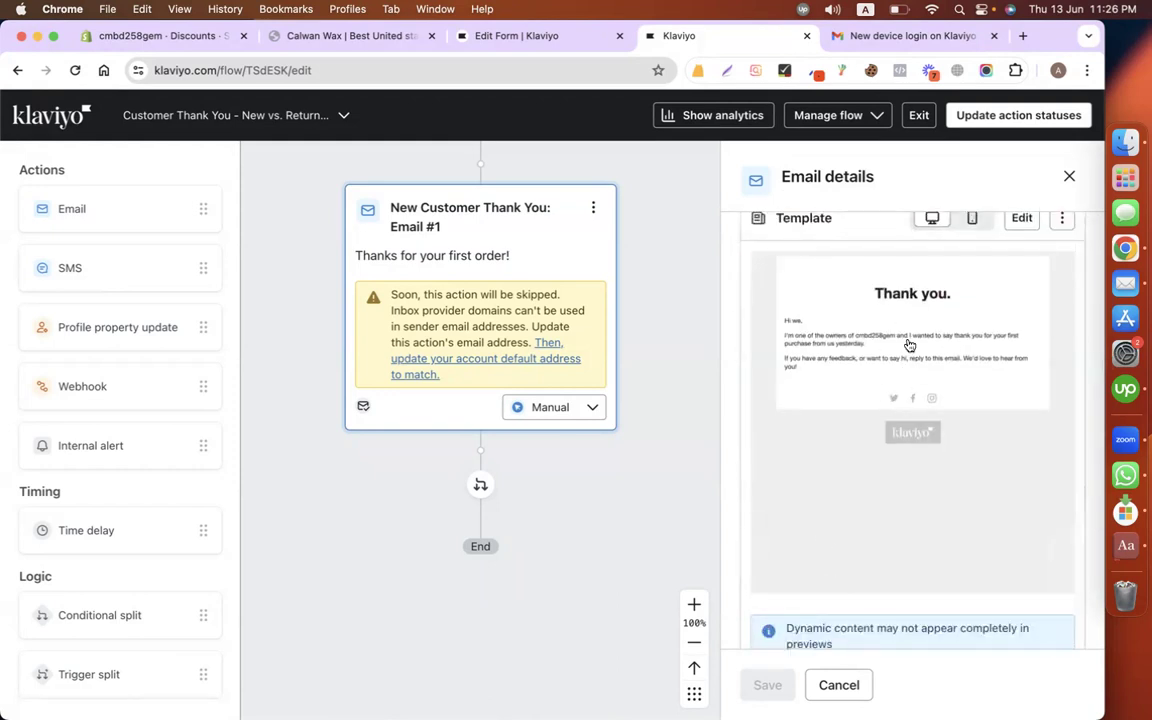
{"action": "scroll", "coordinate": [909, 345], "scroll_direction": "up", "scroll_amount": 2}
{"action": "scroll", "coordinate": [909, 345], "scroll_direction": "up", "scroll_amount": 3}
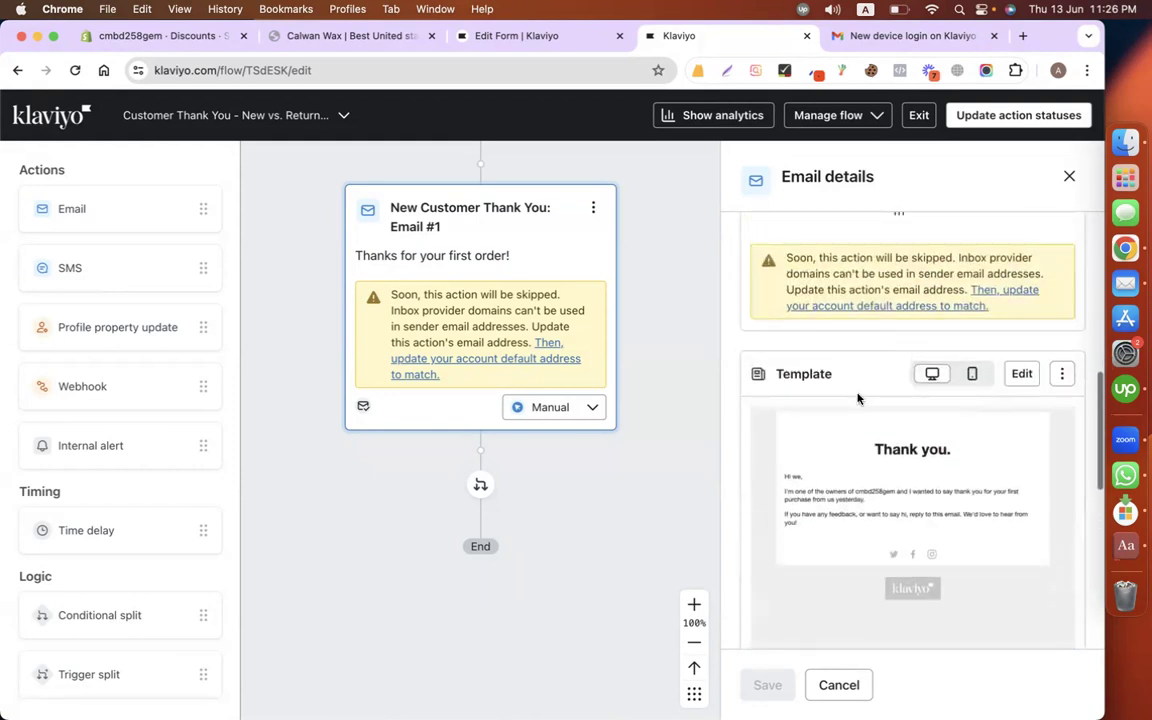
{"action": "left_click", "coordinate": [1022, 375]}
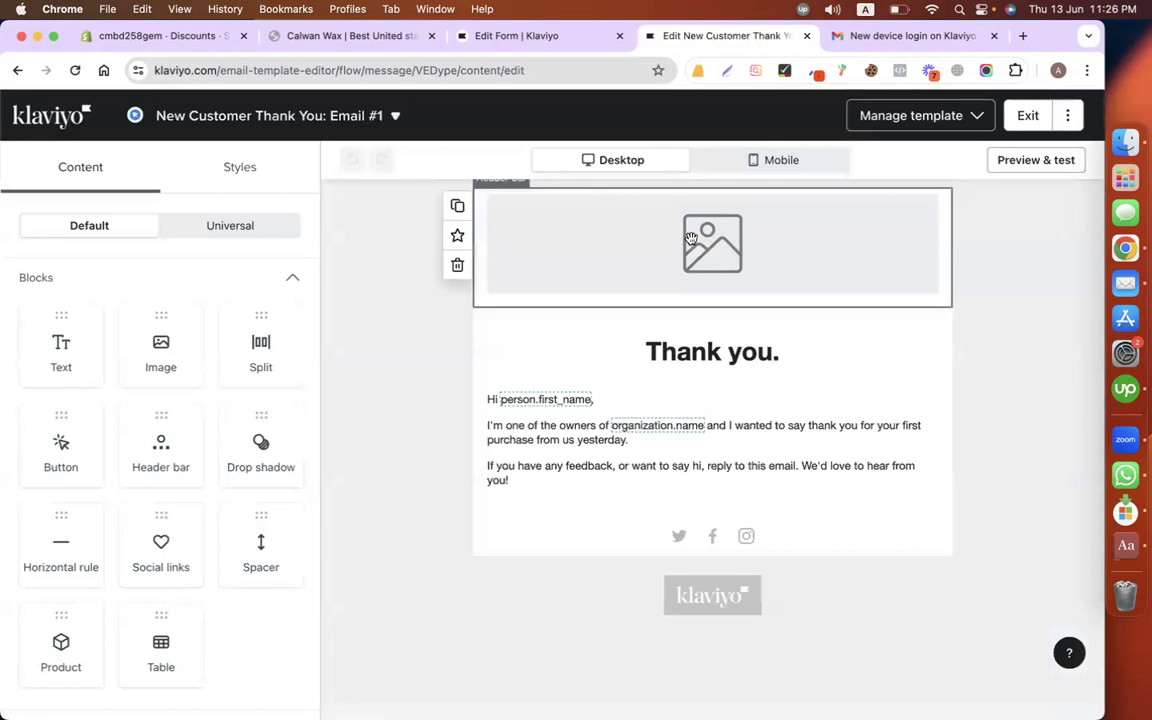
{"action": "left_click", "coordinate": [725, 245]}
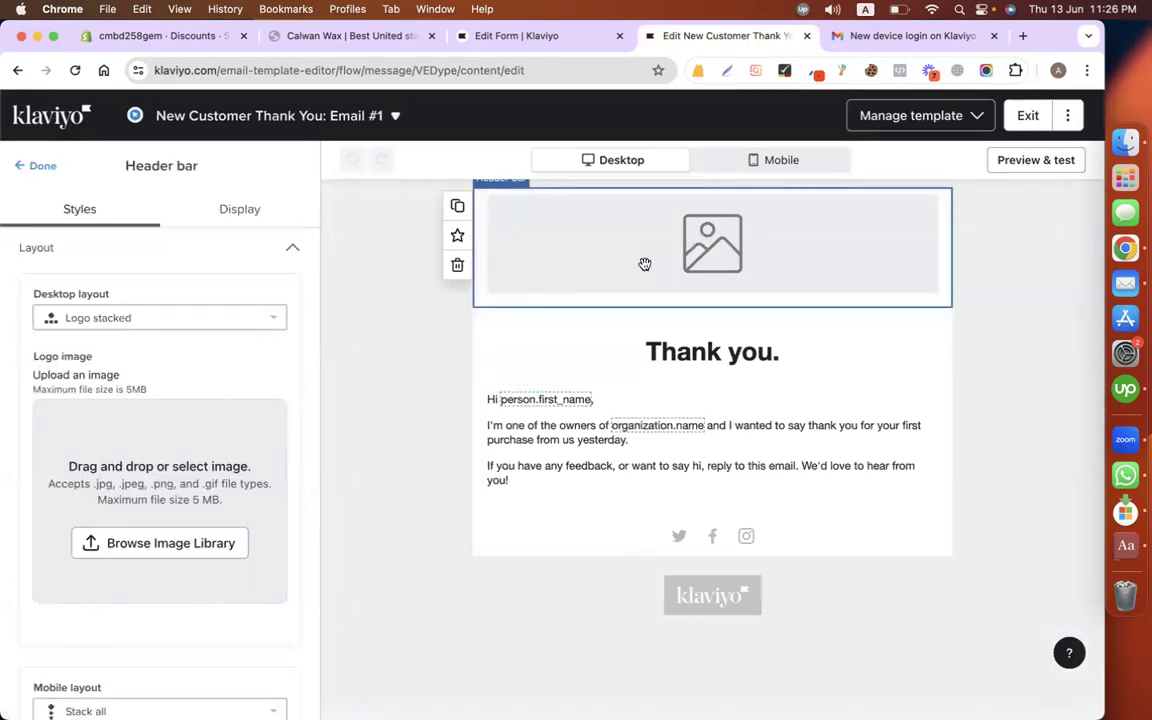
{"action": "left_click", "coordinate": [692, 337]}
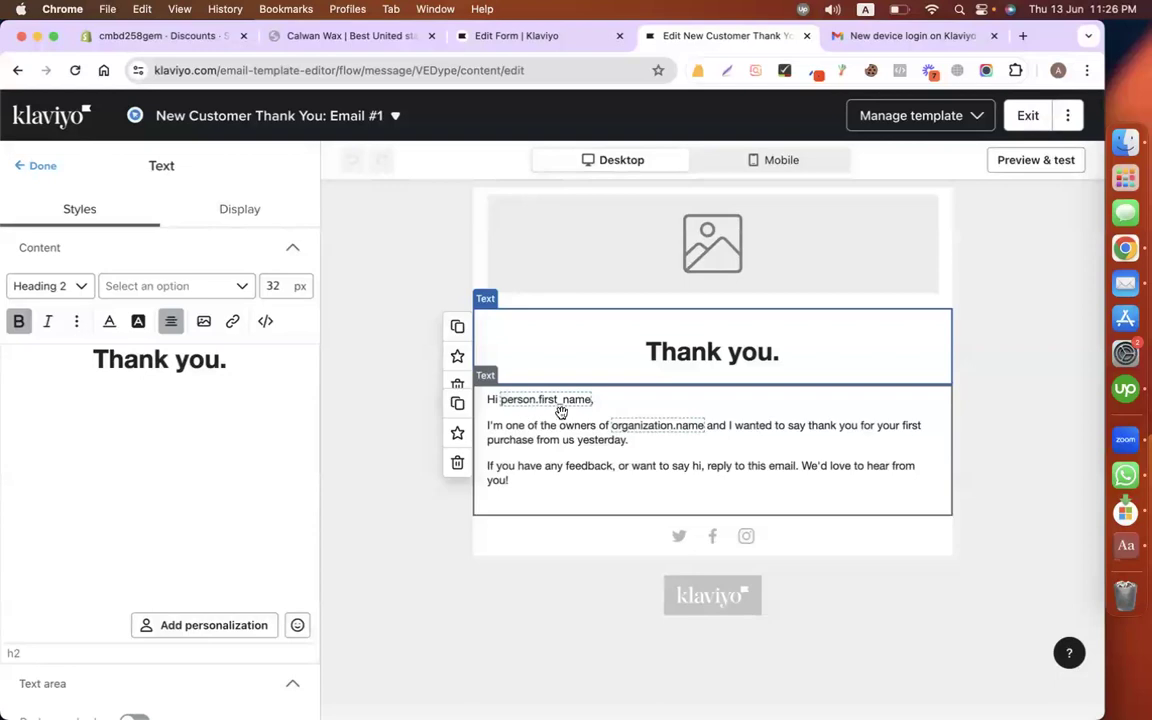
Step: Replace the body text's paragraph below the greeting with "Lovely to have you as our first customer."
{"action": "left_click", "coordinate": [519, 437]}
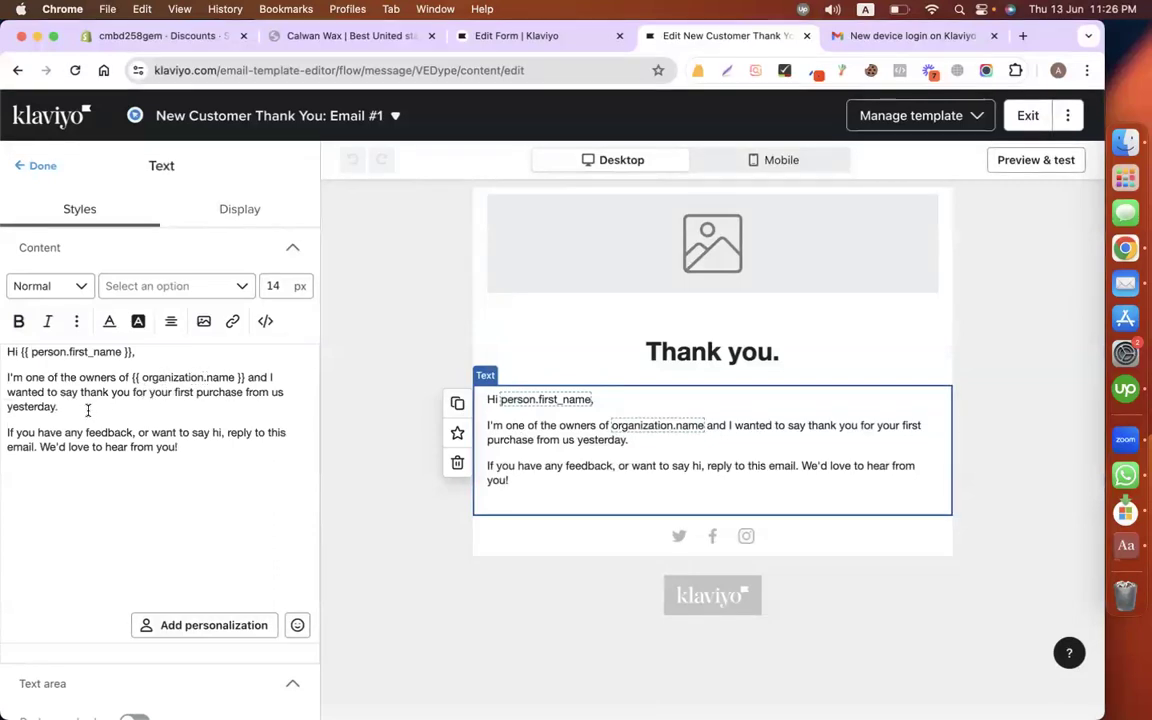
{"action": "left_click_drag", "start_coordinate": [66, 407], "coordinate": [9, 373]}
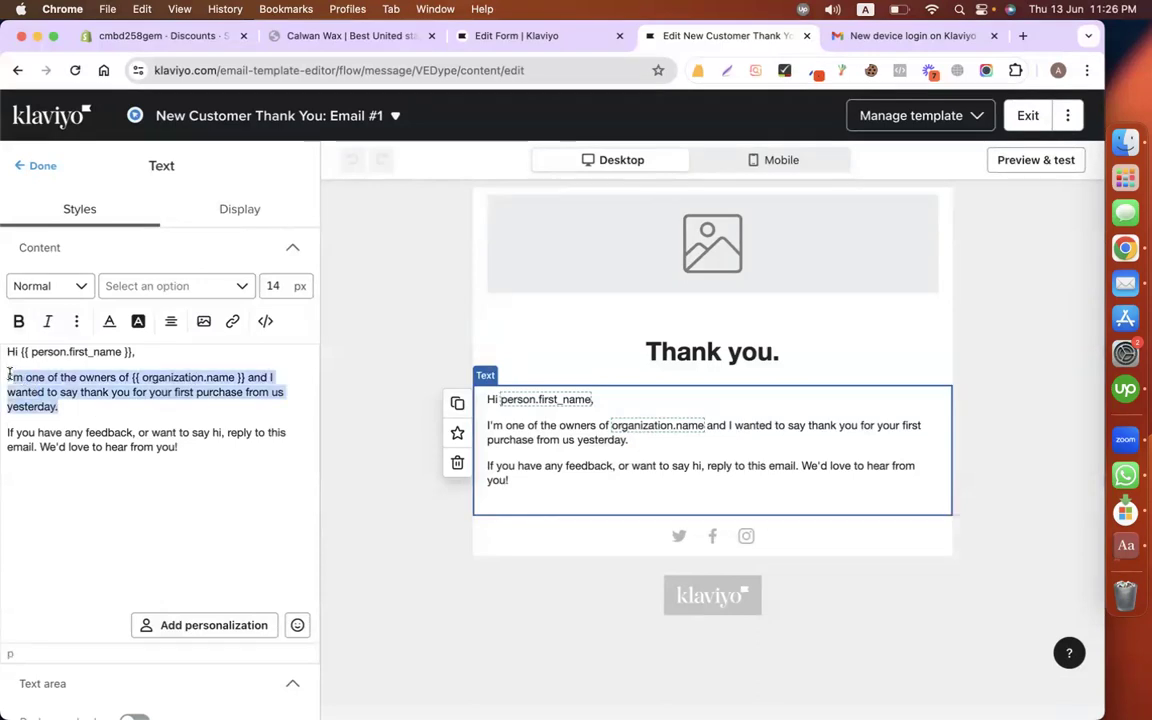
{"action": "type", "text": "Love"}
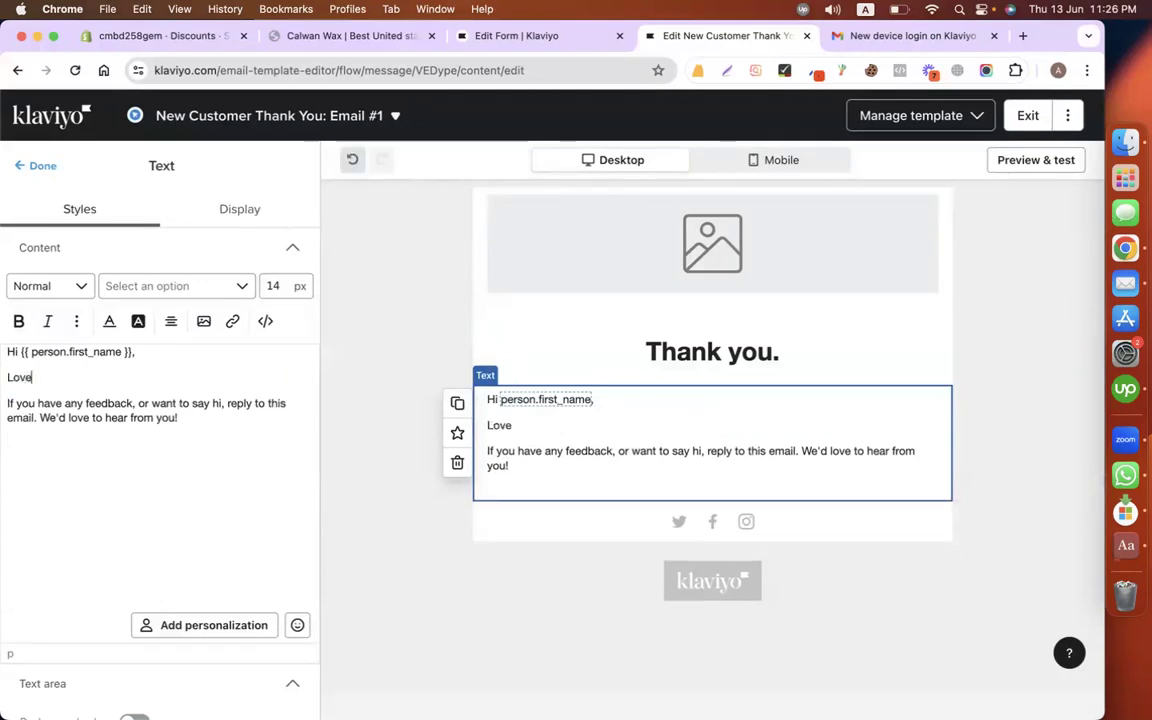
{"action": "type", "text": "ly to have you as ou"}
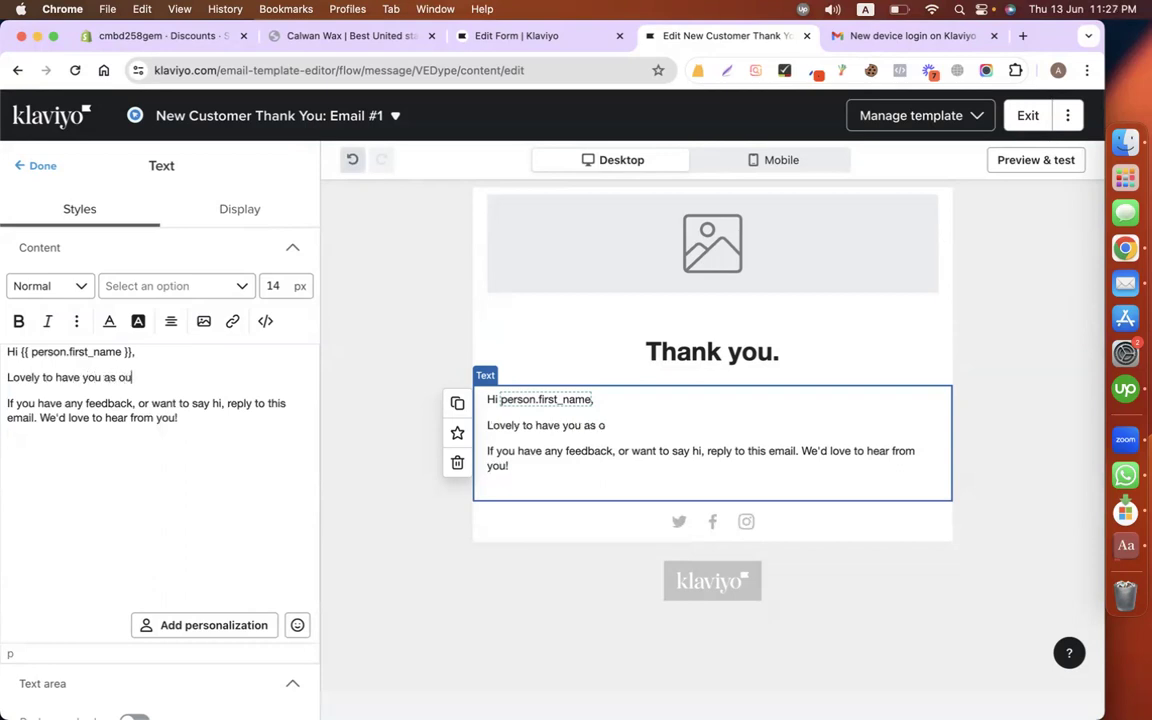
{"action": "type", "text": "r first customer"}
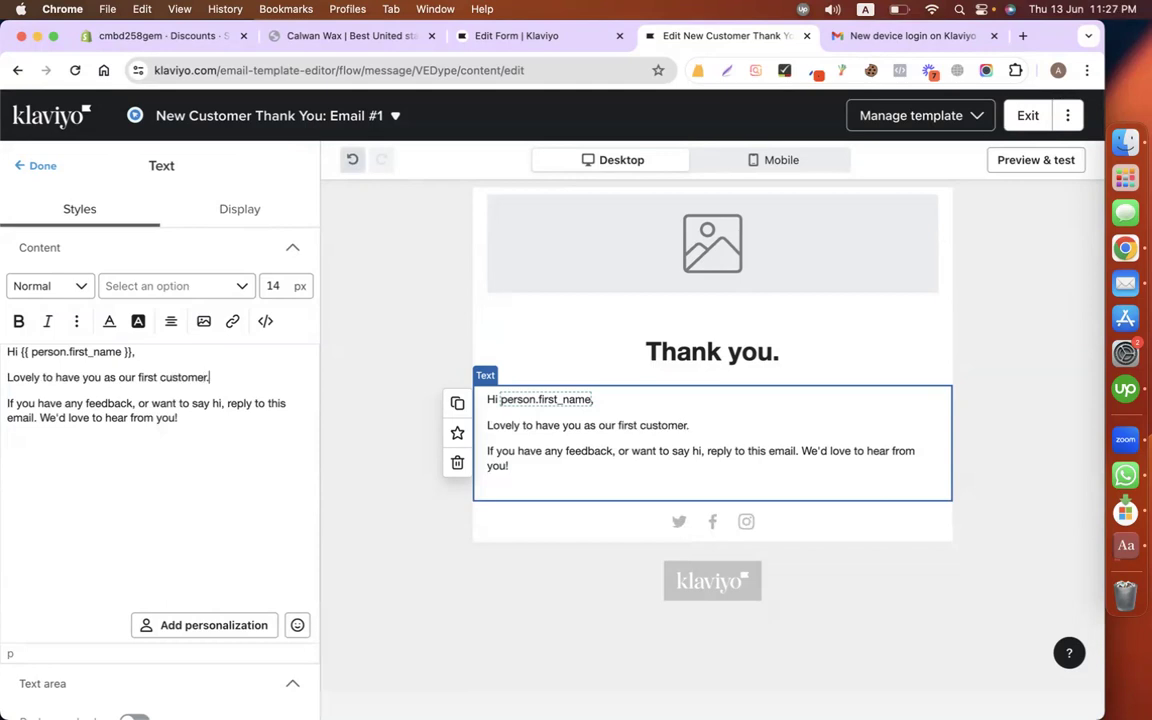
{"action": "type", "text": "."}
Step: Remove the phrase "or want to say hi," from the feedback sentence in the body text
{"action": "left_click_drag", "start_coordinate": [83, 404], "coordinate": [227, 397]}
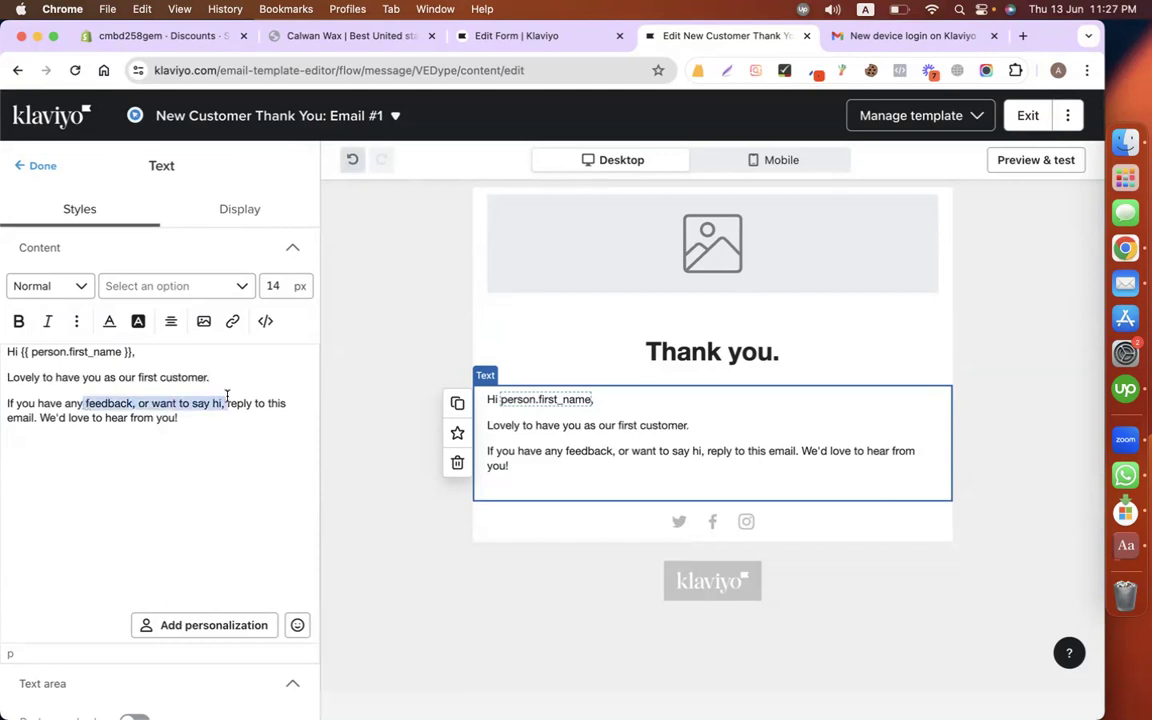
{"action": "left_click", "coordinate": [227, 402]}
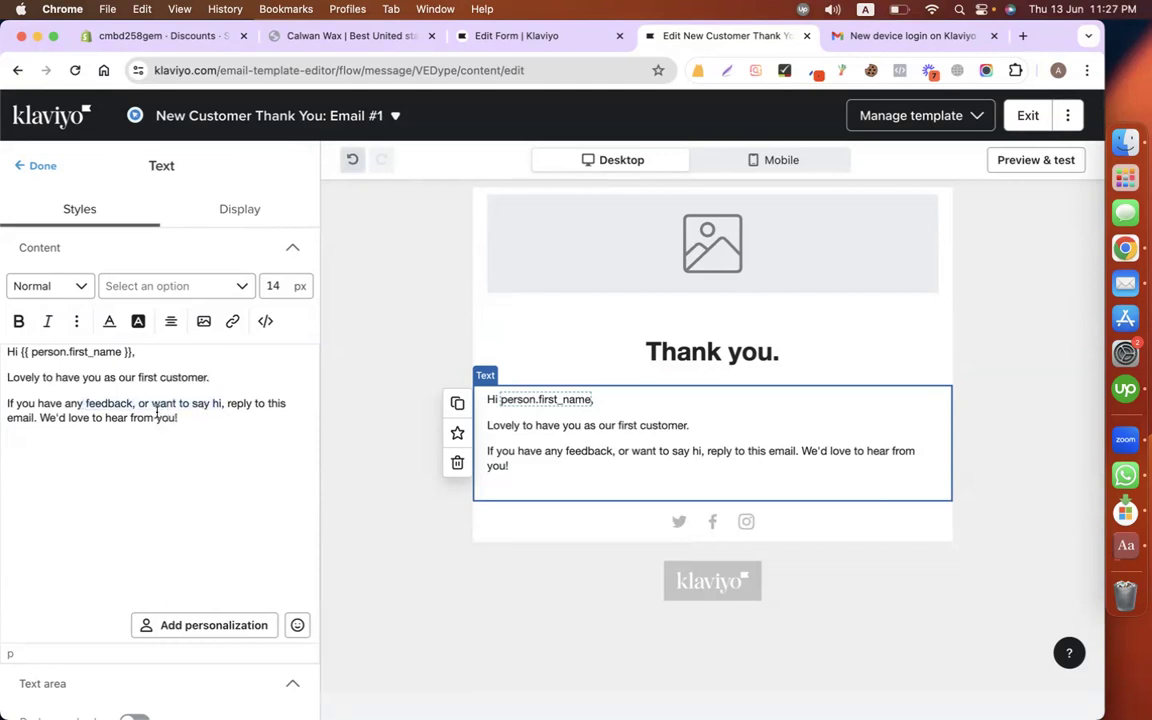
{"action": "left_click_drag", "start_coordinate": [137, 404], "coordinate": [226, 403]}
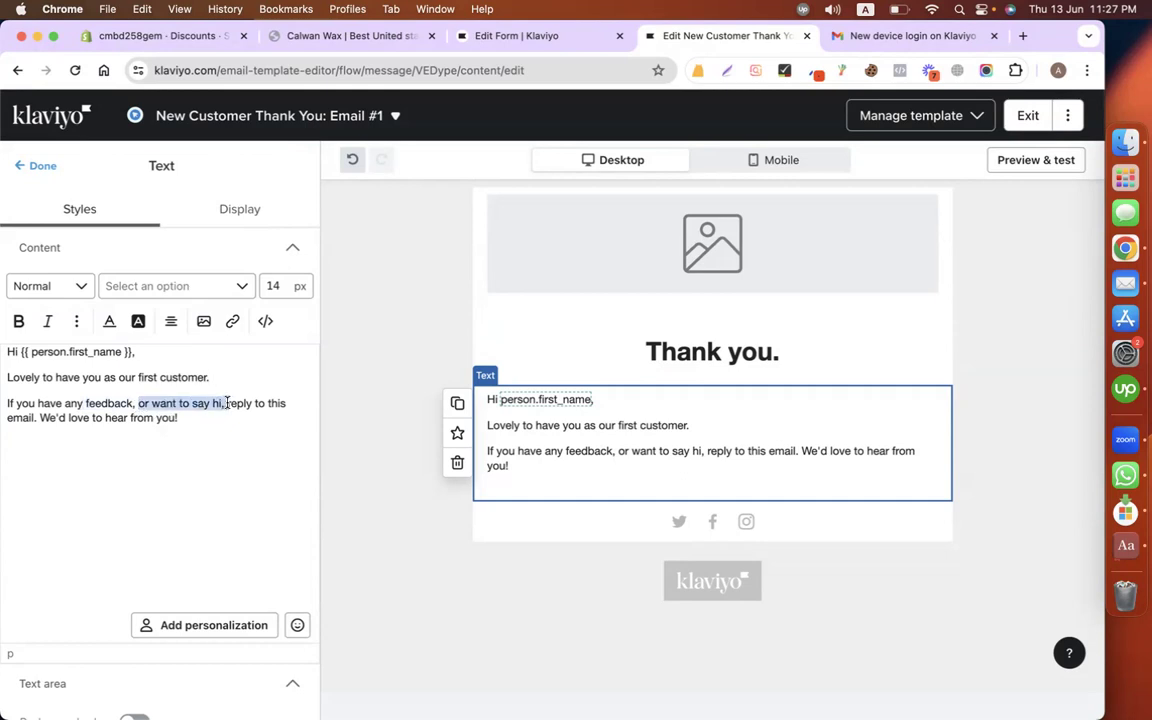
{"action": "key", "text": "BackSpace"}
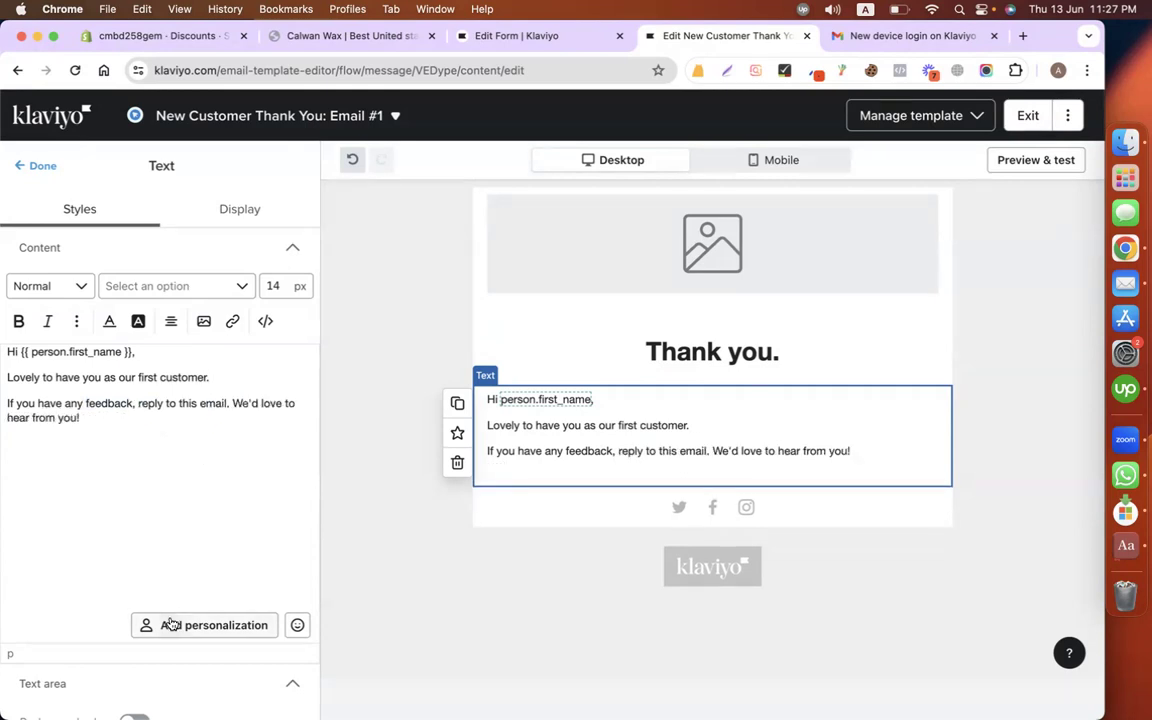
{"action": "scroll", "coordinate": [195, 501], "scroll_direction": "down", "scroll_amount": 5}
{"action": "scroll", "coordinate": [197, 504], "scroll_direction": "up", "scroll_amount": 5}
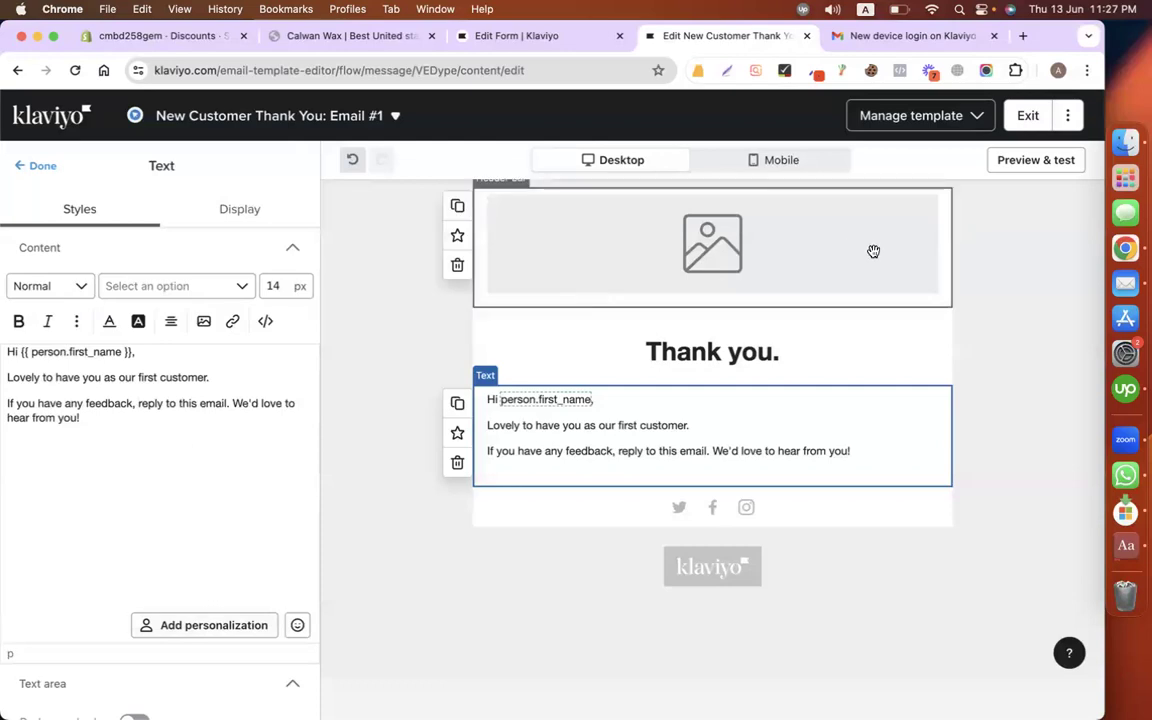
{"action": "scroll", "coordinate": [160, 496], "scroll_direction": "down", "scroll_amount": 5}
{"action": "scroll", "coordinate": [160, 496], "scroll_direction": "up", "scroll_amount": 5}
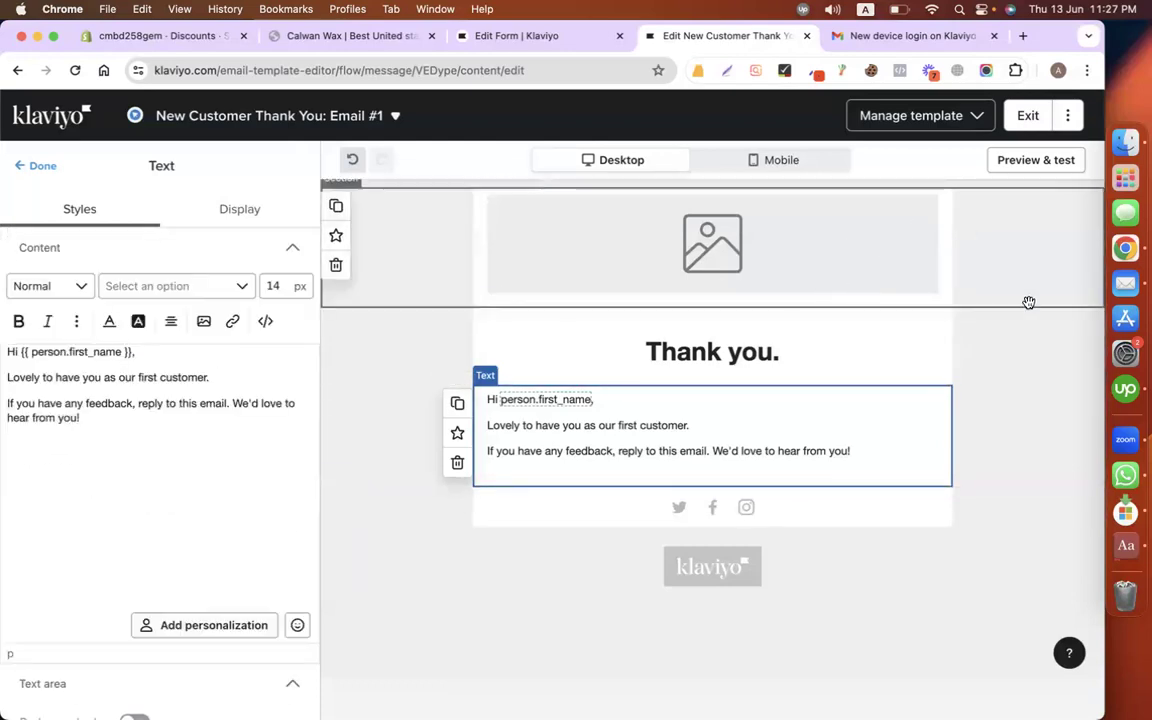
Step: Try to exit the template editor, stay on the page instead, and check the email's mobile and desktop views
{"action": "left_click", "coordinate": [1028, 115]}
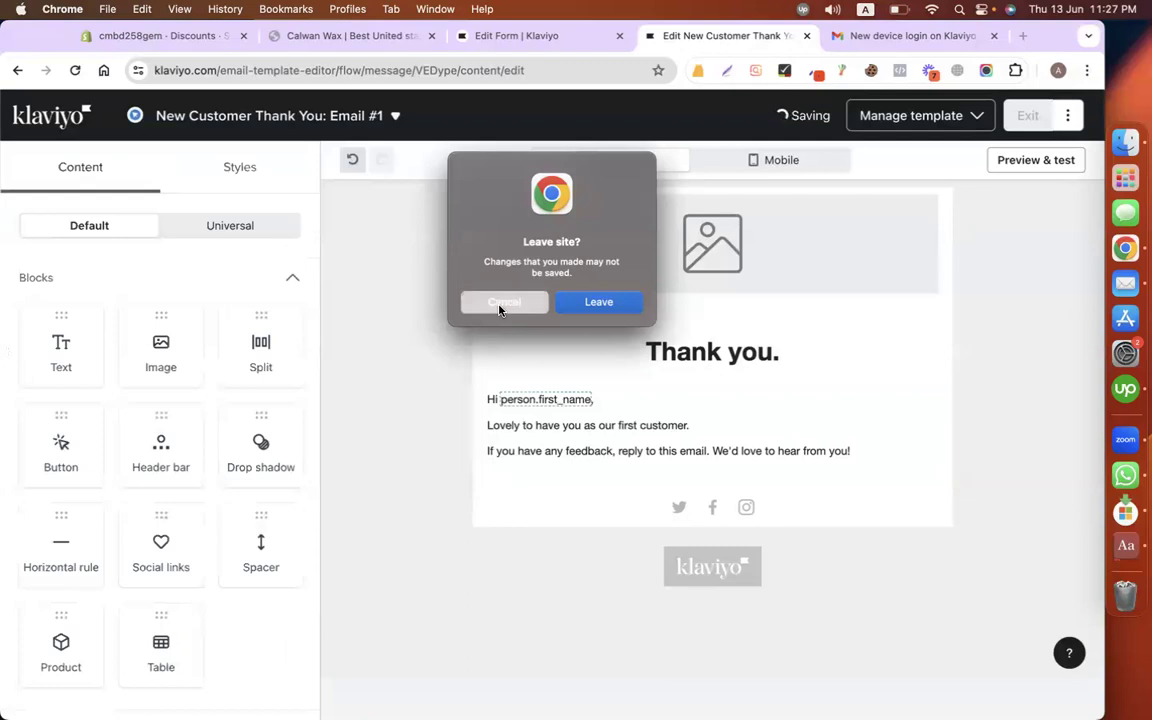
{"action": "left_click", "coordinate": [500, 301]}
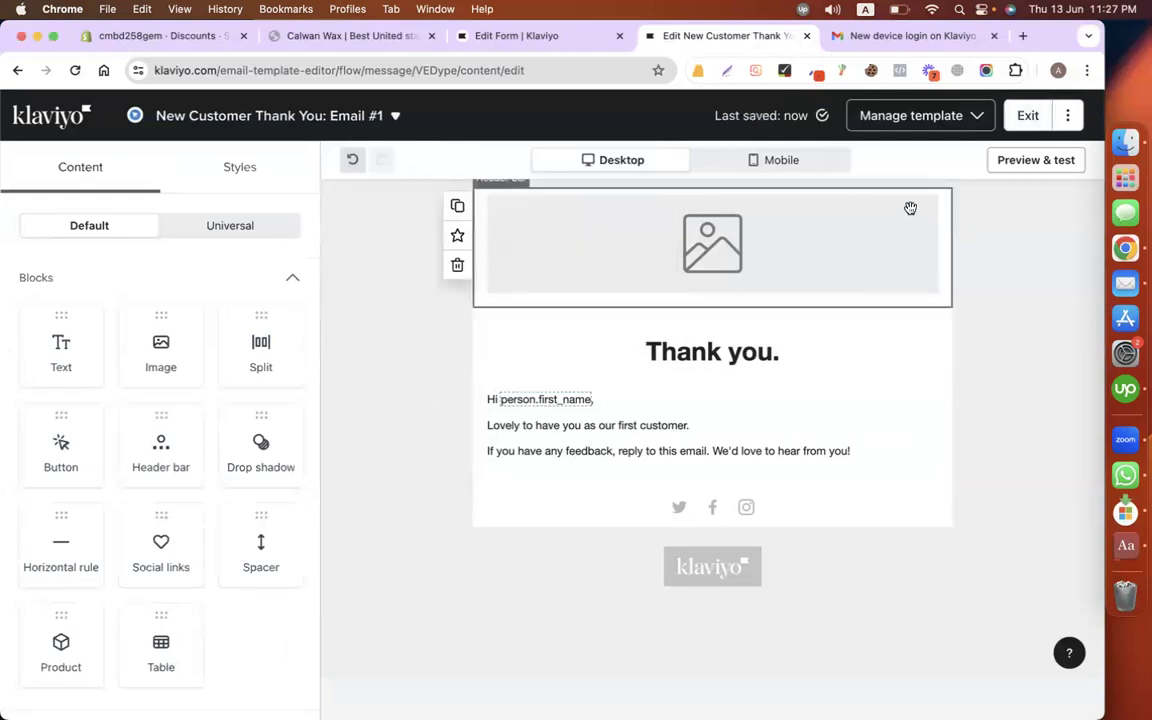
{"action": "left_click", "coordinate": [835, 160]}
{"action": "left_click", "coordinate": [640, 165]}
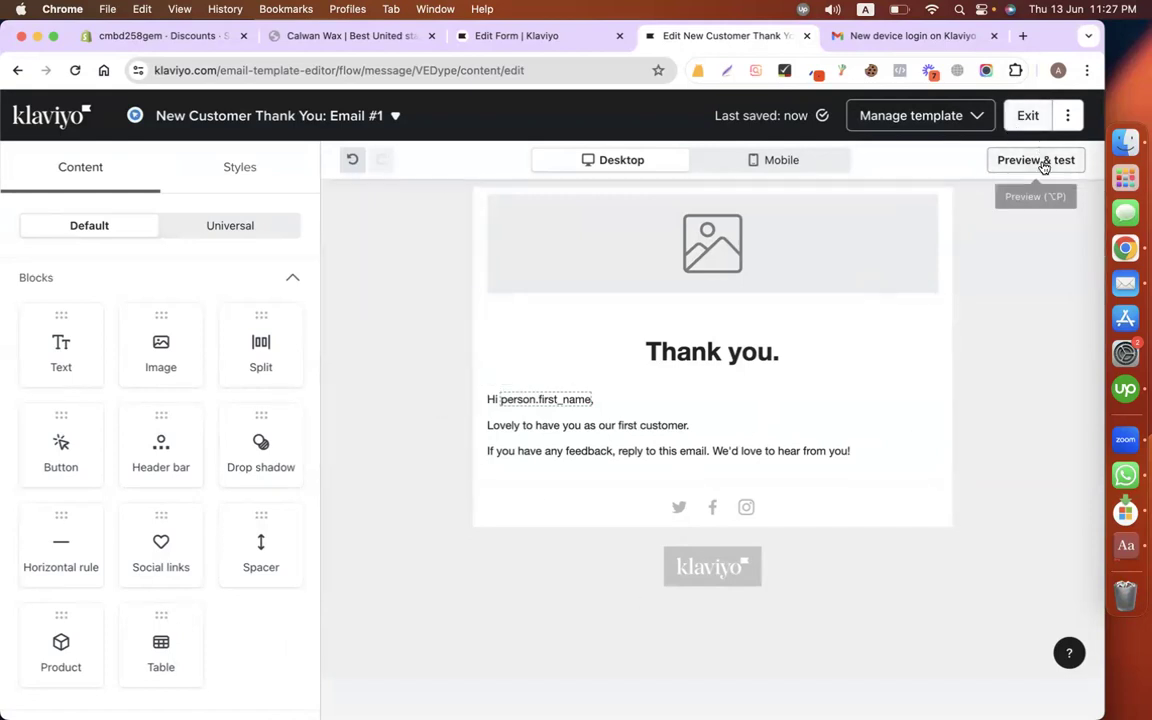
Step: Leave the template editor, return to the Customer Thank You flow and close the email's details
{"action": "left_click", "coordinate": [1066, 116]}
{"action": "left_click", "coordinate": [1021, 151]}
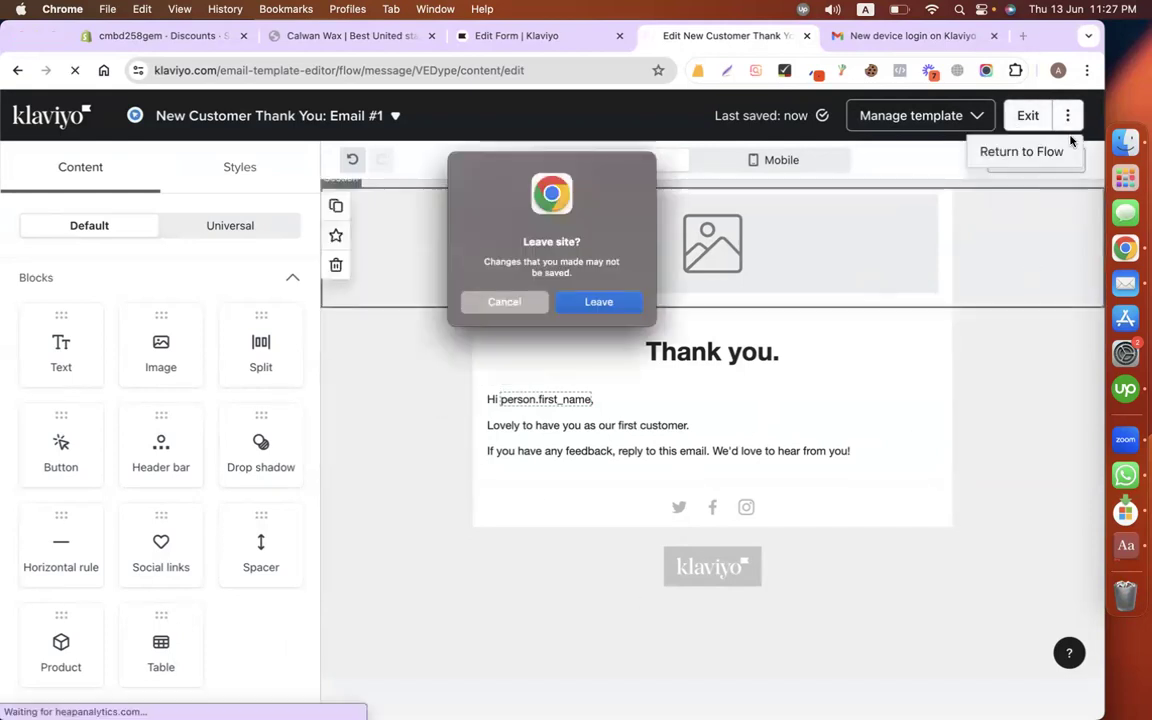
{"action": "left_click", "coordinate": [592, 301]}
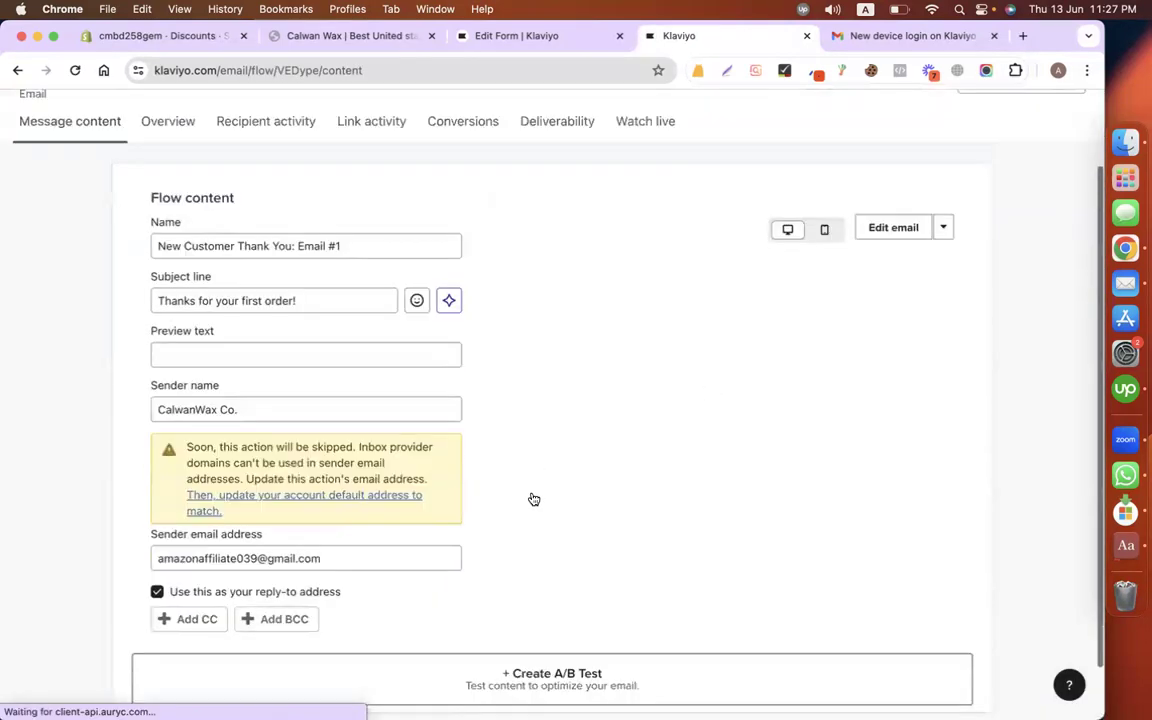
{"action": "left_click", "coordinate": [1055, 116]}
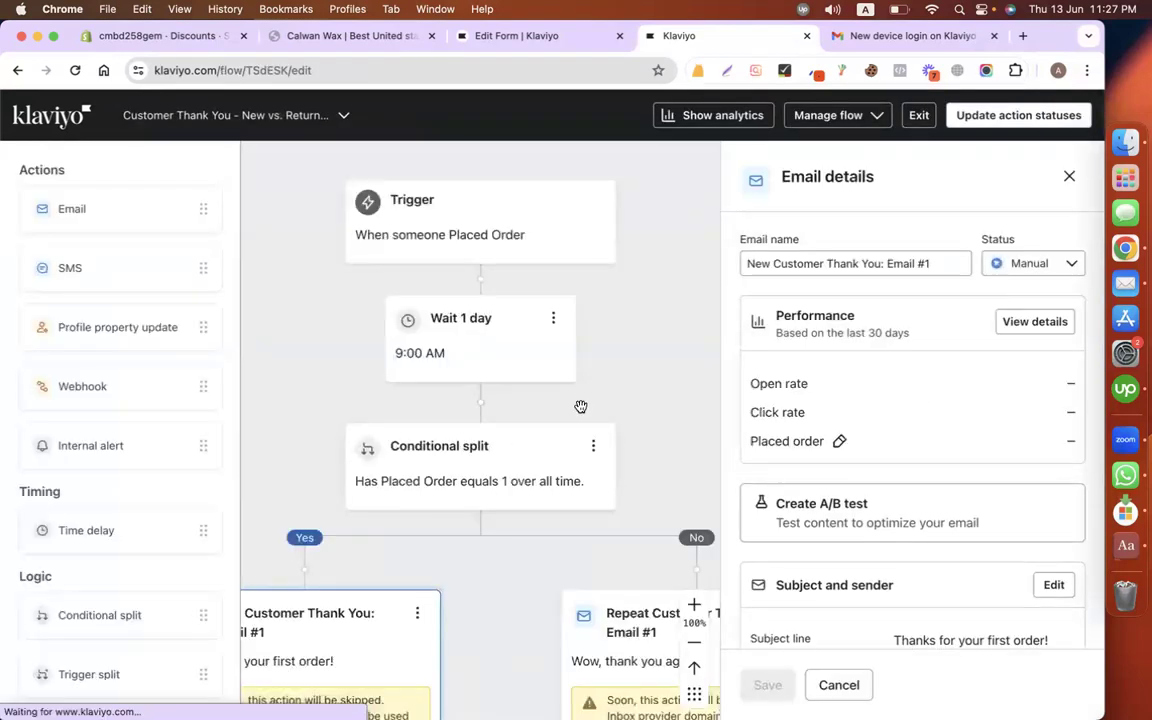
{"action": "left_click", "coordinate": [1070, 177]}
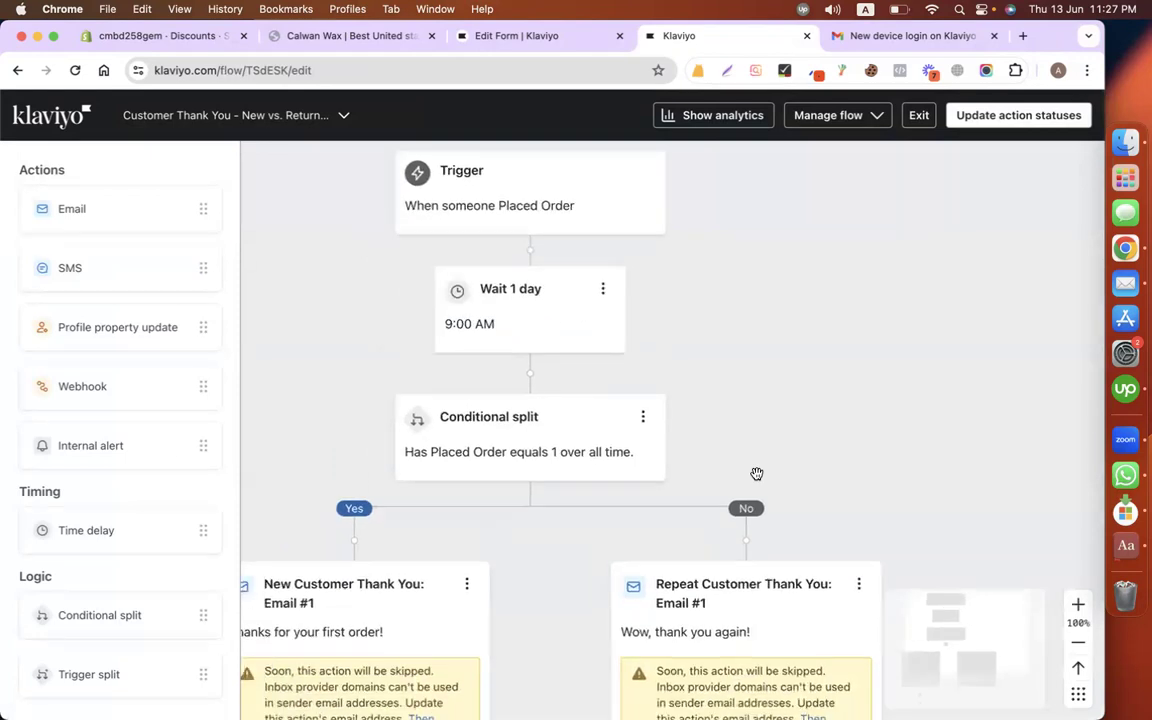
{"action": "scroll", "coordinate": [759, 481], "scroll_direction": "up", "scroll_amount": 1}
{"action": "scroll", "coordinate": [789, 363], "scroll_direction": "down", "scroll_amount": 1}
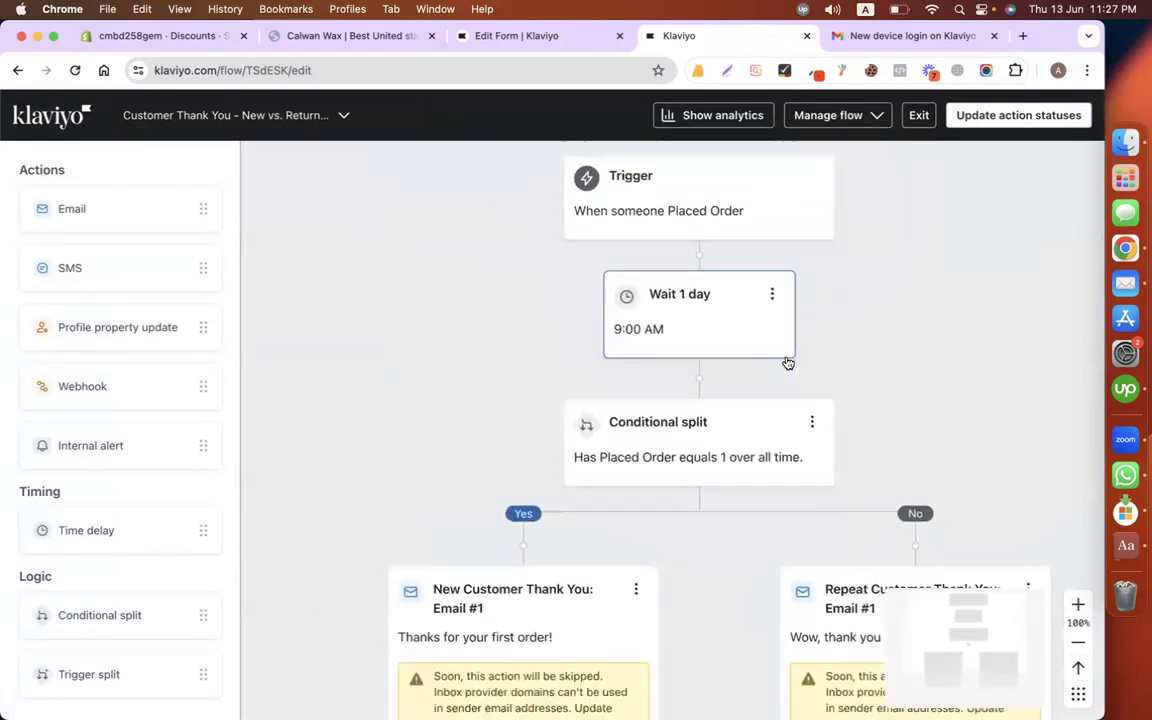
Step: Update the status of all actions in the Customer Thank You flow to Live
{"action": "scroll", "coordinate": [787, 360], "scroll_direction": "up", "scroll_amount": 3}
{"action": "scroll", "coordinate": [788, 363], "scroll_direction": "down", "scroll_amount": 1}
{"action": "scroll", "coordinate": [788, 363], "scroll_direction": "down", "scroll_amount": 1}
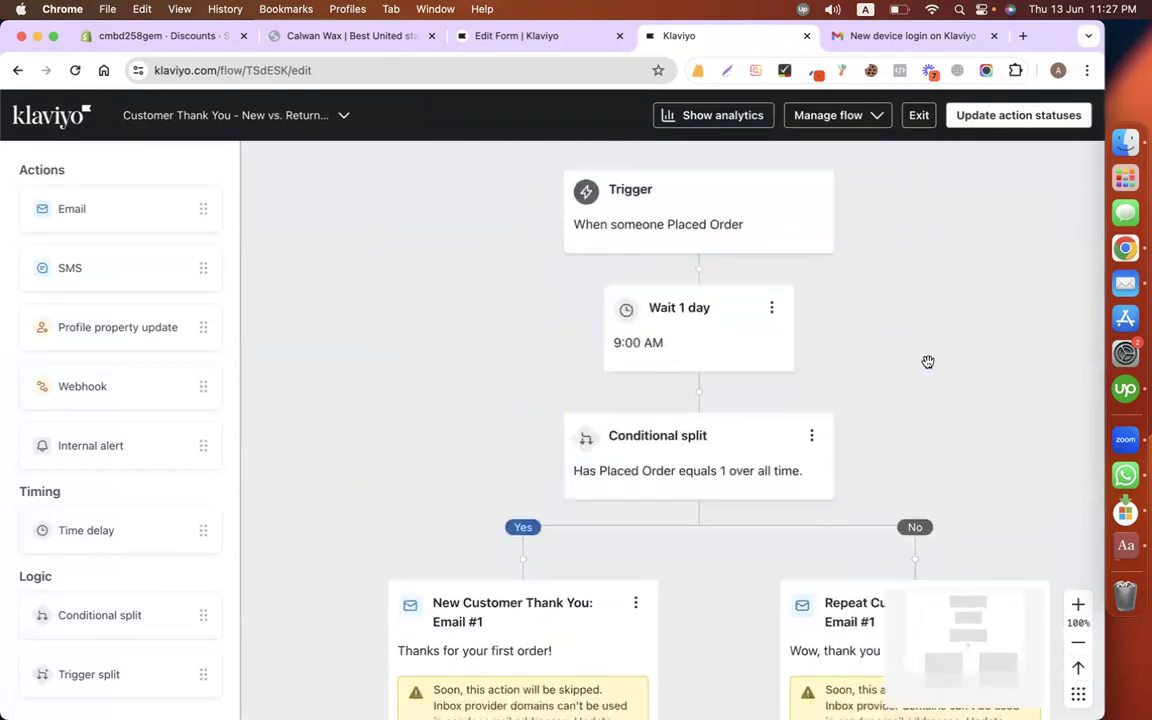
{"action": "scroll", "coordinate": [928, 360], "scroll_direction": "down", "scroll_amount": 2}
{"action": "scroll", "coordinate": [928, 362], "scroll_direction": "up", "scroll_amount": 3}
{"action": "scroll", "coordinate": [928, 362], "scroll_direction": "up", "scroll_amount": 2}
{"action": "left_click", "coordinate": [1030, 116]}
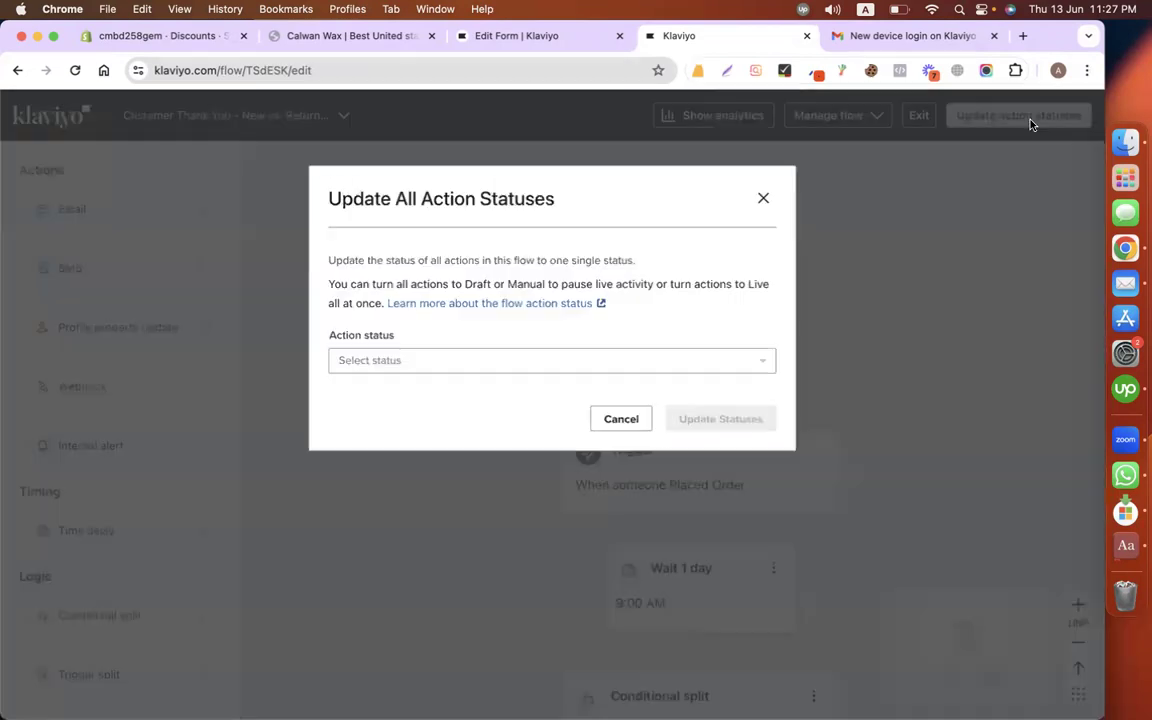
{"action": "left_click", "coordinate": [532, 412]}
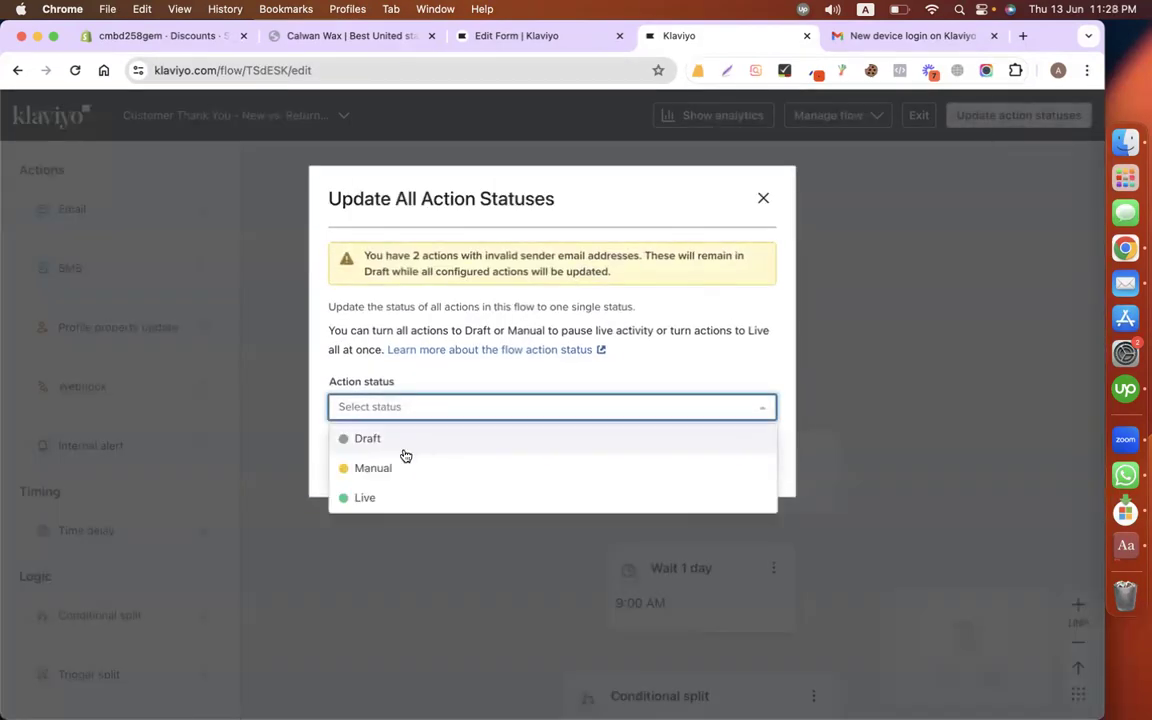
{"action": "left_click", "coordinate": [375, 496]}
{"action": "left_click", "coordinate": [697, 468]}
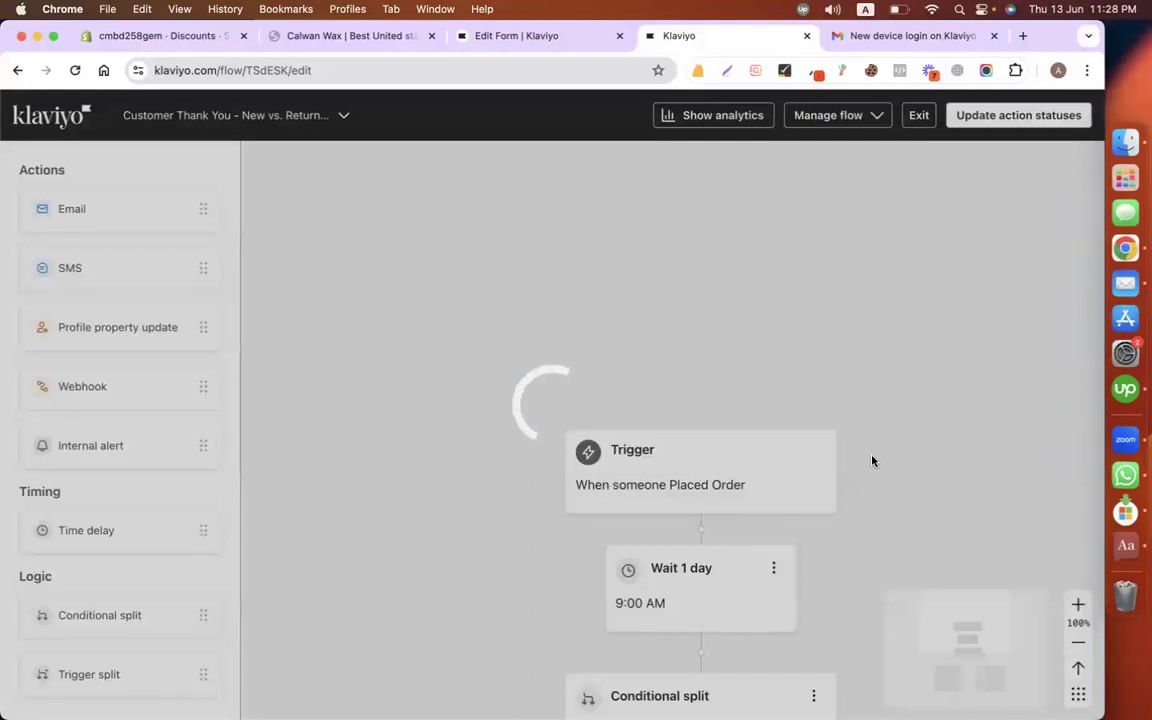
Step: Exit the Customer Thank You flow editor and find Abandoned Cart among the recommended flows
{"action": "scroll", "coordinate": [642, 571], "scroll_direction": "down", "scroll_amount": 3}
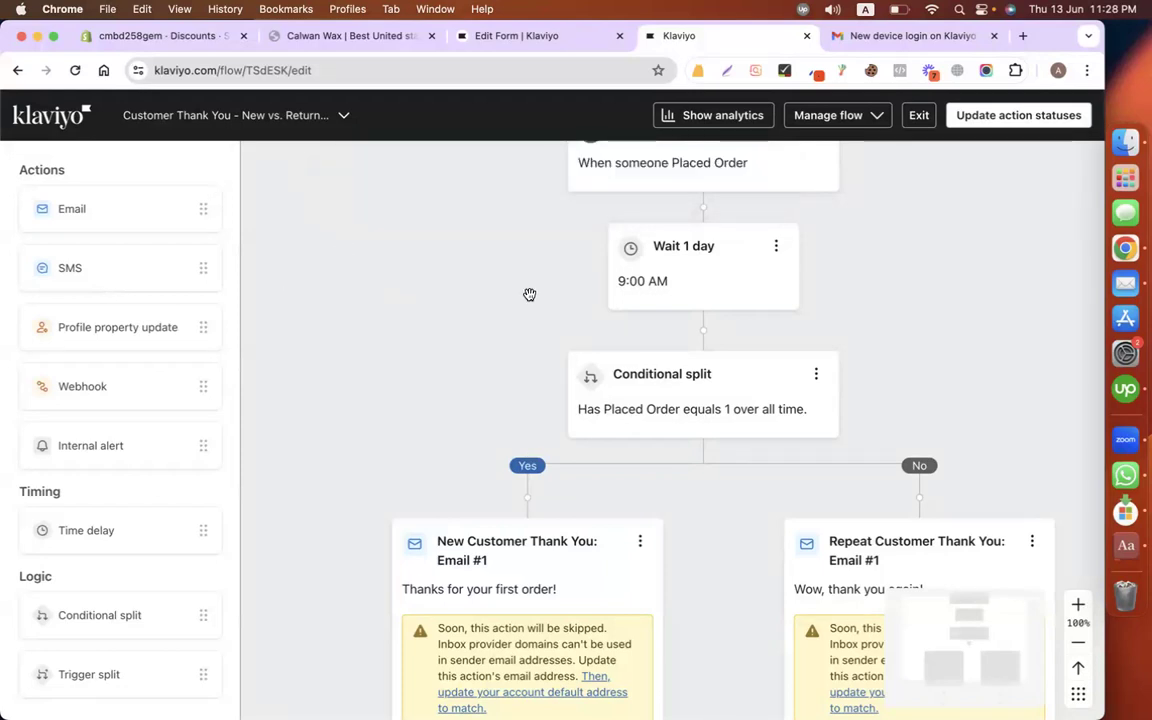
{"action": "left_click", "coordinate": [916, 120]}
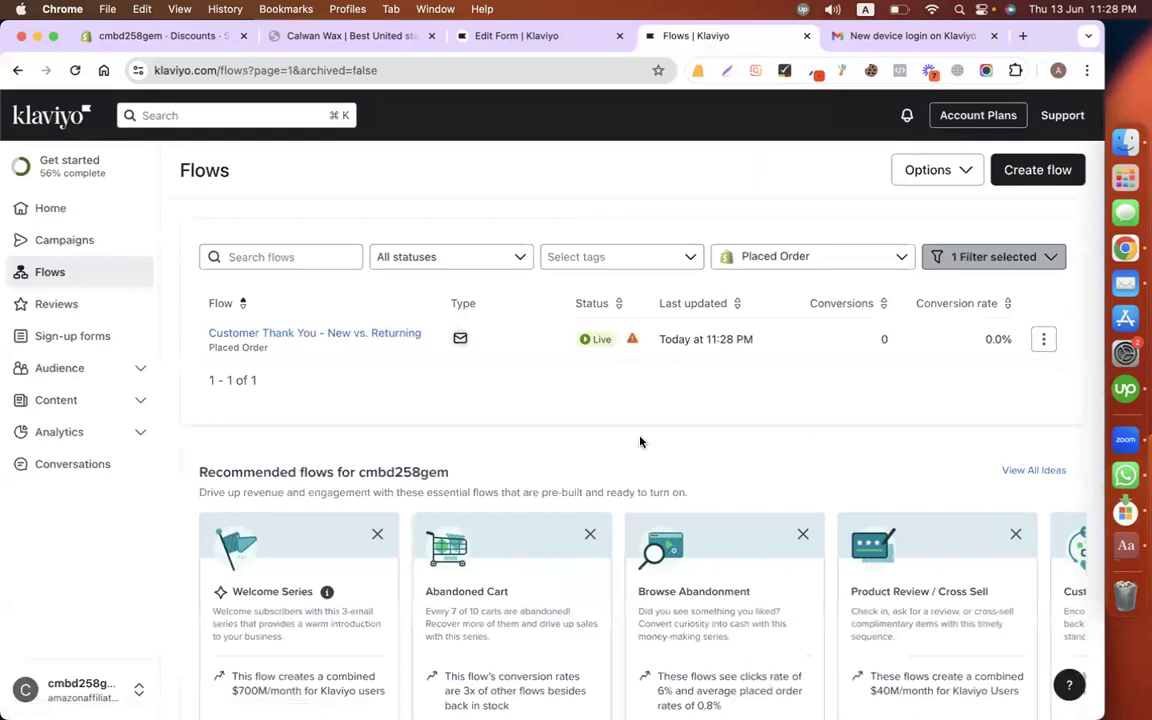
{"action": "scroll", "coordinate": [640, 442], "scroll_direction": "down", "scroll_amount": 3}
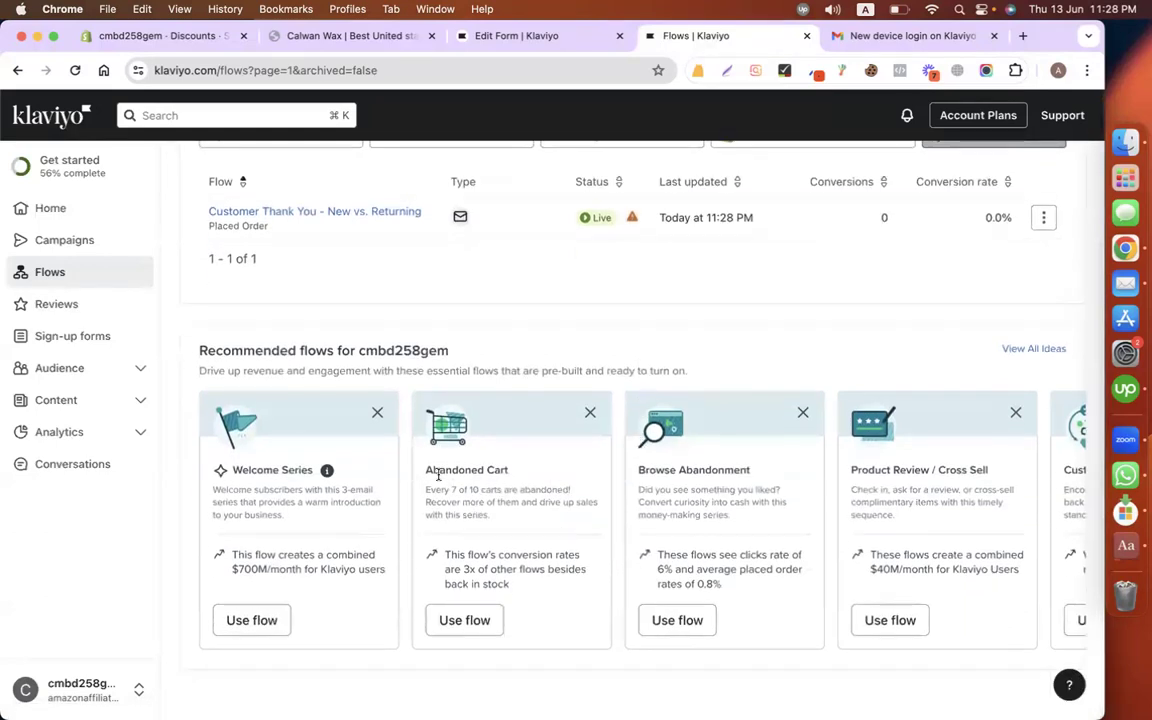
{"action": "left_click_drag", "start_coordinate": [427, 470], "coordinate": [509, 470]}
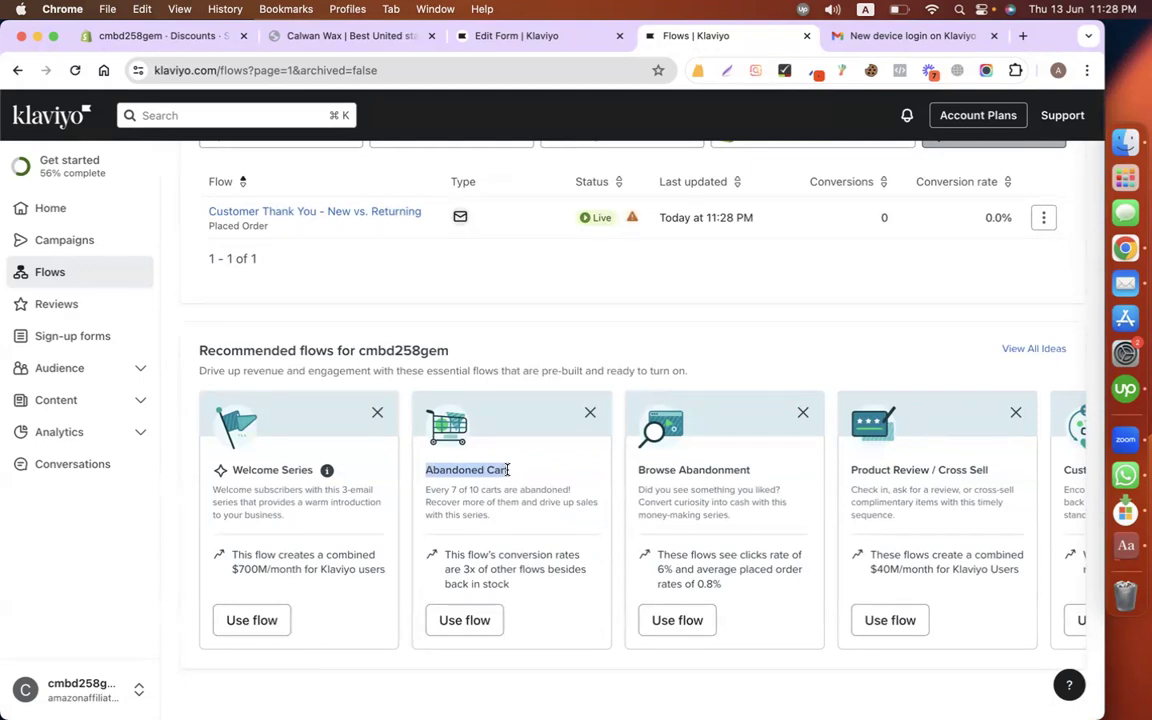
Step: Open daraz.com.bd in a new browser tab and look at its flash sale products
{"action": "left_click", "coordinate": [1023, 36]}
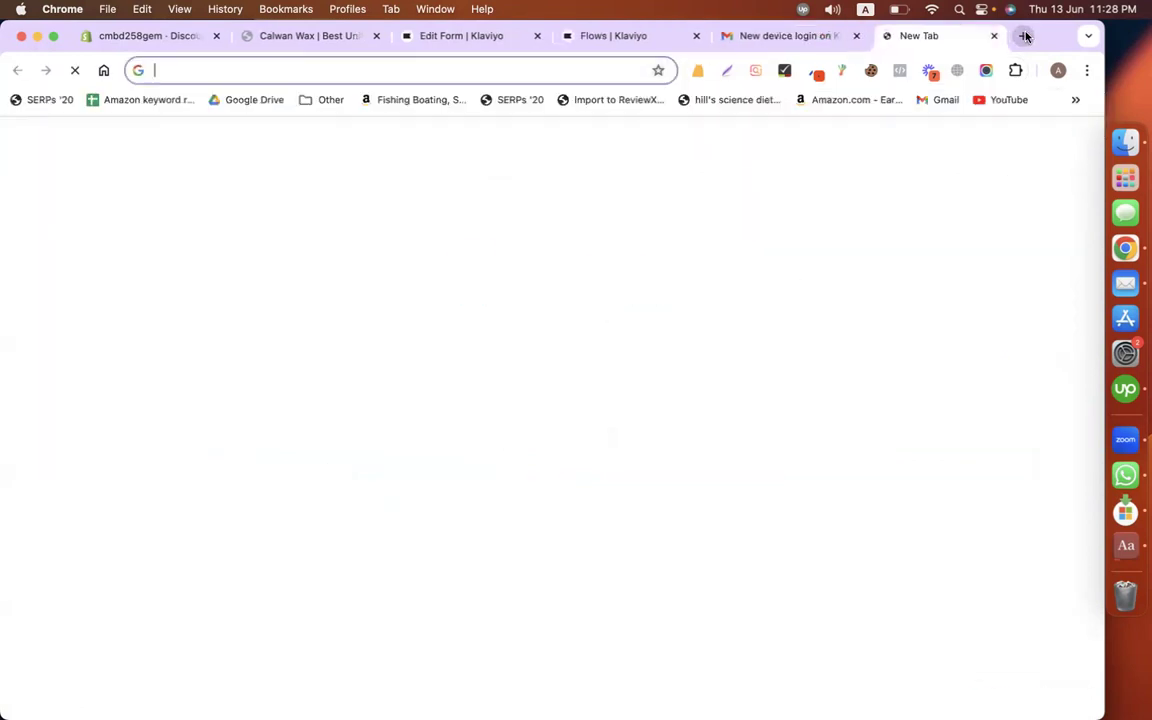
{"action": "type", "text": "daraz."}
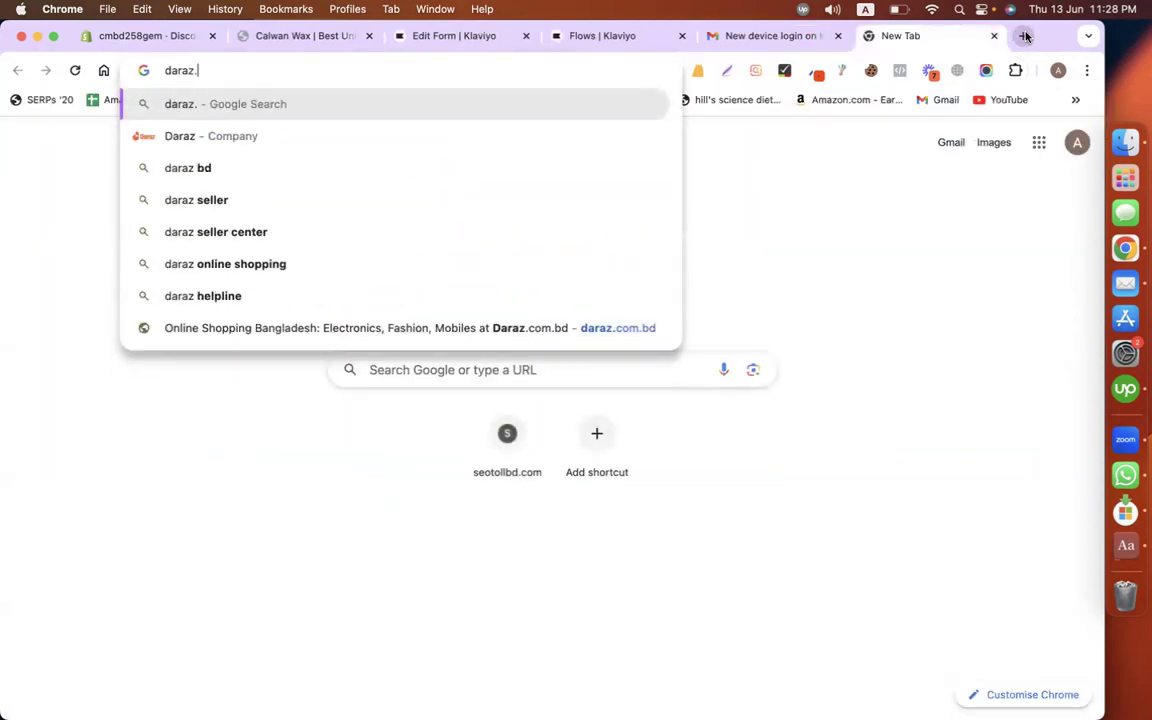
{"action": "type", "text": "com.bd"}
{"action": "key", "text": "Return"}
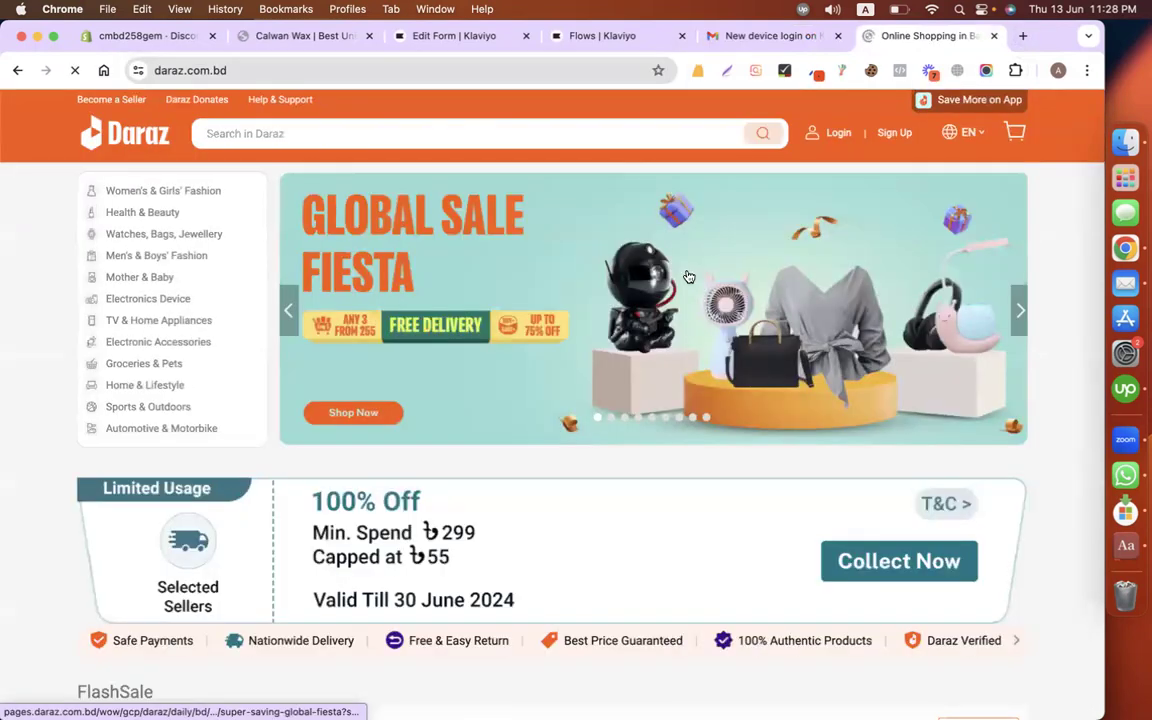
{"action": "scroll", "coordinate": [538, 518], "scroll_direction": "down", "scroll_amount": 5}
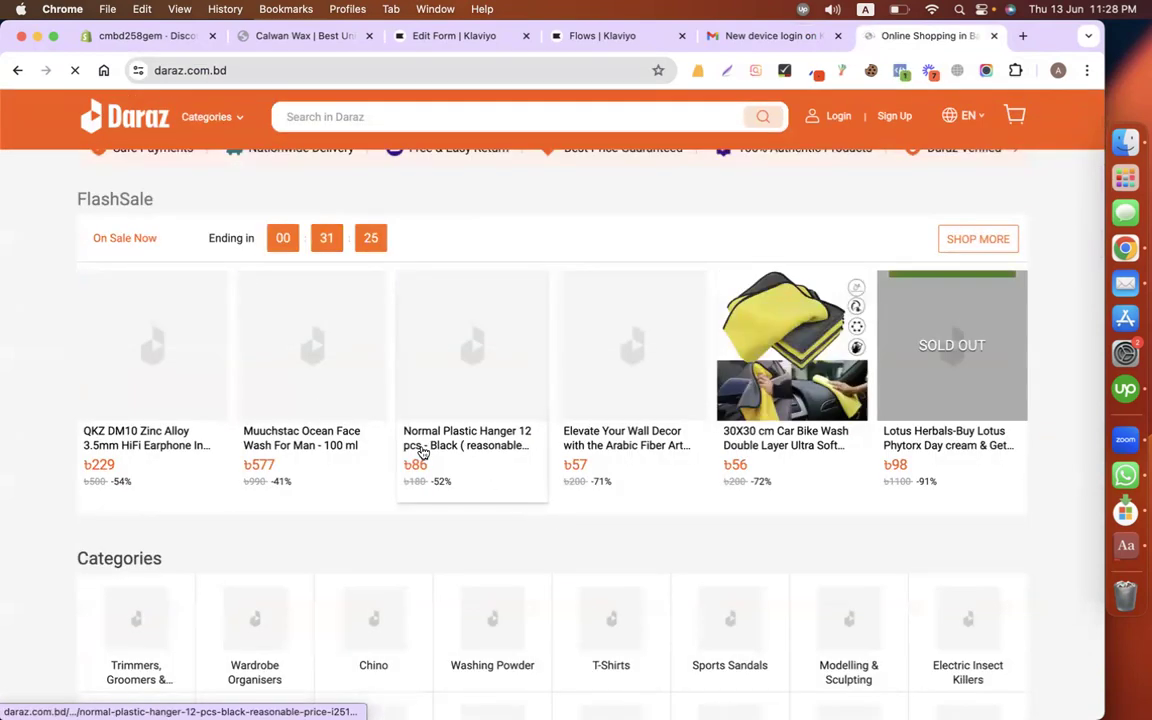
Step: Try to add the flash-sale black plastic hanger set to the Daraz cart, dismissing the login form
{"action": "left_click", "coordinate": [420, 456]}
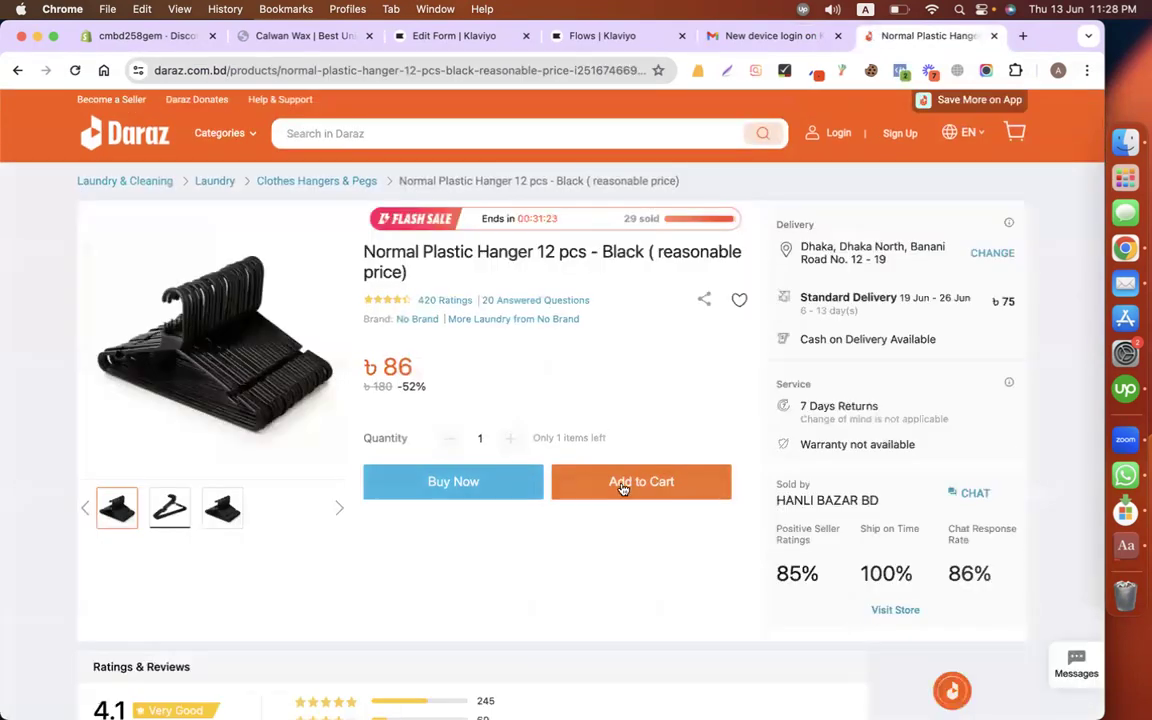
{"action": "left_click", "coordinate": [622, 485]}
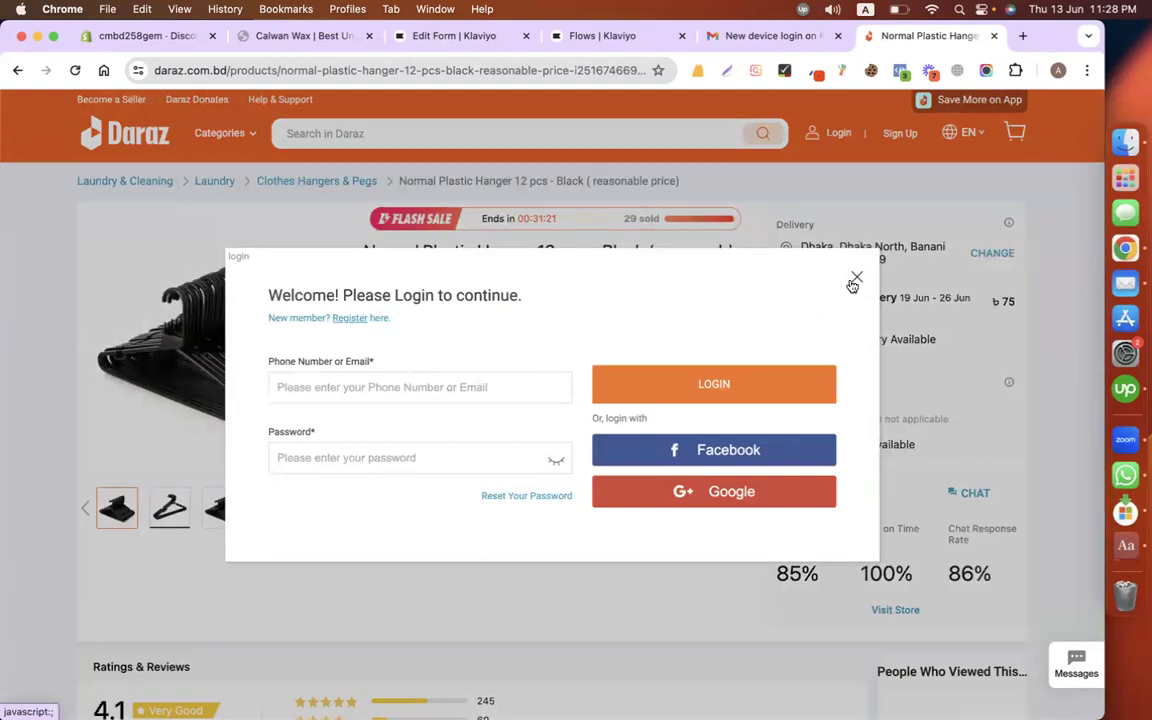
{"action": "left_click", "coordinate": [857, 277]}
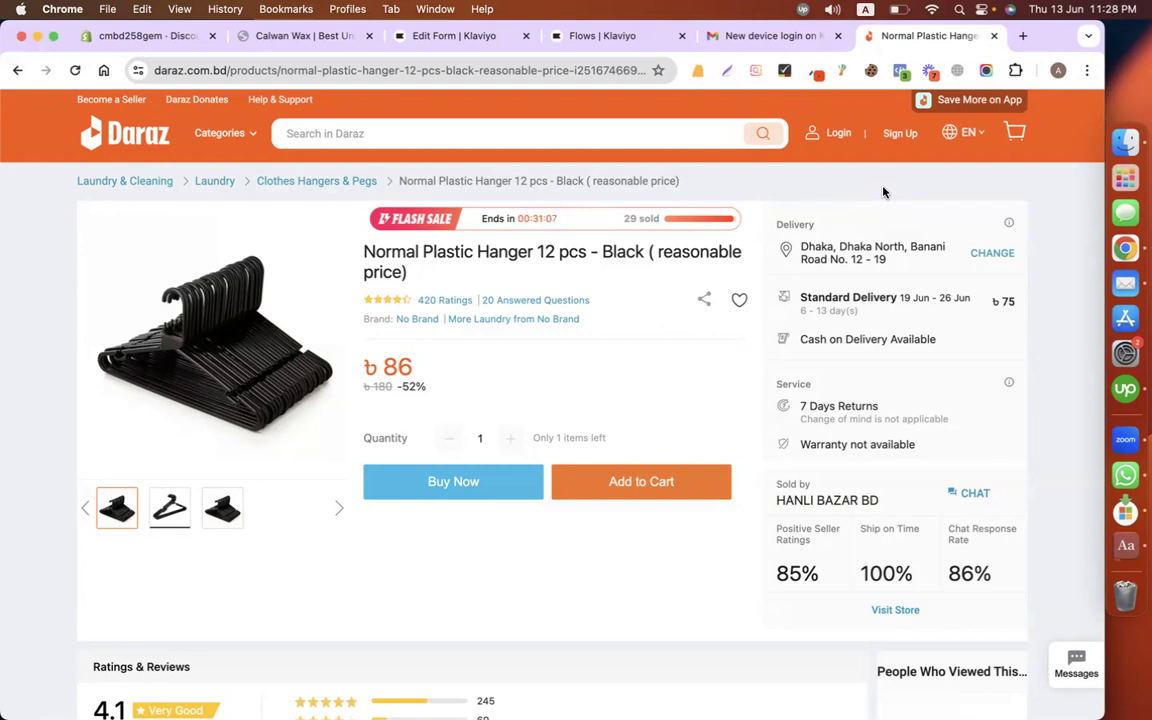
Step: Look at the Klaviyo new device login email in Gmail and return to Klaviyo's Flows page
{"action": "left_click", "coordinate": [758, 42]}
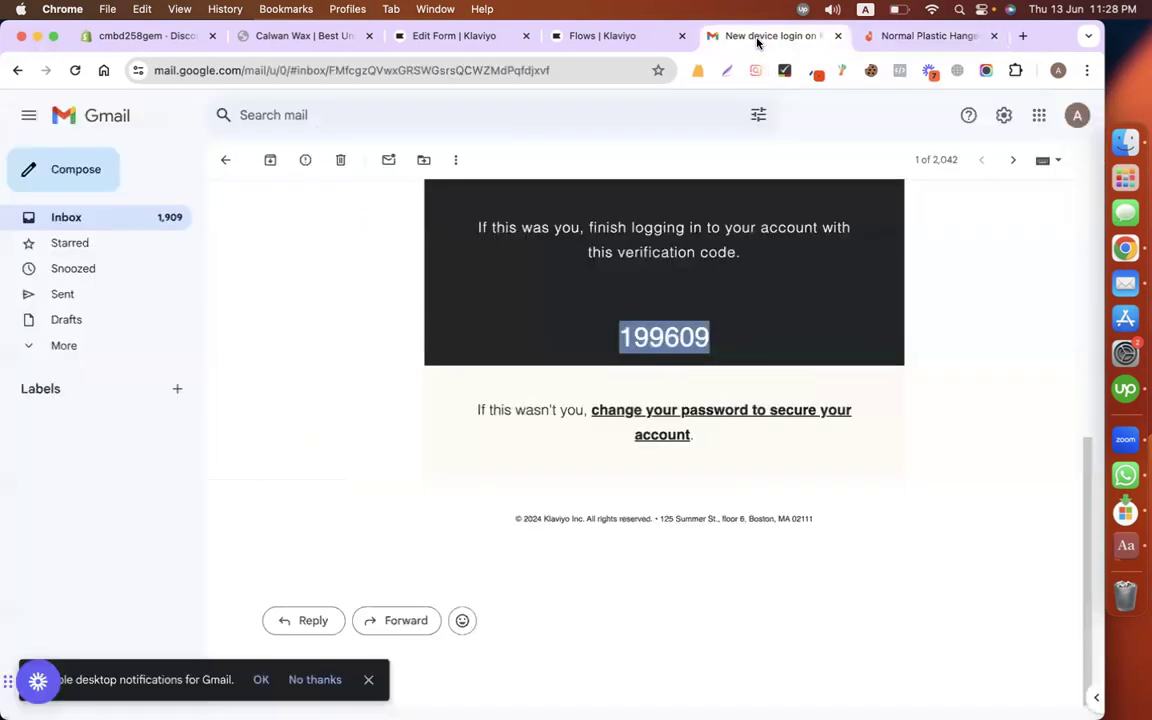
{"action": "scroll", "coordinate": [522, 318], "scroll_direction": "up", "scroll_amount": 5}
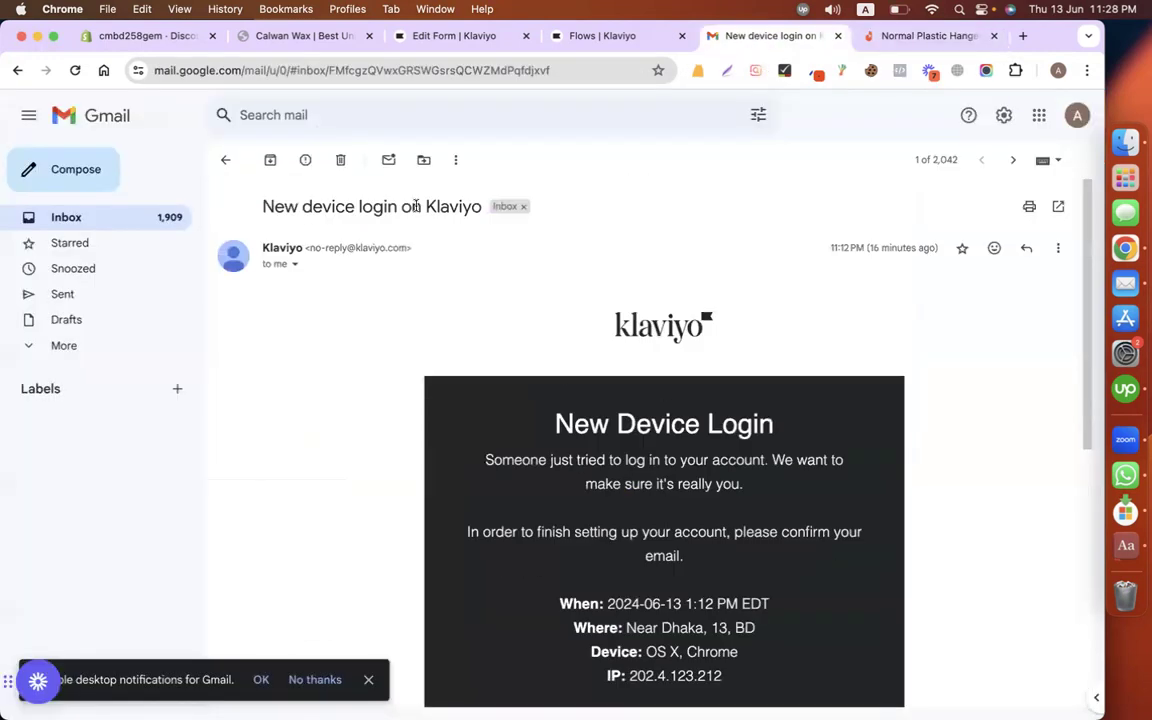
{"action": "left_click", "coordinate": [604, 36]}
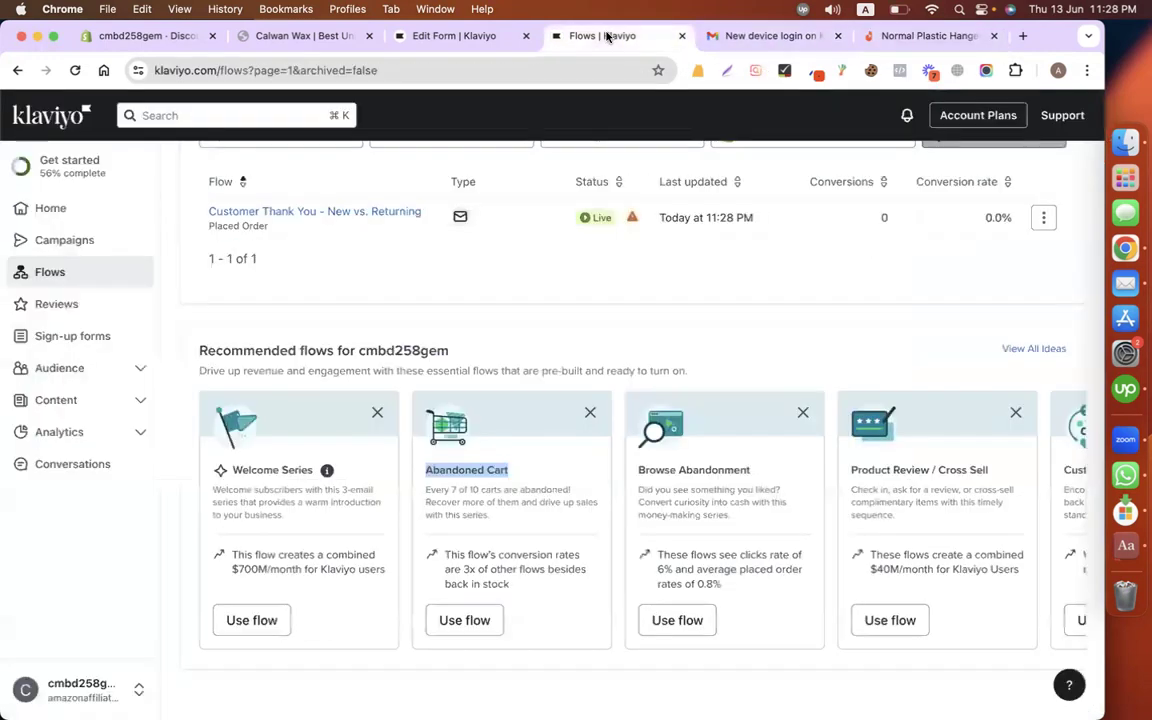
{"action": "left_click", "coordinate": [775, 328]}
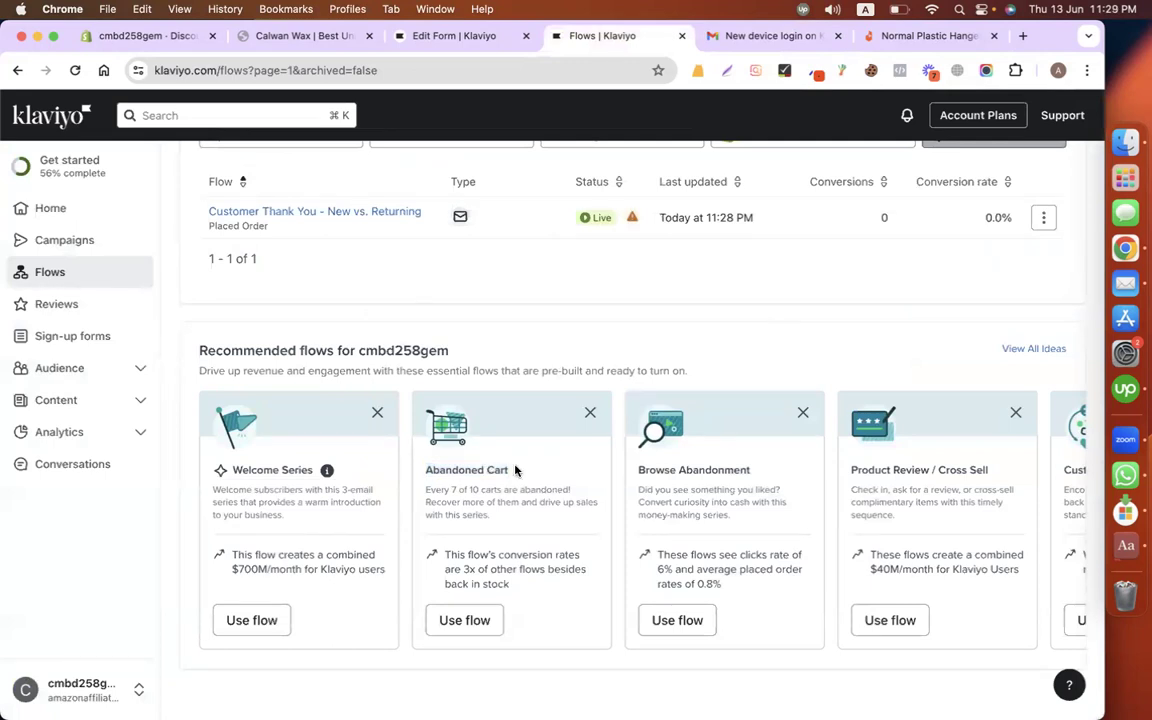
Step: Create a flow from the recommended Abandoned Cart template and accept its Checkout Started trigger
{"action": "double_click", "coordinate": [446, 469]}
{"action": "double_click", "coordinate": [497, 469]}
{"action": "left_click", "coordinate": [486, 621]}
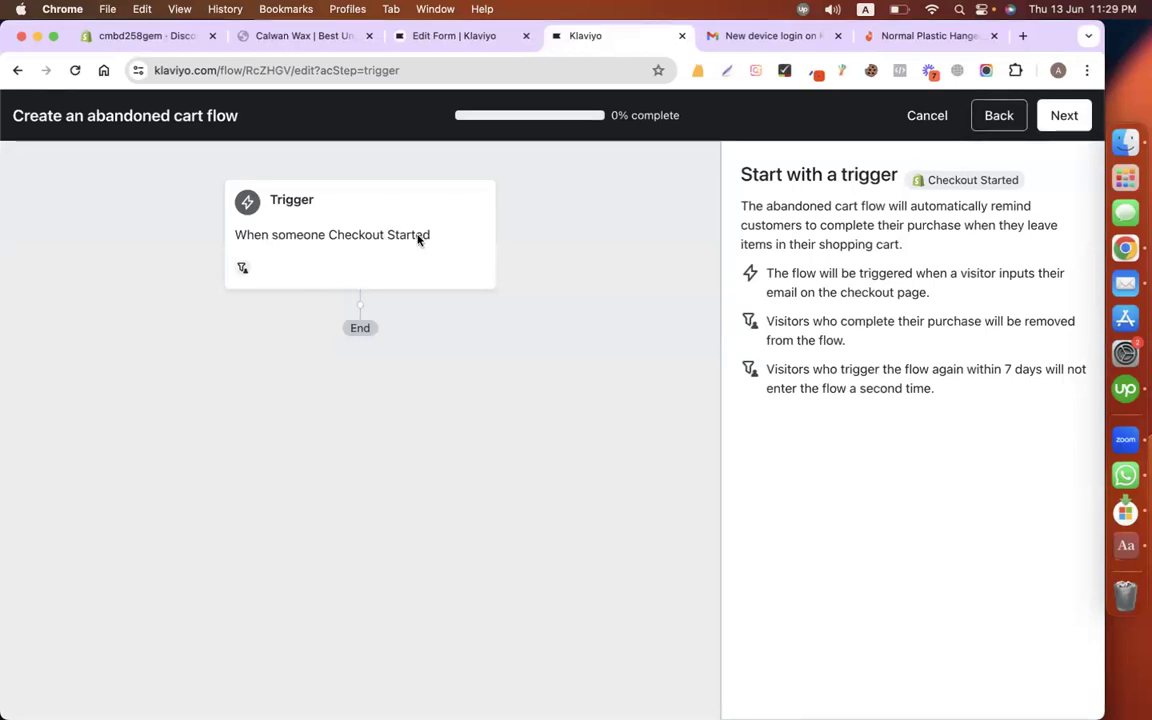
{"action": "left_click", "coordinate": [1063, 115]}
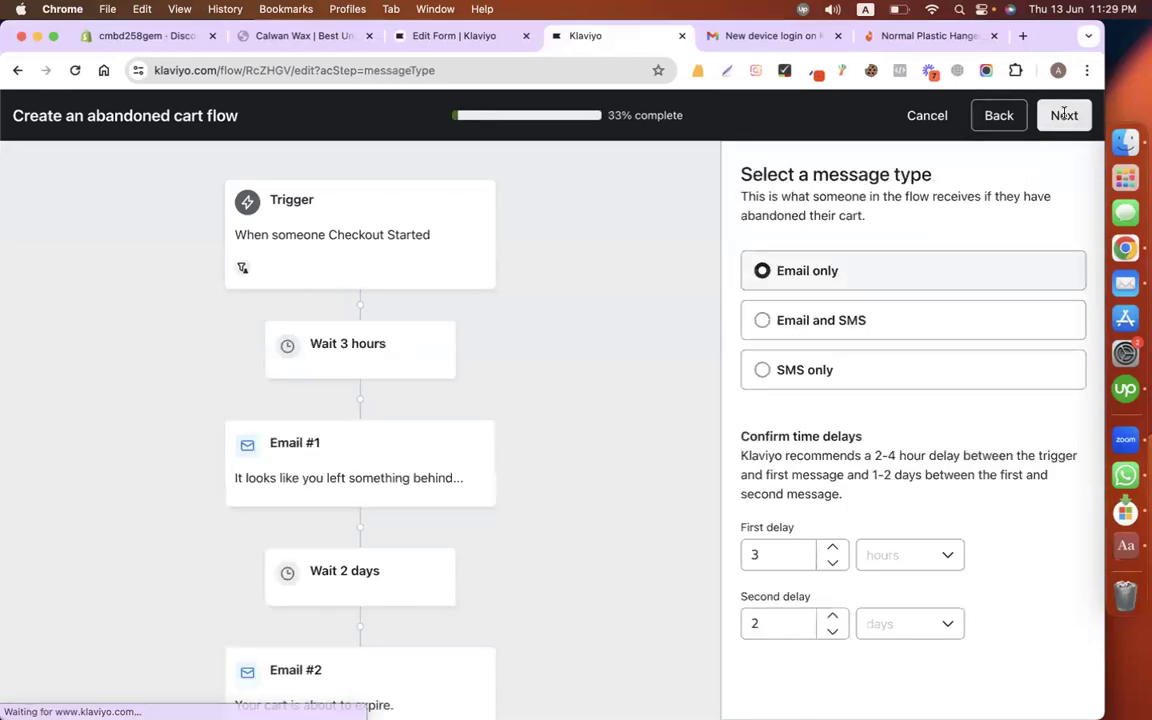
Step: Keep Email only with delays of 3 hours and 2 days, and finish the abandoned cart setup with the prefilled sender information
{"action": "scroll", "coordinate": [606, 331], "scroll_direction": "down", "scroll_amount": 1}
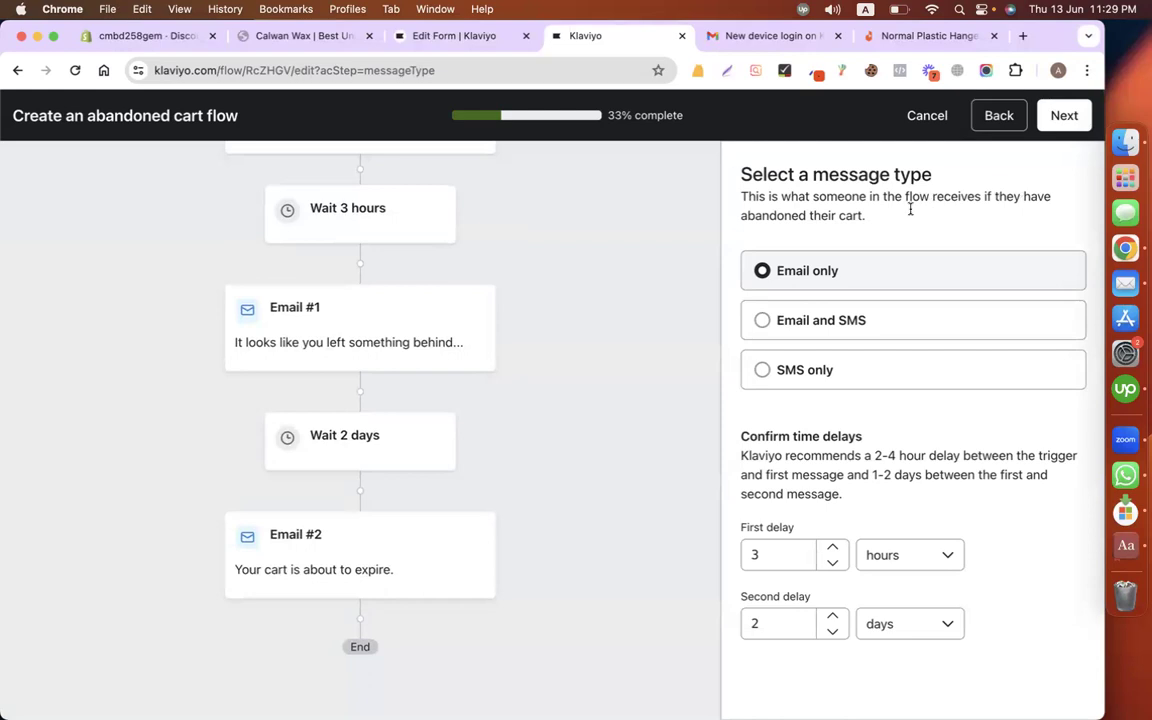
{"action": "scroll", "coordinate": [733, 497], "scroll_direction": "down", "scroll_amount": 3}
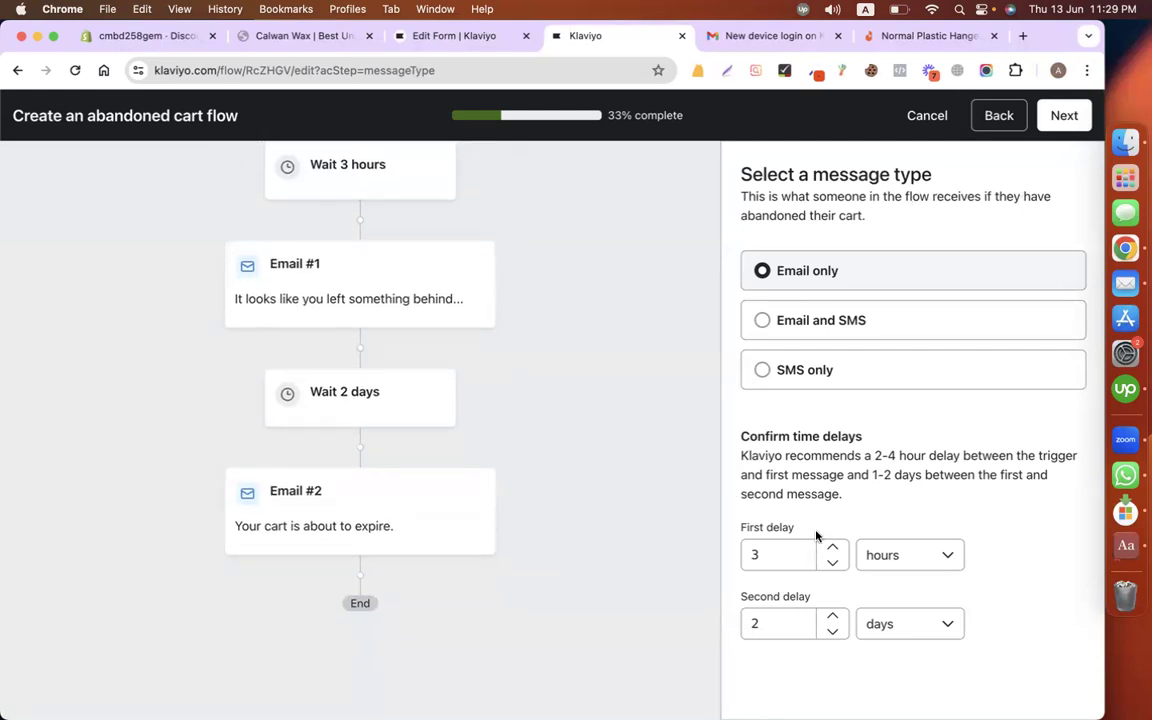
{"action": "scroll", "coordinate": [574, 403], "scroll_direction": "up", "scroll_amount": 5}
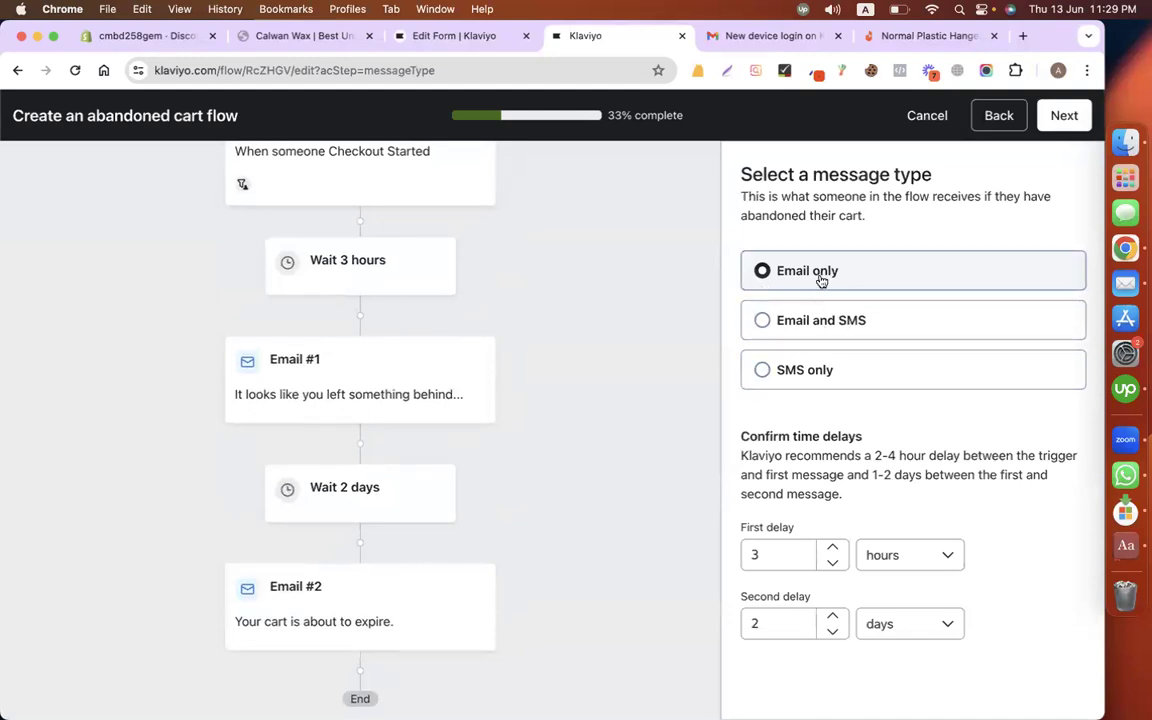
{"action": "scroll", "coordinate": [472, 376], "scroll_direction": "up", "scroll_amount": 3}
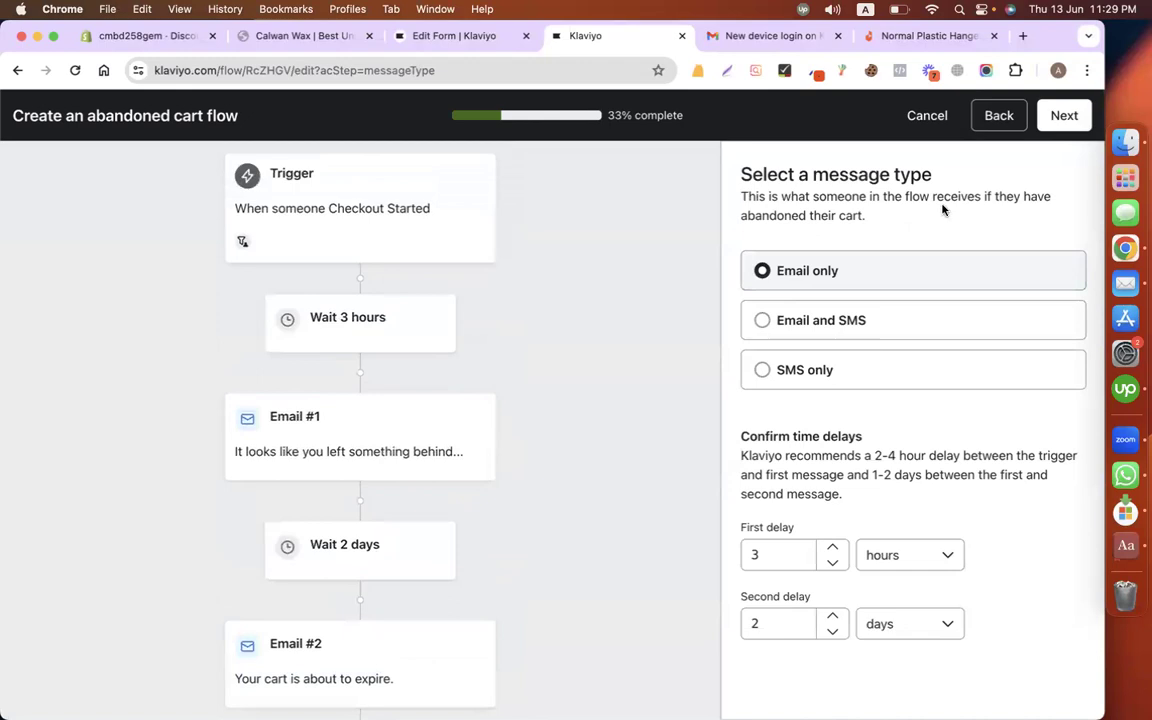
{"action": "left_click", "coordinate": [1064, 115]}
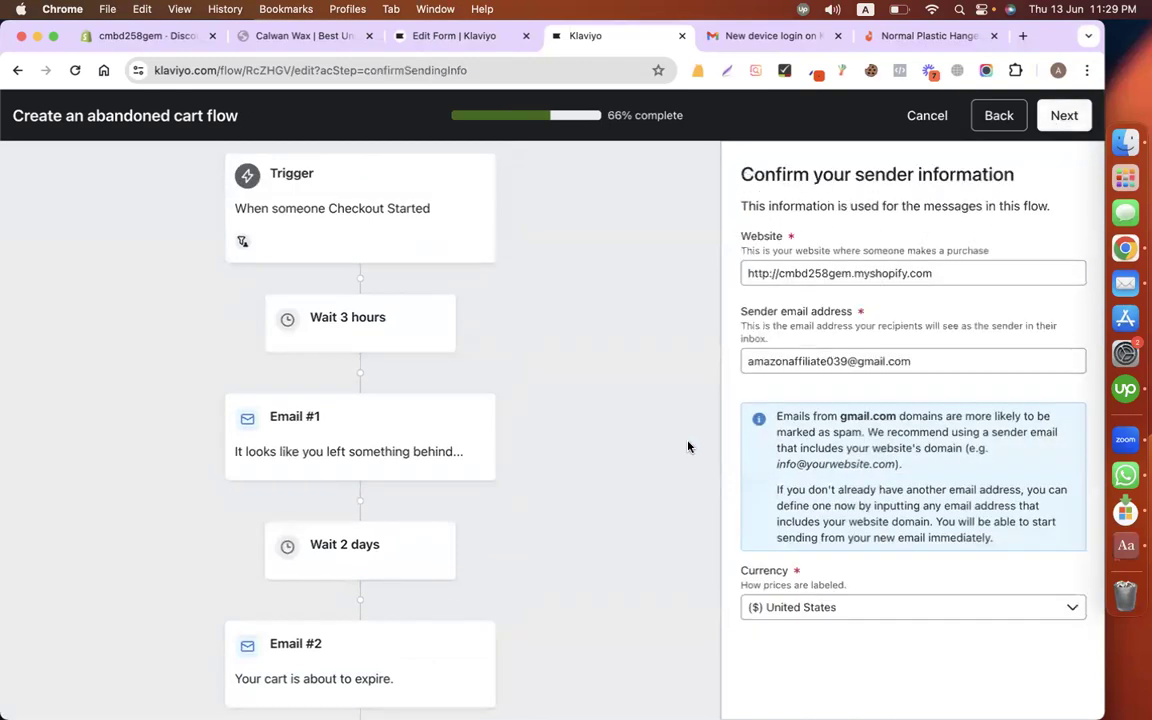
{"action": "left_click", "coordinate": [1064, 115]}
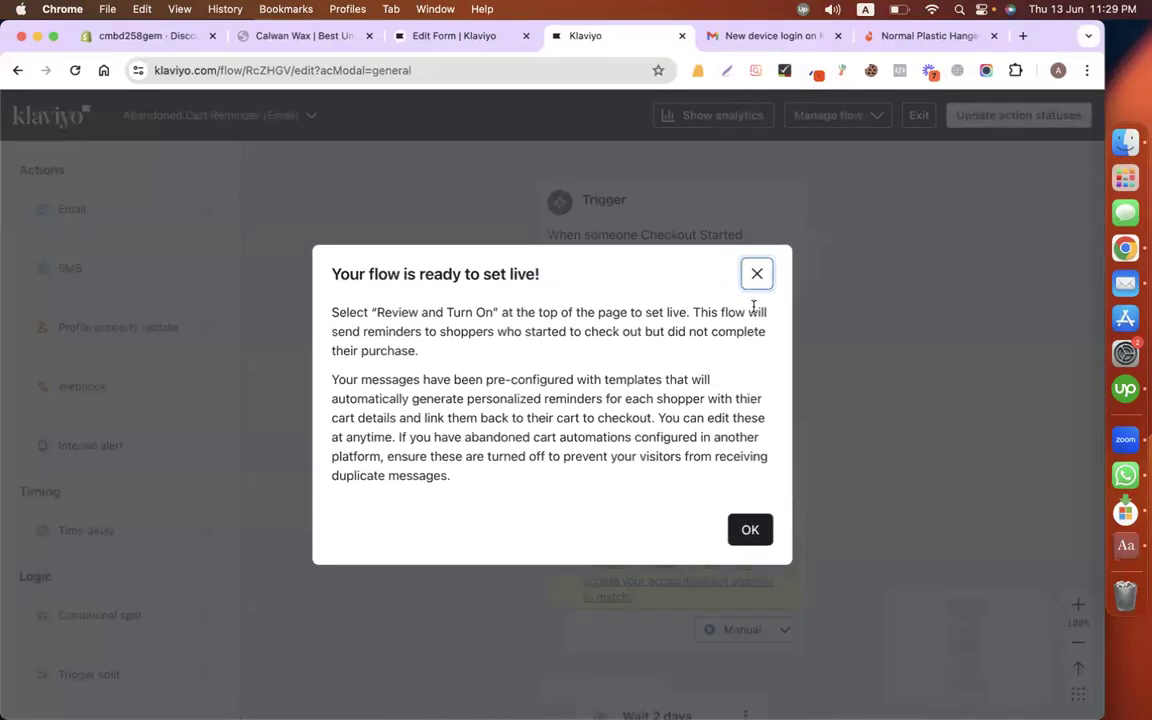
{"action": "left_click", "coordinate": [756, 274]}
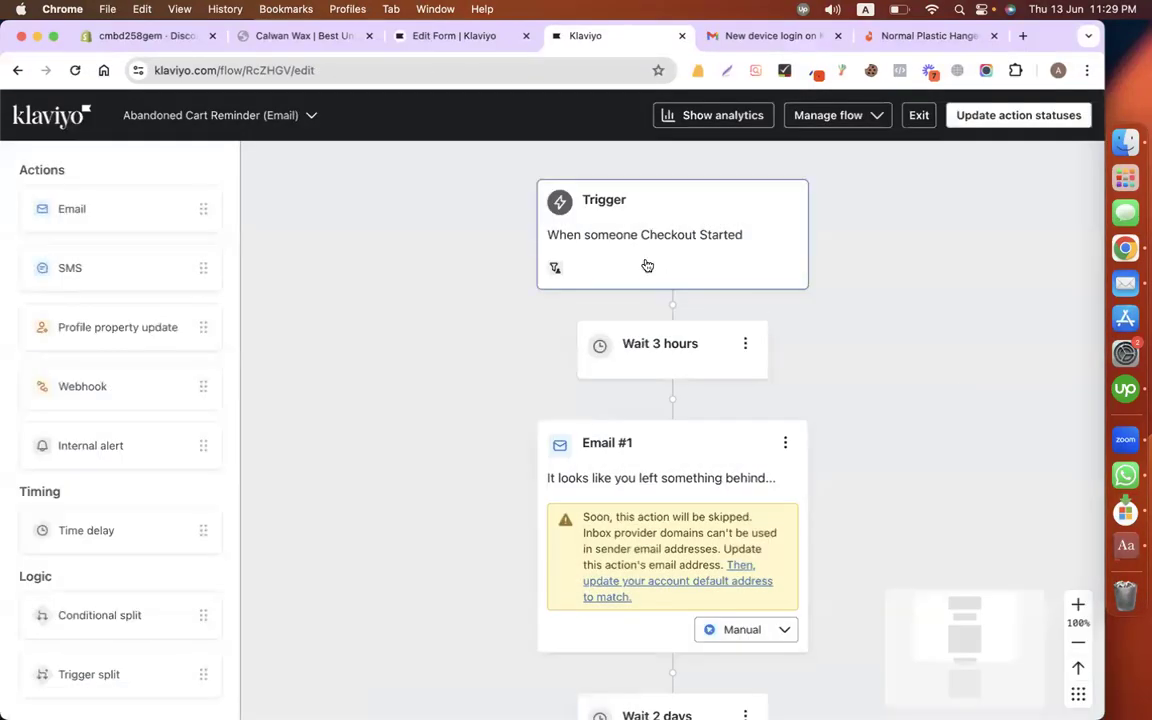
Step: Check the Checkout Started trigger's settings and look through the abandoned cart flow's delays and emails
{"action": "left_click", "coordinate": [647, 265]}
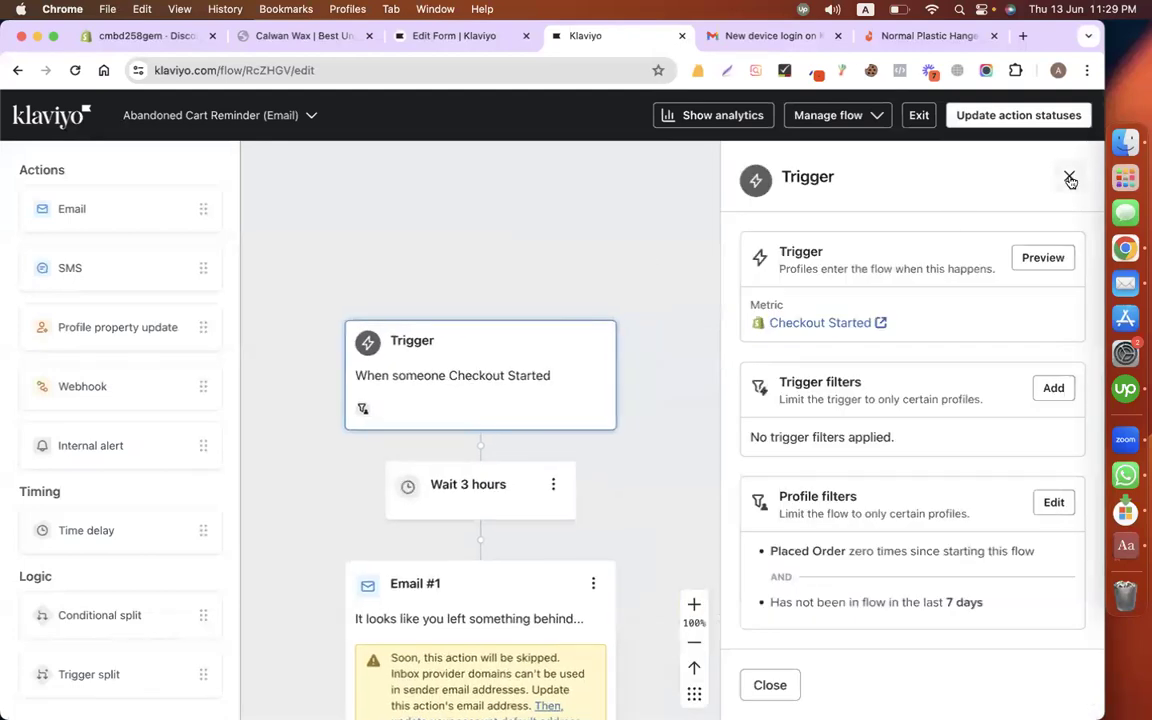
{"action": "left_click", "coordinate": [1069, 178]}
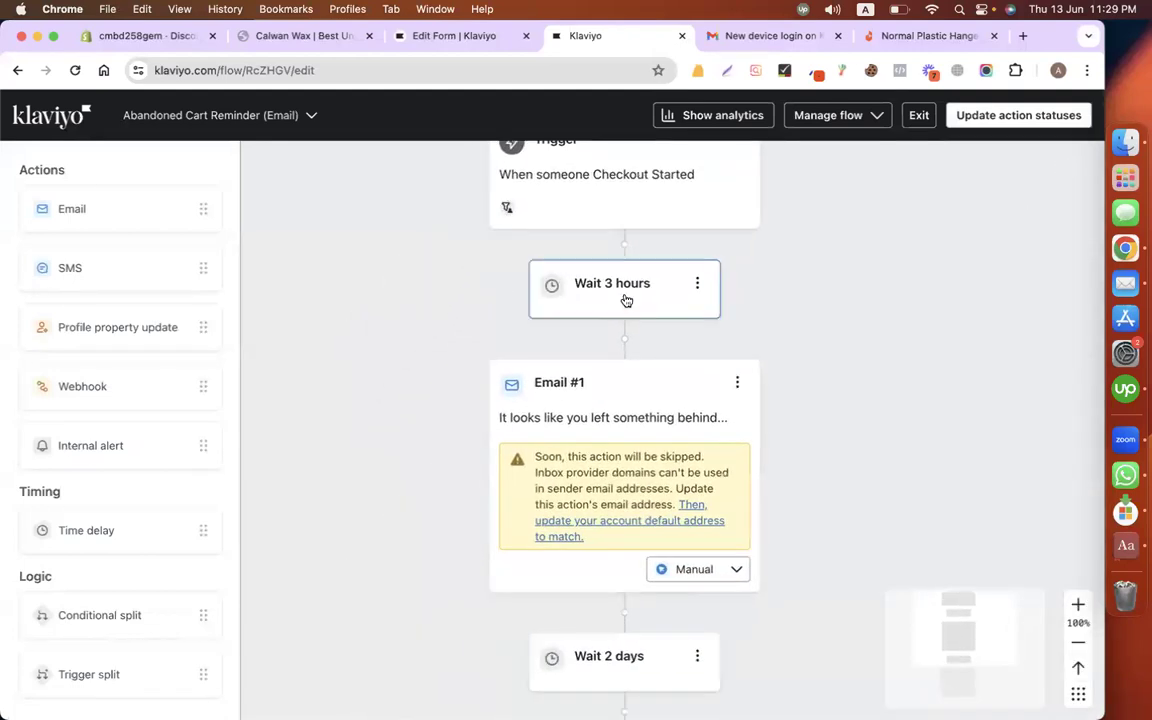
{"action": "scroll", "coordinate": [832, 375], "scroll_direction": "down", "scroll_amount": 4}
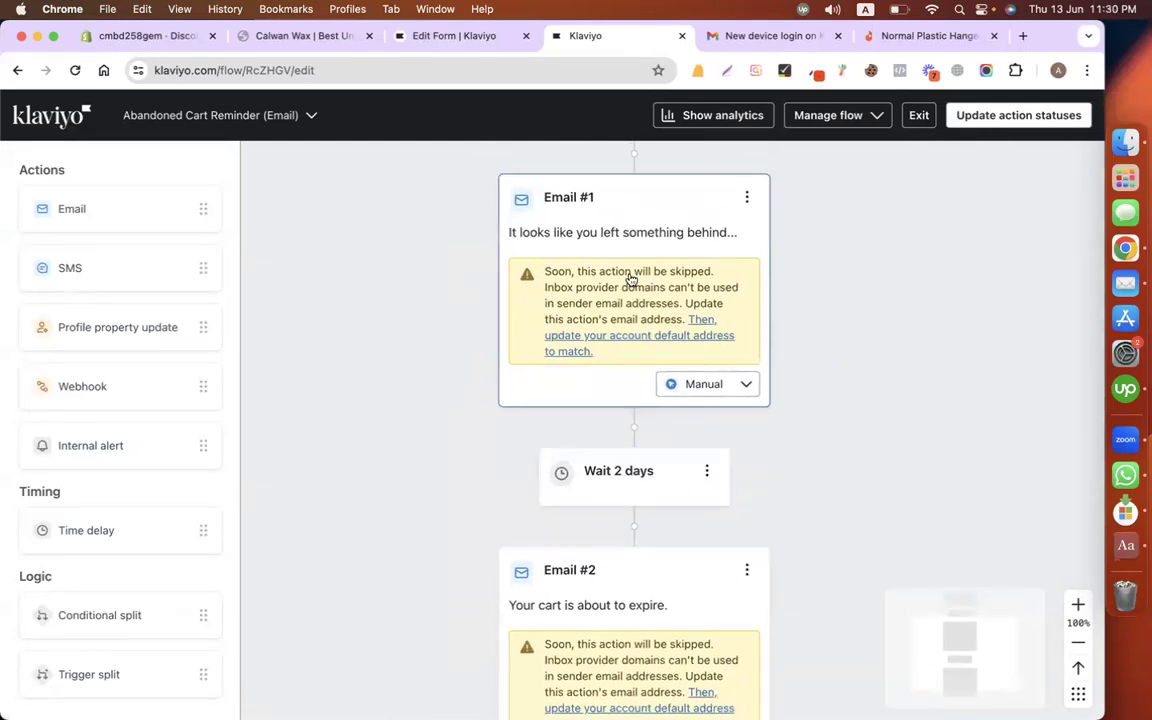
{"action": "scroll", "coordinate": [481, 512], "scroll_direction": "down", "scroll_amount": 3}
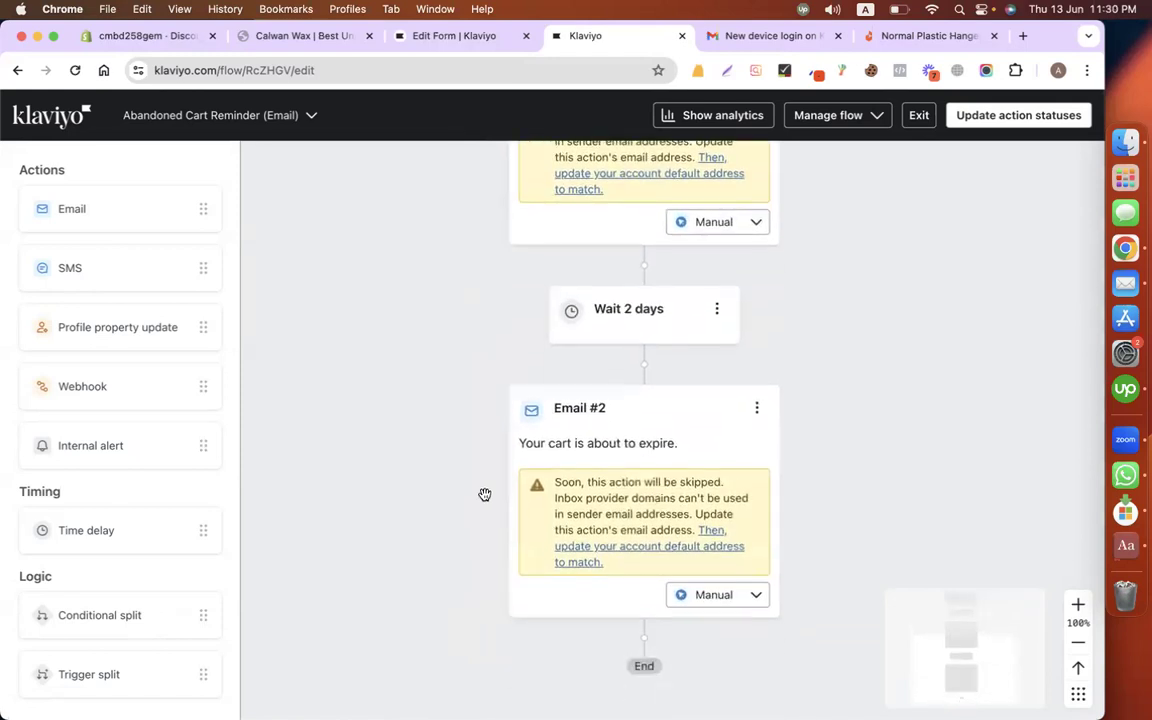
Step: Delete the Wait 2 days delay and Email #2 from the abandoned cart flow
{"action": "left_click", "coordinate": [722, 312]}
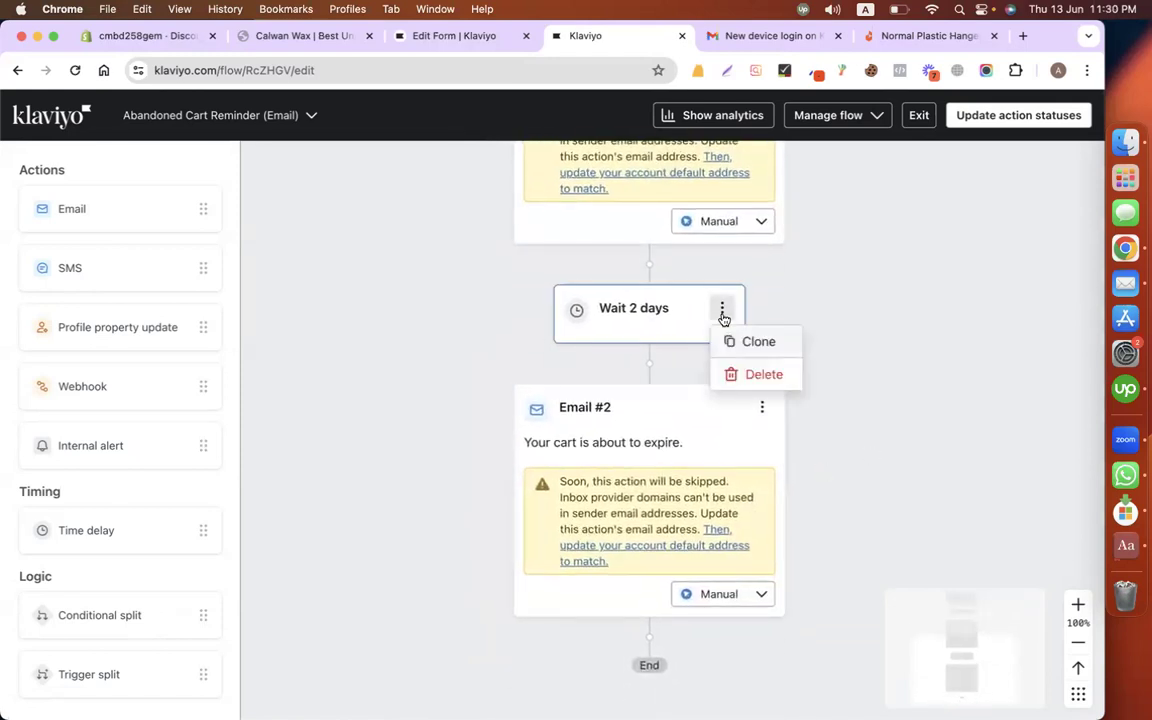
{"action": "left_click", "coordinate": [764, 374]}
{"action": "left_click", "coordinate": [690, 325]}
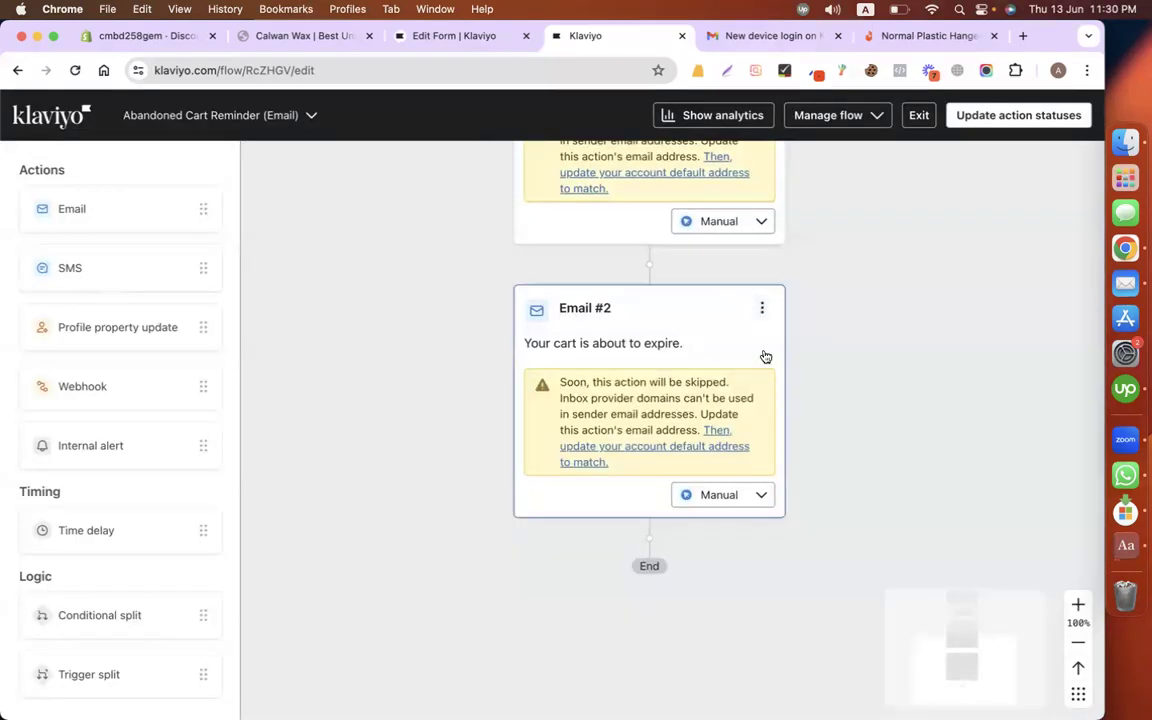
{"action": "left_click", "coordinate": [761, 313]}
{"action": "left_click", "coordinate": [824, 445]}
{"action": "left_click", "coordinate": [743, 337]}
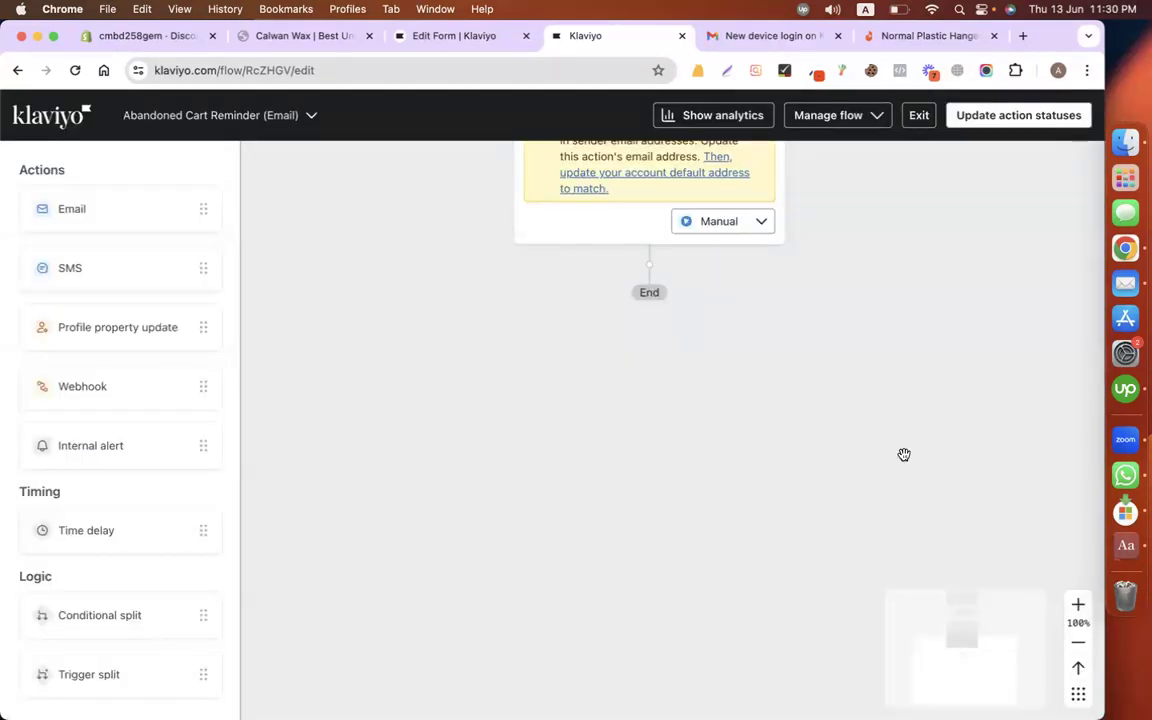
Step: Change the abandoned cart flow's time delay to 6 hours and save it
{"action": "scroll", "coordinate": [904, 455], "scroll_direction": "up", "scroll_amount": 5}
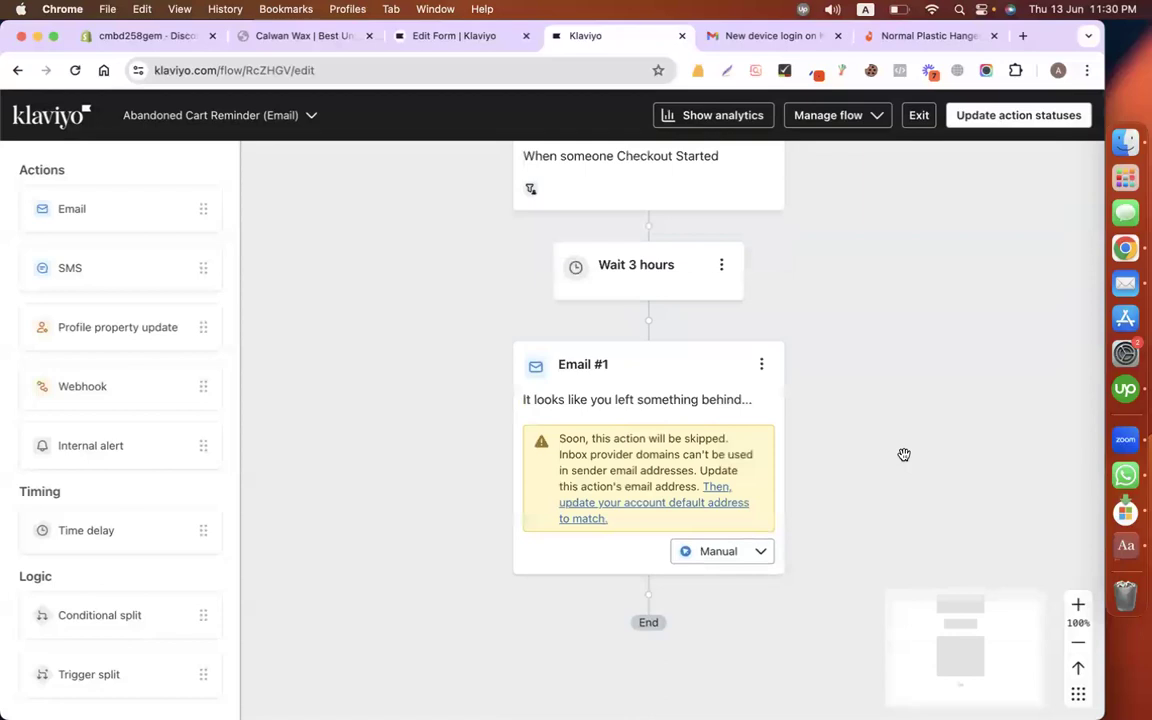
{"action": "scroll", "coordinate": [661, 350], "scroll_direction": "up", "scroll_amount": 1}
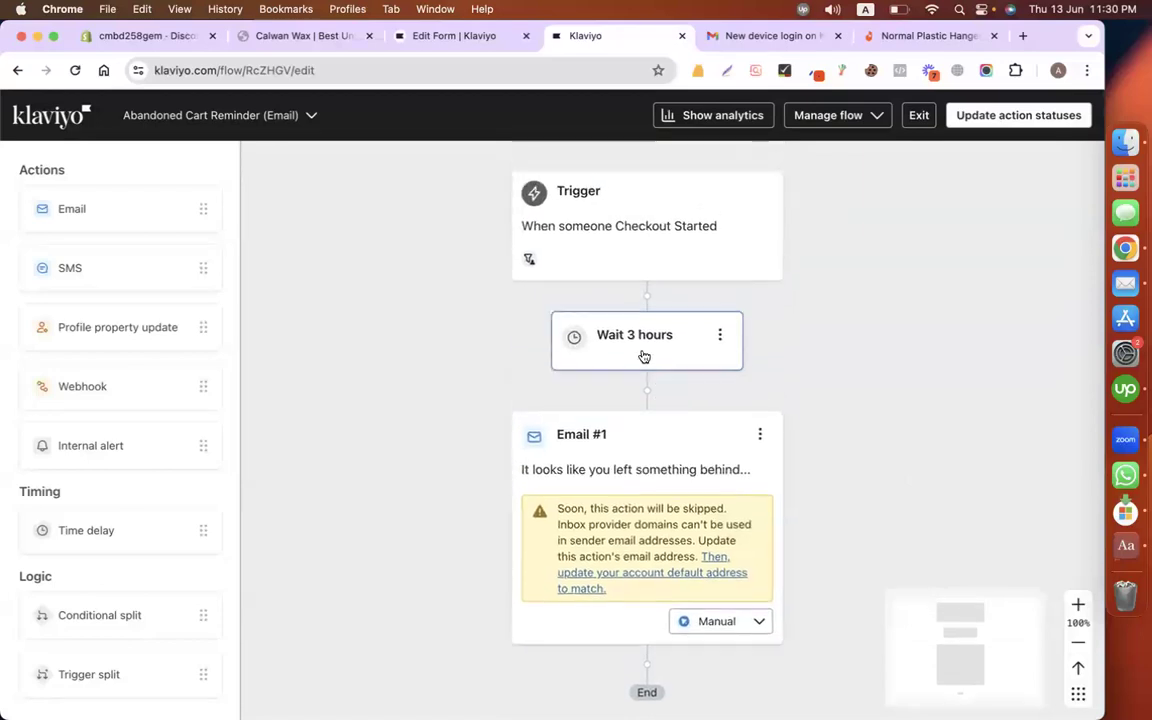
{"action": "left_click", "coordinate": [643, 355]}
{"action": "left_click", "coordinate": [802, 323]}
{"action": "key", "text": "BackSpace"}
{"action": "type", "text": "0"}
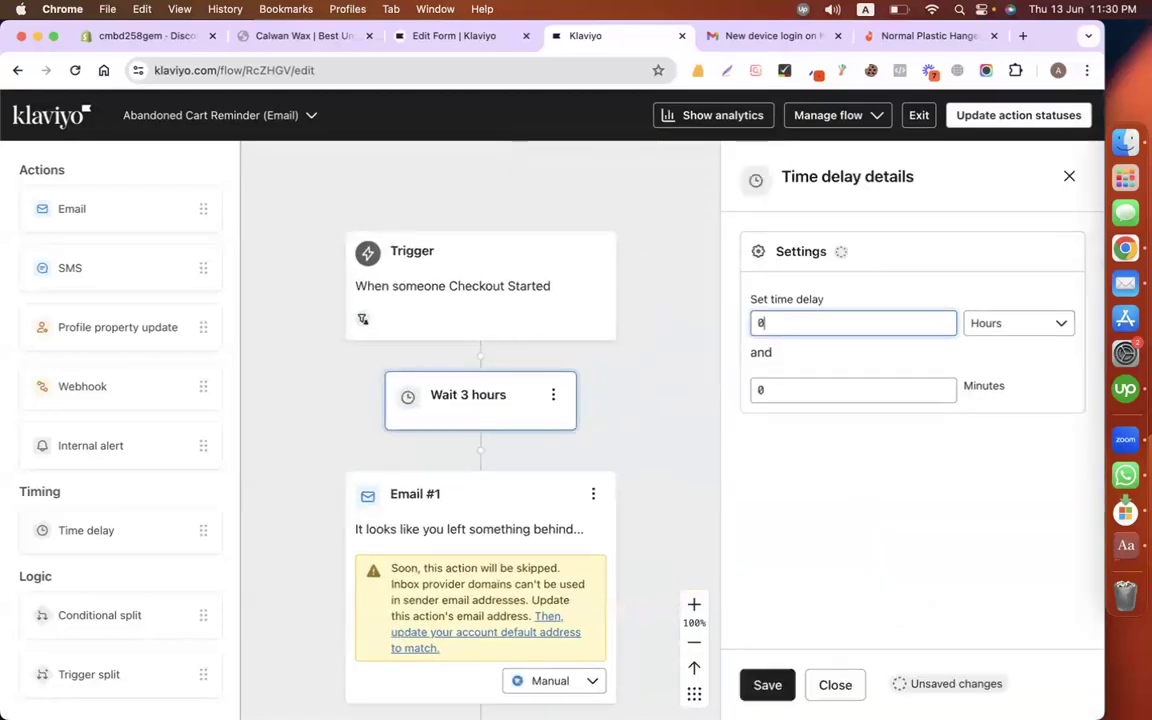
{"action": "left_click", "coordinate": [767, 684]}
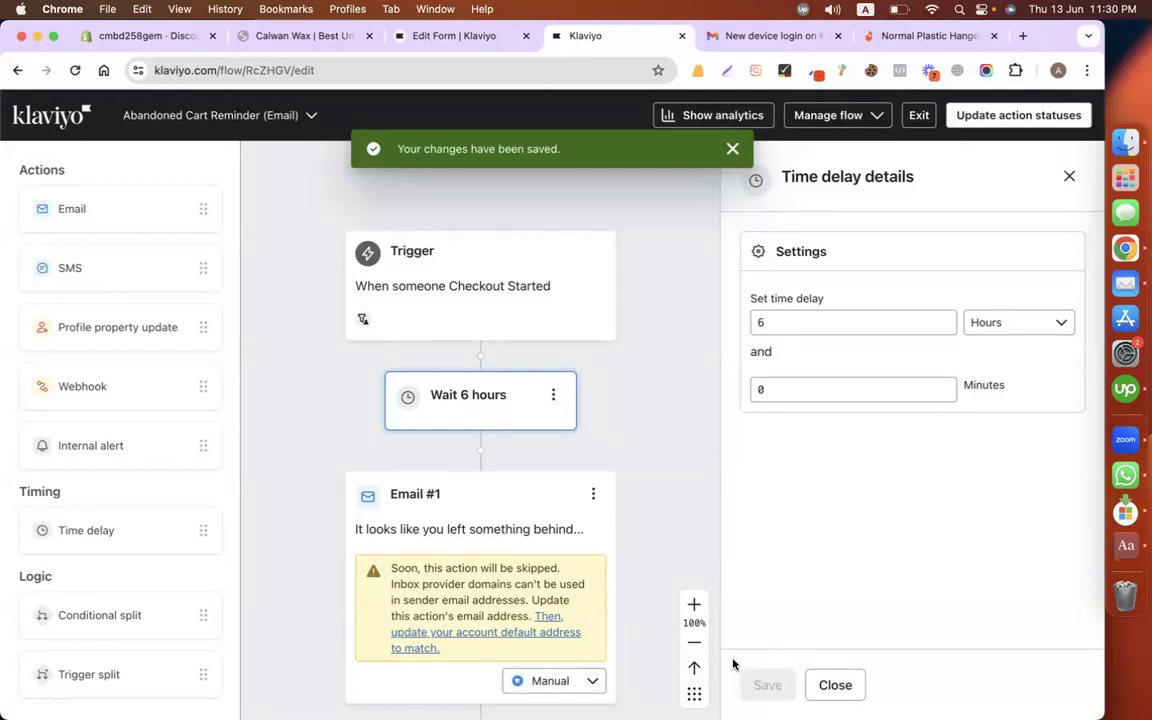
{"action": "left_click", "coordinate": [833, 685]}
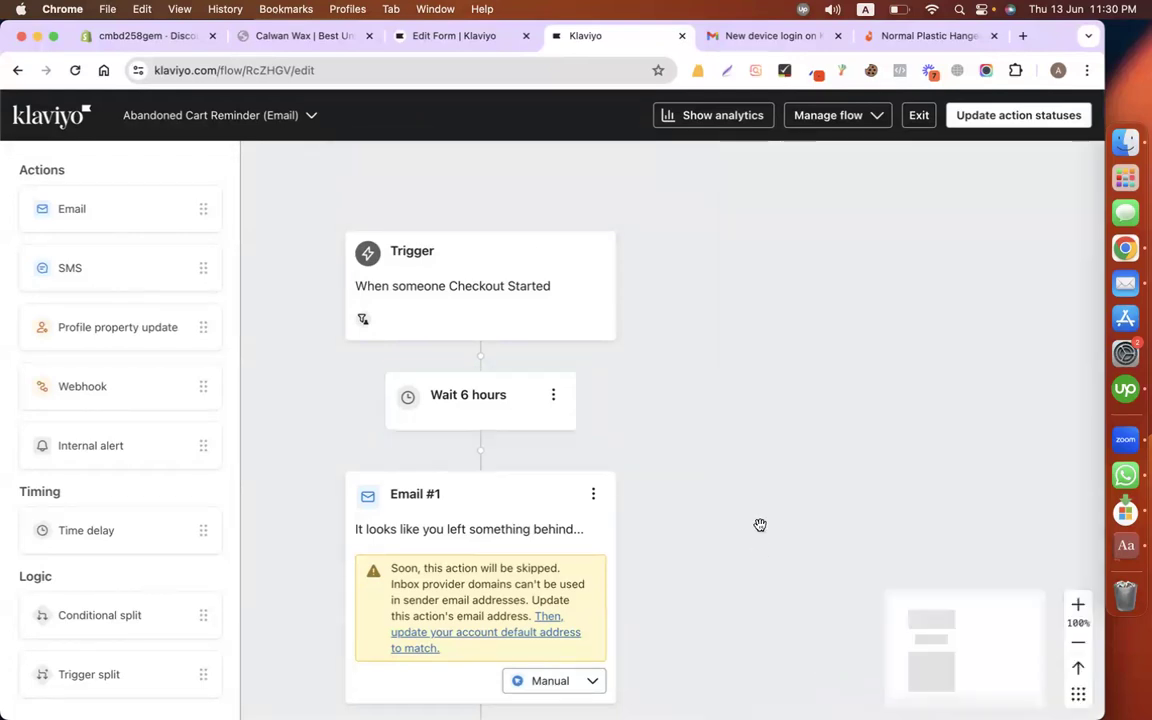
Step: Check the subject line and sender details of Email #1 and compare with how subject lines appear in the Gmail inbox
{"action": "scroll", "coordinate": [760, 525], "scroll_direction": "down", "scroll_amount": 2}
{"action": "left_click", "coordinate": [643, 404]}
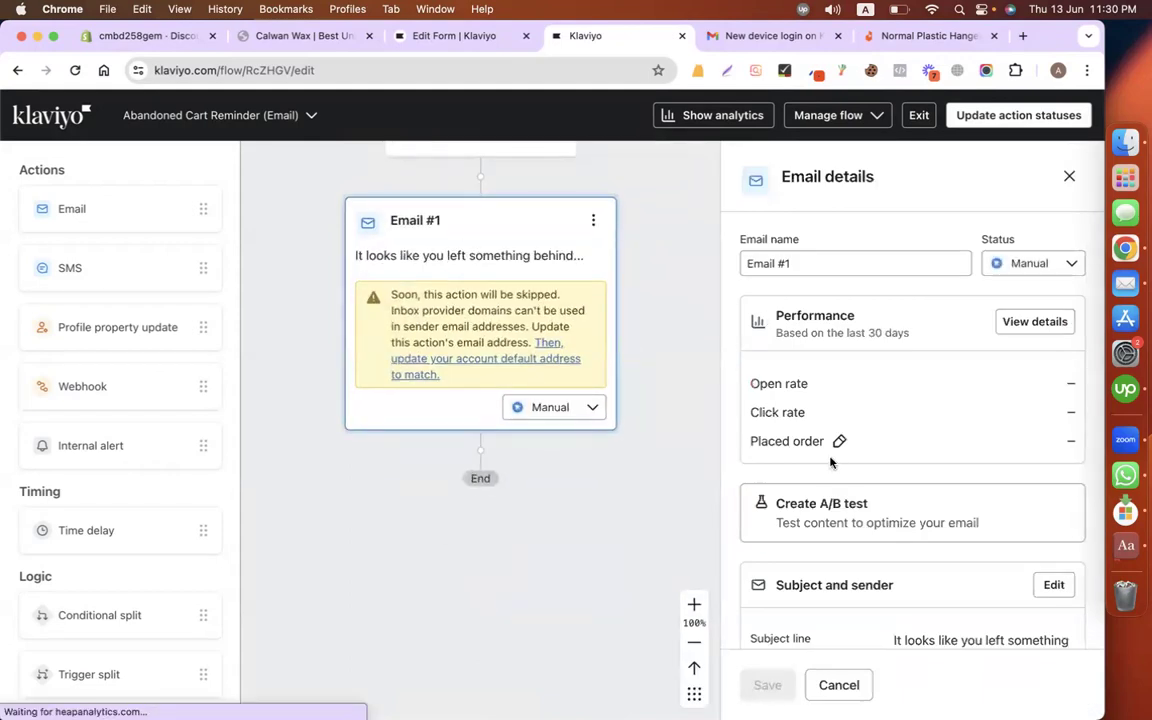
{"action": "scroll", "coordinate": [830, 462], "scroll_direction": "down", "scroll_amount": 5}
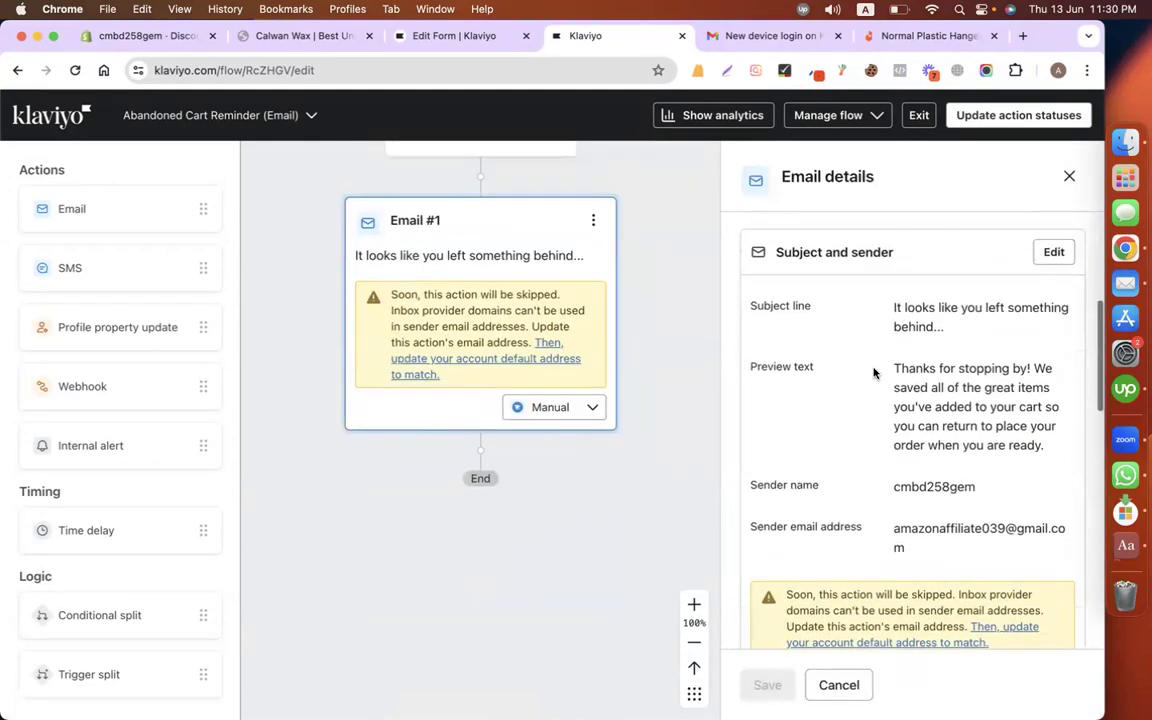
{"action": "left_click_drag", "start_coordinate": [889, 315], "coordinate": [950, 337]}
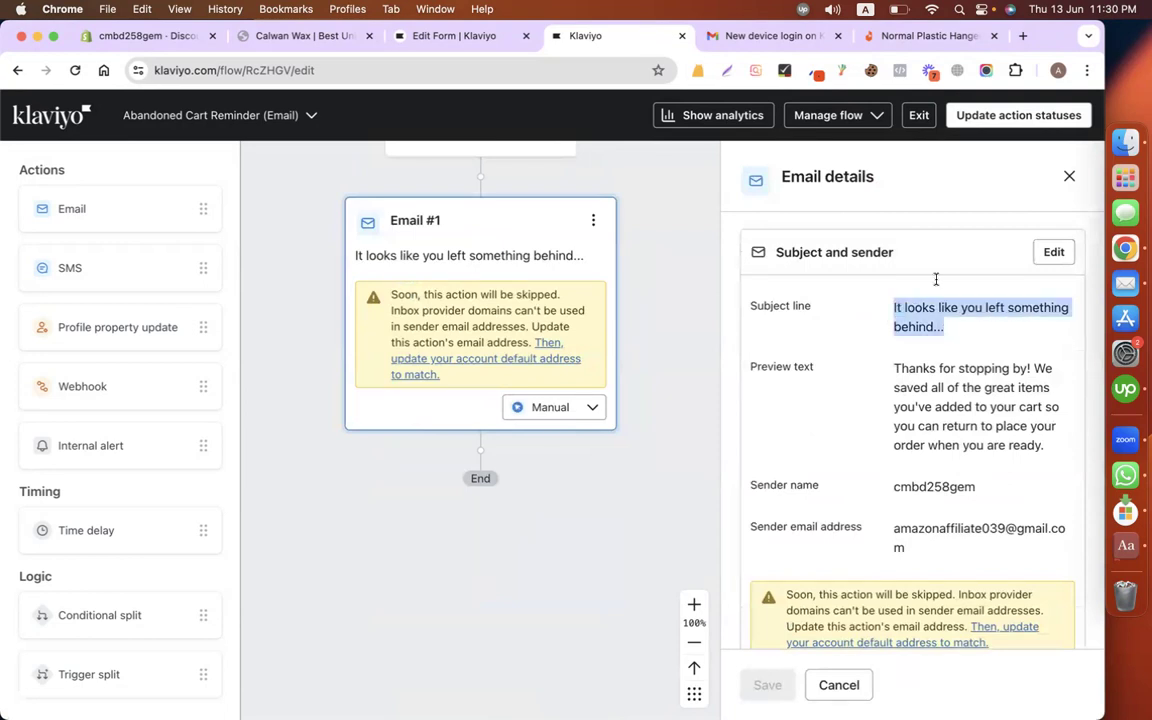
{"action": "left_click", "coordinate": [775, 30]}
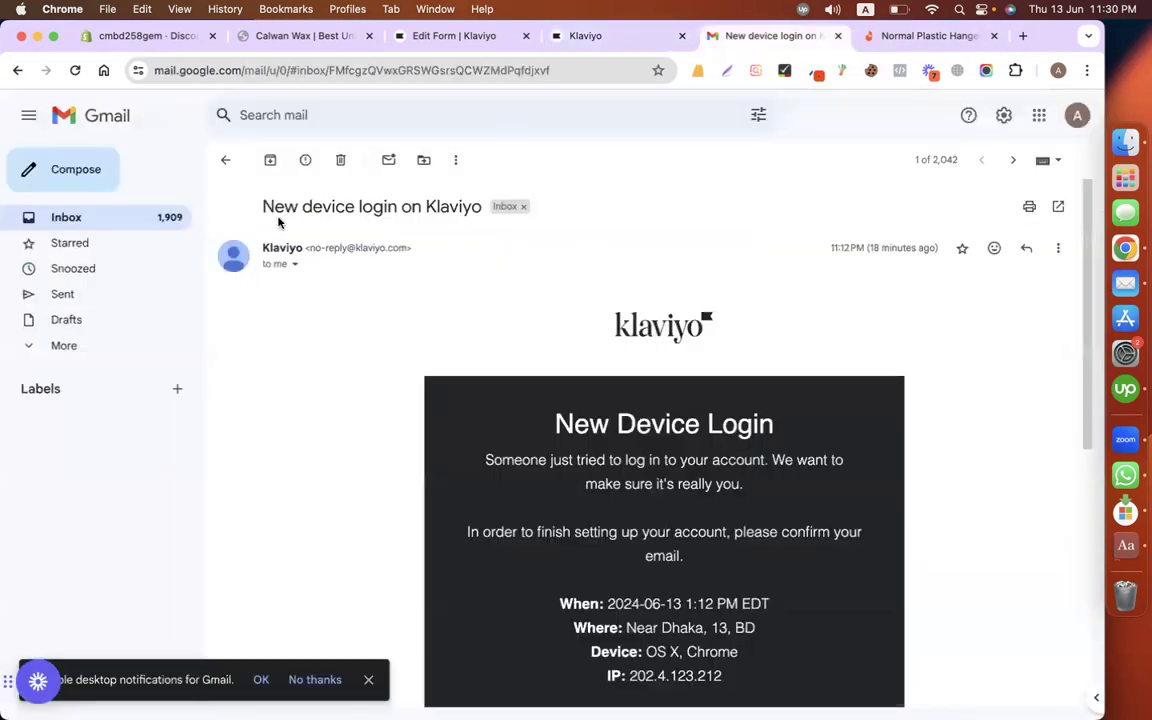
{"action": "left_click_drag", "start_coordinate": [279, 205], "coordinate": [241, 209]}
{"action": "left_click", "coordinate": [155, 226]}
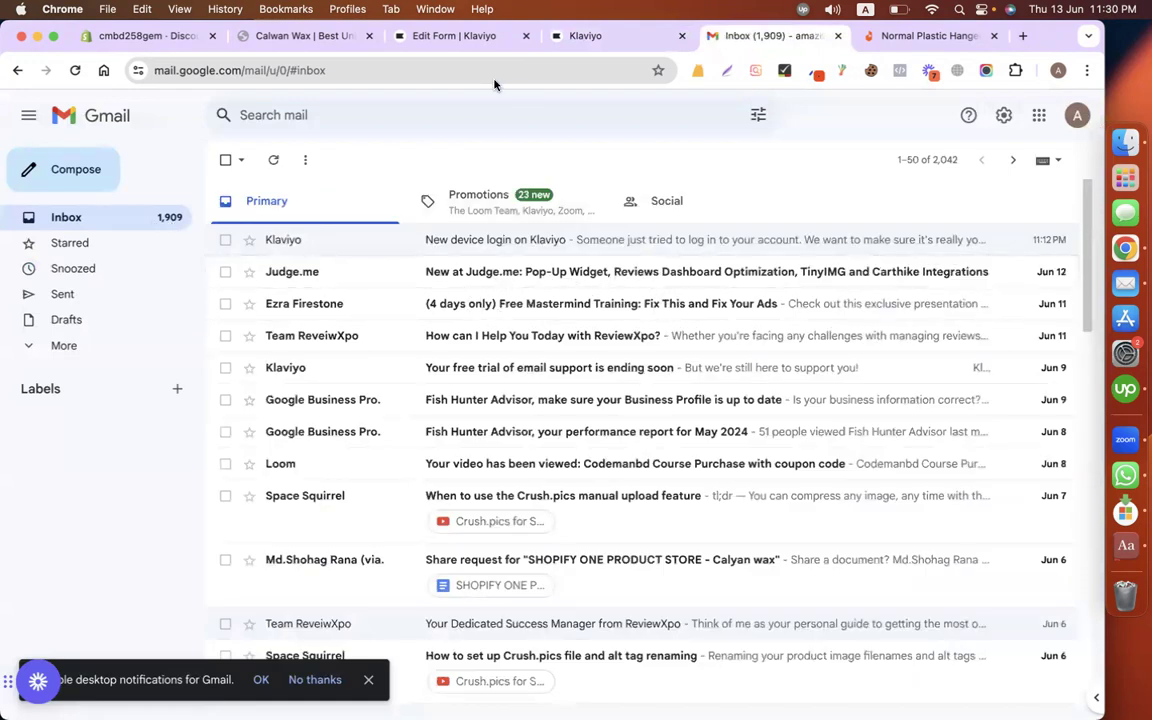
{"action": "left_click", "coordinate": [448, 36]}
{"action": "left_click", "coordinate": [590, 36]}
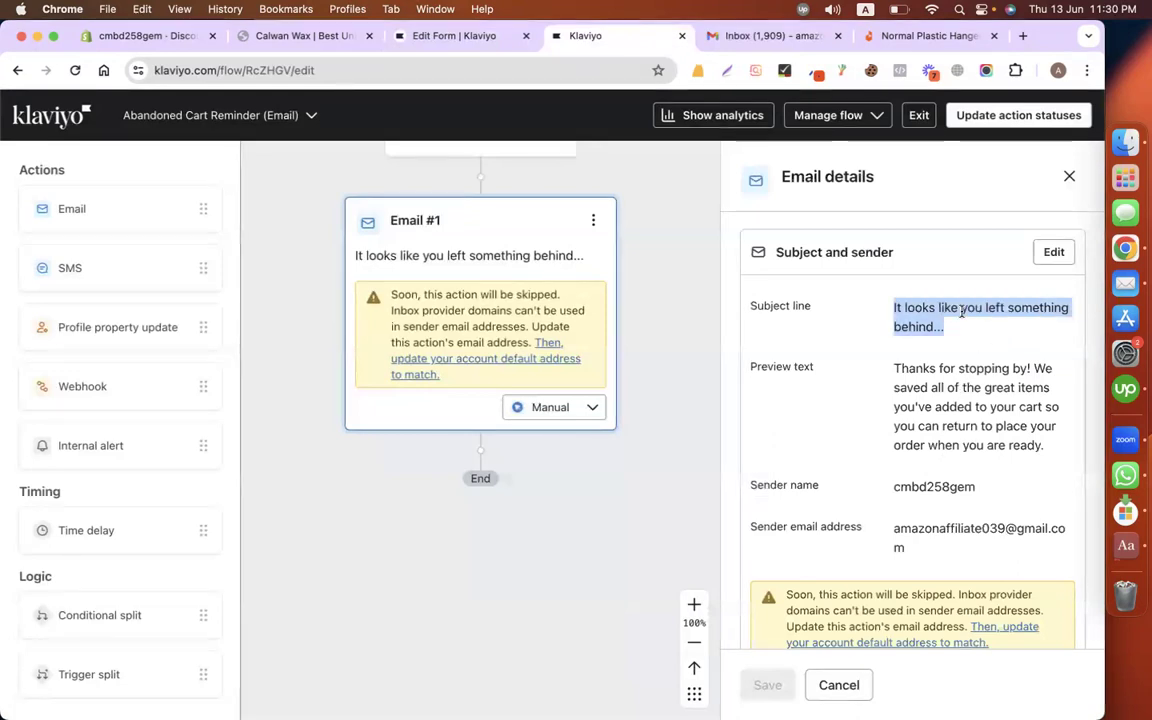
Step: Open Email #1's template in the editor, examine its logo header and cart content, and exit the editor
{"action": "scroll", "coordinate": [934, 432], "scroll_direction": "down", "scroll_amount": 5}
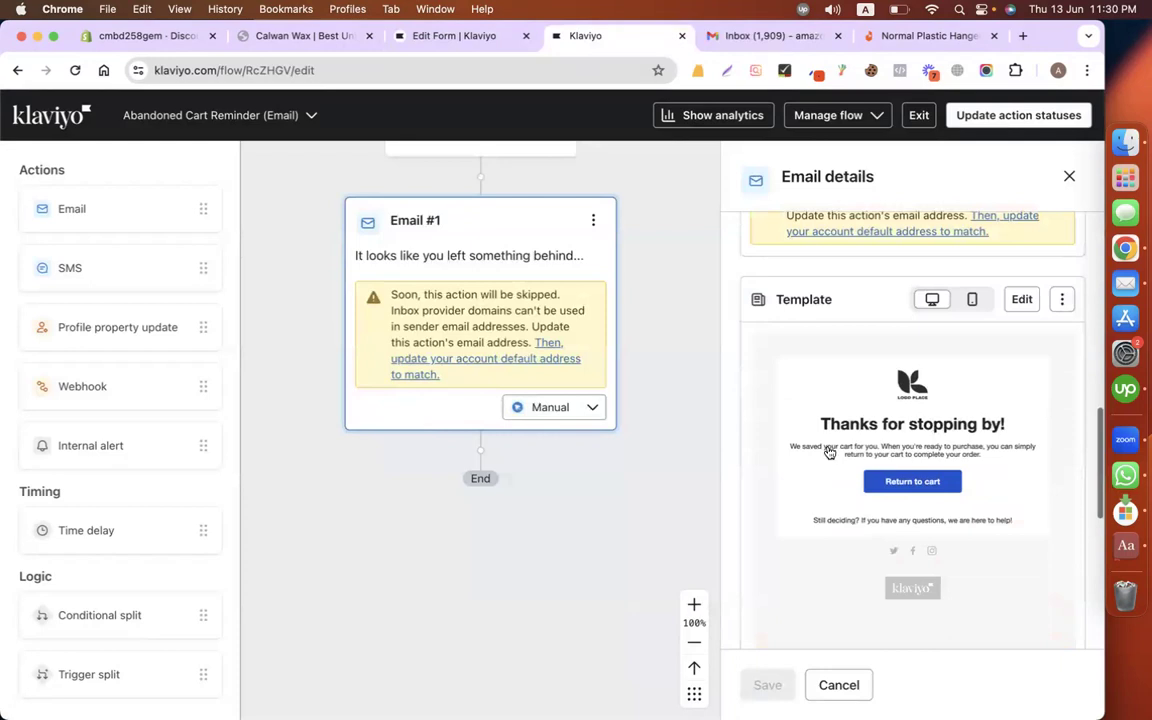
{"action": "left_click", "coordinate": [1010, 304]}
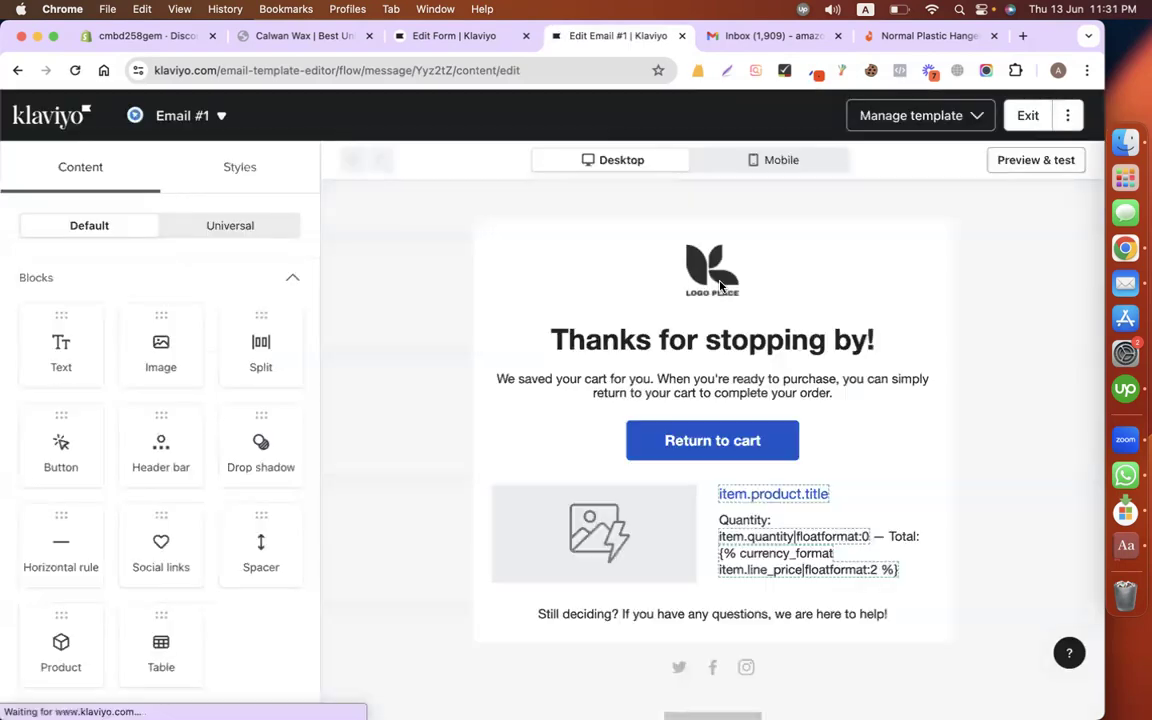
{"action": "left_click", "coordinate": [712, 270]}
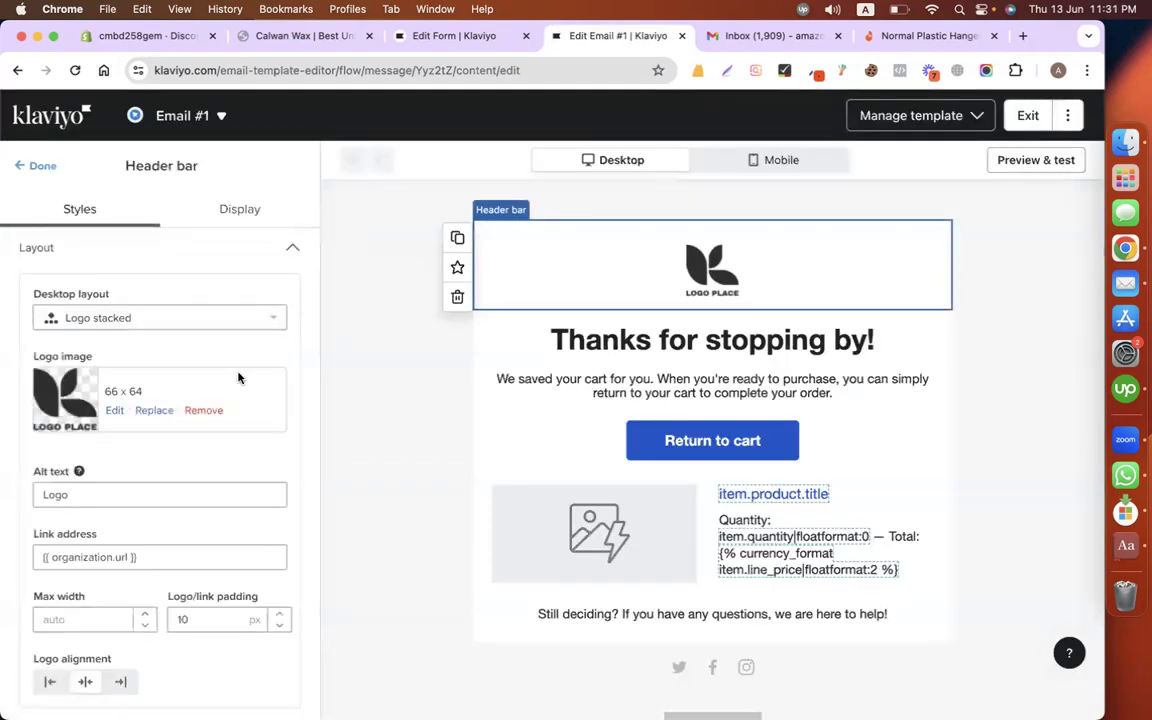
{"action": "scroll", "coordinate": [399, 404], "scroll_direction": "down", "scroll_amount": 1}
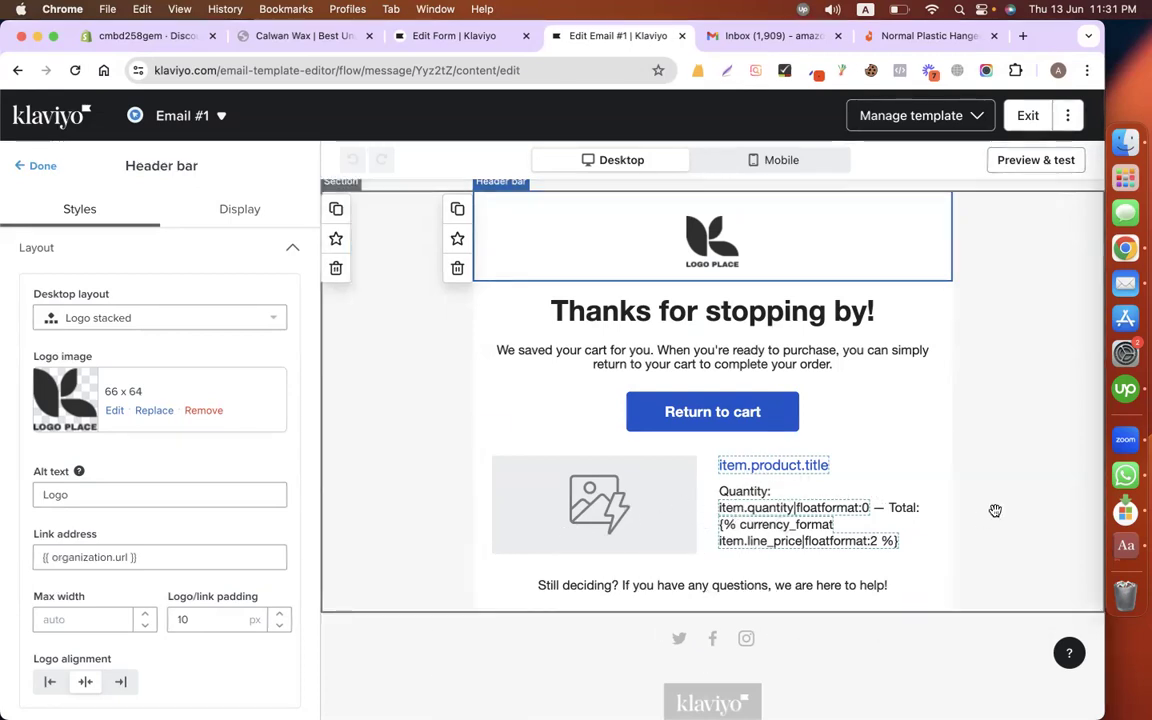
{"action": "scroll", "coordinate": [995, 511], "scroll_direction": "up", "scroll_amount": 1}
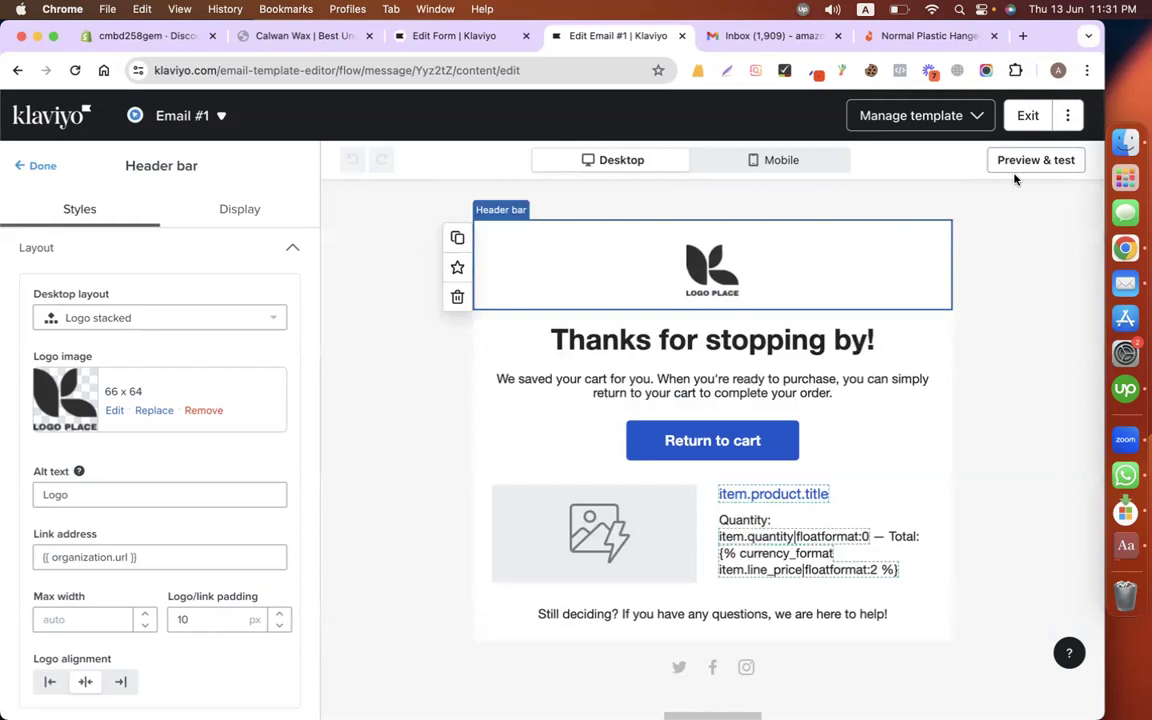
{"action": "left_click", "coordinate": [1022, 115]}
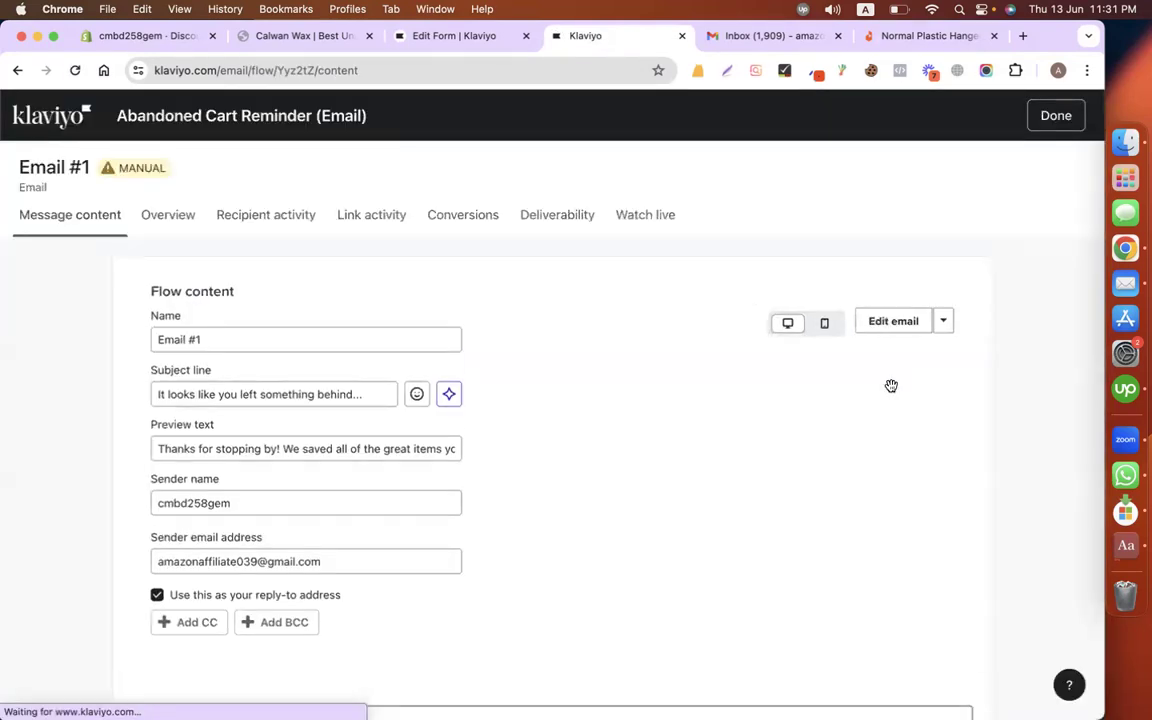
Step: Set Email #1's sender name to Calwan Wax Co and finish editing the message content
{"action": "triple_click", "coordinate": [320, 394]}
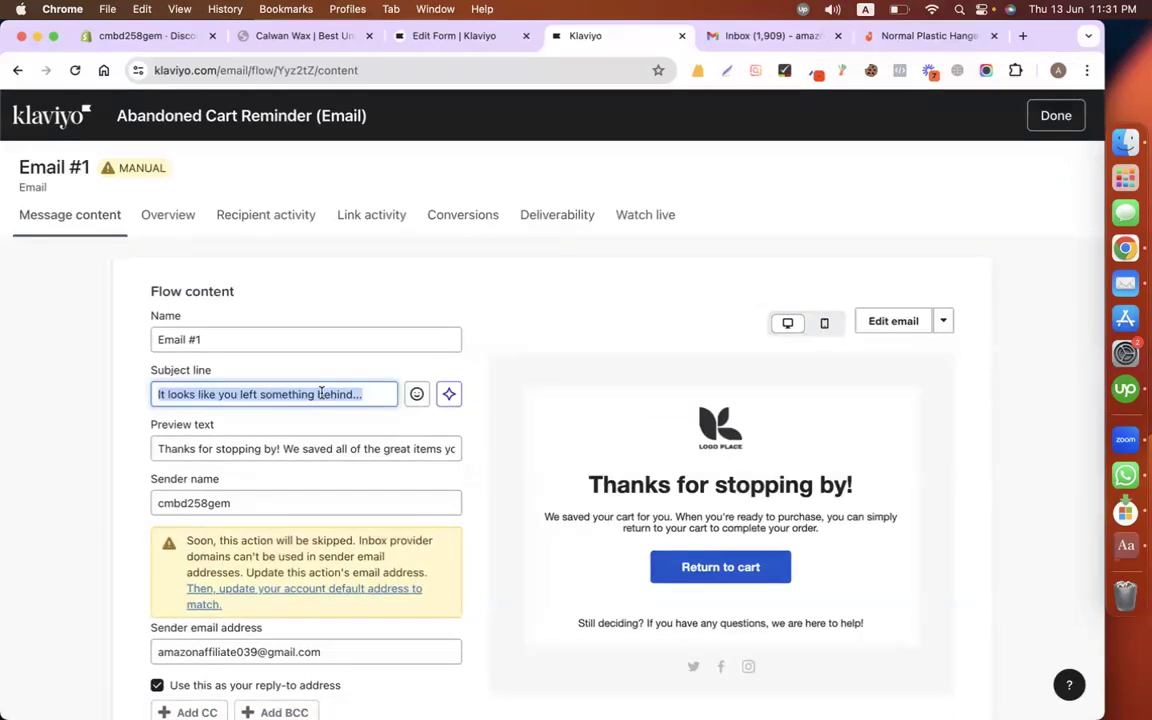
{"action": "scroll", "coordinate": [586, 324], "scroll_direction": "down", "scroll_amount": 2}
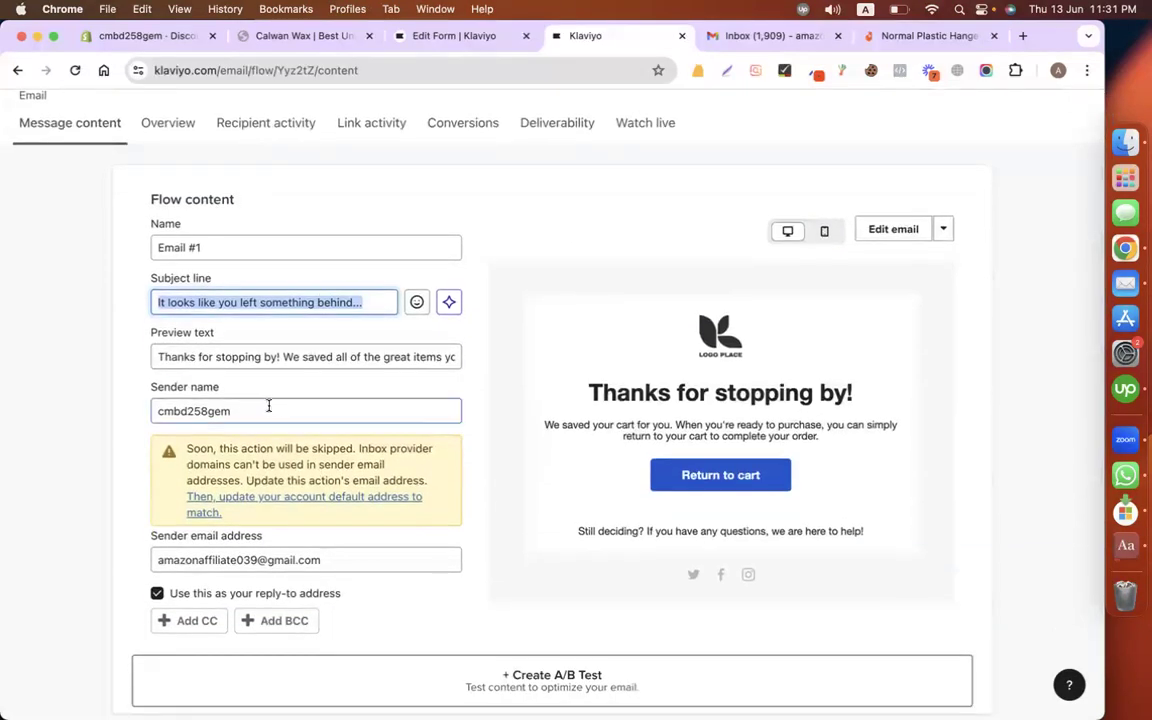
{"action": "triple_click", "coordinate": [268, 405]}
{"action": "type", "text": "Calwan Wax Co"}
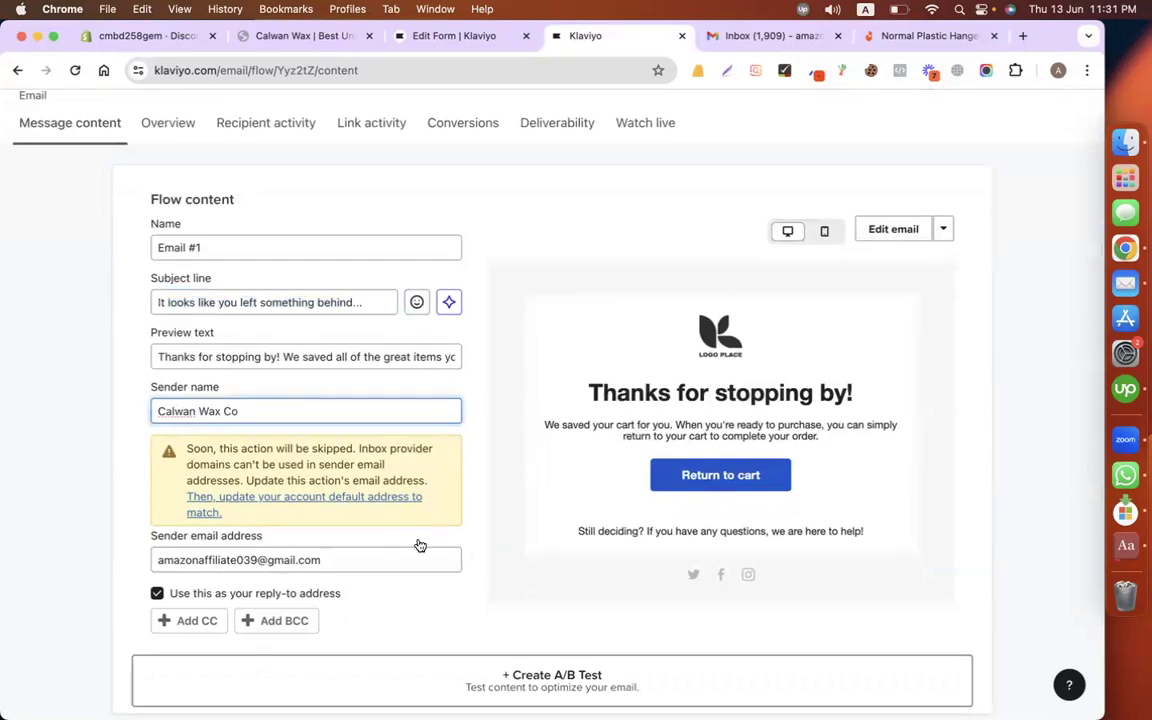
{"action": "scroll", "coordinate": [420, 545], "scroll_direction": "down", "scroll_amount": 2}
{"action": "scroll", "coordinate": [866, 517], "scroll_direction": "up", "scroll_amount": 4}
{"action": "left_click", "coordinate": [1054, 116]}
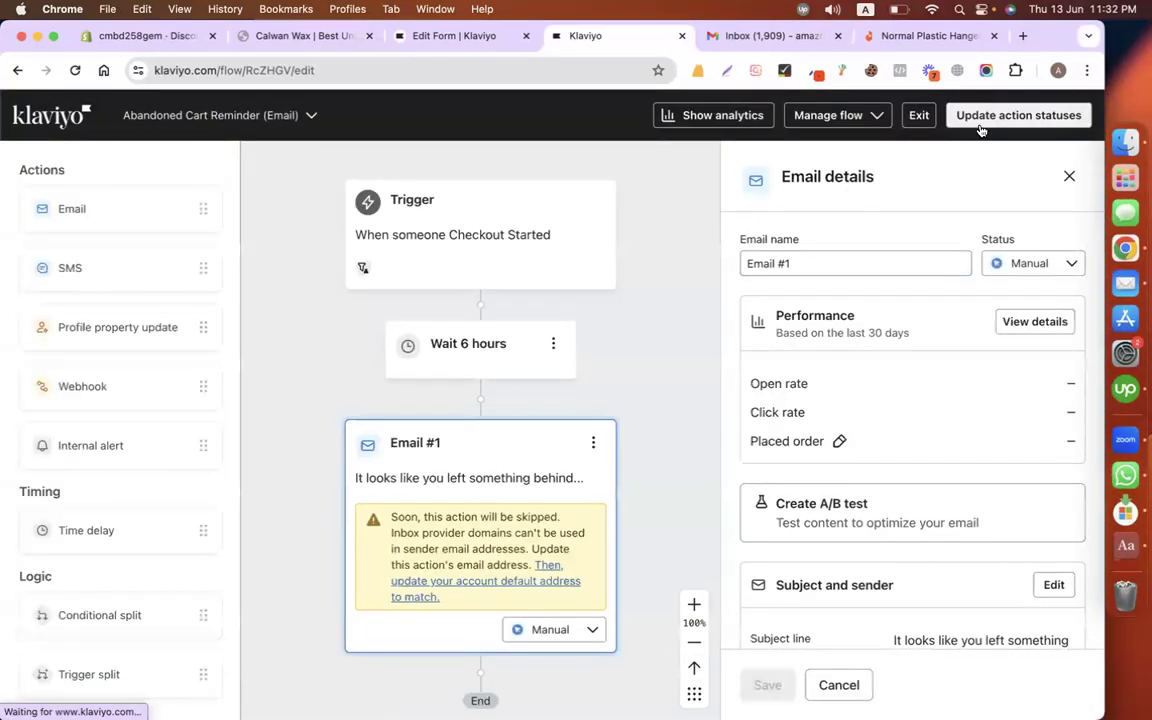
Step: Set all actions of the abandoned cart flow to Live and exit to the flows list
{"action": "left_click", "coordinate": [977, 125]}
{"action": "left_click", "coordinate": [540, 407]}
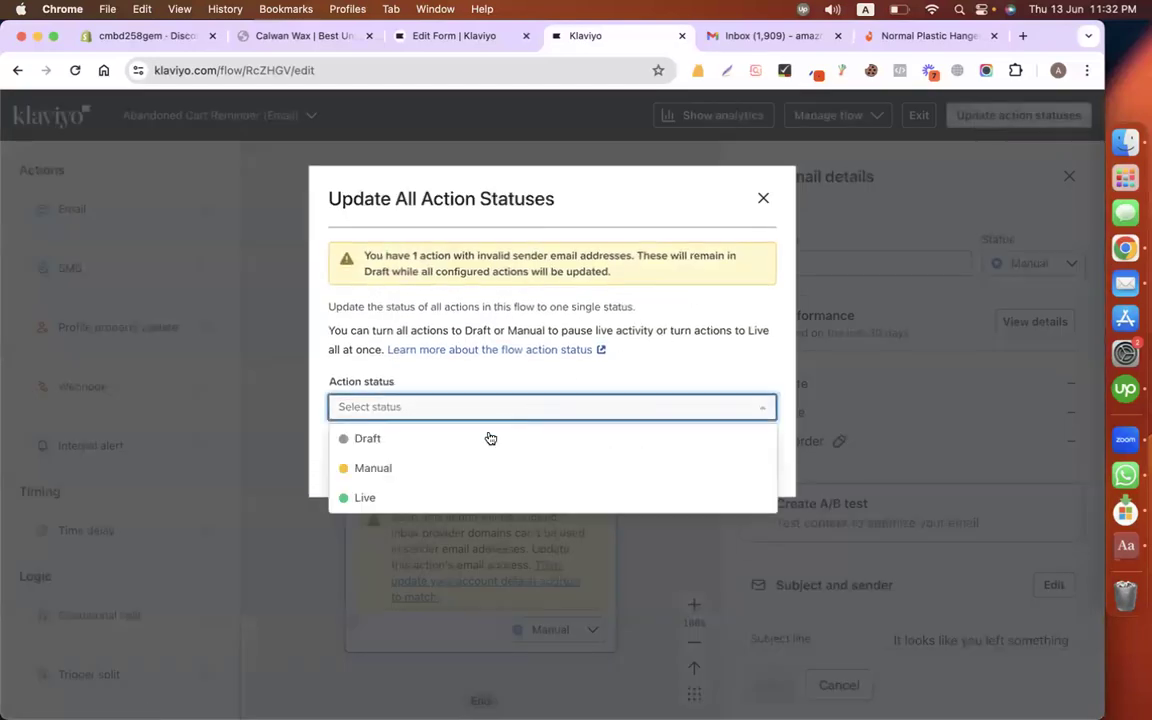
{"action": "left_click", "coordinate": [404, 497]}
{"action": "left_click", "coordinate": [695, 467]}
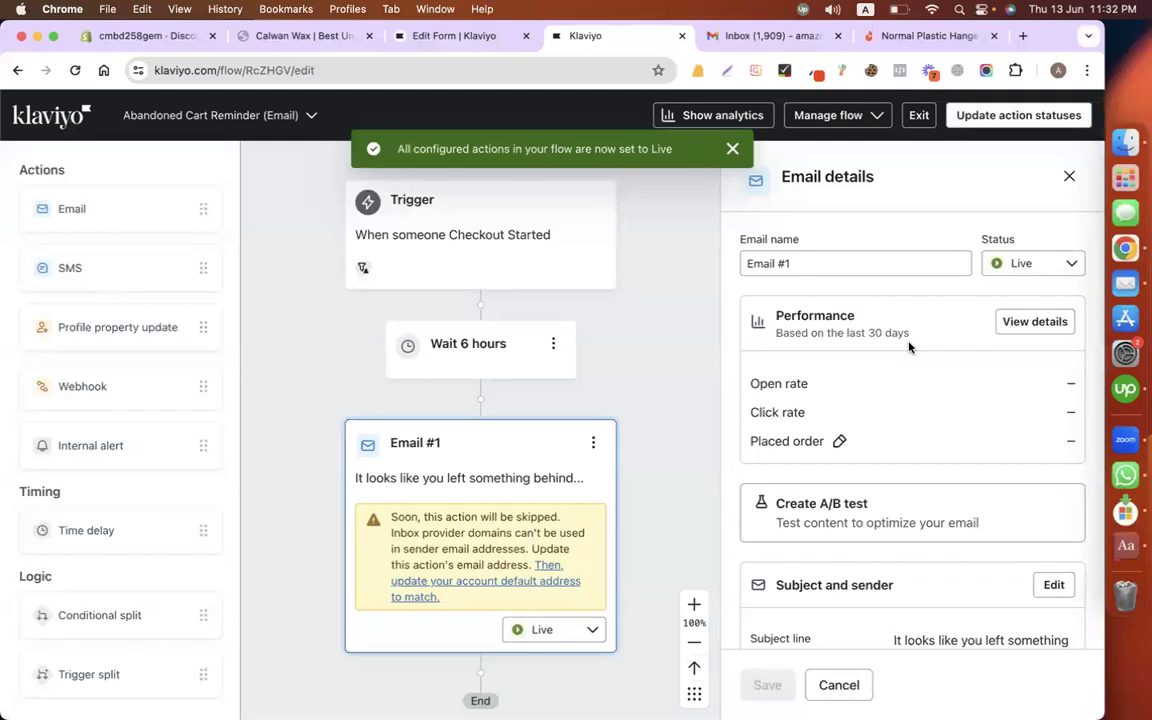
{"action": "left_click", "coordinate": [918, 116]}
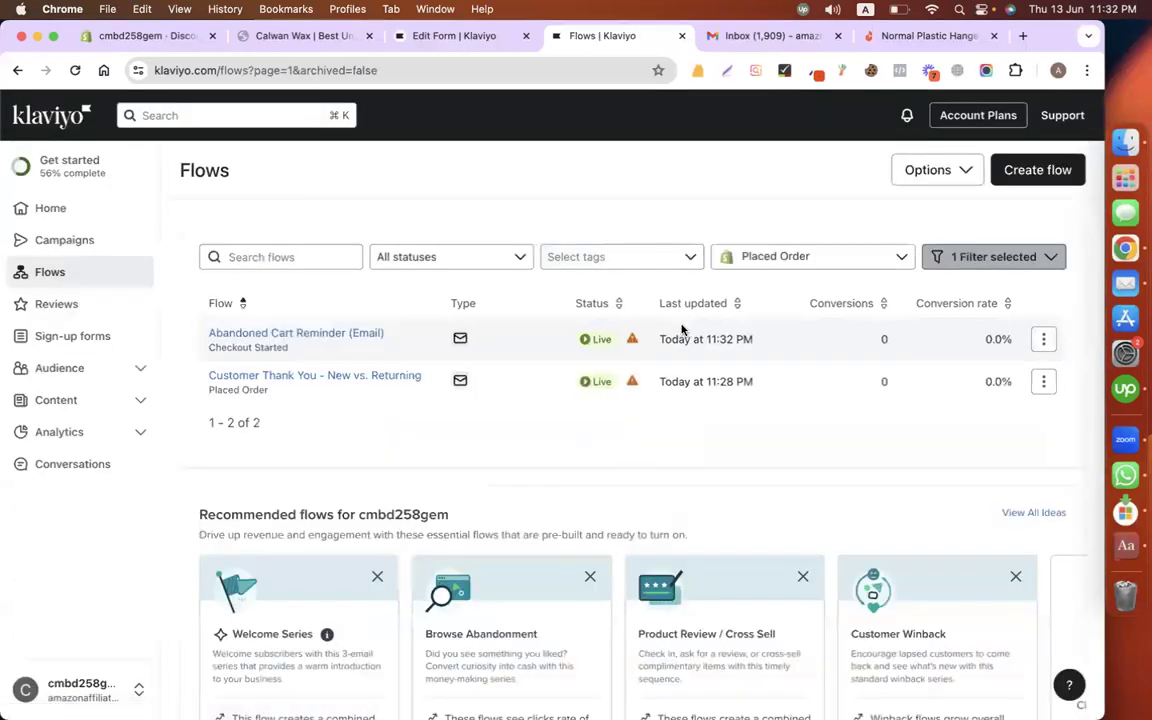
Step: Create a flow from the recommended Welcome Series, triggered by the Newsletter list, with a coupon for all new signups
{"action": "scroll", "coordinate": [574, 453], "scroll_direction": "down", "scroll_amount": 3}
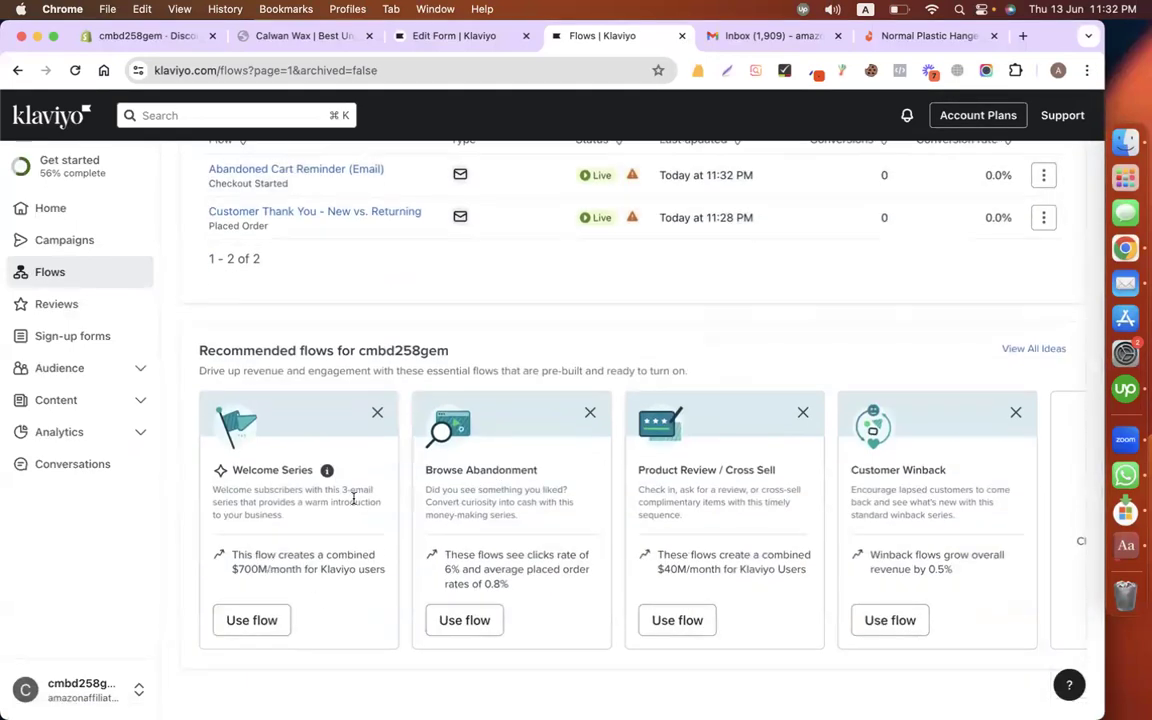
{"action": "left_click", "coordinate": [251, 622]}
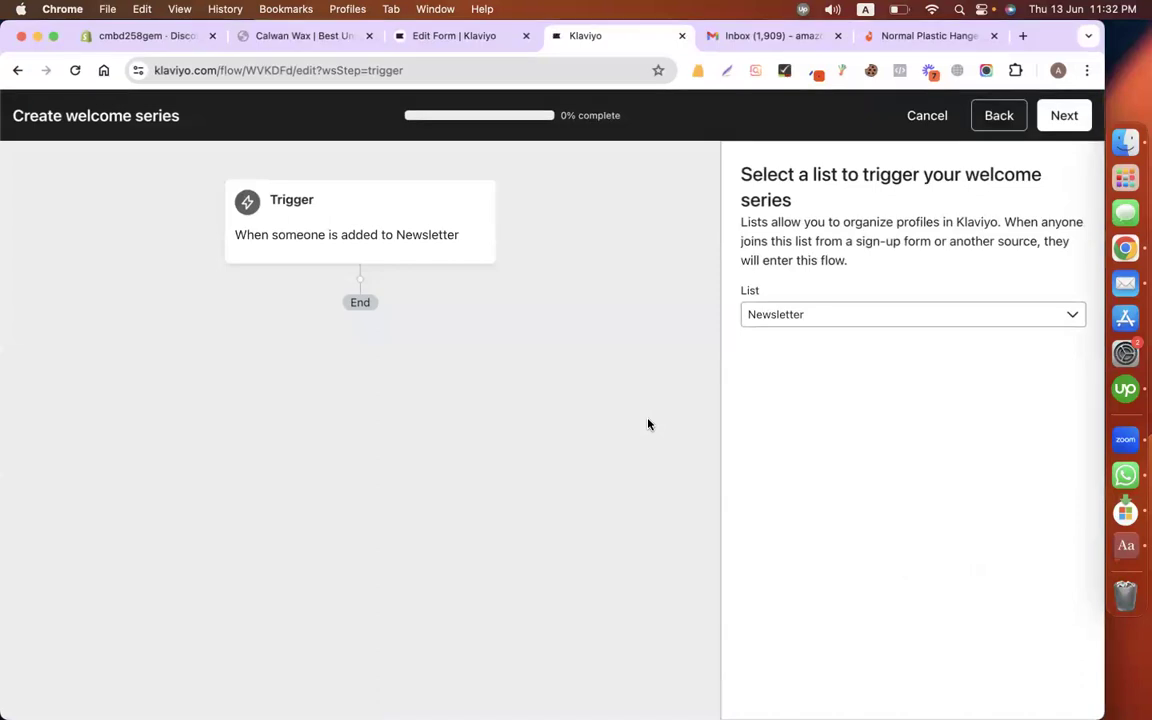
{"action": "left_click", "coordinate": [810, 325]}
{"action": "left_click", "coordinate": [810, 325]}
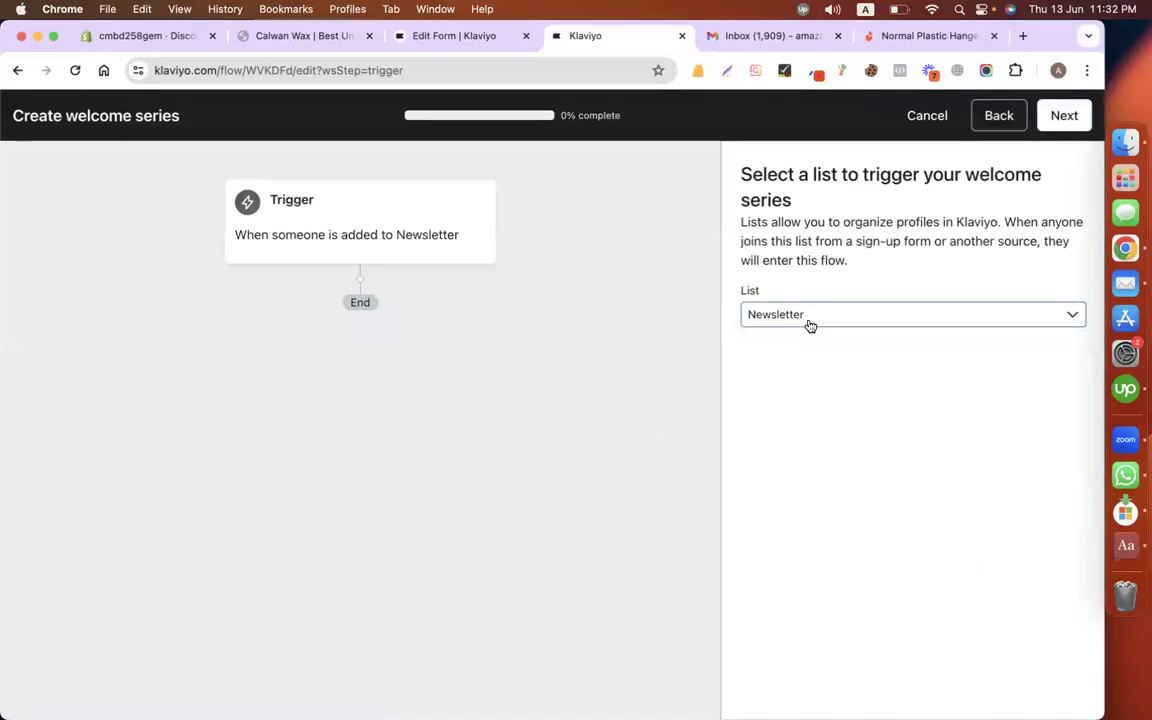
{"action": "left_click", "coordinate": [1050, 119]}
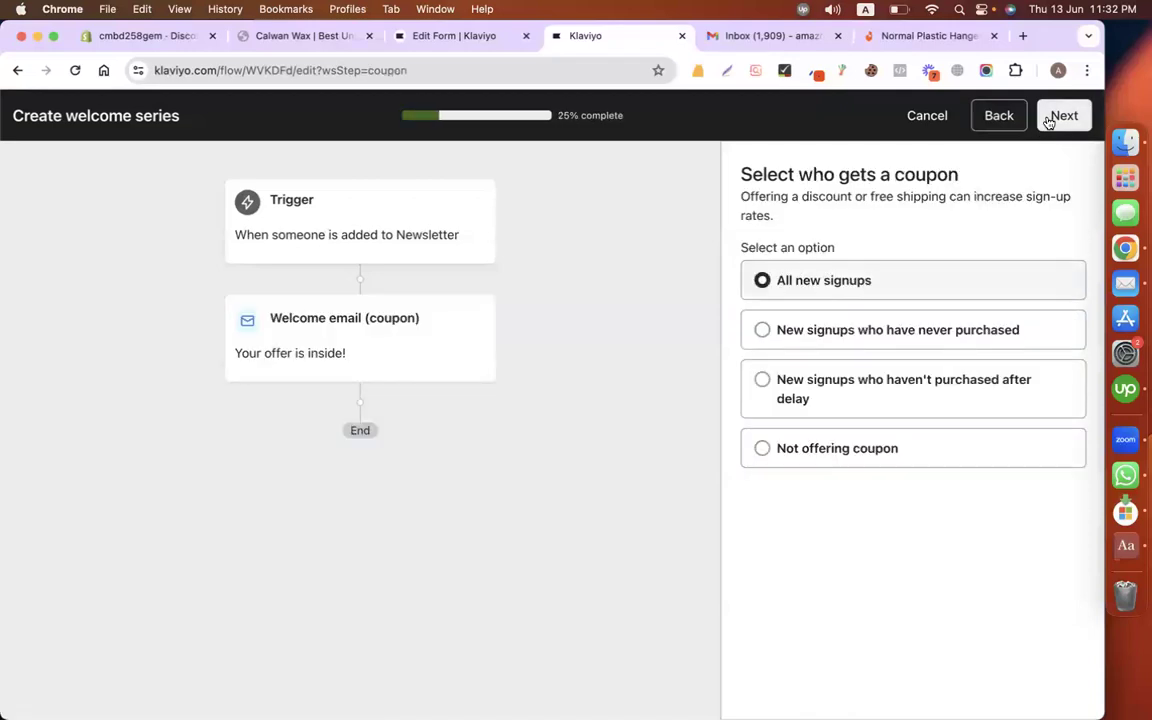
{"action": "left_click", "coordinate": [1050, 118]}
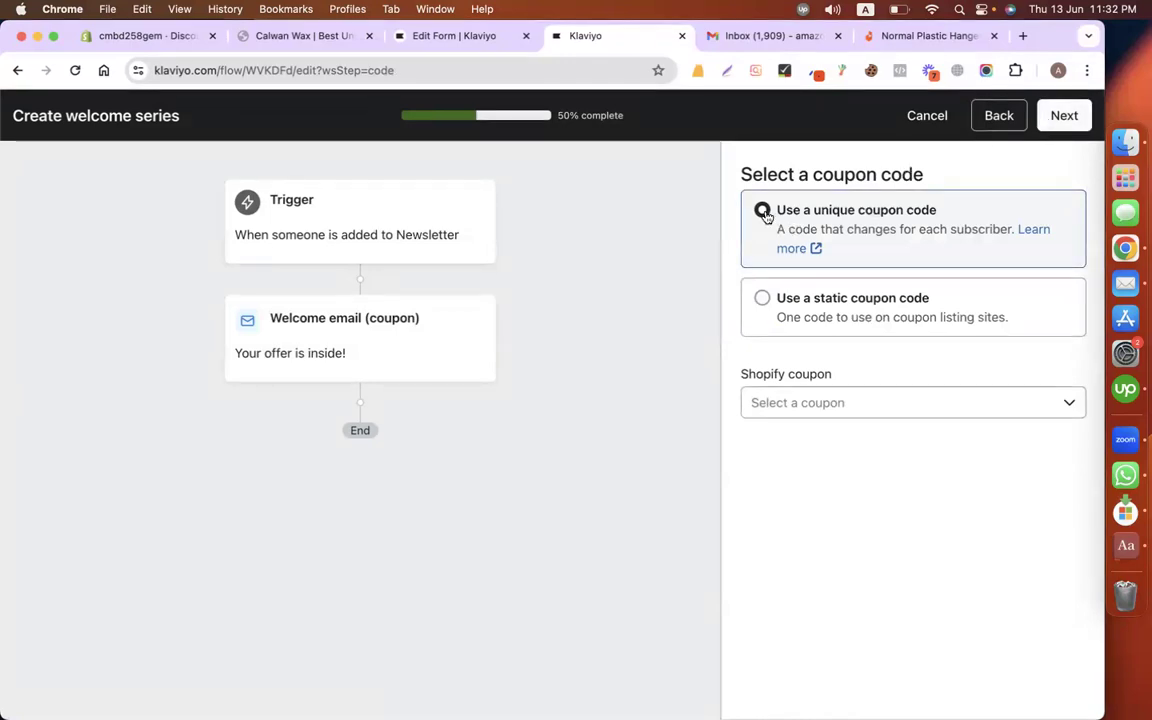
Step: Use the unique Shopify coupon EIDOFFER and finish the welcome series setup with a coupon reminder after 3 days
{"action": "left_click", "coordinate": [768, 408]}
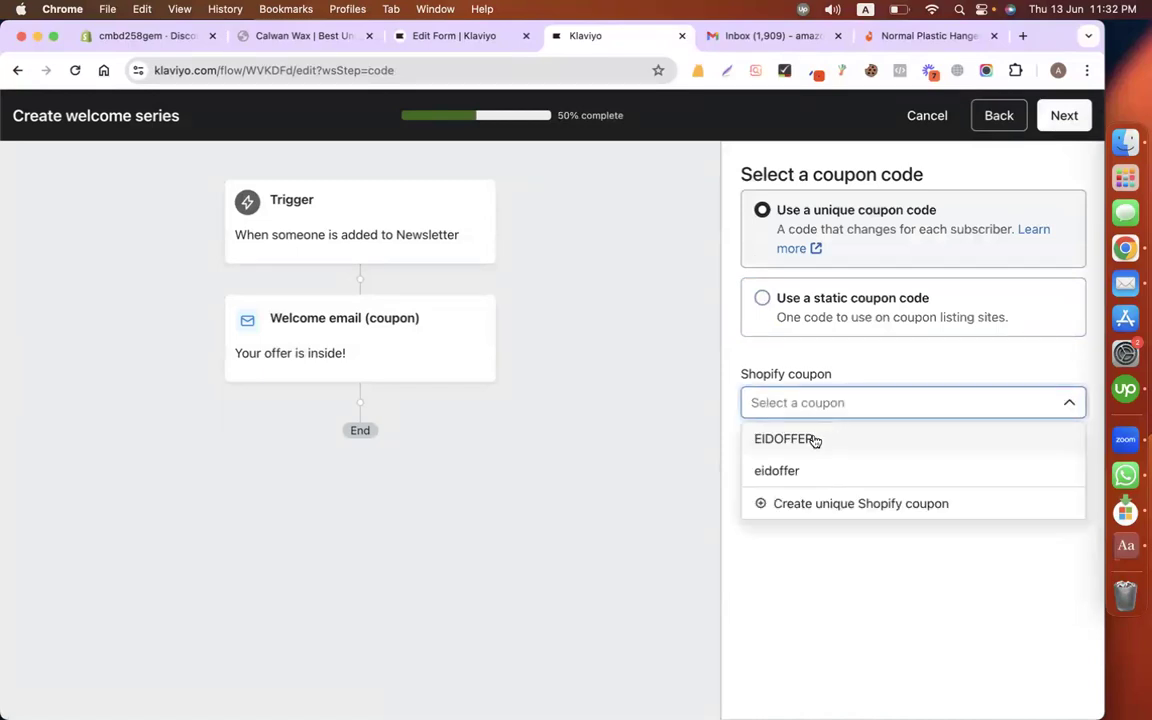
{"action": "left_click", "coordinate": [813, 439]}
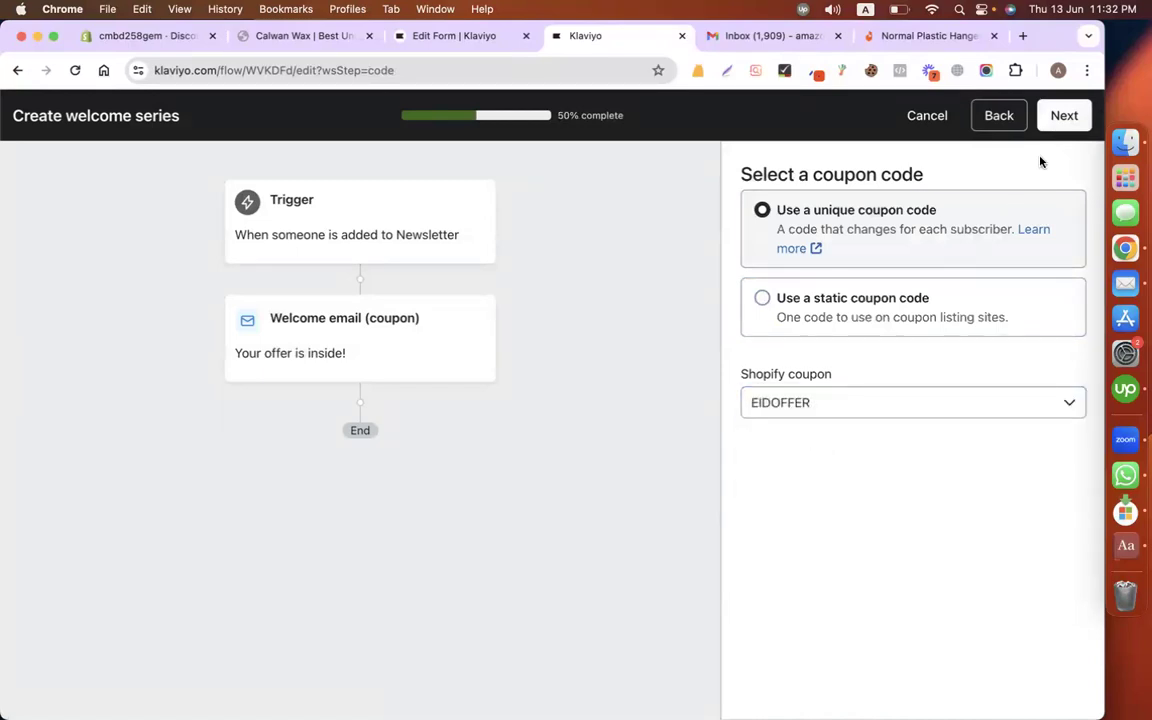
{"action": "left_click", "coordinate": [1064, 115]}
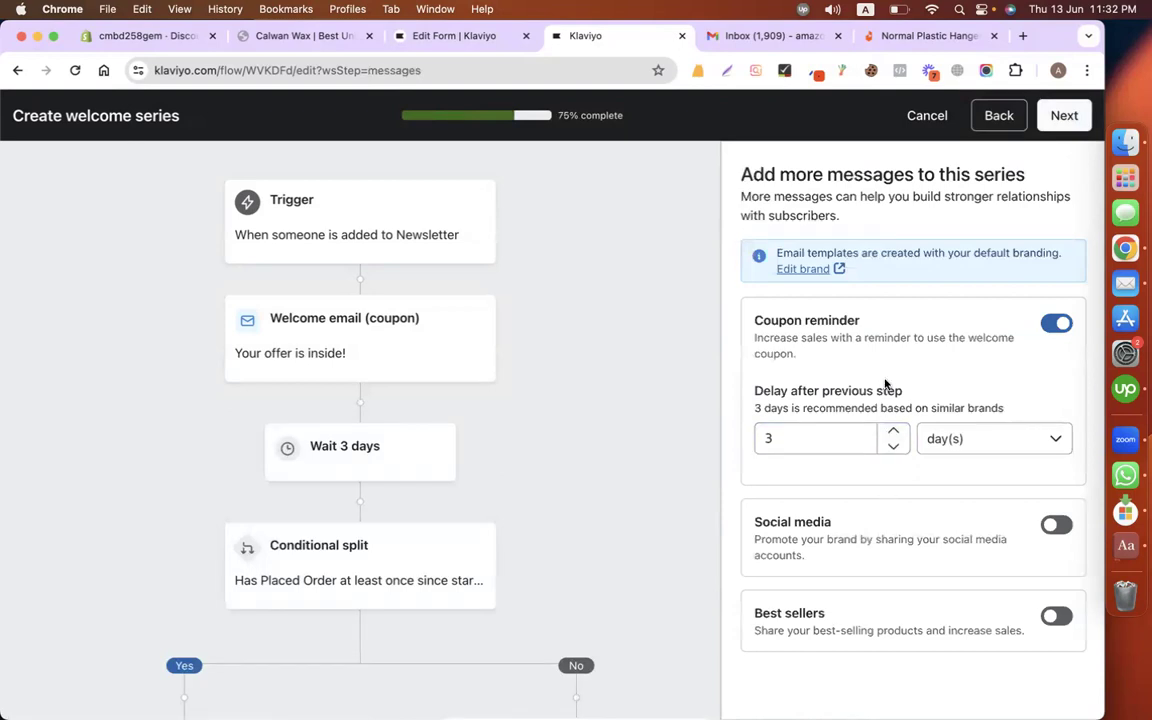
{"action": "left_click", "coordinate": [1058, 118]}
{"action": "left_click", "coordinate": [1054, 117]}
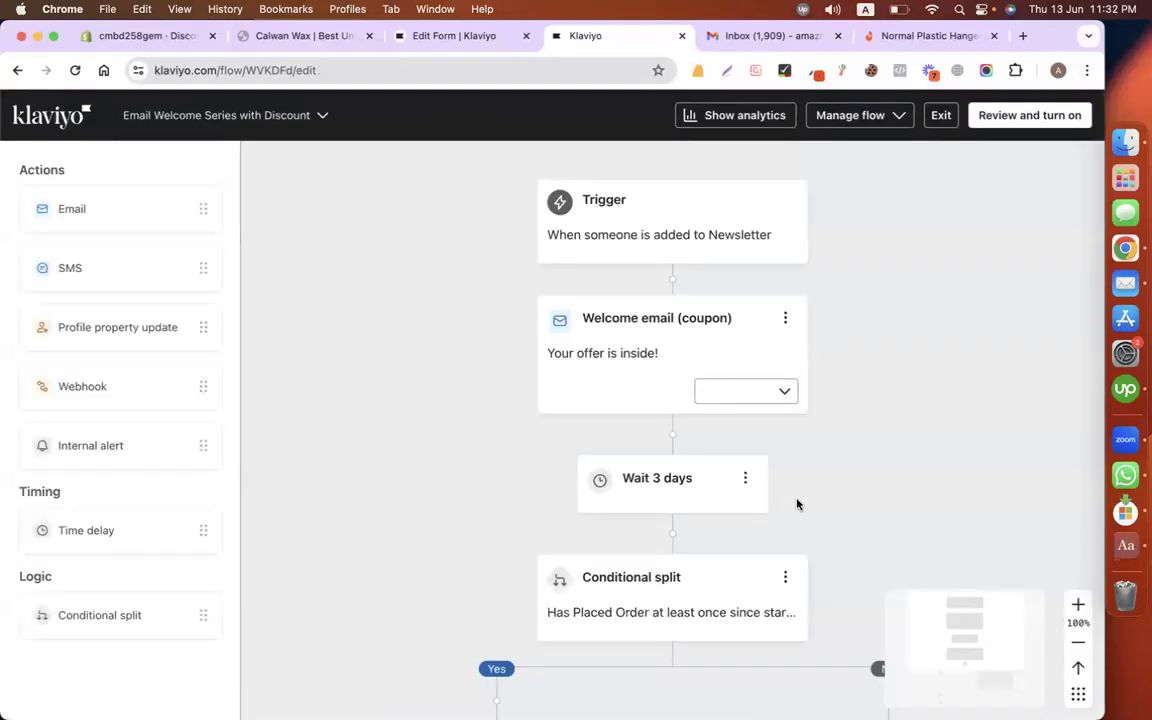
Step: Open the details of the Welcome email (coupon) message in the flow
{"action": "left_click", "coordinate": [704, 255]}
{"action": "left_click", "coordinate": [1062, 176]}
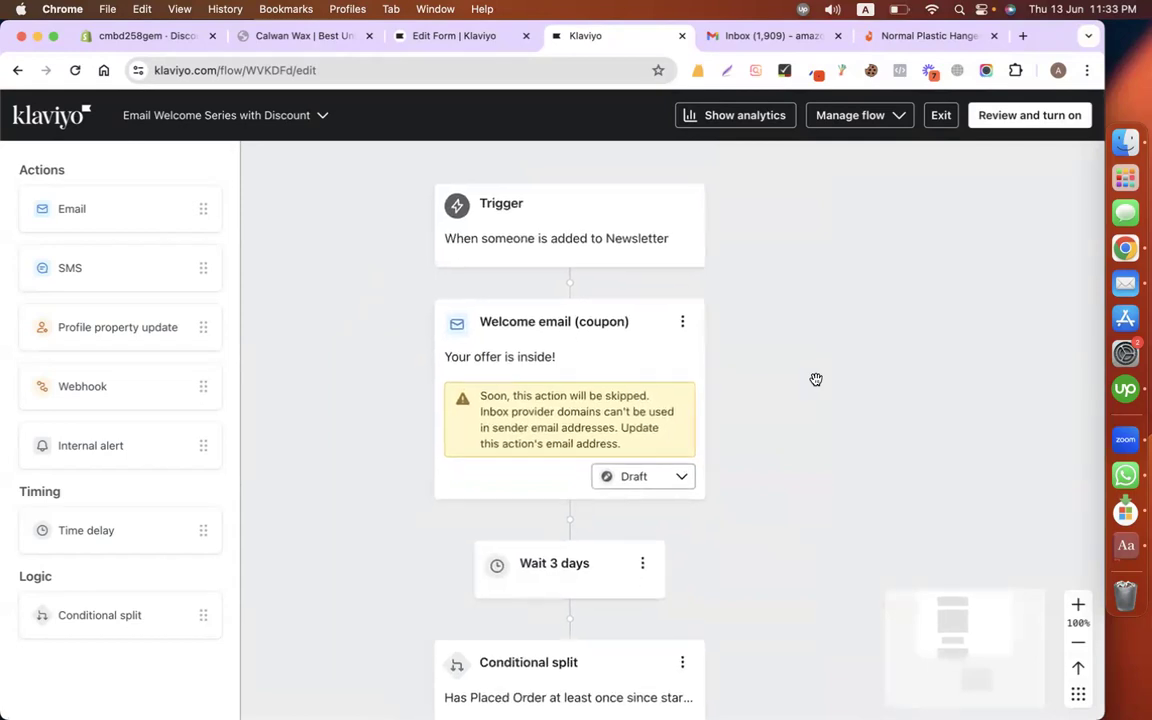
{"action": "left_click", "coordinate": [671, 337]}
{"action": "scroll", "coordinate": [866, 470], "scroll_direction": "down", "scroll_amount": 5}
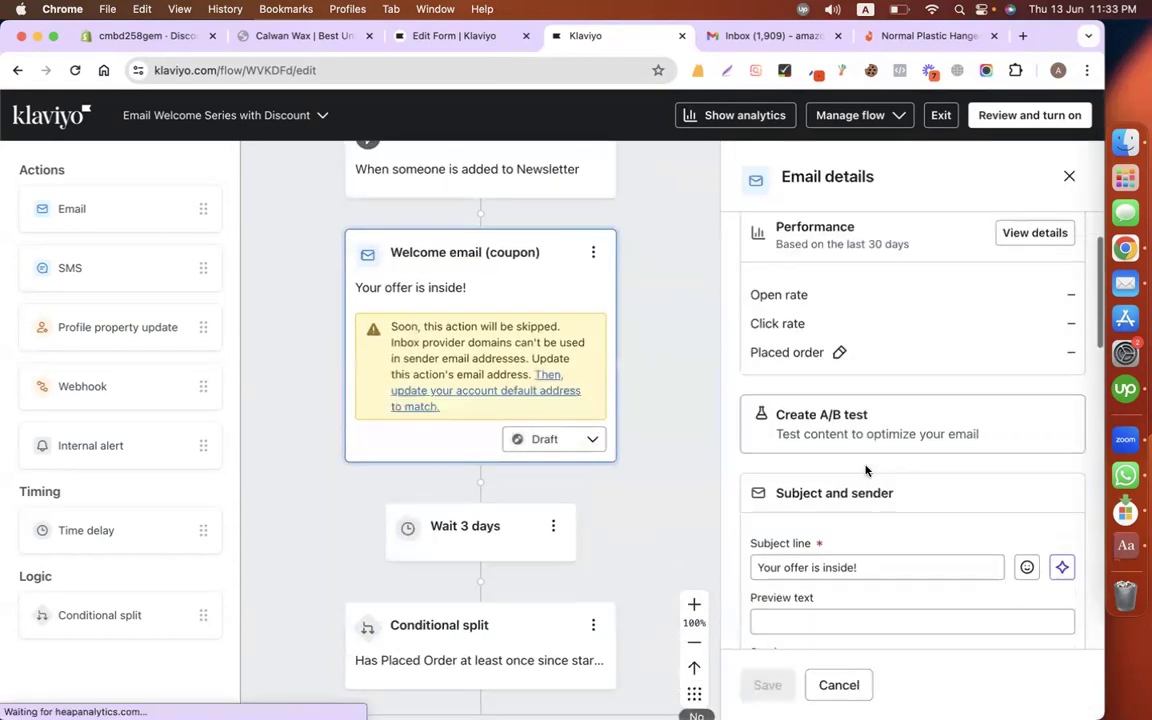
Step: Insert "Thanks for Subcribing!" before "Your offer is inside!" in the welcome email's subject line
{"action": "triple_click", "coordinate": [864, 309]}
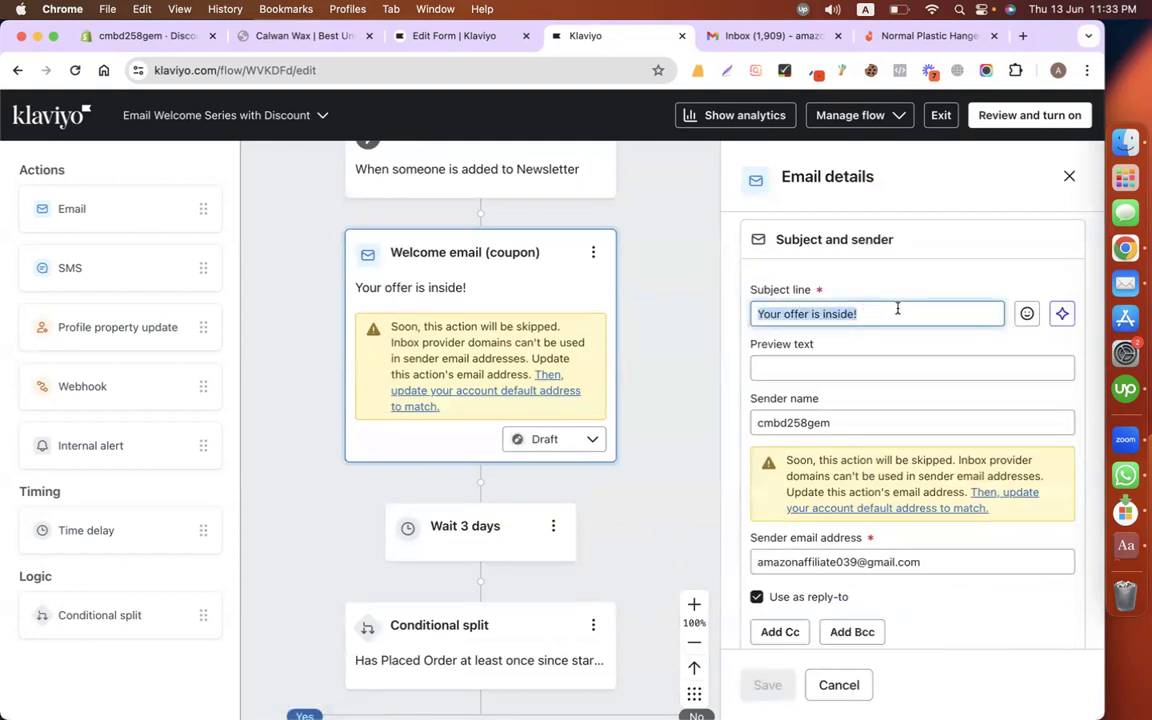
{"action": "key", "text": "Left"}
{"action": "type", "text": "Thanks for"}
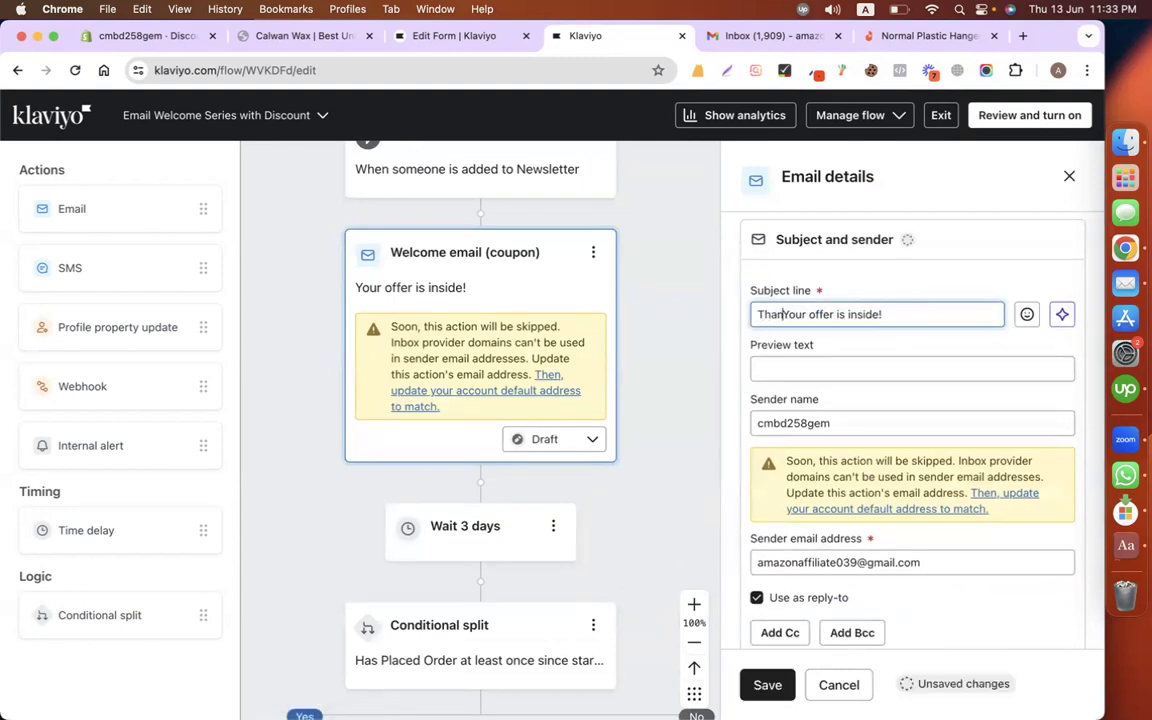
{"action": "type", "text": " Subcr"}
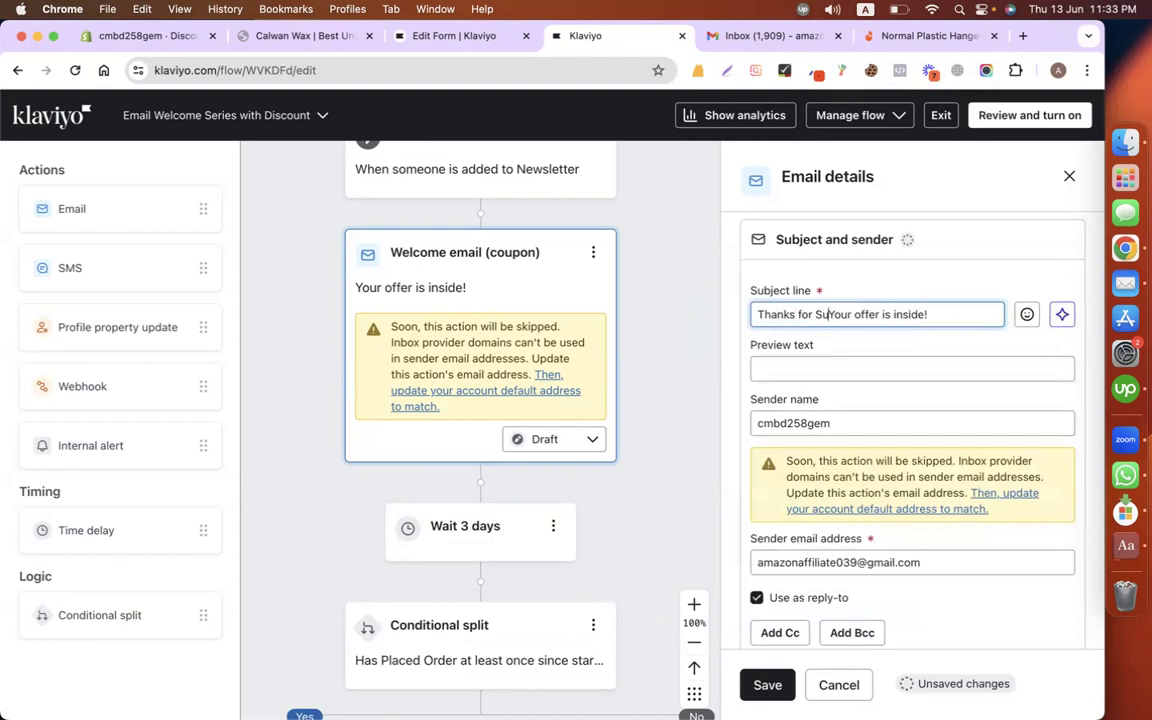
{"action": "type", "text": "ib"}
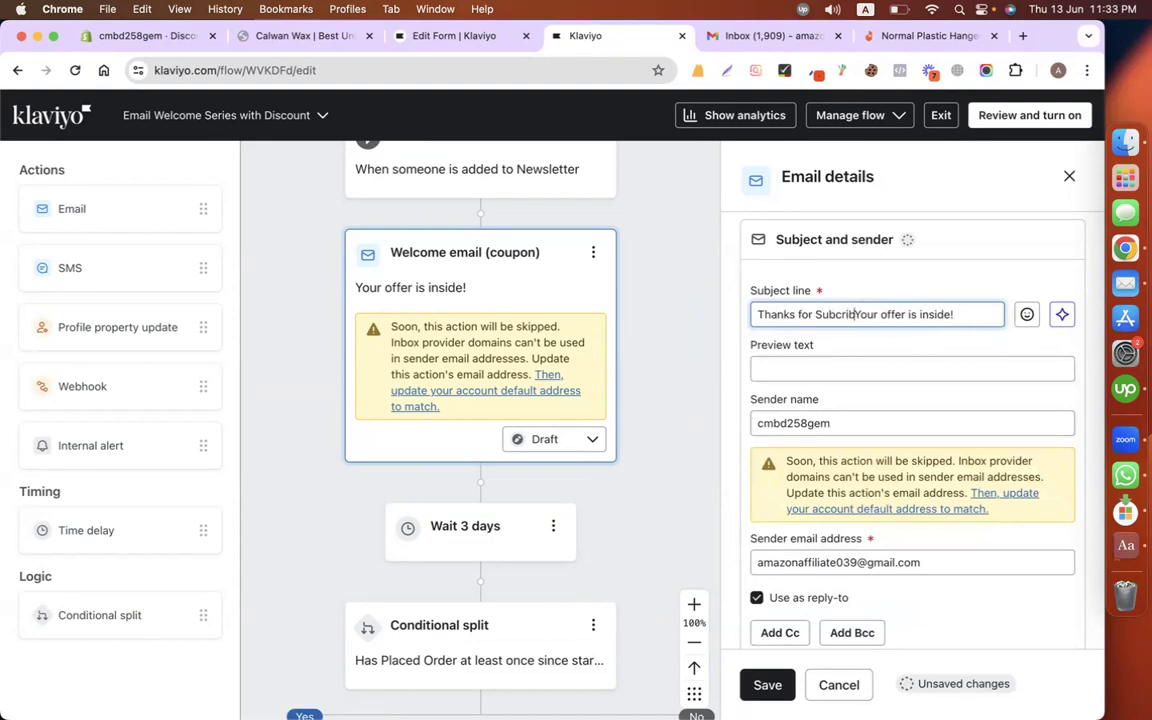
{"action": "type", "text": "ing!"}
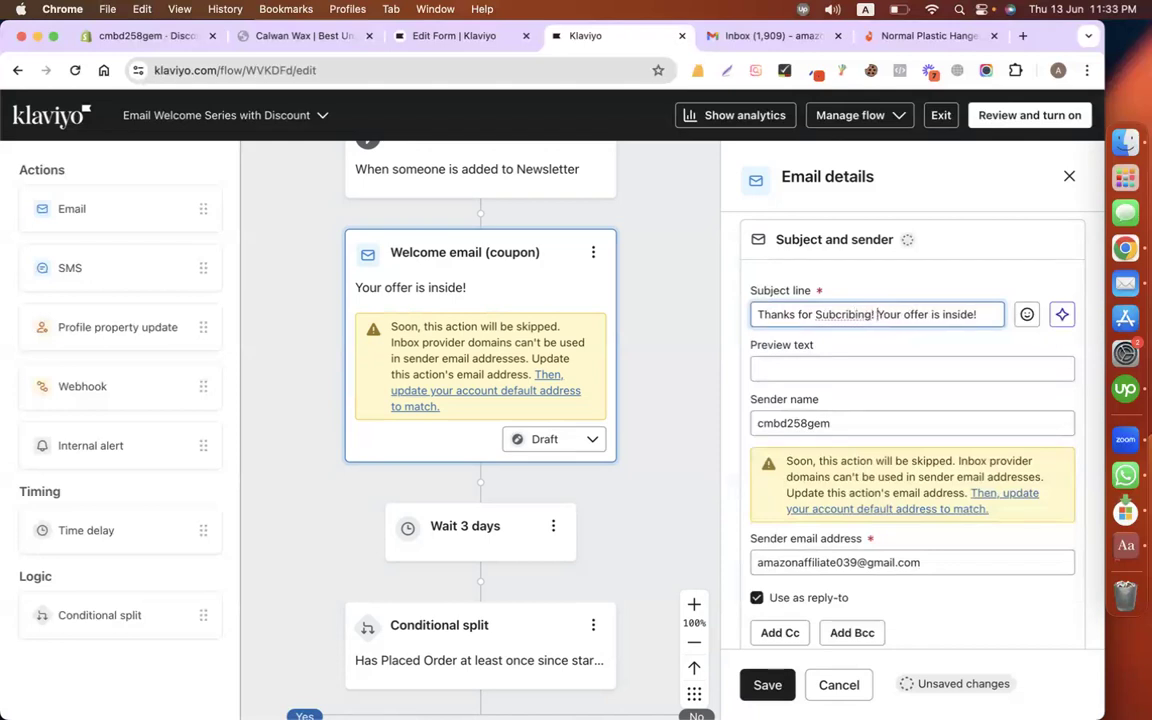
{"action": "right_click", "coordinate": [833, 316]}
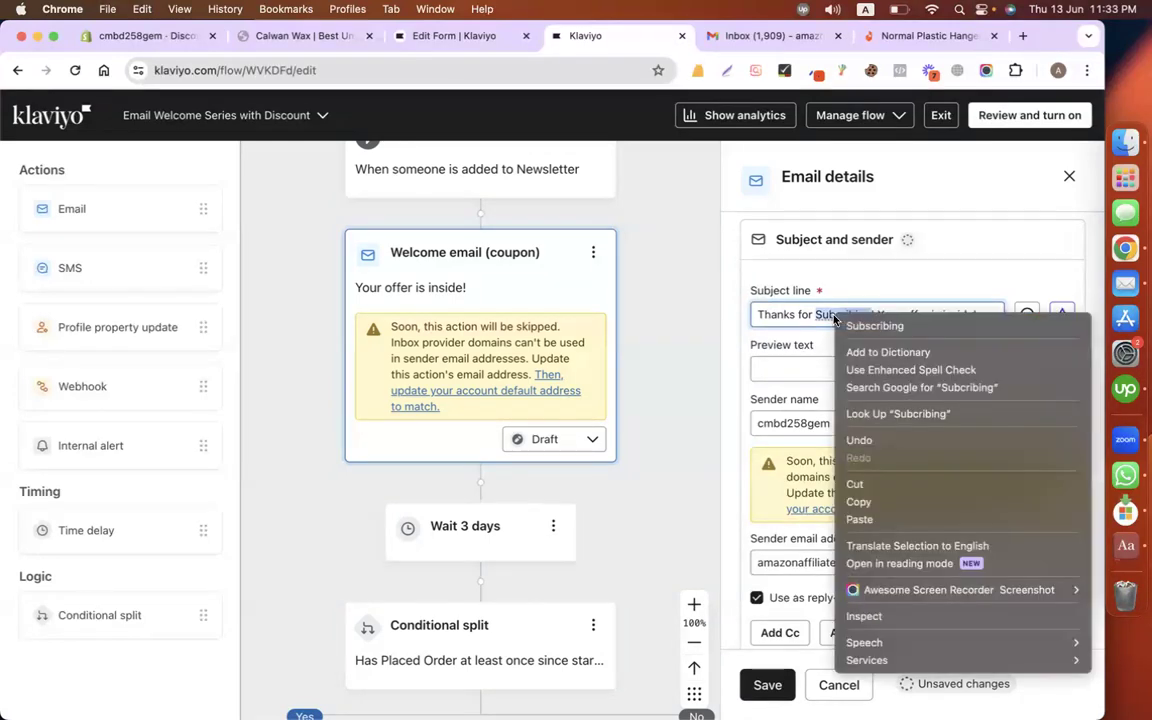
{"action": "left_click", "coordinate": [778, 294]}
Step: Open the welcome email's template for editing and replace the store name in the heading with "CalwanWax Co."
{"action": "scroll", "coordinate": [921, 560], "scroll_direction": "down", "scroll_amount": 8}
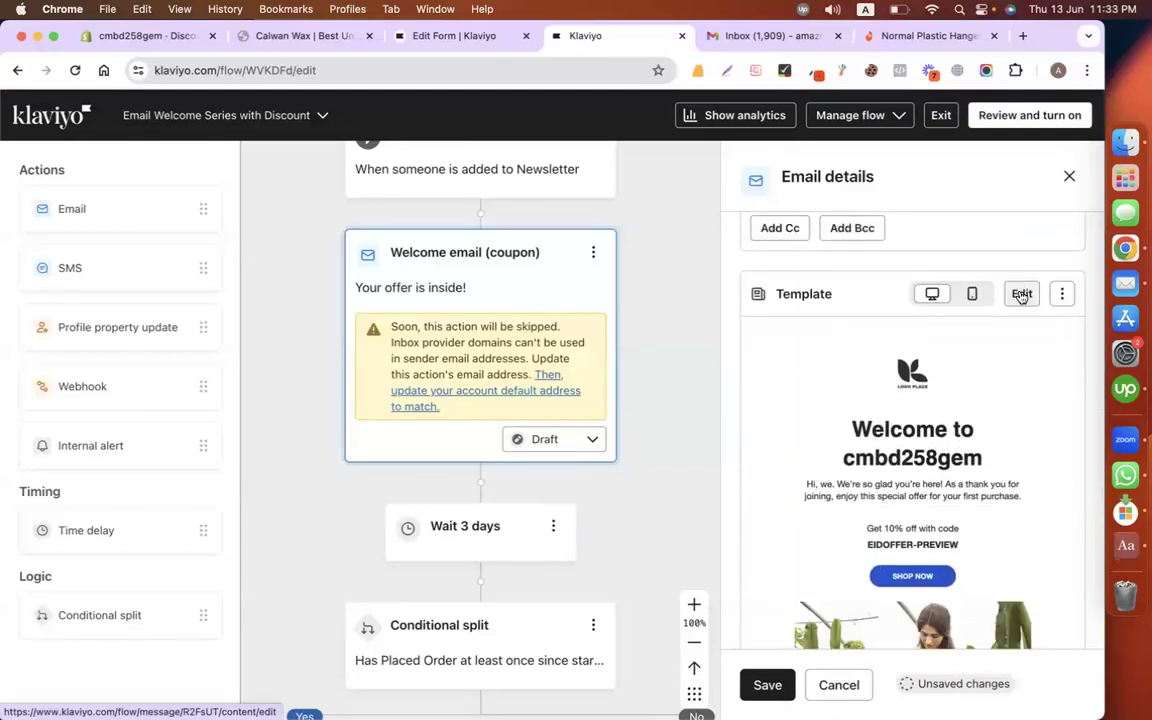
{"action": "left_click", "coordinate": [1021, 293]}
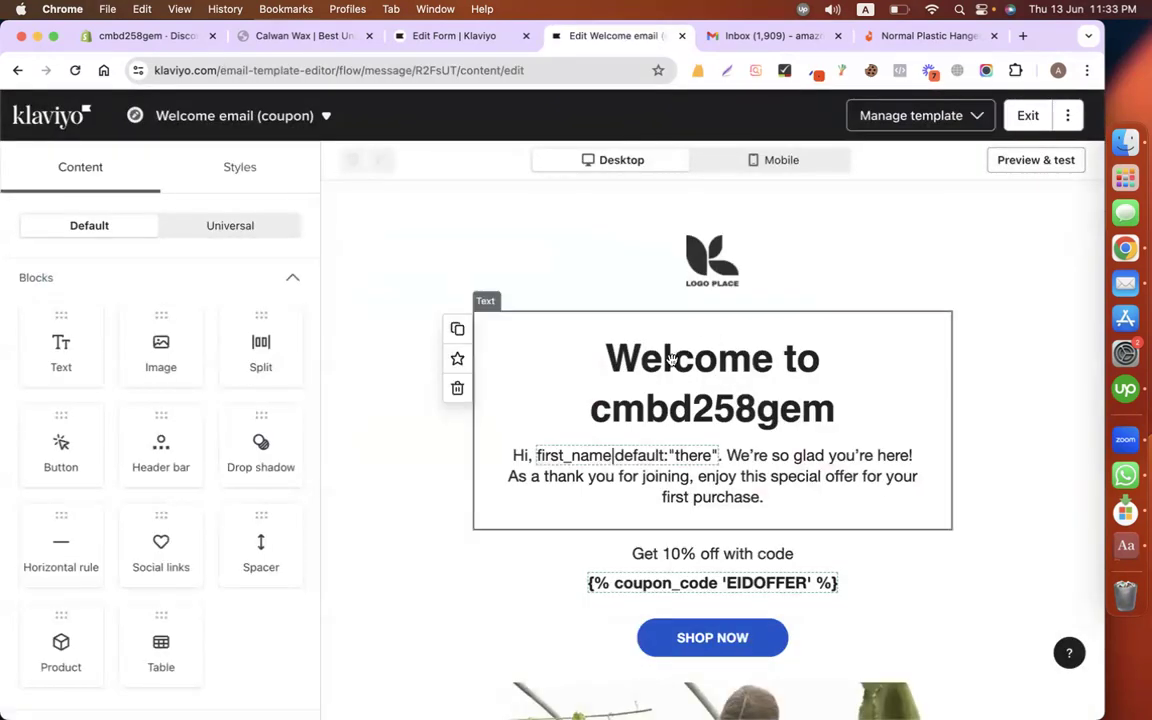
{"action": "left_click", "coordinate": [672, 358]}
{"action": "double_click", "coordinate": [262, 420]}
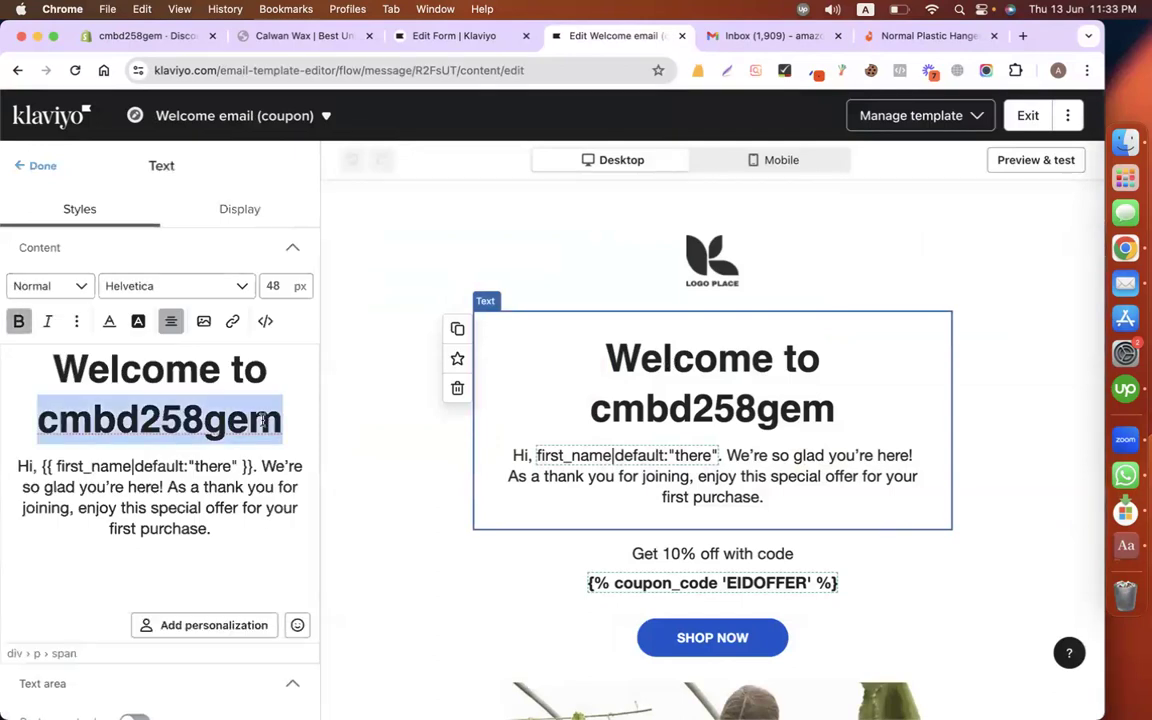
{"action": "type", "text": "CalwanWax Co"}
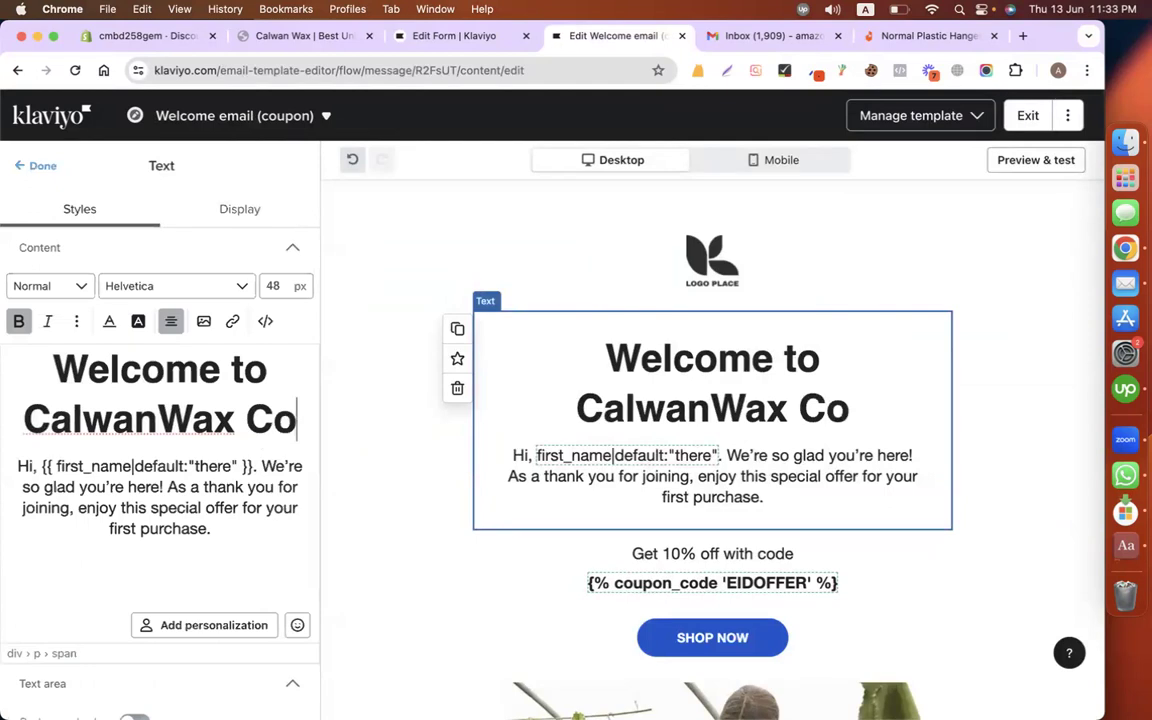
{"action": "type", "text": "."}
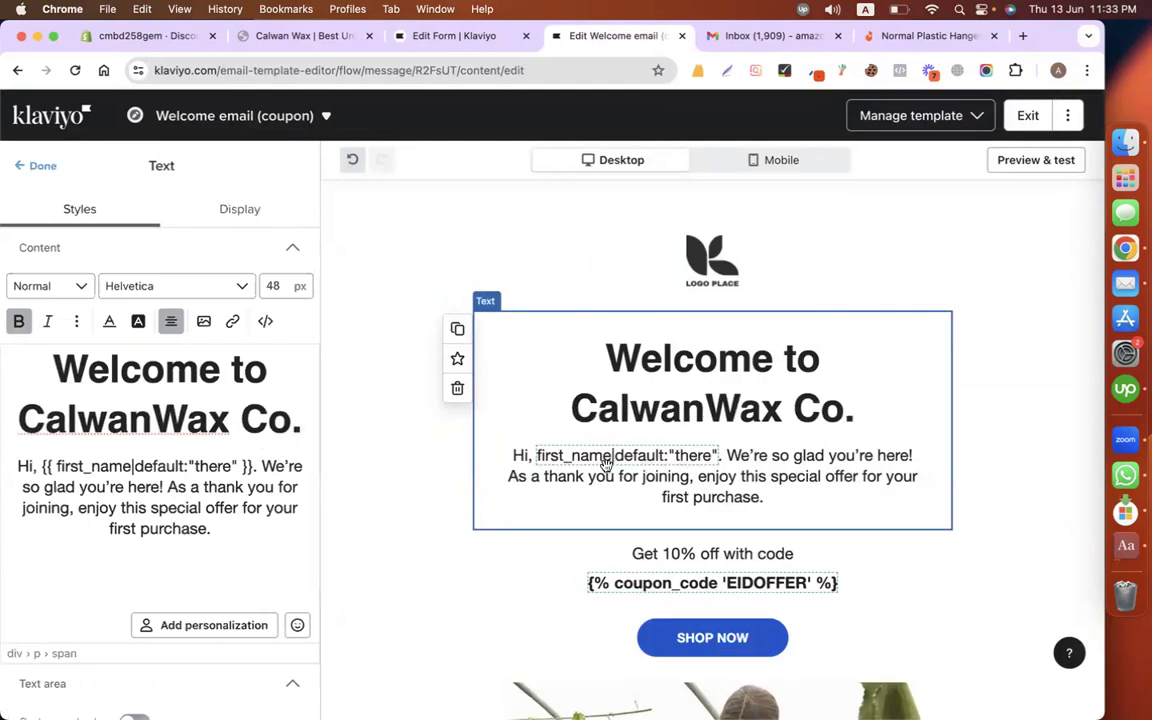
Step: Remove the Twitter and Facebook icons from the social links block in the email footer
{"action": "scroll", "coordinate": [767, 466], "scroll_direction": "down", "scroll_amount": 1}
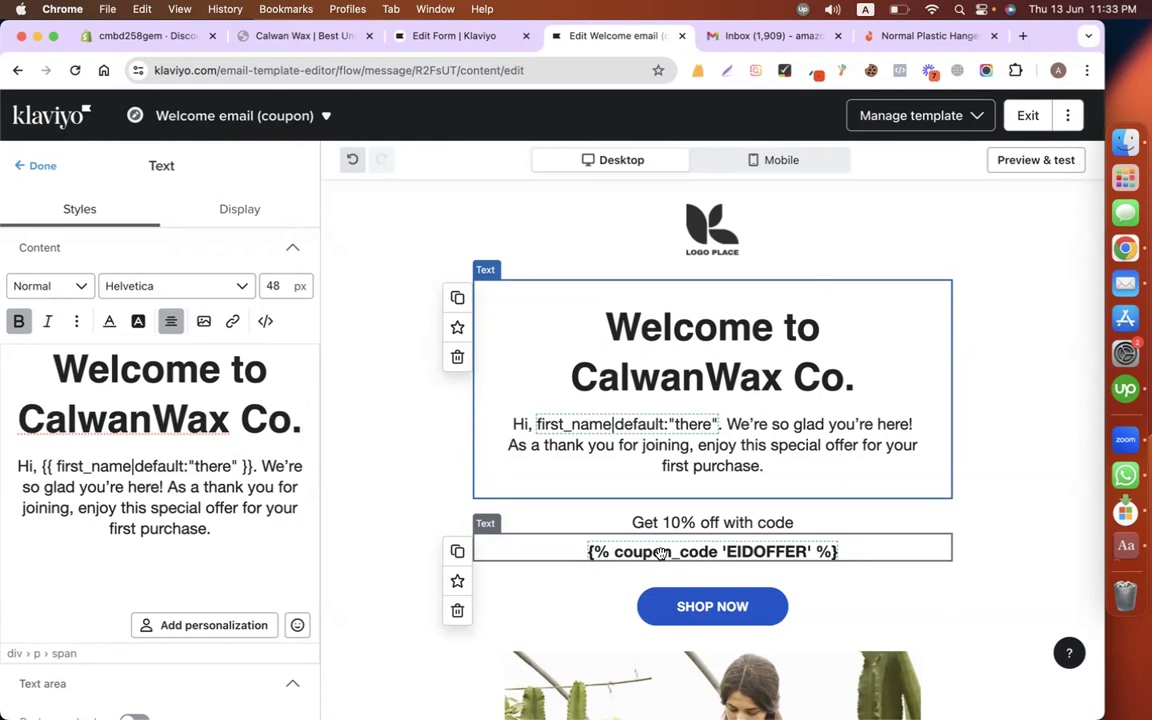
{"action": "scroll", "coordinate": [783, 545], "scroll_direction": "down", "scroll_amount": 10}
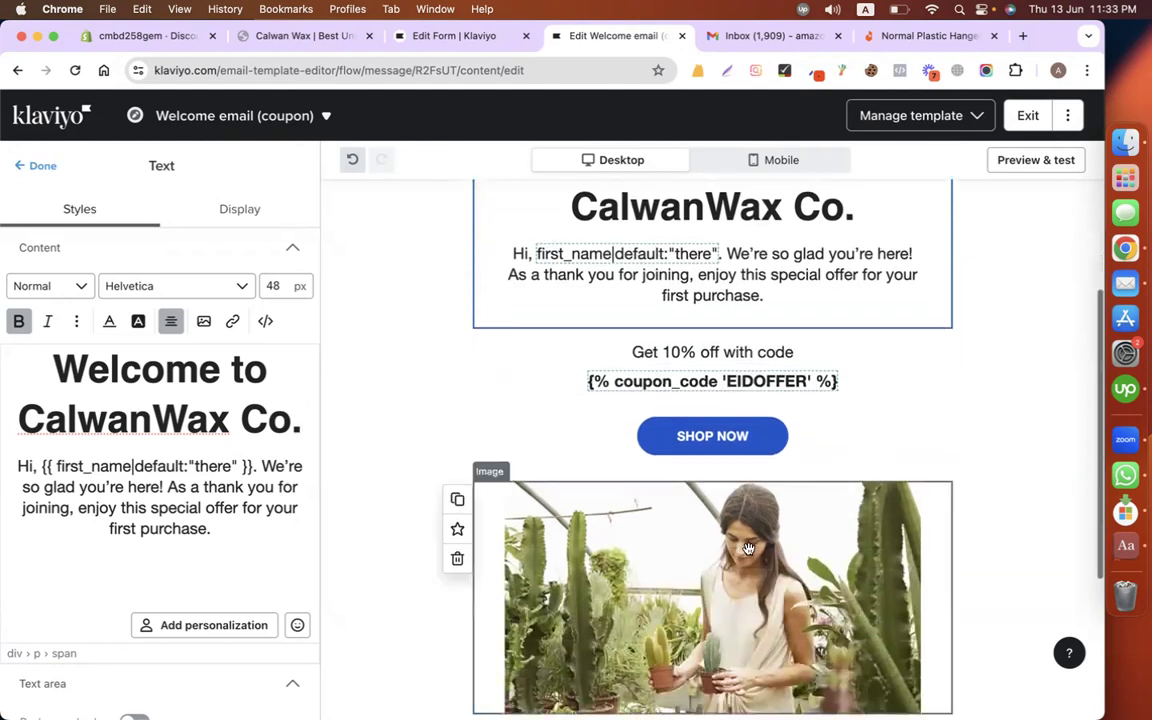
{"action": "scroll", "coordinate": [697, 401], "scroll_direction": "up", "scroll_amount": 2}
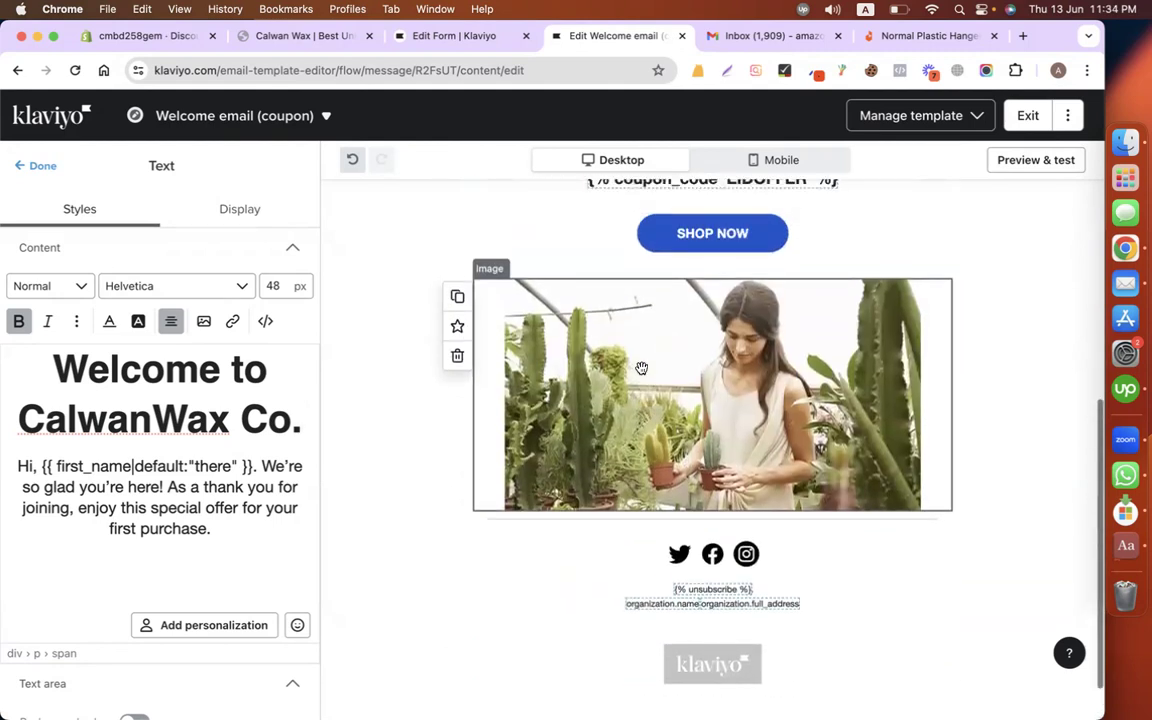
{"action": "left_click", "coordinate": [494, 352]}
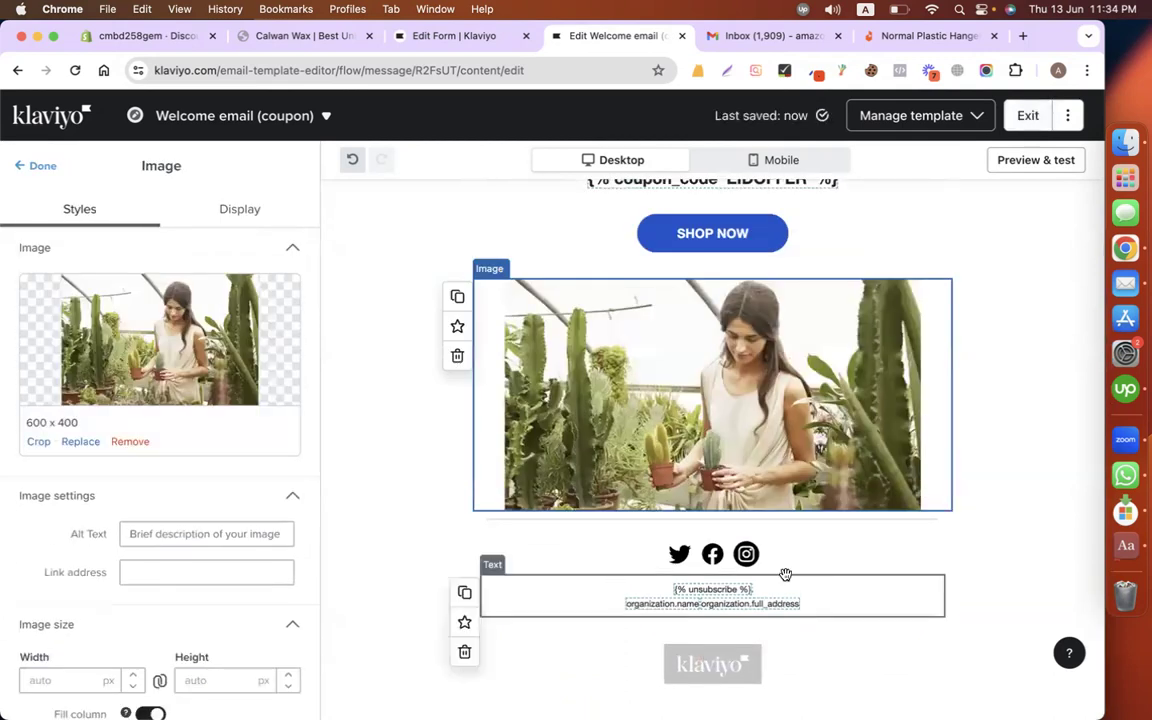
{"action": "left_click", "coordinate": [838, 548]}
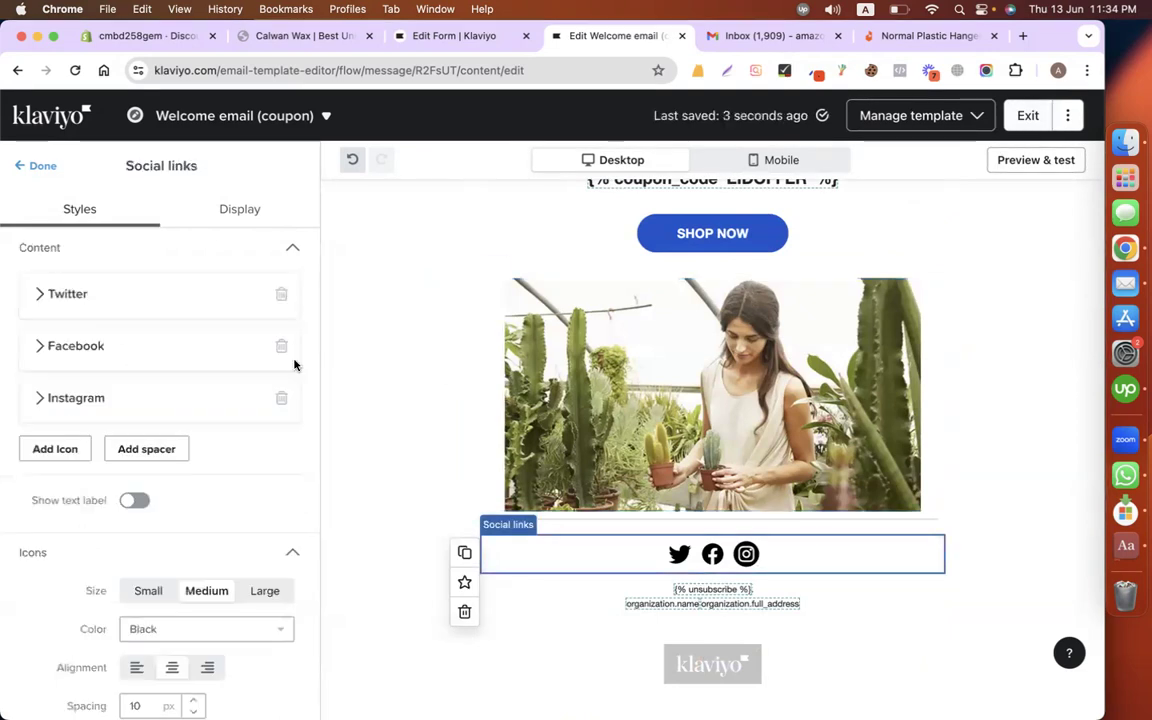
{"action": "left_click", "coordinate": [153, 305]}
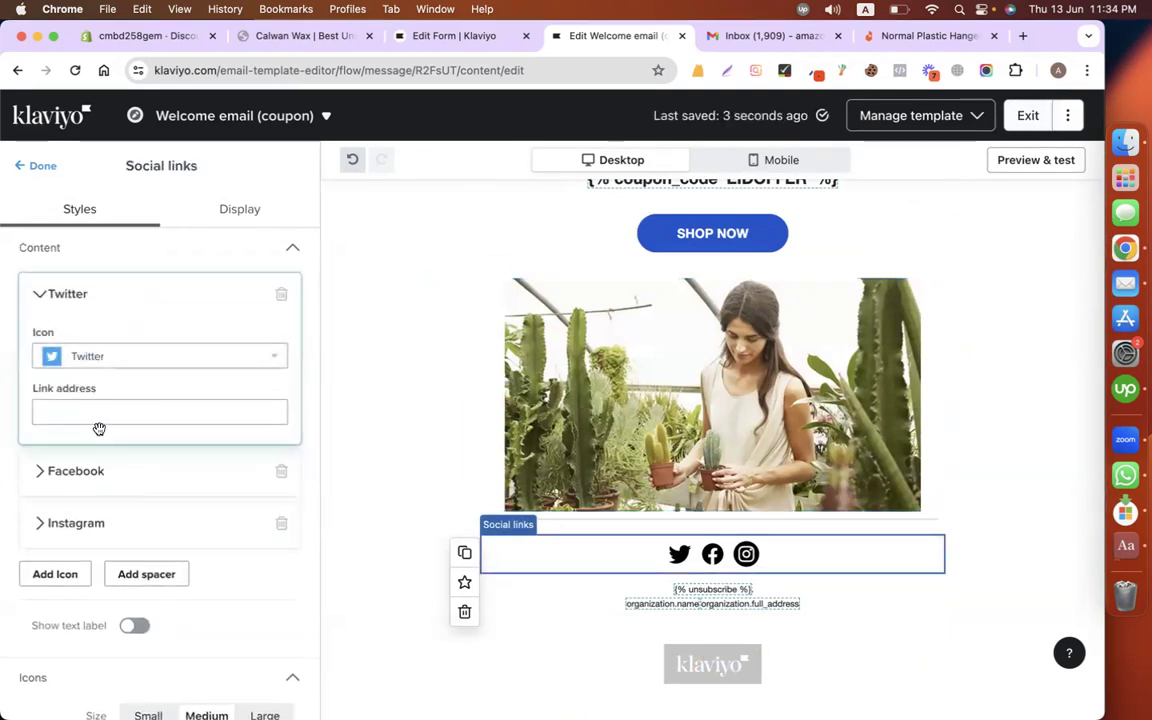
{"action": "left_click", "coordinate": [97, 474]}
{"action": "scroll", "coordinate": [166, 466], "scroll_direction": "down", "scroll_amount": 3}
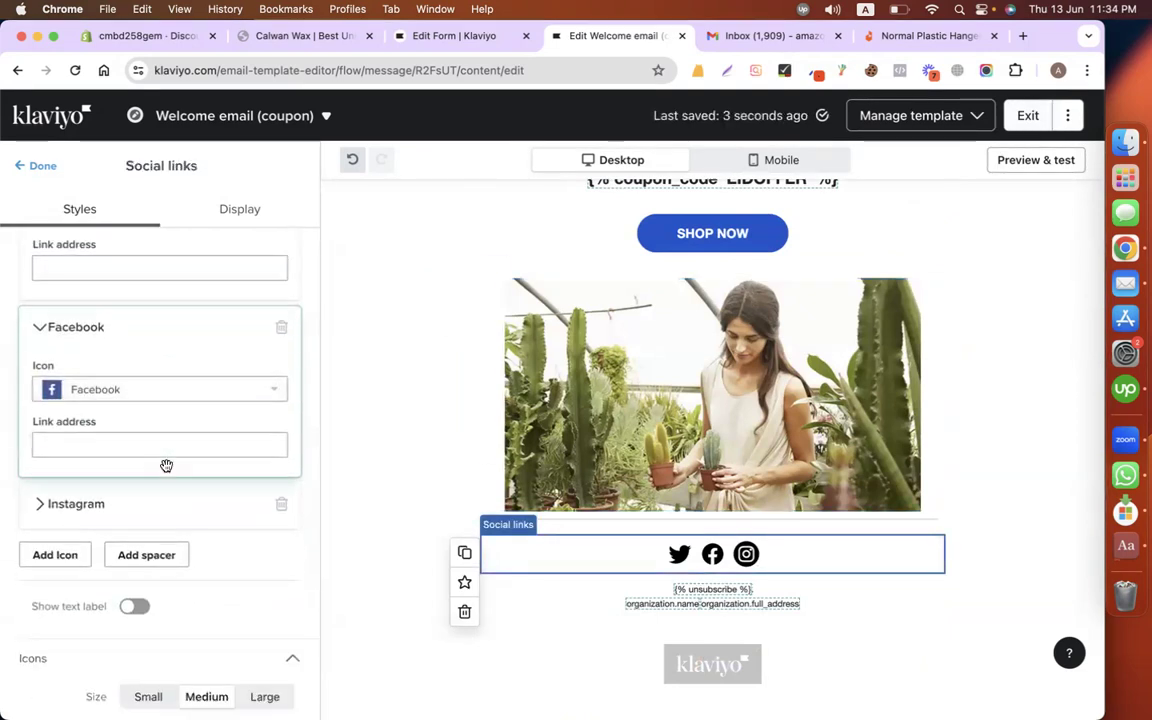
{"action": "left_click", "coordinate": [105, 512]}
{"action": "scroll", "coordinate": [198, 510], "scroll_direction": "up", "scroll_amount": 3}
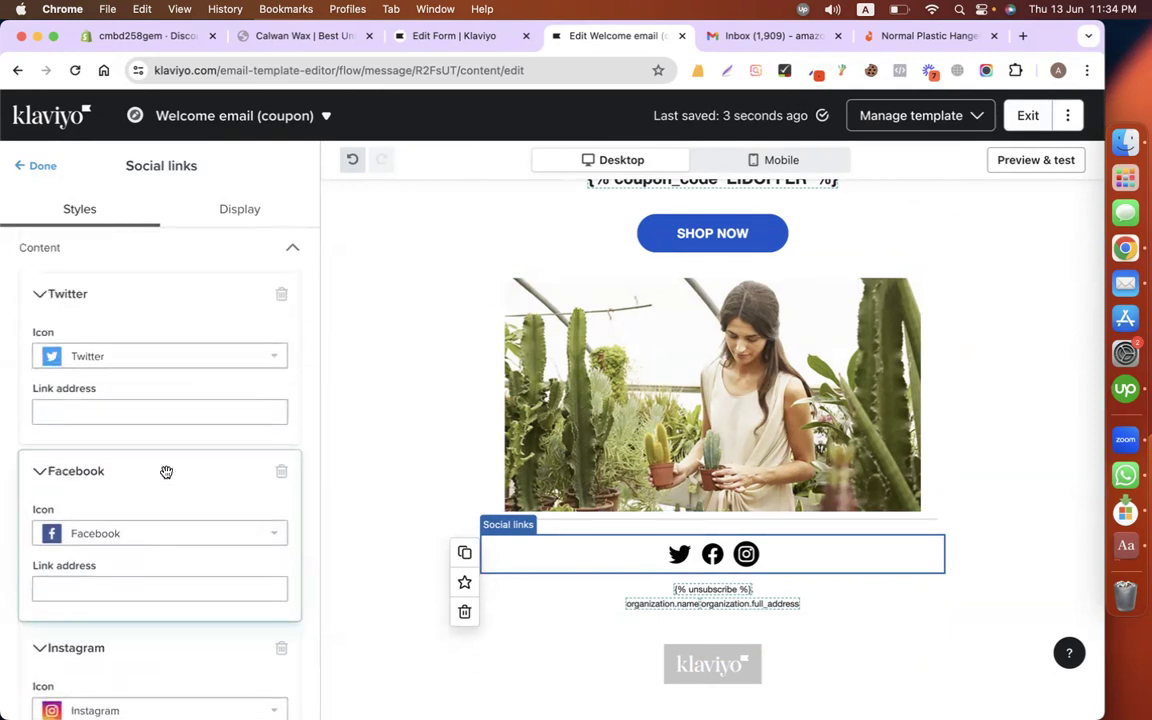
{"action": "left_click", "coordinate": [288, 291]}
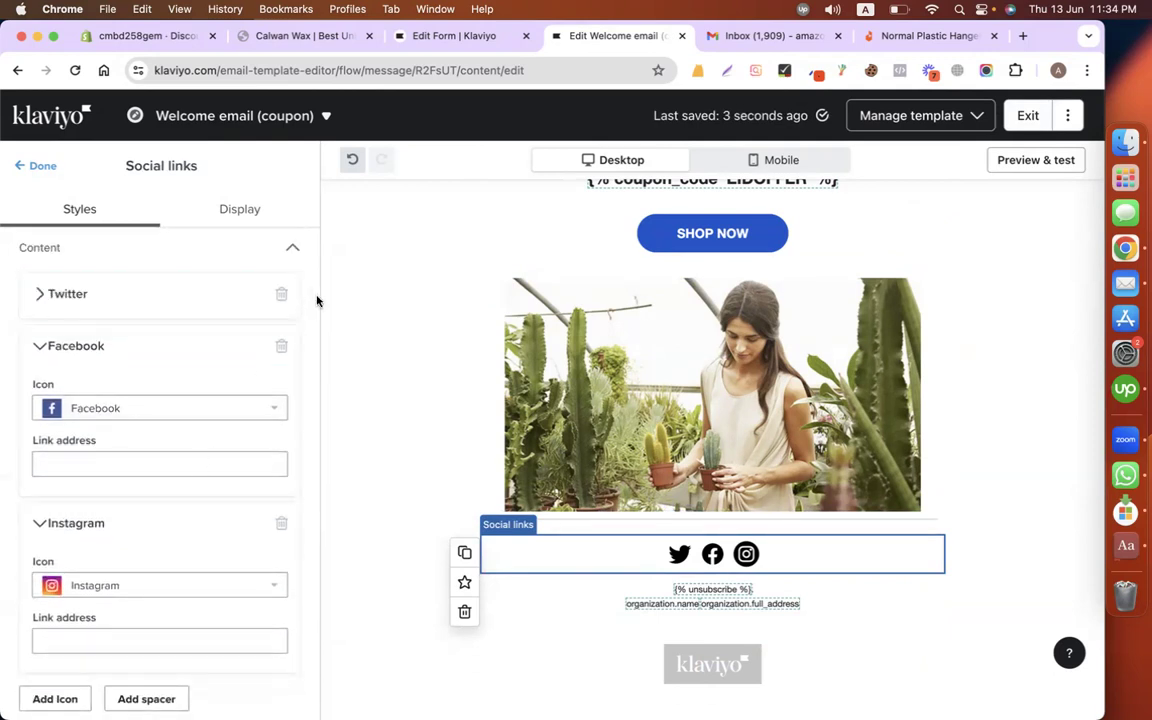
{"action": "left_click", "coordinate": [281, 293]}
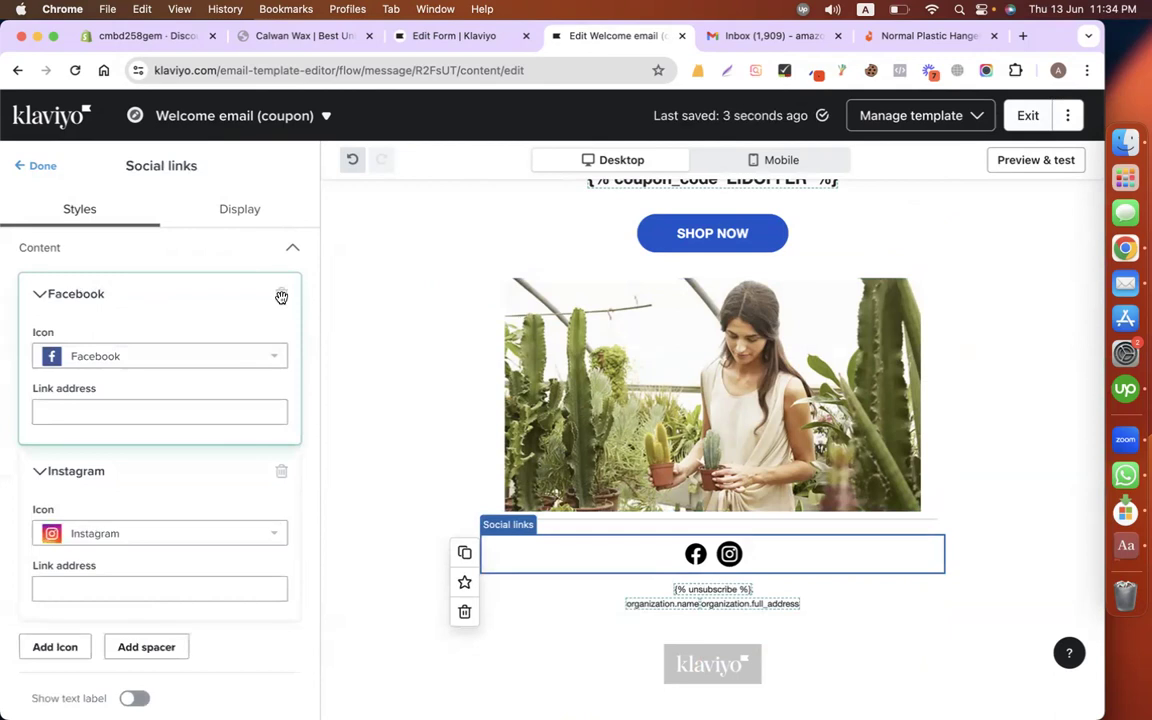
{"action": "left_click", "coordinate": [281, 296]}
Step: Add a LinkedIn icon after Instagram in the social links block
{"action": "left_click", "coordinate": [291, 250]}
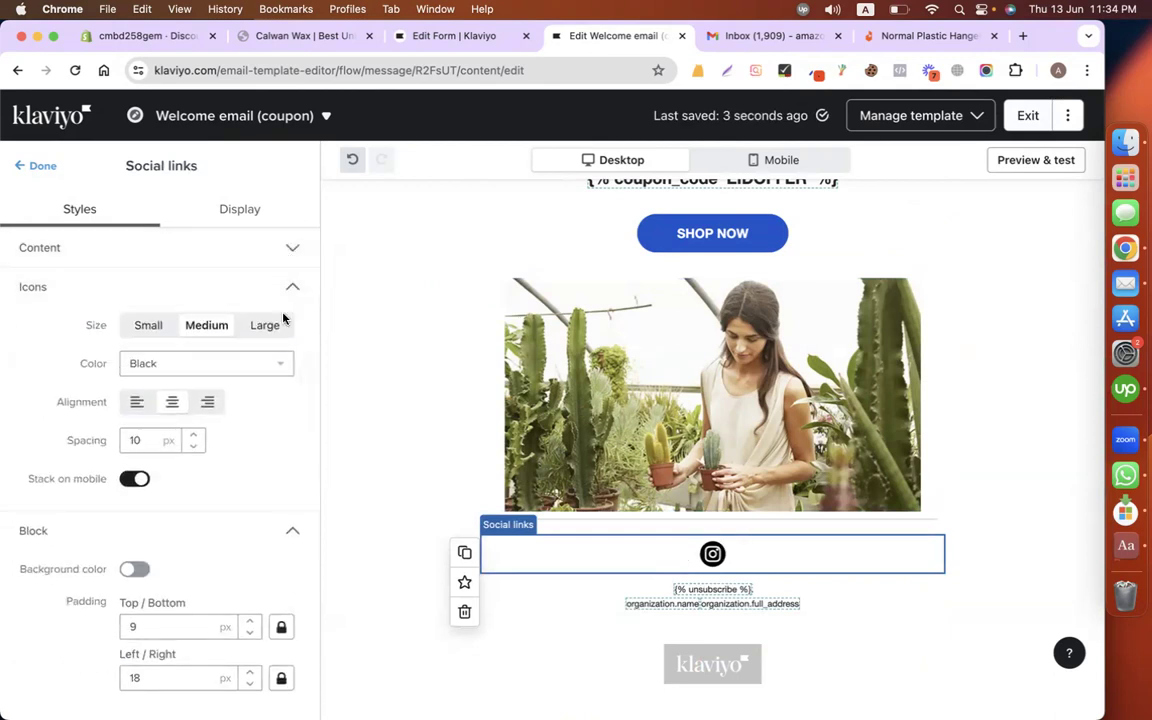
{"action": "left_click", "coordinate": [292, 248]}
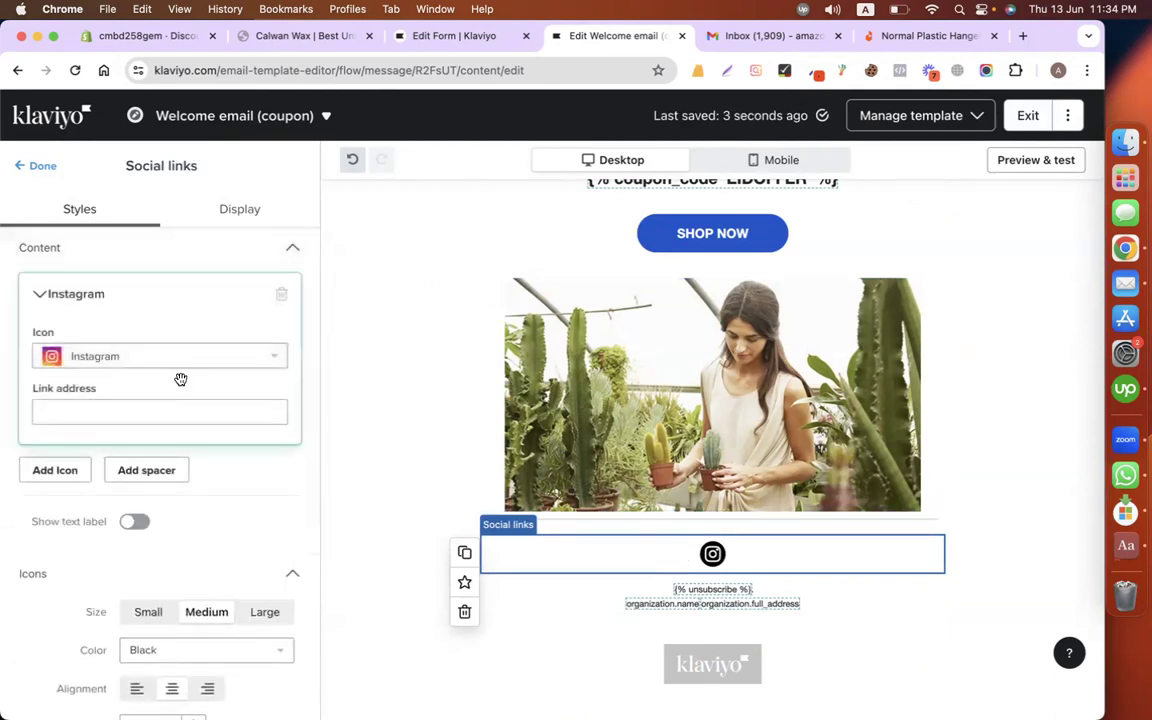
{"action": "left_click", "coordinate": [40, 296]}
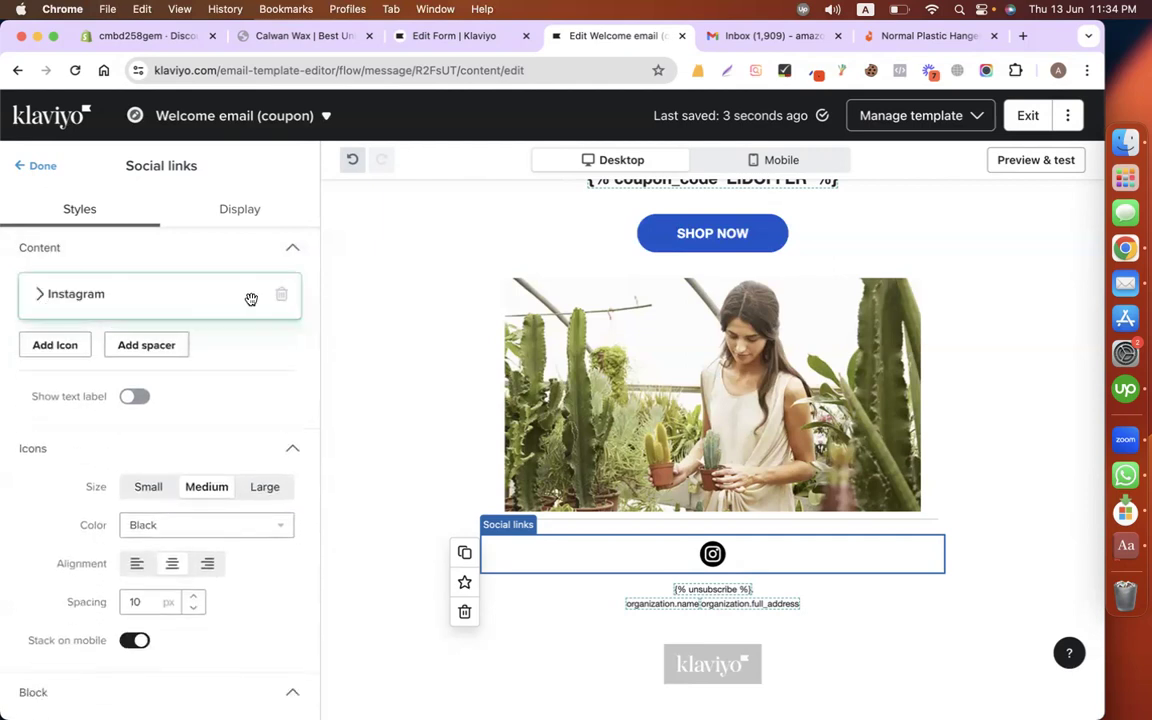
{"action": "left_click", "coordinate": [50, 344]}
{"action": "left_click", "coordinate": [56, 345]}
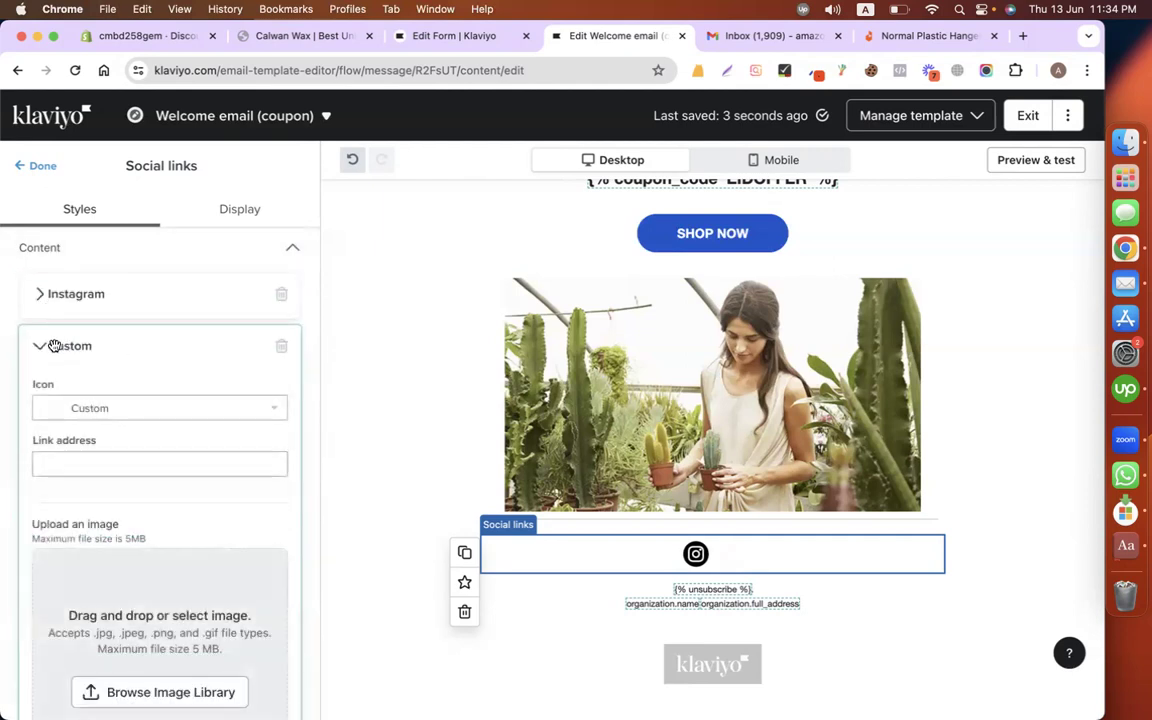
{"action": "left_click", "coordinate": [130, 413]}
{"action": "scroll", "coordinate": [112, 571], "scroll_direction": "down", "scroll_amount": 2}
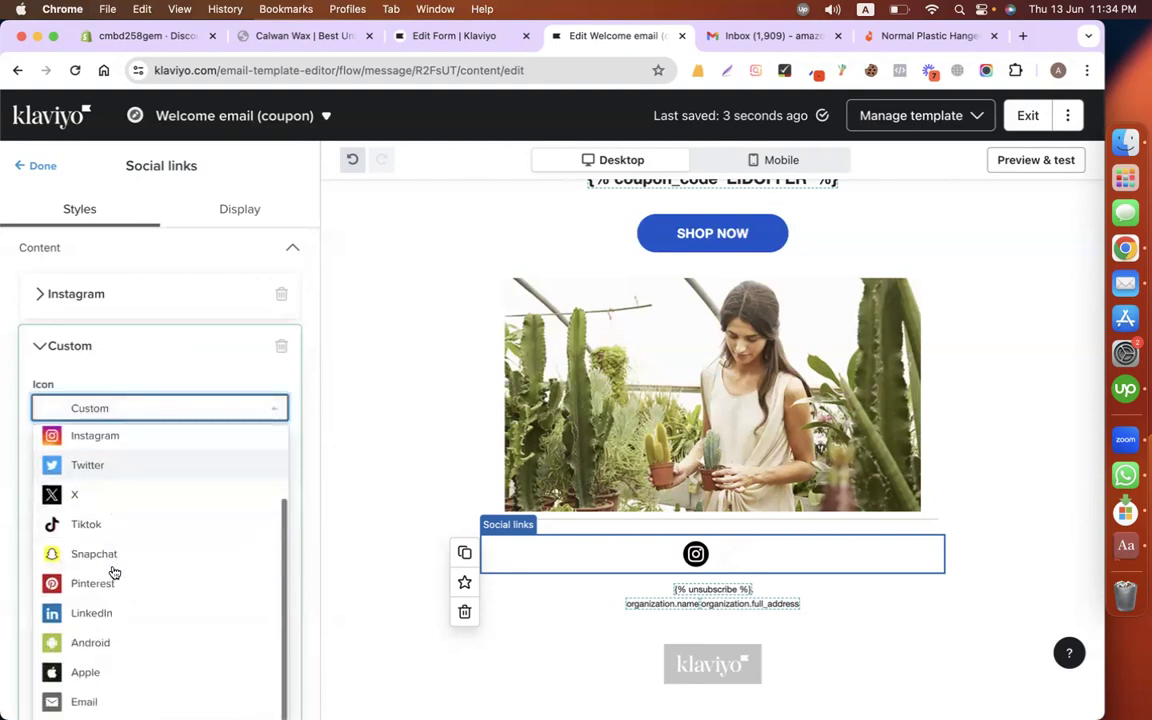
{"action": "scroll", "coordinate": [116, 591], "scroll_direction": "up", "scroll_amount": 1}
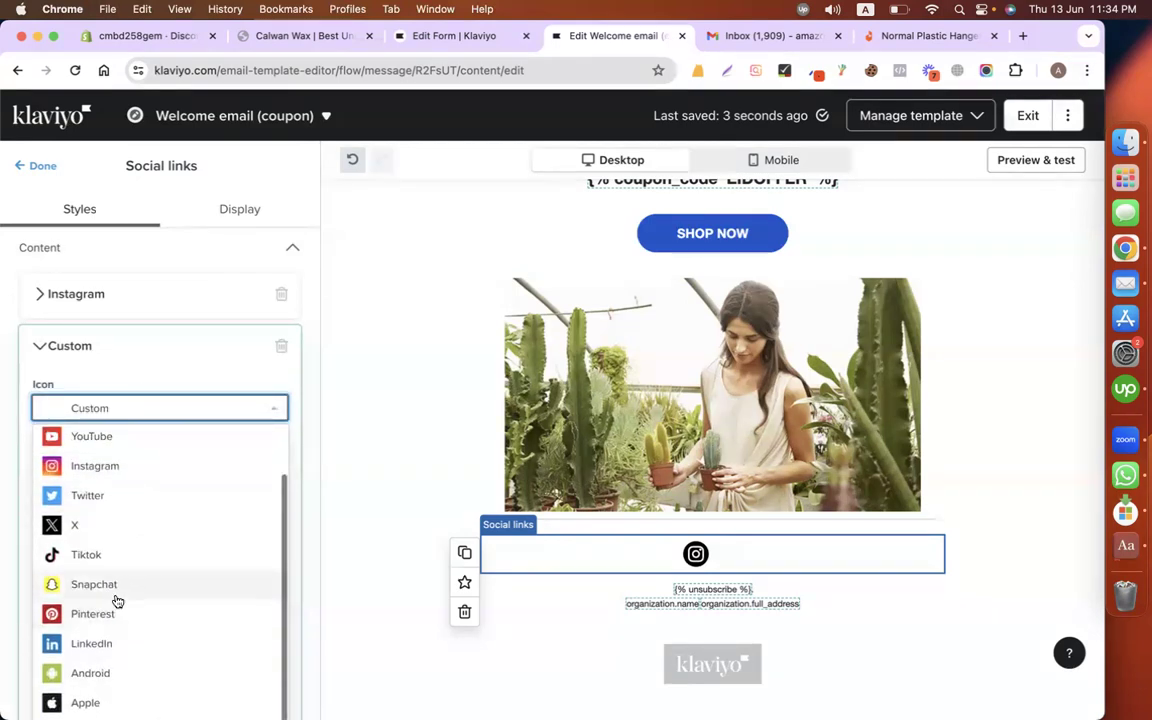
{"action": "left_click", "coordinate": [100, 642]}
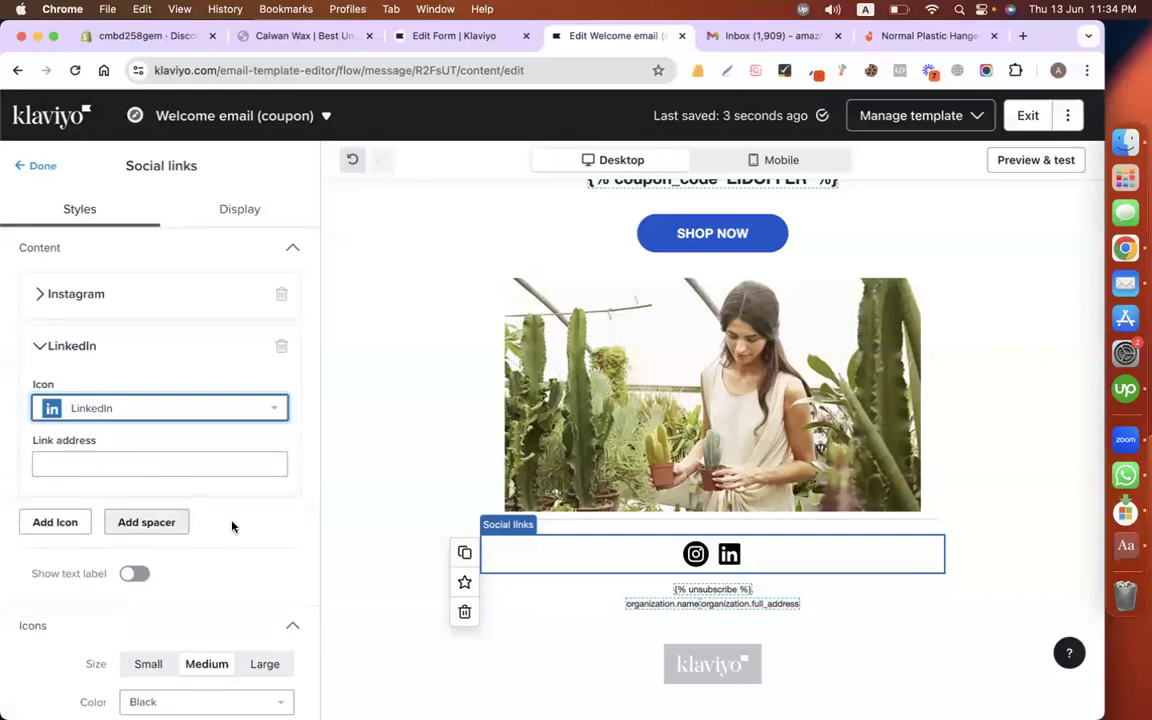
Step: Delete the photo of the woman with cacti below the Shop Now button and exit the template editor
{"action": "scroll", "coordinate": [663, 489], "scroll_direction": "up", "scroll_amount": 3}
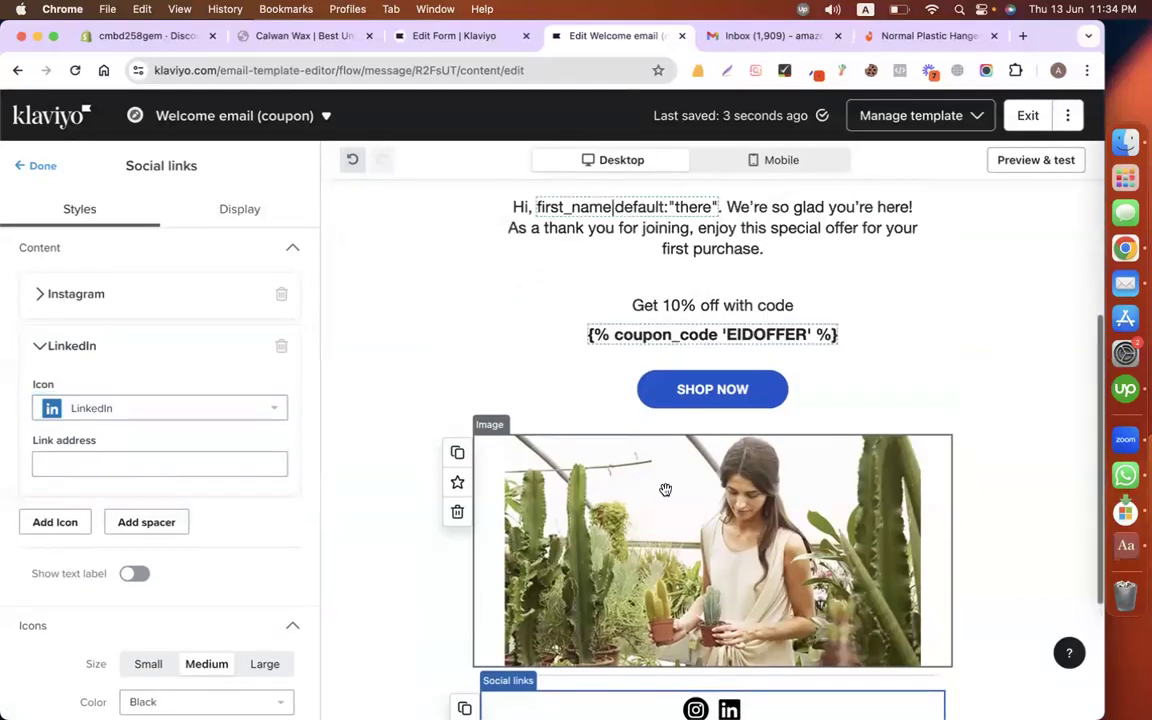
{"action": "left_click", "coordinate": [665, 489]}
{"action": "left_click", "coordinate": [457, 511]}
{"action": "scroll", "coordinate": [918, 343], "scroll_direction": "up", "scroll_amount": 5}
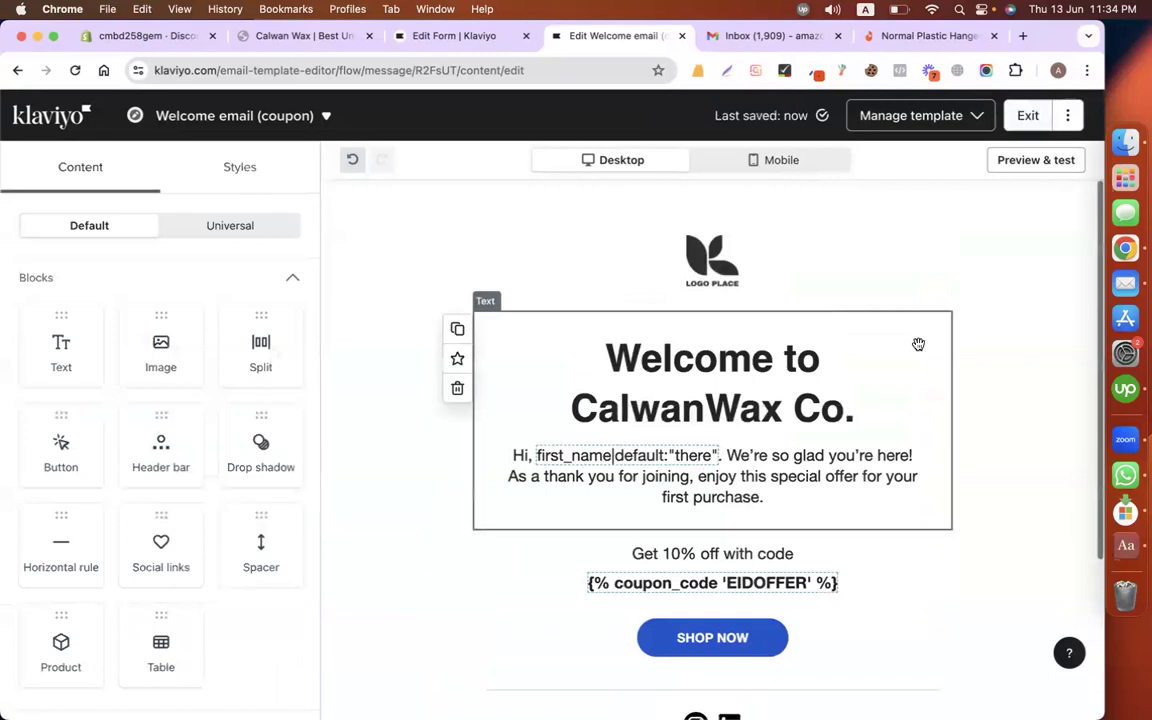
{"action": "left_click", "coordinate": [1022, 116]}
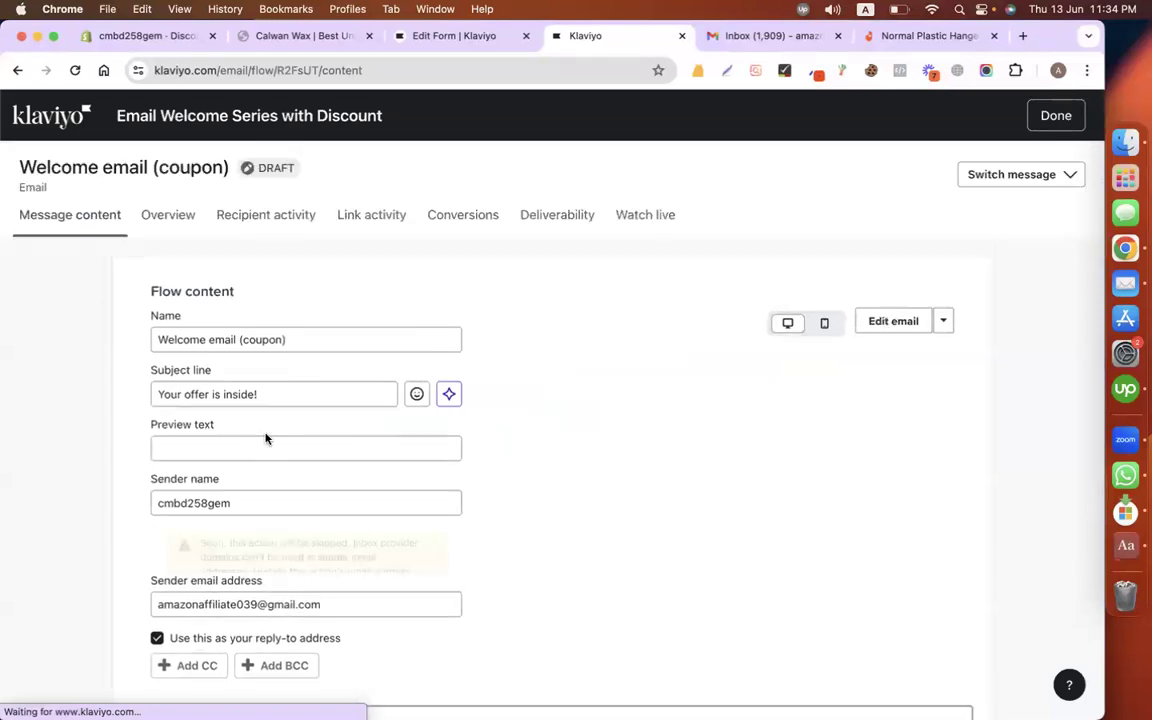
Step: Insert "Thanks for subscribing!" before "Your offer is inside!" in the welcome email's subject line
{"action": "left_click", "coordinate": [301, 391]}
{"action": "type", "text": "Thanks for s"}
{"action": "type", "text": "ubscrib"}
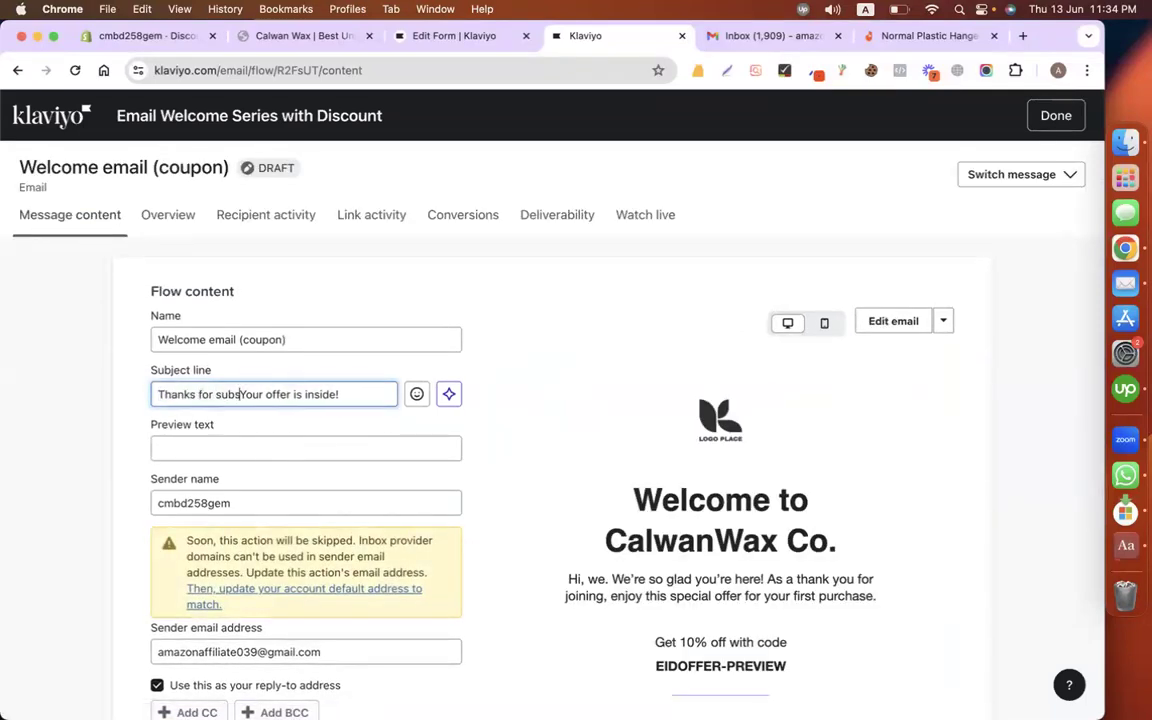
{"action": "type", "text": "ing!"}
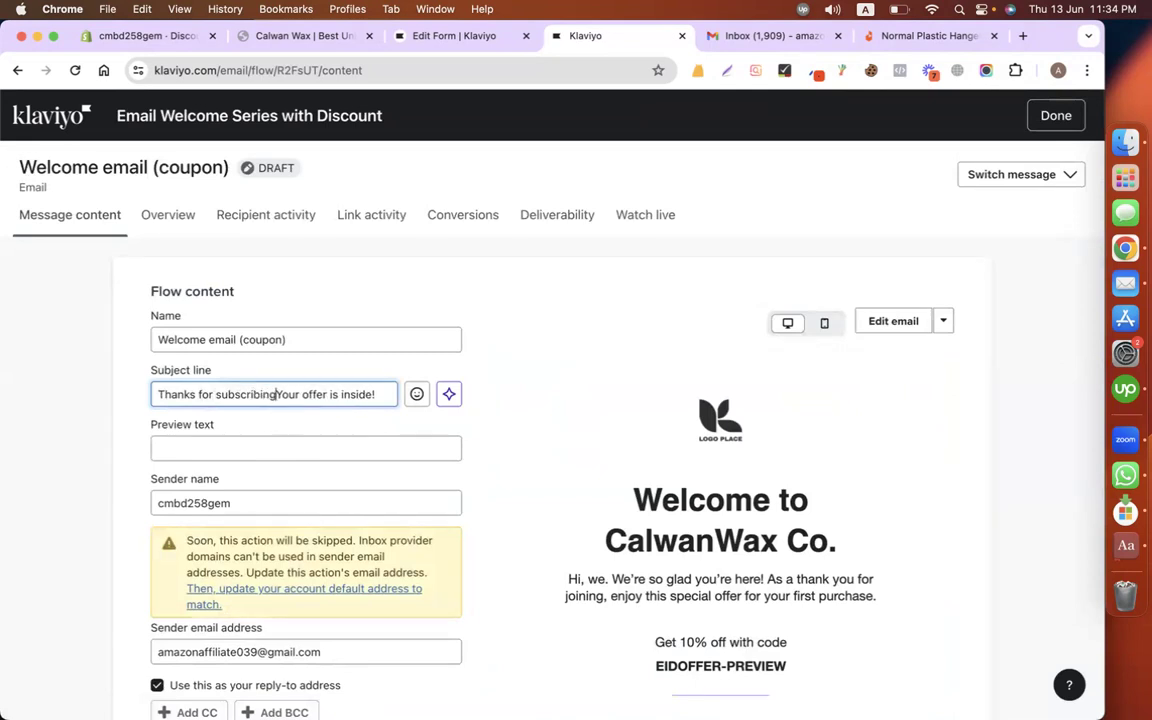
Step: Review the welcome email's content settings and preview, return to the flow and close the email's details
{"action": "scroll", "coordinate": [646, 456], "scroll_direction": "down", "scroll_amount": 4}
{"action": "scroll", "coordinate": [708, 597], "scroll_direction": "up", "scroll_amount": 4}
{"action": "scroll", "coordinate": [825, 543], "scroll_direction": "down", "scroll_amount": 4}
{"action": "scroll", "coordinate": [700, 450], "scroll_direction": "up", "scroll_amount": 4}
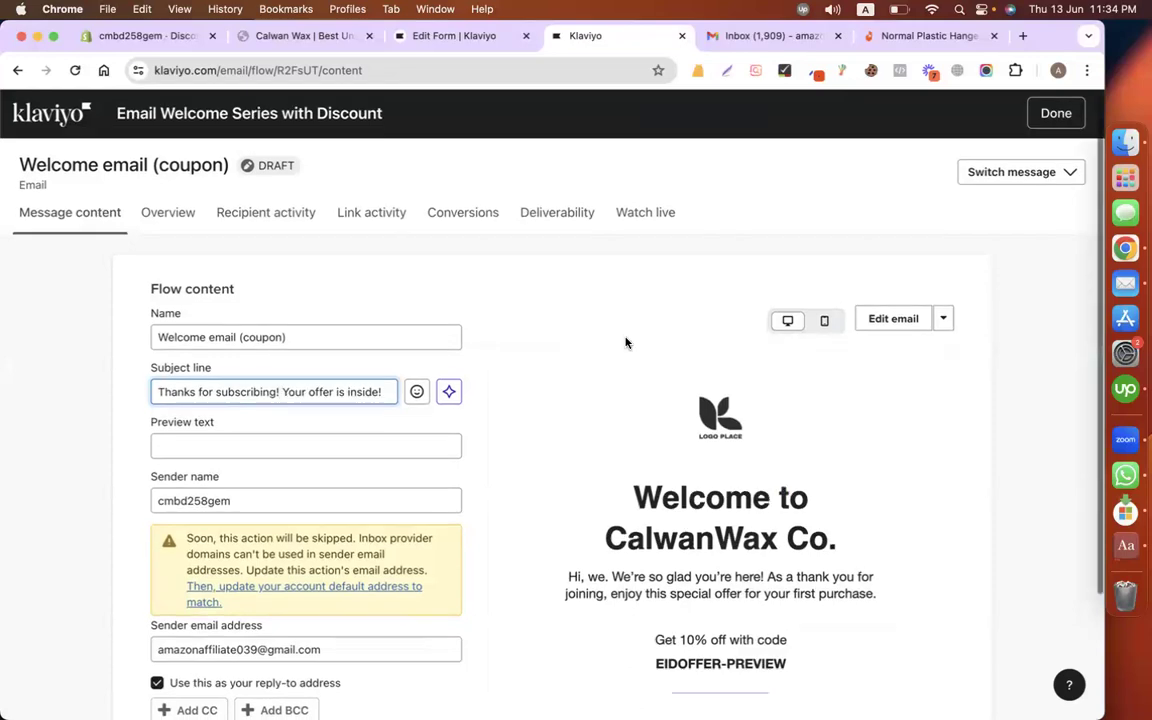
{"action": "scroll", "coordinate": [626, 343], "scroll_direction": "down", "scroll_amount": 3}
{"action": "scroll", "coordinate": [563, 414], "scroll_direction": "down", "scroll_amount": 4}
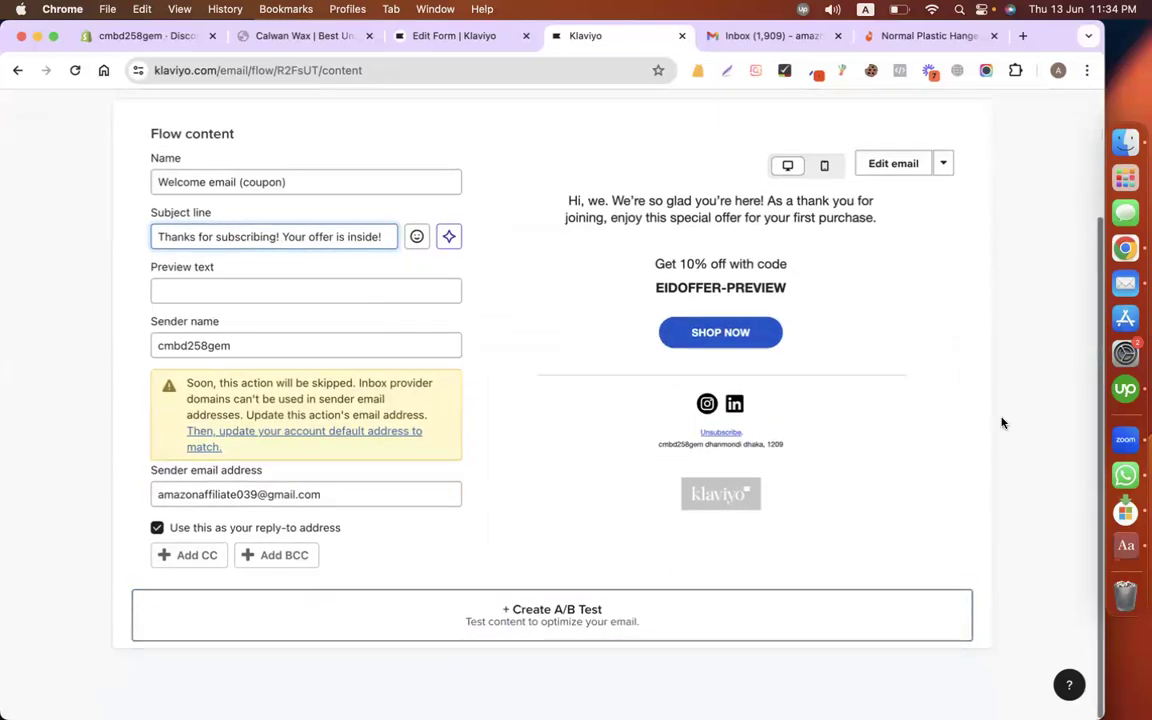
{"action": "scroll", "coordinate": [1002, 423], "scroll_direction": "up", "scroll_amount": 3}
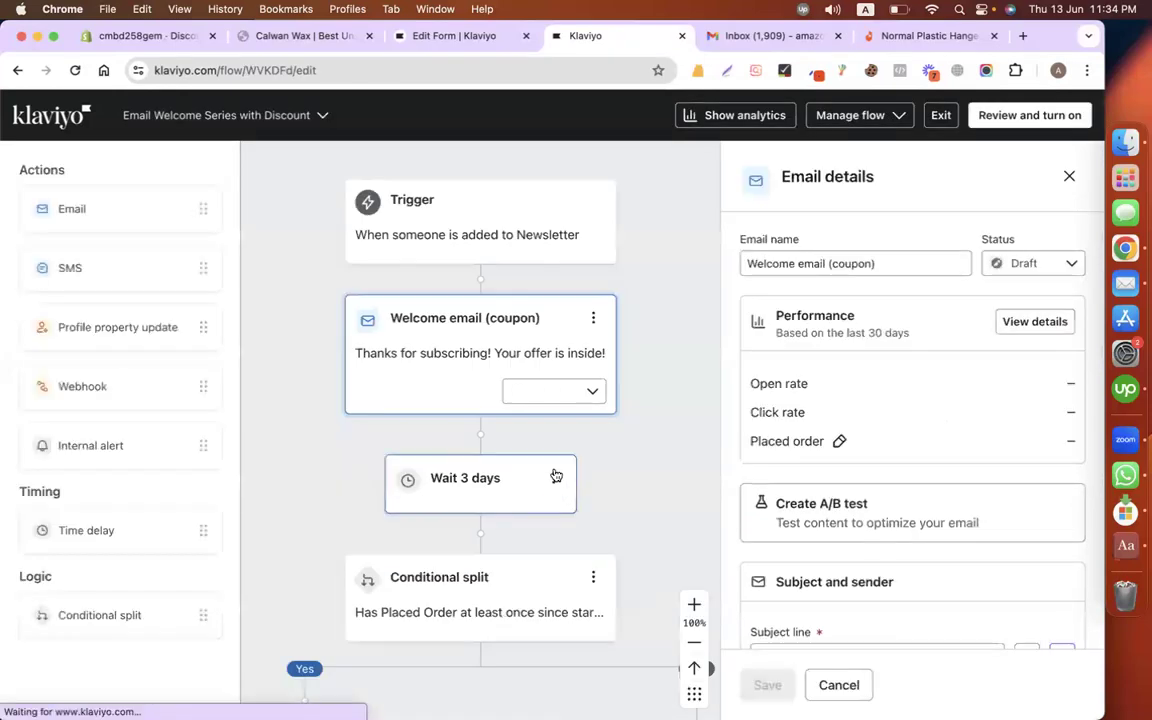
{"action": "left_click", "coordinate": [1068, 176]}
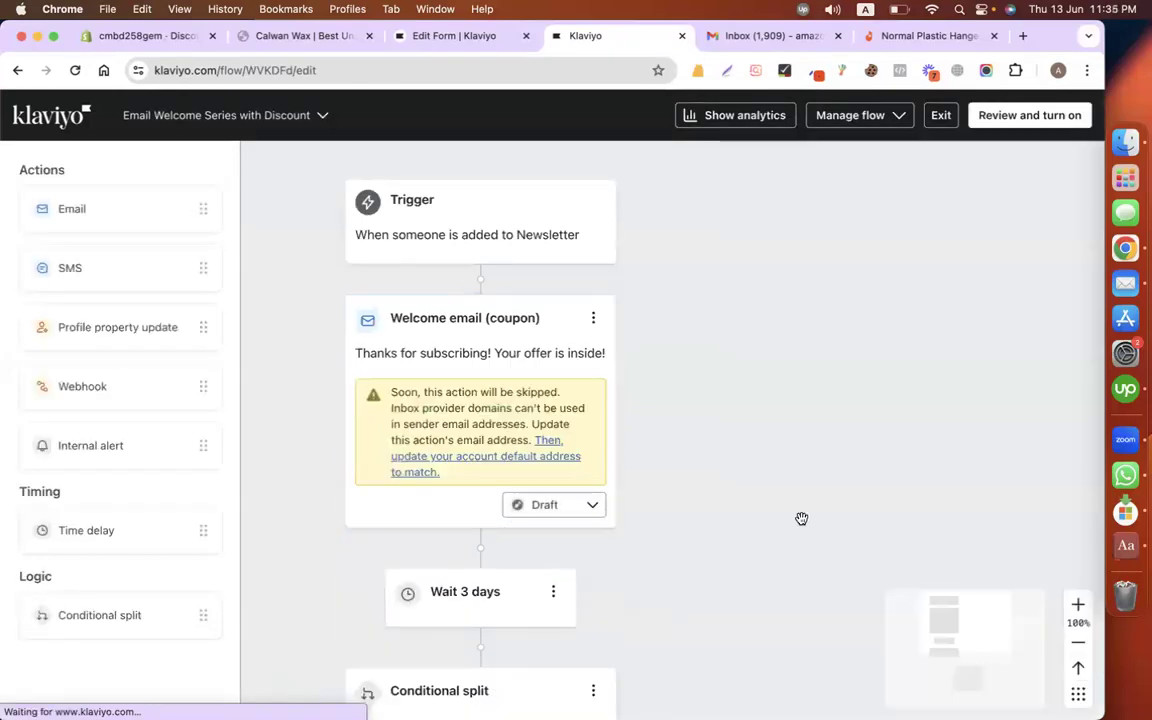
Step: Delete the conditional split below the 3-day wait, removing both of its paths
{"action": "scroll", "coordinate": [801, 518], "scroll_direction": "down", "scroll_amount": 5}
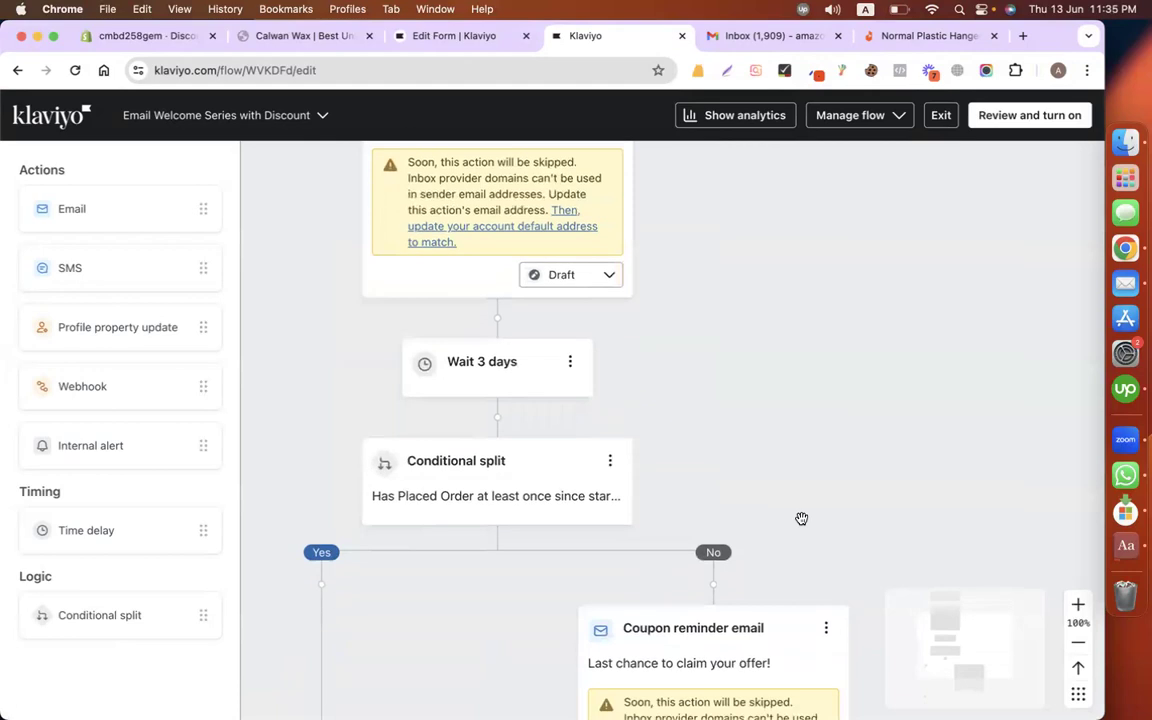
{"action": "scroll", "coordinate": [710, 391], "scroll_direction": "down", "scroll_amount": 2}
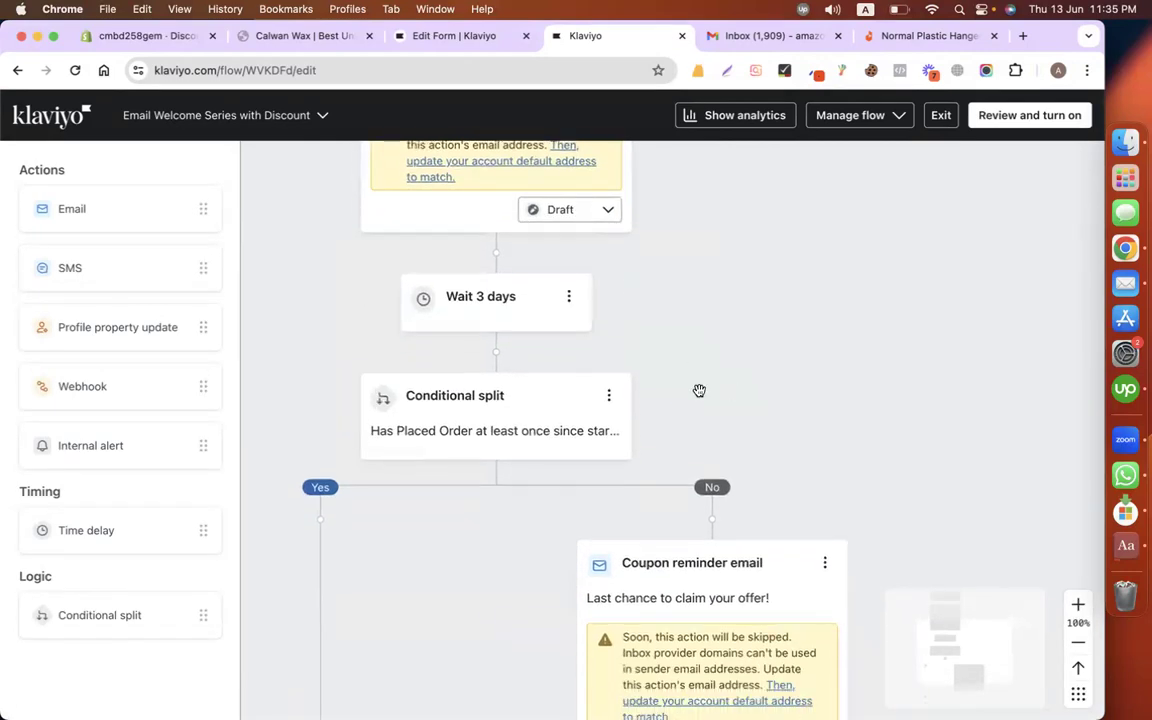
{"action": "scroll", "coordinate": [777, 410], "scroll_direction": "down", "scroll_amount": 5}
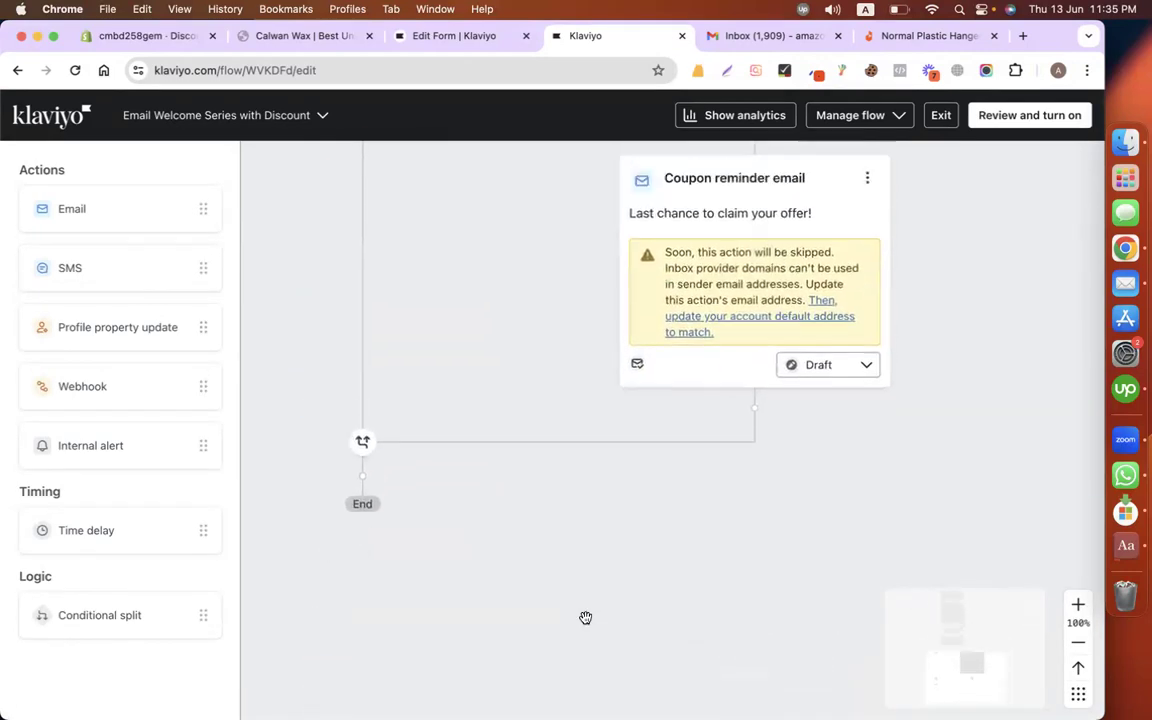
{"action": "scroll", "coordinate": [585, 618], "scroll_direction": "up", "scroll_amount": 4}
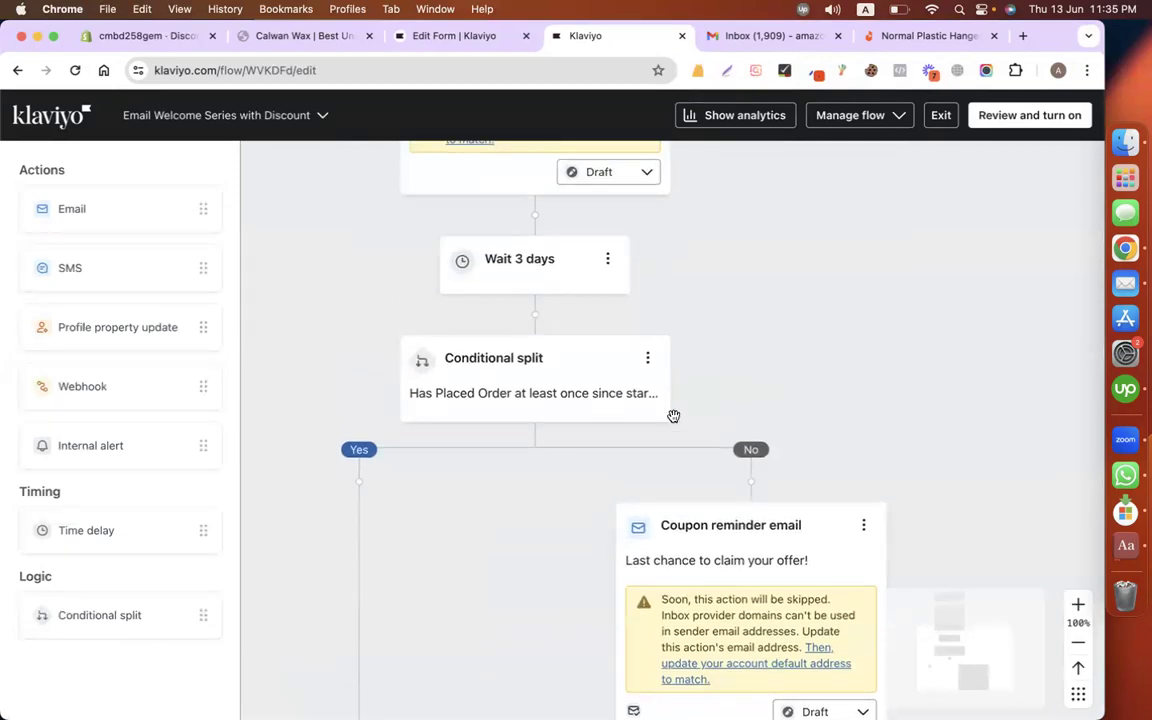
{"action": "left_click", "coordinate": [648, 360]}
{"action": "left_click", "coordinate": [665, 425]}
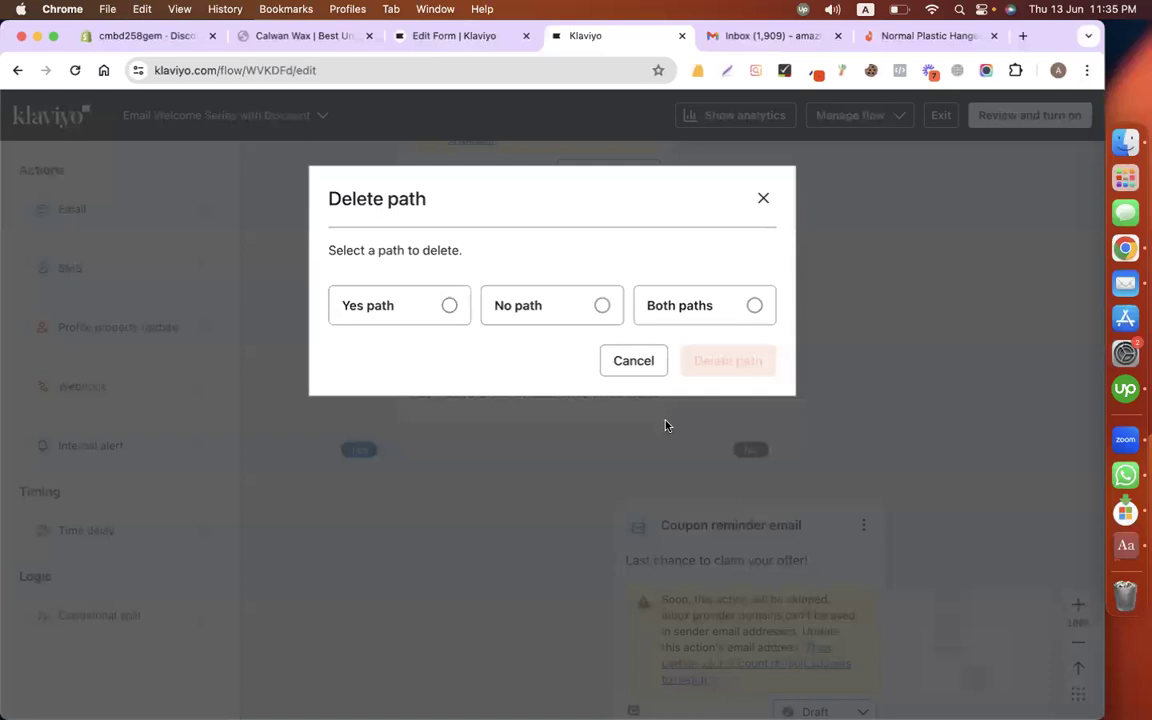
{"action": "left_click", "coordinate": [754, 306]}
{"action": "left_click", "coordinate": [743, 402]}
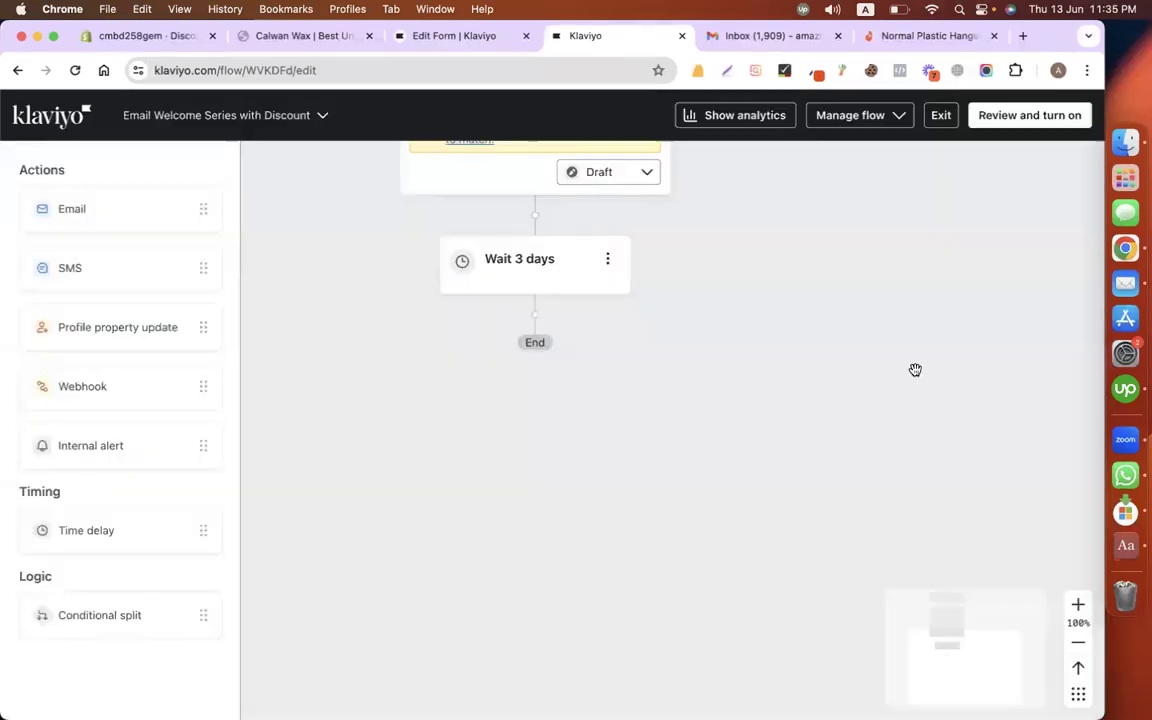
Step: Set the time delay after the welcome email to 1 day, save it and close its details
{"action": "scroll", "coordinate": [725, 405], "scroll_direction": "up", "scroll_amount": 4}
{"action": "scroll", "coordinate": [543, 316], "scroll_direction": "up", "scroll_amount": 4}
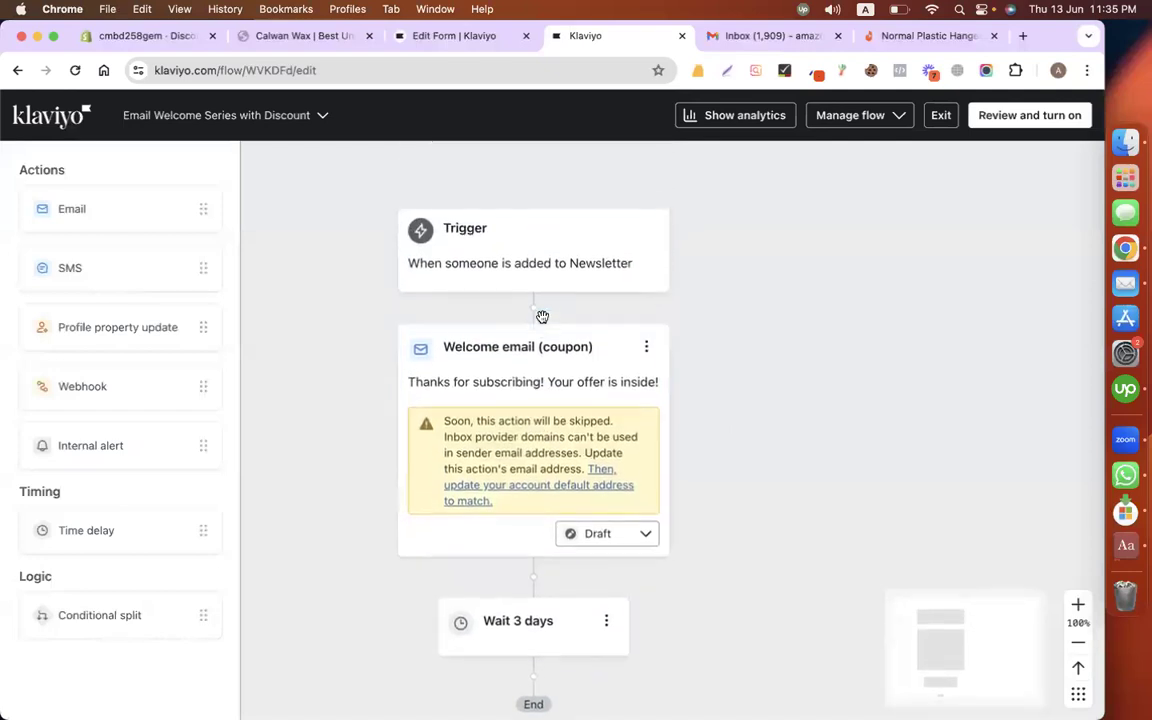
{"action": "scroll", "coordinate": [782, 410], "scroll_direction": "down", "scroll_amount": 3}
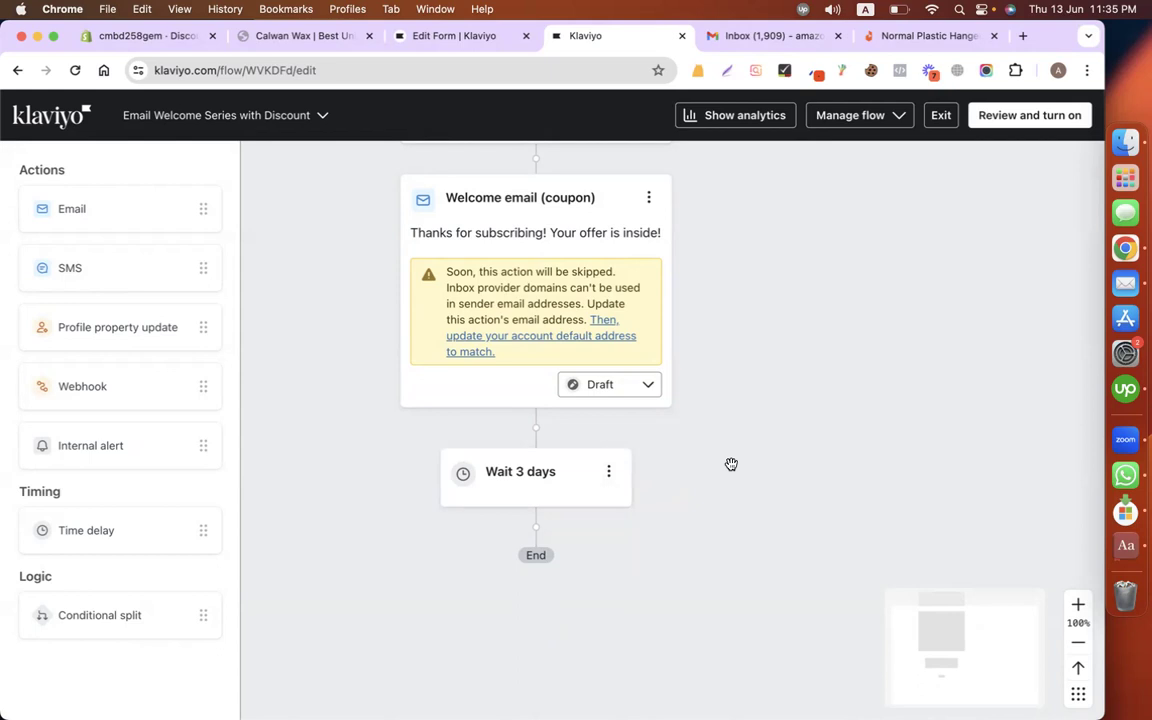
{"action": "left_click", "coordinate": [545, 463]}
{"action": "left_click", "coordinate": [779, 318]}
{"action": "key", "text": "BackSpace"}
{"action": "type", "text": "1"}
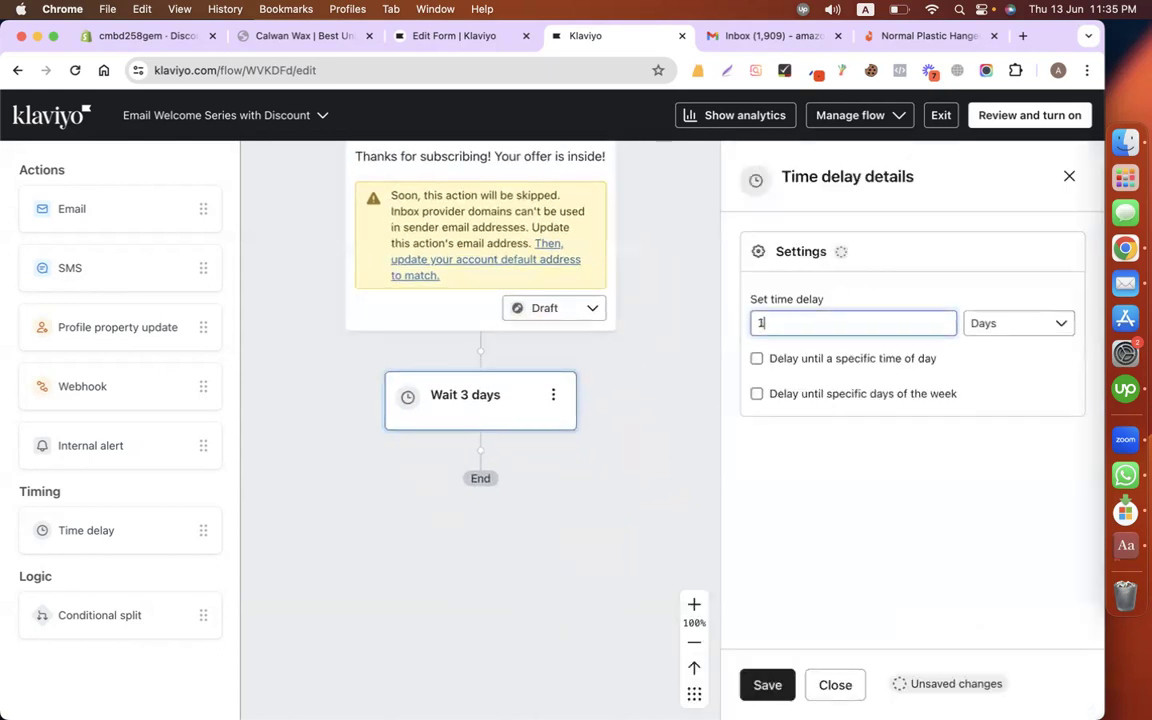
{"action": "left_click", "coordinate": [790, 688]}
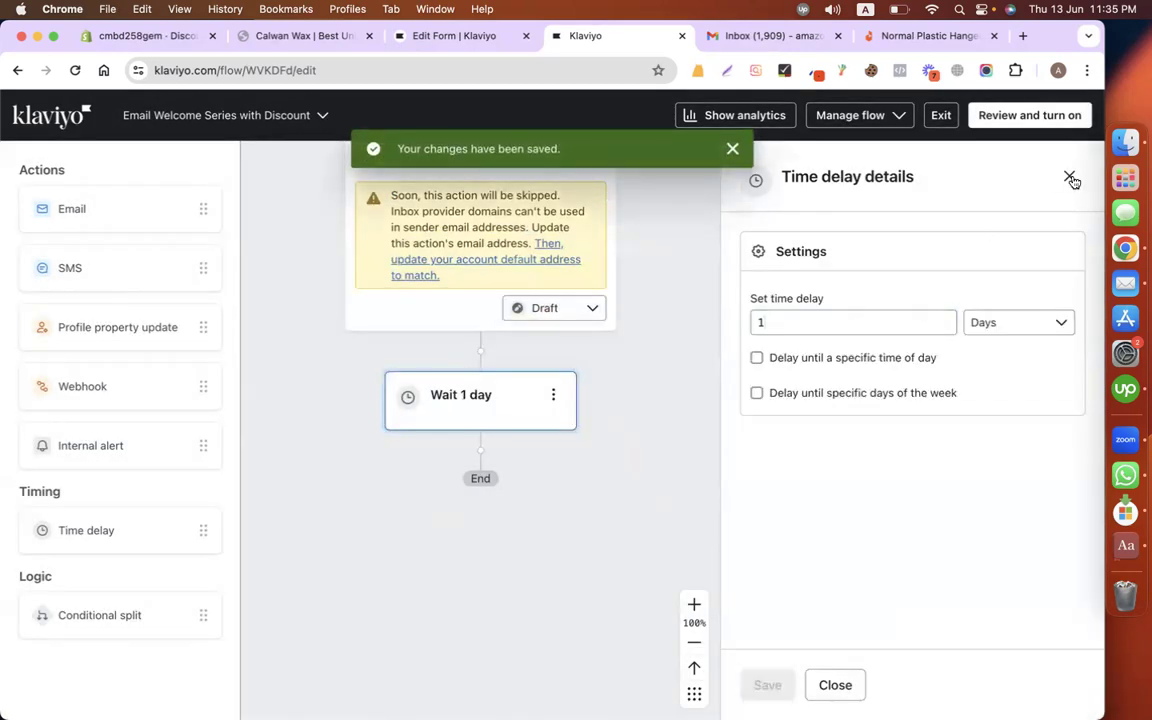
{"action": "left_click", "coordinate": [1070, 178]}
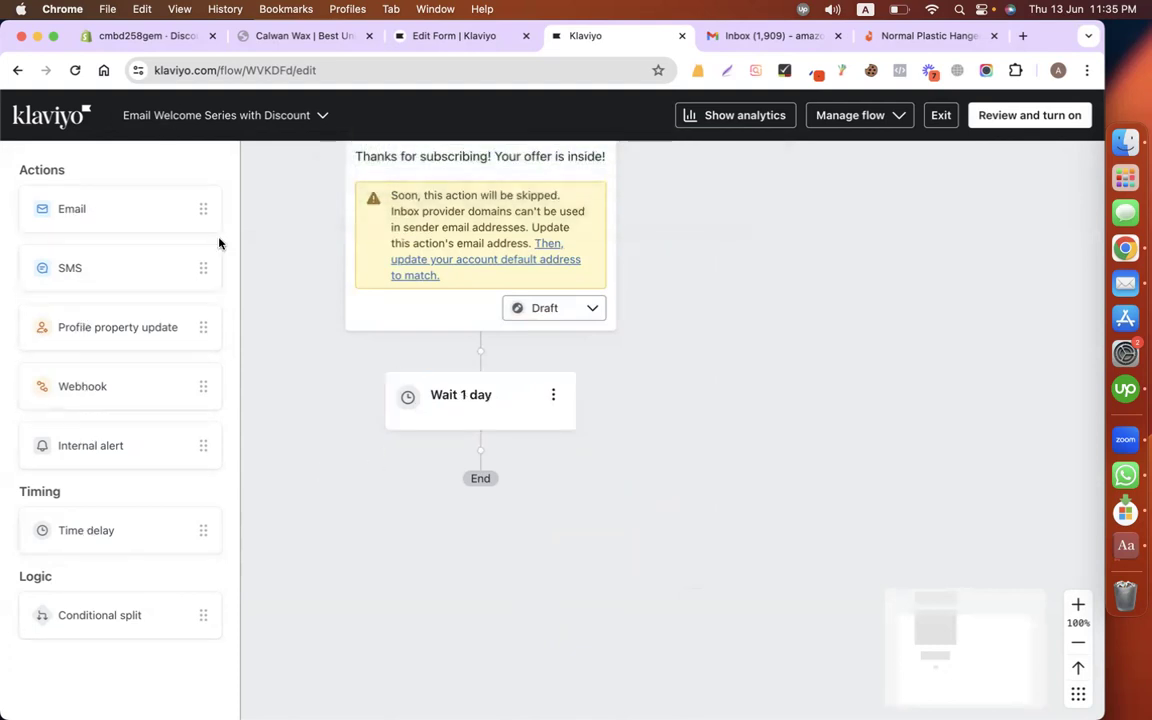
Step: Add an email action after the 1-day wait and open its details
{"action": "left_click_drag", "start_coordinate": [93, 211], "coordinate": [447, 460]}
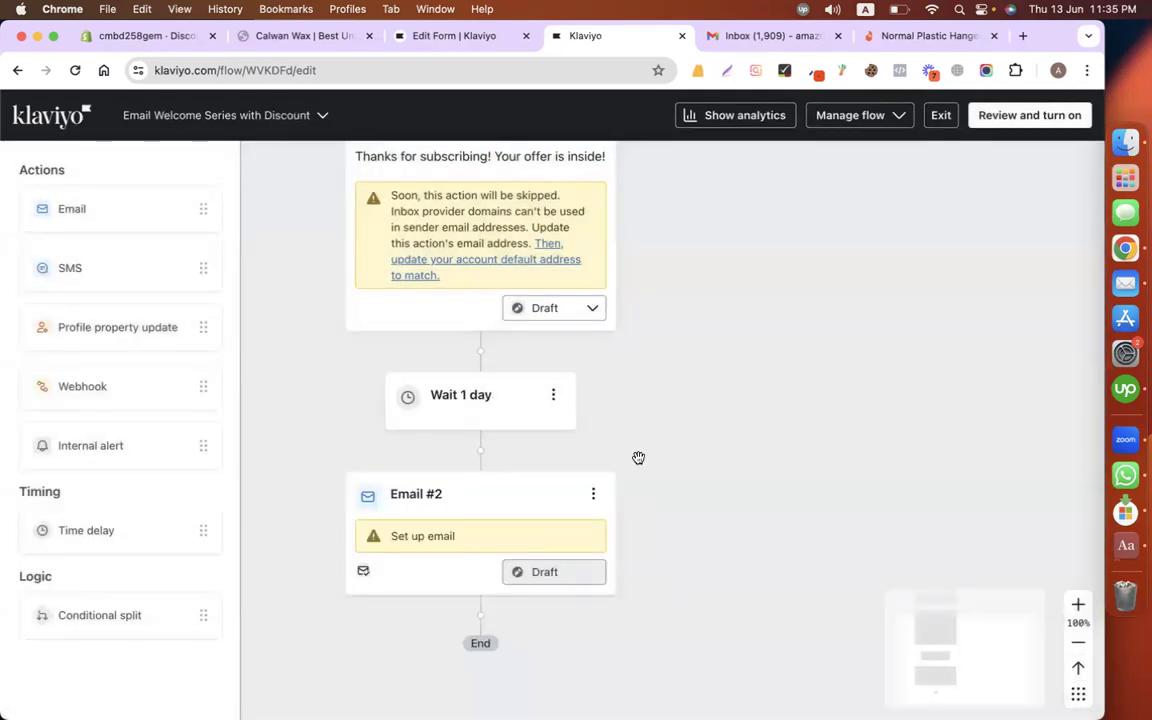
{"action": "left_click", "coordinate": [436, 521]}
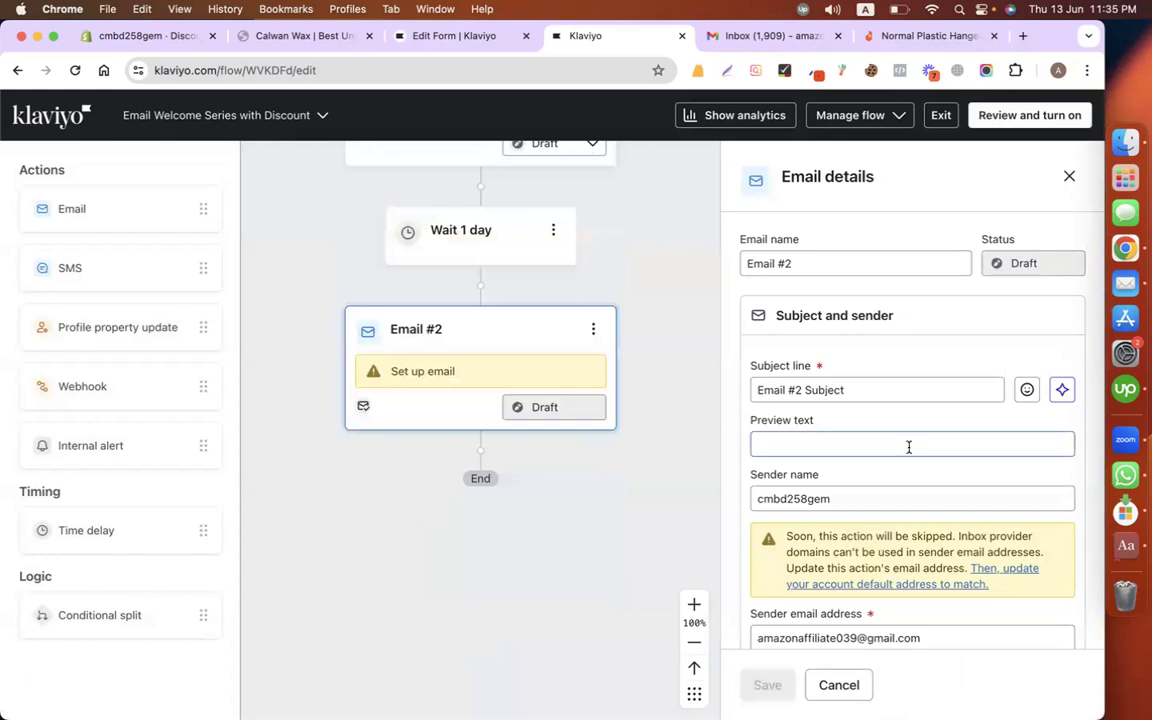
Step: Examine the new email's subject, preview text, sender, template and sending settings
{"action": "scroll", "coordinate": [908, 447], "scroll_direction": "down", "scroll_amount": 5}
{"action": "scroll", "coordinate": [909, 453], "scroll_direction": "down", "scroll_amount": 4}
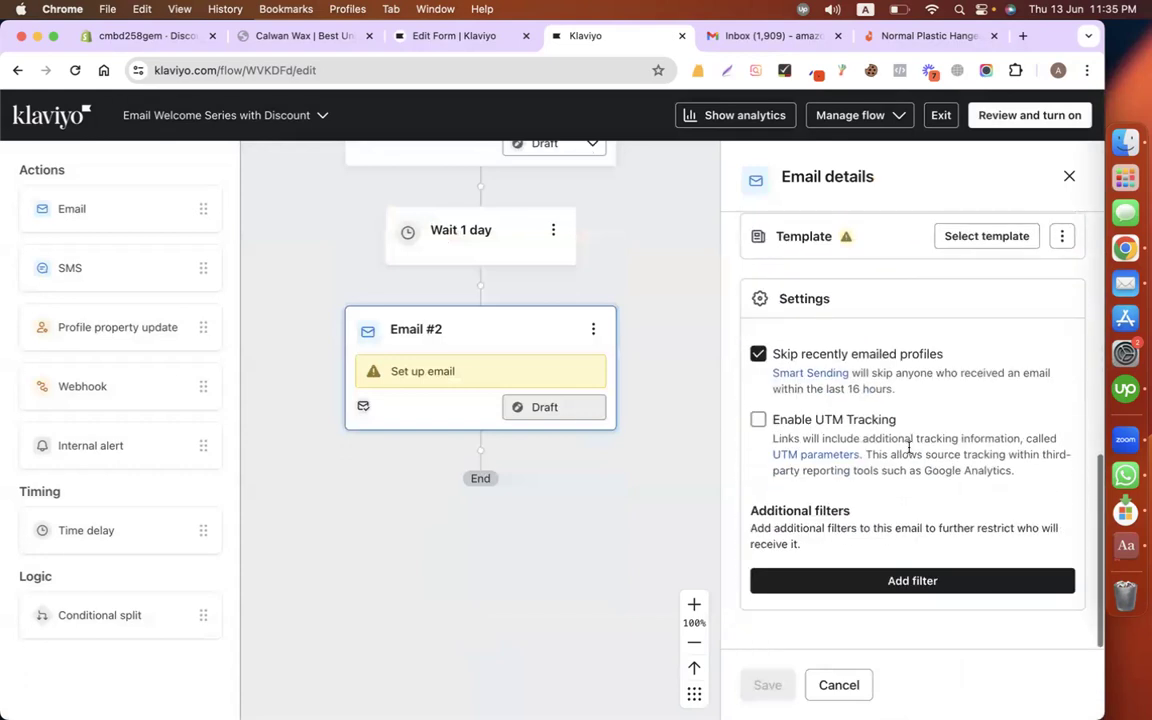
{"action": "scroll", "coordinate": [909, 448], "scroll_direction": "up", "scroll_amount": 5}
{"action": "scroll", "coordinate": [909, 447], "scroll_direction": "up", "scroll_amount": 2}
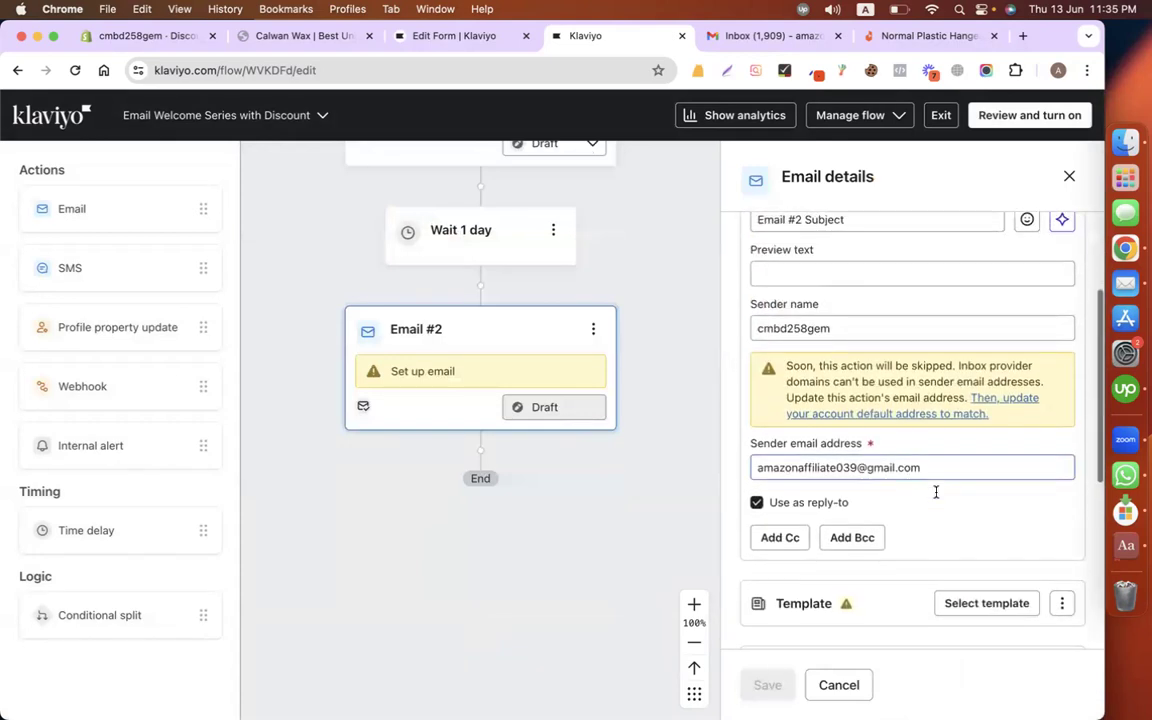
{"action": "left_click", "coordinate": [822, 328]}
{"action": "scroll", "coordinate": [846, 337], "scroll_direction": "up", "scroll_amount": 2}
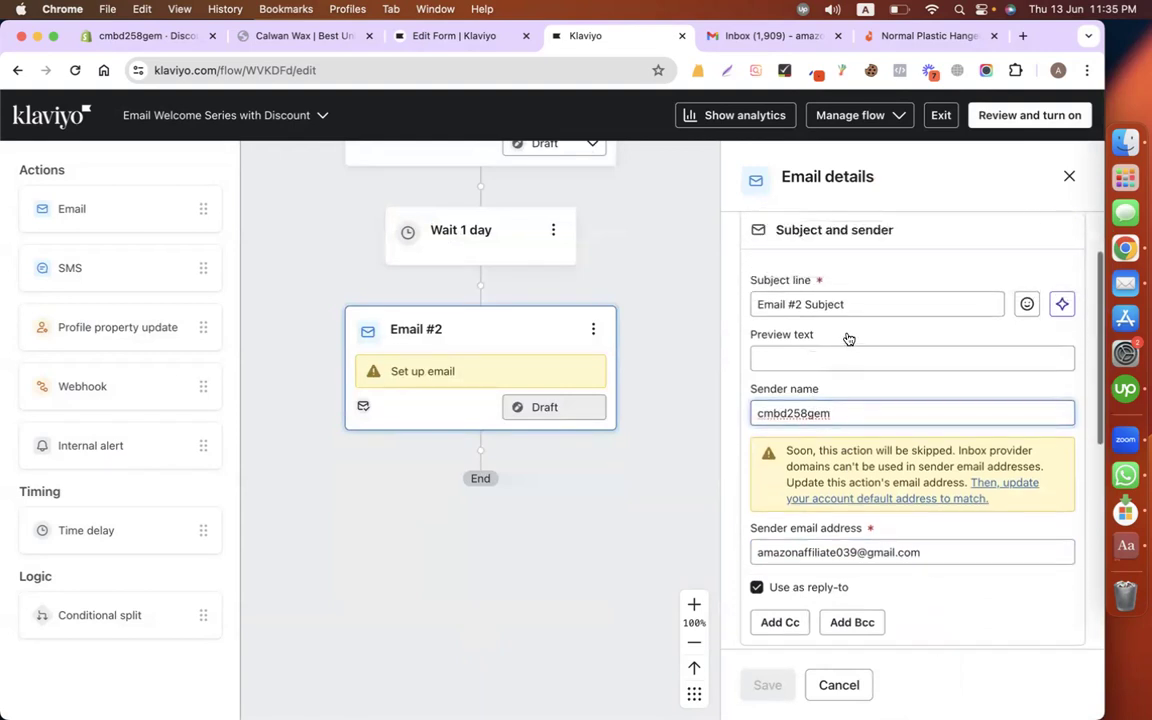
{"action": "left_click", "coordinate": [832, 300]}
{"action": "scroll", "coordinate": [832, 300], "scroll_direction": "down", "scroll_amount": 8}
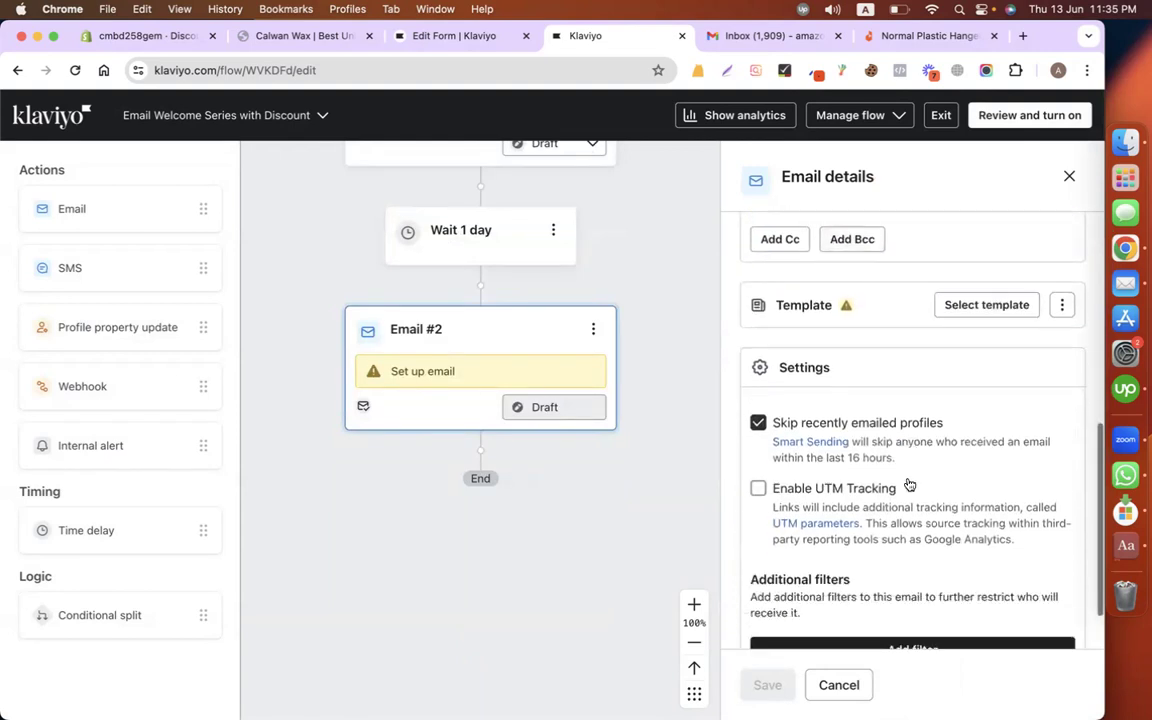
{"action": "scroll", "coordinate": [904, 505], "scroll_direction": "up", "scroll_amount": 3}
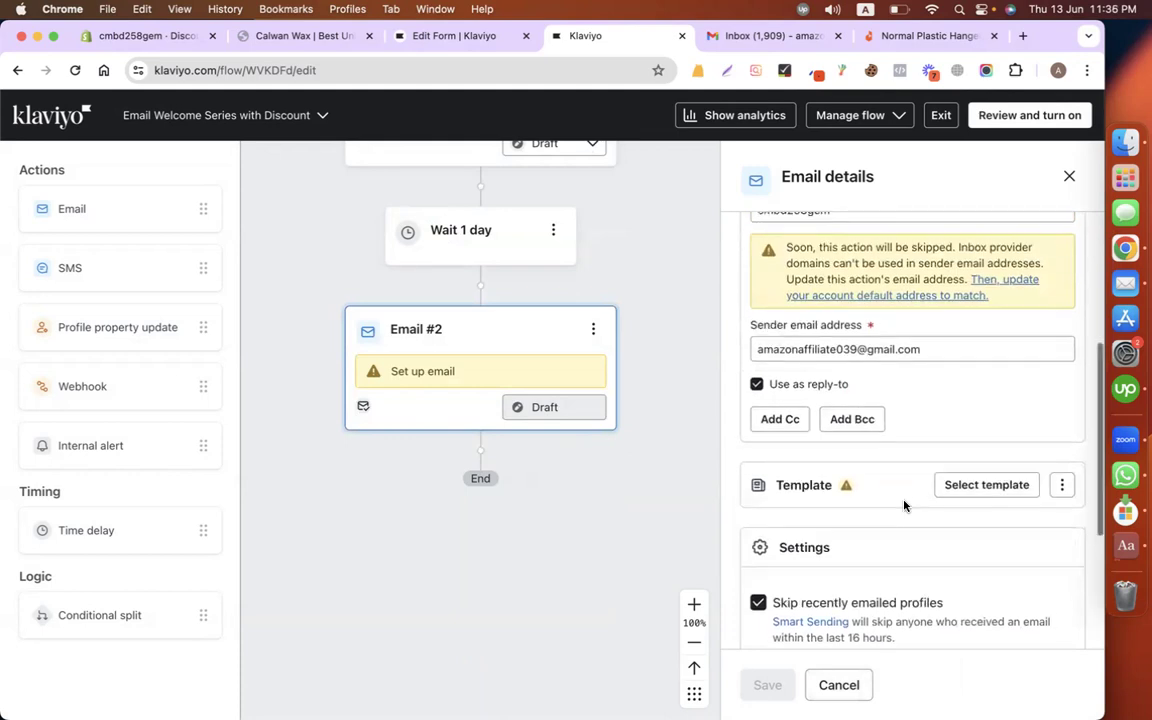
{"action": "scroll", "coordinate": [904, 506], "scroll_direction": "up", "scroll_amount": 1}
{"action": "scroll", "coordinate": [904, 506], "scroll_direction": "up", "scroll_amount": 3}
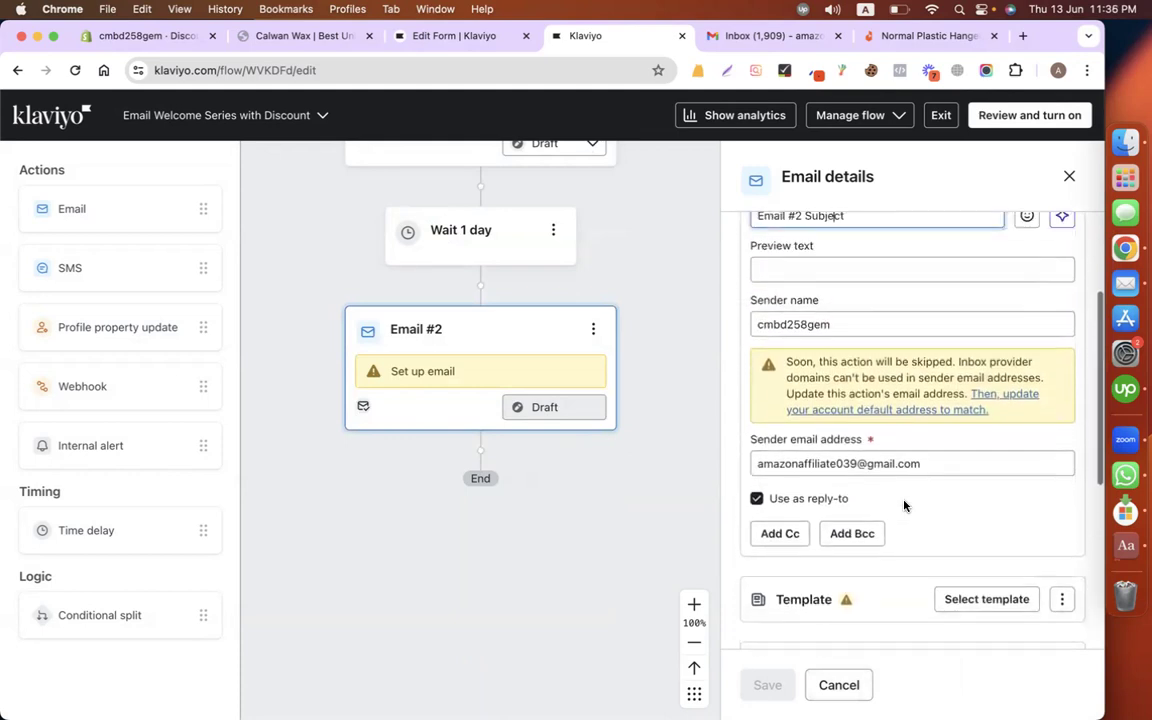
{"action": "scroll", "coordinate": [830, 504], "scroll_direction": "up", "scroll_amount": 4}
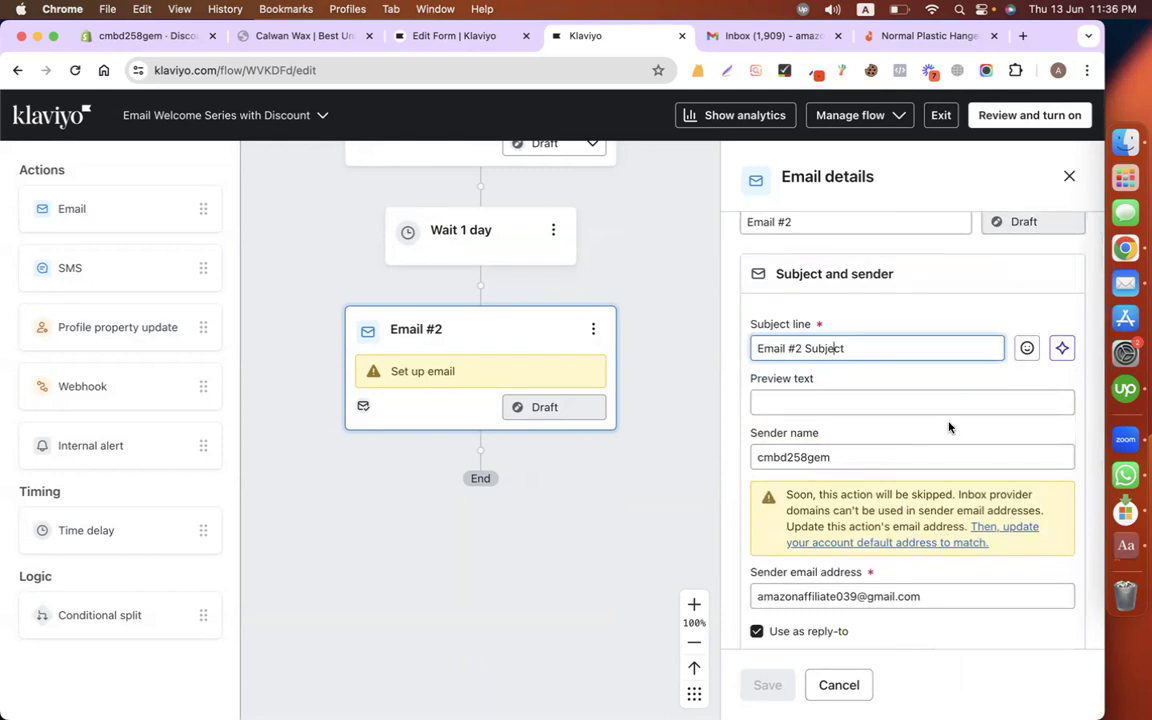
{"action": "scroll", "coordinate": [949, 429], "scroll_direction": "up", "scroll_amount": 1}
{"action": "scroll", "coordinate": [949, 429], "scroll_direction": "down", "scroll_amount": 5}
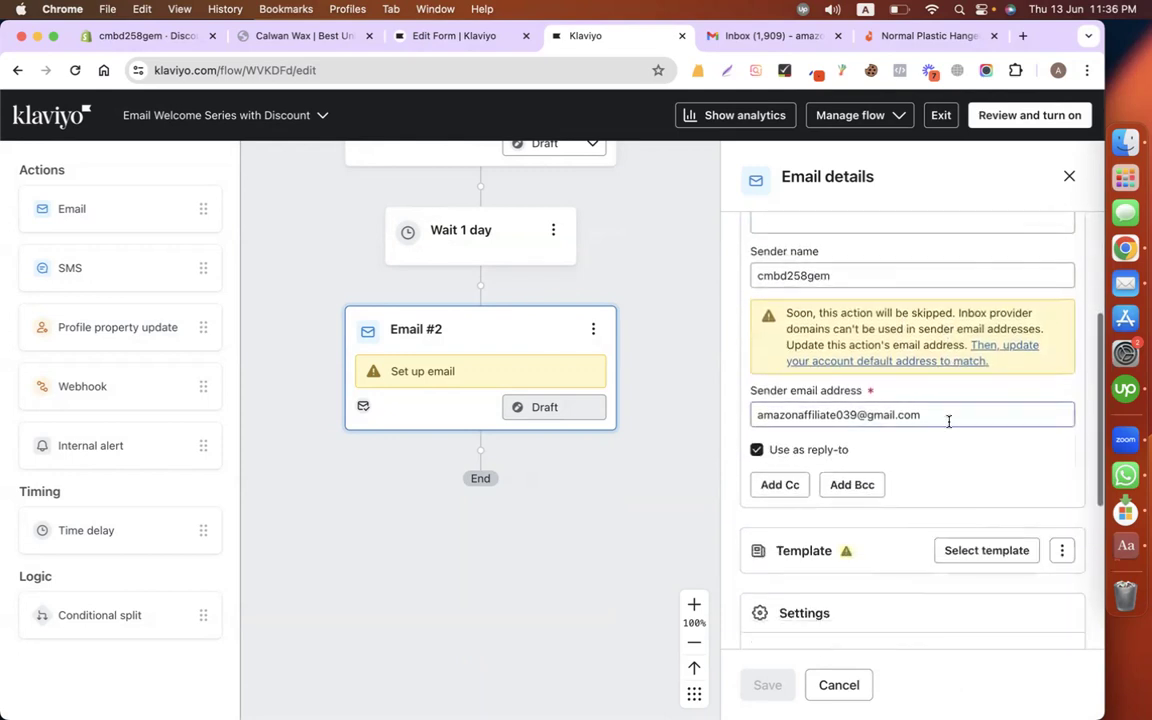
Step: Open the template library for the new email and preview the red Father's Day - Sale template from start to end
{"action": "left_click", "coordinate": [952, 549]}
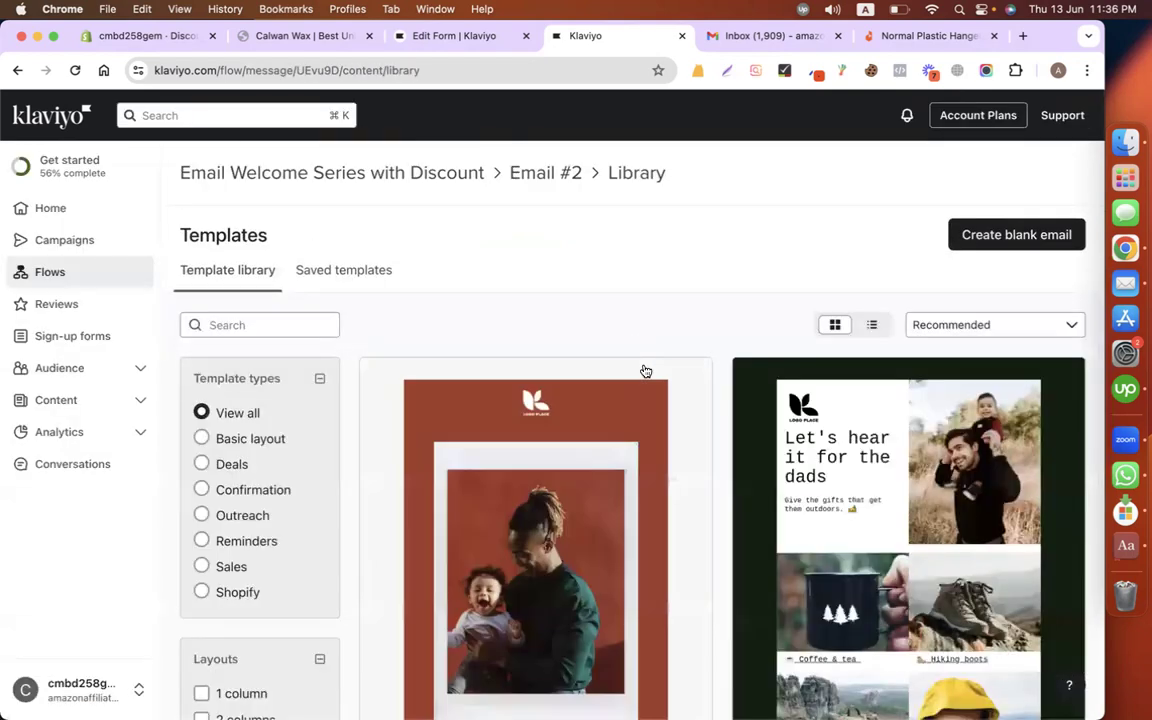
{"action": "scroll", "coordinate": [637, 317], "scroll_direction": "down", "scroll_amount": 3}
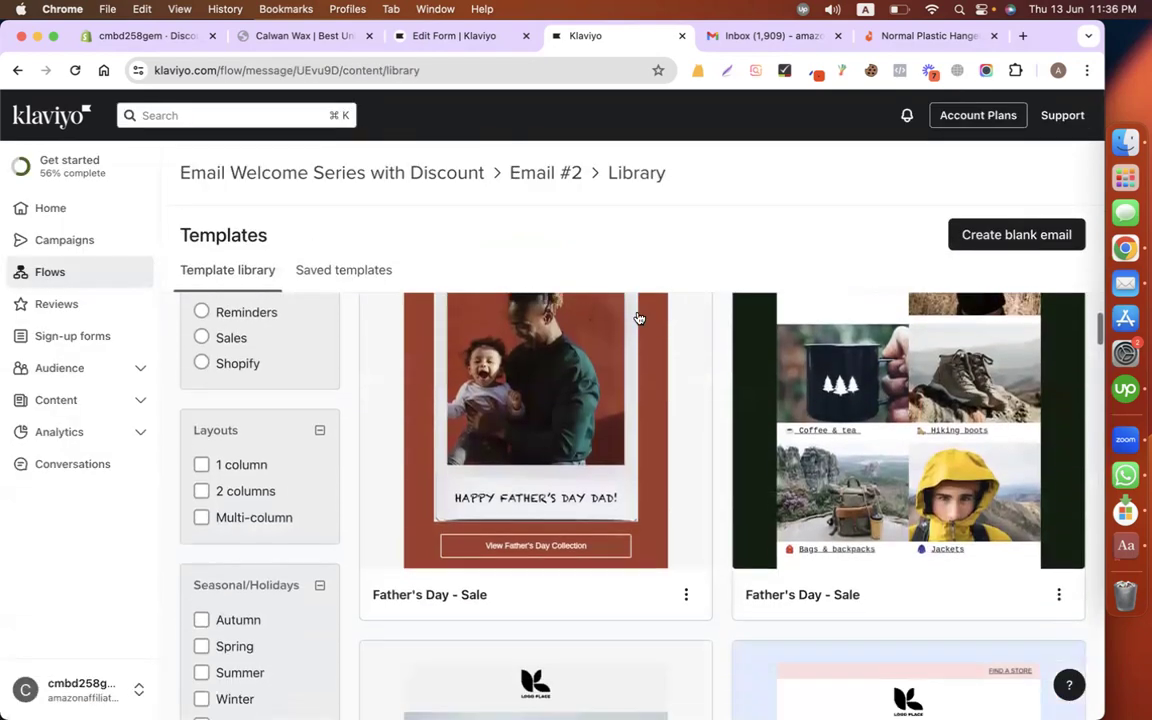
{"action": "left_click", "coordinate": [557, 459]}
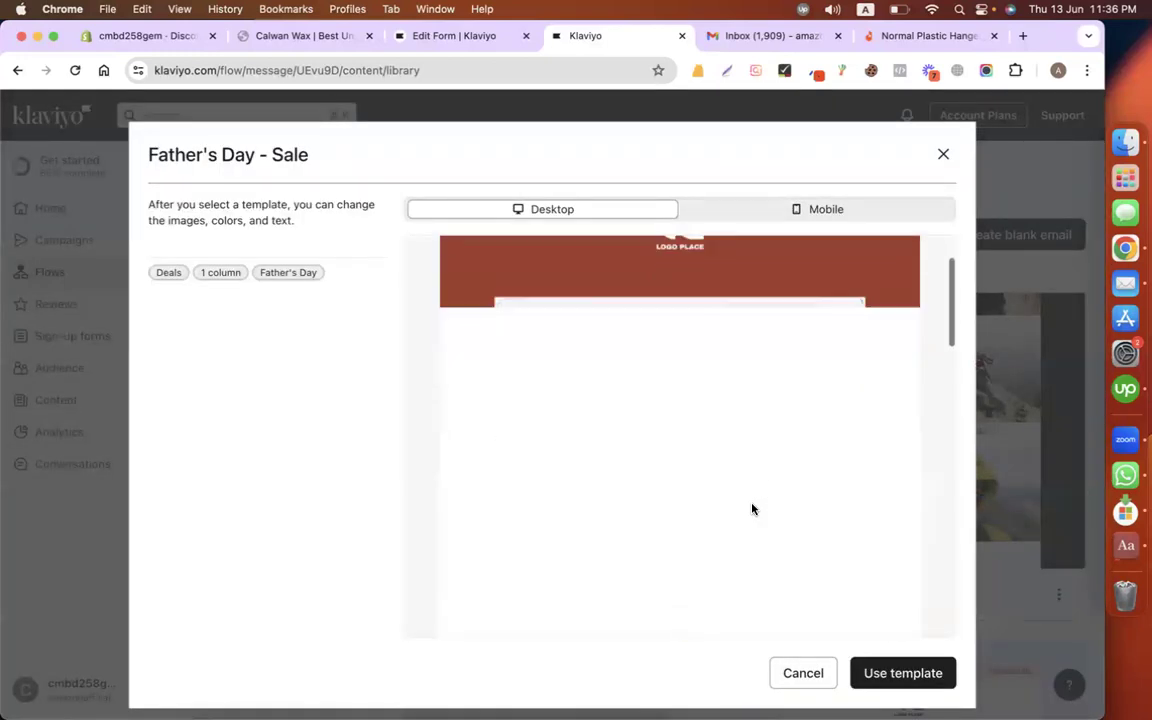
{"action": "scroll", "coordinate": [752, 509], "scroll_direction": "down", "scroll_amount": 15}
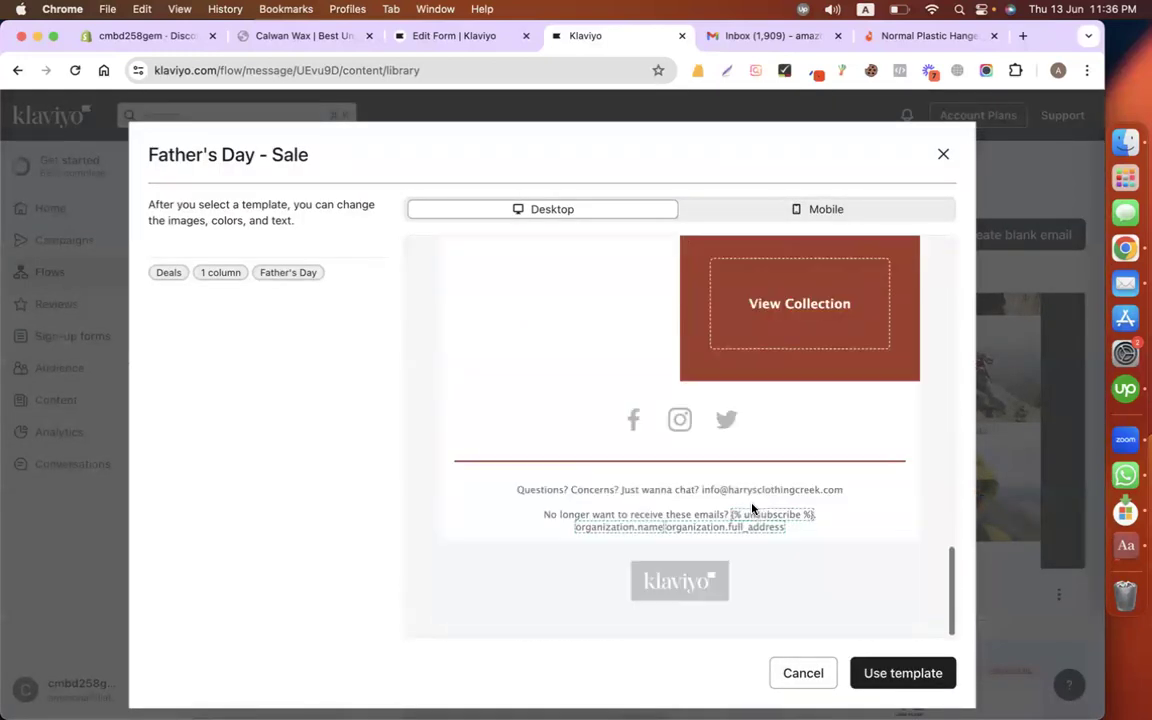
{"action": "scroll", "coordinate": [752, 509], "scroll_direction": "up", "scroll_amount": 15}
{"action": "scroll", "coordinate": [752, 509], "scroll_direction": "down", "scroll_amount": 15}
{"action": "scroll", "coordinate": [752, 509], "scroll_direction": "up", "scroll_amount": 2}
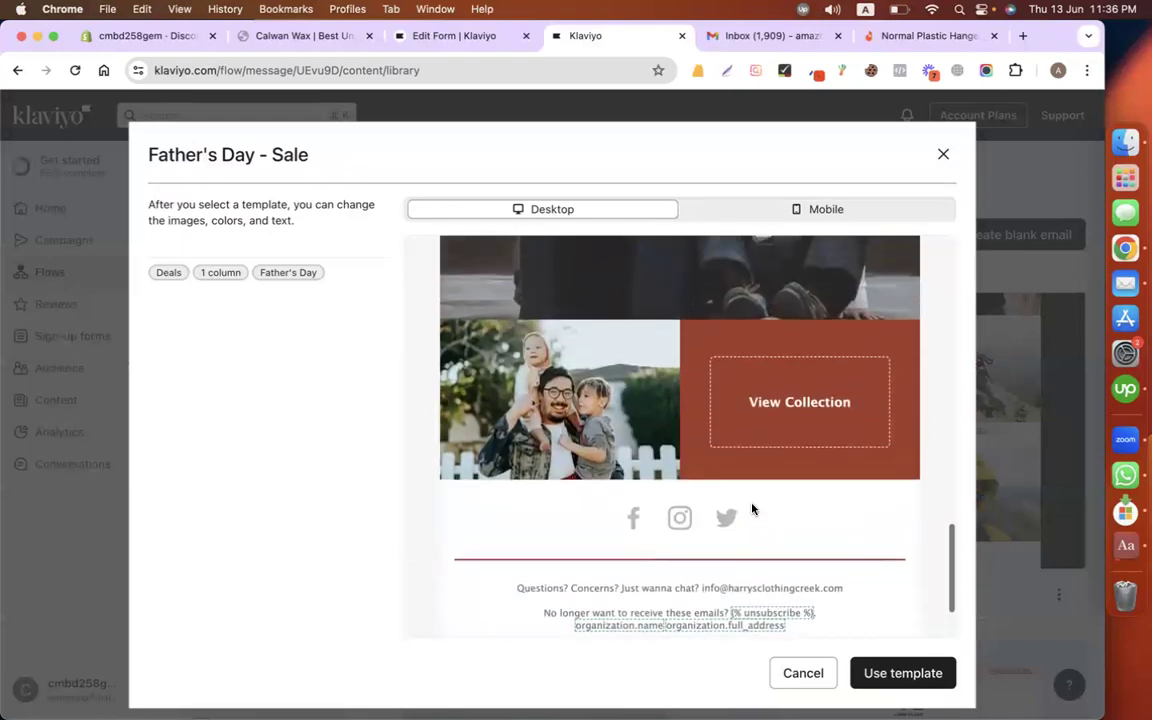
{"action": "scroll", "coordinate": [752, 509], "scroll_direction": "up", "scroll_amount": 15}
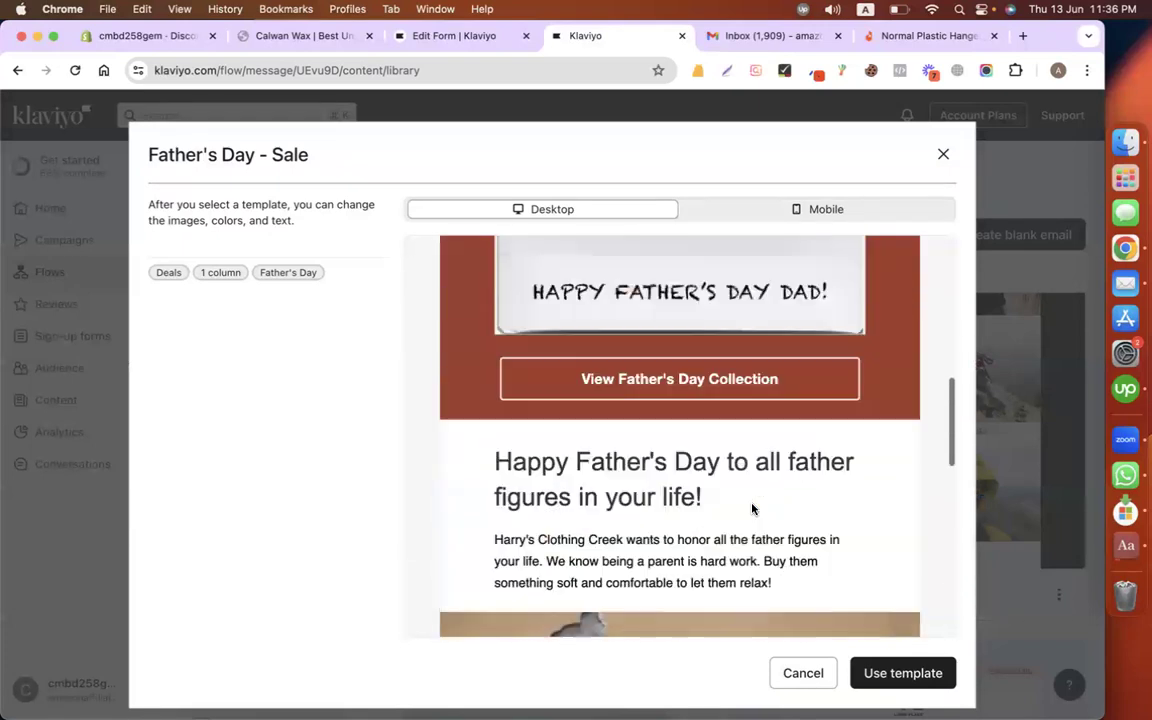
{"action": "scroll", "coordinate": [752, 509], "scroll_direction": "up", "scroll_amount": 5}
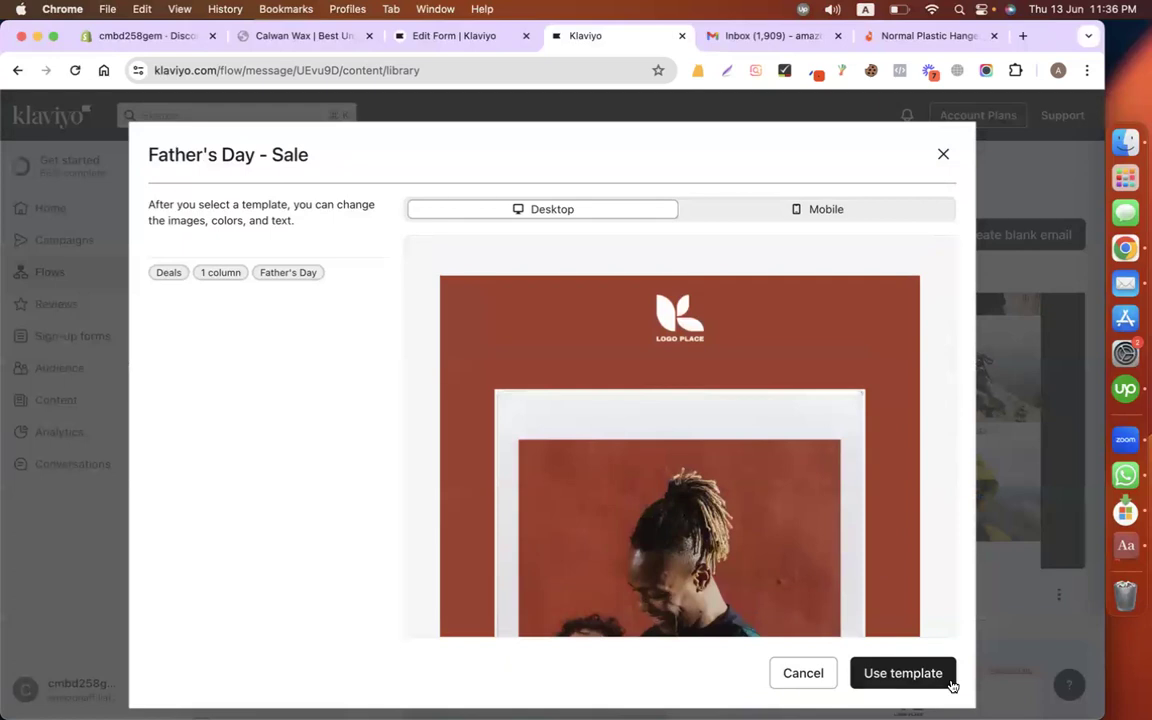
Step: Apply the Father's Day - Sale template to the flow email
{"action": "left_click", "coordinate": [908, 668]}
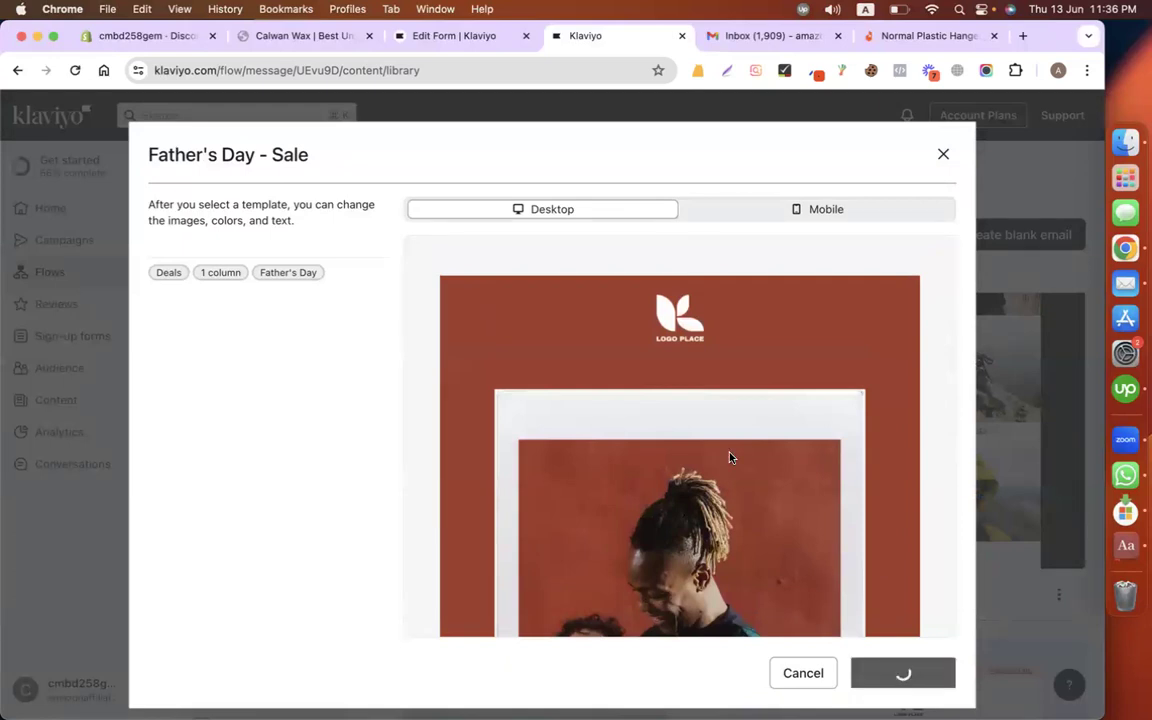
Step: Switch to the Daraz hanger listing, capture the main product photo with Lightshot and save it as hanger
{"action": "left_click", "coordinate": [910, 40]}
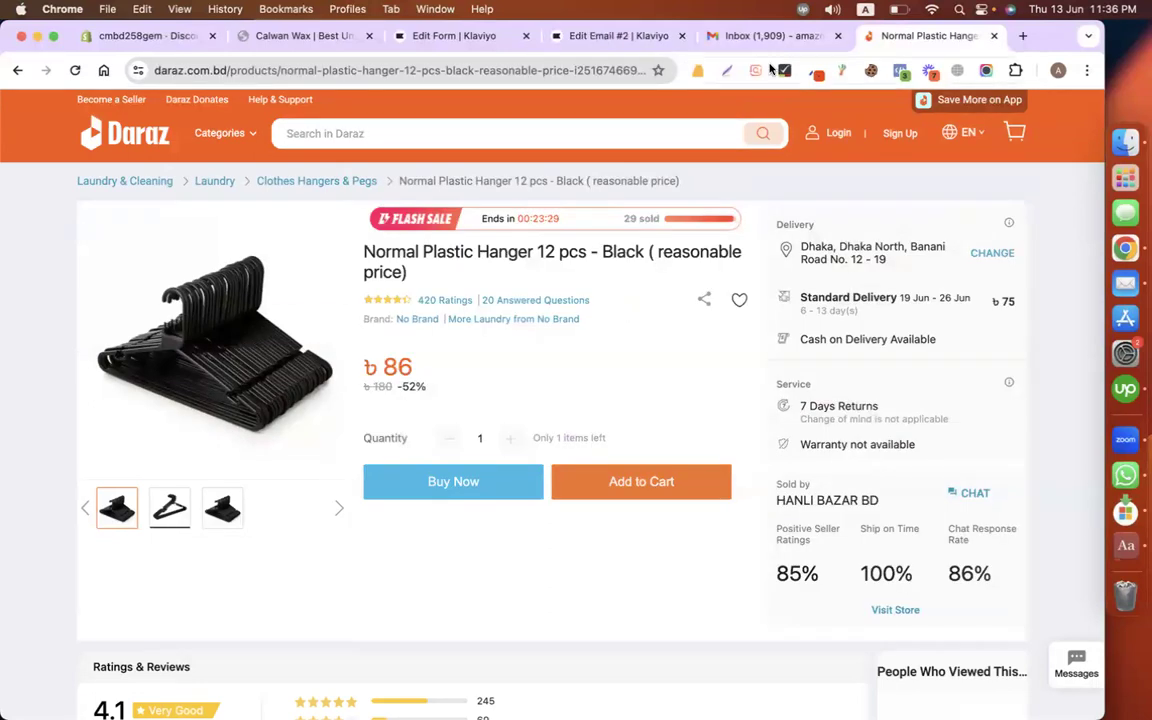
{"action": "left_click", "coordinate": [728, 71]}
{"action": "left_click_drag", "start_coordinate": [82, 208], "coordinate": [346, 478]}
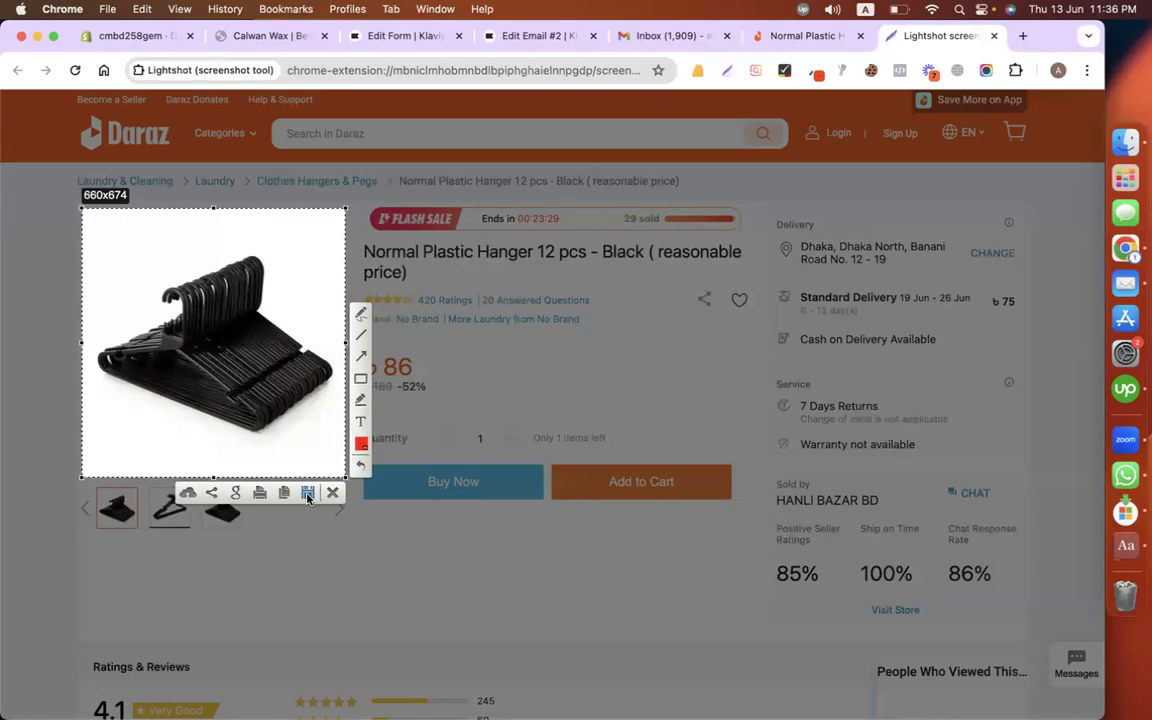
{"action": "left_click", "coordinate": [307, 493]}
{"action": "type", "text": "hanger"}
{"action": "key", "text": "Return"}
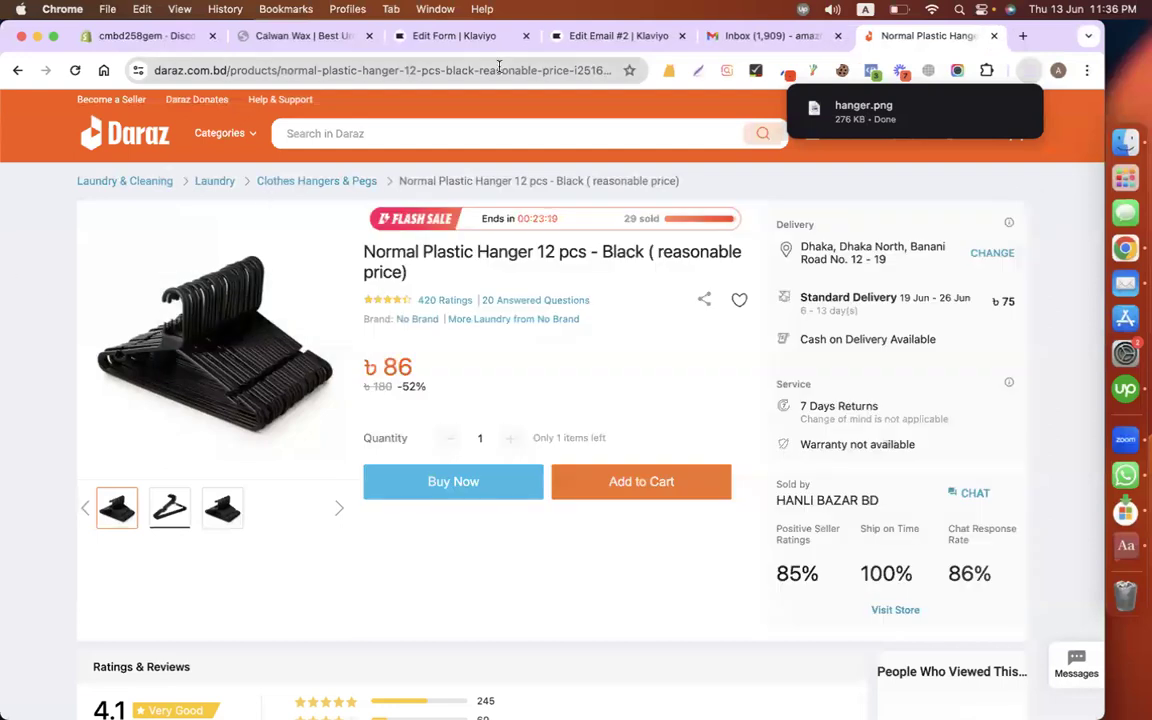
Step: Return to the Klaviyo Email #2 editor and replace the template's main father-and-baby picture with the uploaded hanger image
{"action": "left_click", "coordinate": [465, 38]}
{"action": "left_click", "coordinate": [309, 36]}
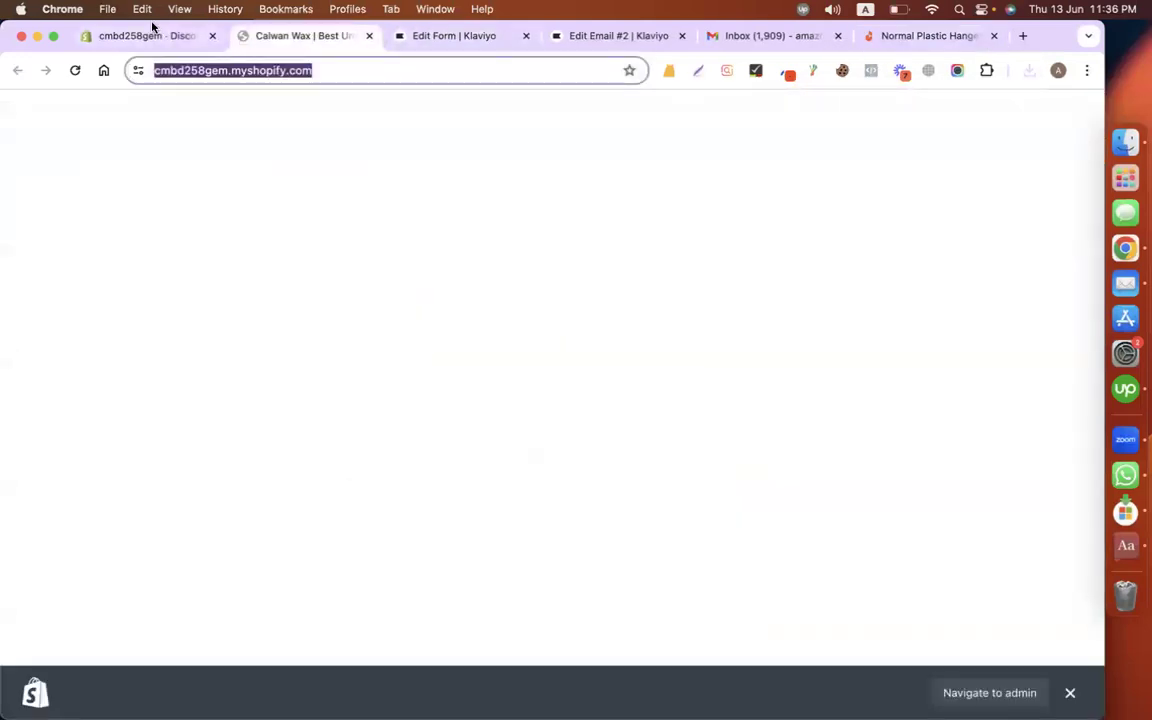
{"action": "left_click", "coordinate": [577, 40]}
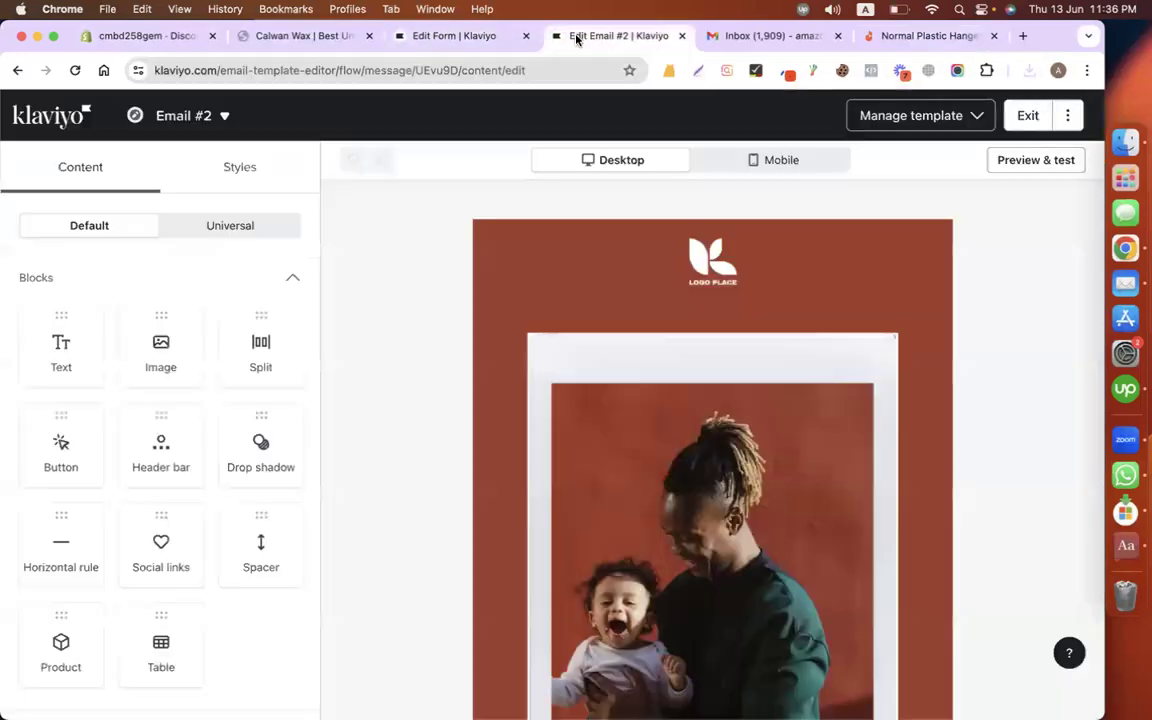
{"action": "left_click", "coordinate": [743, 501]}
{"action": "left_click", "coordinate": [142, 447]}
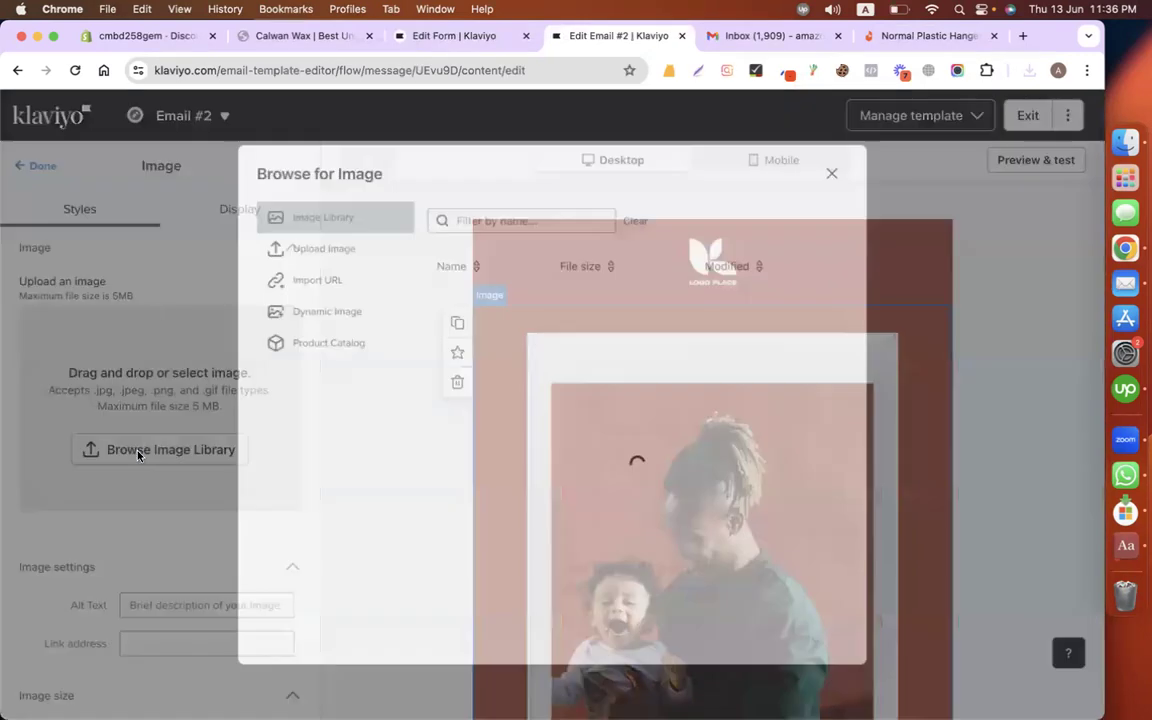
{"action": "left_click", "coordinate": [322, 248]}
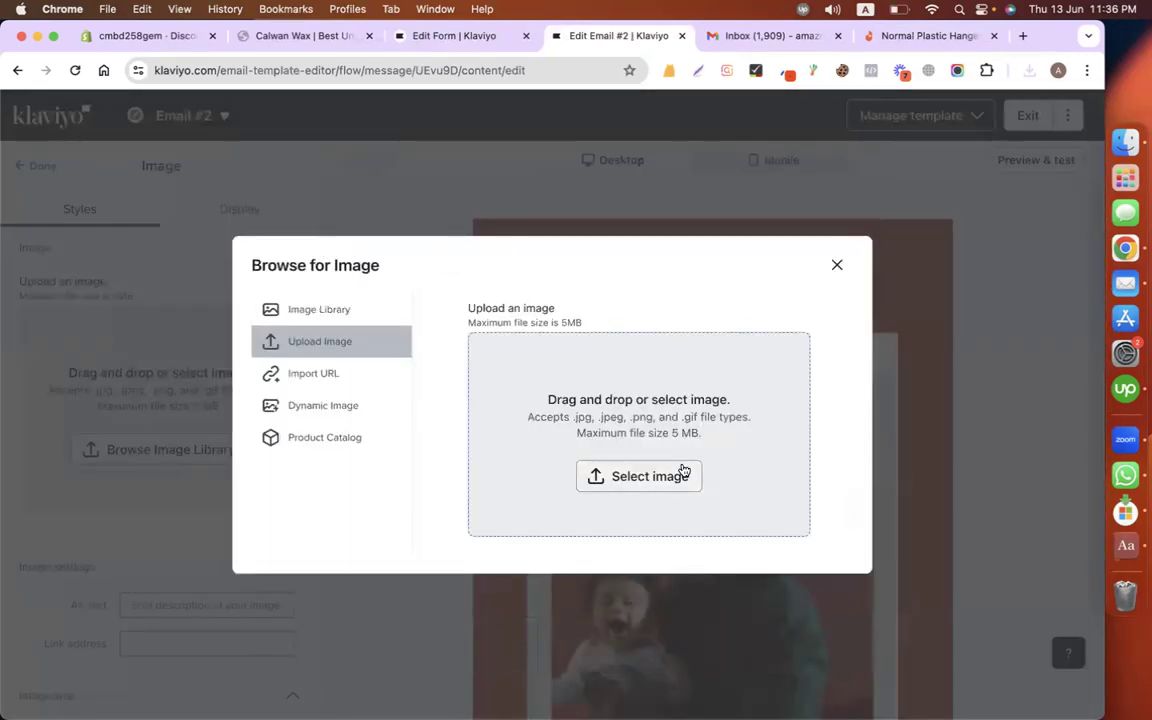
{"action": "left_click", "coordinate": [650, 477]}
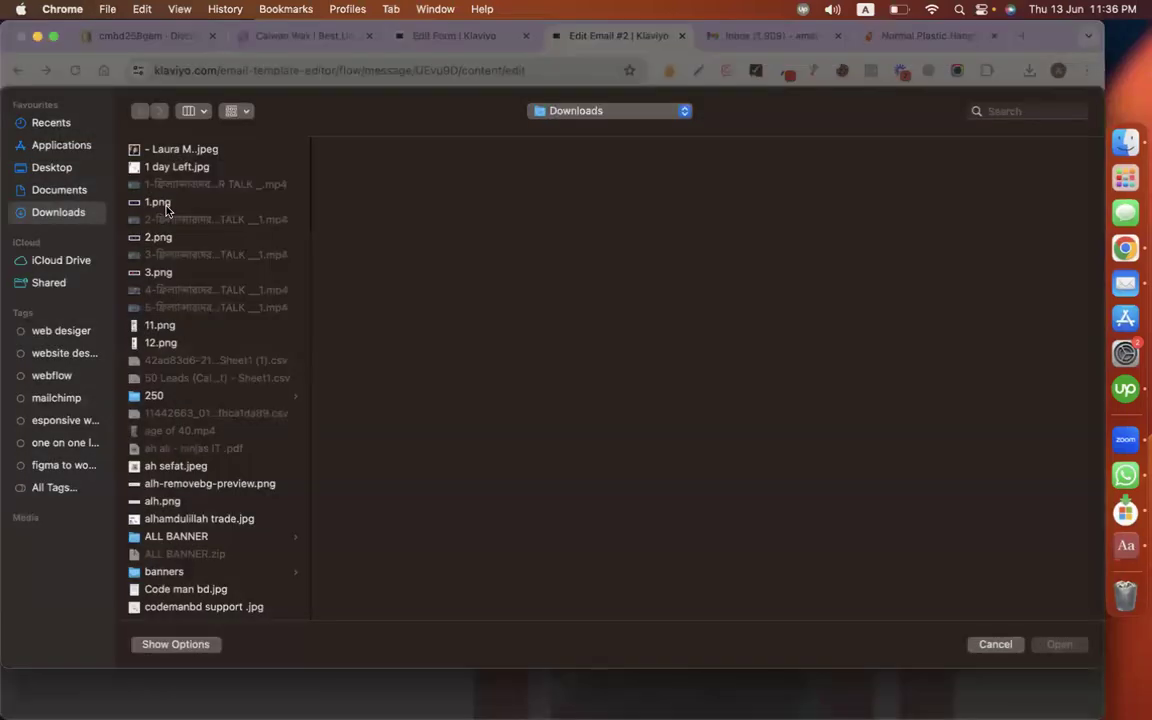
{"action": "key", "text": "h"}
{"action": "key", "text": "Return"}
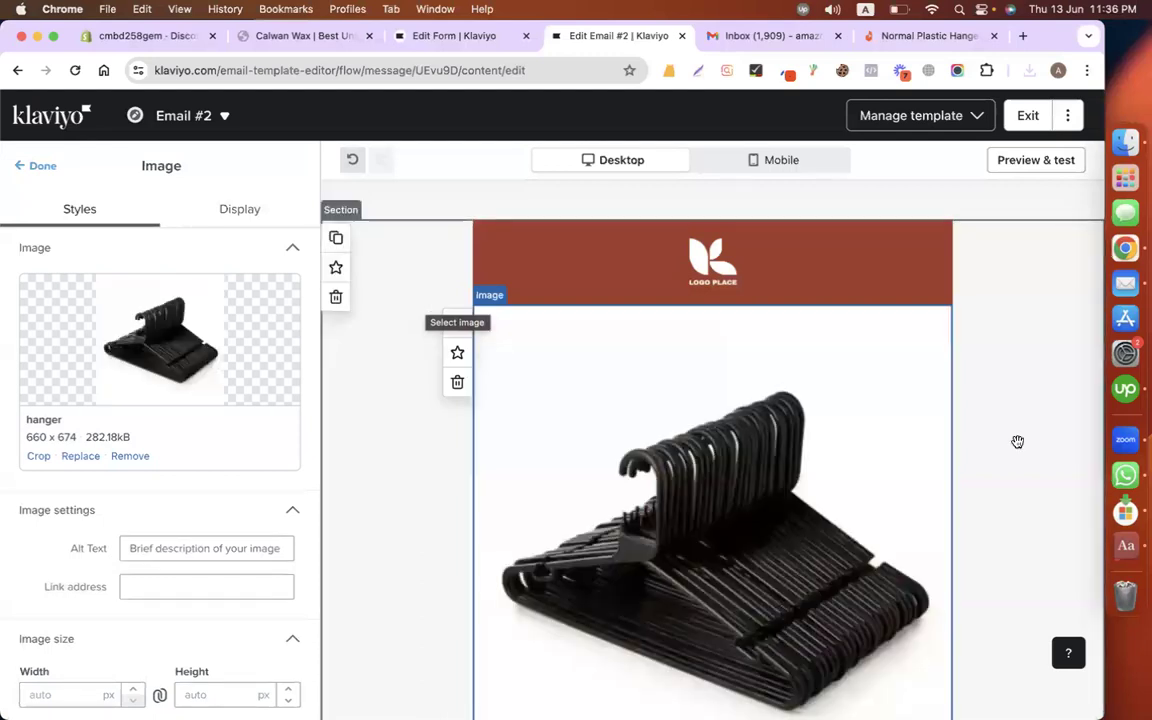
Step: Change the text of the button below the hanger image to "View Hanger"
{"action": "scroll", "coordinate": [446, 365], "scroll_direction": "down", "scroll_amount": 2}
{"action": "scroll", "coordinate": [446, 365], "scroll_direction": "down", "scroll_amount": 6}
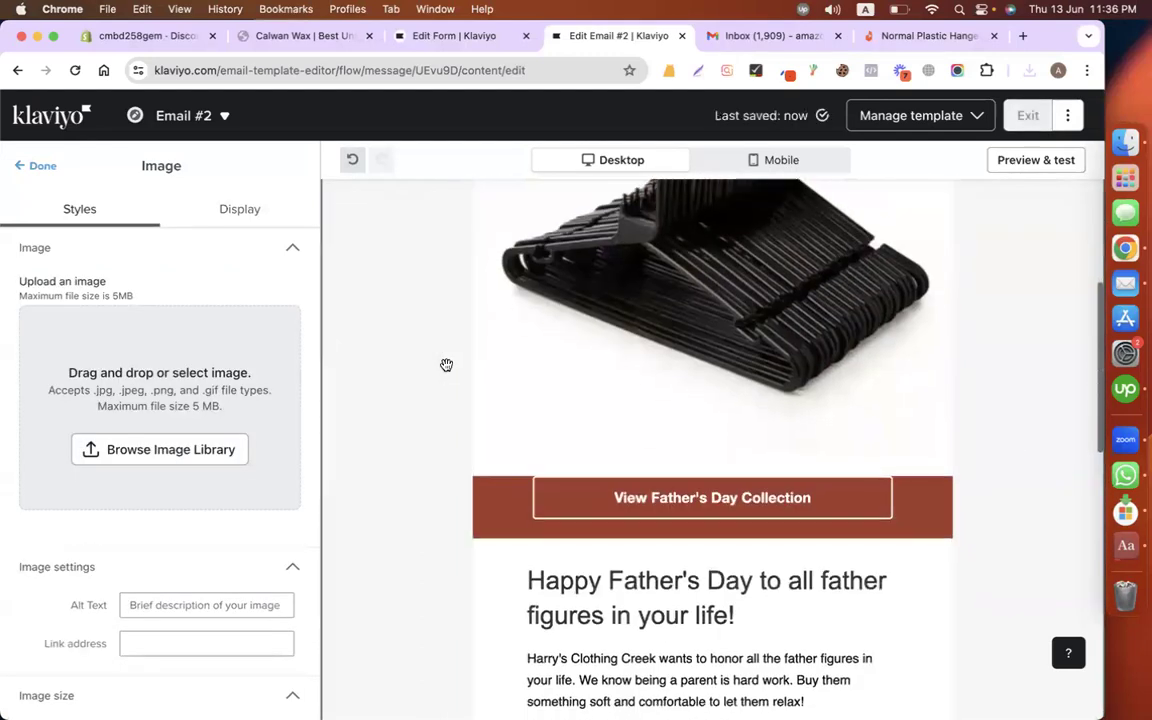
{"action": "left_click", "coordinate": [615, 375]}
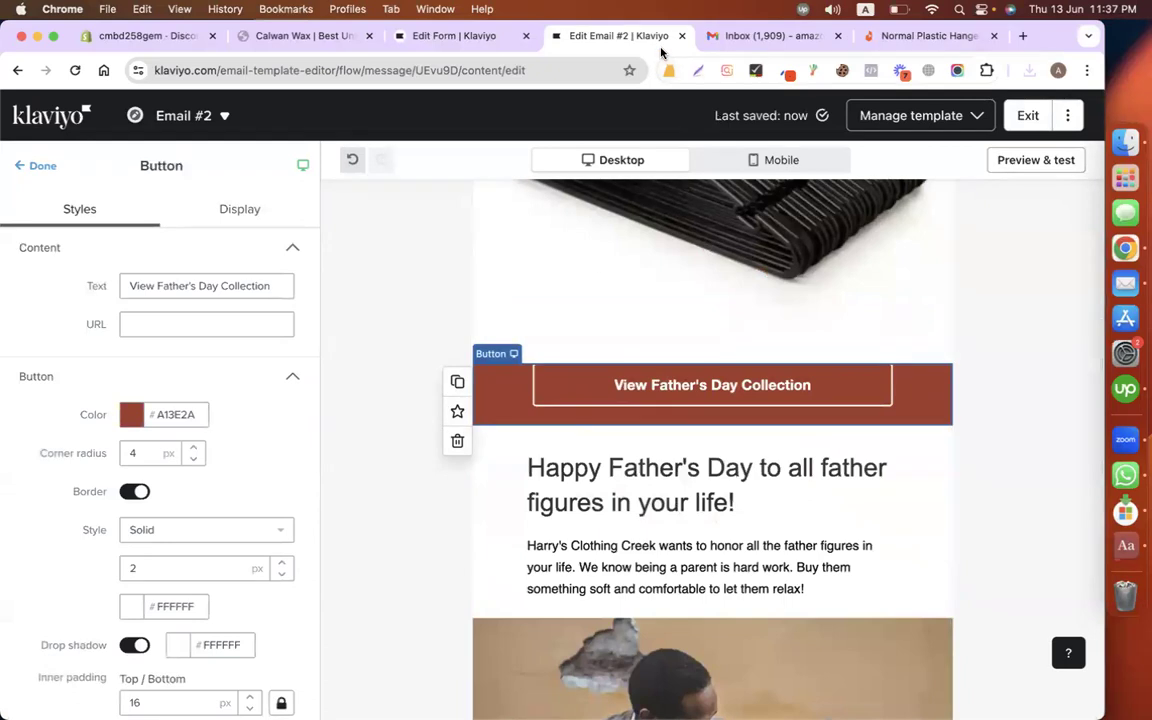
{"action": "scroll", "coordinate": [640, 480], "scroll_direction": "up", "scroll_amount": 1}
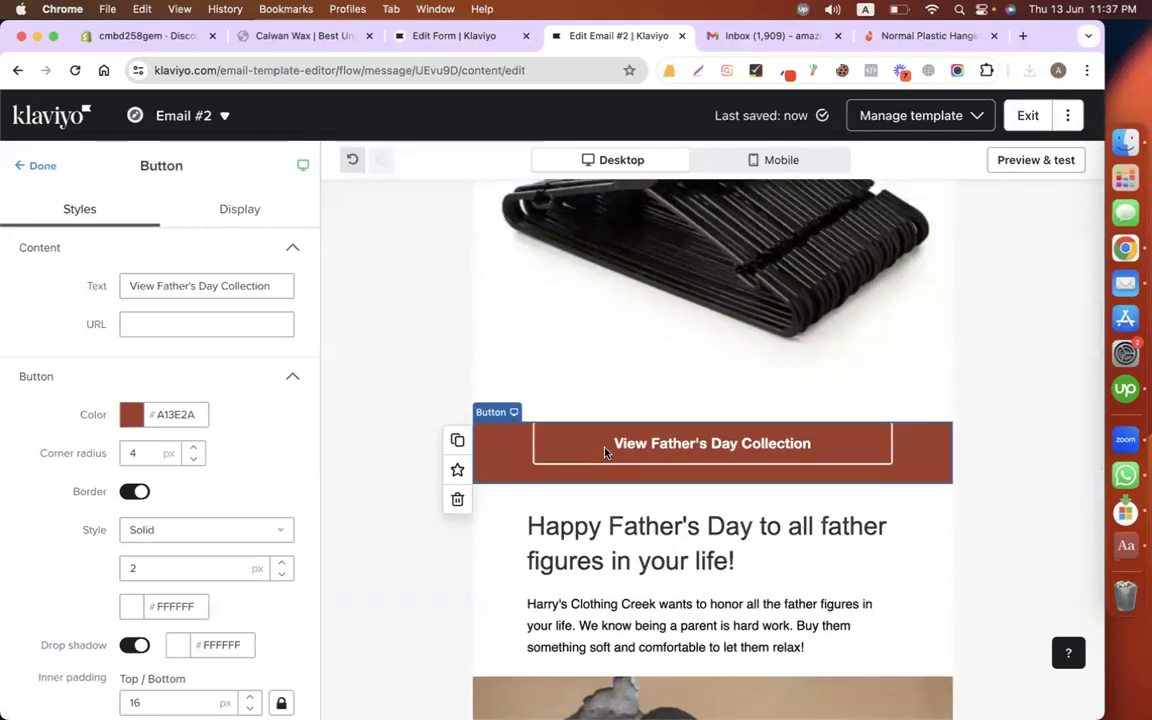
{"action": "left_click", "coordinate": [211, 290]}
{"action": "key", "text": "super+a"}
{"action": "type", "text": "G"}
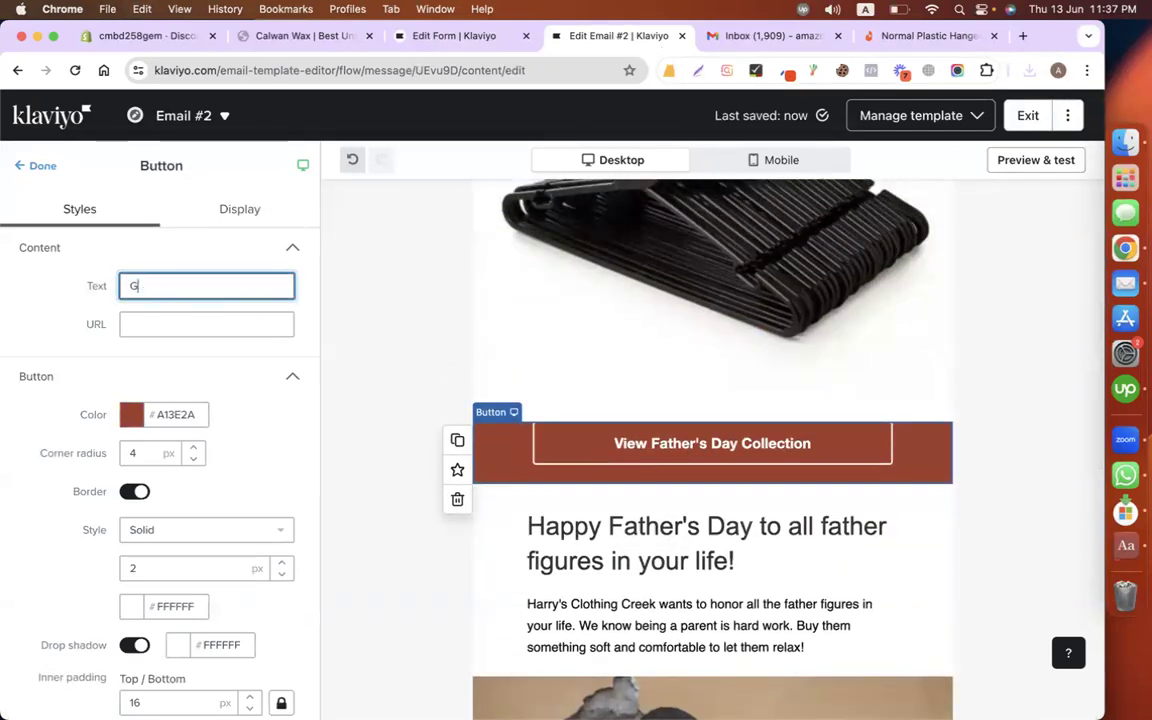
{"action": "key", "text": "super+a"}
{"action": "key", "text": "Left"}
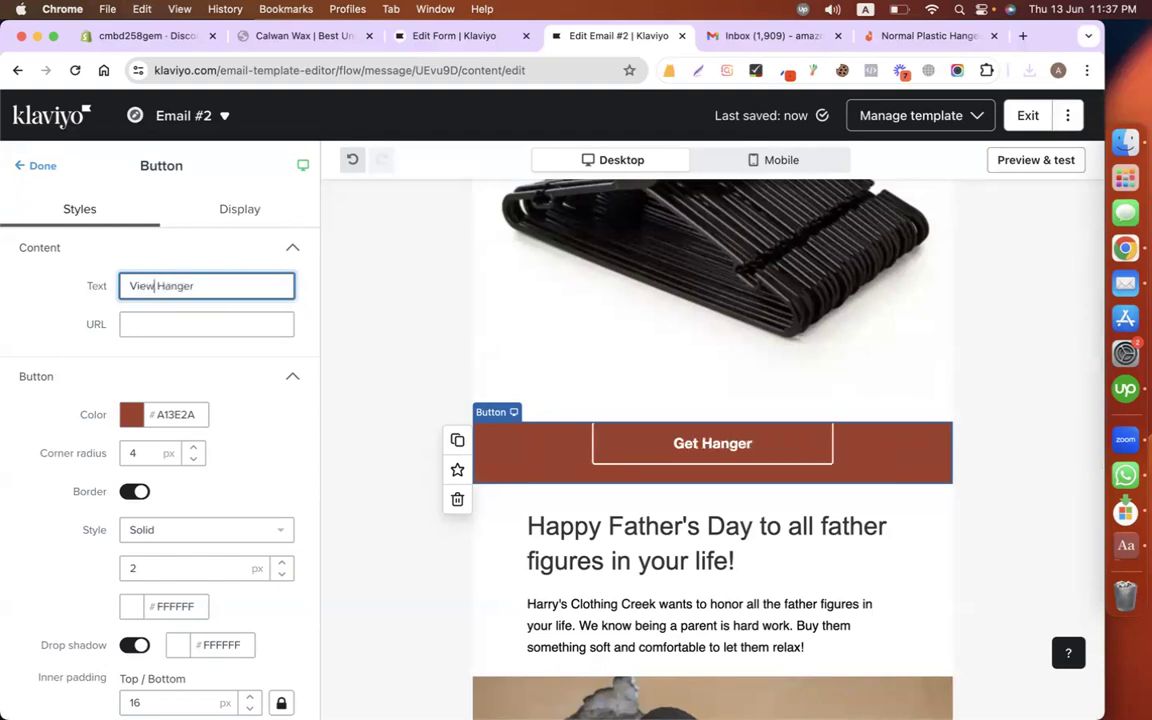
{"action": "type", "text": "View"}
Step: Link the View Hanger button to the Daraz hanger listing by copying that page's address into its URL
{"action": "left_click", "coordinate": [147, 324]}
{"action": "left_click", "coordinate": [913, 36]}
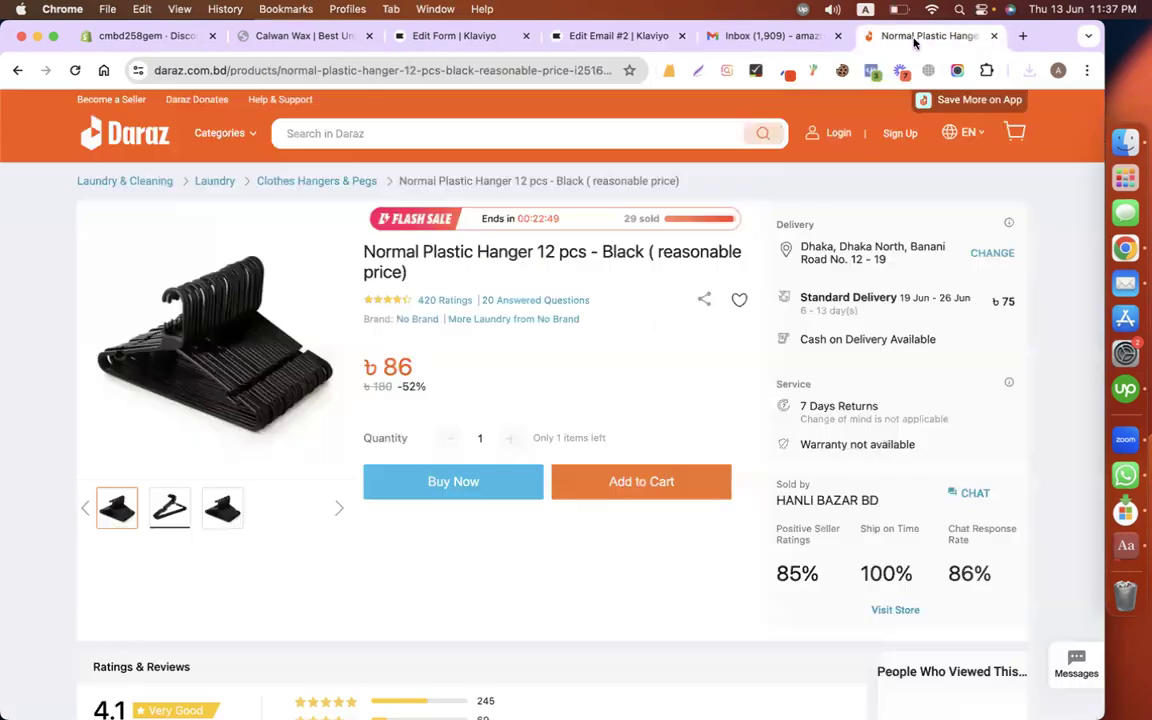
{"action": "left_click", "coordinate": [291, 70]}
{"action": "key", "text": "super+c"}
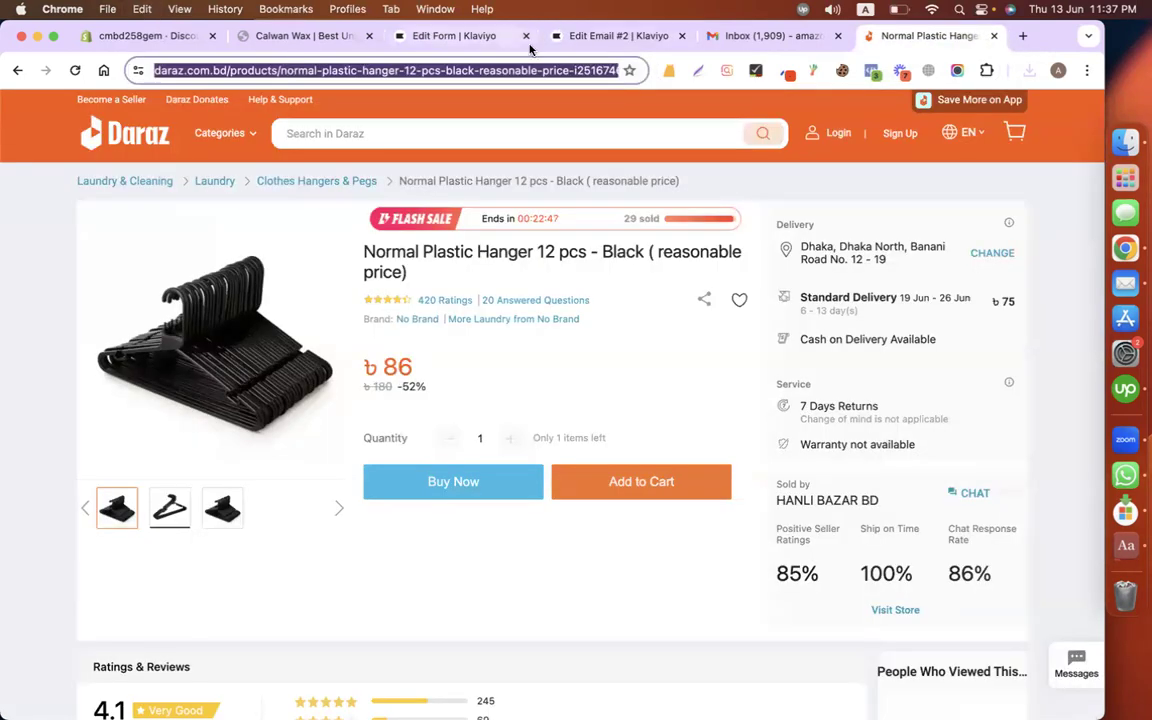
{"action": "left_click", "coordinate": [600, 36]}
{"action": "key", "text": "super+v"}
Step: Replace the Happy Father's Day headline with the product name from Daraz, "Normal Plastic Hanger 12 pcs - Black"
{"action": "scroll", "coordinate": [390, 464], "scroll_direction": "down", "scroll_amount": 1}
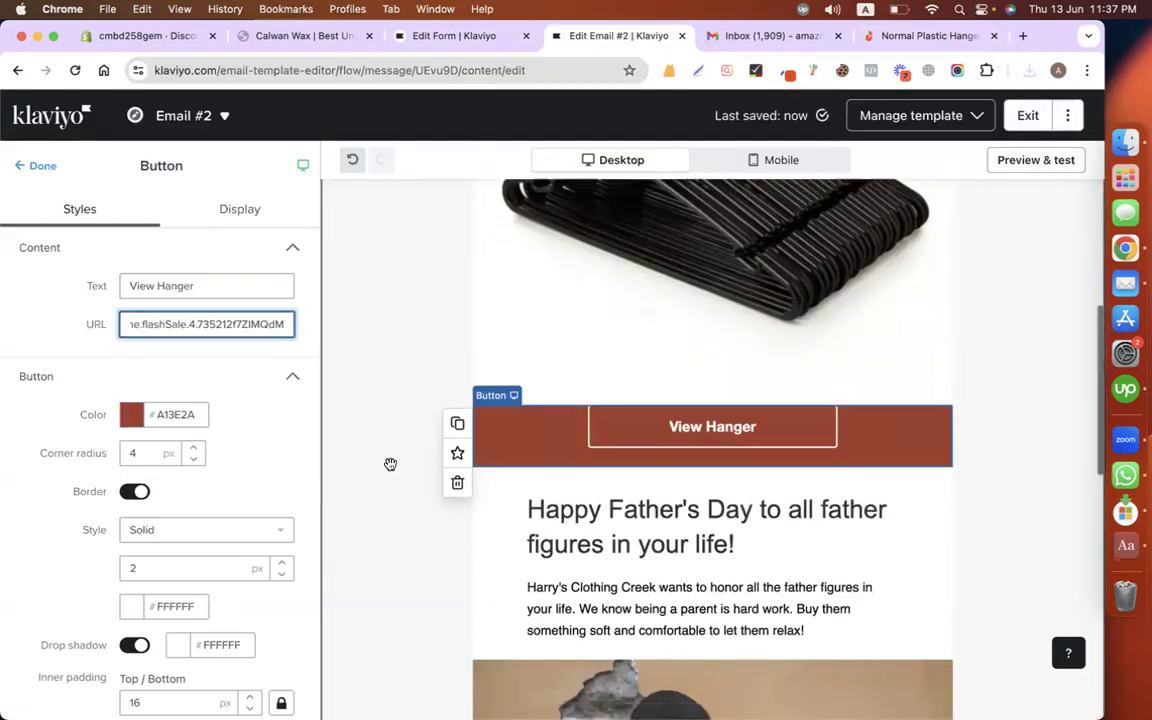
{"action": "scroll", "coordinate": [390, 464], "scroll_direction": "down", "scroll_amount": 3}
{"action": "left_click", "coordinate": [663, 375]}
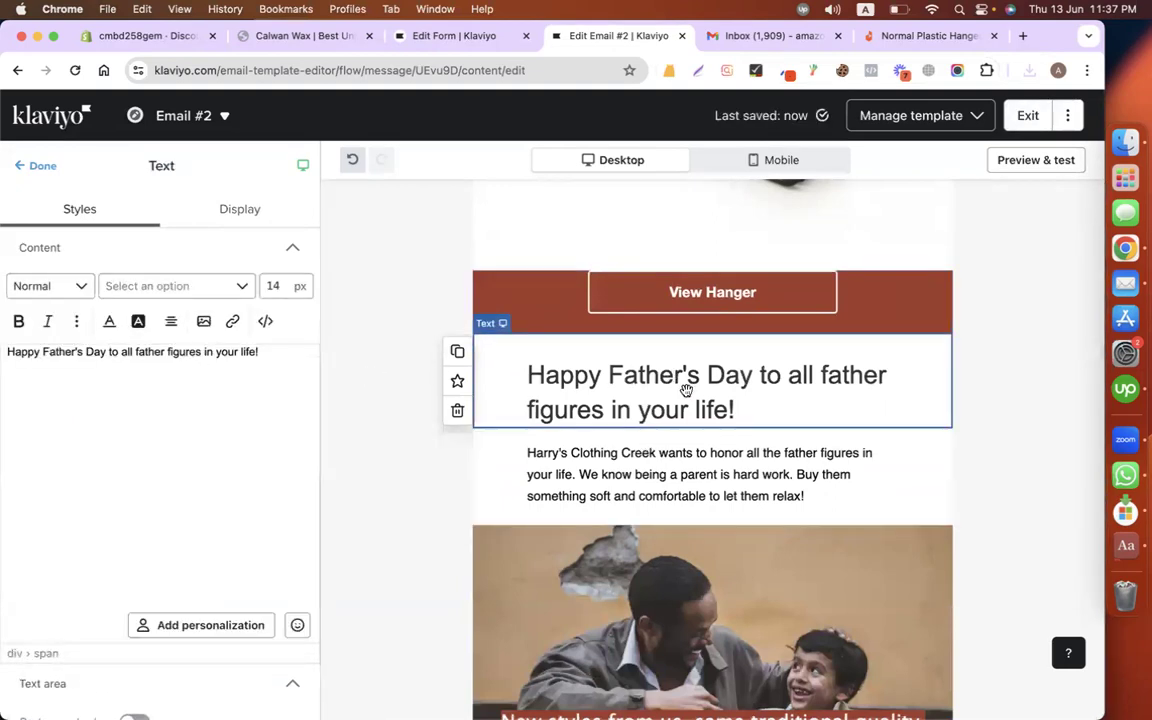
{"action": "triple_click", "coordinate": [242, 353]}
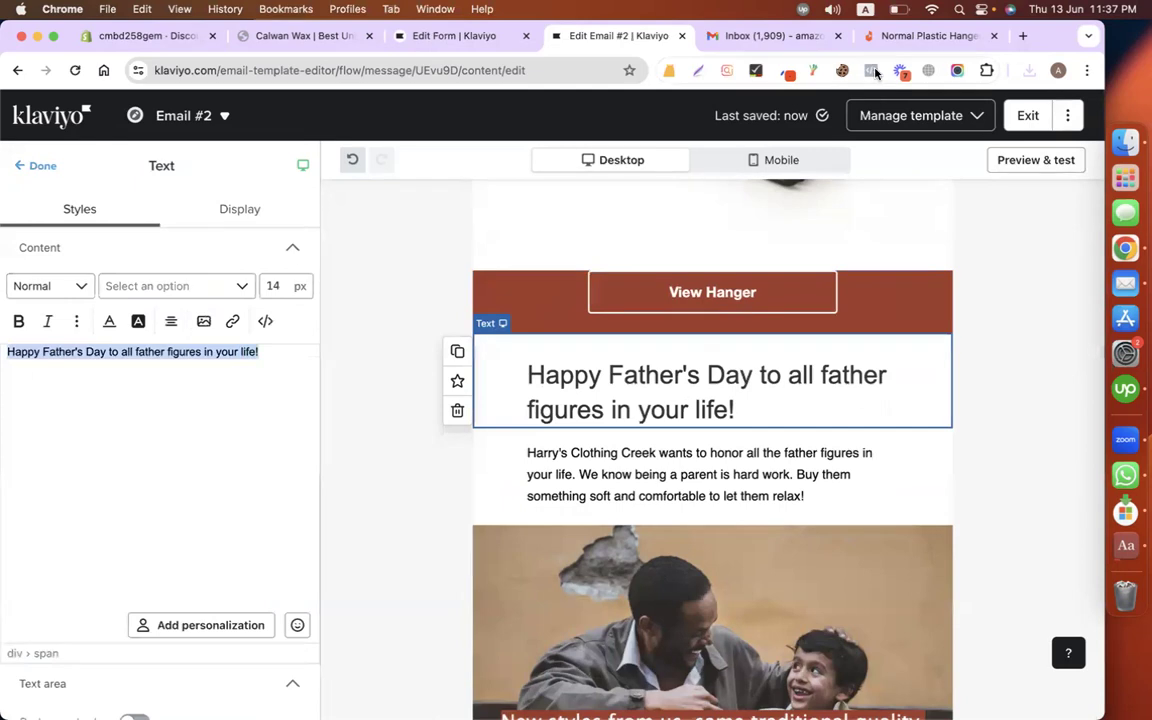
{"action": "left_click", "coordinate": [867, 40]}
{"action": "left_click_drag", "start_coordinate": [355, 251], "coordinate": [613, 251]}
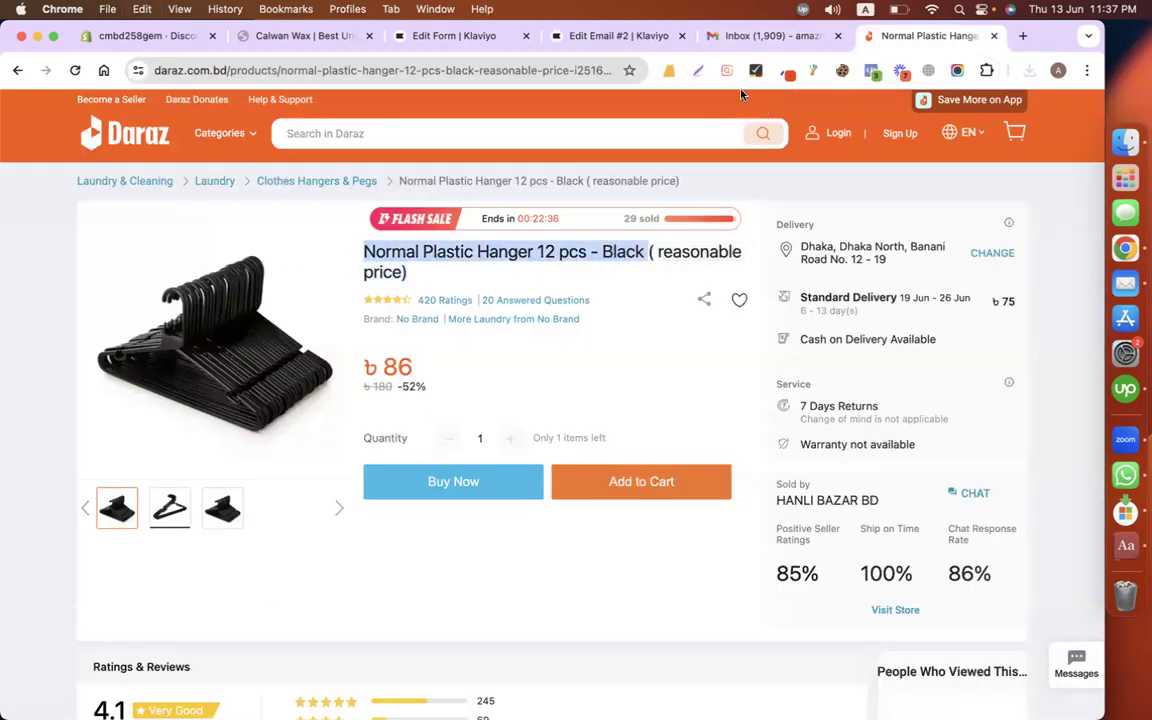
{"action": "left_click", "coordinate": [729, 38]}
{"action": "left_click", "coordinate": [655, 38]}
{"action": "type", "text": "Normal Plastic Hanger 12 pcs - Black"}
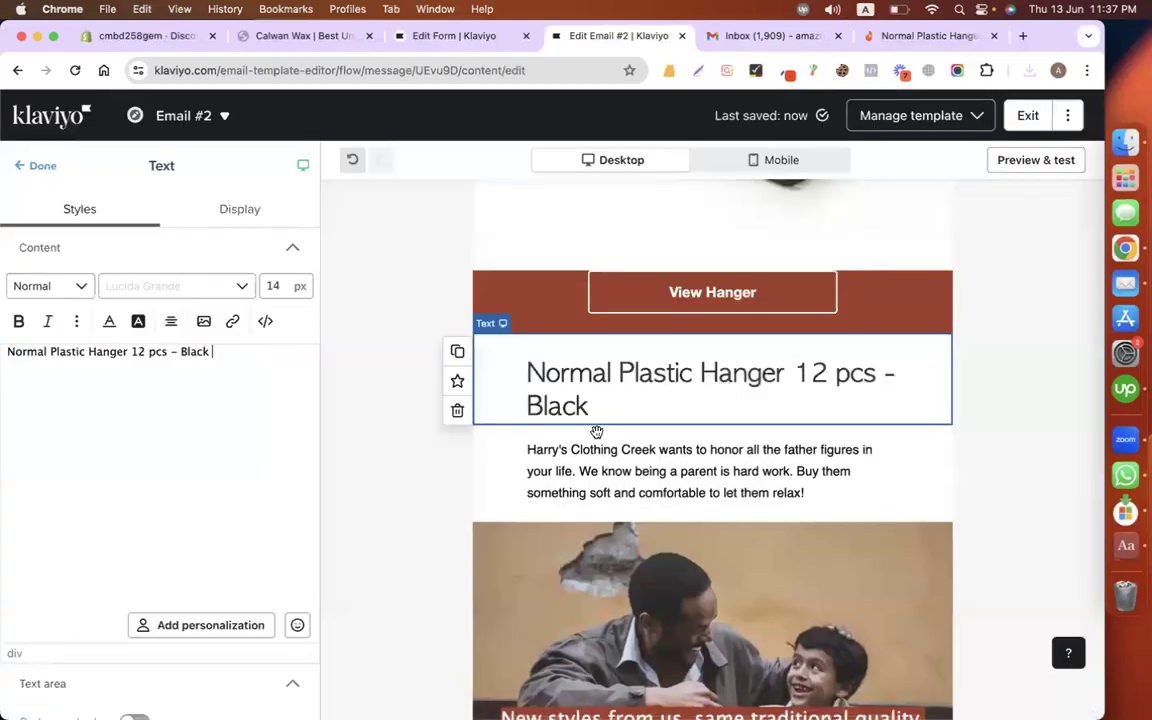
Step: Center-align the product name text below the View Hanger button
{"action": "key", "text": "super+a"}
{"action": "left_click", "coordinate": [171, 321]}
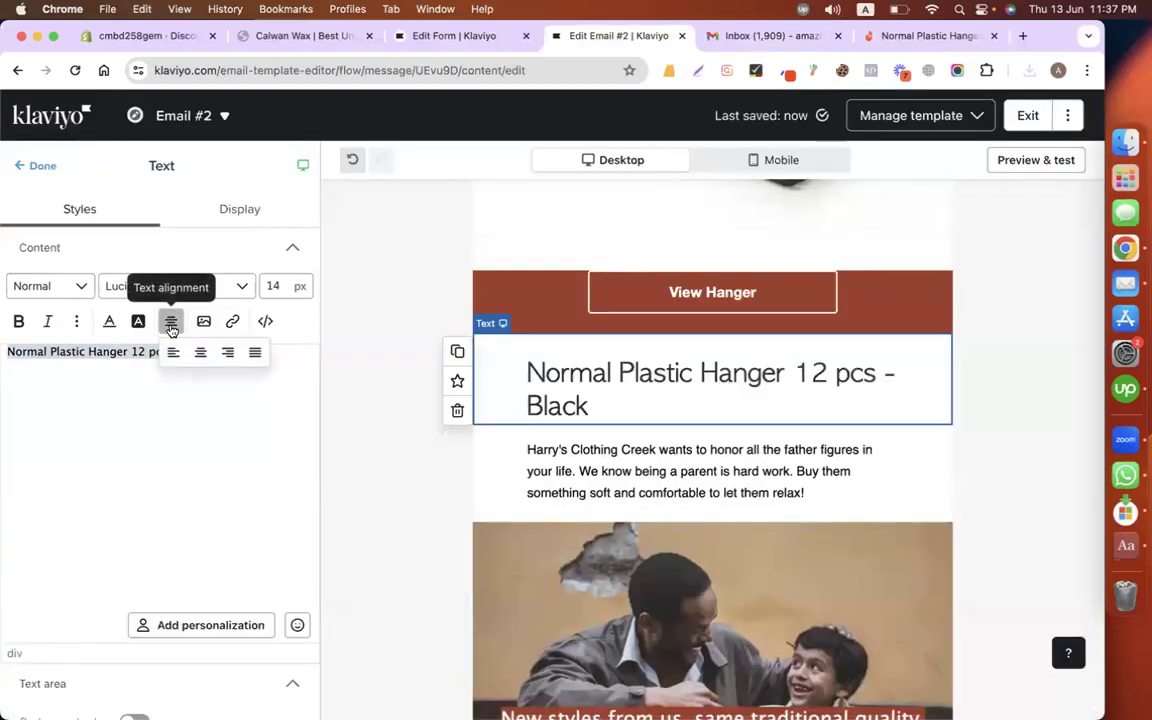
{"action": "left_click", "coordinate": [200, 352]}
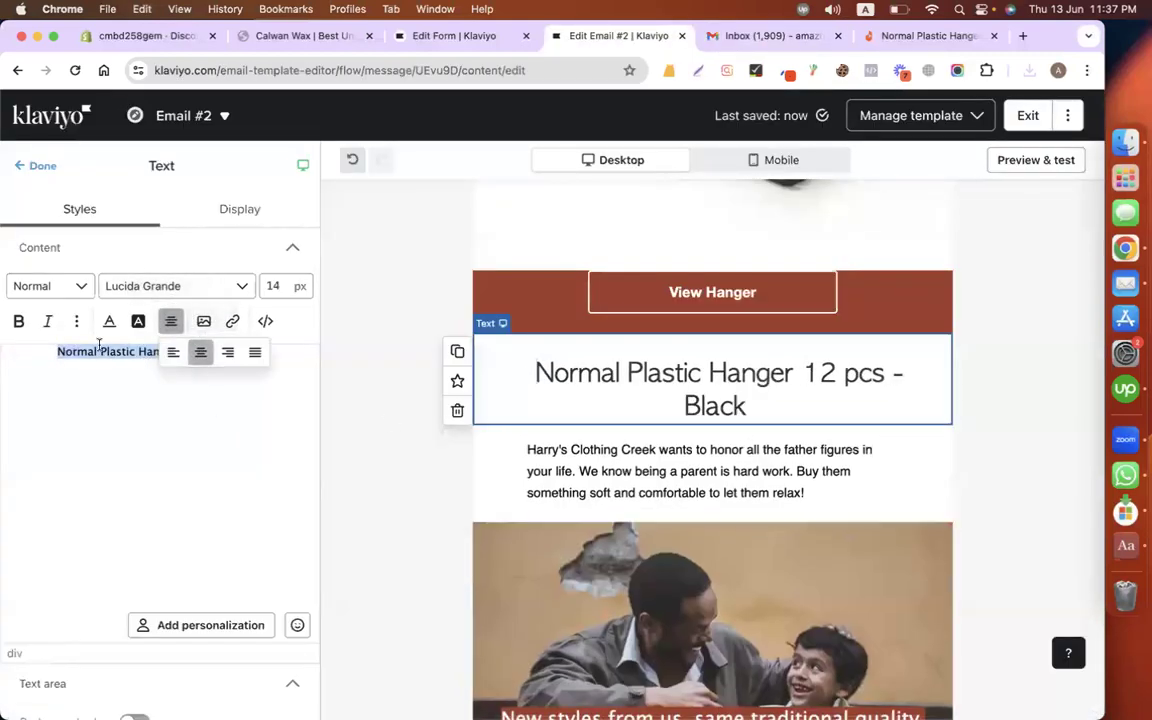
Step: Set the product name text to 14 px and format it as Heading 1
{"action": "left_click", "coordinate": [145, 382]}
{"action": "key", "text": "super+a"}
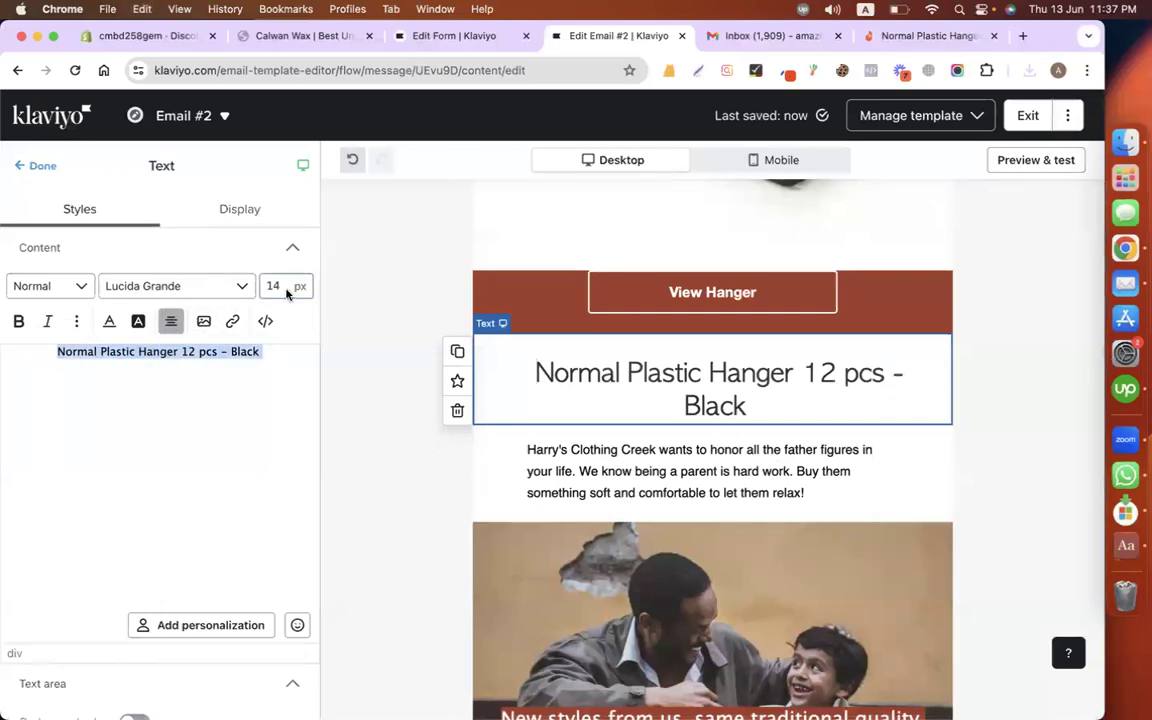
{"action": "type", "text": "12"}
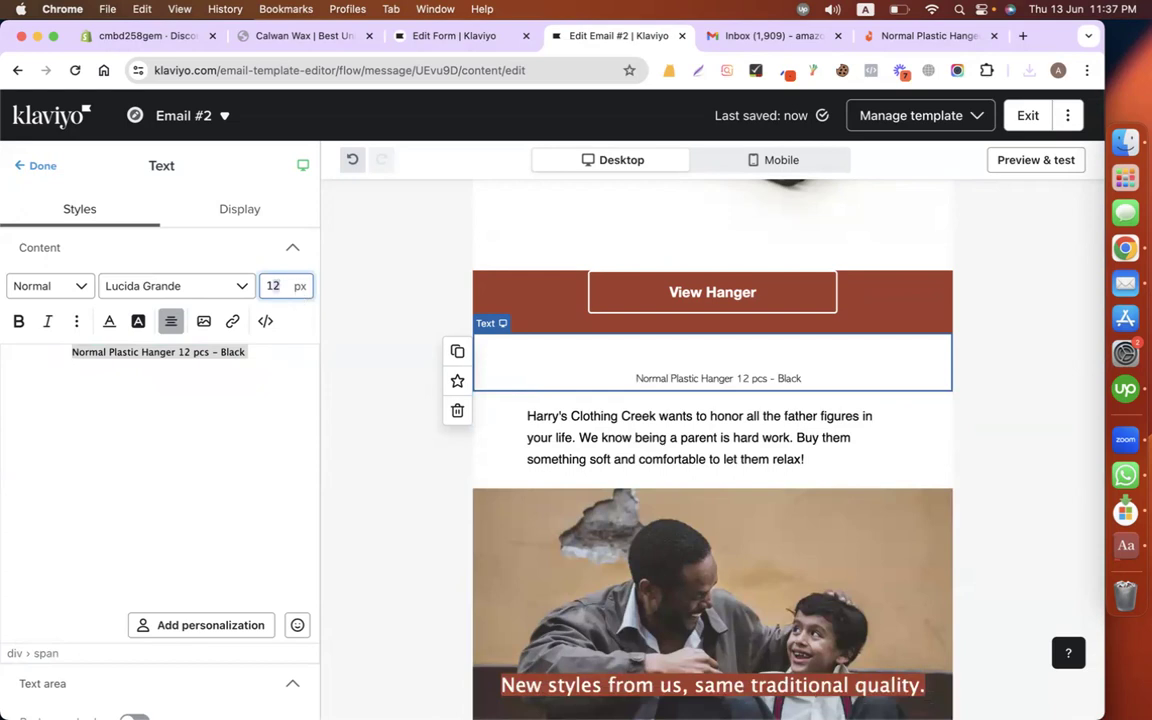
{"action": "key", "text": "Up"}
{"action": "key", "text": "Up"}
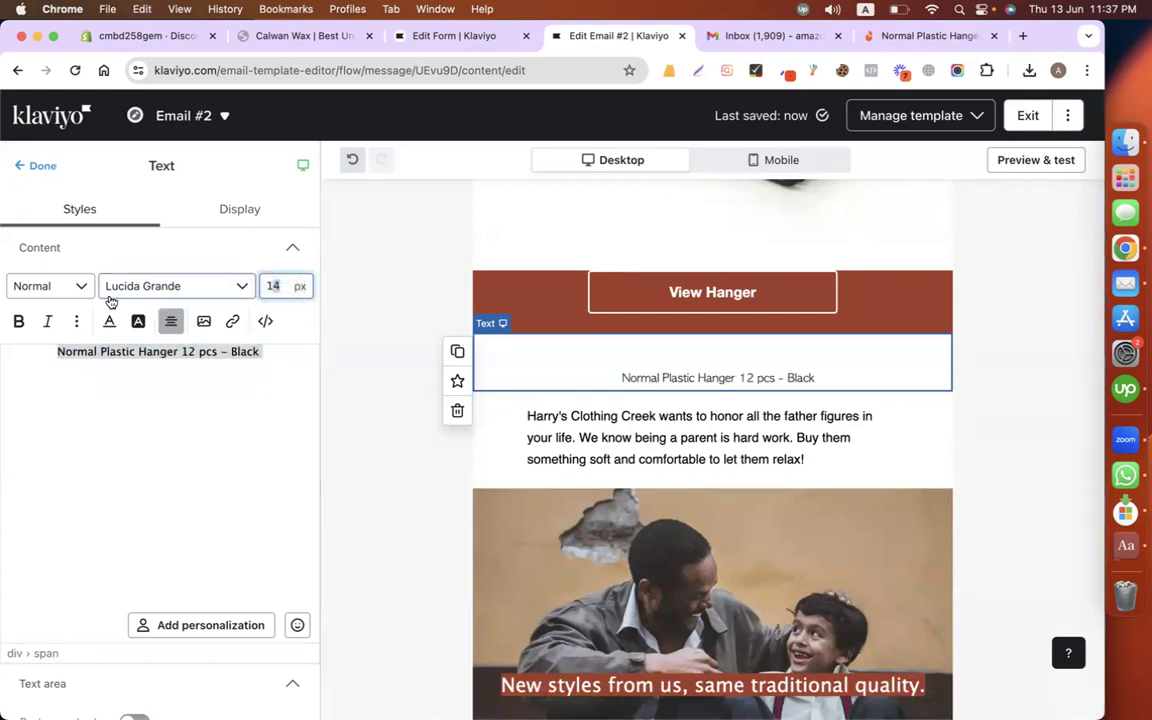
{"action": "left_click", "coordinate": [73, 291]}
{"action": "left_click", "coordinate": [50, 351]}
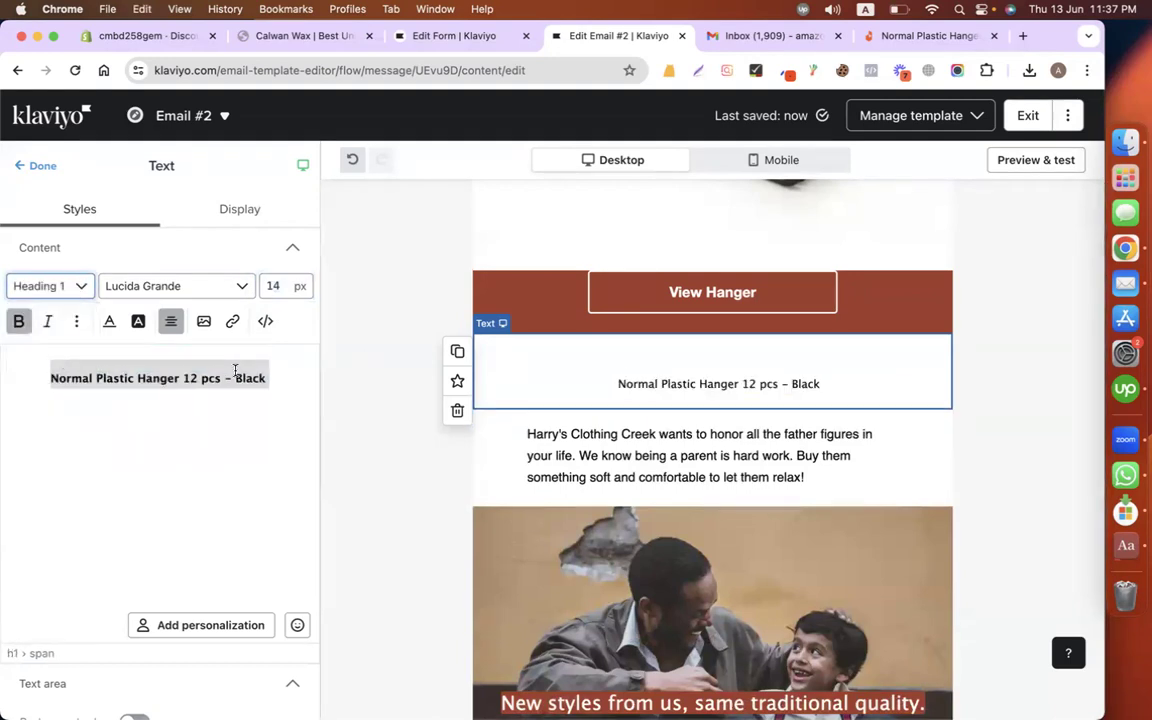
{"action": "left_click", "coordinate": [245, 421]}
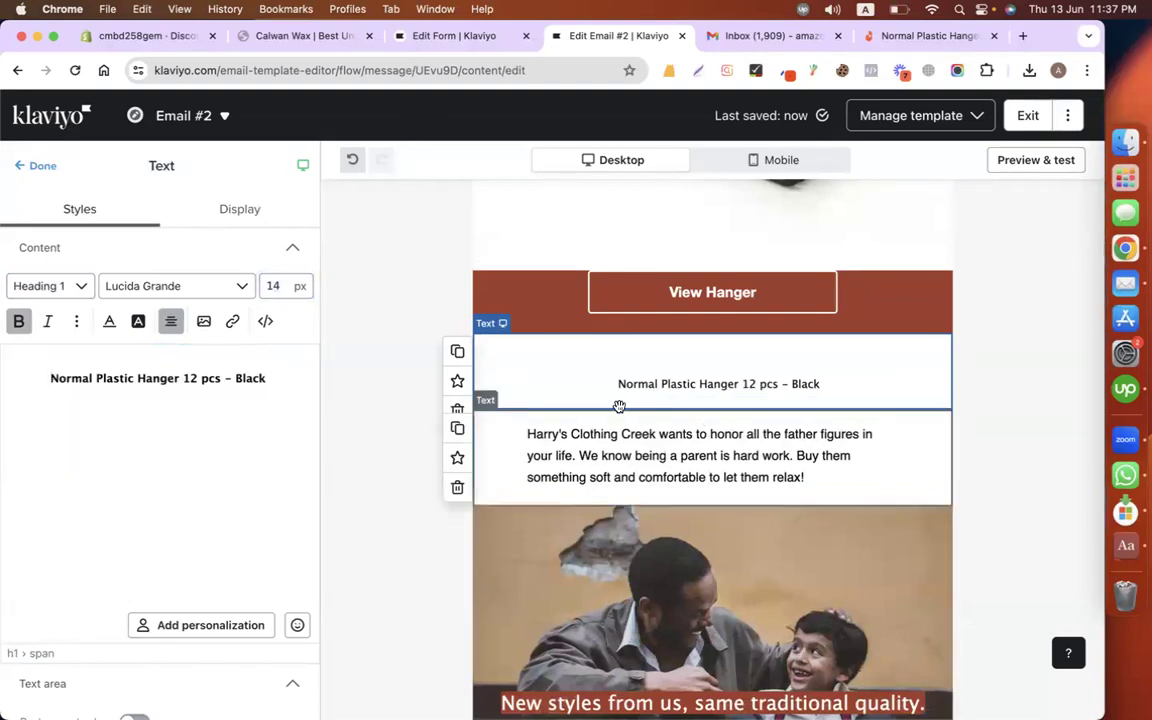
Step: Copy the Quick Details paragraph from the product details section of the hanger's Daraz listing
{"action": "left_click", "coordinate": [911, 38]}
{"action": "scroll", "coordinate": [504, 391], "scroll_direction": "down", "scroll_amount": 10}
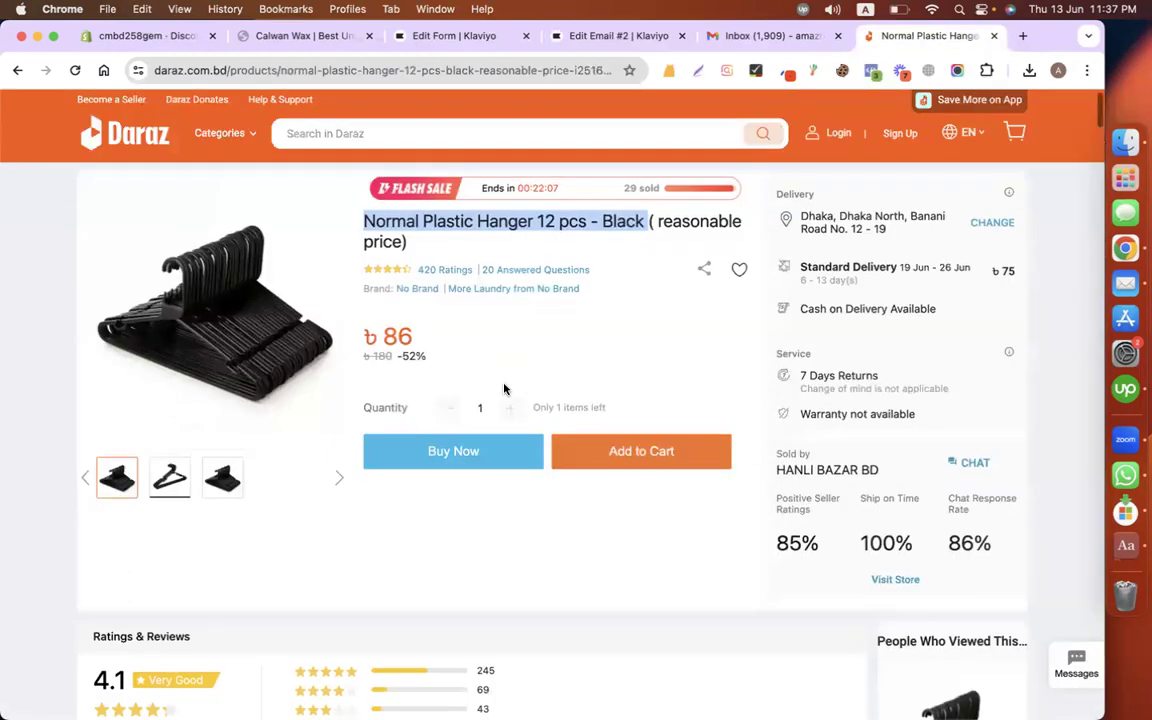
{"action": "scroll", "coordinate": [687, 401], "scroll_direction": "up", "scroll_amount": 6}
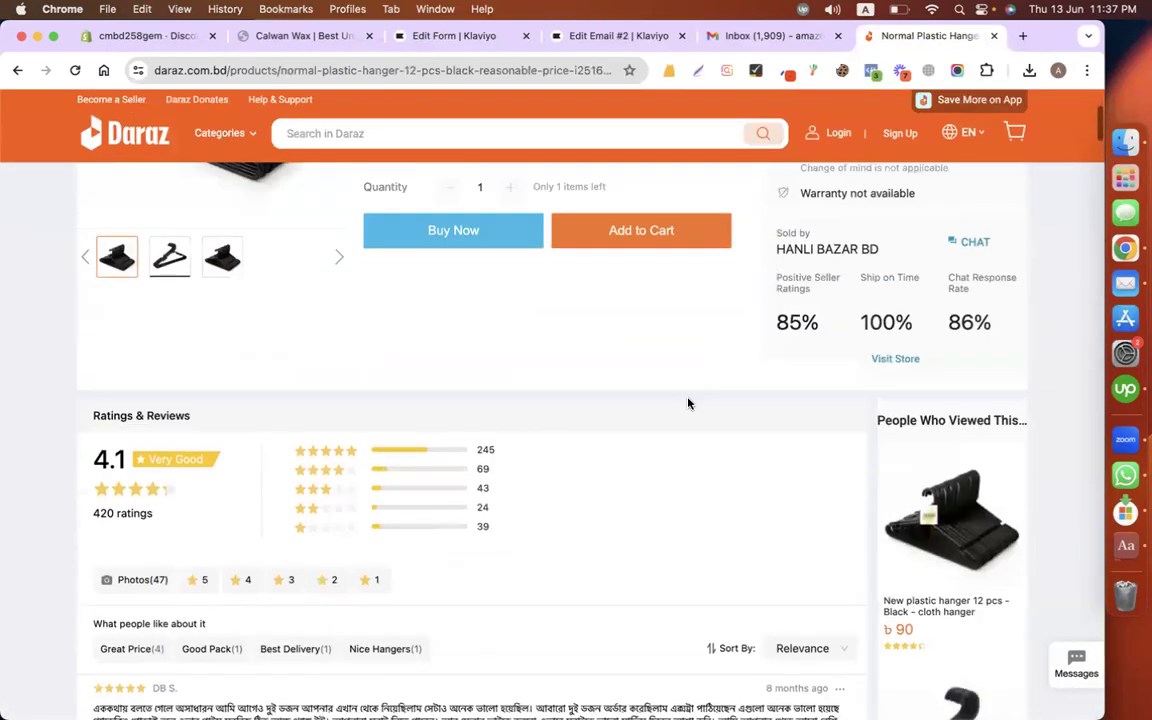
{"action": "scroll", "coordinate": [688, 404], "scroll_direction": "down", "scroll_amount": 10}
{"action": "scroll", "coordinate": [688, 404], "scroll_direction": "down", "scroll_amount": 7}
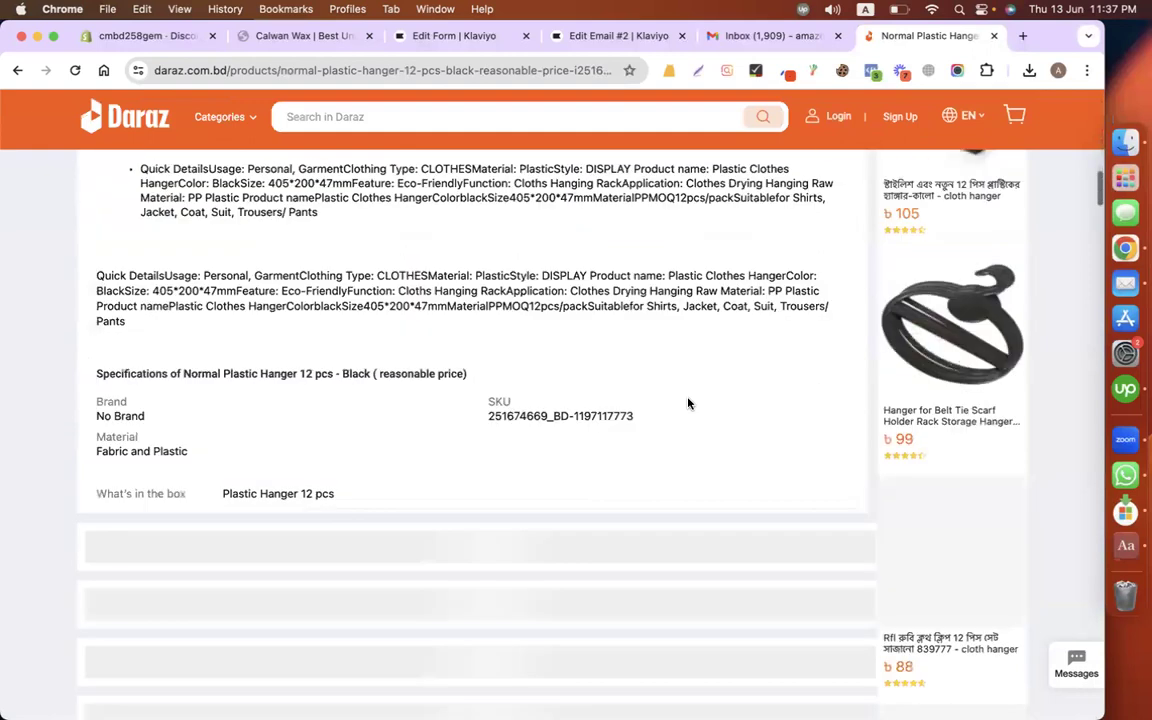
{"action": "scroll", "coordinate": [688, 404], "scroll_direction": "up", "scroll_amount": 2}
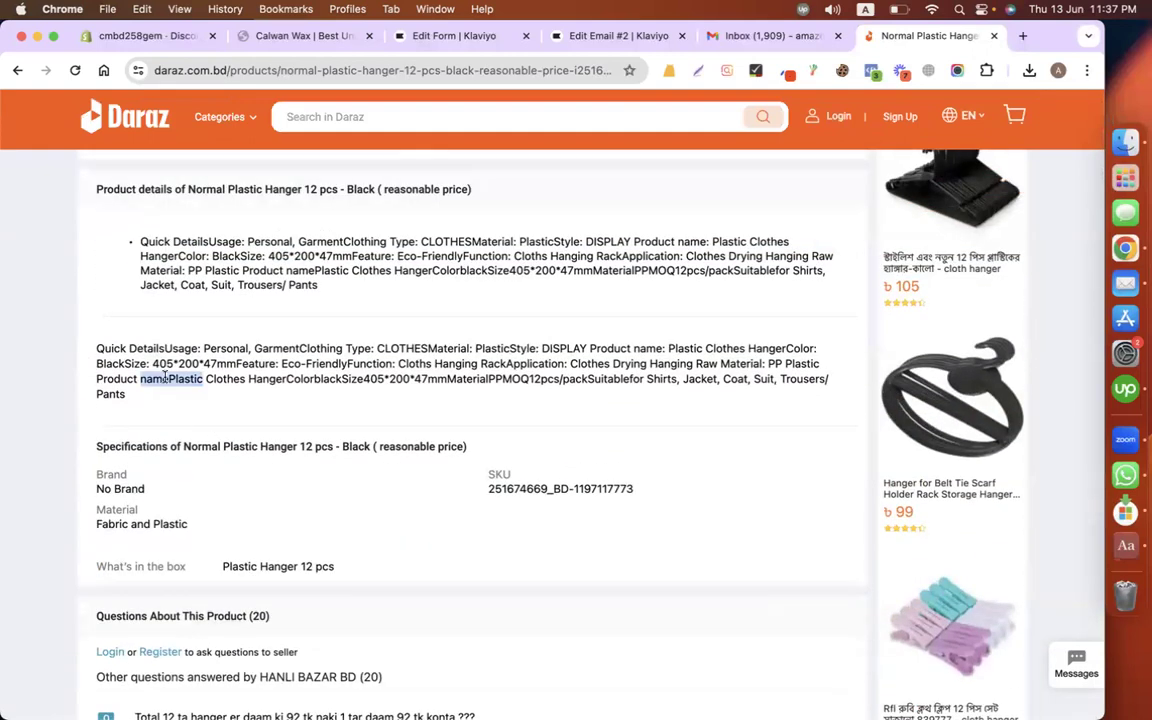
{"action": "triple_click", "coordinate": [165, 379]}
Step: In the Klaviyo email, replace the Harry's Clothing Creek paragraph with the copied hanger details
{"action": "left_click", "coordinate": [614, 35]}
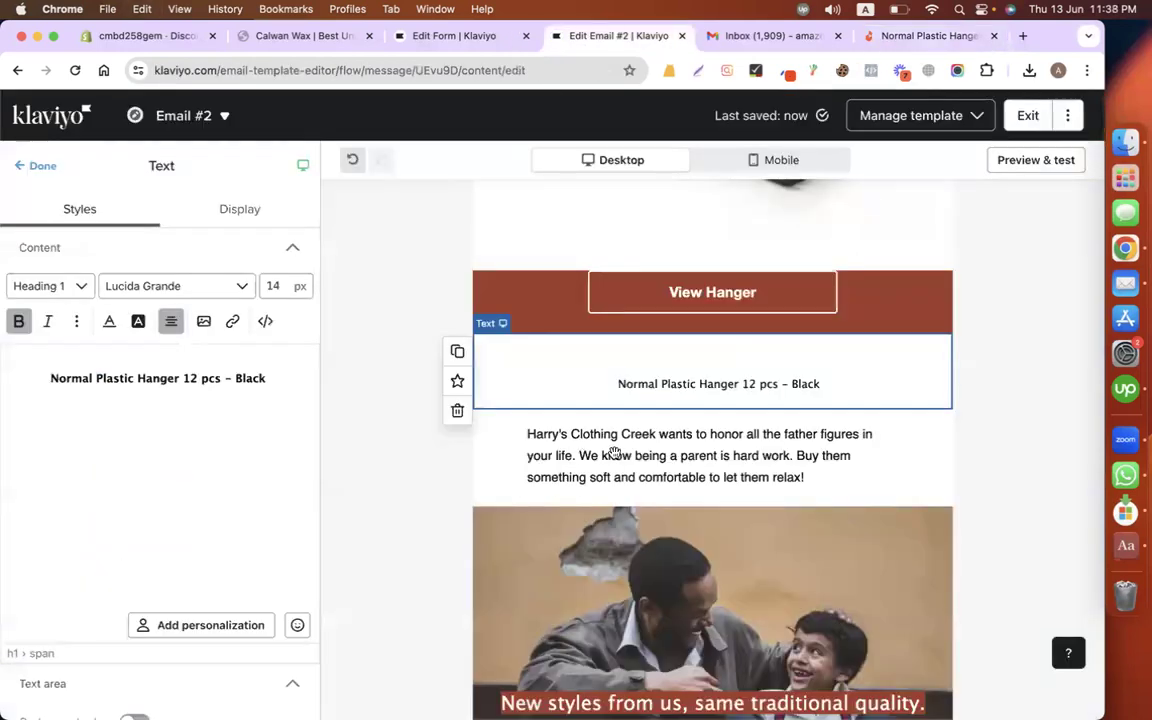
{"action": "left_click", "coordinate": [630, 460]}
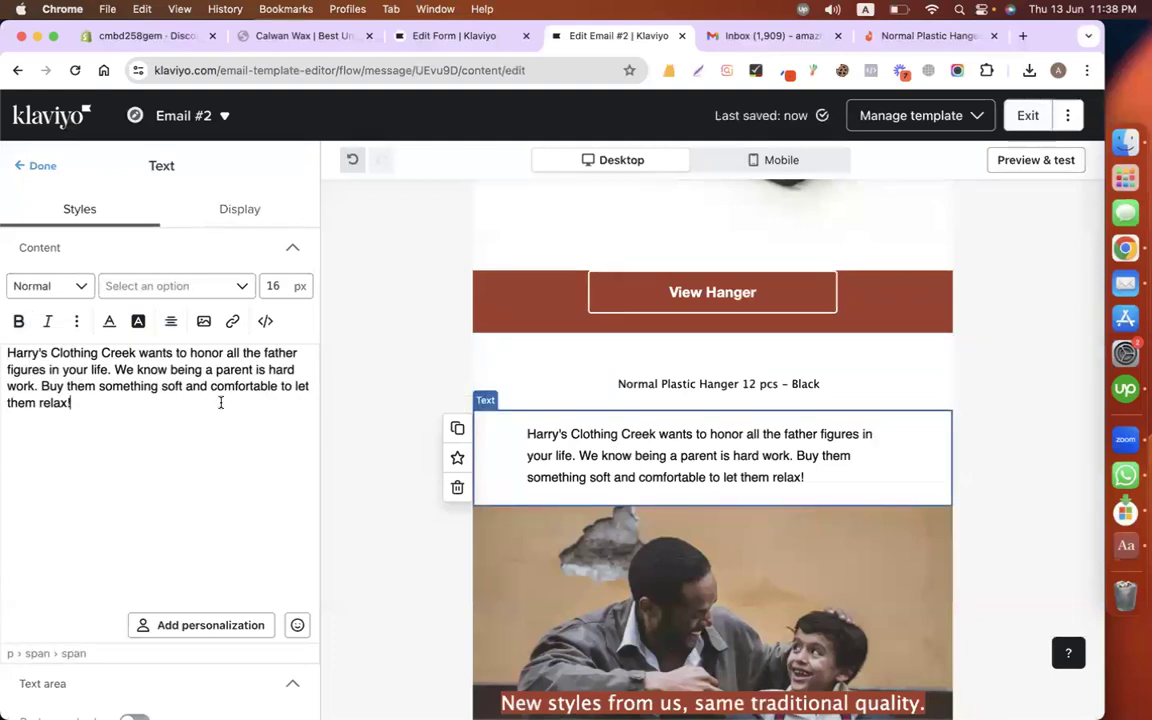
{"action": "key", "text": "super+a"}
{"action": "key", "text": "super+v"}
{"action": "left_click", "coordinate": [631, 447]}
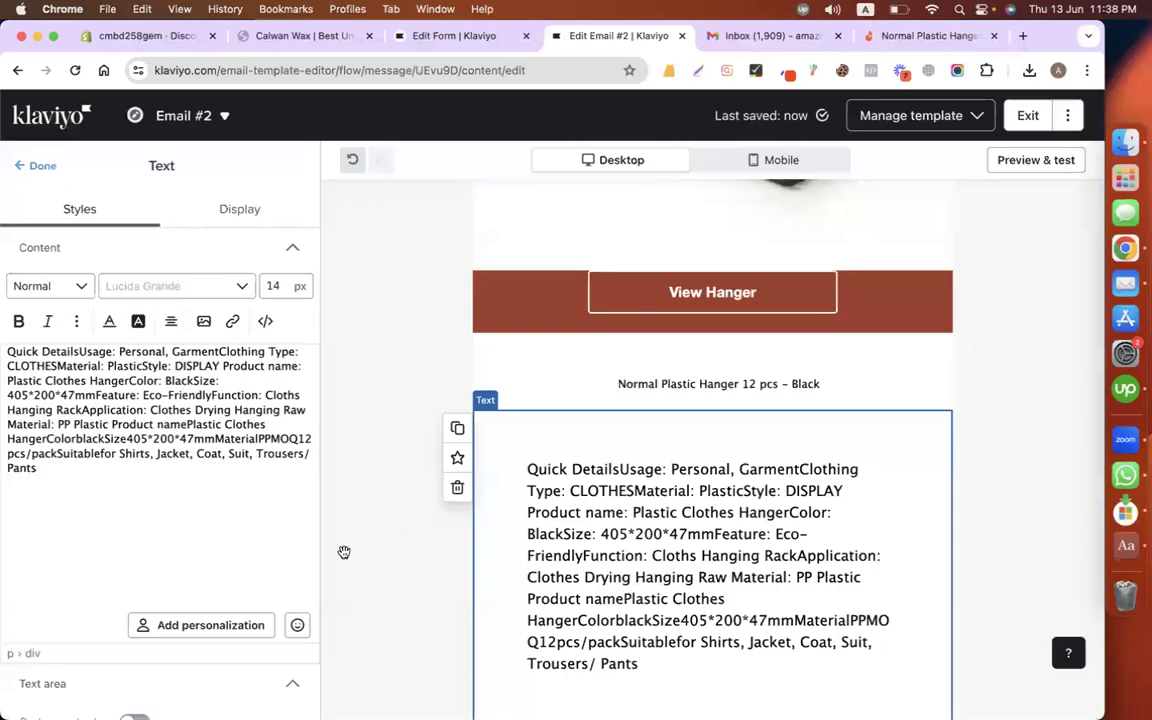
Step: Delete the father-and-son image block captioned "New styles from us, same traditional quality."
{"action": "scroll", "coordinate": [693, 600], "scroll_direction": "down", "scroll_amount": 8}
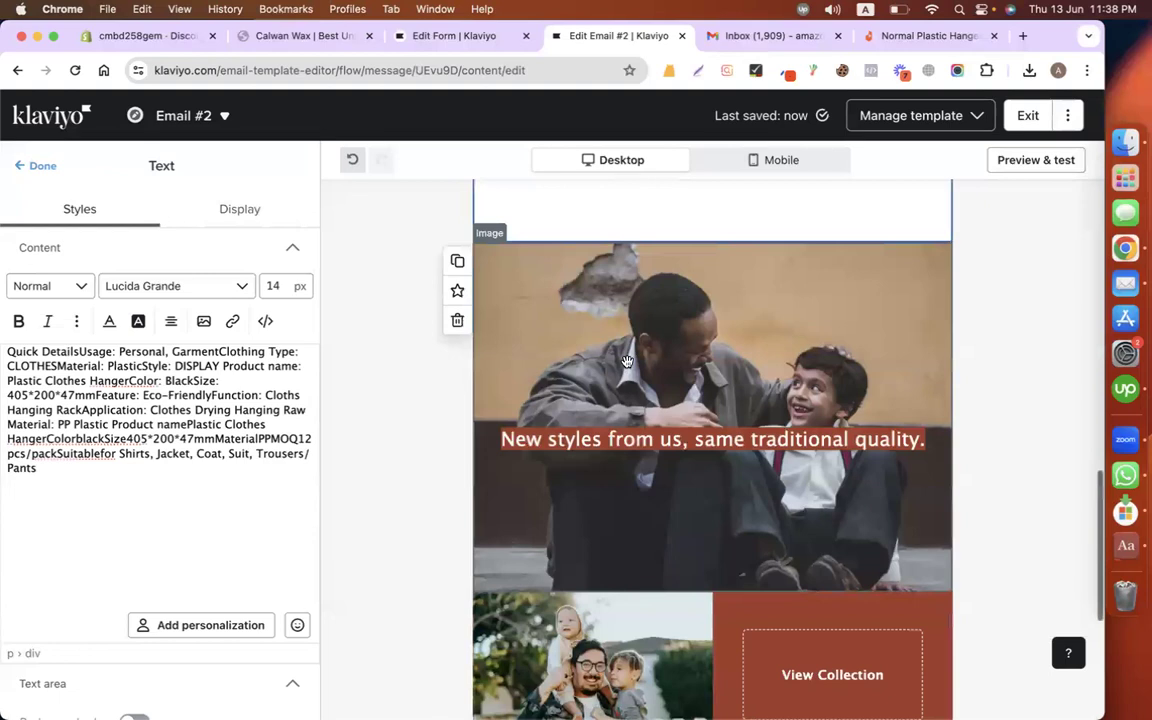
{"action": "left_click", "coordinate": [626, 360]}
{"action": "left_click", "coordinate": [455, 329]}
Step: Look over the hanger's photos and offer on the Daraz listing, and return to the email's View Collection row
{"action": "scroll", "coordinate": [455, 329], "scroll_direction": "down", "scroll_amount": 4}
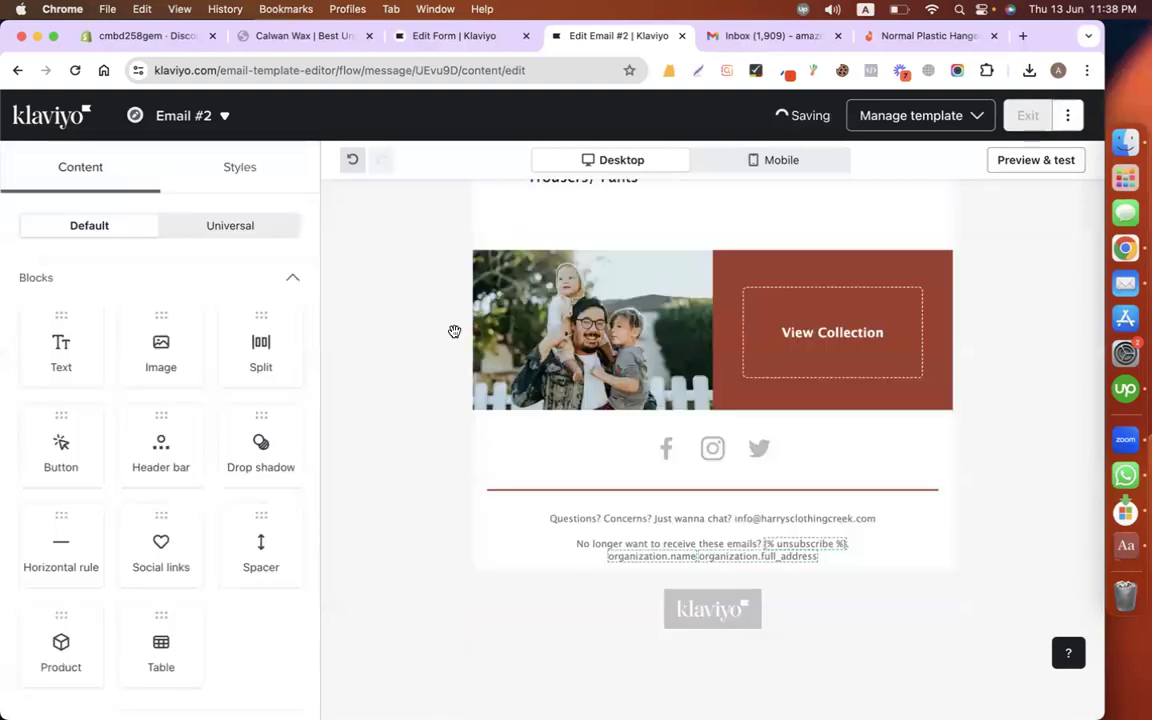
{"action": "left_click", "coordinate": [623, 415]}
{"action": "left_click", "coordinate": [812, 40]}
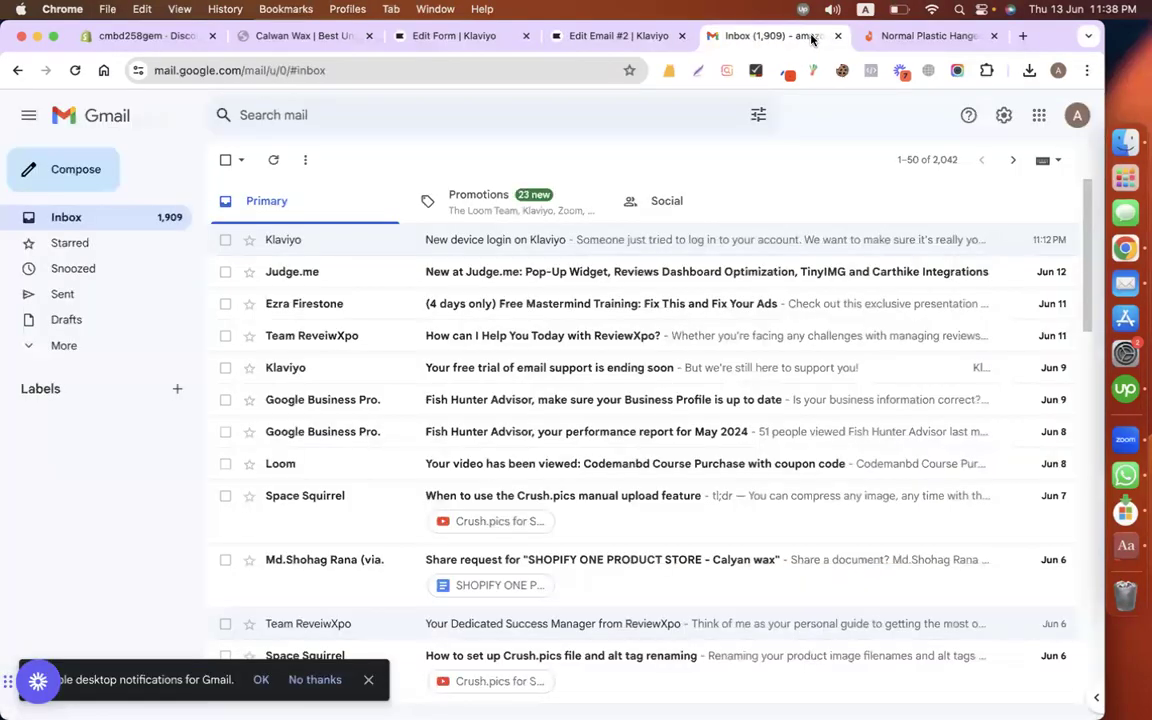
{"action": "left_click", "coordinate": [928, 36]}
{"action": "scroll", "coordinate": [432, 419], "scroll_direction": "down", "scroll_amount": 3}
{"action": "scroll", "coordinate": [432, 419], "scroll_direction": "up", "scroll_amount": 10}
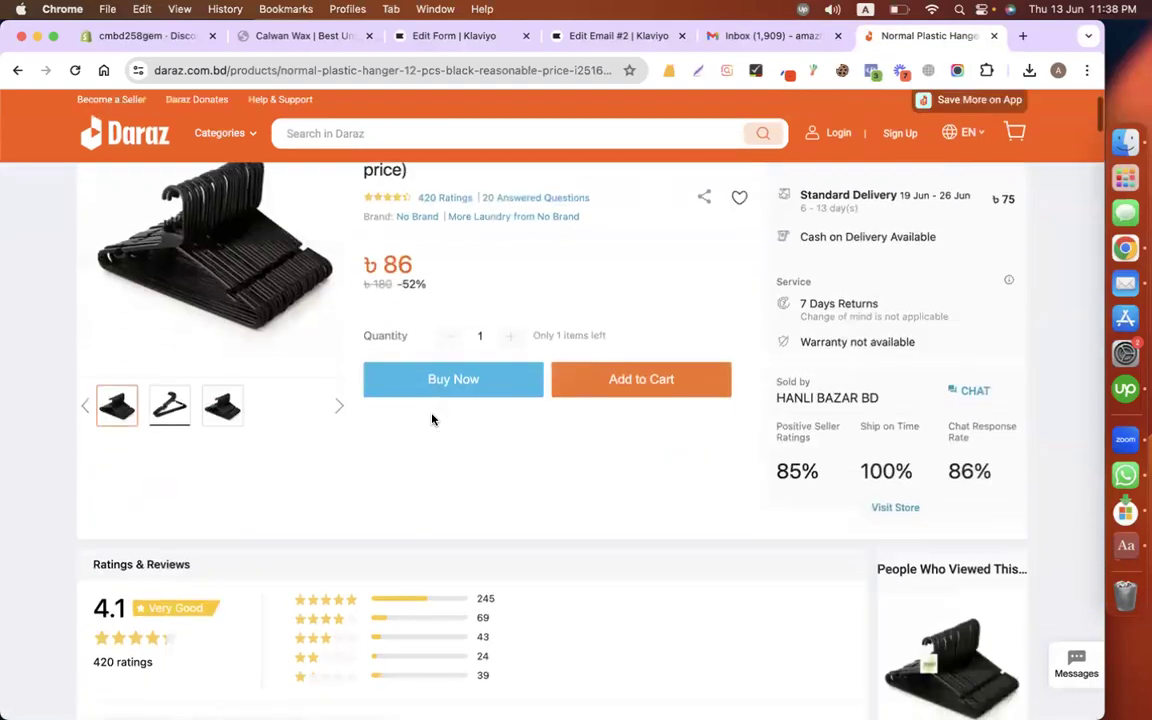
{"action": "scroll", "coordinate": [629, 279], "scroll_direction": "up", "scroll_amount": 2}
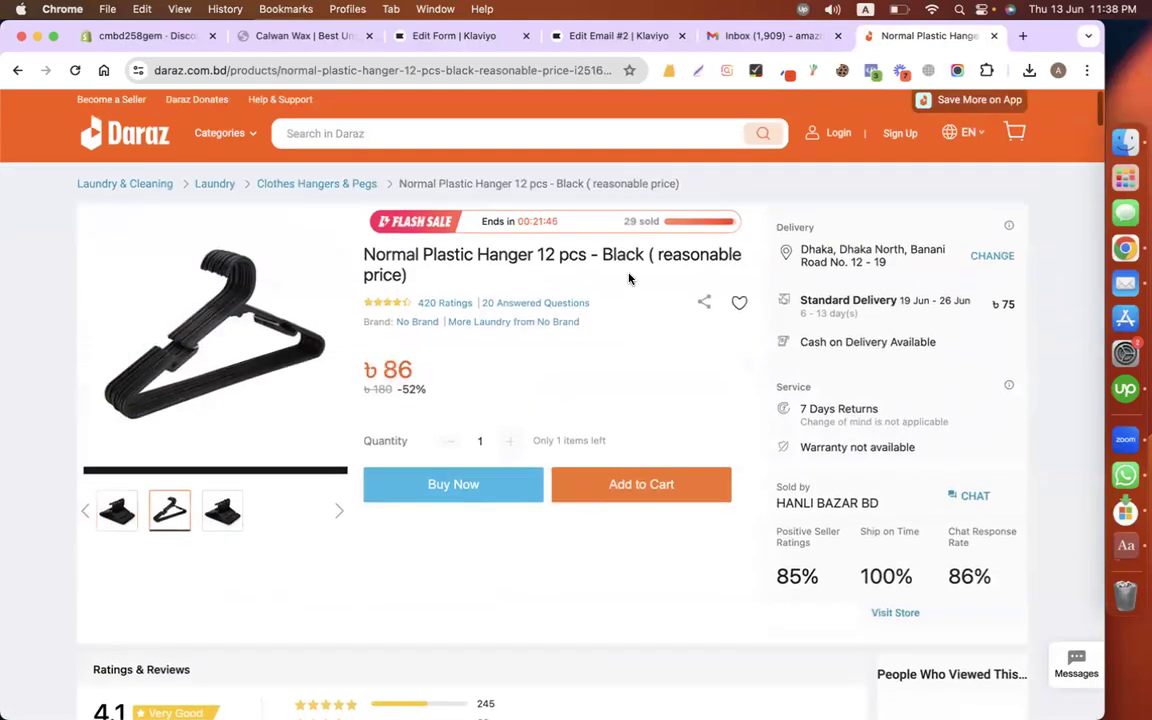
{"action": "left_click", "coordinate": [618, 36]}
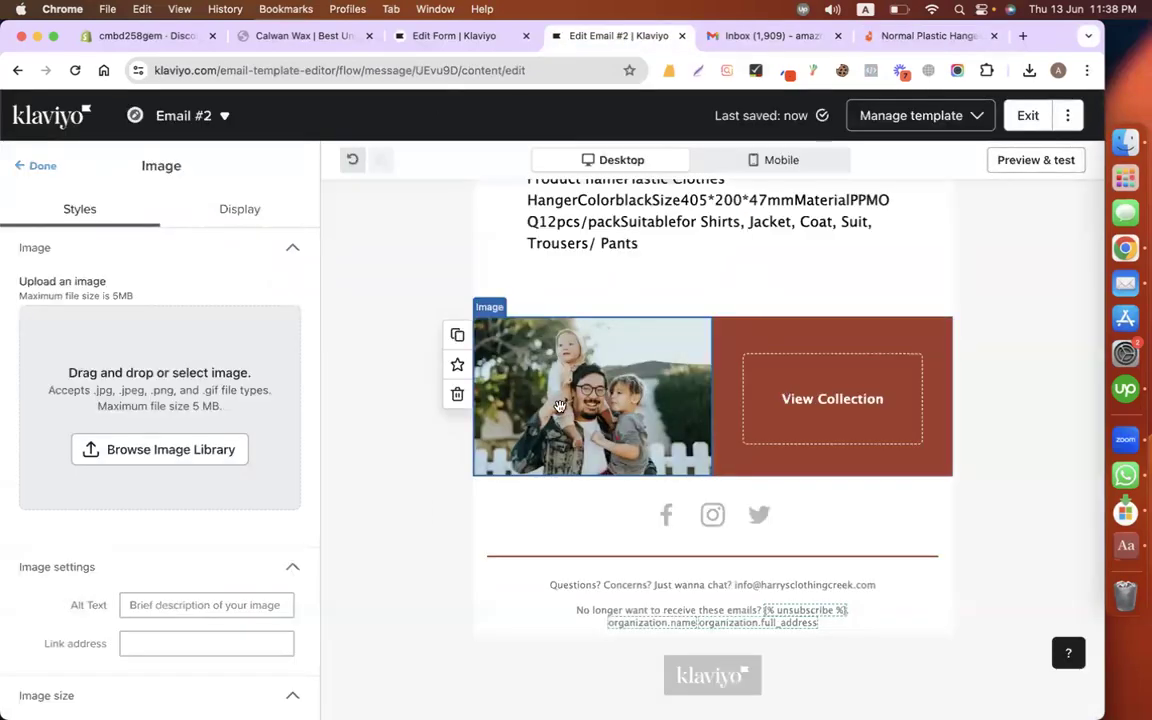
{"action": "left_click", "coordinate": [818, 413]}
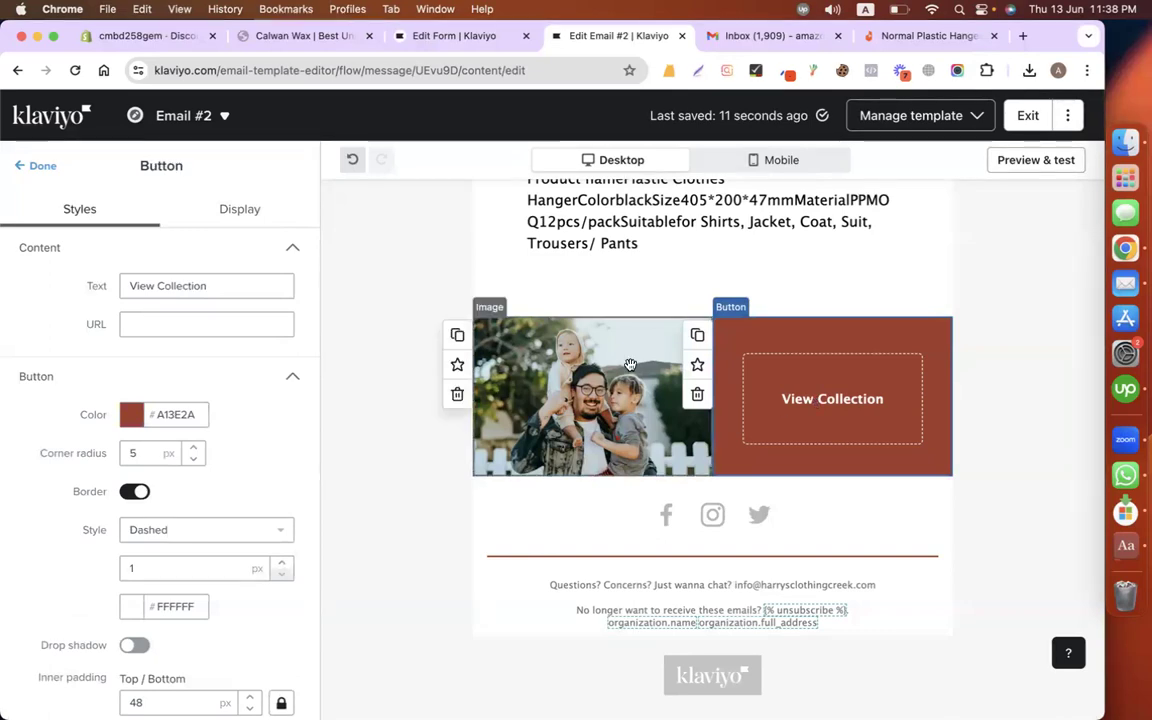
Step: Replace the family photo beside the View Collection button with the hanger image from the image library
{"action": "left_click", "coordinate": [510, 363]}
{"action": "left_click", "coordinate": [160, 452]}
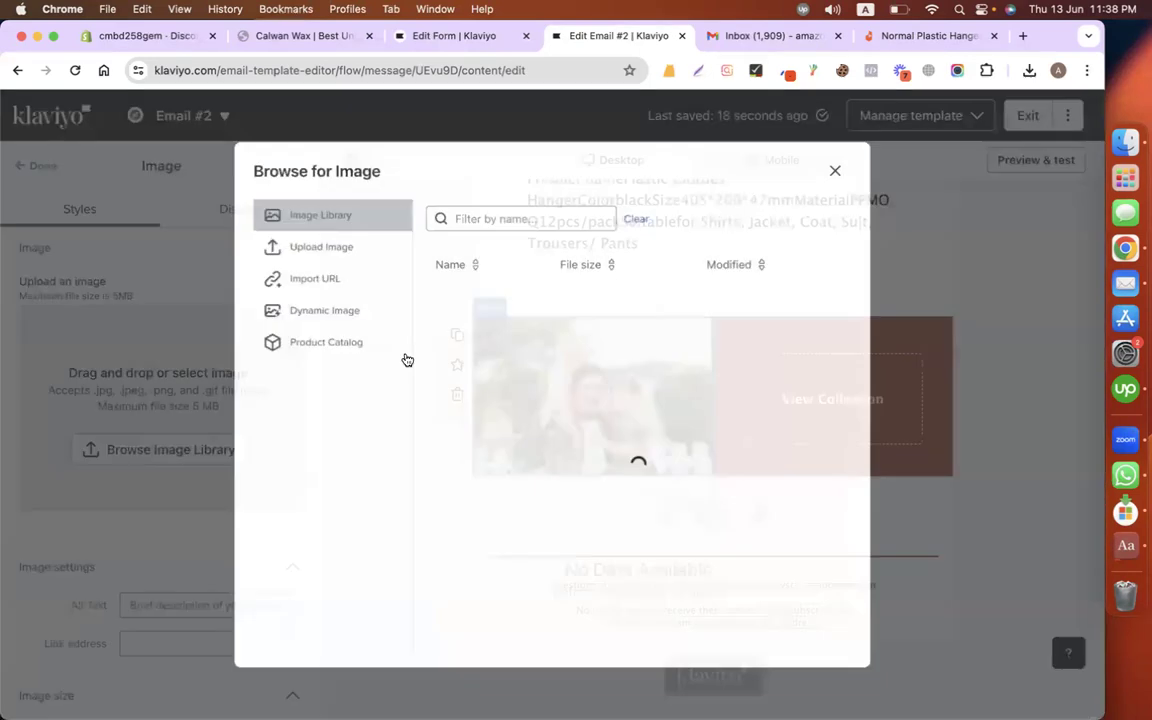
{"action": "left_click", "coordinate": [815, 280]}
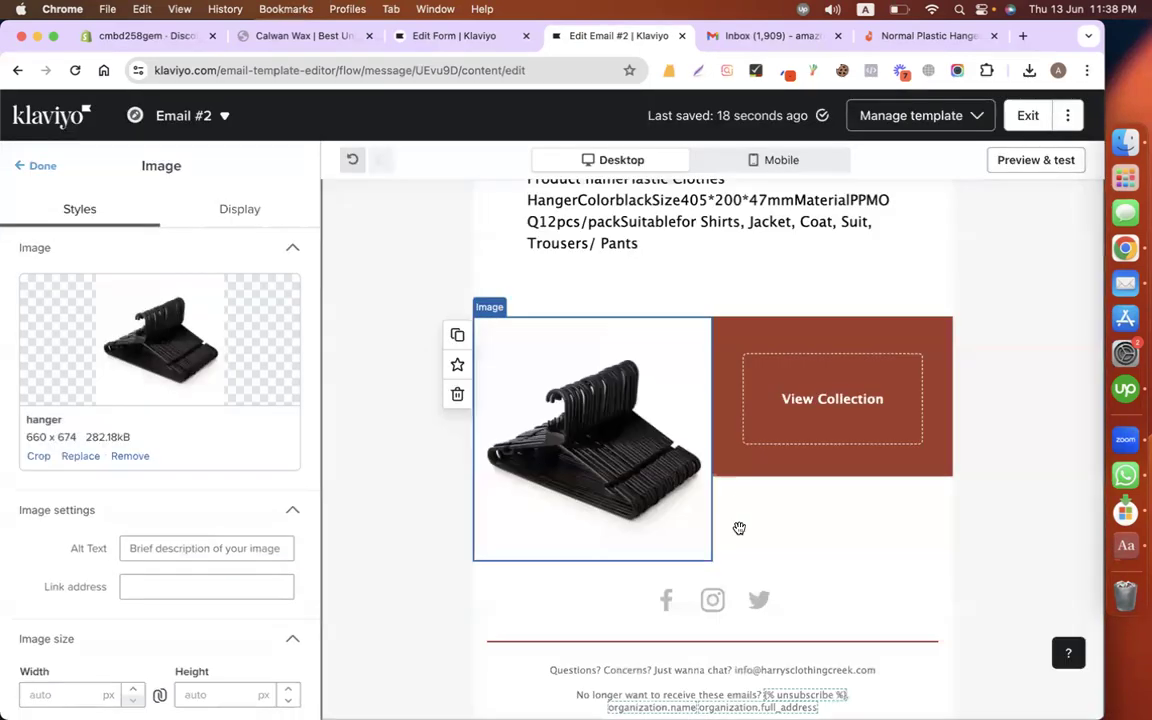
Step: Delete the View Collection button from the column beside the hanger image
{"action": "left_click", "coordinate": [838, 455]}
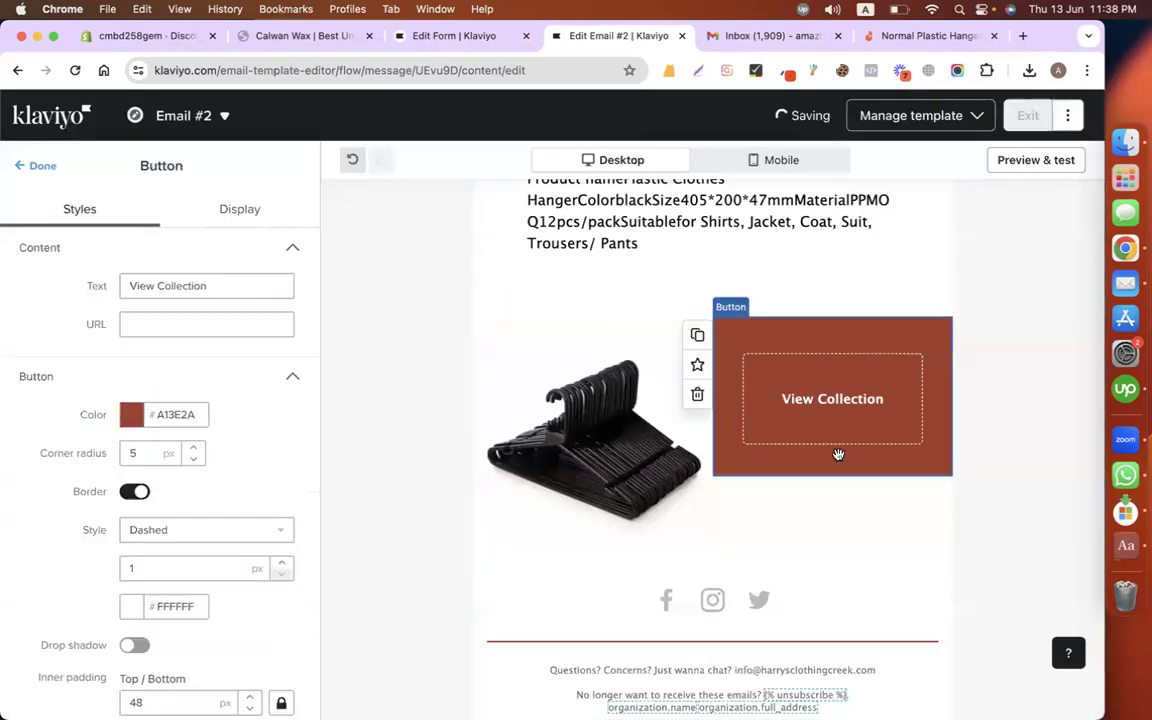
{"action": "left_click", "coordinate": [699, 395]}
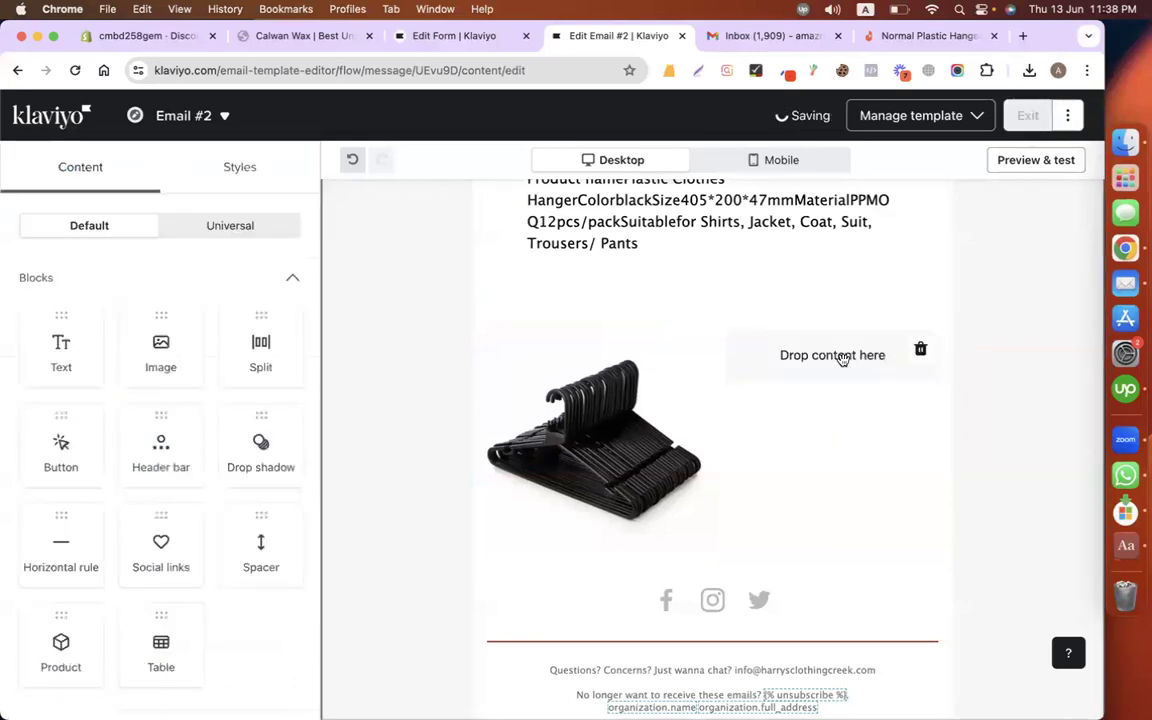
{"action": "scroll", "coordinate": [72, 450], "scroll_direction": "down", "scroll_amount": 1}
{"action": "scroll", "coordinate": [72, 555], "scroll_direction": "down", "scroll_amount": 2}
{"action": "scroll", "coordinate": [134, 512], "scroll_direction": "up", "scroll_amount": 3}
{"action": "scroll", "coordinate": [134, 512], "scroll_direction": "down", "scroll_amount": 3}
{"action": "scroll", "coordinate": [219, 507], "scroll_direction": "up", "scroll_amount": 3}
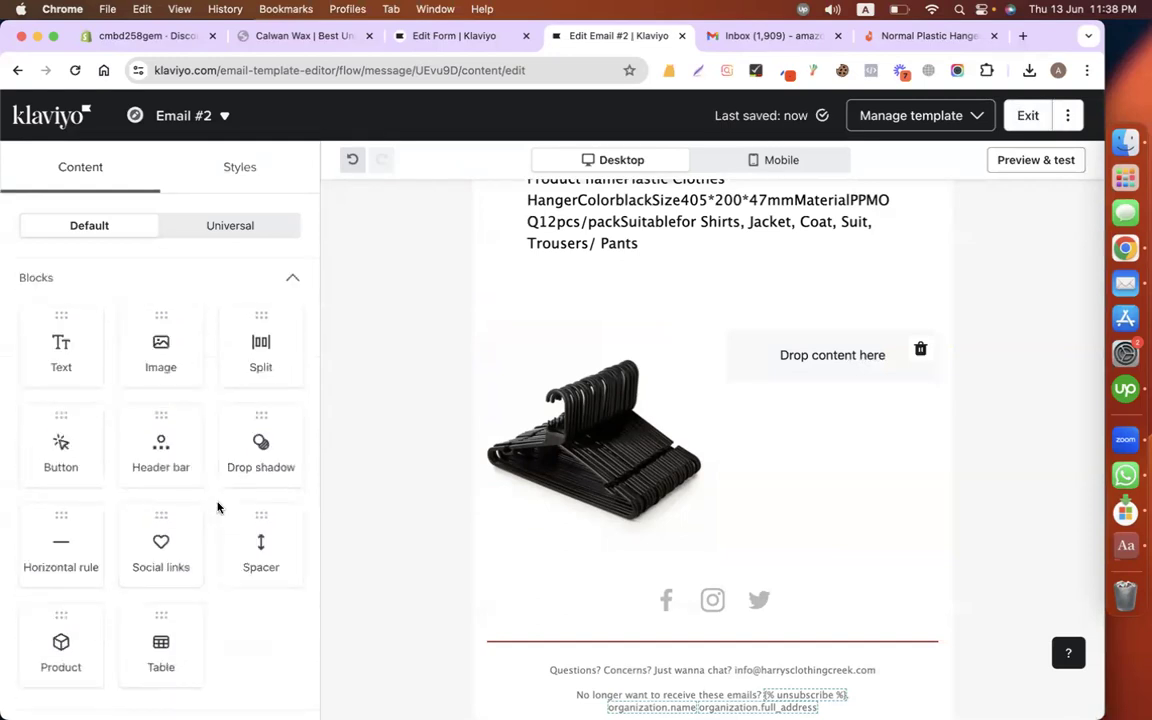
Step: Add a text block to the empty column beside the hanger image
{"action": "left_click", "coordinate": [233, 232]}
{"action": "left_click", "coordinate": [128, 228]}
{"action": "scroll", "coordinate": [200, 442], "scroll_direction": "down", "scroll_amount": 2}
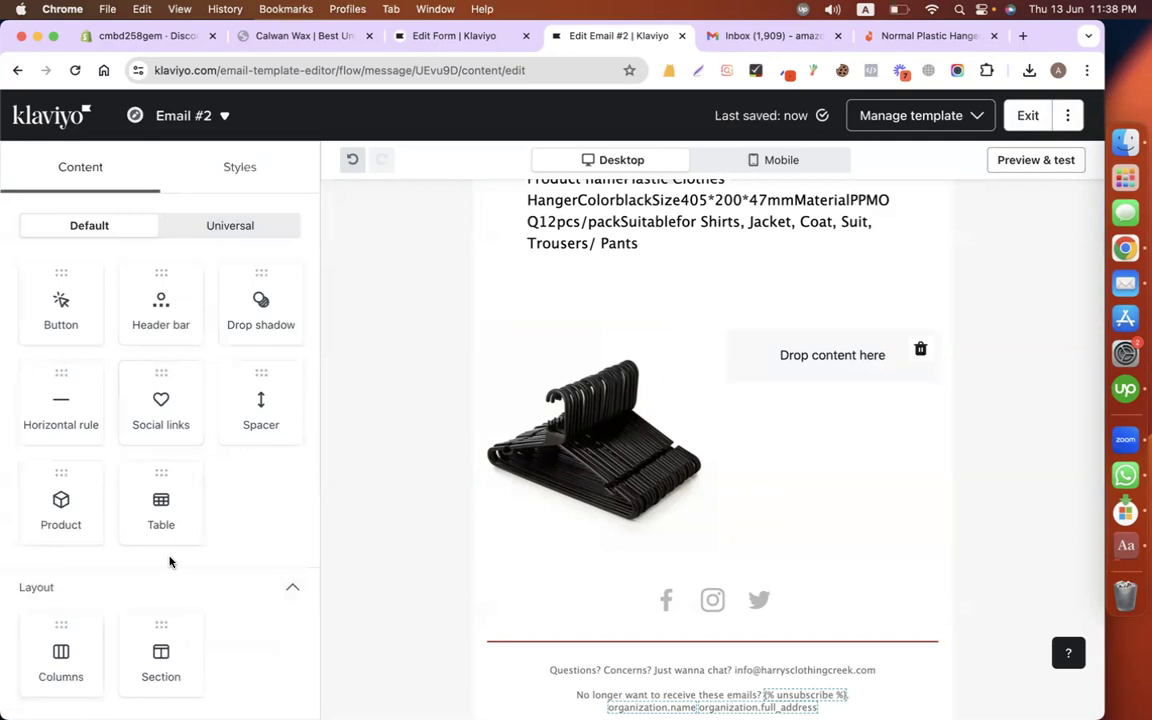
{"action": "scroll", "coordinate": [257, 535], "scroll_direction": "up", "scroll_amount": 3}
{"action": "left_click", "coordinate": [246, 229]}
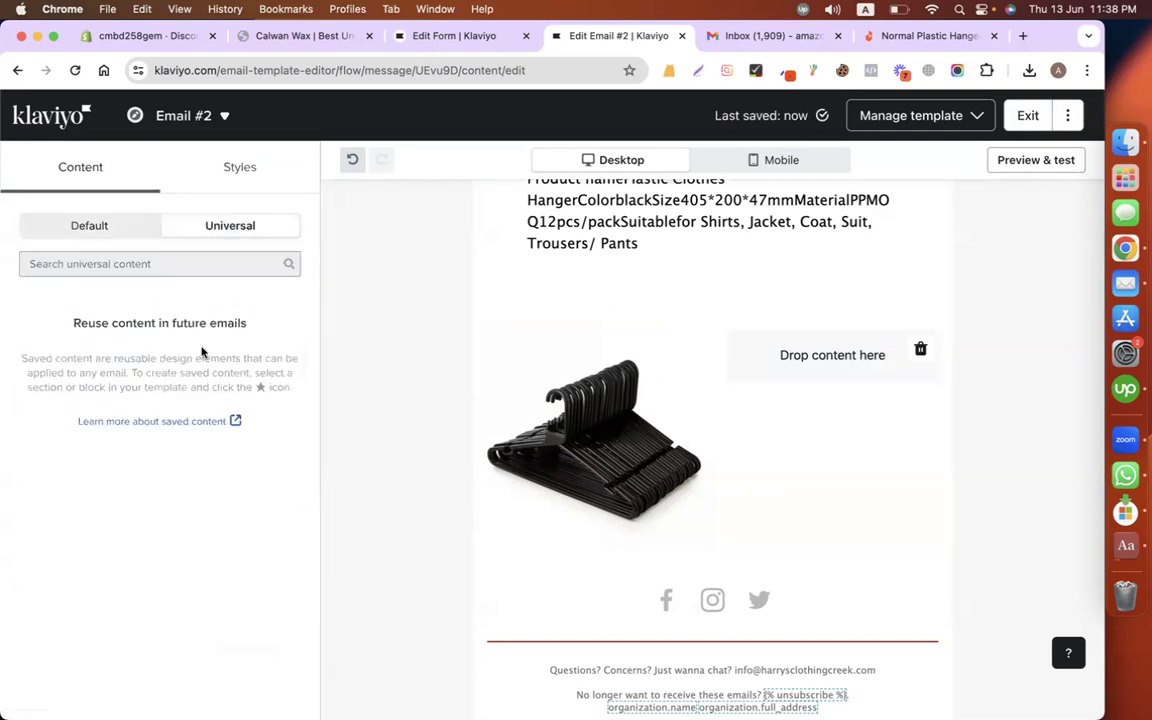
{"action": "left_click", "coordinate": [106, 239]}
{"action": "left_click_drag", "start_coordinate": [62, 376], "coordinate": [810, 367]}
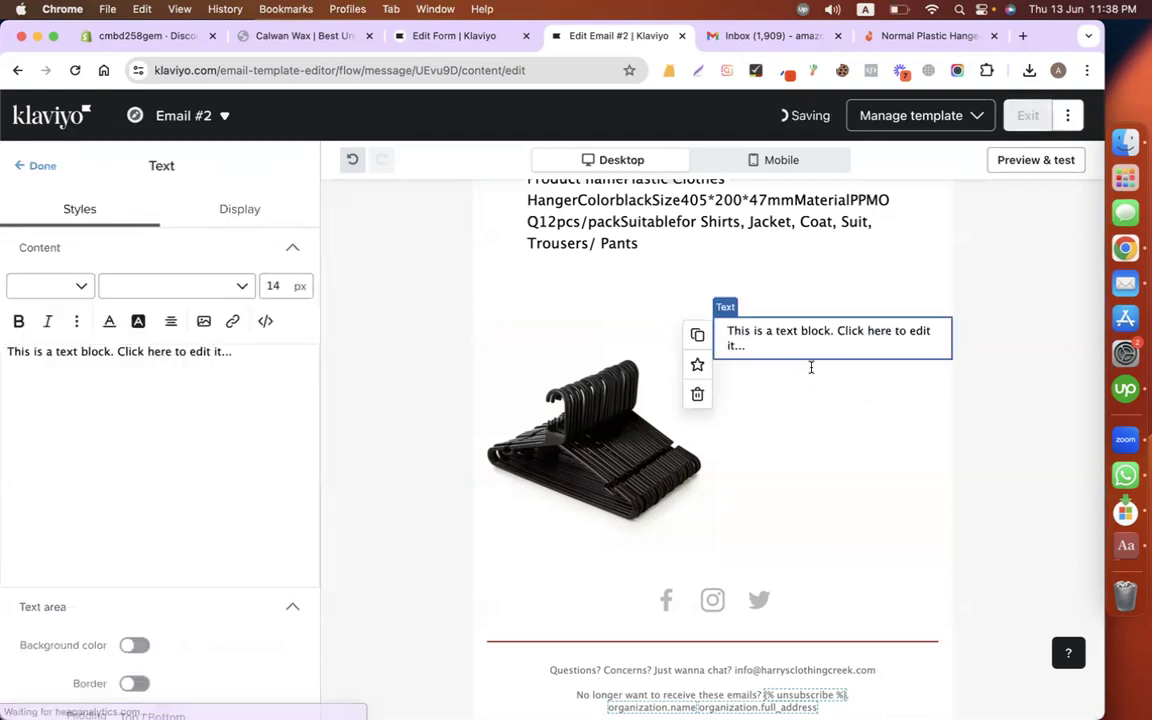
Step: In Shopify, start an amount off products discount and enter "Hanger10" as its discount code
{"action": "left_click", "coordinate": [150, 35]}
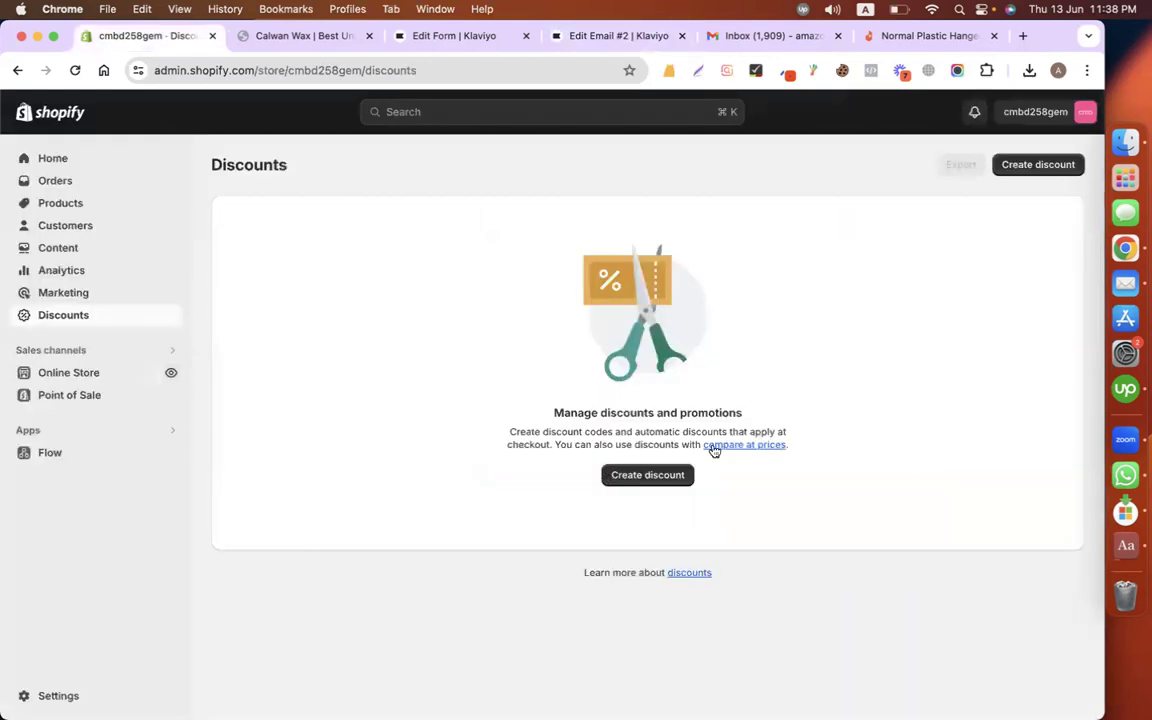
{"action": "left_click", "coordinate": [672, 478]}
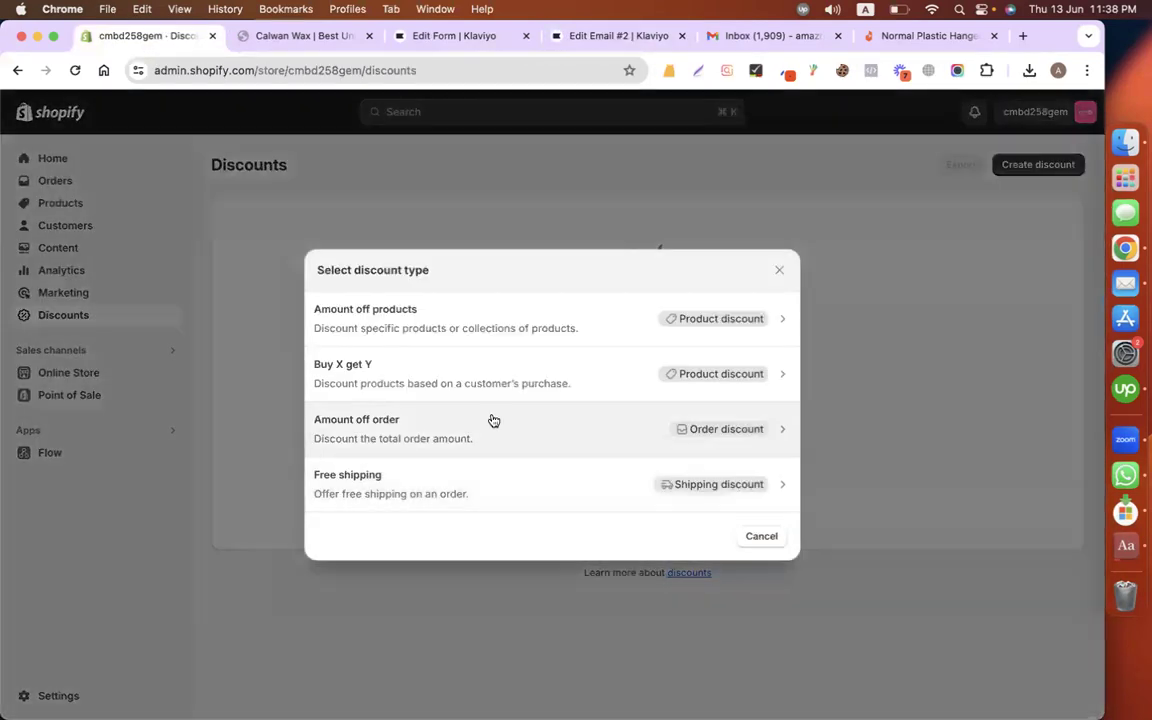
{"action": "left_click", "coordinate": [676, 330]}
{"action": "left_click", "coordinate": [341, 324]}
{"action": "type", "text": "Hanger10"}
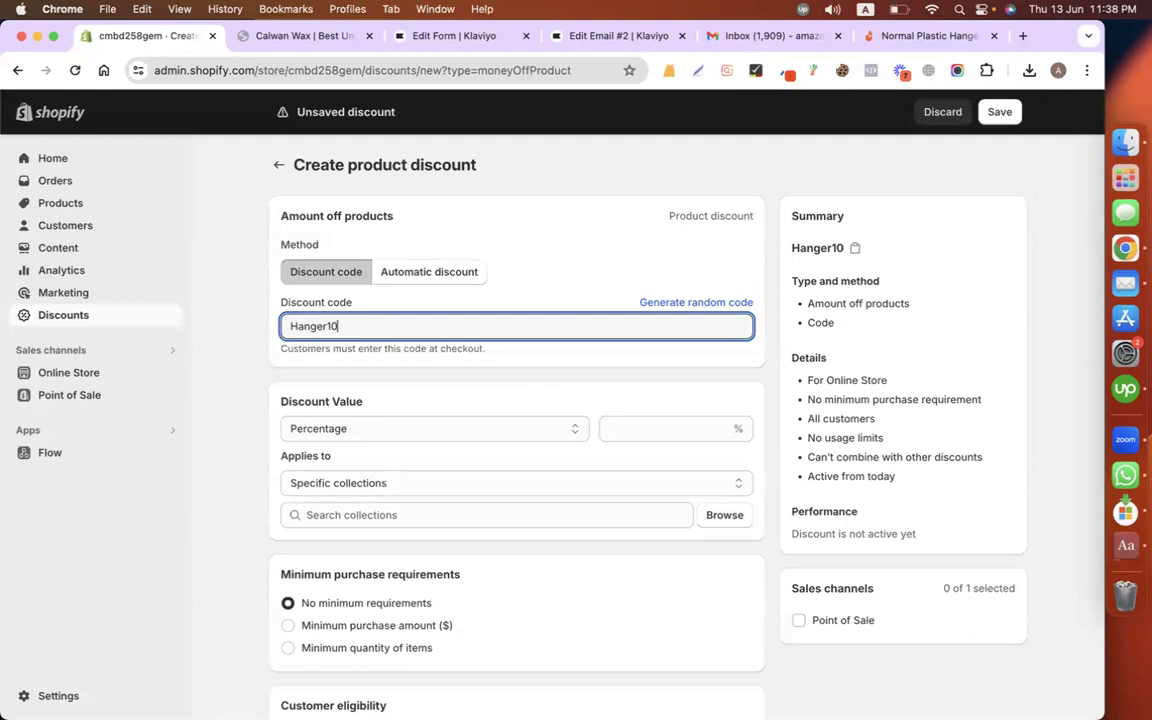
{"action": "key", "text": "super+a"}
Step: Set the percentage discount value to 10 and review the remaining discount options
{"action": "scroll", "coordinate": [340, 466], "scroll_direction": "down", "scroll_amount": 1}
{"action": "left_click", "coordinate": [668, 378]}
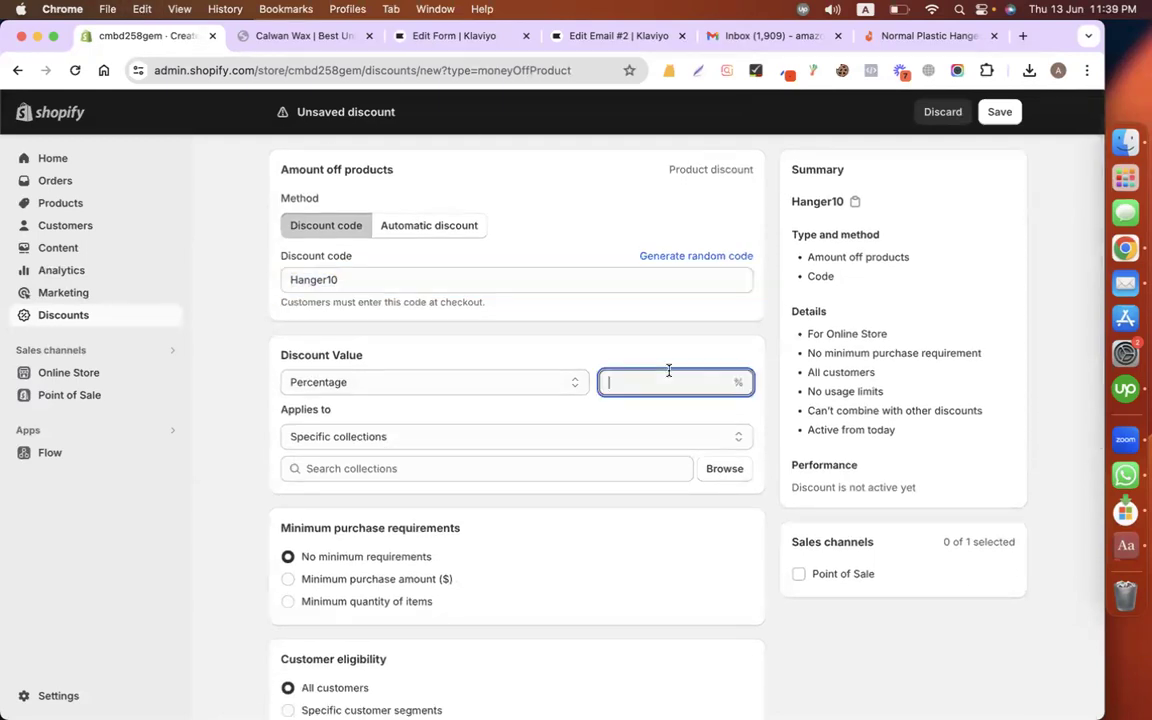
{"action": "type", "text": "5"}
{"action": "key", "text": "BackSpace"}
{"action": "type", "text": "10"}
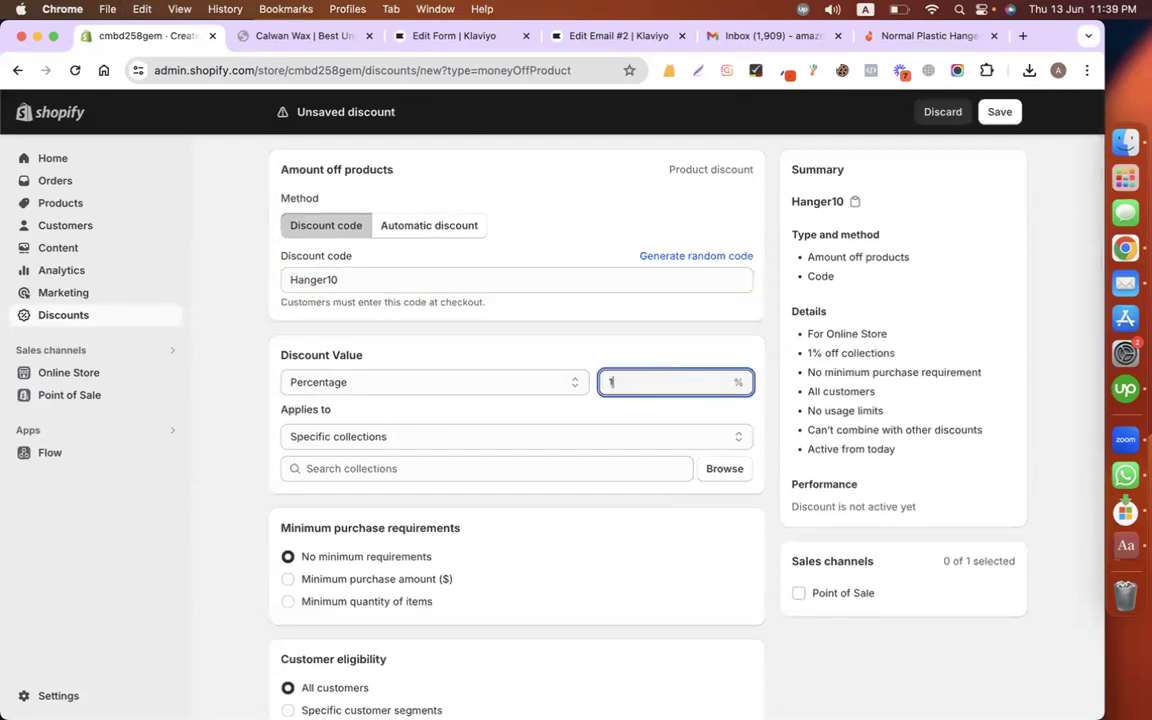
{"action": "scroll", "coordinate": [531, 535], "scroll_direction": "down", "scroll_amount": 2}
{"action": "scroll", "coordinate": [531, 535], "scroll_direction": "down", "scroll_amount": 2}
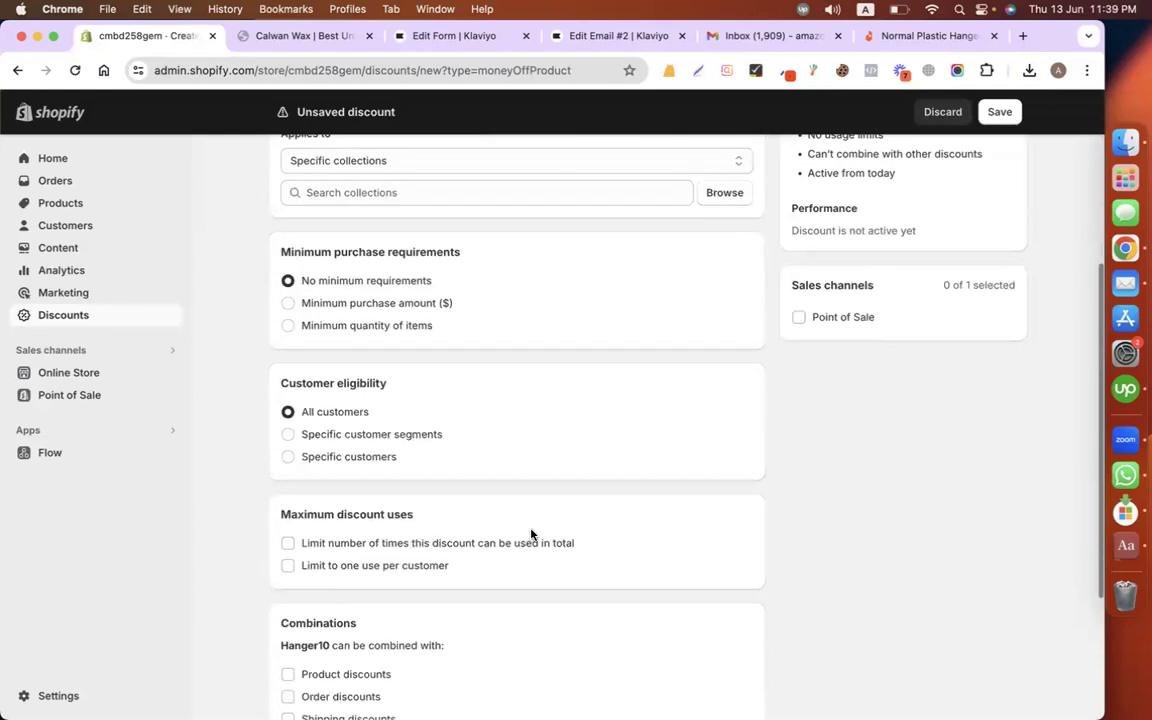
{"action": "scroll", "coordinate": [532, 532], "scroll_direction": "up", "scroll_amount": 4}
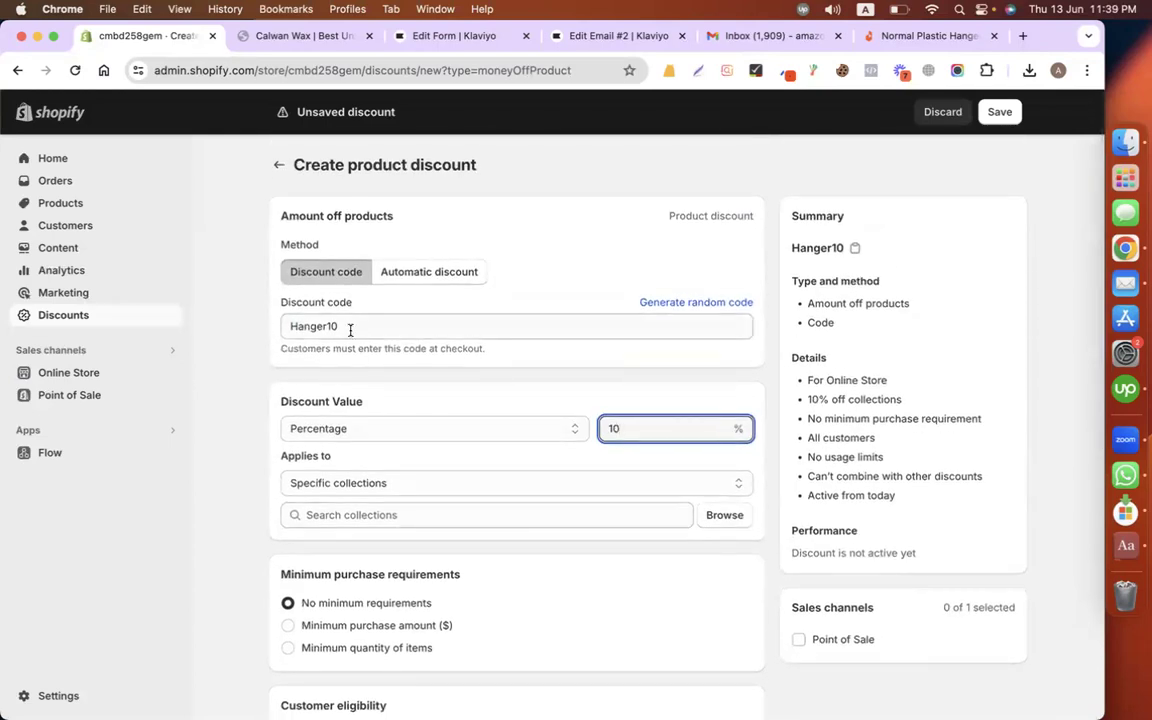
Step: Select the Hanger10 code text and try to save the discount
{"action": "double_click", "coordinate": [348, 329]}
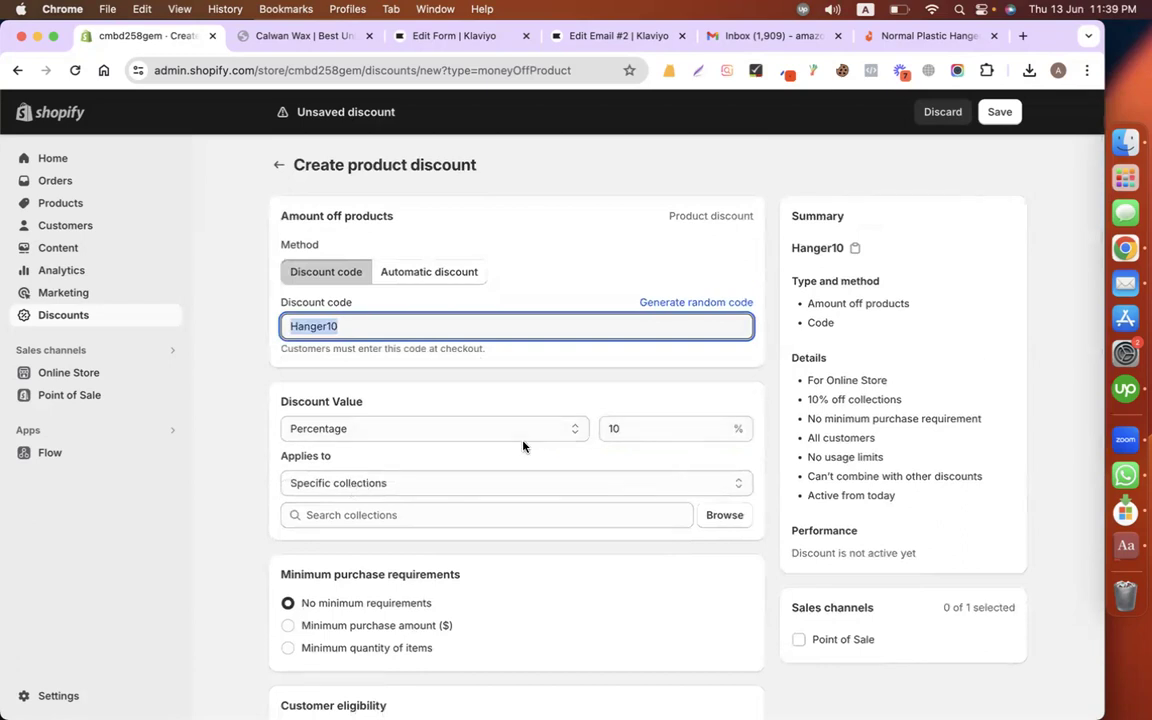
{"action": "scroll", "coordinate": [522, 446], "scroll_direction": "down", "scroll_amount": 8}
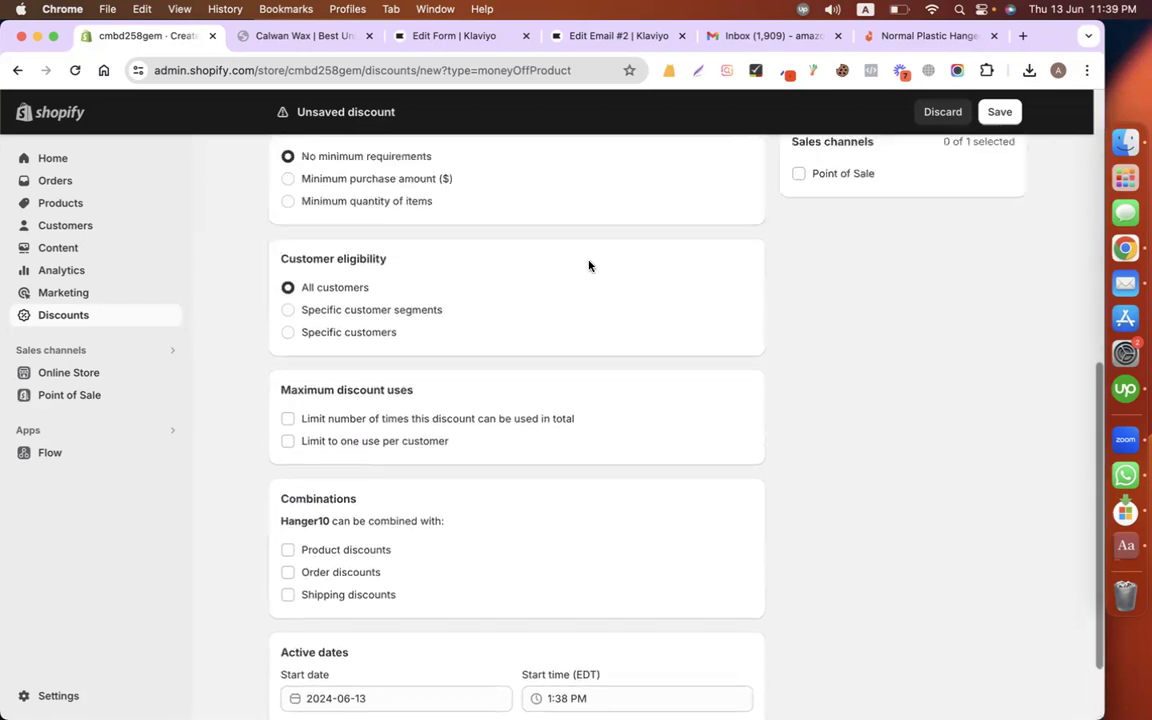
{"action": "key", "text": "Return"}
{"action": "scroll", "coordinate": [398, 501], "scroll_direction": "down", "scroll_amount": 2}
Step: Change the Hanger10 discount so that it applies to specific products instead of specific collections
{"action": "left_click", "coordinate": [445, 515]}
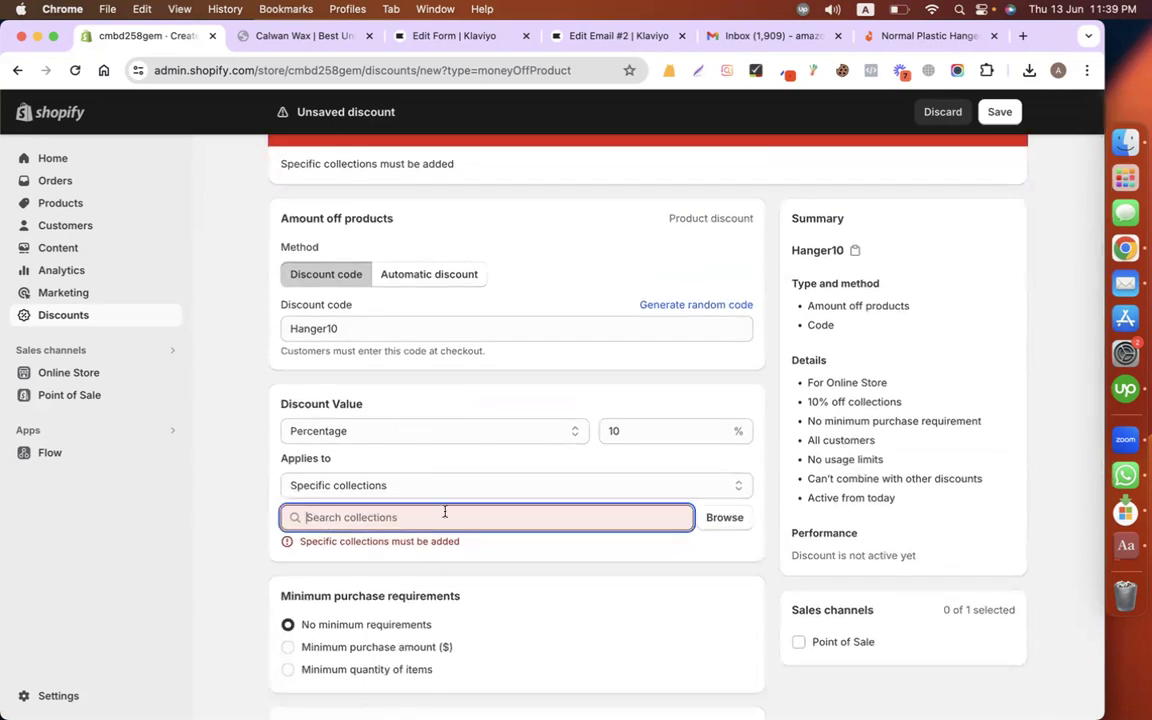
{"action": "left_click", "coordinate": [524, 486]}
{"action": "left_click", "coordinate": [226, 487]}
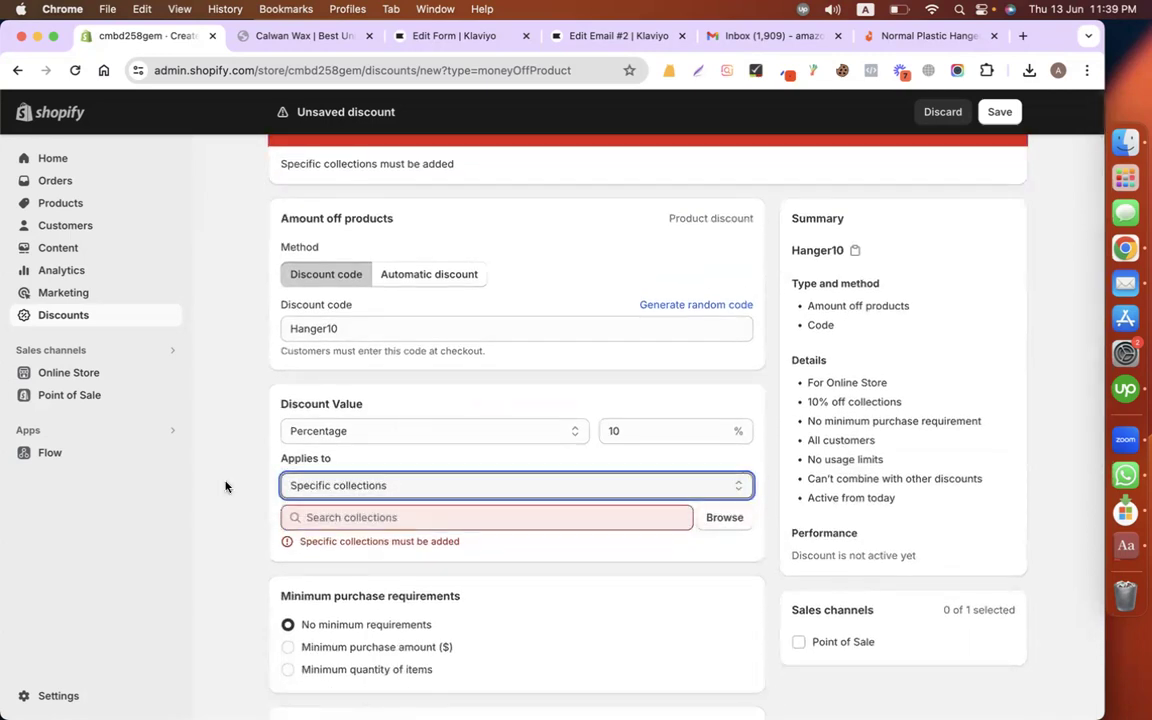
{"action": "left_click", "coordinate": [306, 485]}
{"action": "left_click", "coordinate": [330, 501]}
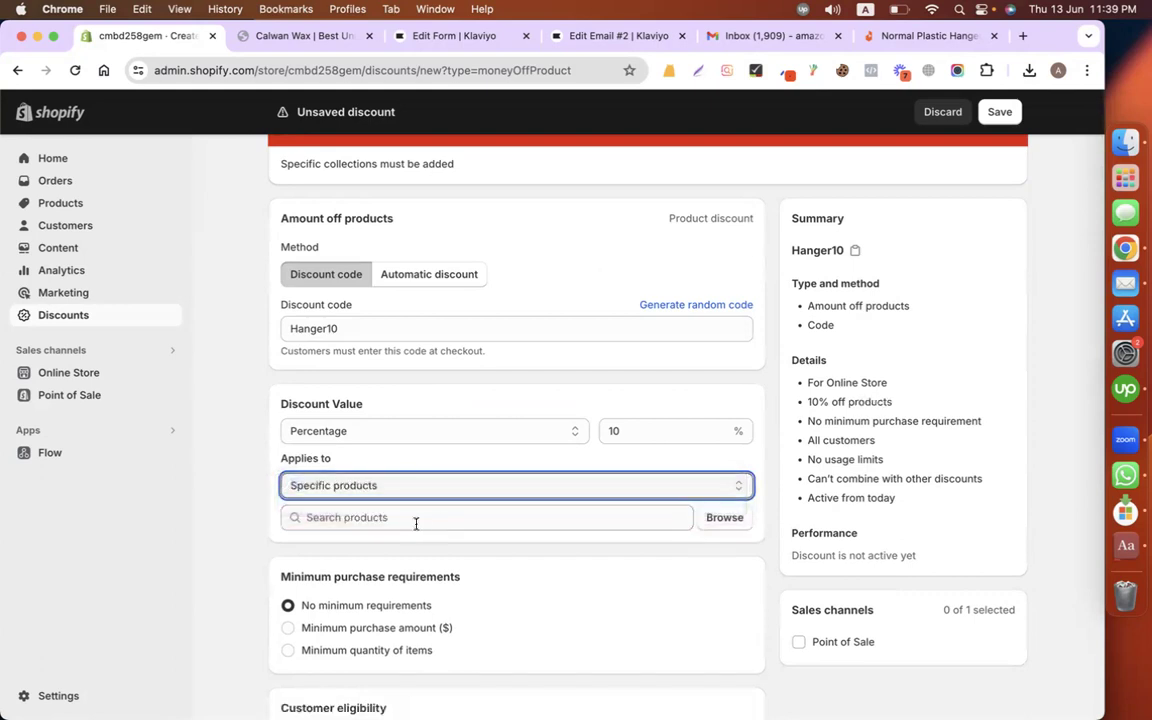
Step: Add Cedar + Tobacco Wax Melt as the discounted product and save the discount
{"action": "left_click", "coordinate": [714, 518]}
{"action": "left_click", "coordinate": [386, 327]}
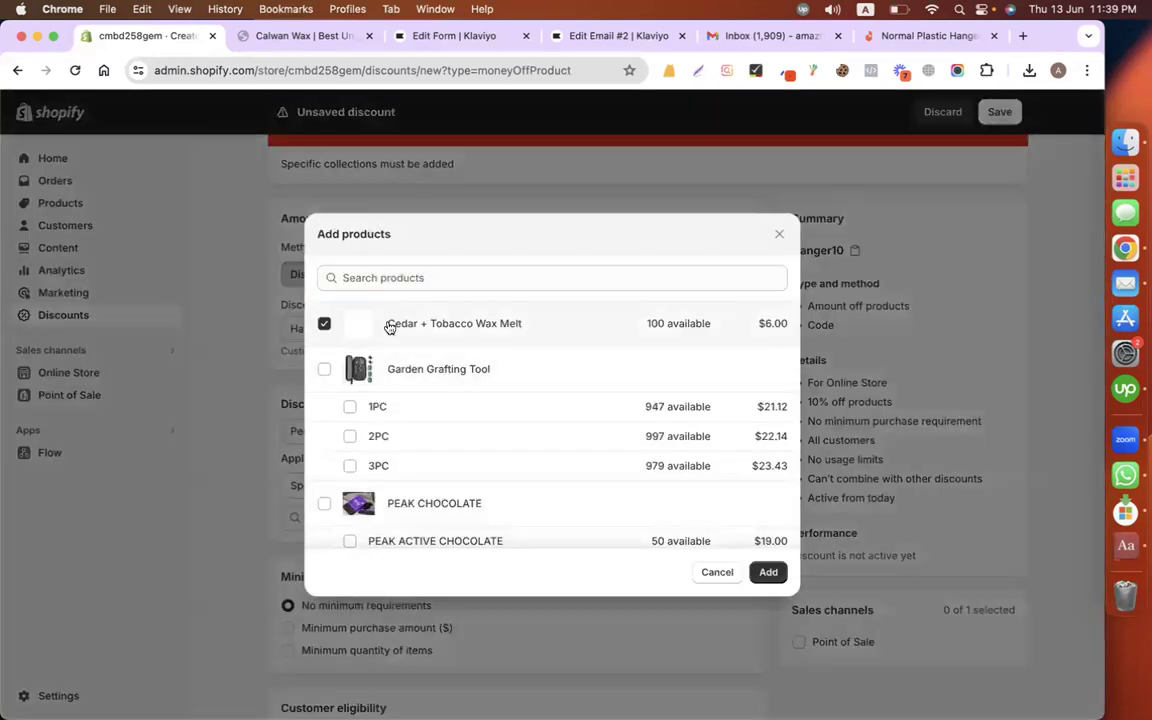
{"action": "left_click", "coordinate": [767, 572]}
{"action": "scroll", "coordinate": [746, 609], "scroll_direction": "down", "scroll_amount": 10}
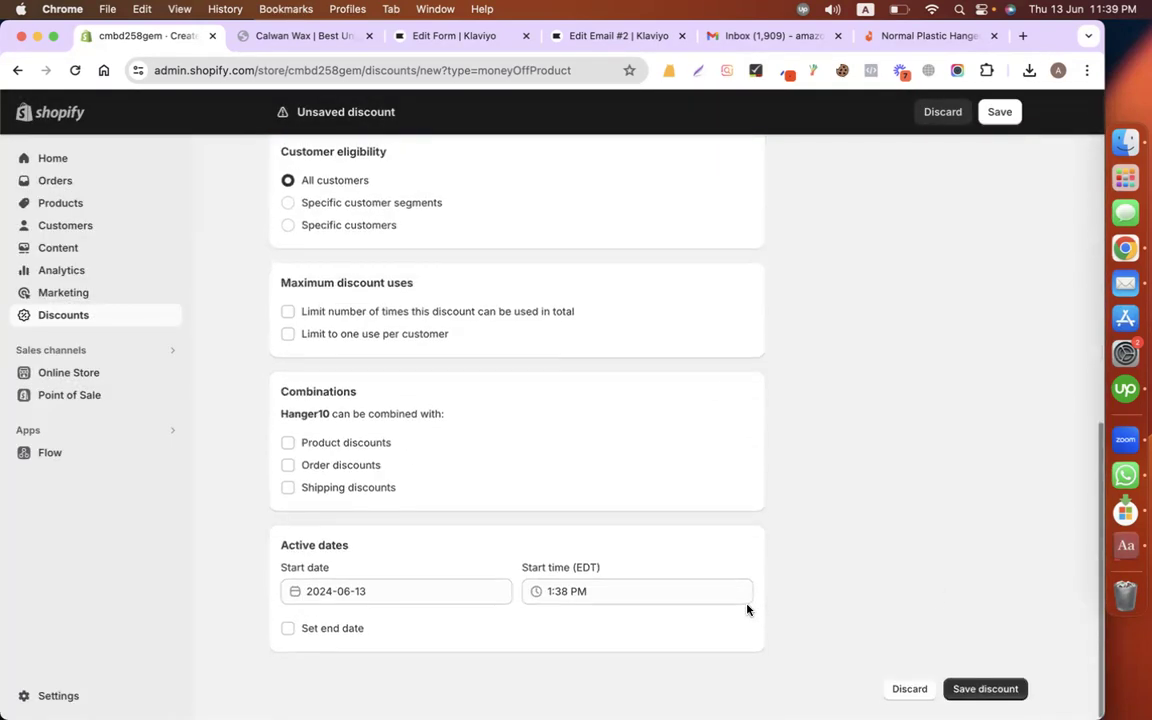
{"action": "left_click", "coordinate": [987, 695]}
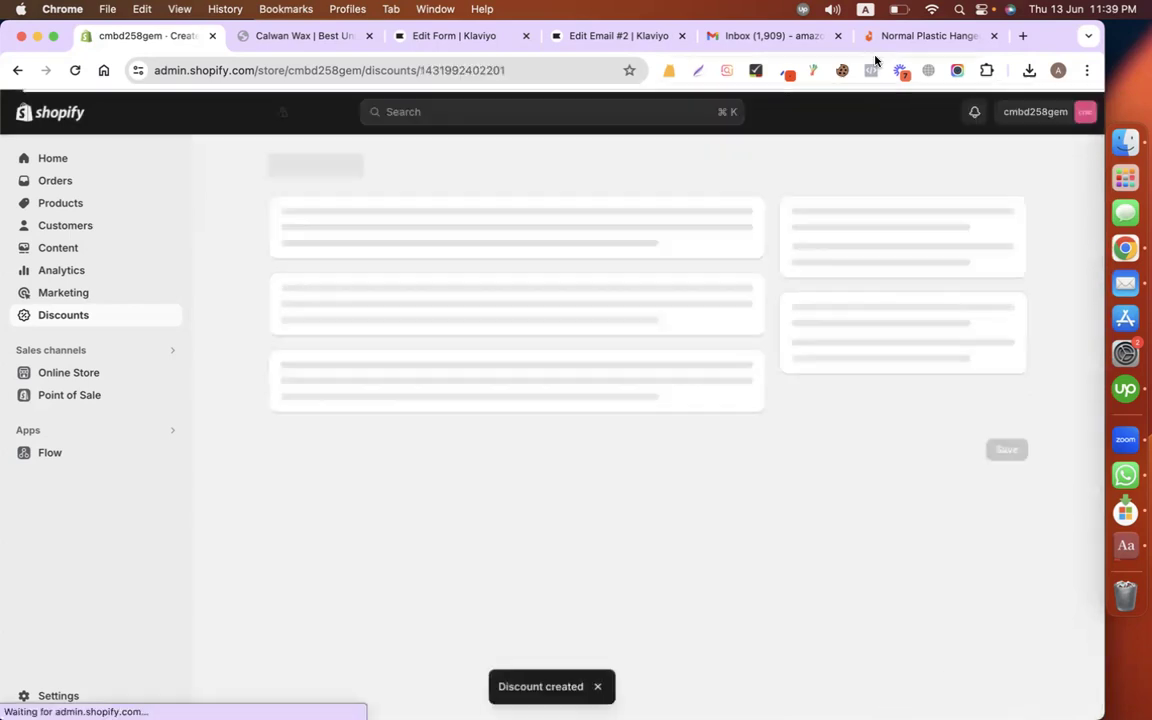
Step: Back in Klaviyo's Email #2, replace the placeholder text beside the hanger image with "Get Coupon: Hanger10"
{"action": "left_click", "coordinate": [615, 36]}
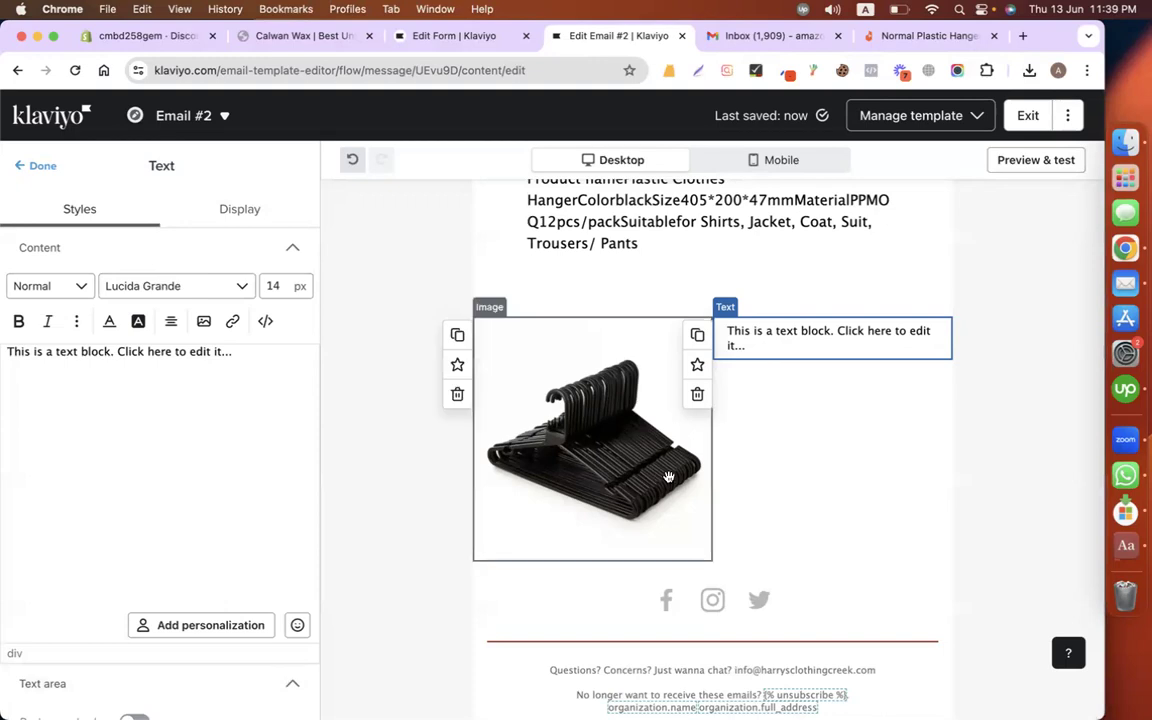
{"action": "left_click", "coordinate": [187, 391]}
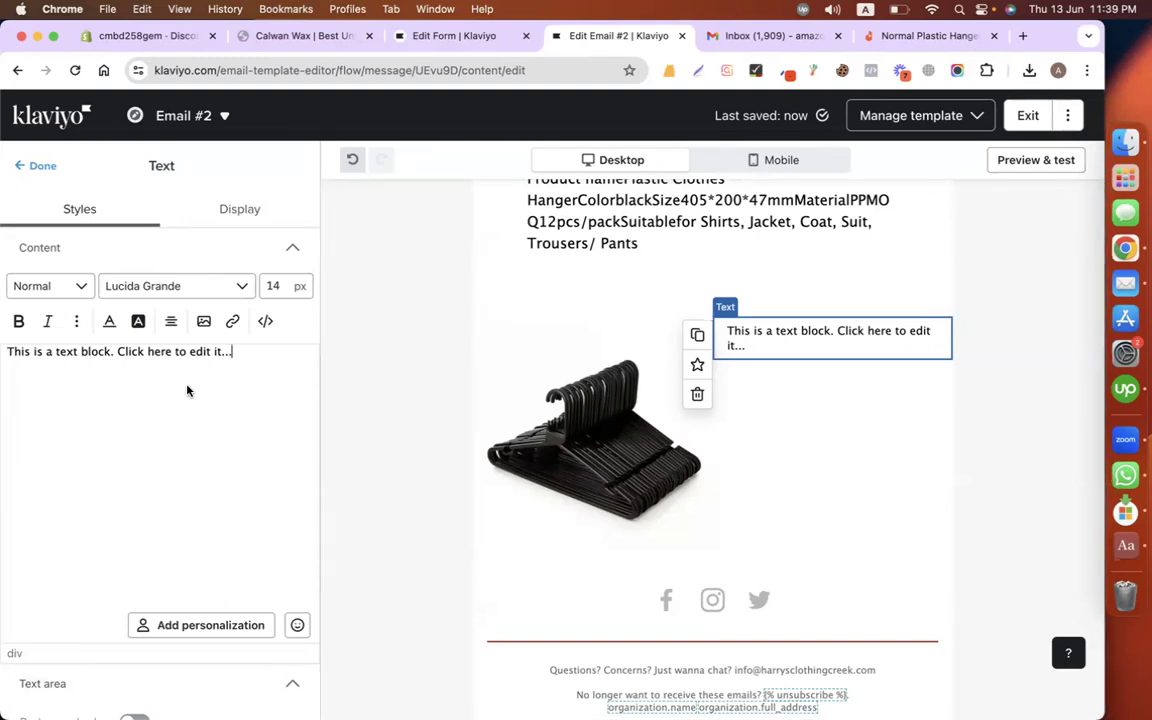
{"action": "key", "text": "super+a"}
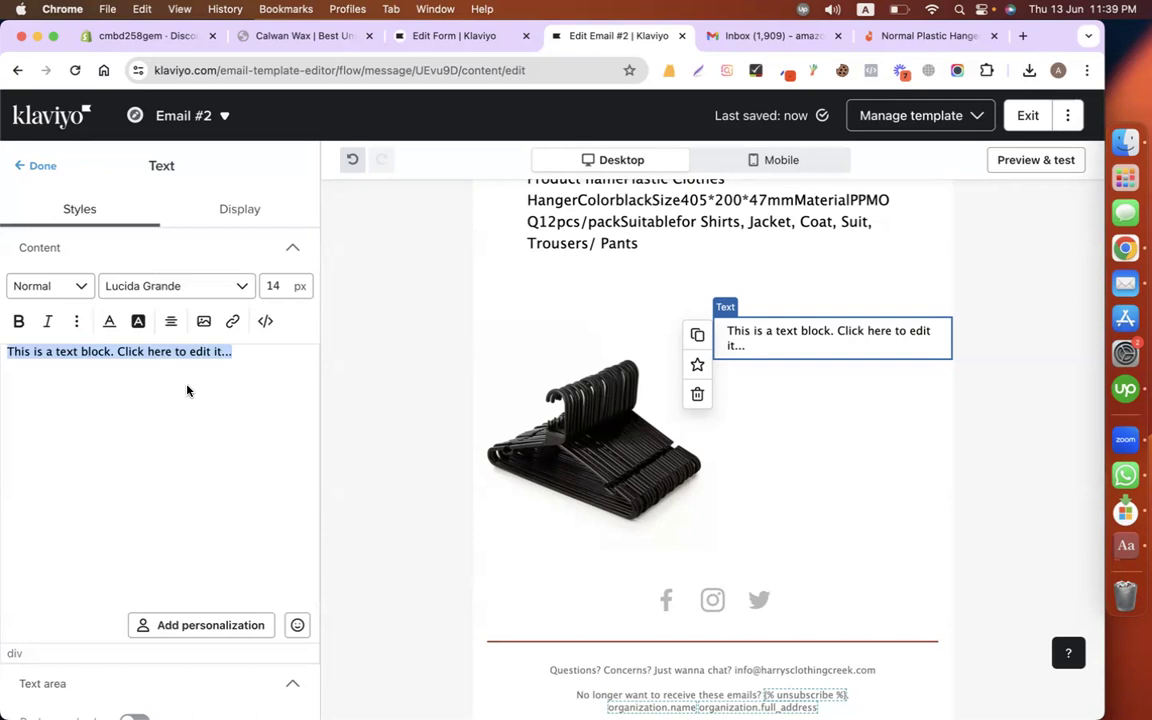
{"action": "type", "text": "Get CO"}
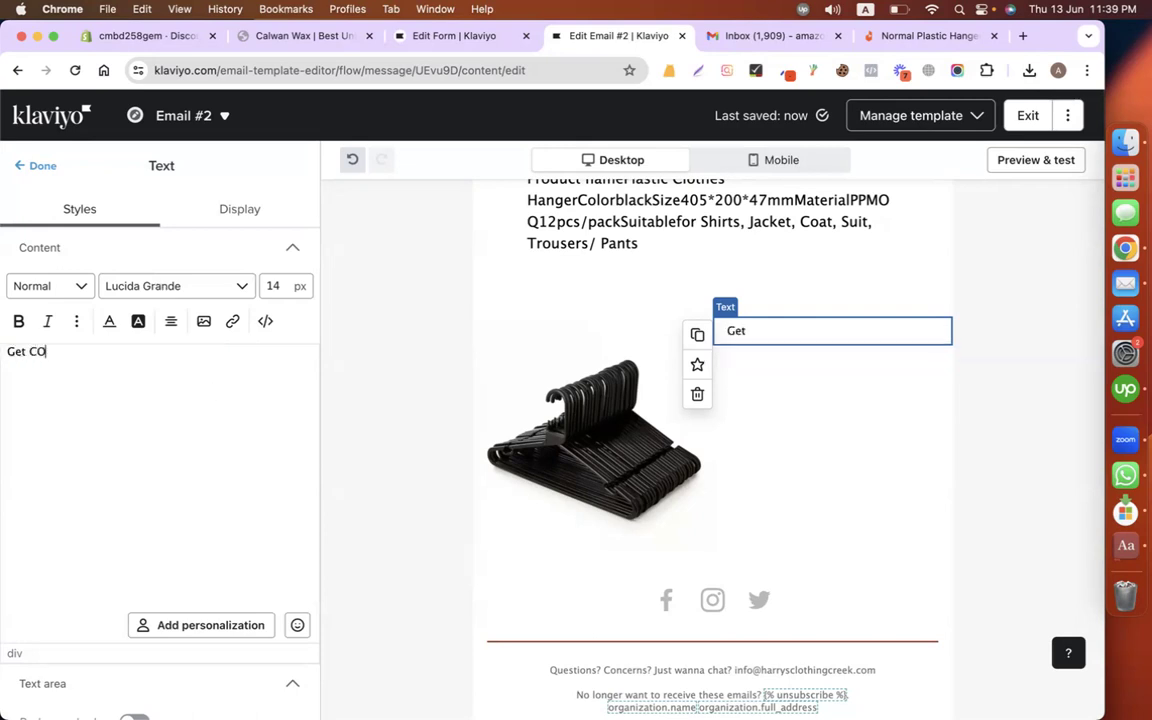
{"action": "type", "text": "upon: Hanger10"}
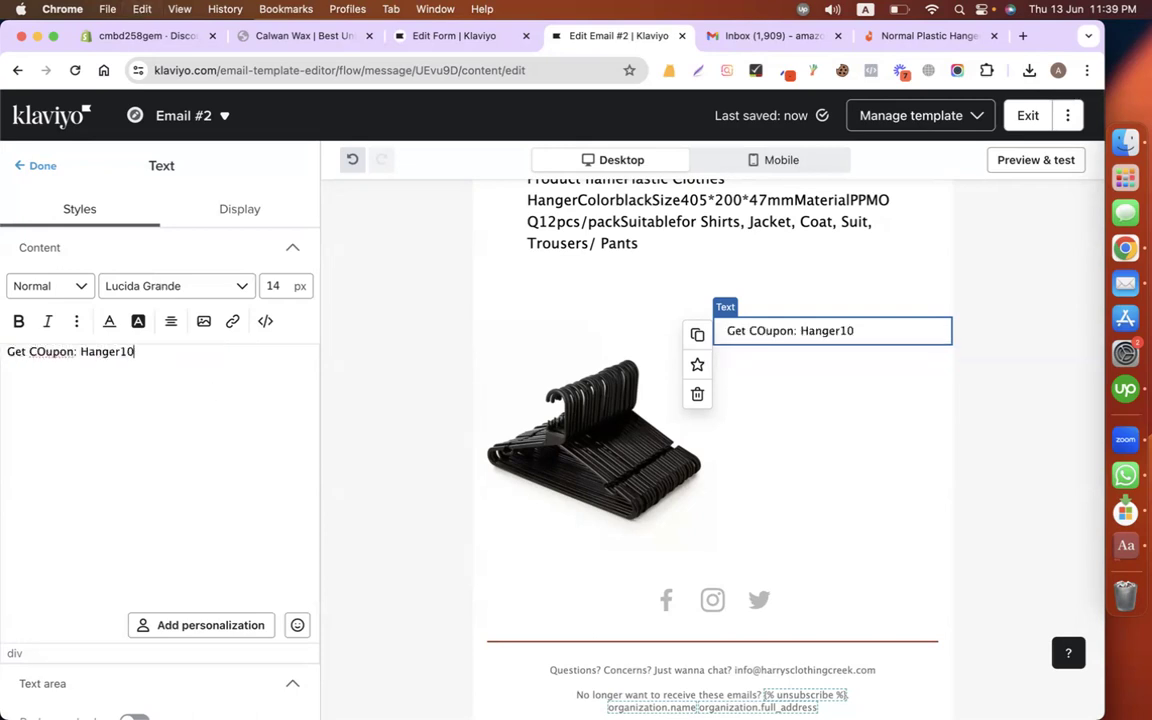
{"action": "key", "text": "super+a"}
{"action": "left_click", "coordinate": [42, 352]}
{"action": "key", "text": "BackSpace"}
{"action": "type", "text": "o"}
Step: Make the coupon text bold and move "Hanger10" onto its own line
{"action": "key", "text": "super+a"}
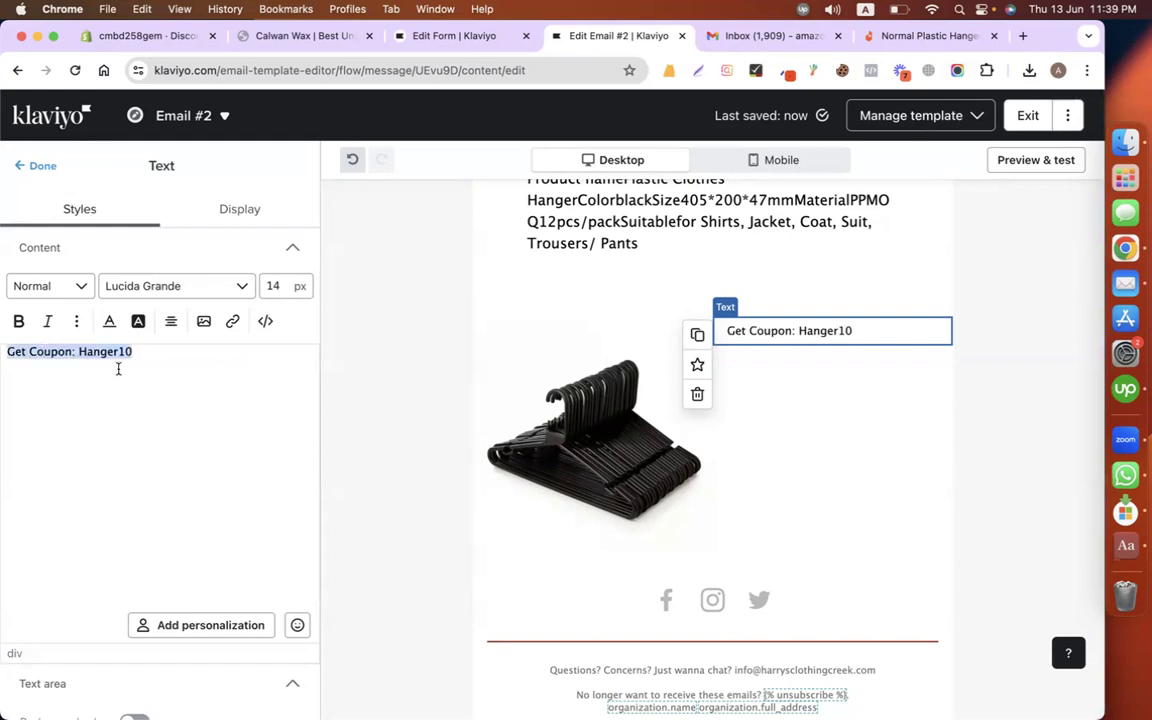
{"action": "left_click", "coordinate": [18, 321]}
{"action": "left_click", "coordinate": [208, 369]}
{"action": "key", "text": "super+a"}
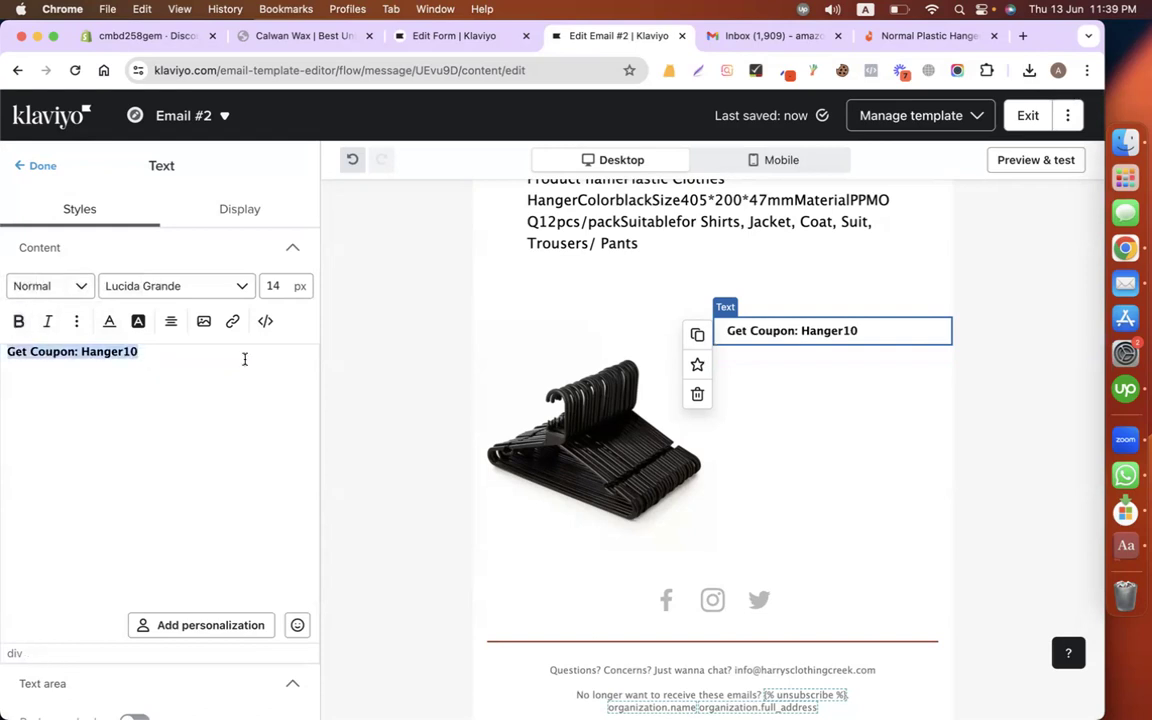
{"action": "left_click", "coordinate": [193, 358]}
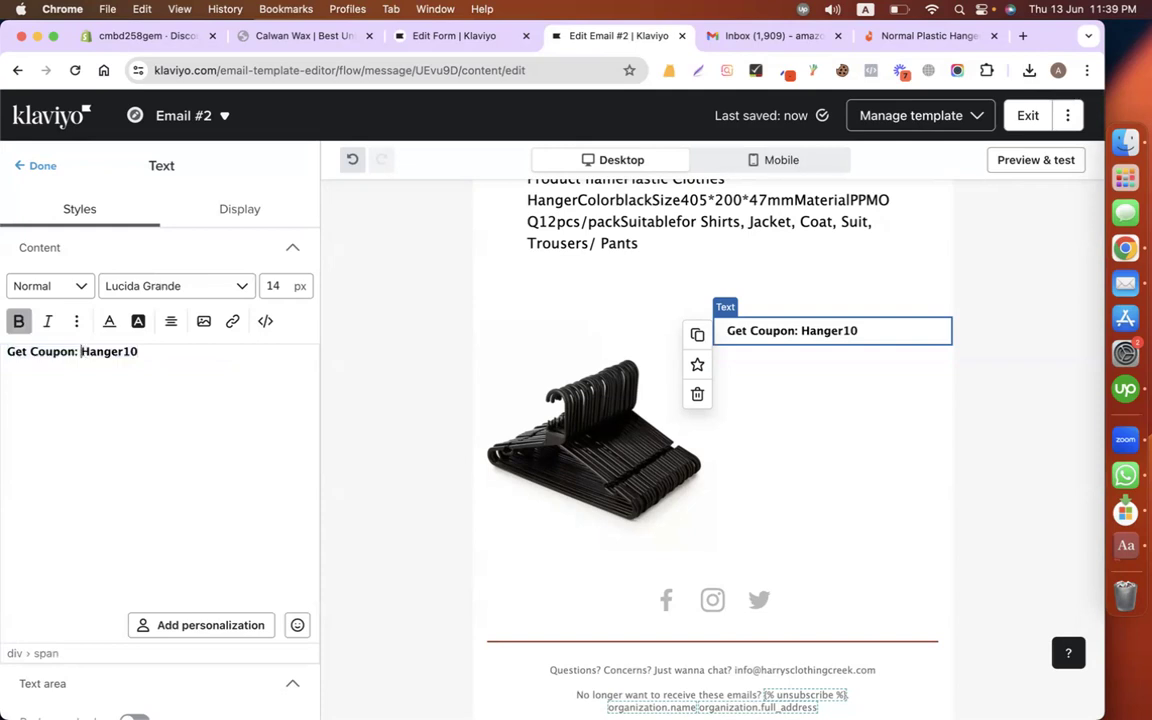
{"action": "key", "text": "Return"}
Step: Try the Heading 2 style on both lines of the coupon text
{"action": "key", "text": "super+a"}
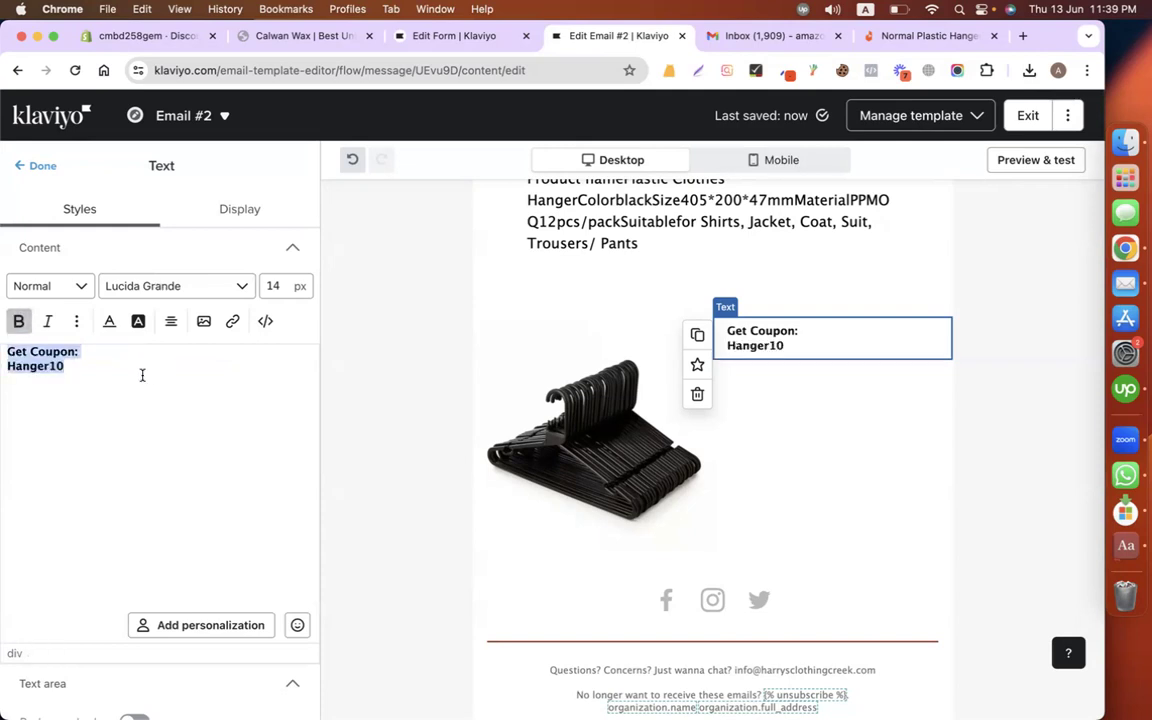
{"action": "left_click", "coordinate": [41, 288]}
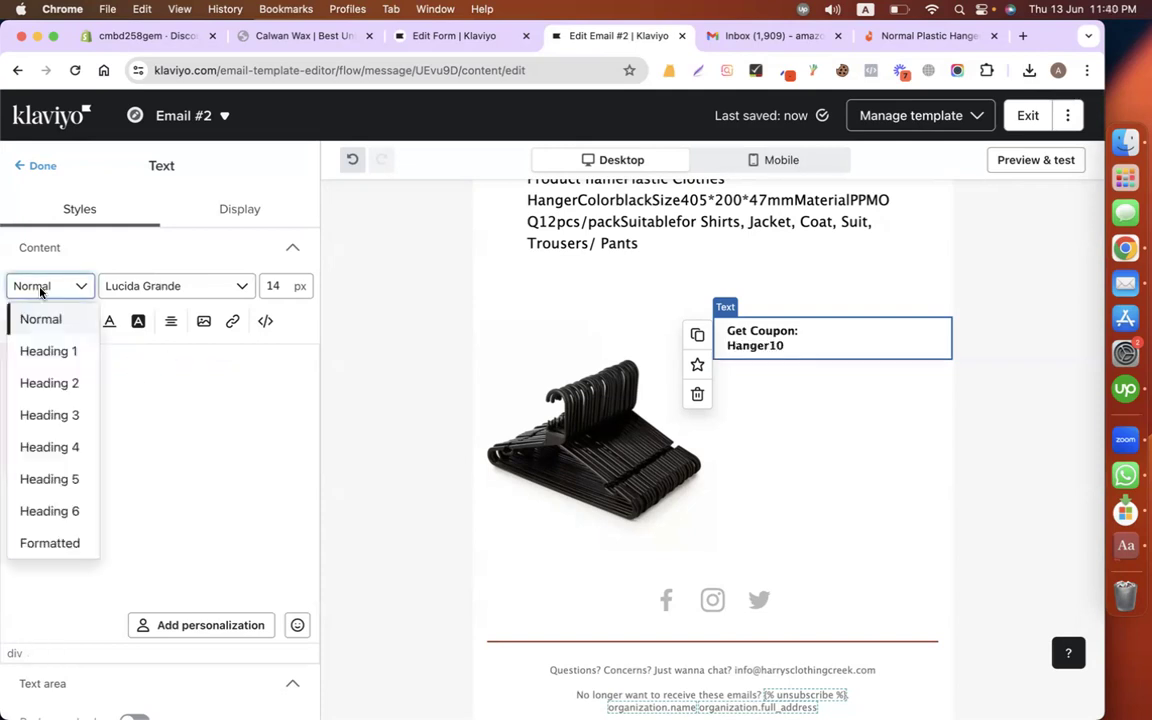
{"action": "left_click", "coordinate": [62, 388]}
{"action": "left_click", "coordinate": [76, 321]}
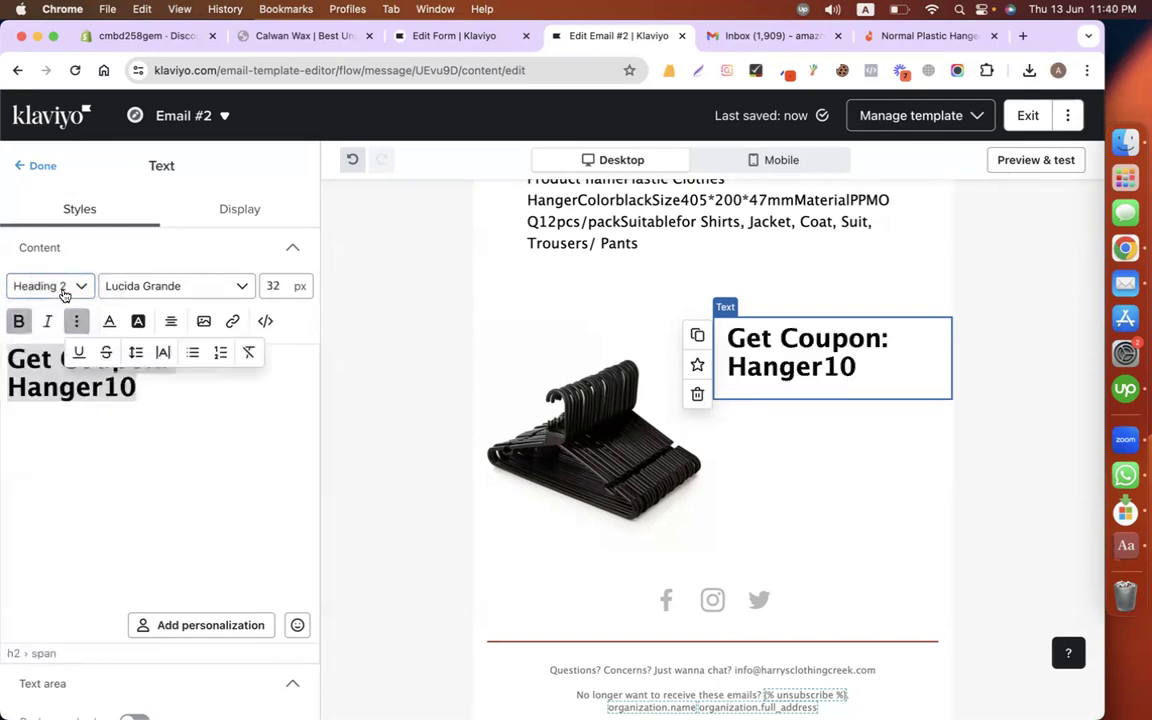
Step: Format both lines of the coupon text as Heading 1
{"action": "left_click", "coordinate": [170, 485]}
{"action": "key", "text": "super+a"}
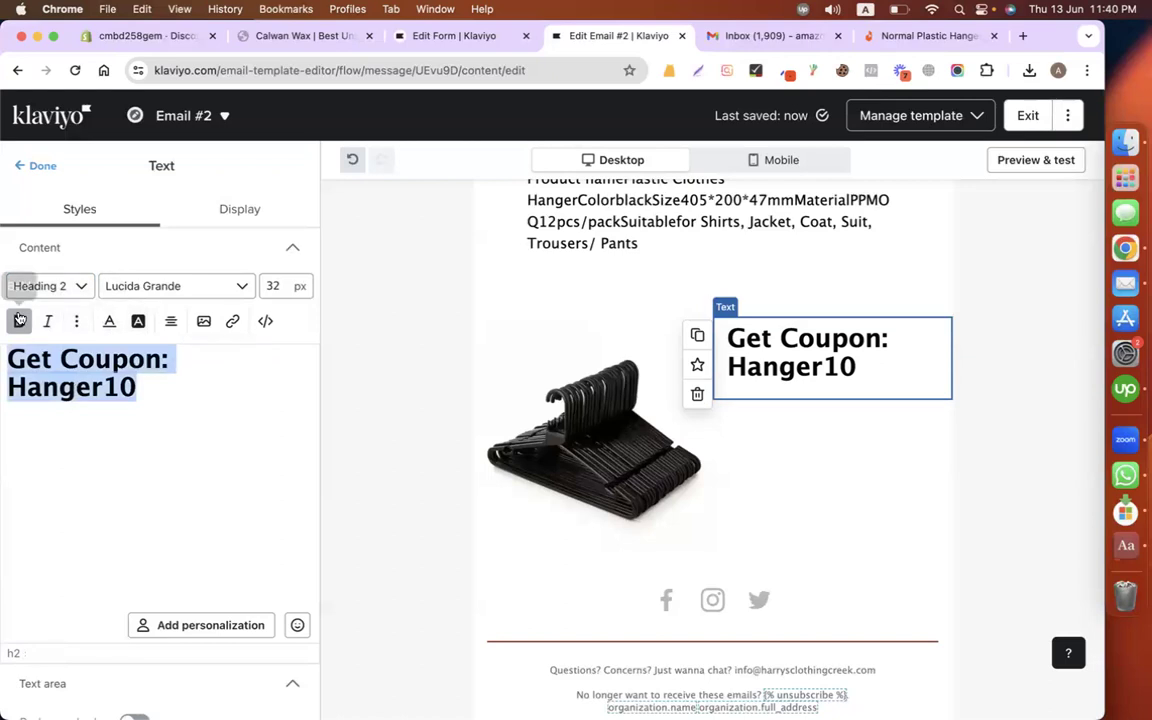
{"action": "left_click", "coordinate": [48, 286]}
{"action": "left_click", "coordinate": [60, 352]}
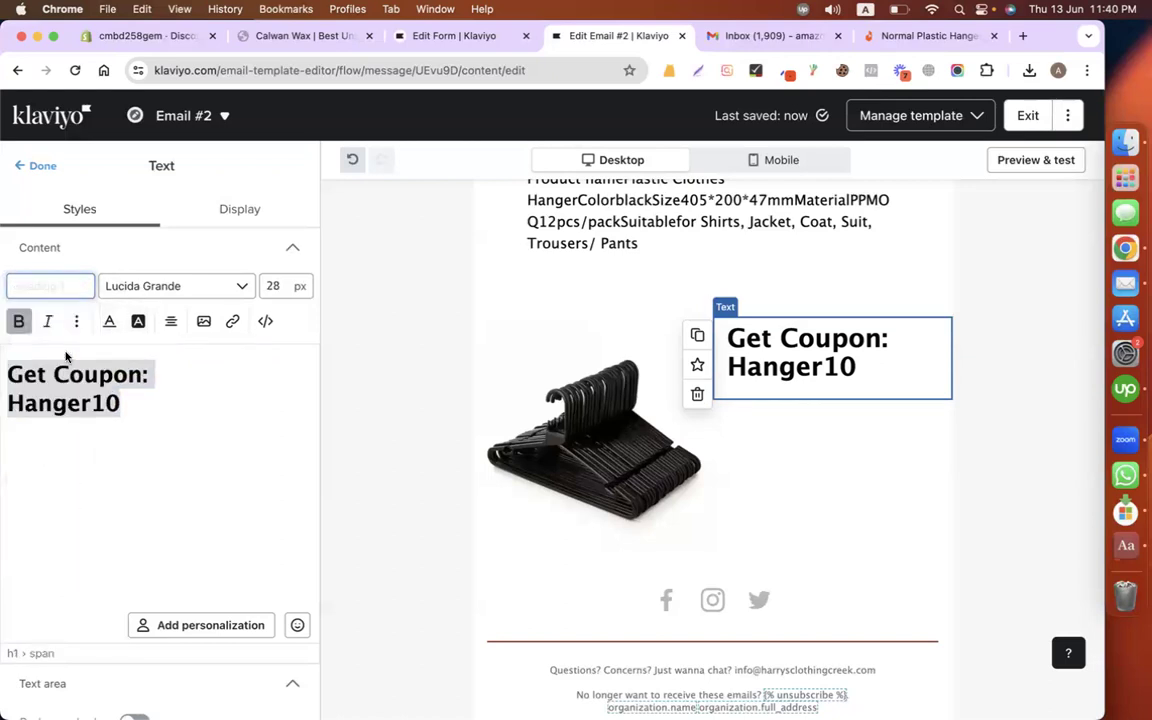
{"action": "left_click", "coordinate": [185, 445]}
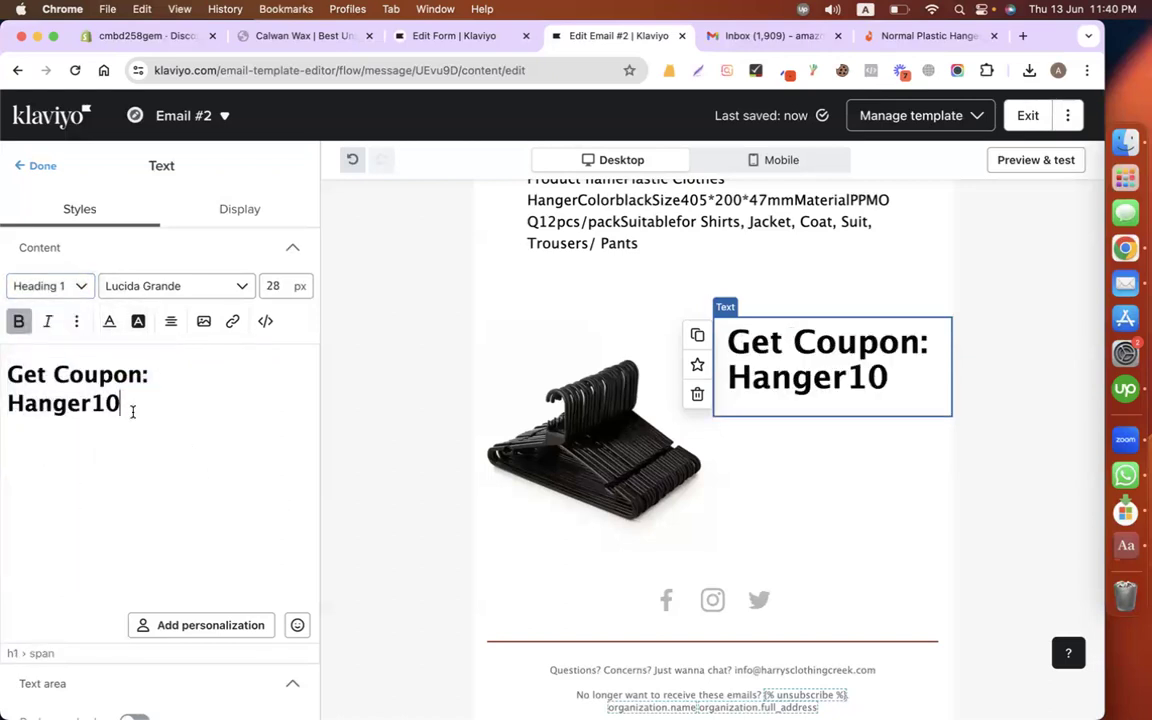
Step: Finish editing the coupon text and add a button block directly below it
{"action": "left_click", "coordinate": [972, 404]}
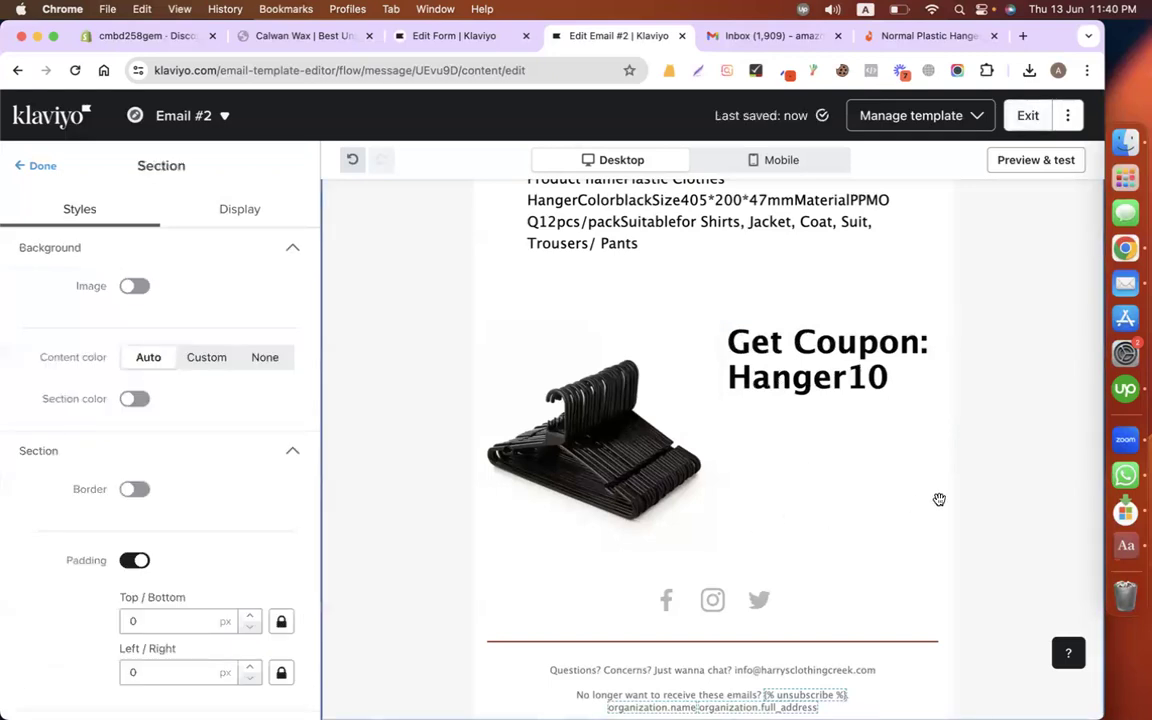
{"action": "left_click", "coordinate": [40, 166]}
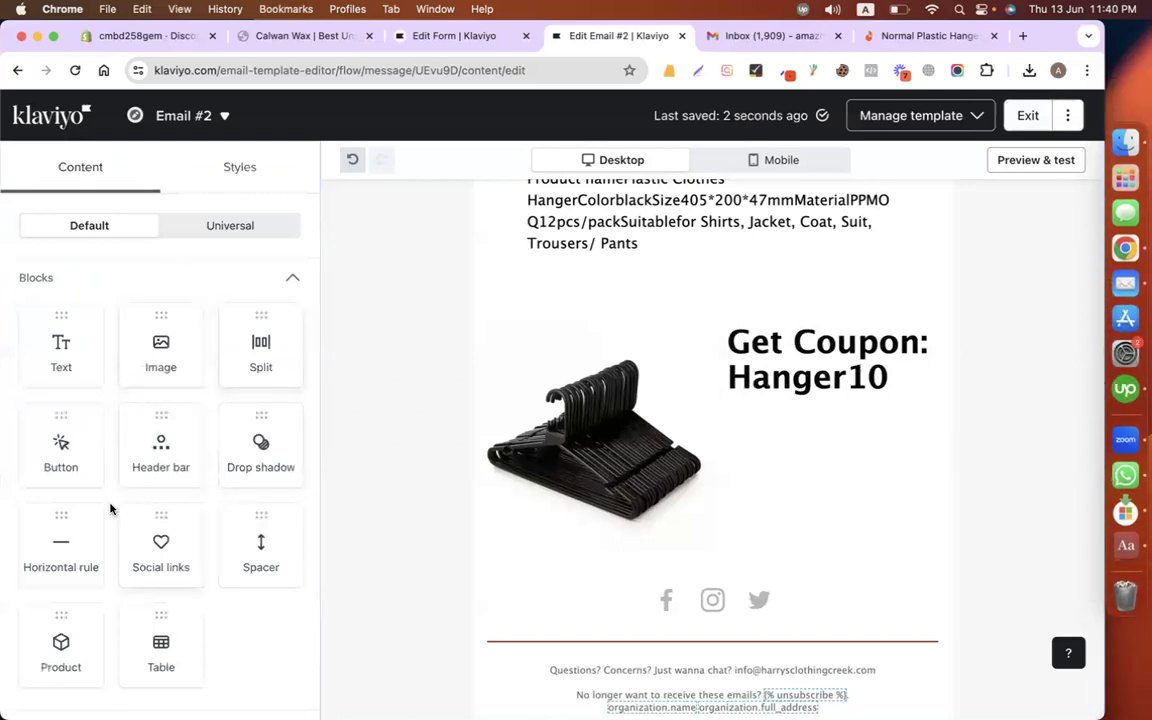
{"action": "left_click_drag", "start_coordinate": [57, 460], "coordinate": [801, 408]}
Step: Copy the Daraz plastic hanger page's web address and set it as the SHOP NOW button's URL
{"action": "left_click", "coordinate": [225, 318]}
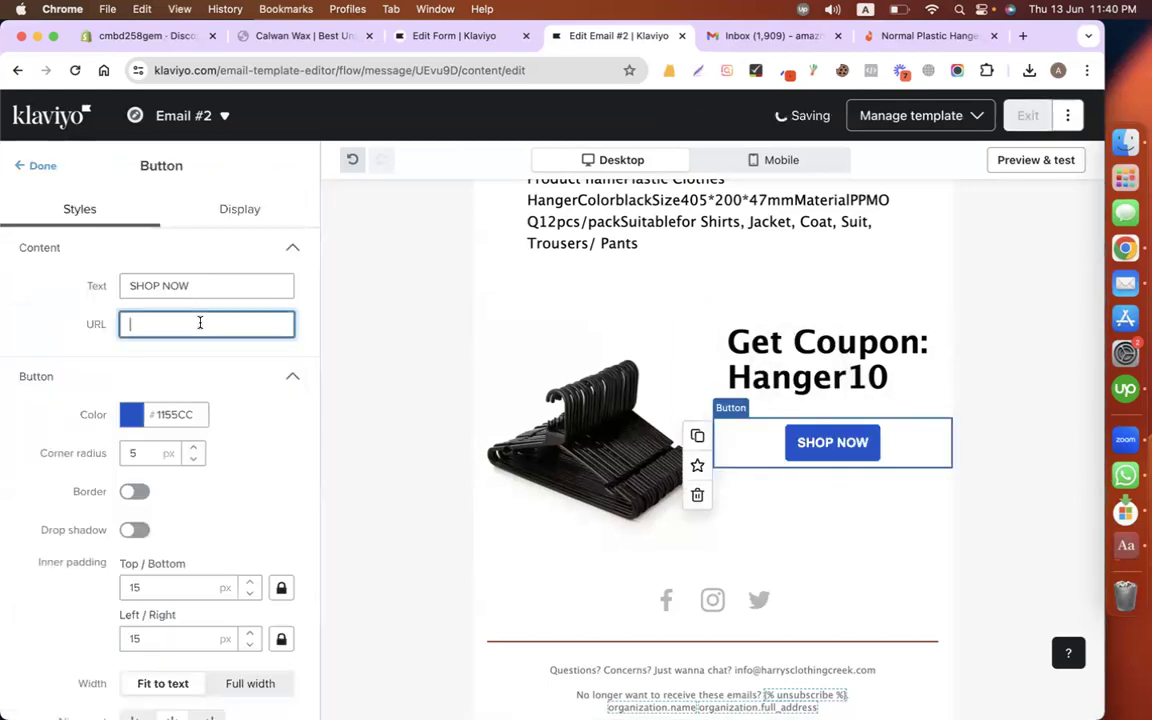
{"action": "left_click", "coordinate": [887, 36]}
{"action": "left_click", "coordinate": [284, 72]}
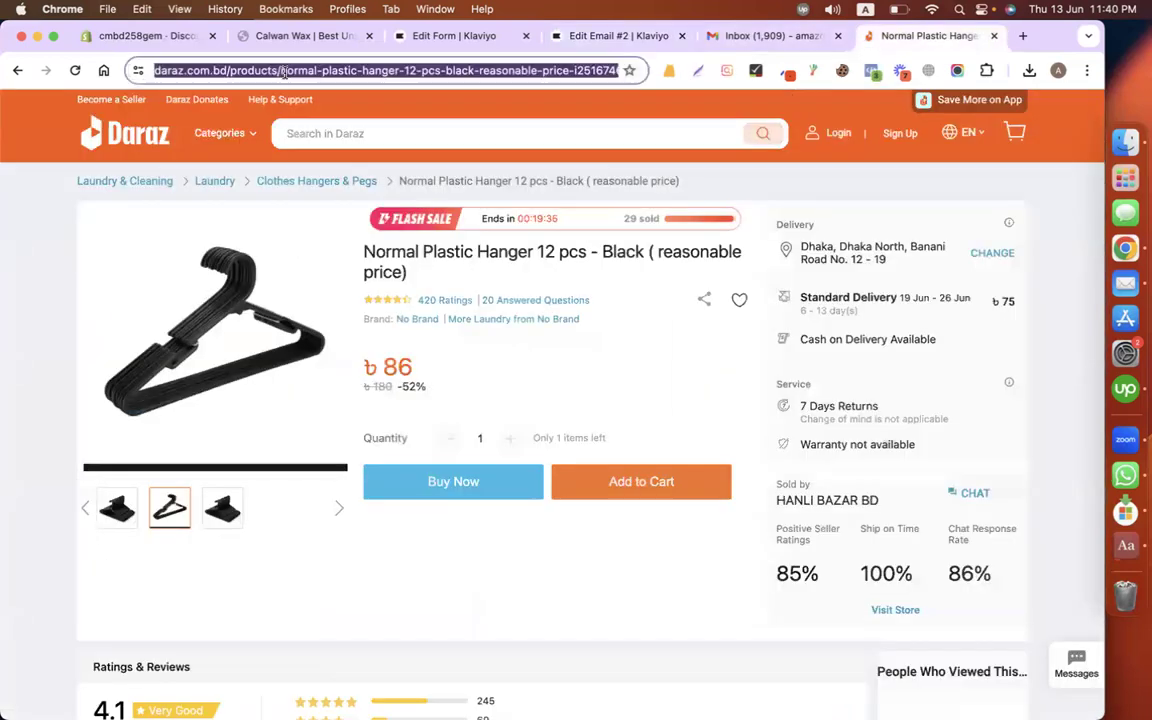
{"action": "left_click", "coordinate": [568, 37]}
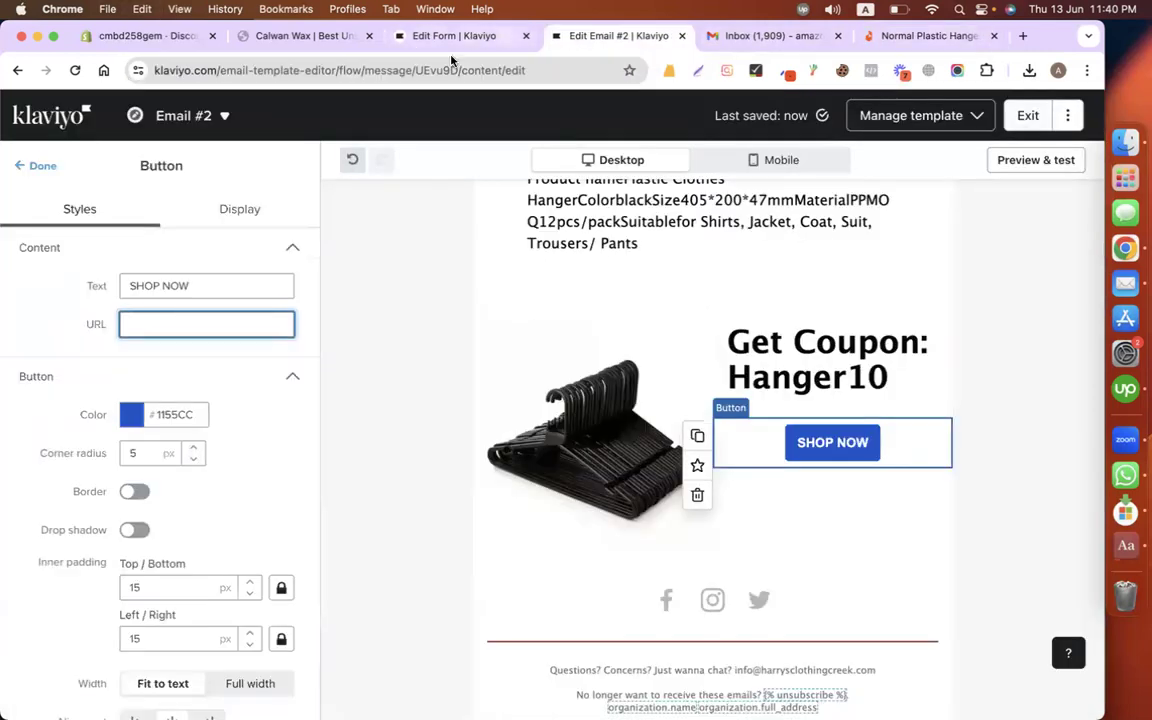
{"action": "key", "text": "super+v"}
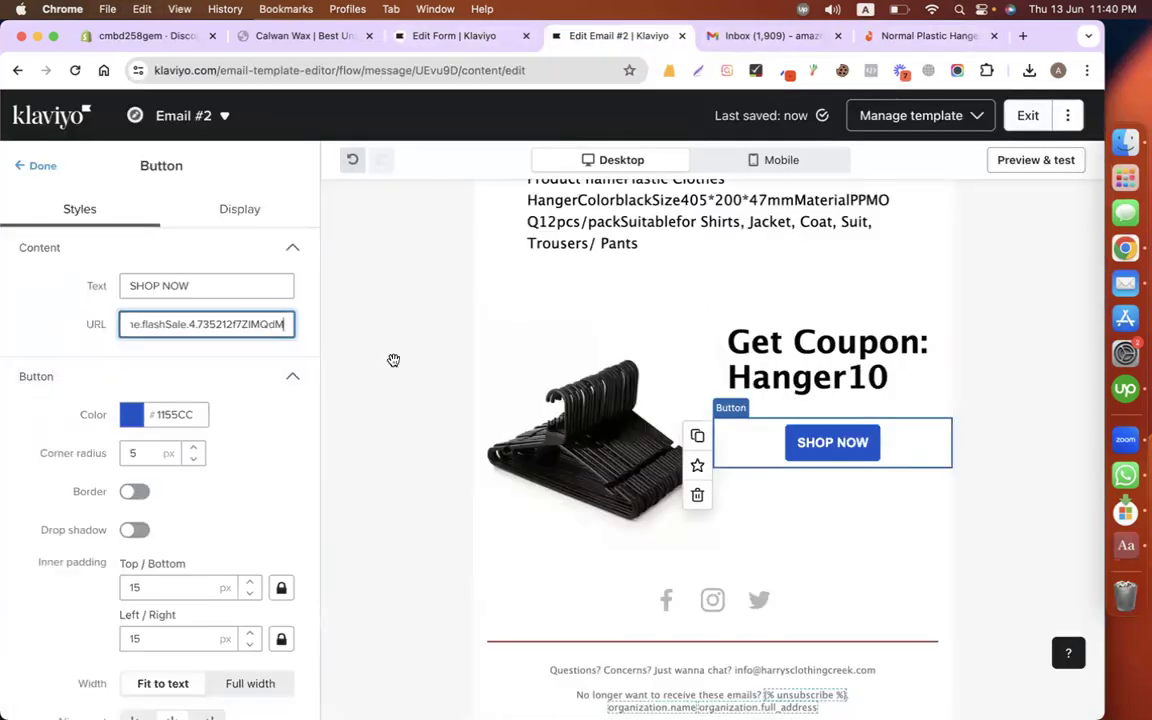
{"action": "left_click", "coordinate": [357, 483]}
Step: Exit the email editor and set Email #2's subject line to "New Product with discount available for you!"
{"action": "scroll", "coordinate": [357, 487], "scroll_direction": "up", "scroll_amount": 3}
{"action": "scroll", "coordinate": [357, 487], "scroll_direction": "up", "scroll_amount": 5}
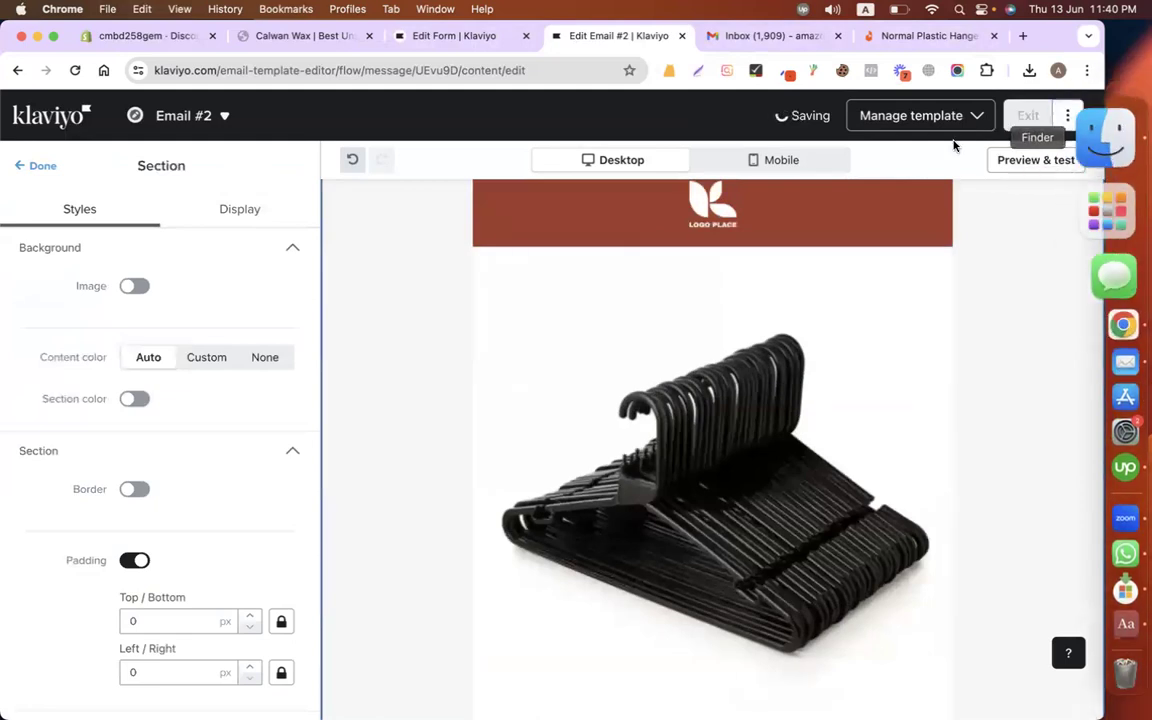
{"action": "left_click", "coordinate": [1028, 115]}
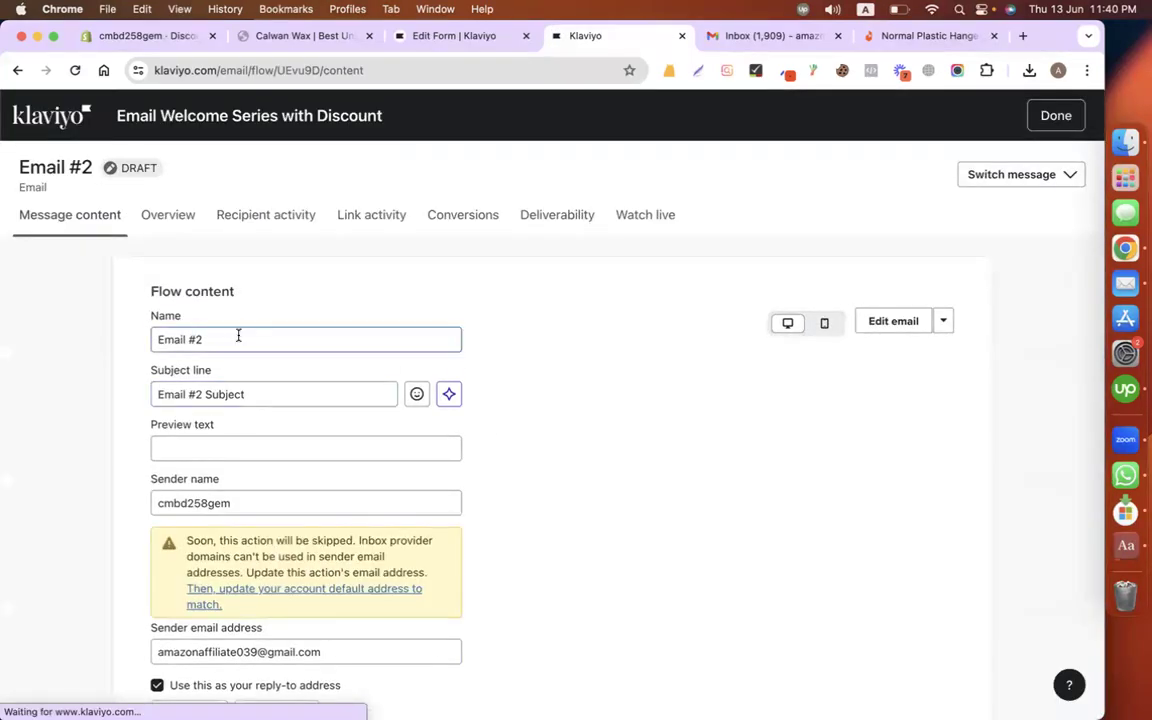
{"action": "left_click", "coordinate": [281, 397]}
{"action": "key", "text": "super+a"}
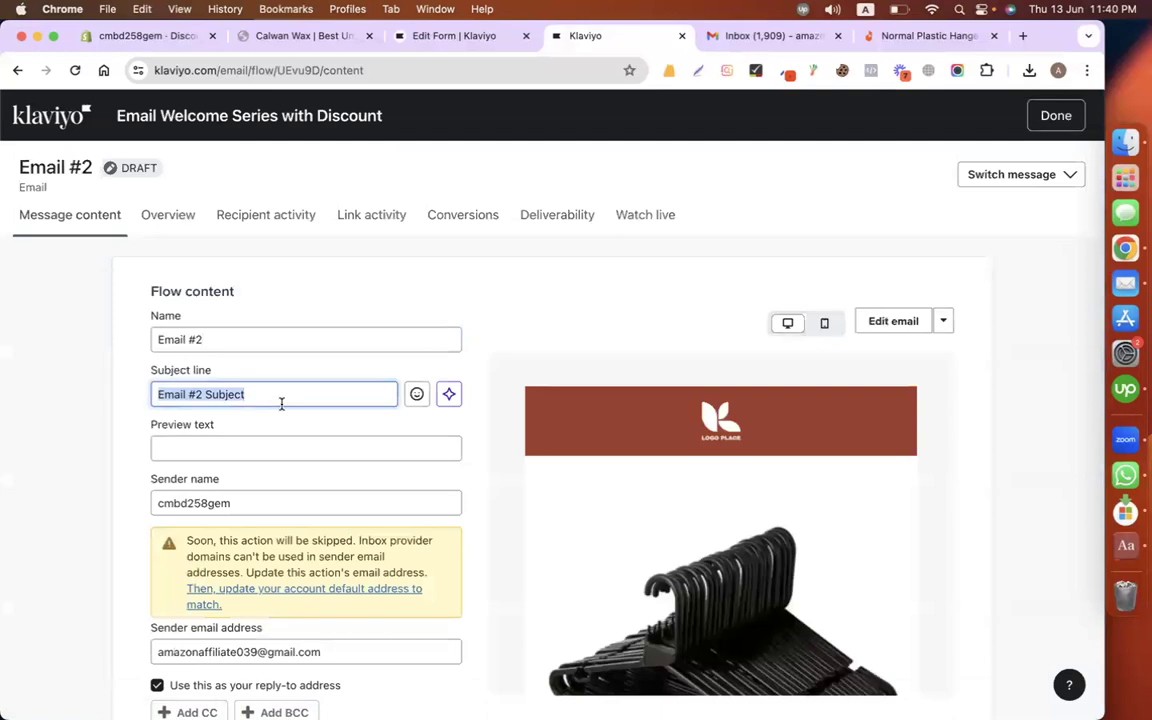
{"action": "type", "text": "N"}
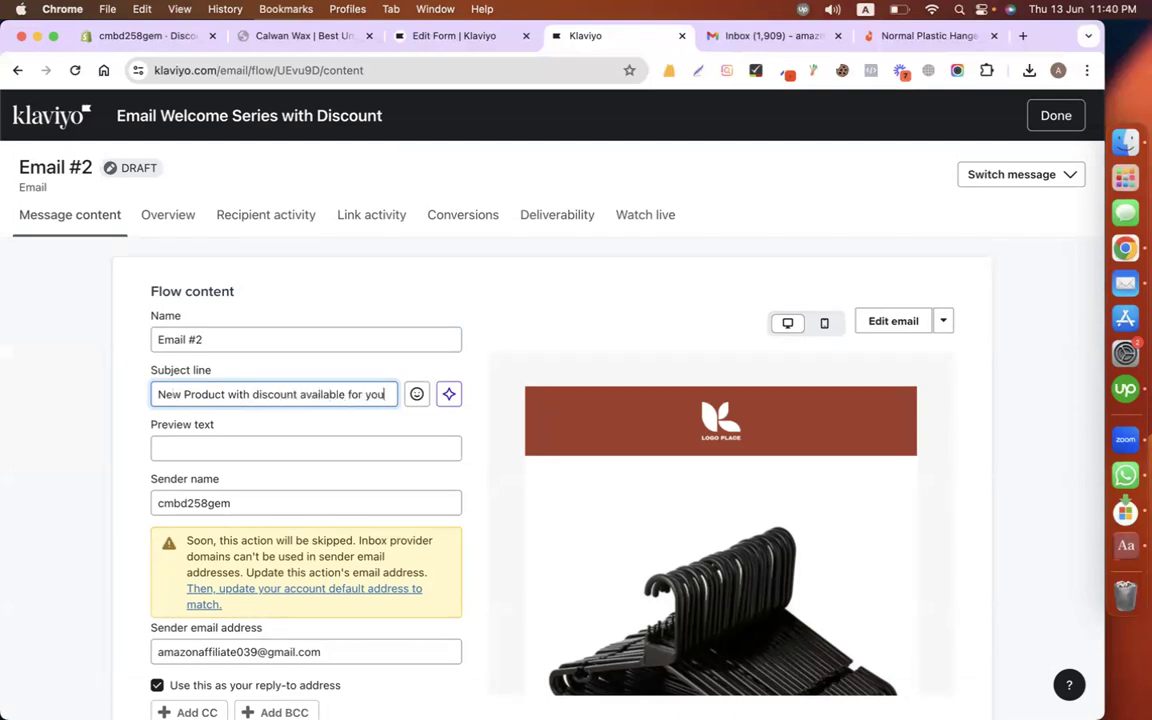
Step: Finish the Email #2 message, return to the welcome series flow, and close the email's details
{"action": "scroll", "coordinate": [455, 519], "scroll_direction": "down", "scroll_amount": 3}
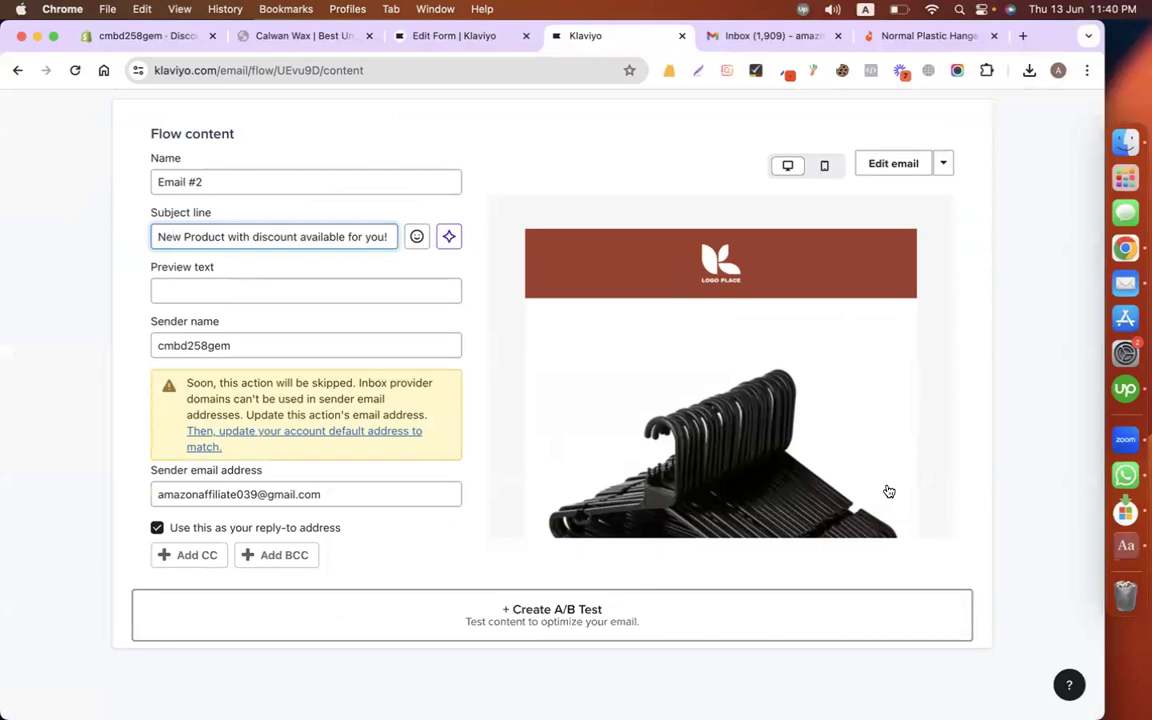
{"action": "scroll", "coordinate": [887, 489], "scroll_direction": "up", "scroll_amount": 3}
{"action": "left_click", "coordinate": [1033, 131]}
{"action": "left_click", "coordinate": [1033, 131]}
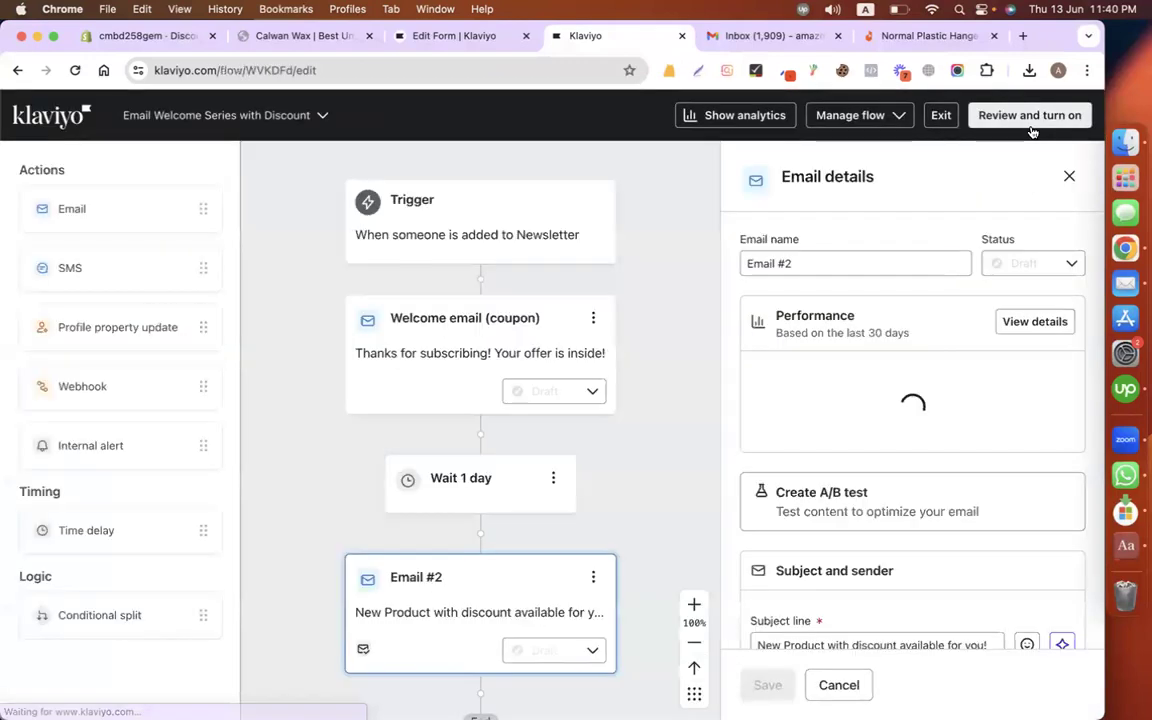
{"action": "scroll", "coordinate": [645, 378], "scroll_direction": "down", "scroll_amount": 5}
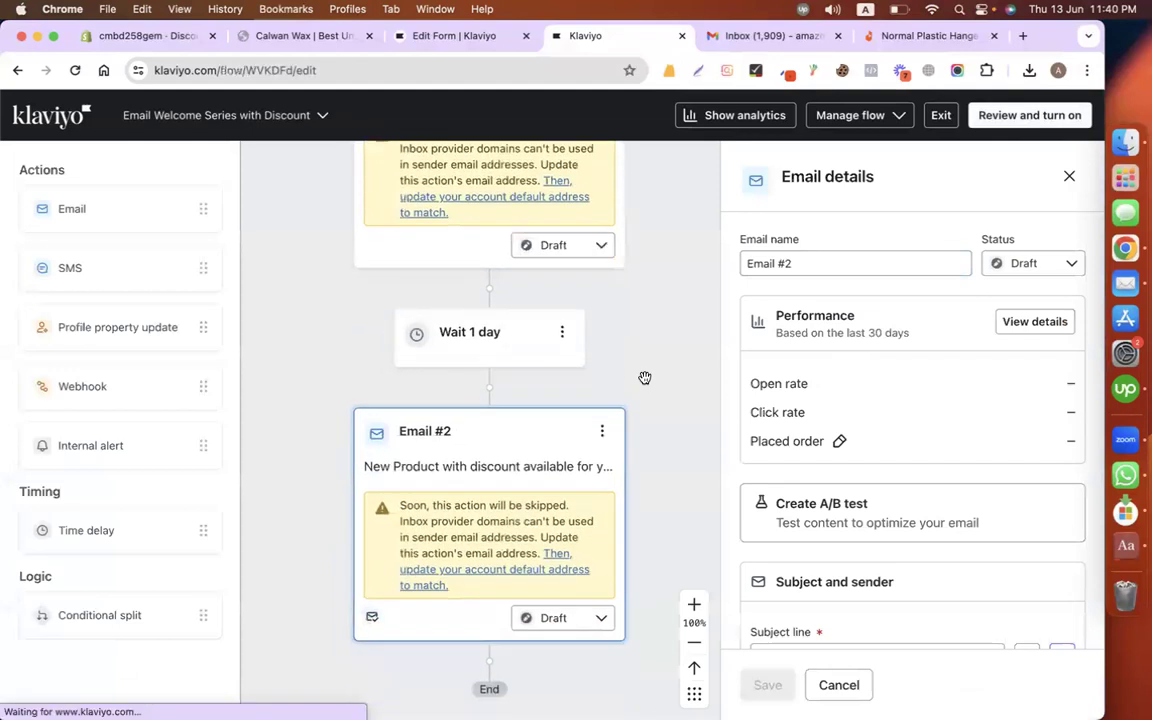
{"action": "scroll", "coordinate": [645, 378], "scroll_direction": "down", "scroll_amount": 2}
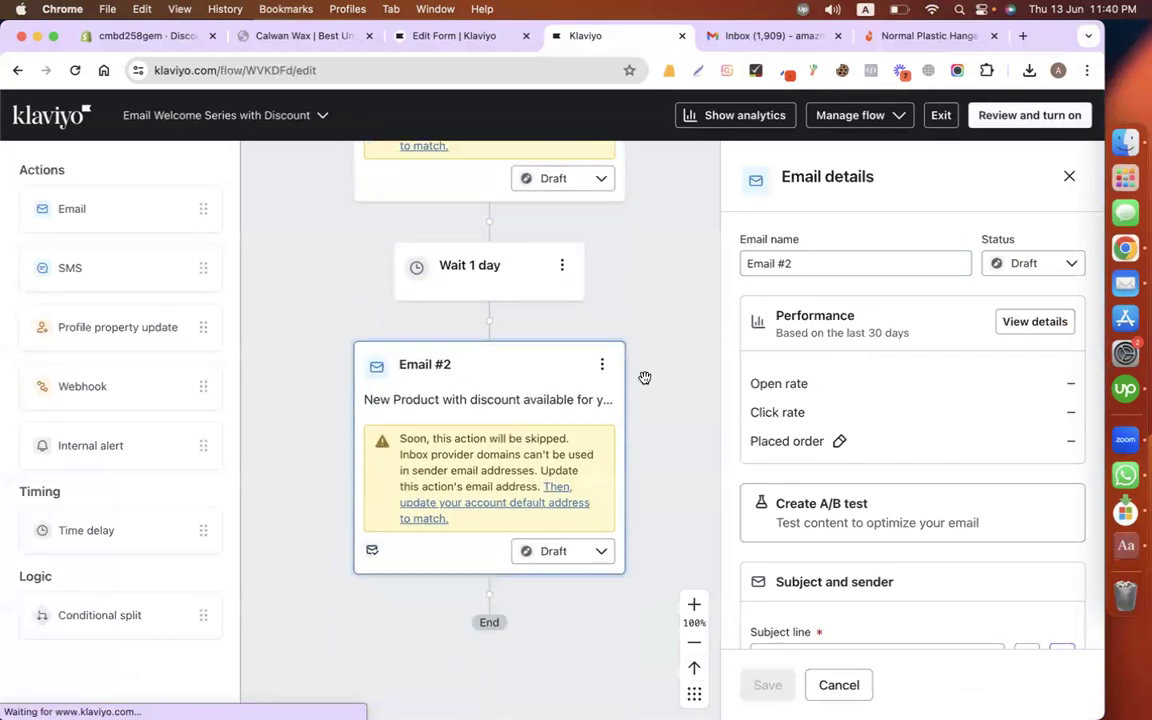
{"action": "left_click", "coordinate": [1068, 176]}
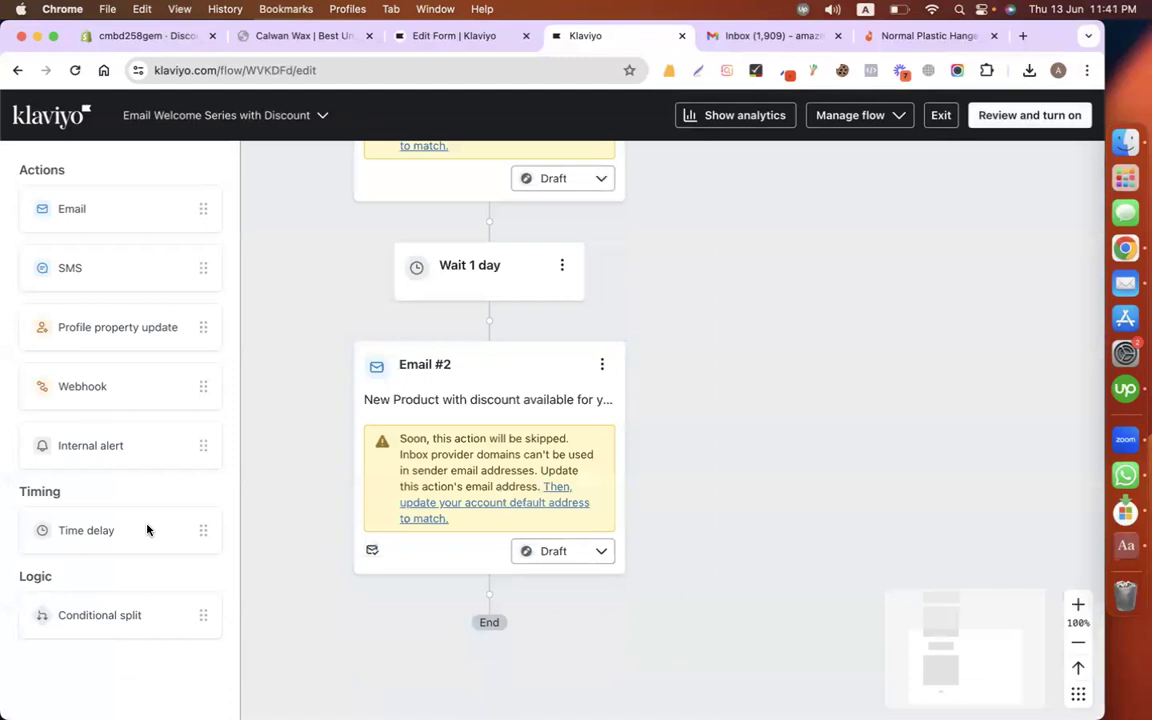
Step: Add a time delay directly after Email #2 in the flow and enter a 5-day wait for it
{"action": "left_click_drag", "start_coordinate": [213, 527], "coordinate": [504, 549]}
{"action": "left_click_drag", "start_coordinate": [185, 545], "coordinate": [566, 547]}
{"action": "left_click_drag", "start_coordinate": [54, 543], "coordinate": [536, 549]}
{"action": "left_click_drag", "start_coordinate": [154, 543], "coordinate": [585, 600]}
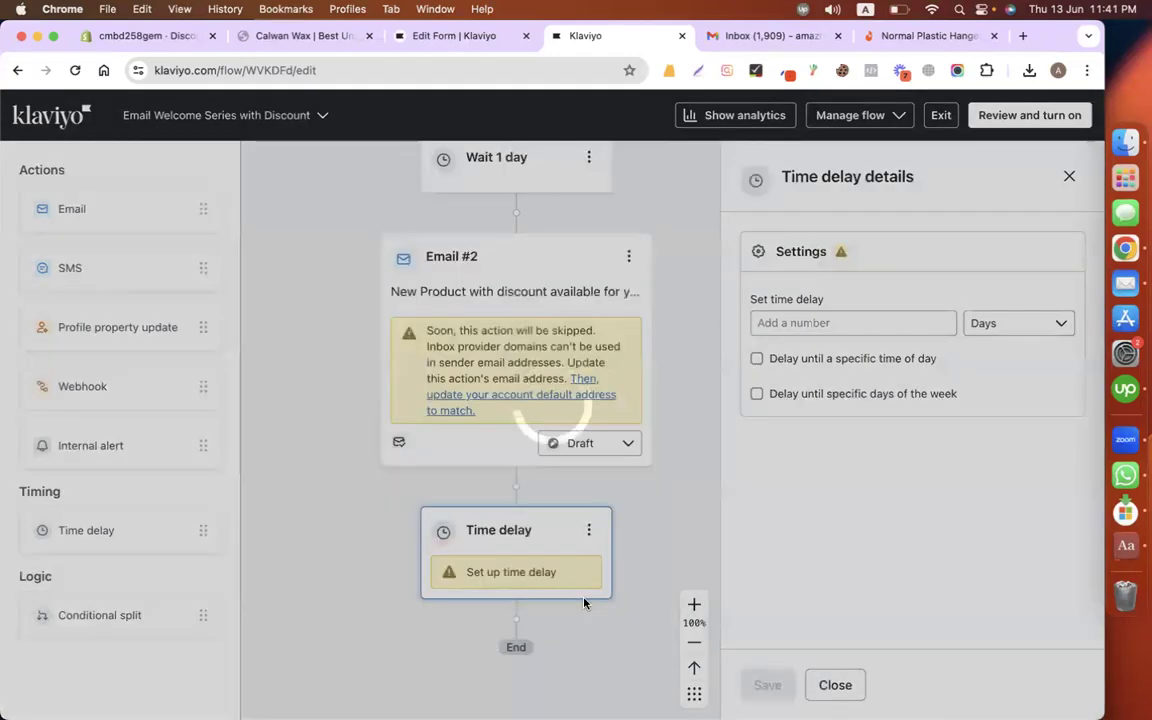
{"action": "left_click", "coordinate": [840, 318]}
{"action": "type", "text": "5"}
{"action": "left_click", "coordinate": [612, 483]}
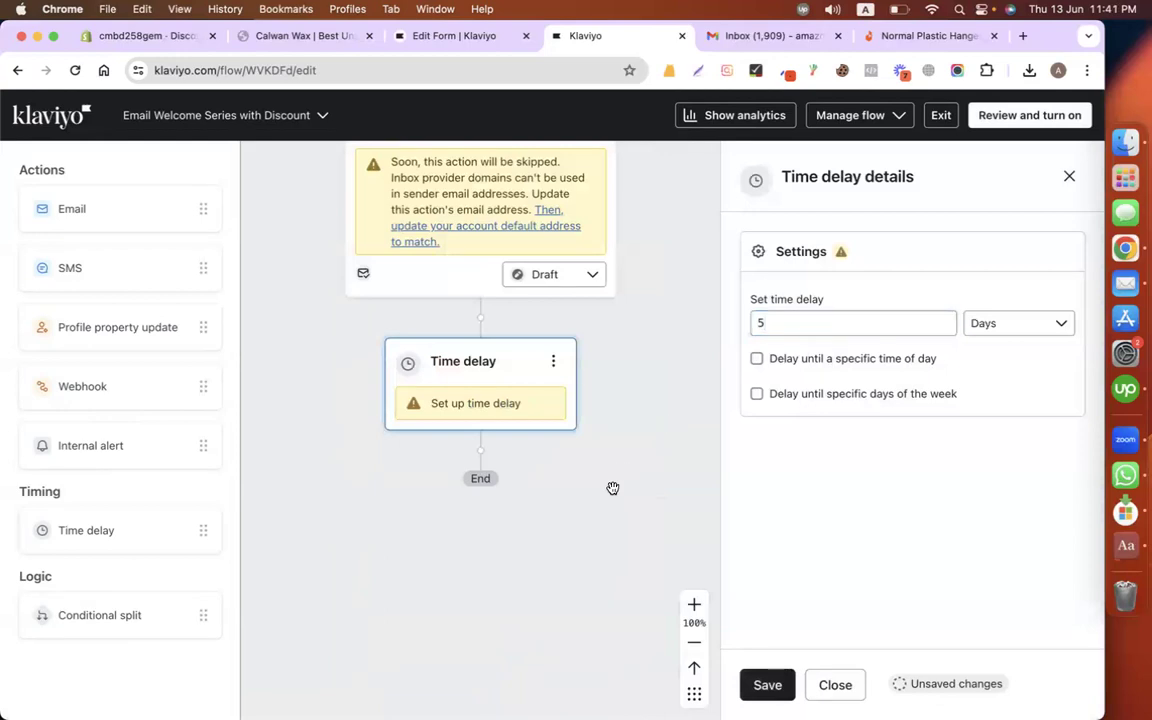
Step: Add an Email #3 action to the flow and move it below the new time delay
{"action": "left_click_drag", "start_coordinate": [124, 207], "coordinate": [600, 475]}
{"action": "left_click_drag", "start_coordinate": [129, 209], "coordinate": [450, 312]}
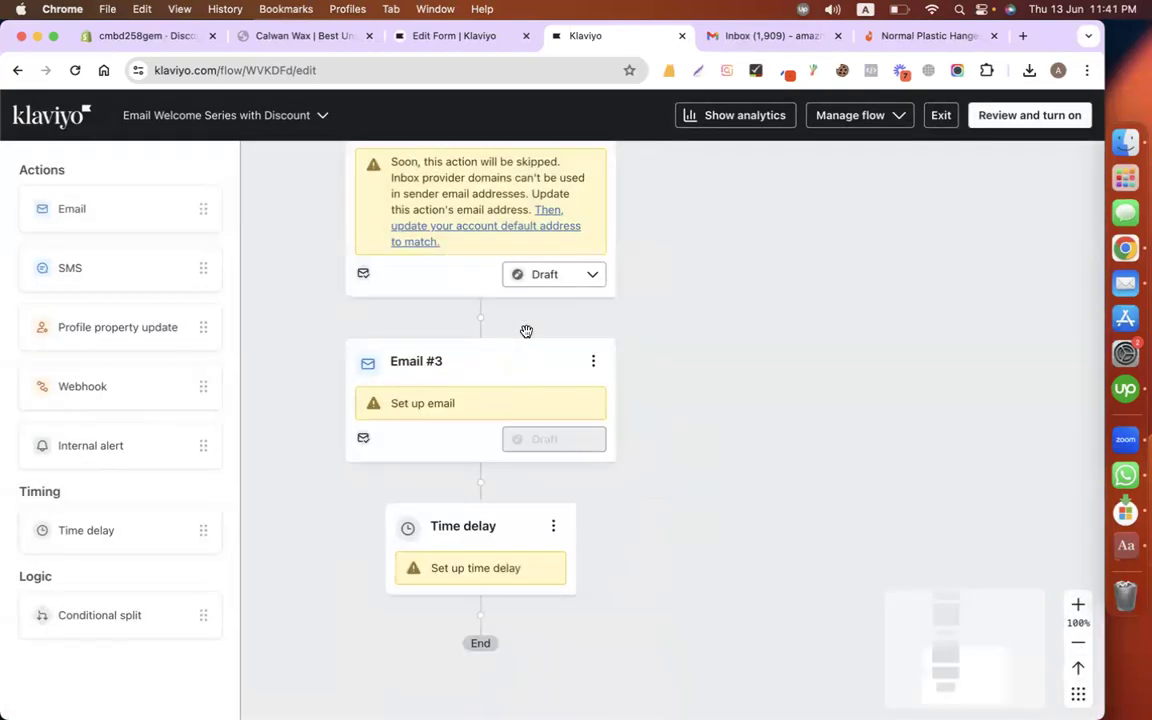
{"action": "left_click_drag", "start_coordinate": [509, 363], "coordinate": [514, 573]}
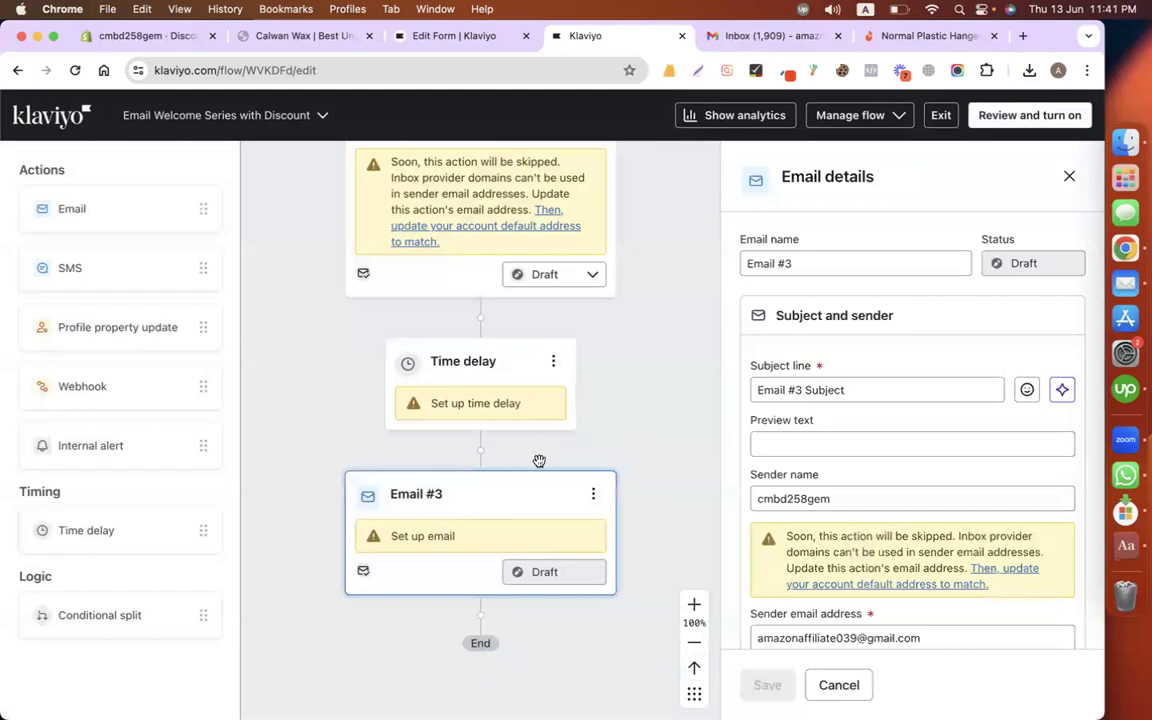
Step: Delete Email #3 and the time delay that follows Email #2 from the flow
{"action": "left_click", "coordinate": [593, 497]}
{"action": "left_click", "coordinate": [630, 591]}
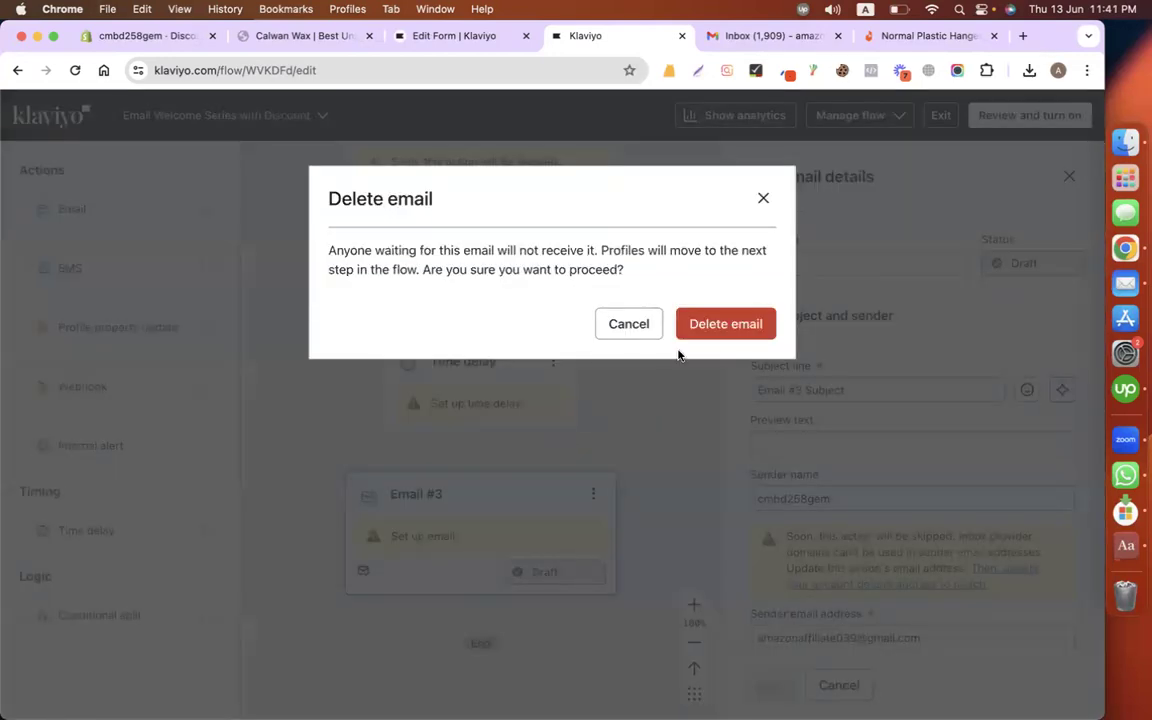
{"action": "left_click", "coordinate": [733, 324]}
{"action": "left_click", "coordinate": [554, 362]}
{"action": "left_click", "coordinate": [590, 427]}
{"action": "left_click", "coordinate": [731, 330]}
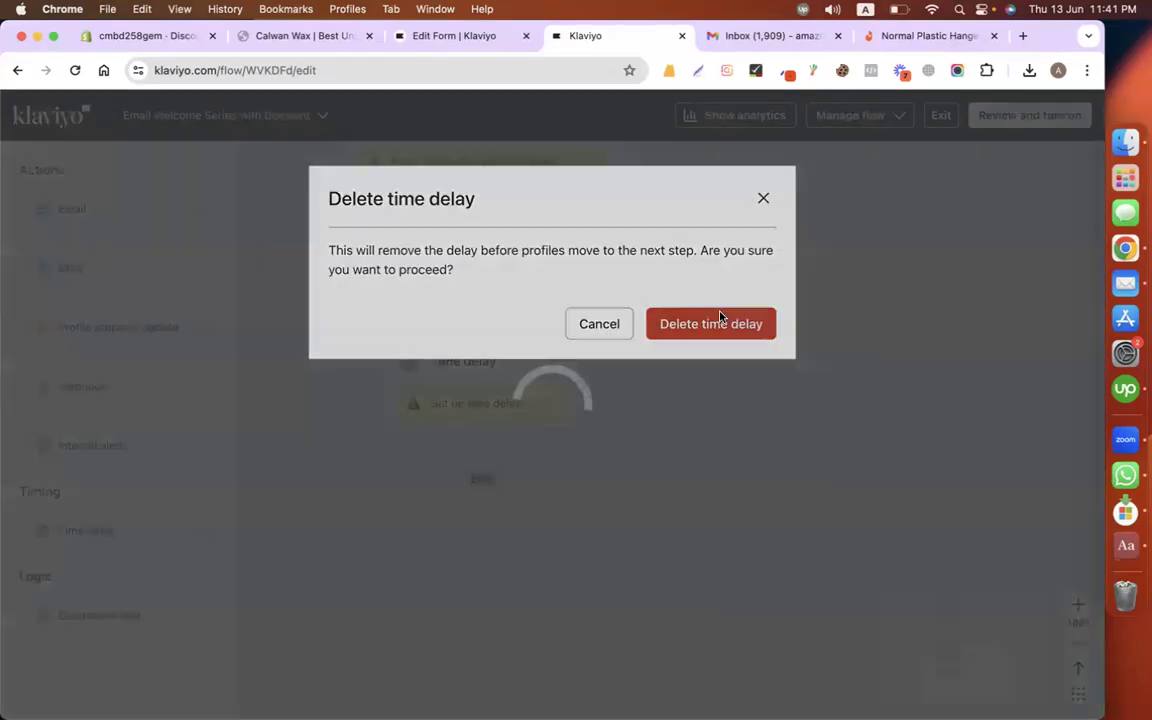
{"action": "scroll", "coordinate": [613, 449], "scroll_direction": "up", "scroll_amount": 5}
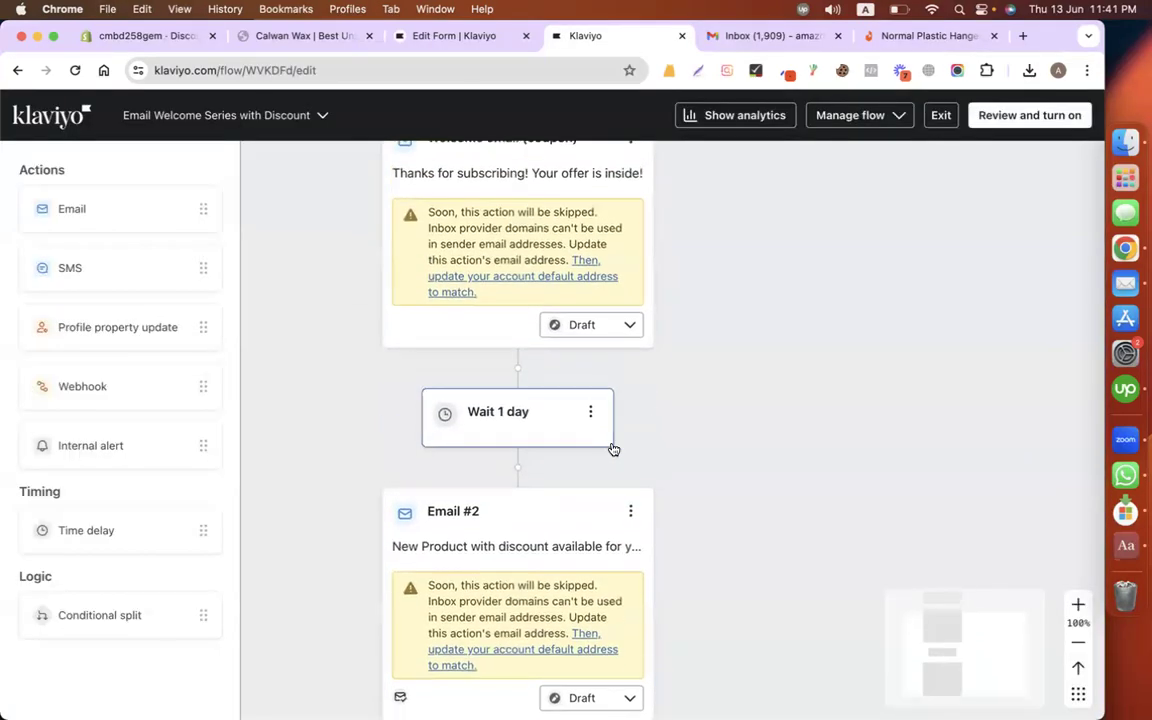
Step: Review the welcome series flow and turn it on with its actions' status set to Live
{"action": "left_click", "coordinate": [943, 117]}
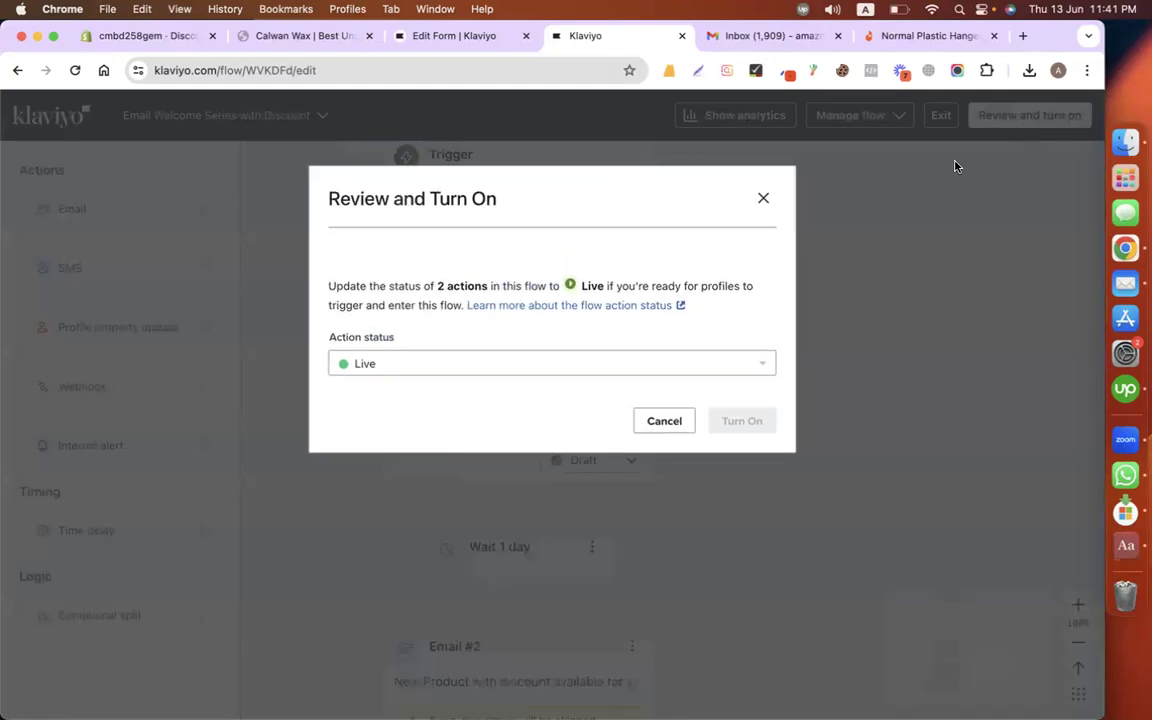
{"action": "left_click", "coordinate": [599, 386]}
{"action": "left_click", "coordinate": [599, 387]}
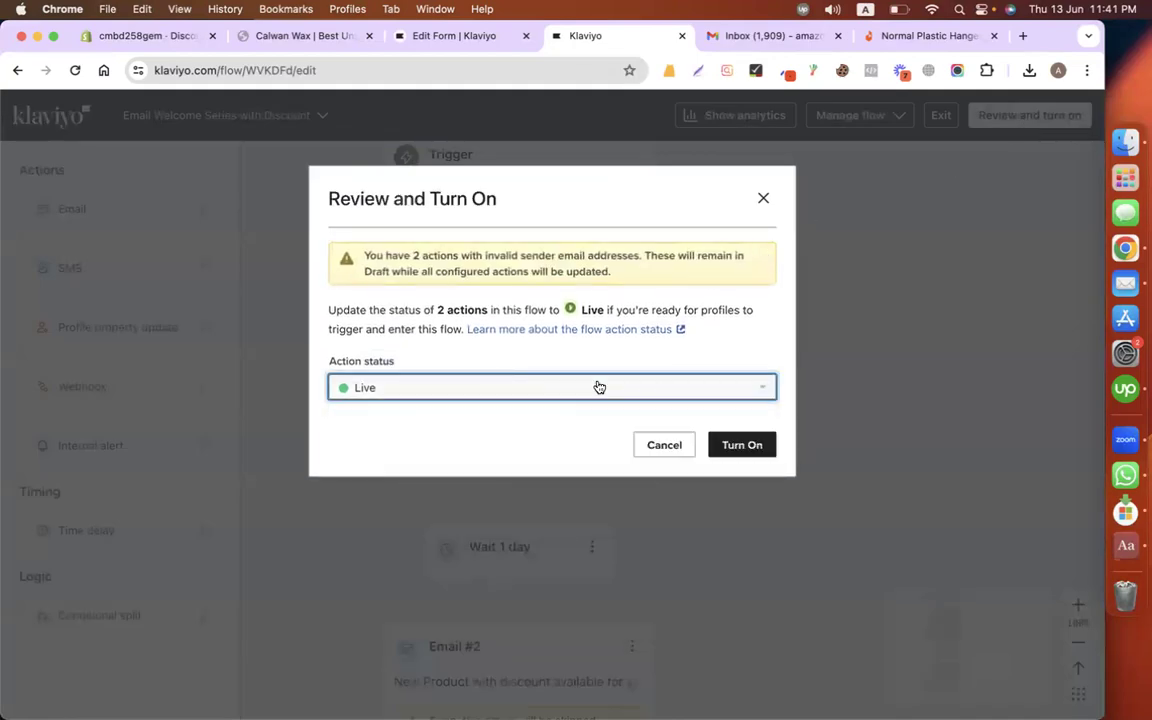
{"action": "left_click", "coordinate": [750, 443]}
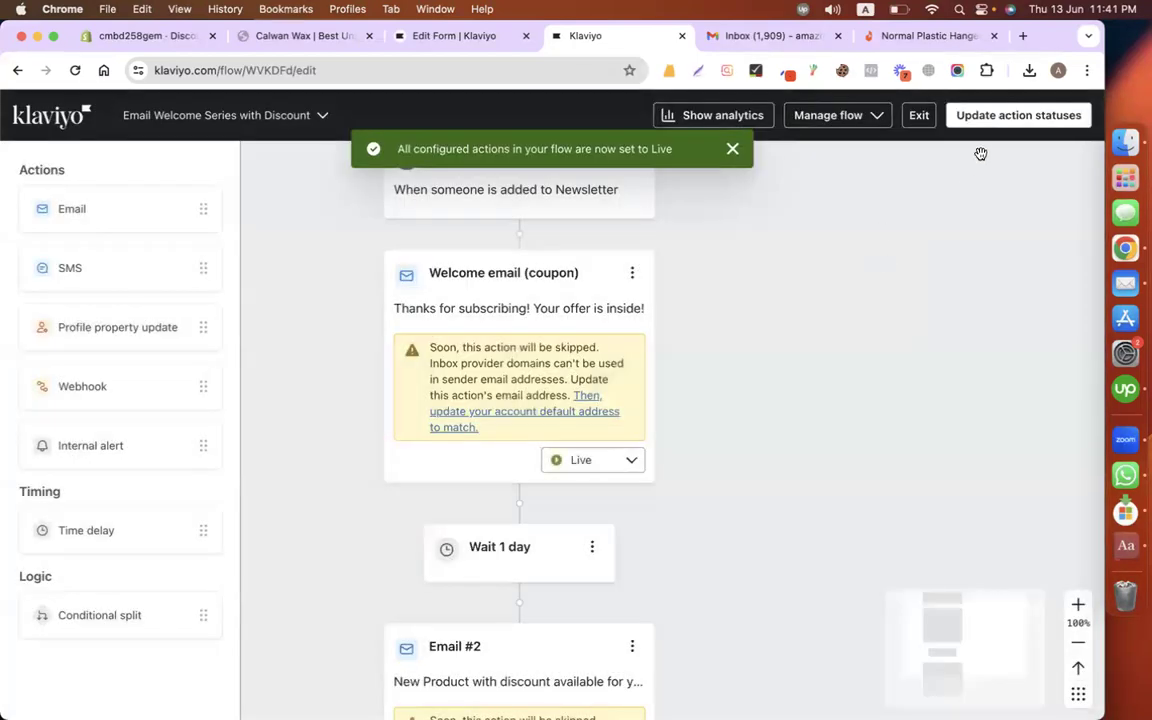
Step: Update the status of all actions in the flow to Live and exit the flow editor
{"action": "left_click", "coordinate": [990, 118]}
{"action": "left_click", "coordinate": [499, 412]}
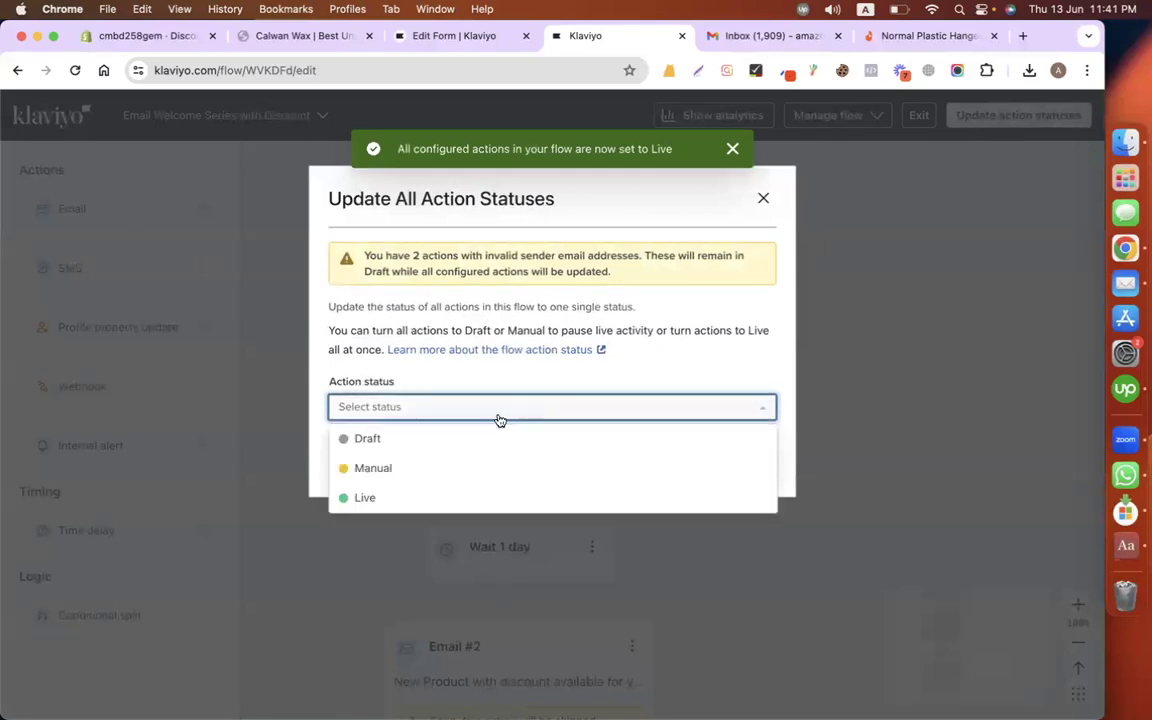
{"action": "left_click", "coordinate": [362, 497]}
{"action": "left_click", "coordinate": [719, 466]}
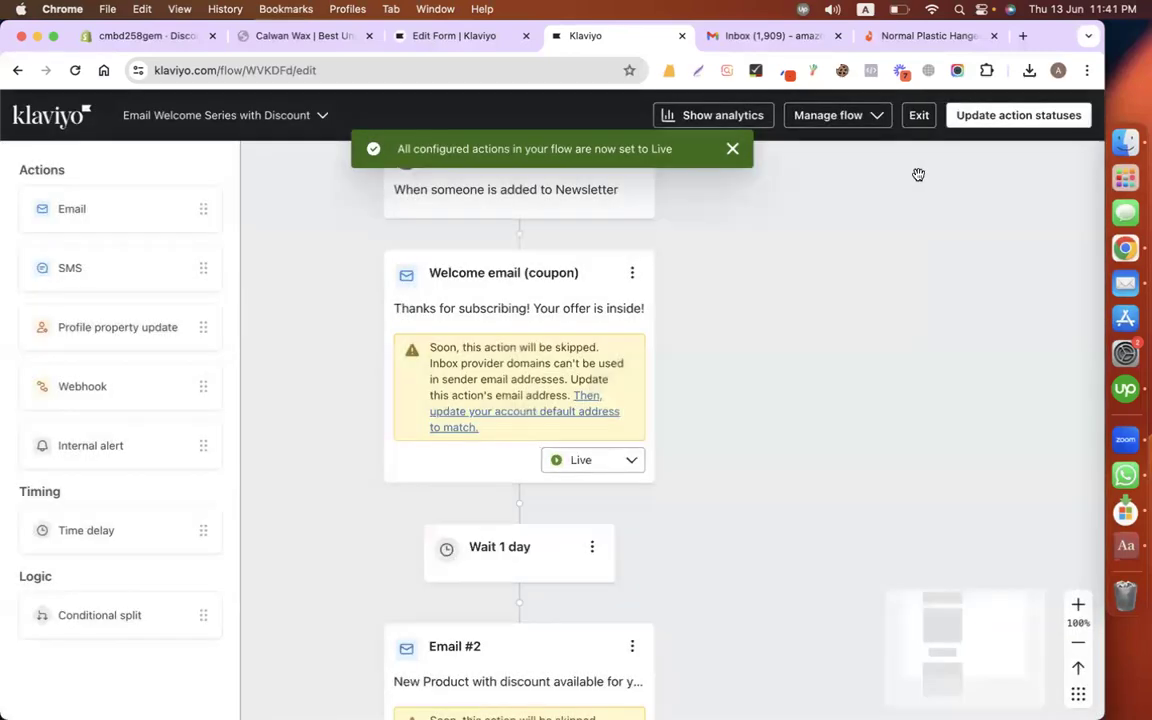
{"action": "left_click", "coordinate": [918, 114]}
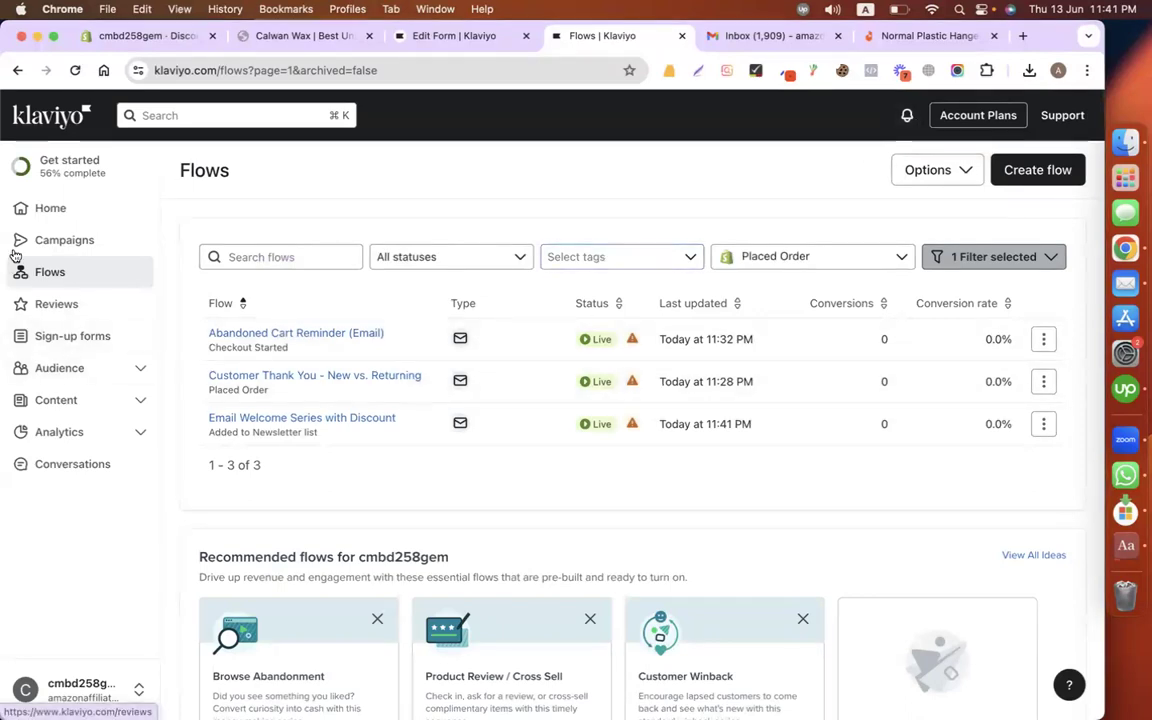
Step: Create an email campaign named "New course launched !" dated Jun 13, 2024, and continue to its recipients
{"action": "left_click", "coordinate": [56, 280]}
{"action": "left_click", "coordinate": [94, 249]}
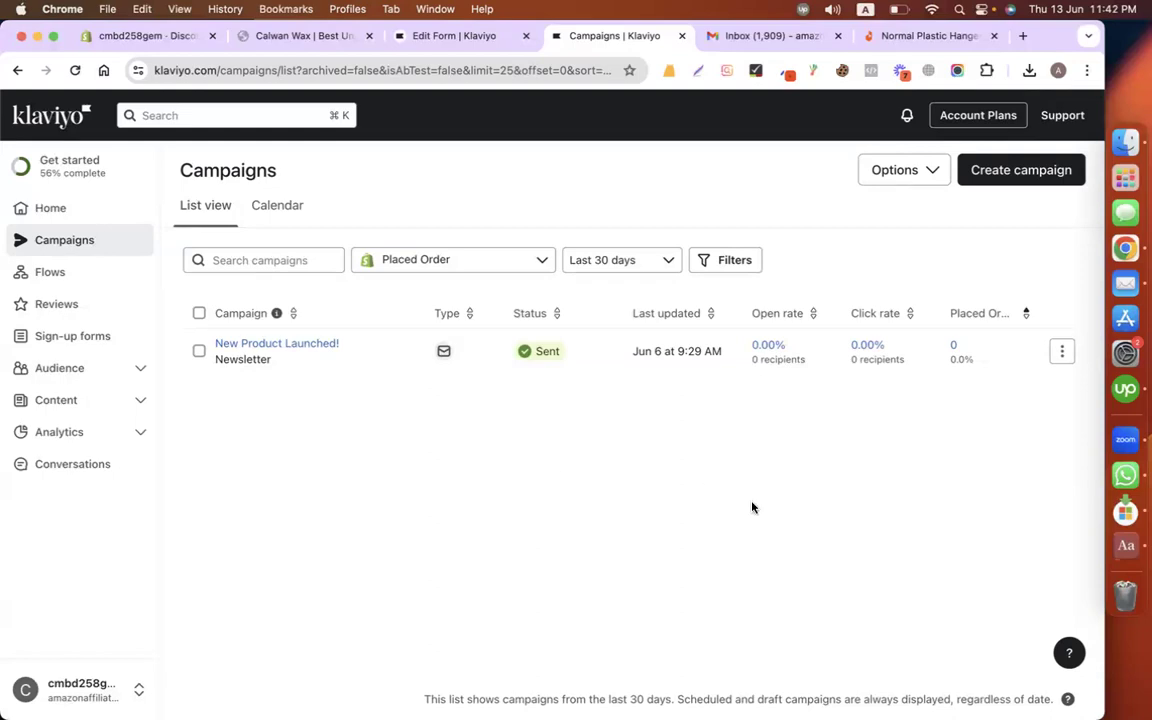
{"action": "left_click", "coordinate": [998, 170]}
{"action": "triple_click", "coordinate": [805, 216]}
{"action": "type", "text": "New course launched !"}
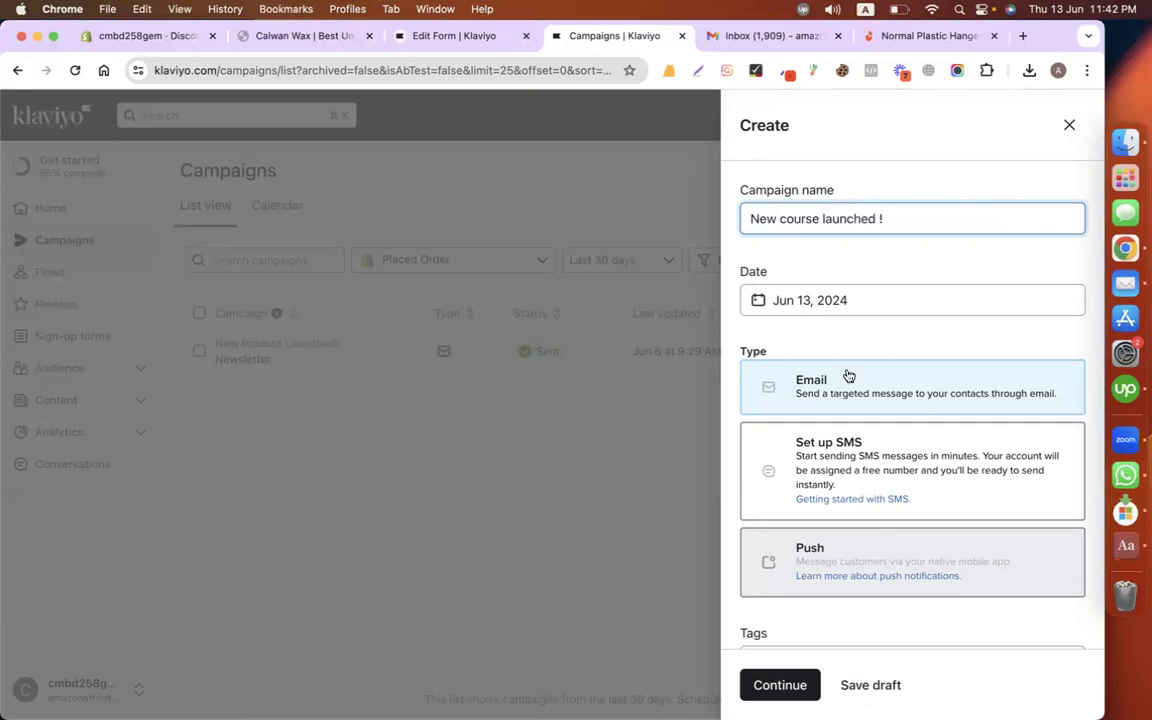
{"action": "scroll", "coordinate": [848, 376], "scroll_direction": "down", "scroll_amount": 2}
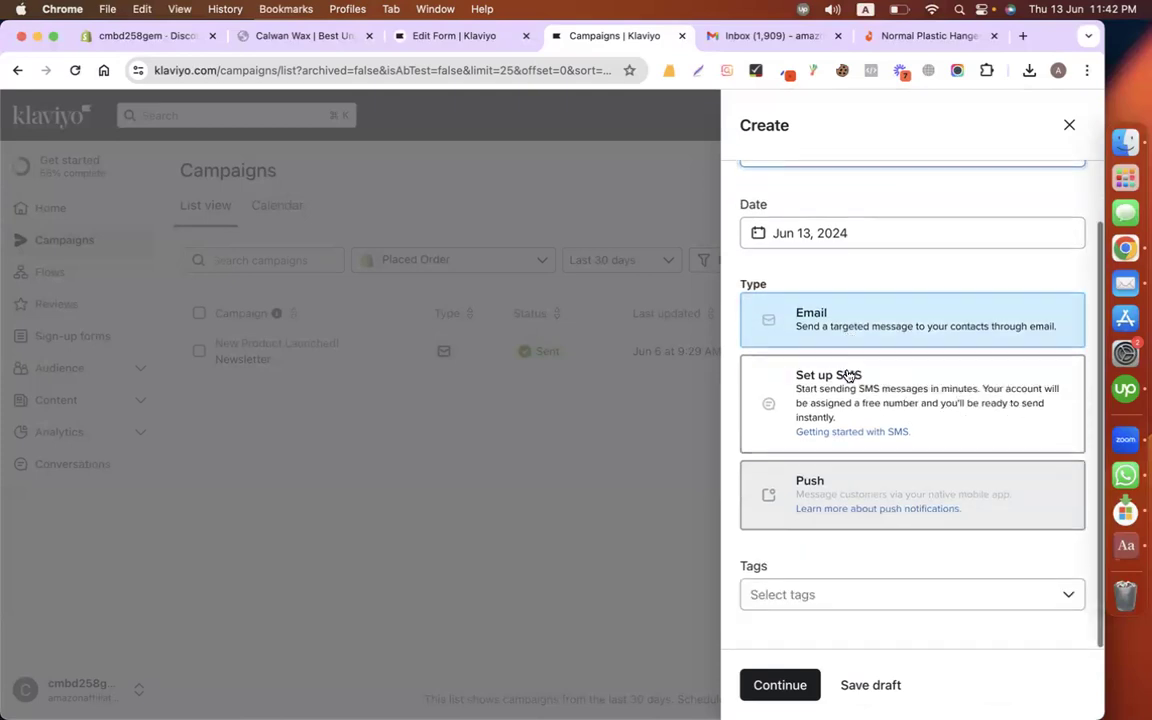
{"action": "left_click", "coordinate": [780, 685]}
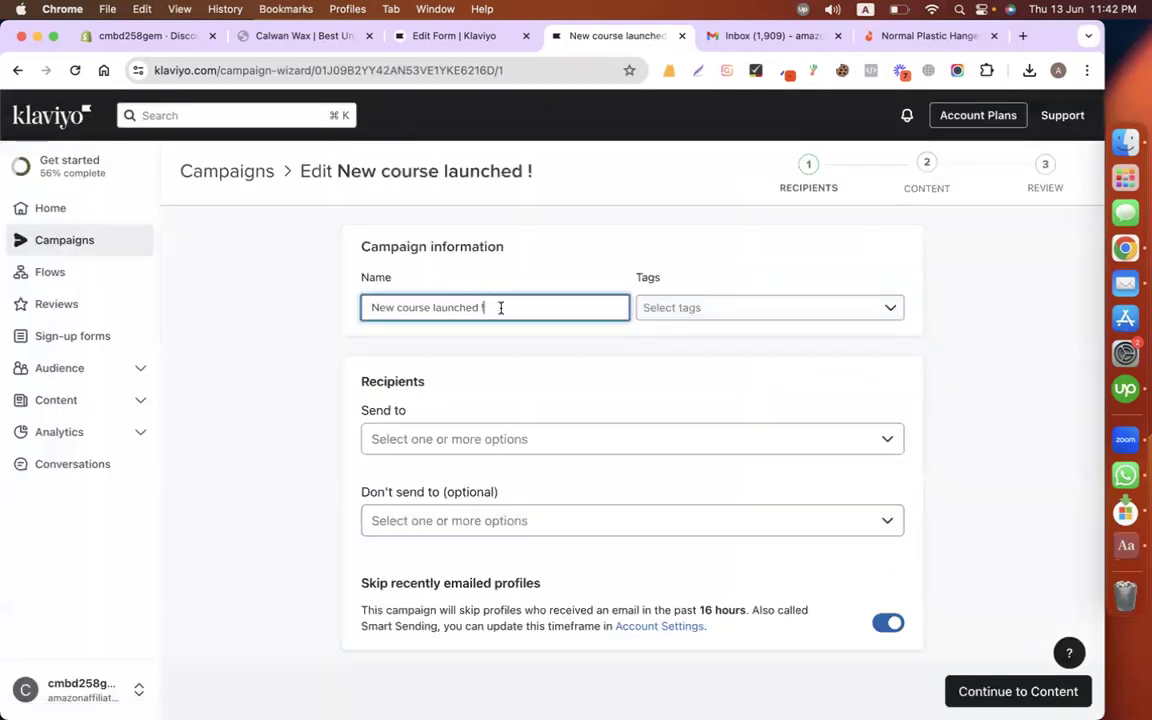
Step: Set the Newsletter list as the campaign's recipients, leaving tags and exclusions empty
{"action": "left_click", "coordinate": [728, 310]}
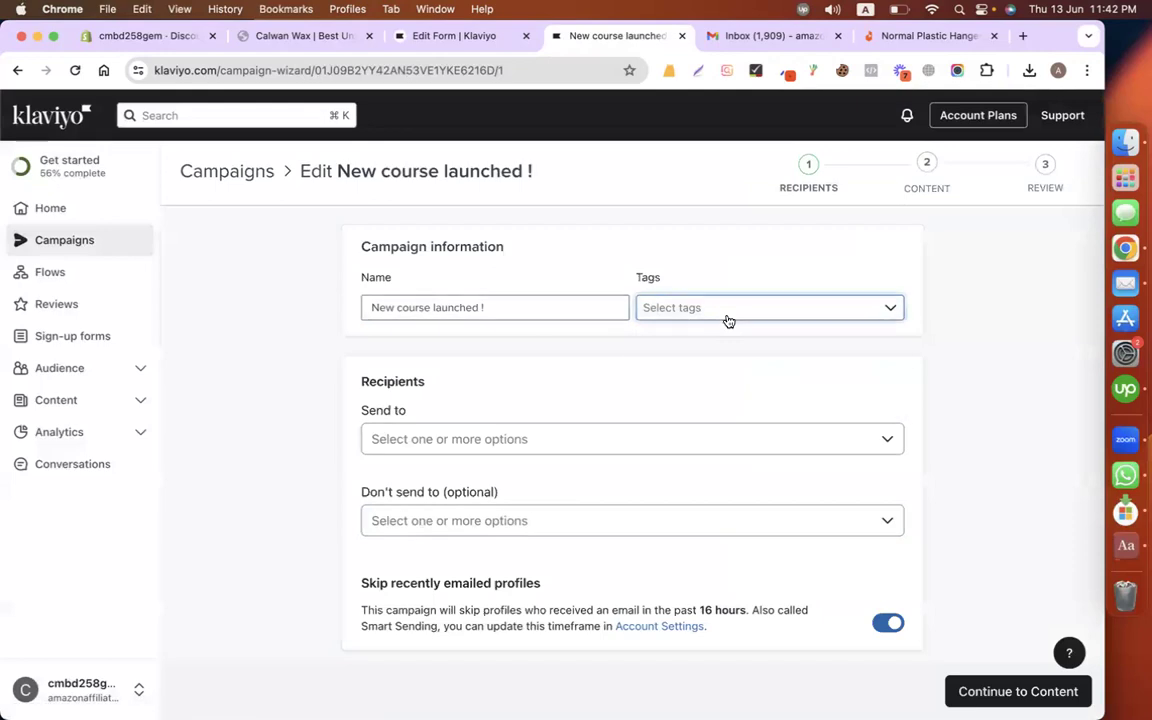
{"action": "left_click", "coordinate": [942, 344]}
{"action": "scroll", "coordinate": [694, 393], "scroll_direction": "down", "scroll_amount": 3}
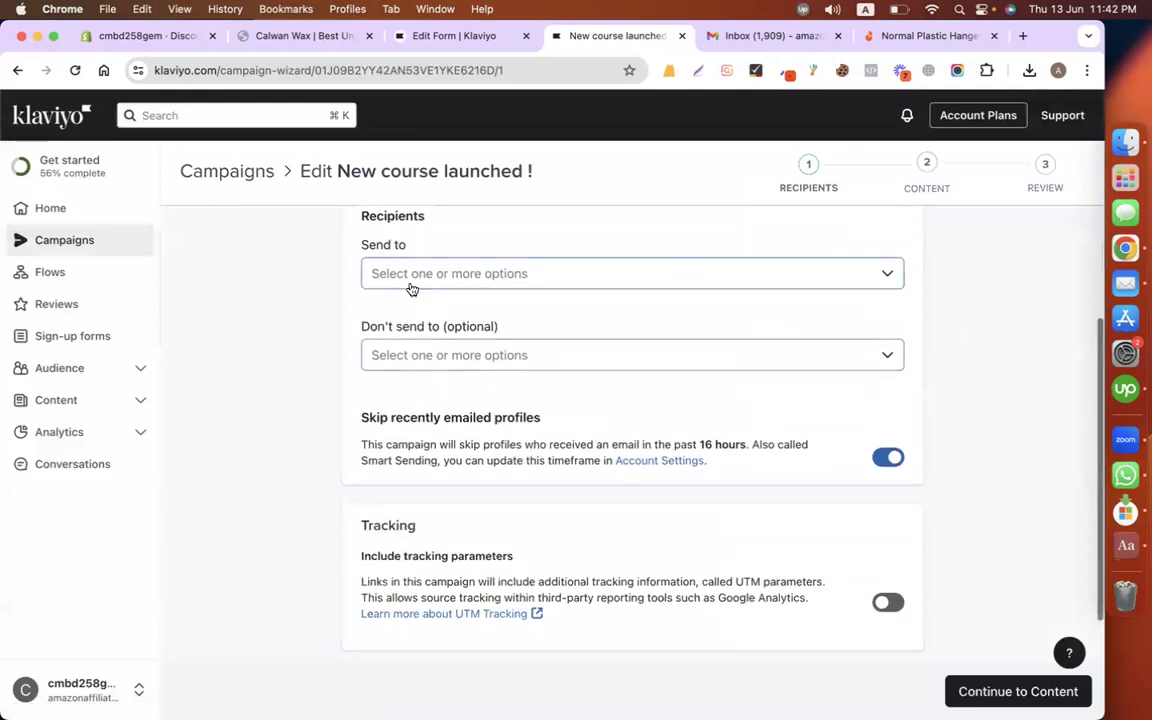
{"action": "left_click", "coordinate": [409, 285]}
{"action": "left_click", "coordinate": [382, 421]}
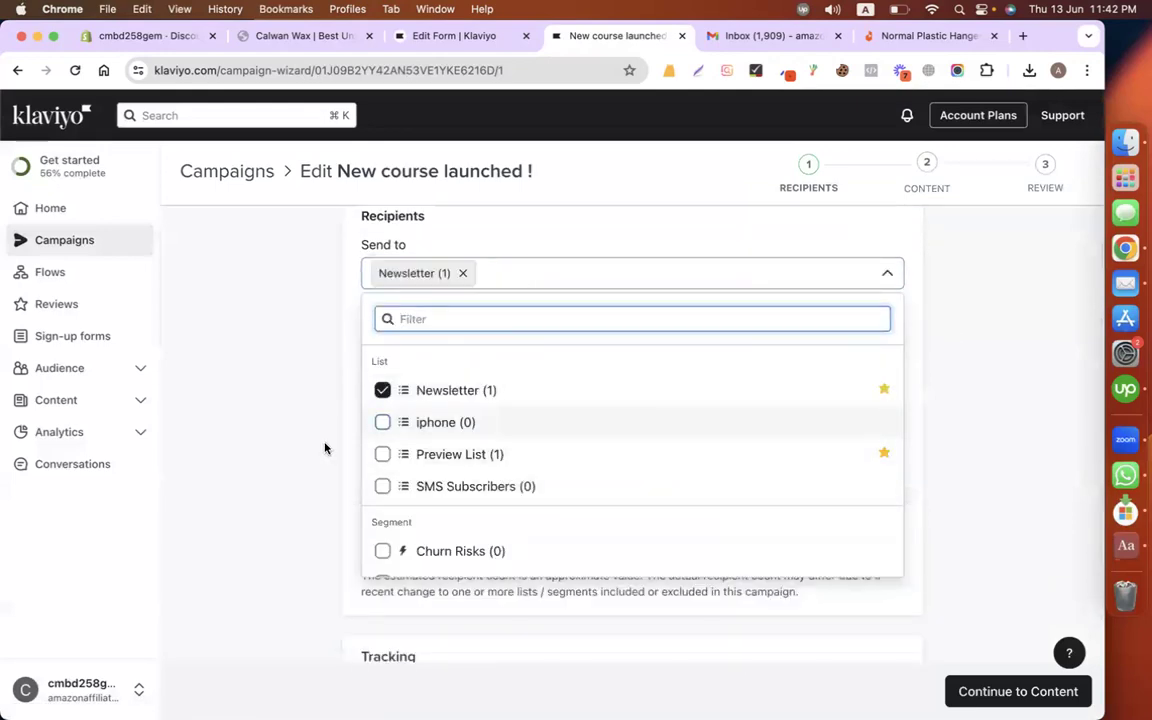
{"action": "left_click", "coordinate": [325, 448]}
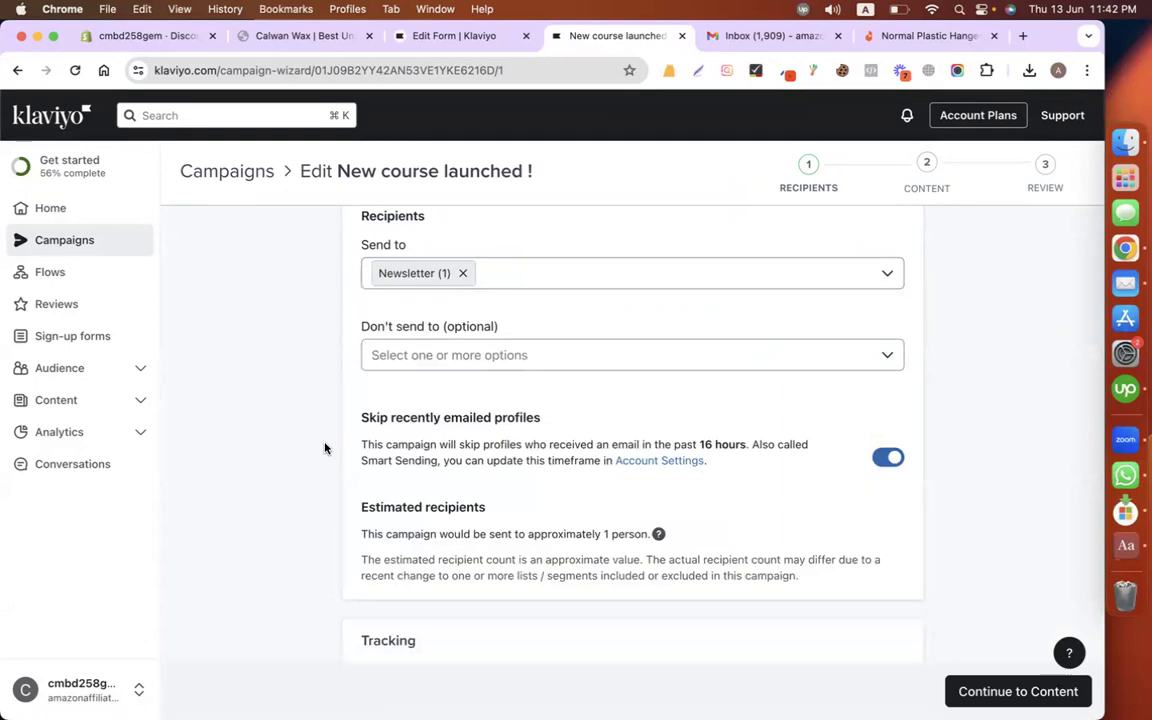
{"action": "scroll", "coordinate": [324, 448], "scroll_direction": "up", "scroll_amount": 3}
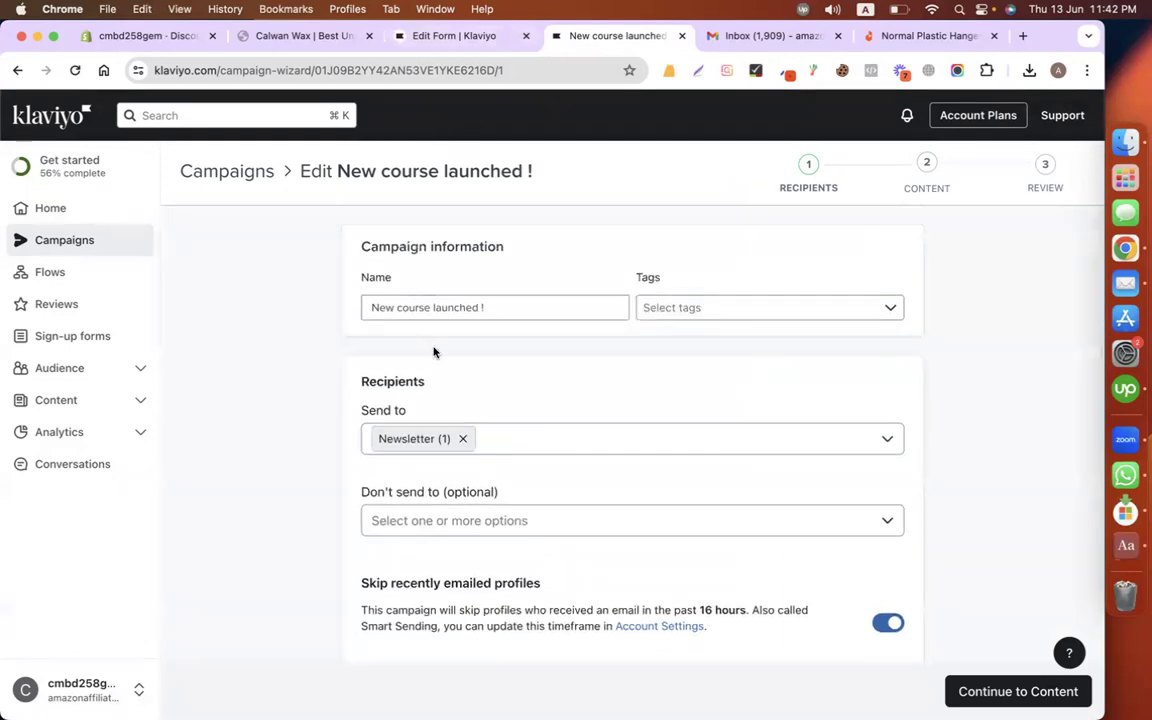
Step: Open the "170 list" spreadsheet from Google Drive and examine the email addresses in column A
{"action": "key", "text": "ctrl+Left"}
{"action": "key", "text": "ctrl+Right"}
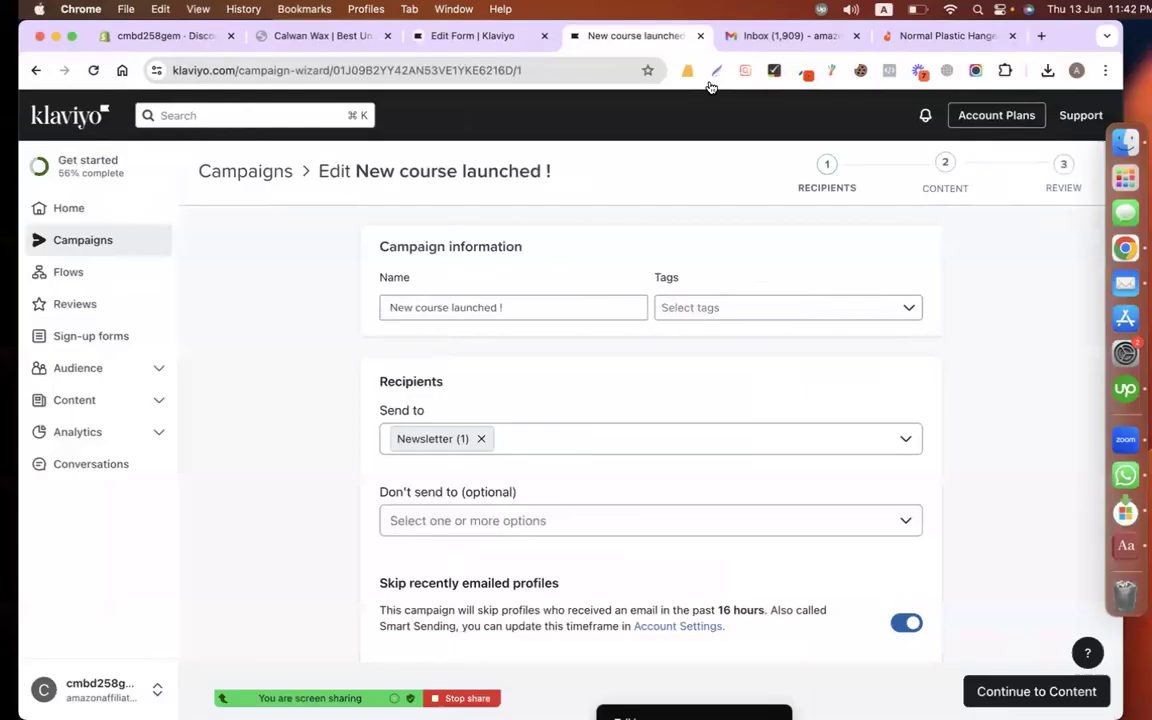
{"action": "left_click", "coordinate": [1022, 36]}
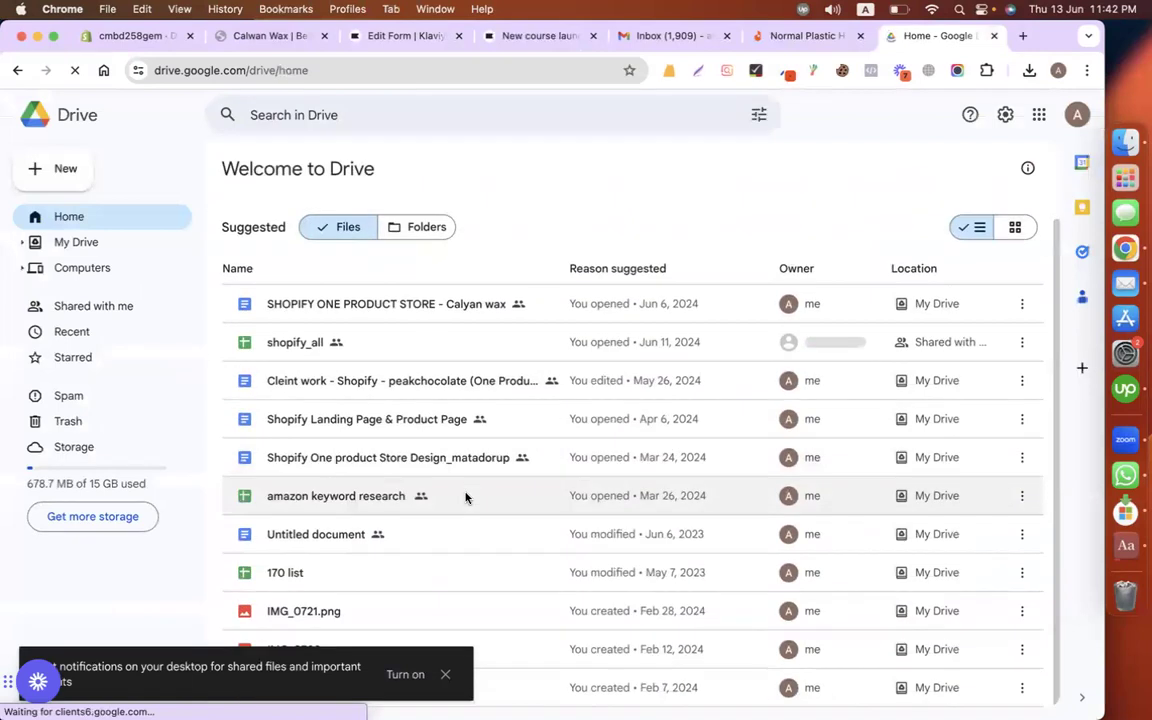
{"action": "double_click", "coordinate": [358, 570]}
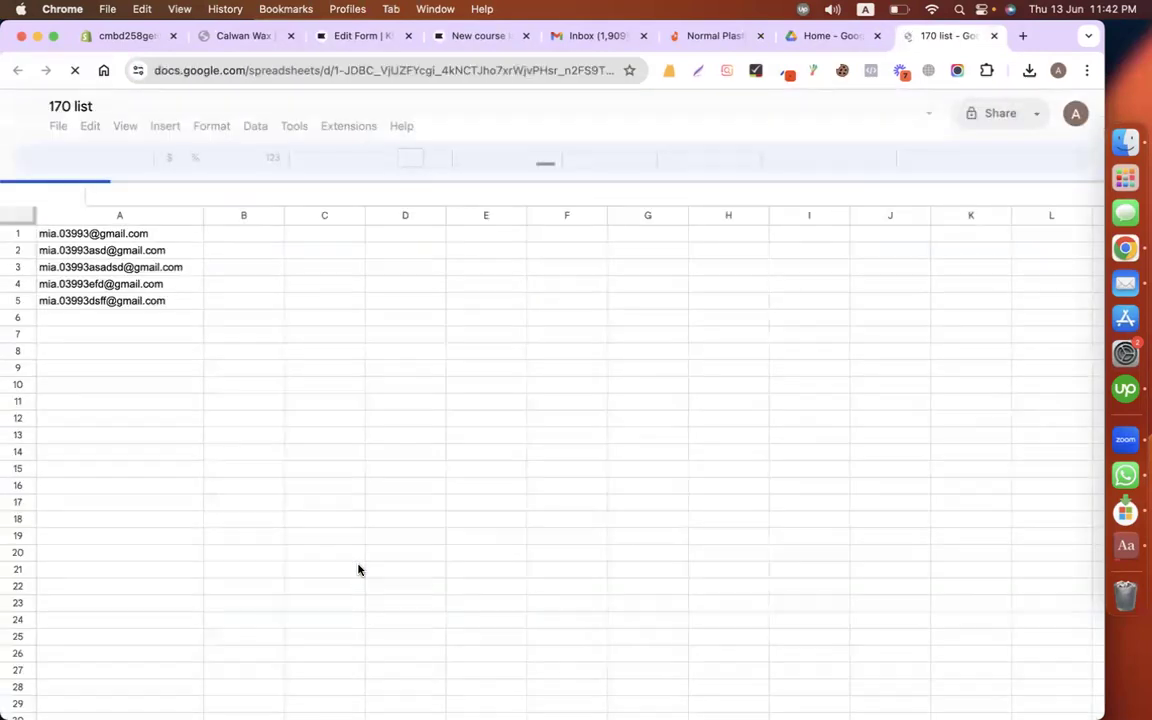
{"action": "left_click", "coordinate": [405, 414]}
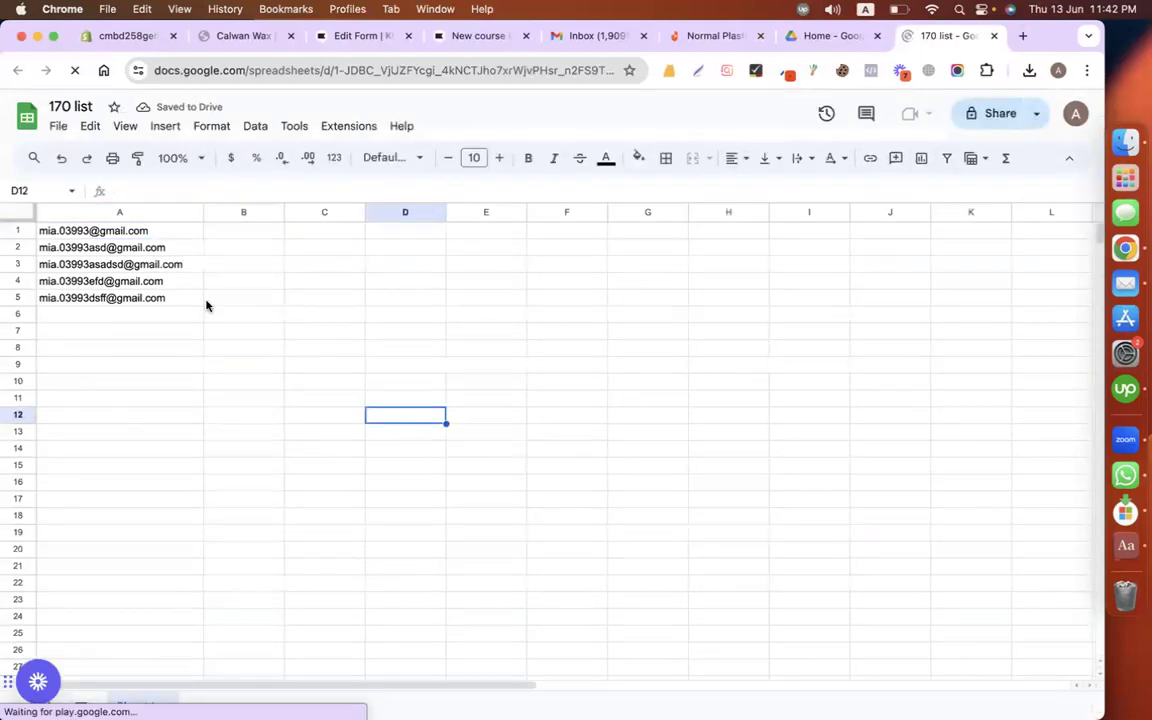
{"action": "left_click_drag", "start_coordinate": [118, 247], "coordinate": [140, 397]}
{"action": "left_click", "coordinate": [355, 330]}
{"action": "left_click", "coordinate": [278, 315]}
{"action": "left_click", "coordinate": [372, 381]}
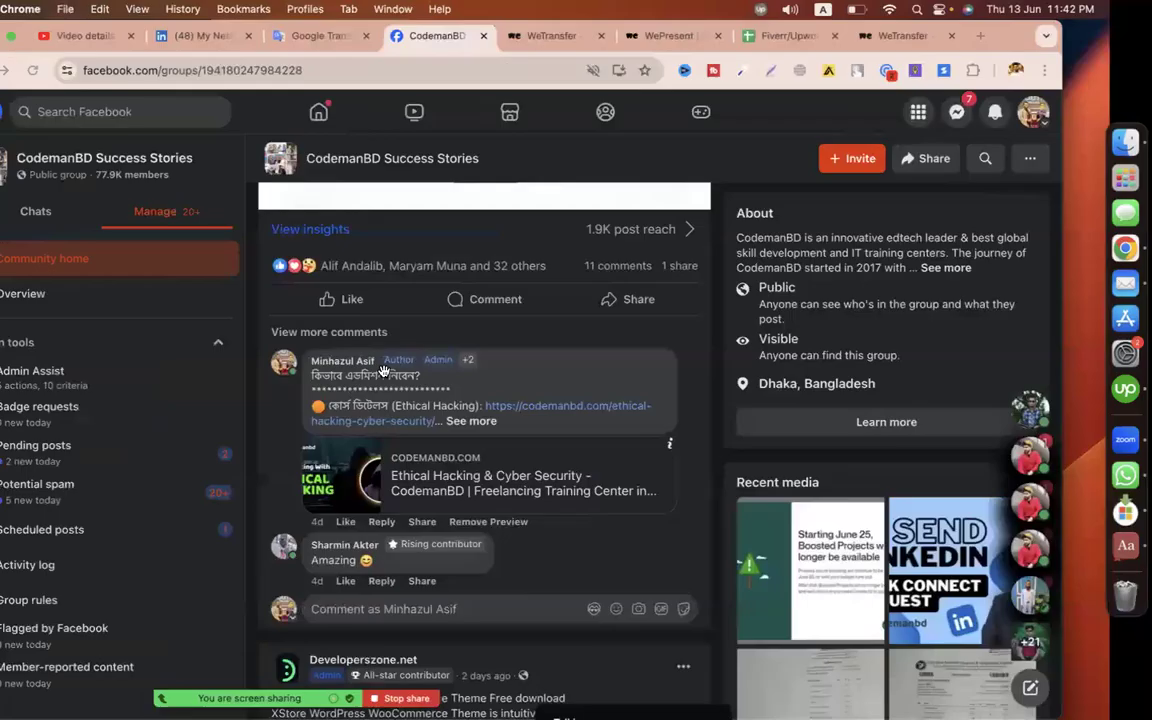
Step: Switch to the browser window with the other Google Drive account and open the "realator" spreadsheet
{"action": "key", "text": "ctrl+Left"}
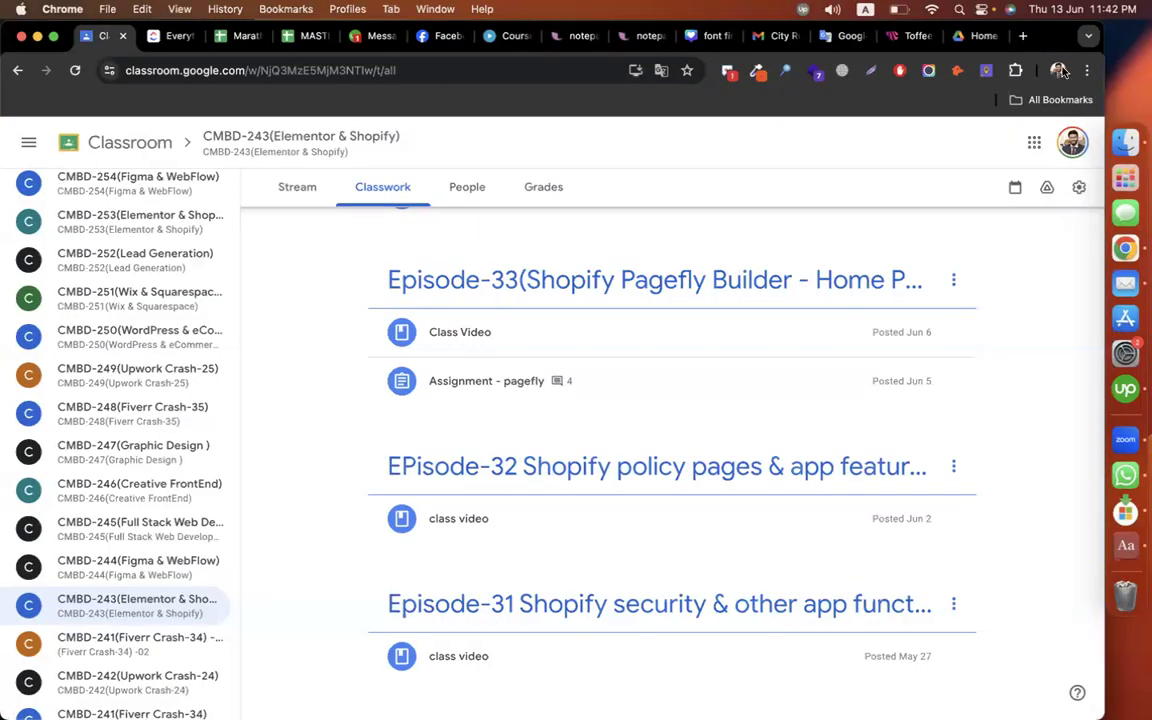
{"action": "left_click", "coordinate": [975, 36]}
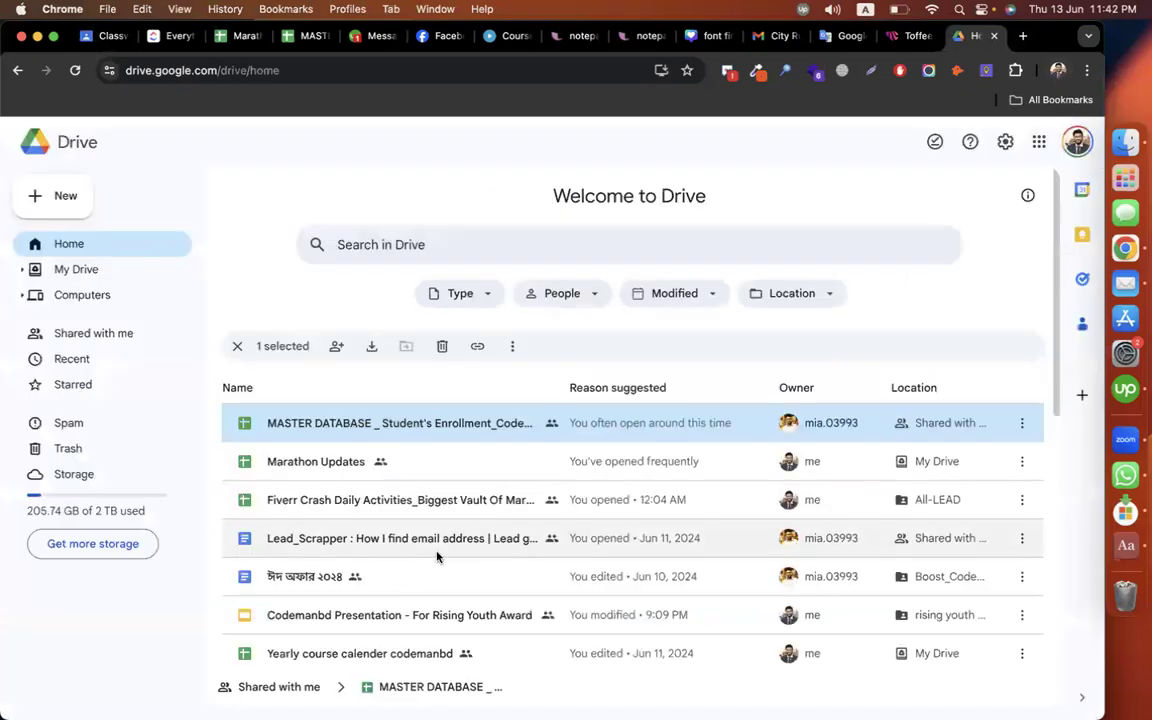
{"action": "scroll", "coordinate": [496, 509], "scroll_direction": "down", "scroll_amount": 5}
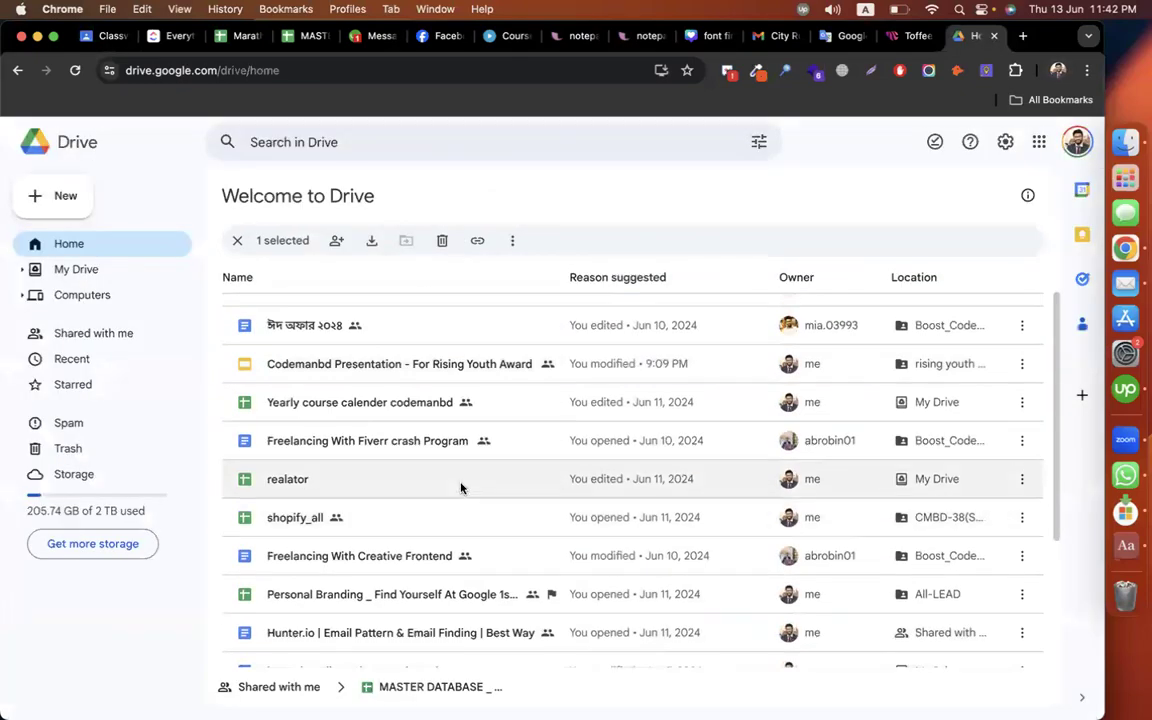
{"action": "double_click", "coordinate": [462, 486]}
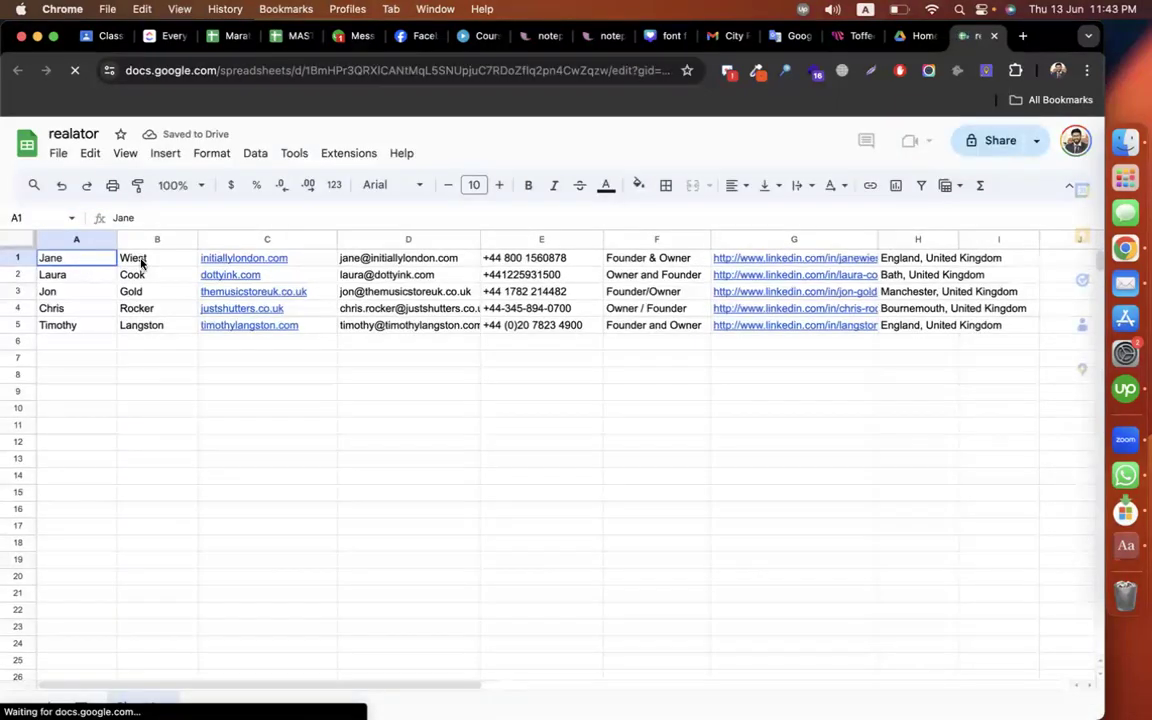
Step: Copy the contacts' names, websites and email addresses in cells A1:D5 of the realator sheet
{"action": "left_click_drag", "start_coordinate": [112, 258], "coordinate": [306, 321]}
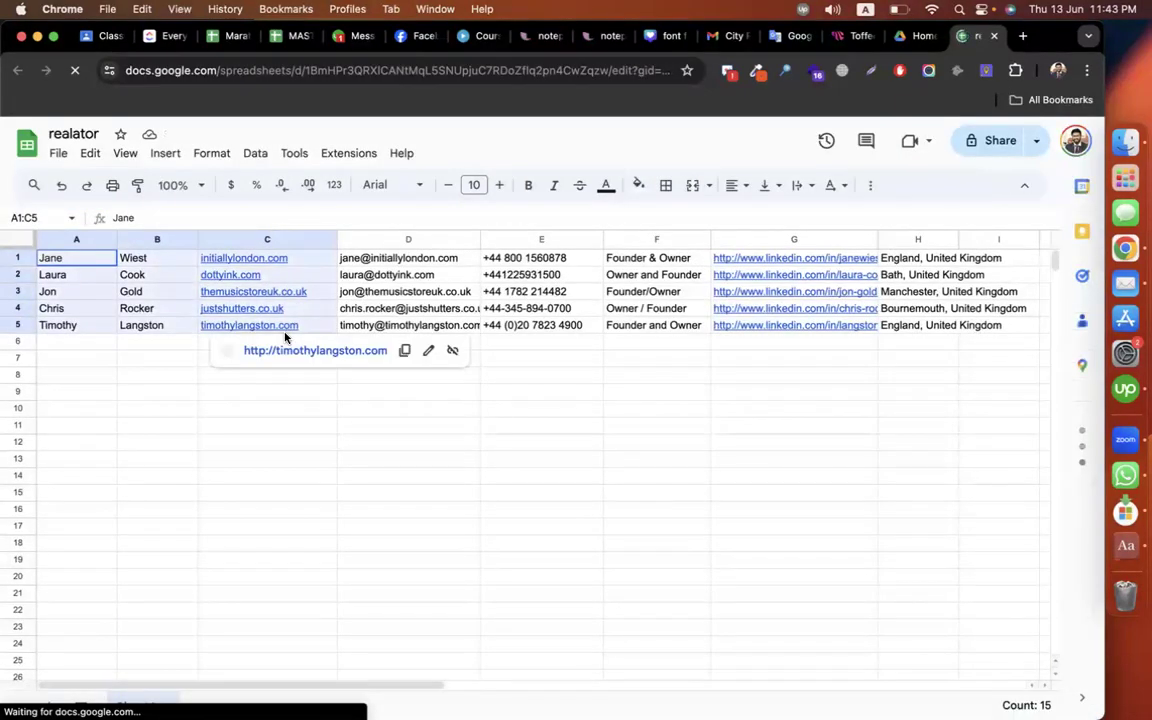
{"action": "left_click", "coordinate": [411, 330], "text": "shift"}
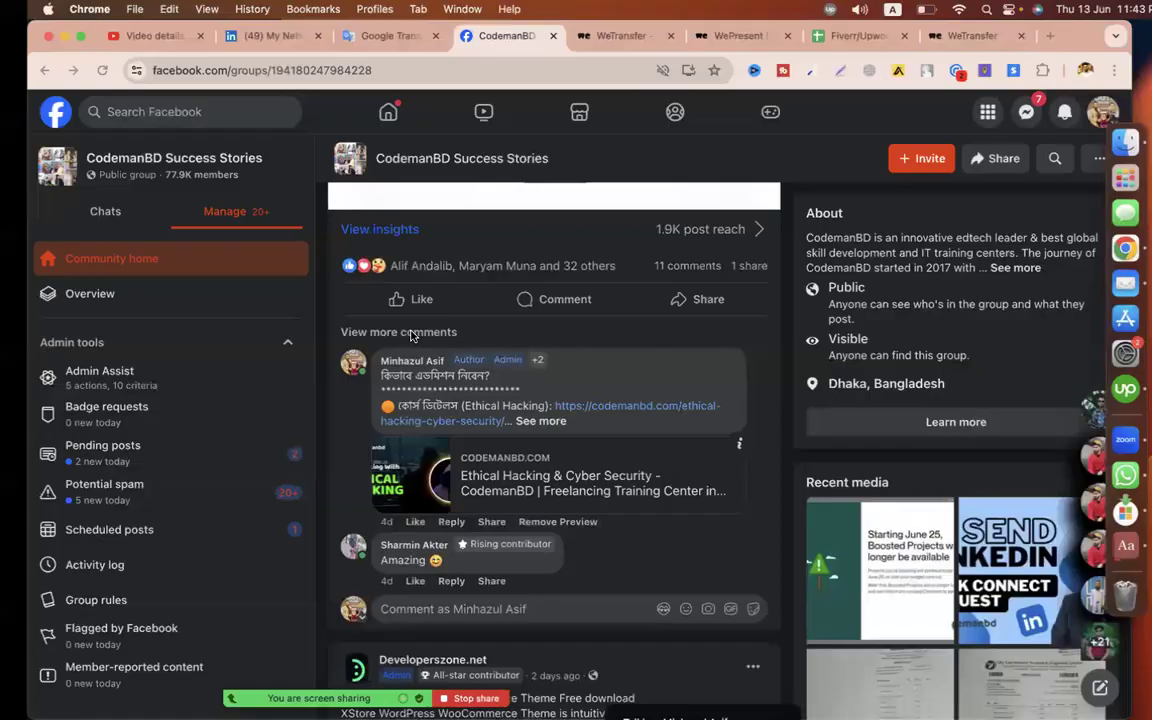
{"action": "key", "text": "ctrl+Left"}
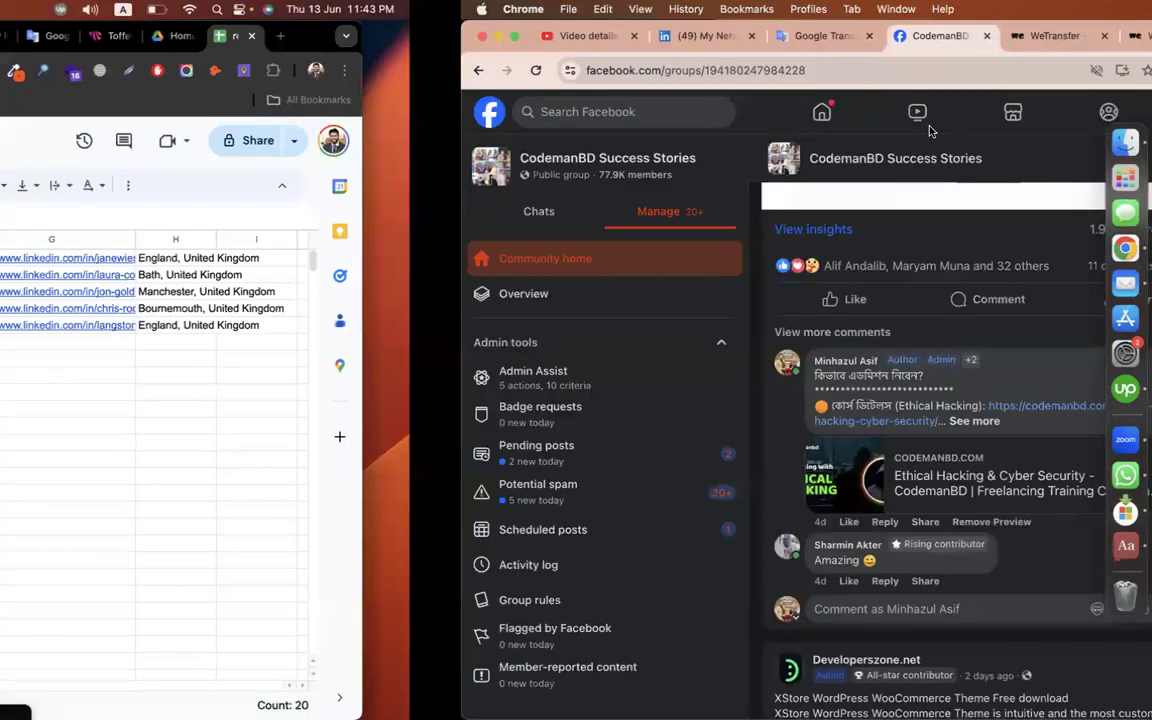
{"action": "left_click", "coordinate": [341, 394]}
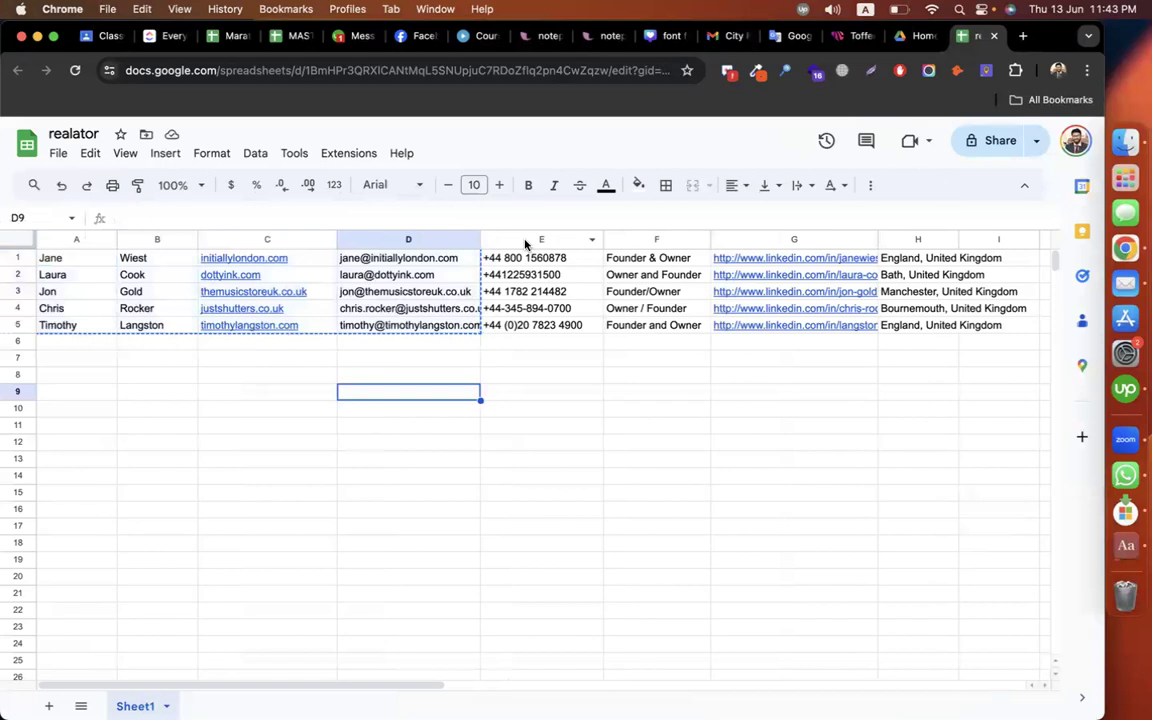
Step: Clear the contents of columns E to H in the realator sheet and delete the website column C
{"action": "left_click_drag", "start_coordinate": [525, 243], "coordinate": [918, 239]}
{"action": "key", "text": "Delete"}
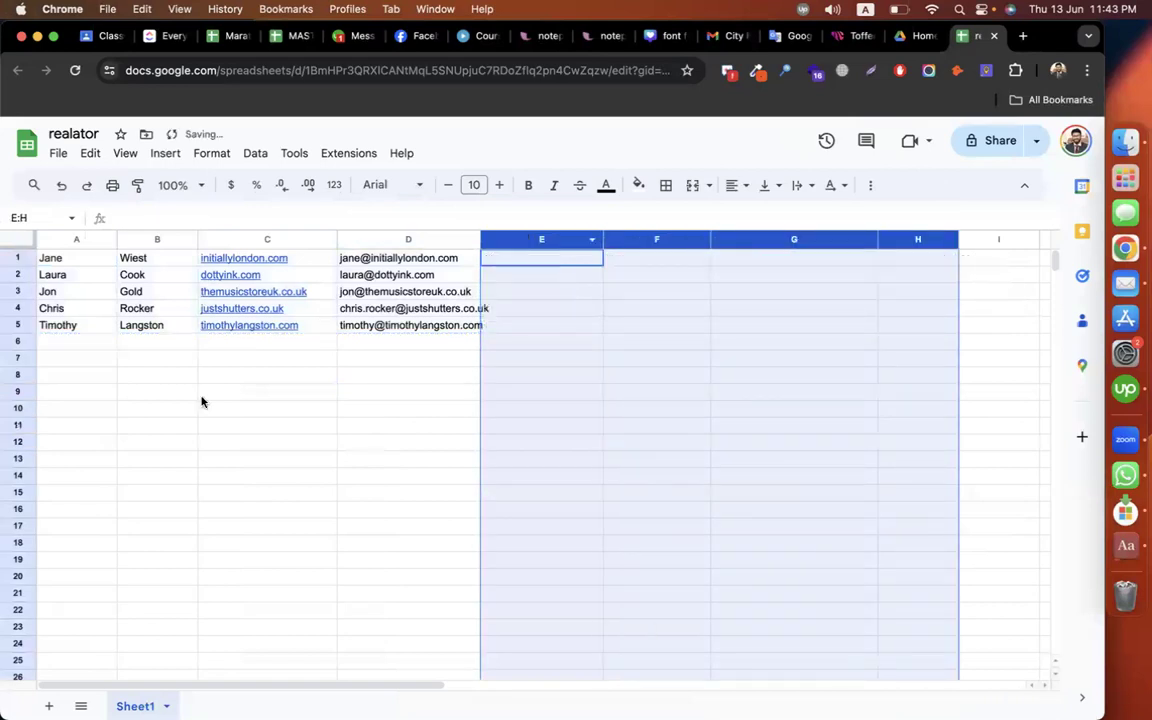
{"action": "left_click", "coordinate": [175, 424]}
{"action": "left_click", "coordinate": [256, 238]}
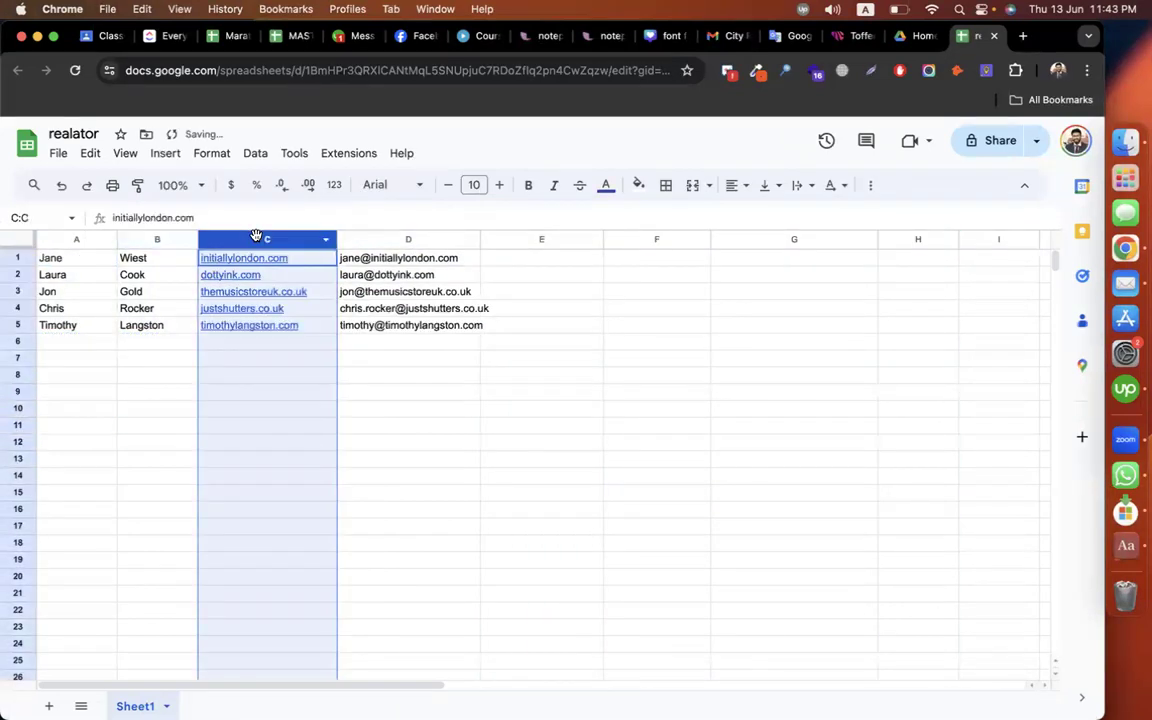
{"action": "right_click", "coordinate": [290, 340]}
{"action": "left_click", "coordinate": [363, 362]}
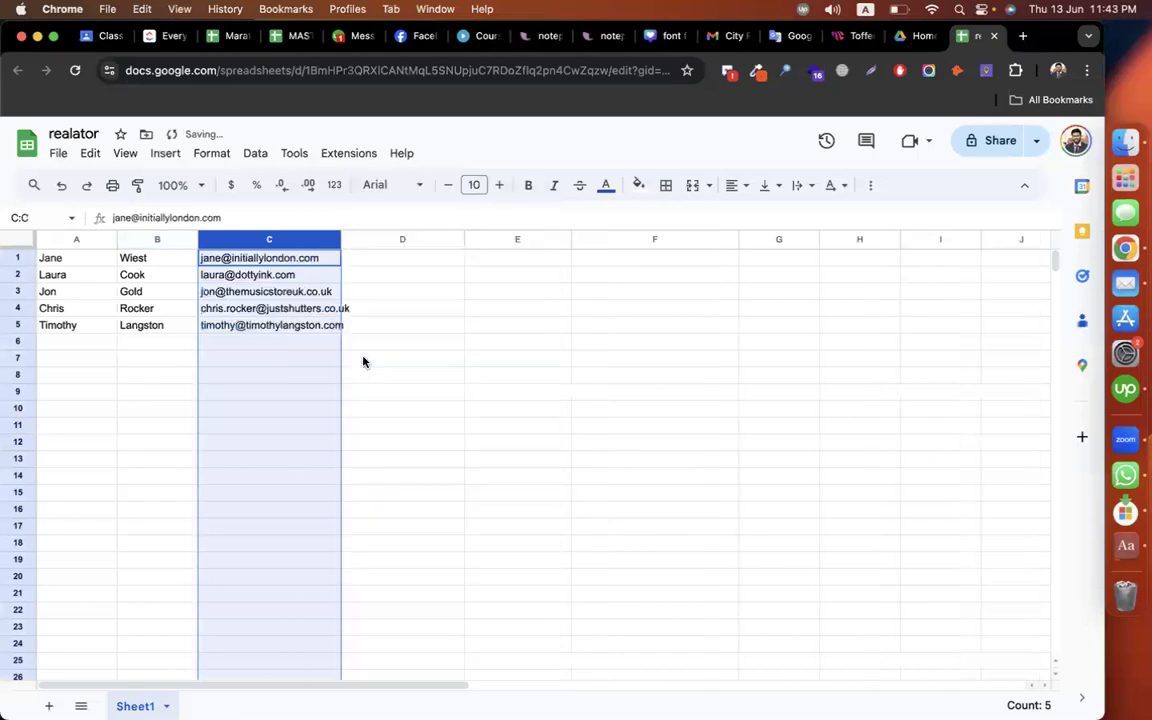
{"action": "left_click", "coordinate": [487, 360]}
{"action": "left_click_drag", "start_coordinate": [52, 258], "coordinate": [398, 373]}
{"action": "left_click", "coordinate": [402, 458]}
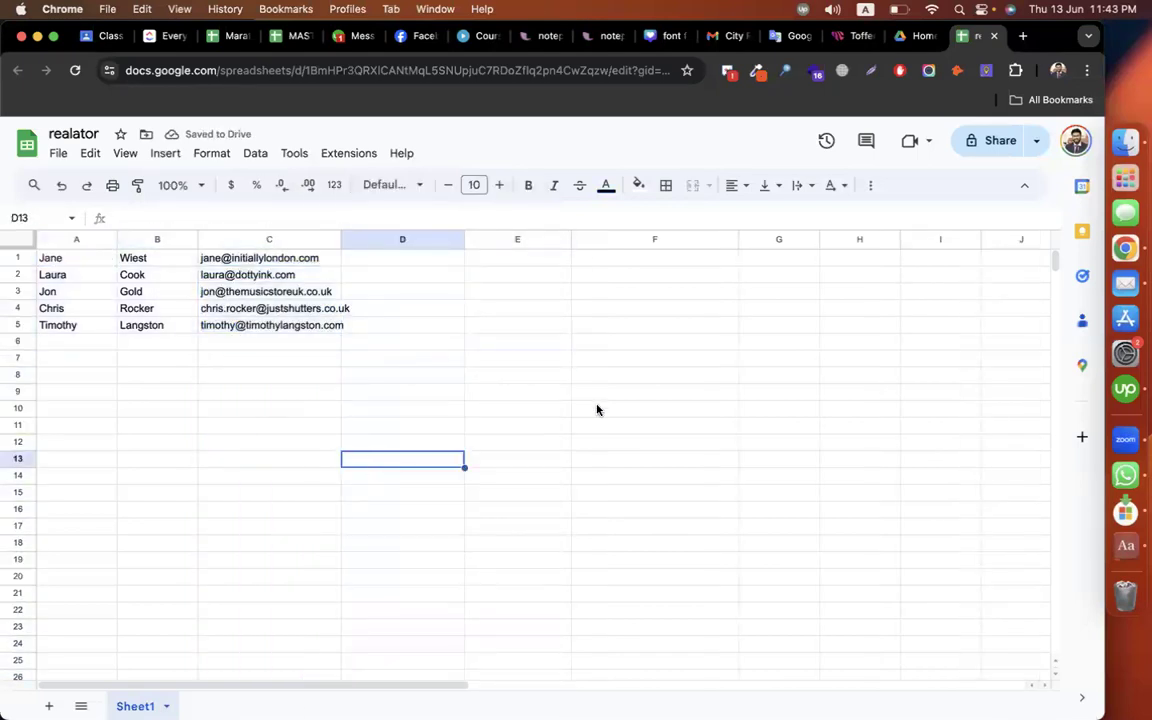
Step: Download the realator sheet as a comma-separated values file named 123 in the Downloads folder
{"action": "left_click", "coordinate": [58, 153]}
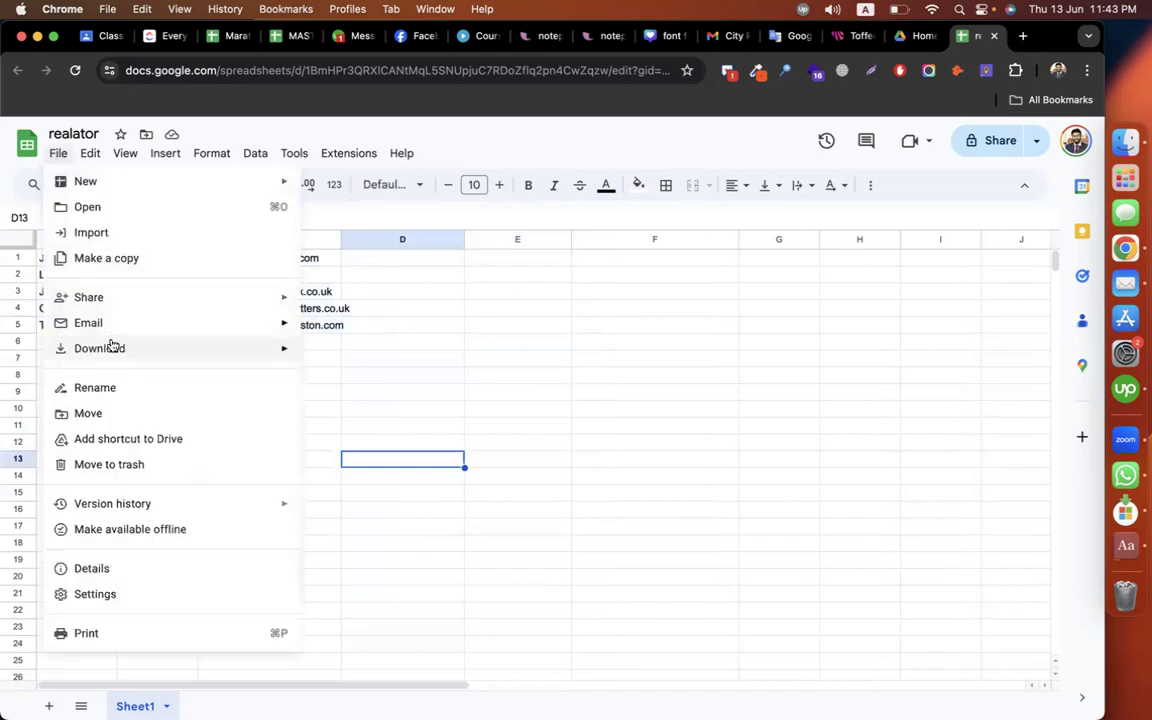
{"action": "mouse_move", "coordinate": [112, 348]}
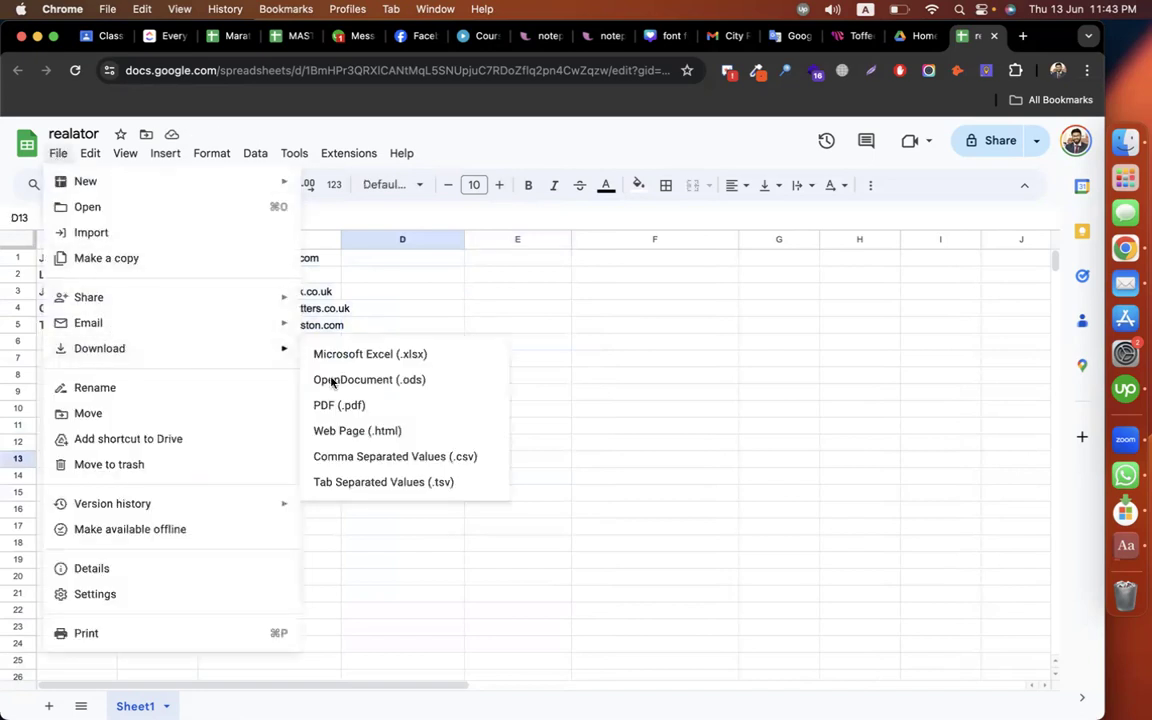
{"action": "left_click", "coordinate": [464, 459]}
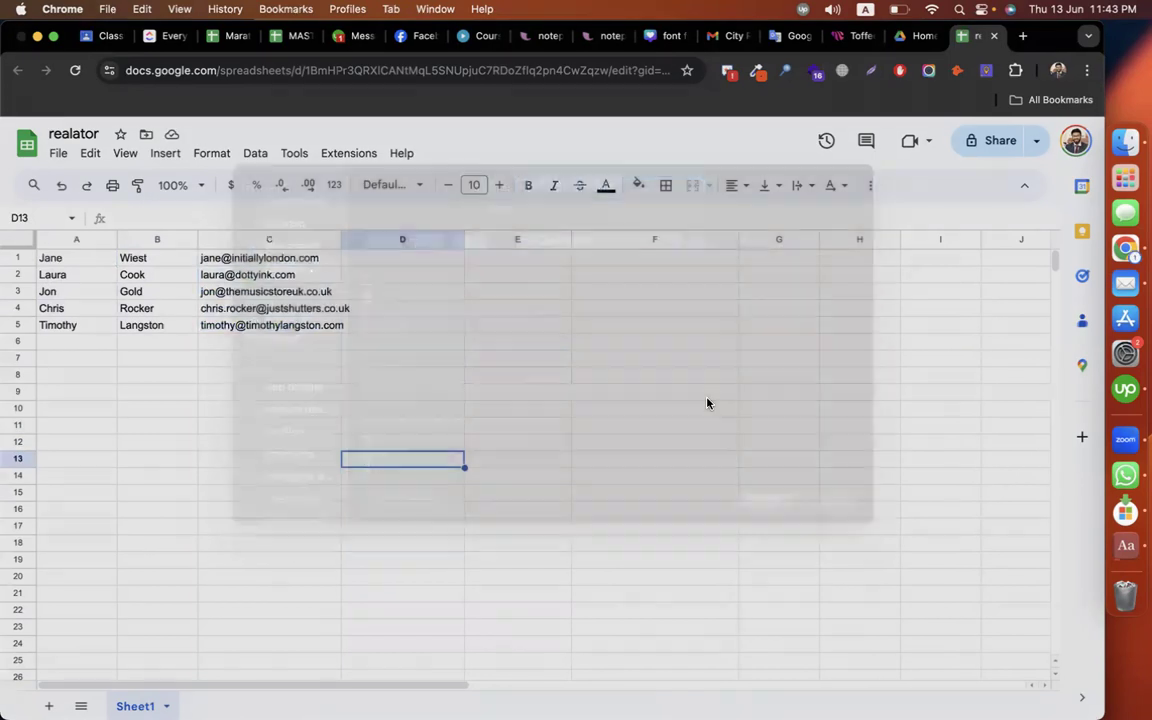
{"action": "type", "text": "123"}
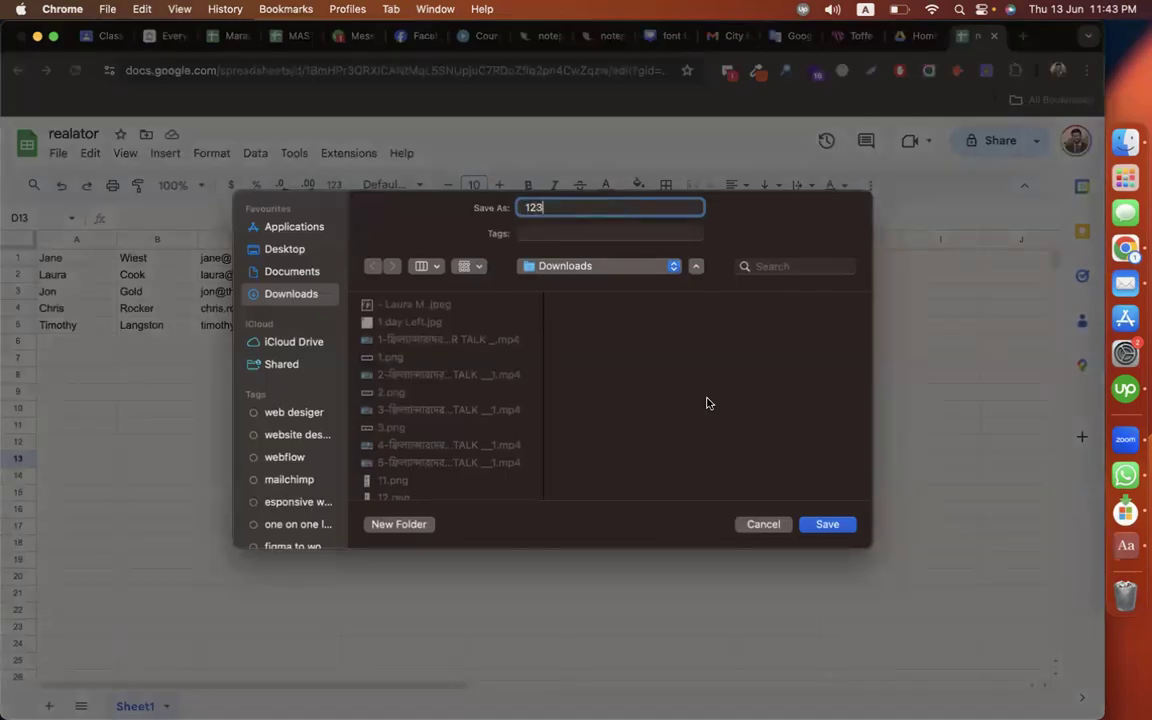
{"action": "key", "text": "Return"}
Step: Switch back to the Klaviyo campaign page and open the audience's lists and segments
{"action": "key", "text": "ctrl+Right"}
{"action": "key", "text": "super+grave"}
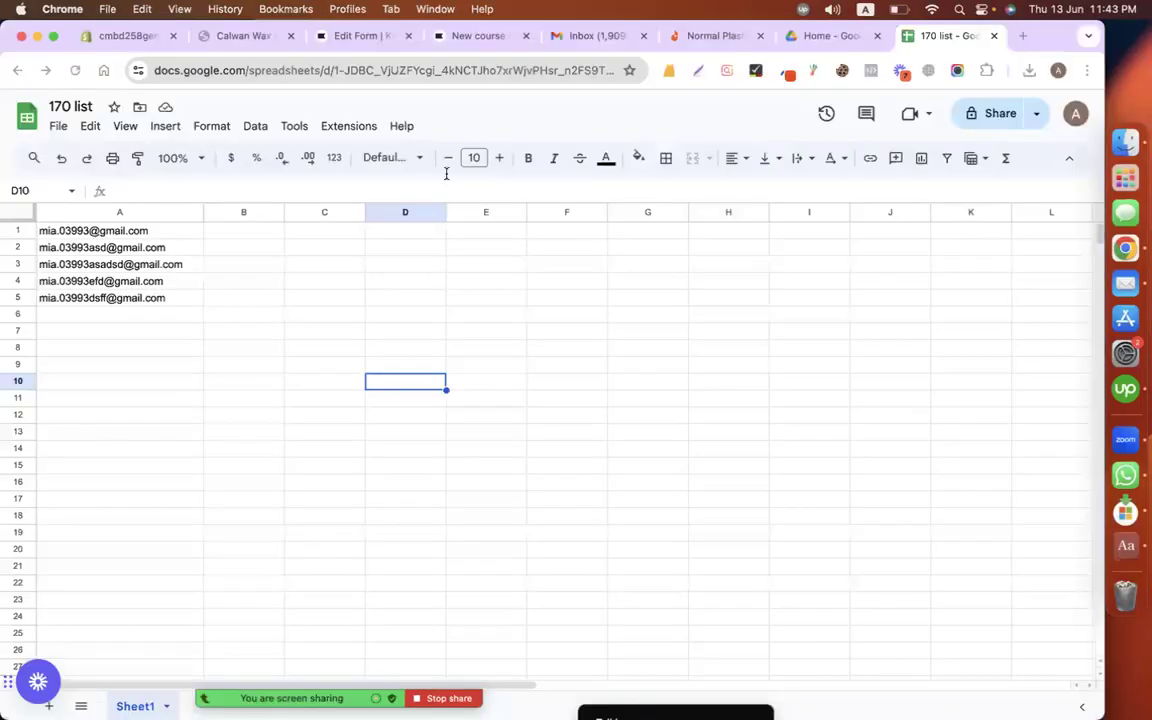
{"action": "left_click", "coordinate": [487, 40]}
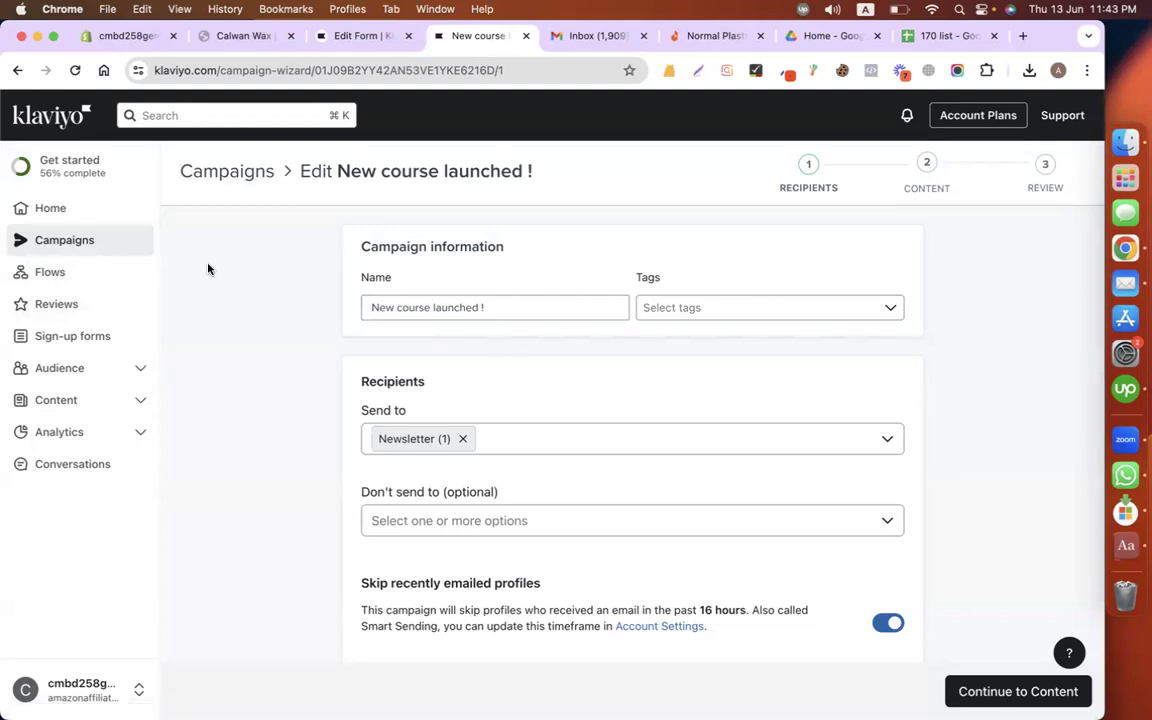
{"action": "right_click", "coordinate": [80, 376]}
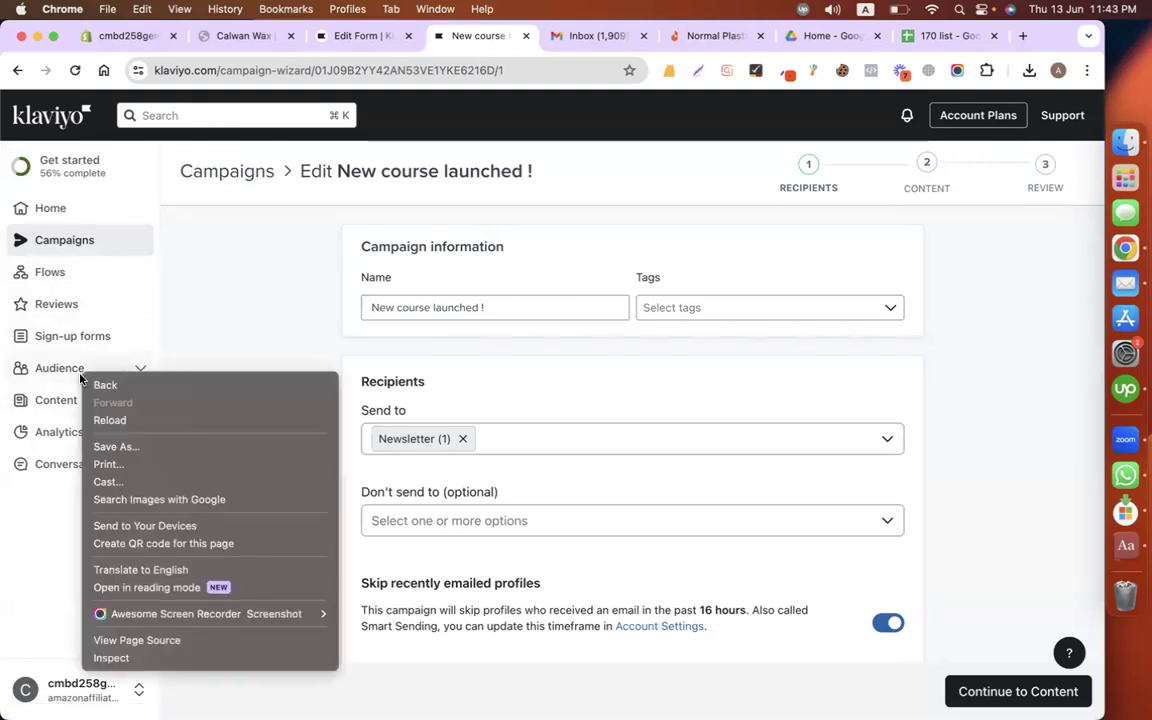
{"action": "left_click", "coordinate": [36, 370]}
{"action": "left_click", "coordinate": [36, 370]}
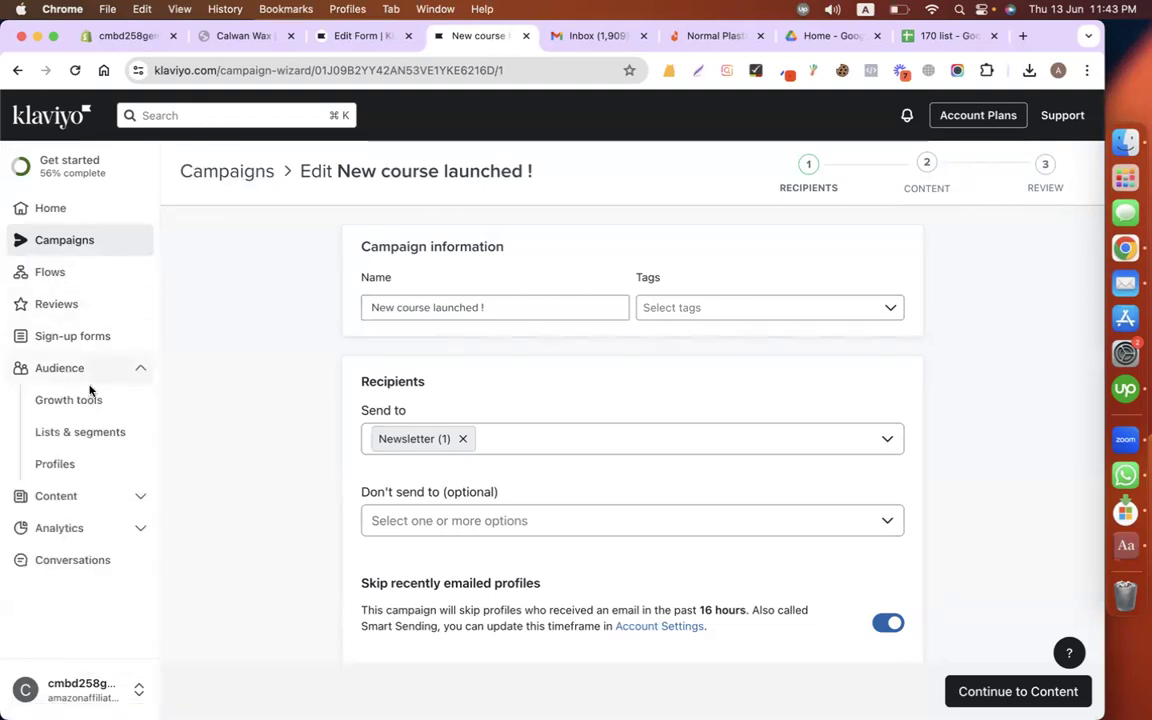
{"action": "left_click", "coordinate": [61, 437]}
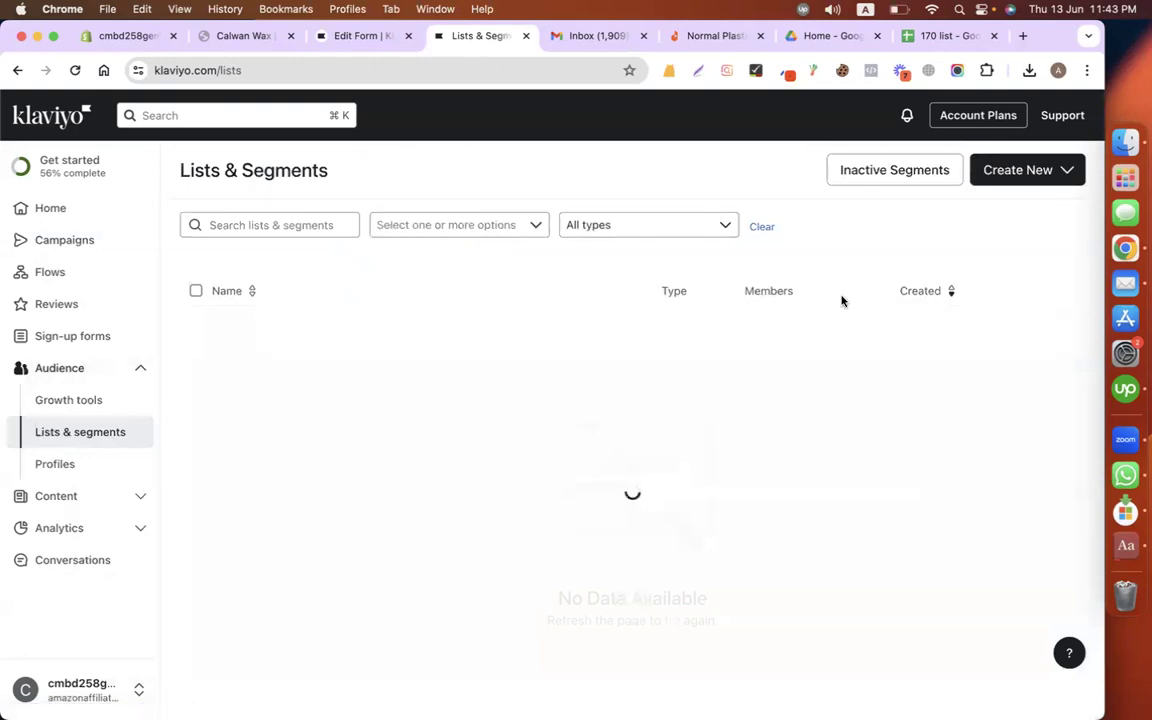
Step: Create a new list named learner and assign it a new tag, learner
{"action": "left_click", "coordinate": [1007, 177]}
{"action": "left_click", "coordinate": [948, 218]}
{"action": "left_click", "coordinate": [830, 239]}
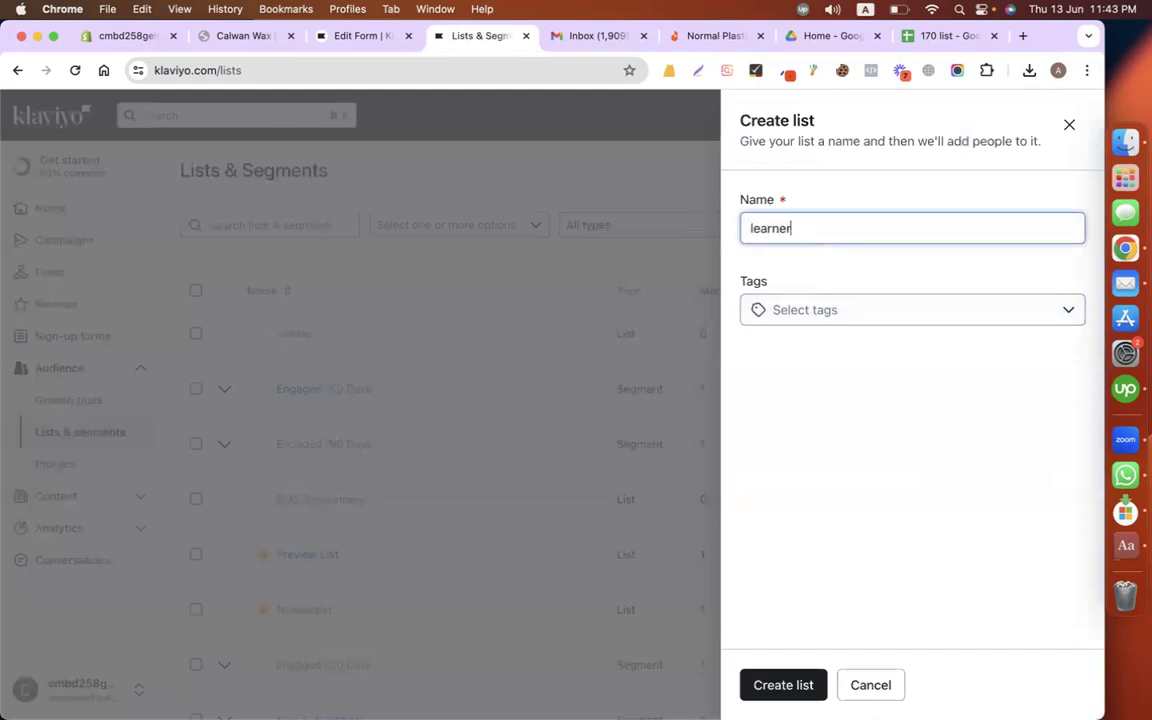
{"action": "left_click", "coordinate": [812, 318]}
{"action": "type", "text": "learner"}
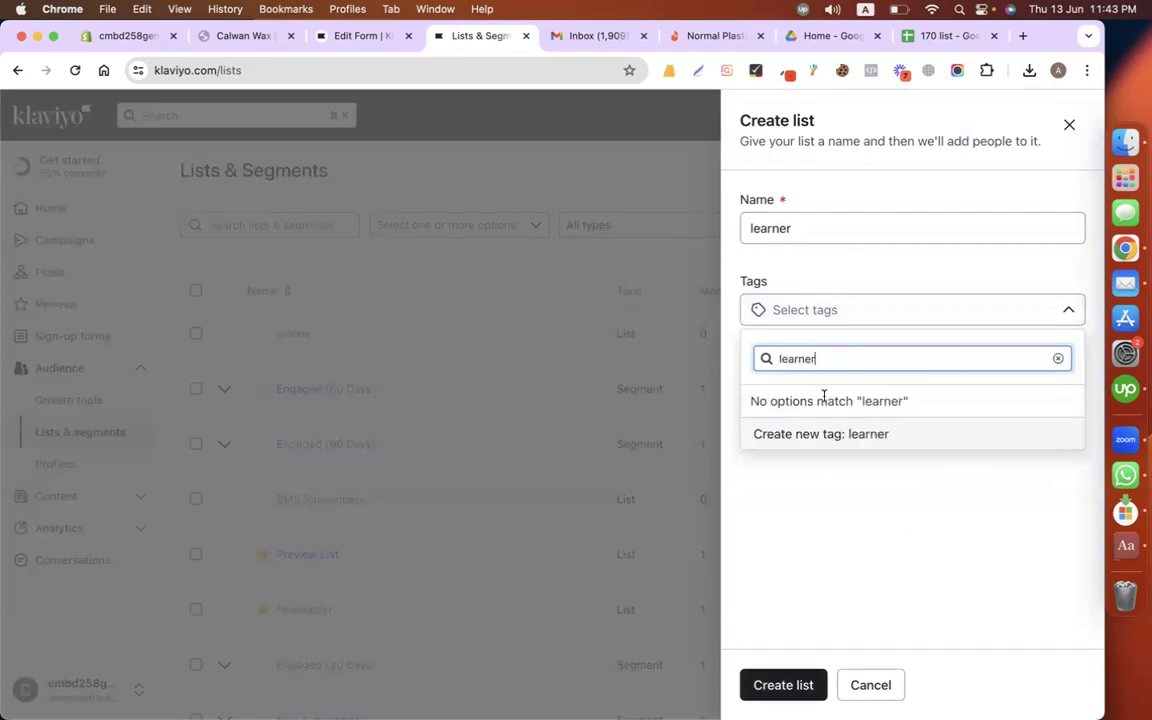
{"action": "left_click", "coordinate": [838, 436]}
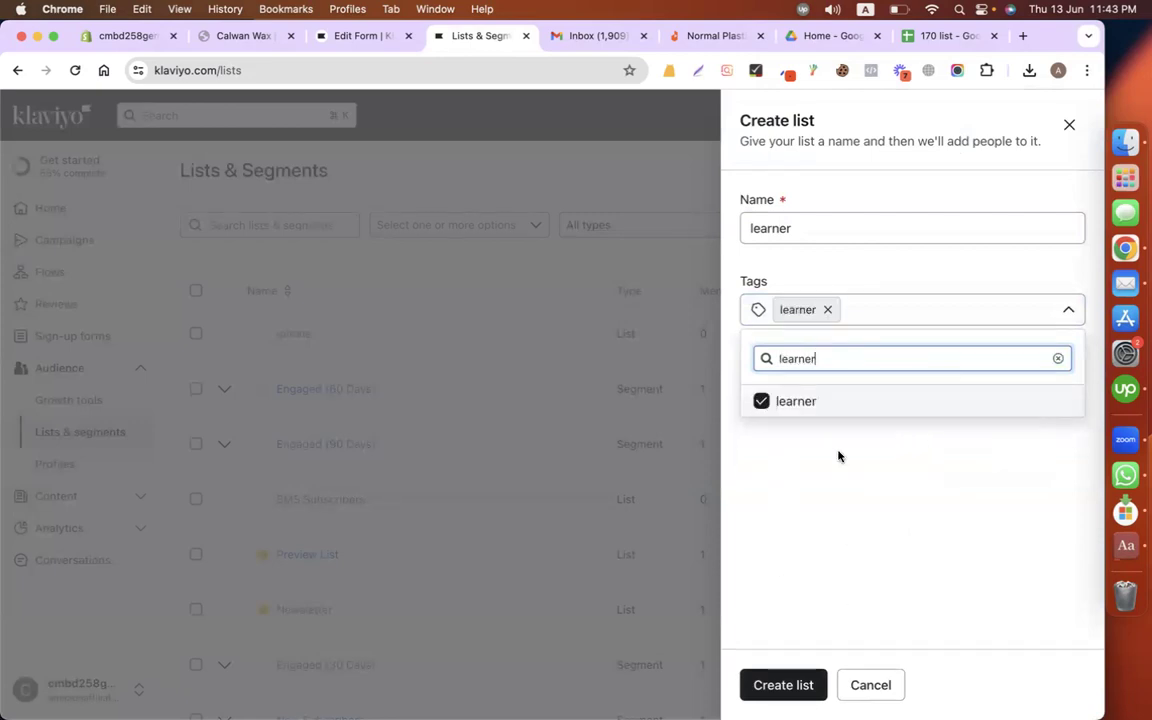
{"action": "left_click", "coordinate": [785, 685]}
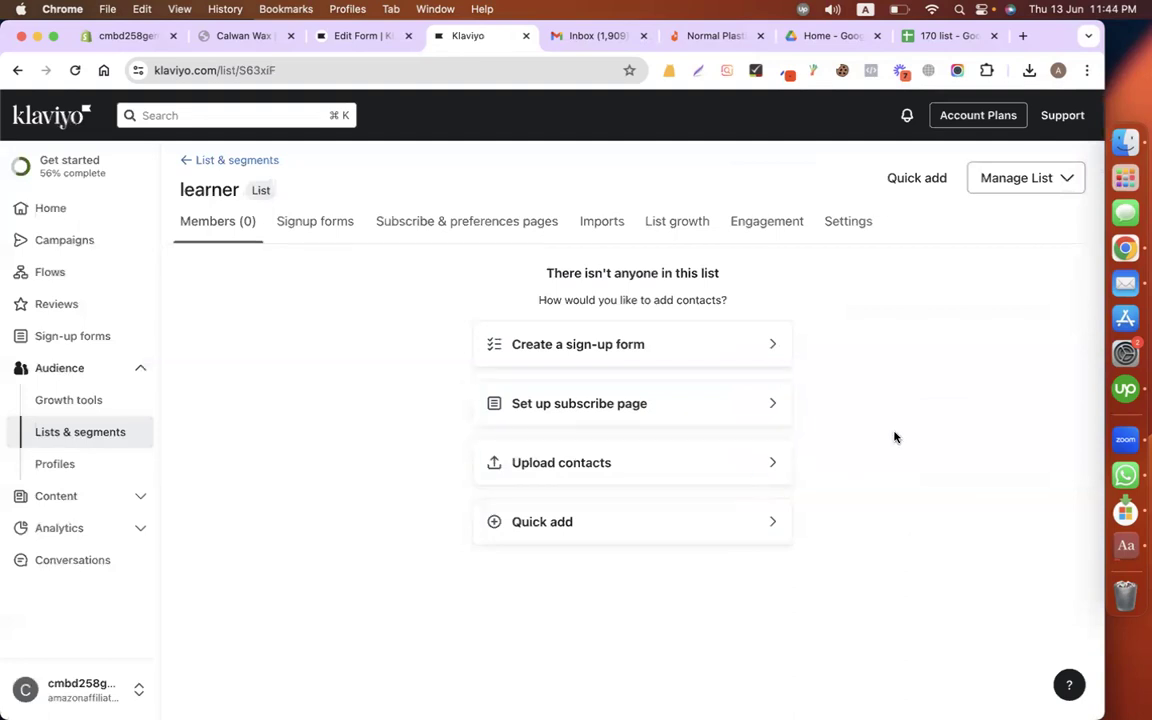
Step: Upload the 123.csv file from Downloads as contacts for the learner list
{"action": "left_click", "coordinate": [577, 472]}
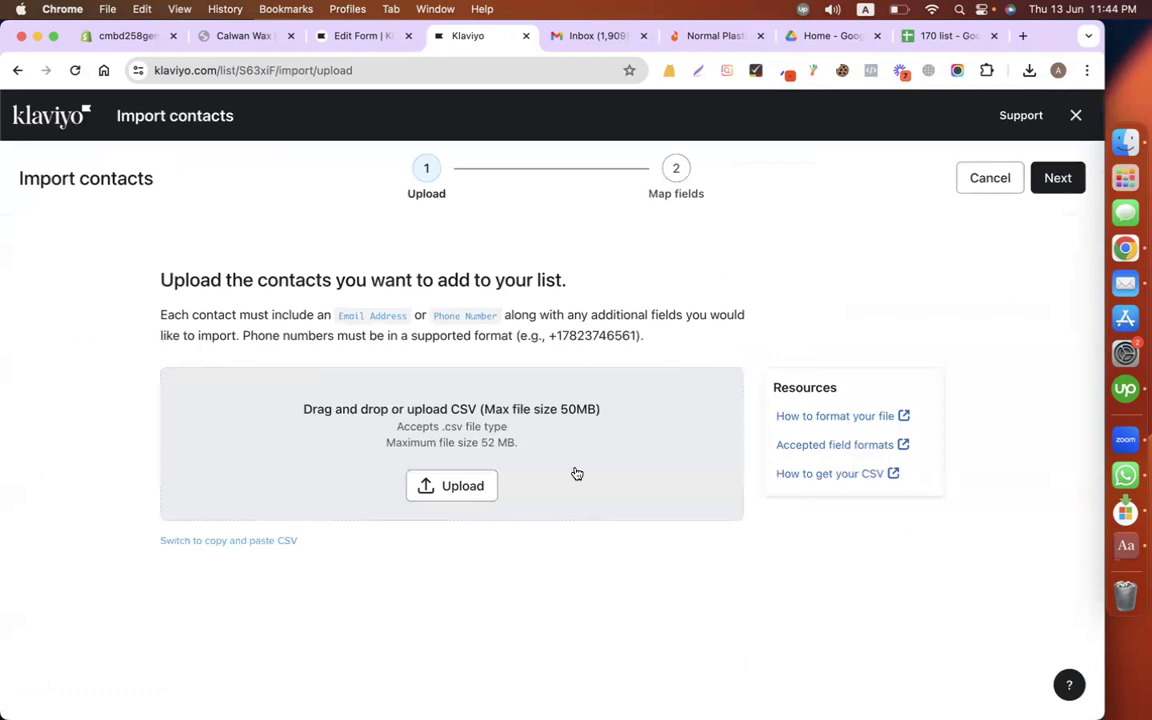
{"action": "left_click", "coordinate": [478, 488]}
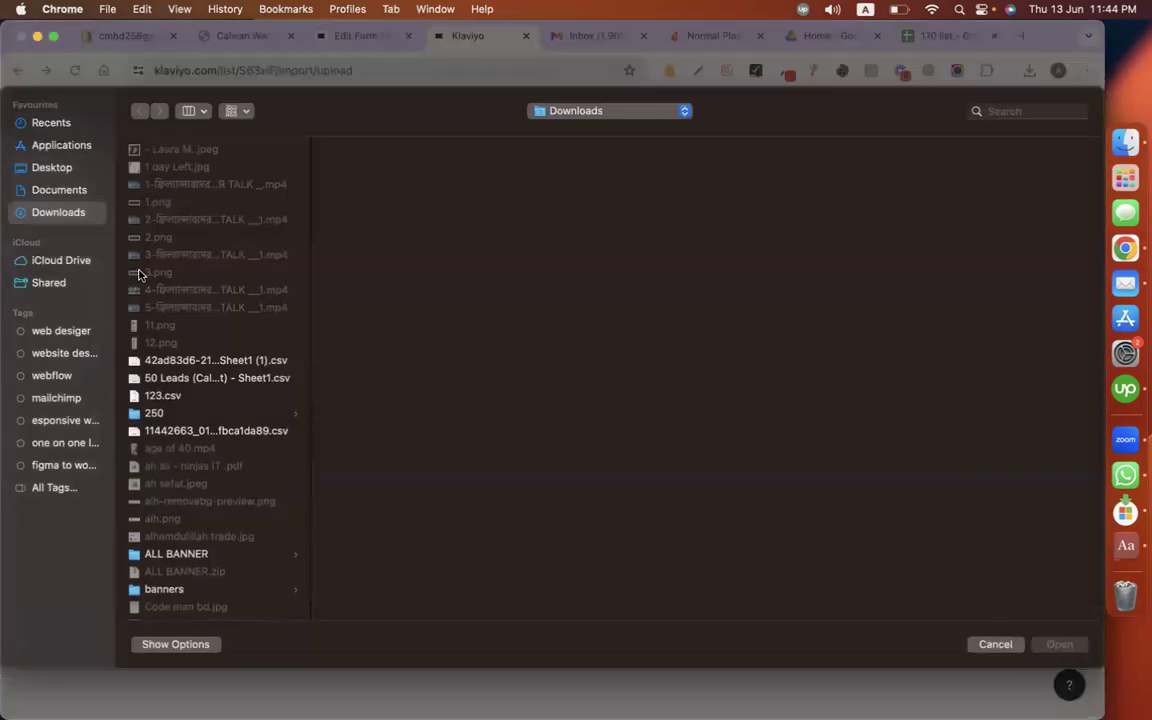
{"action": "double_click", "coordinate": [170, 396]}
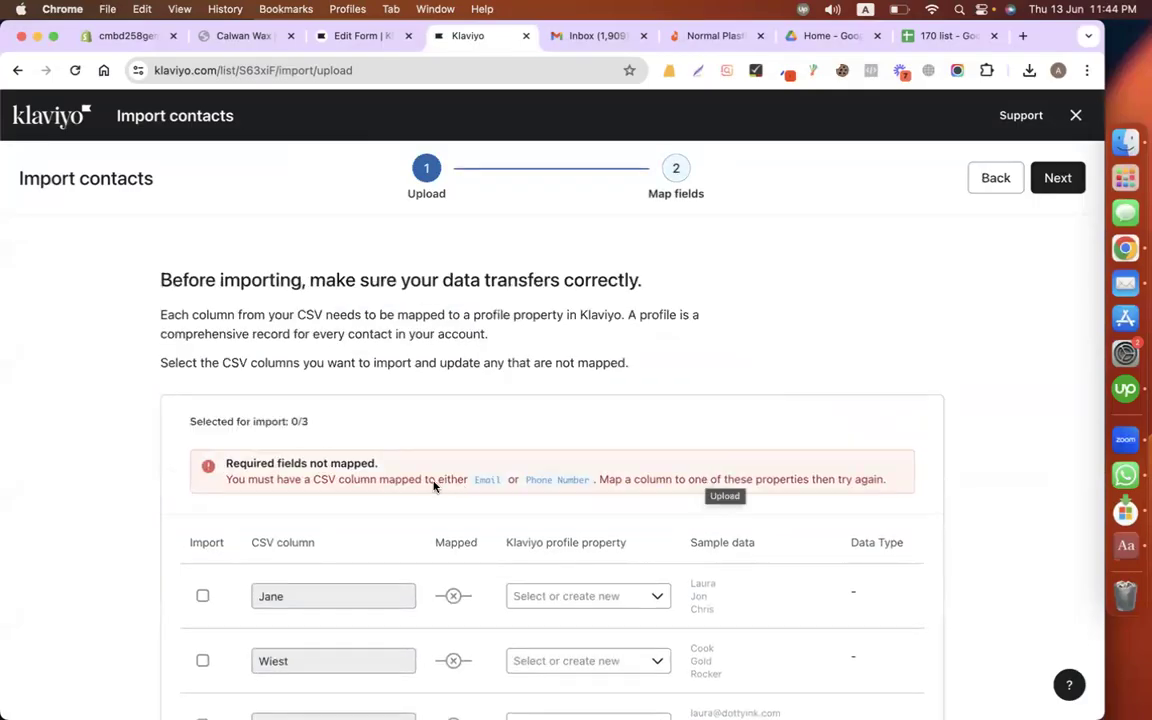
Step: Map the first CSV column to the First Name profile property
{"action": "scroll", "coordinate": [689, 425], "scroll_direction": "down", "scroll_amount": 2}
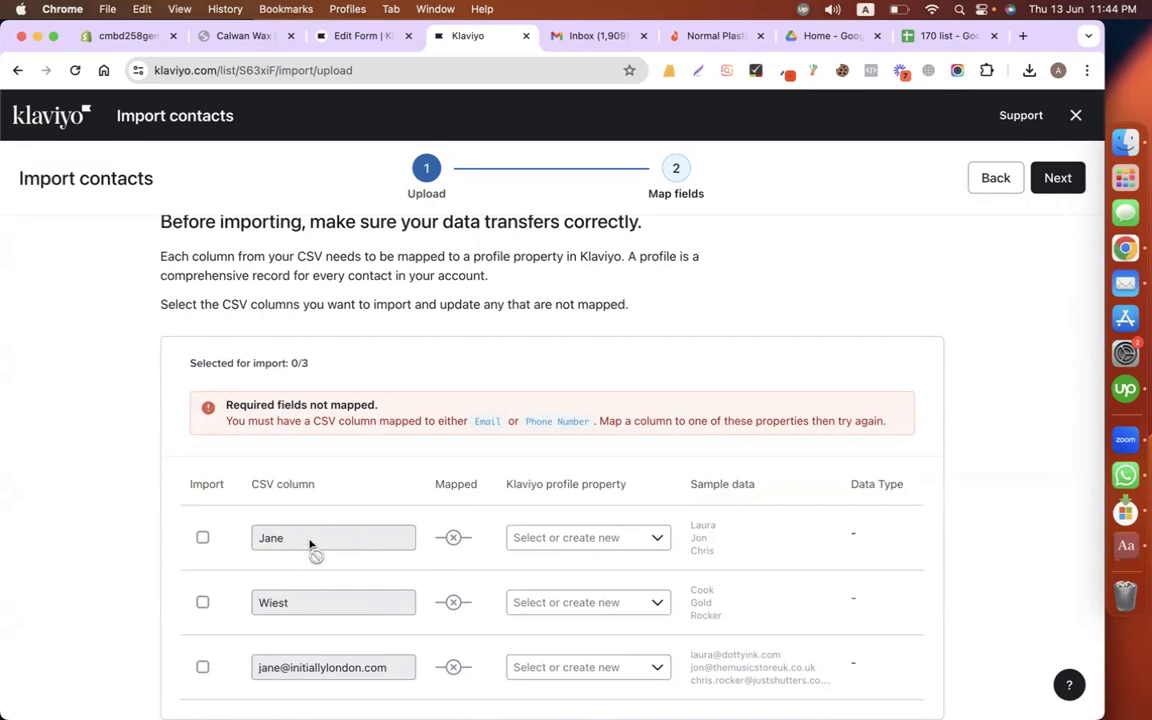
{"action": "left_click", "coordinate": [620, 545]}
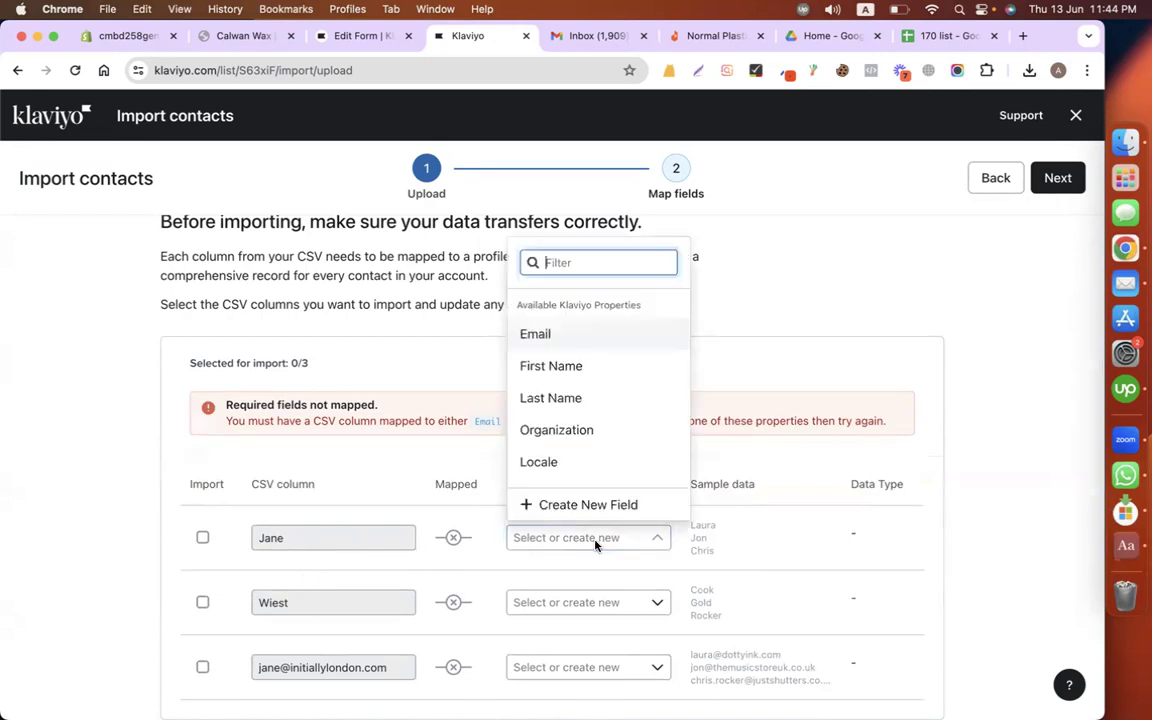
{"action": "left_click", "coordinate": [566, 366]}
{"action": "scroll", "coordinate": [360, 616], "scroll_direction": "down", "scroll_amount": 1}
Step: Check in the realator spreadsheet which columns hold the first names, last names and email addresses, and return to the contact import
{"action": "key", "text": "ctrl+Left"}
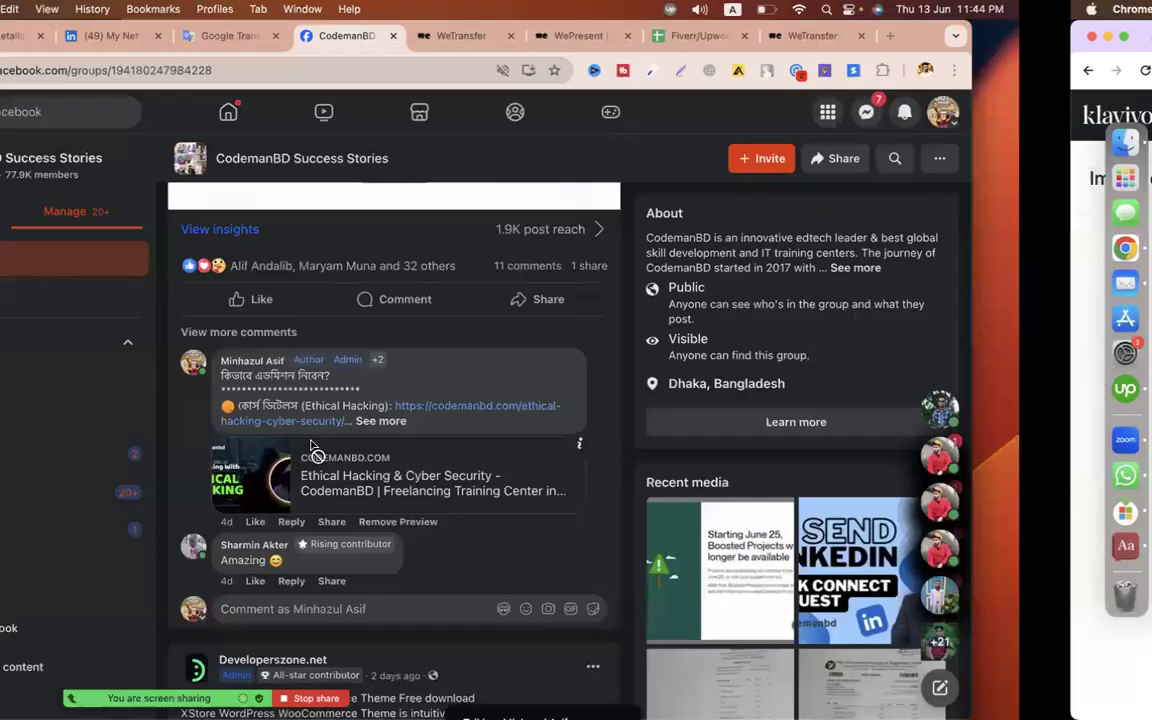
{"action": "key", "text": "ctrl+Left"}
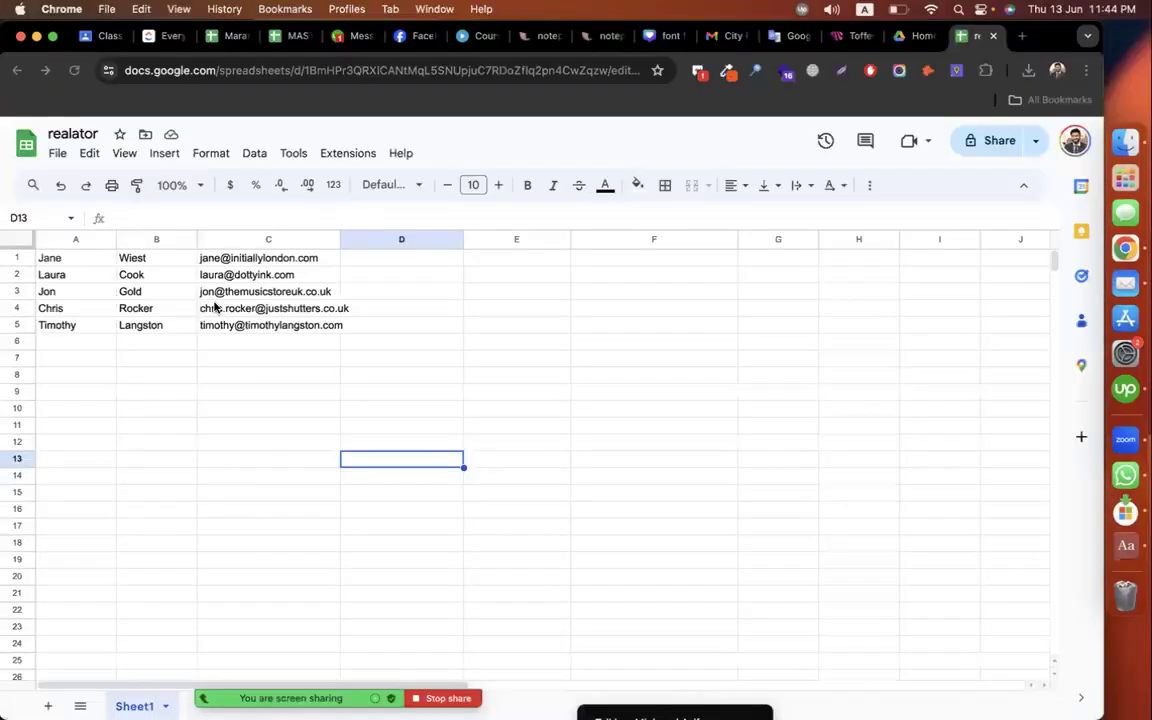
{"action": "left_click", "coordinate": [129, 262]}
{"action": "left_click", "coordinate": [67, 261]}
{"action": "left_click", "coordinate": [149, 260]}
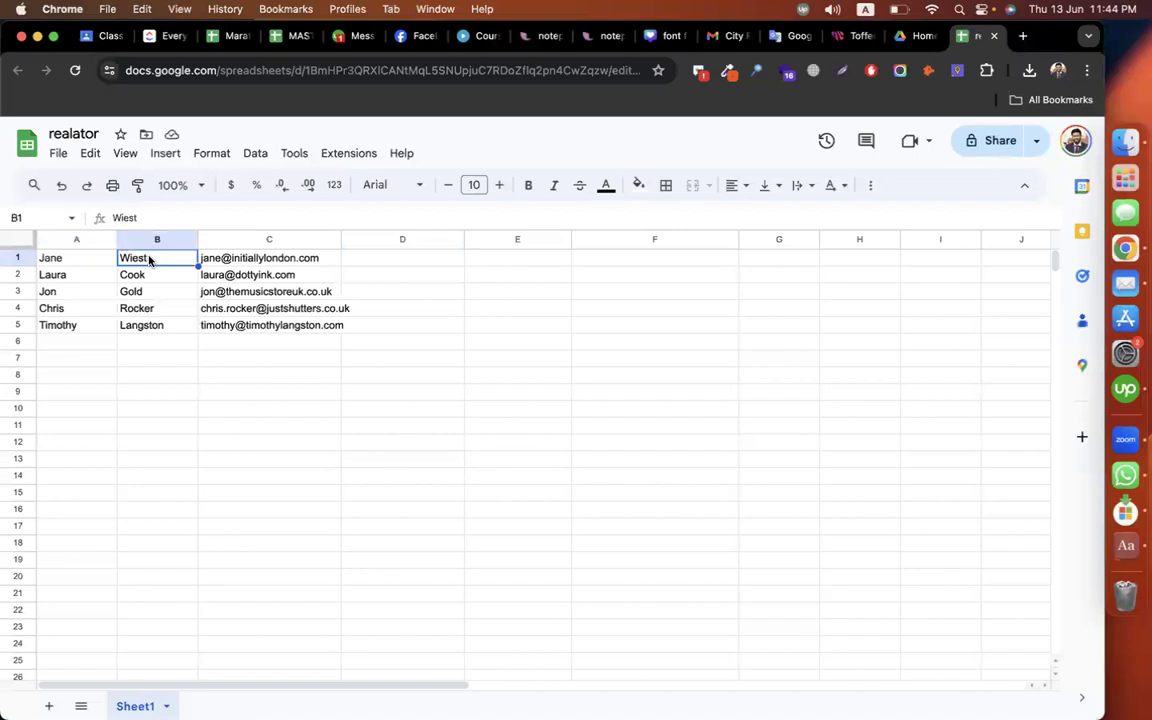
{"action": "left_click", "coordinate": [93, 260]}
{"action": "left_click", "coordinate": [149, 260]}
{"action": "left_click", "coordinate": [231, 258]}
{"action": "key", "text": "ctrl+Right"}
{"action": "key", "text": "ctrl+Right"}
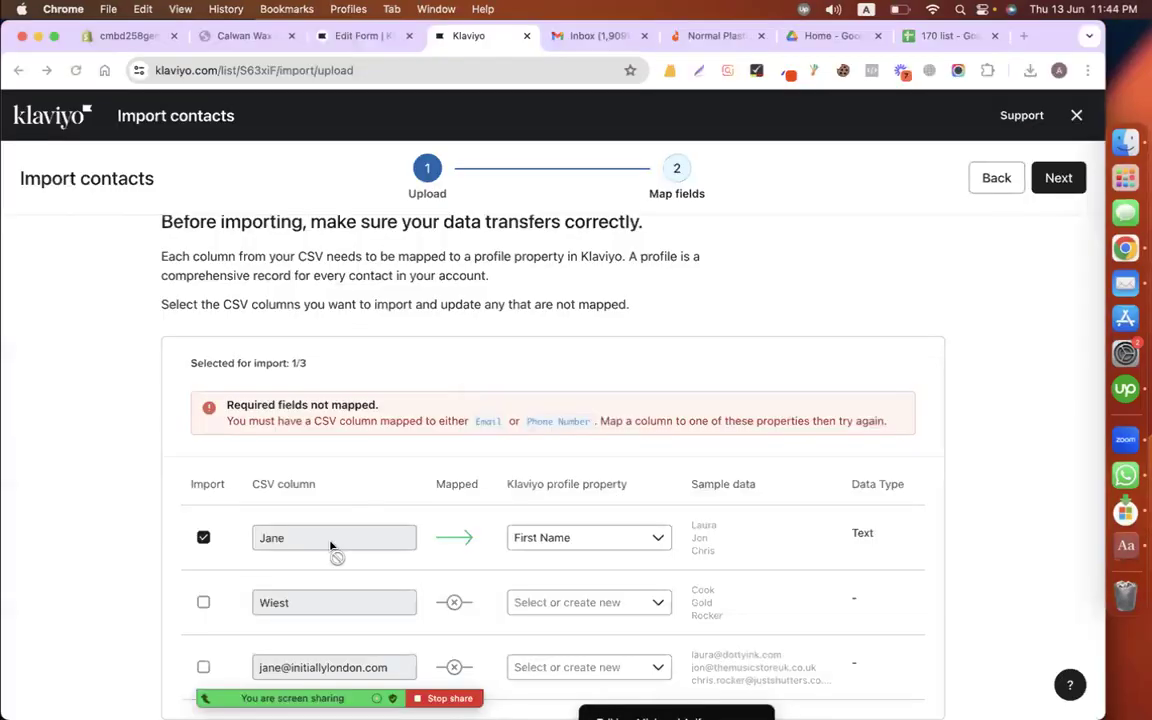
Step: Map the second CSV column to Last Name and the third to Email
{"action": "left_click", "coordinate": [566, 601]}
{"action": "left_click", "coordinate": [575, 474]}
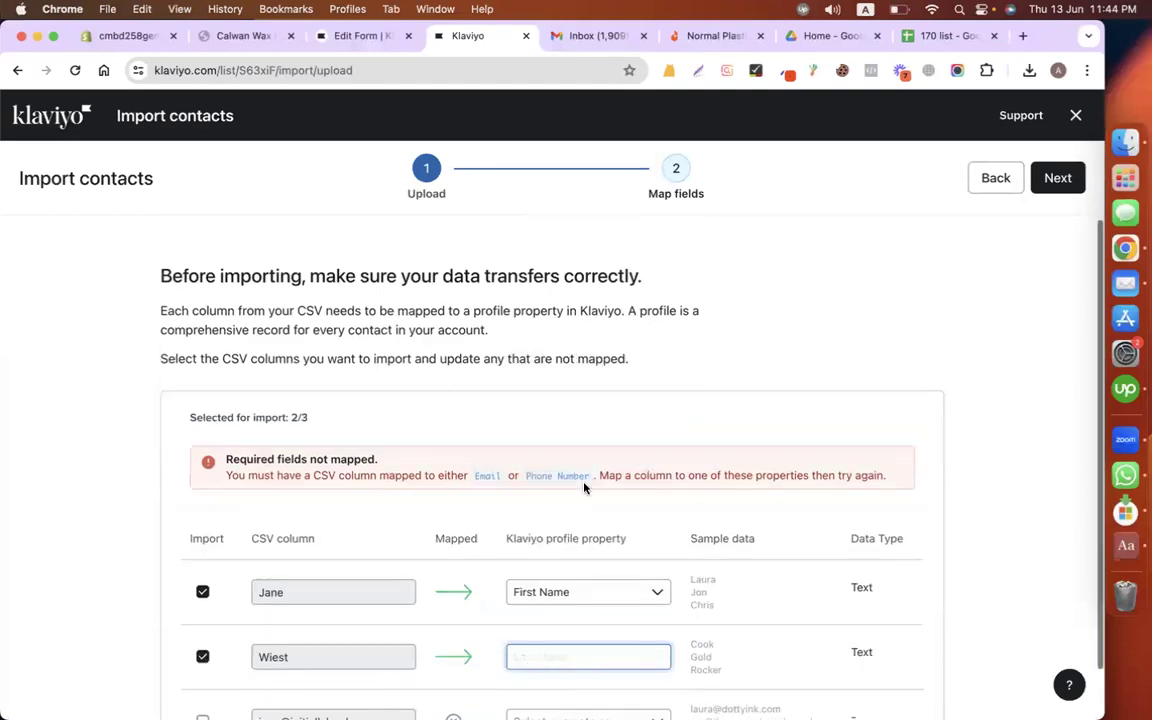
{"action": "left_click", "coordinate": [554, 664]}
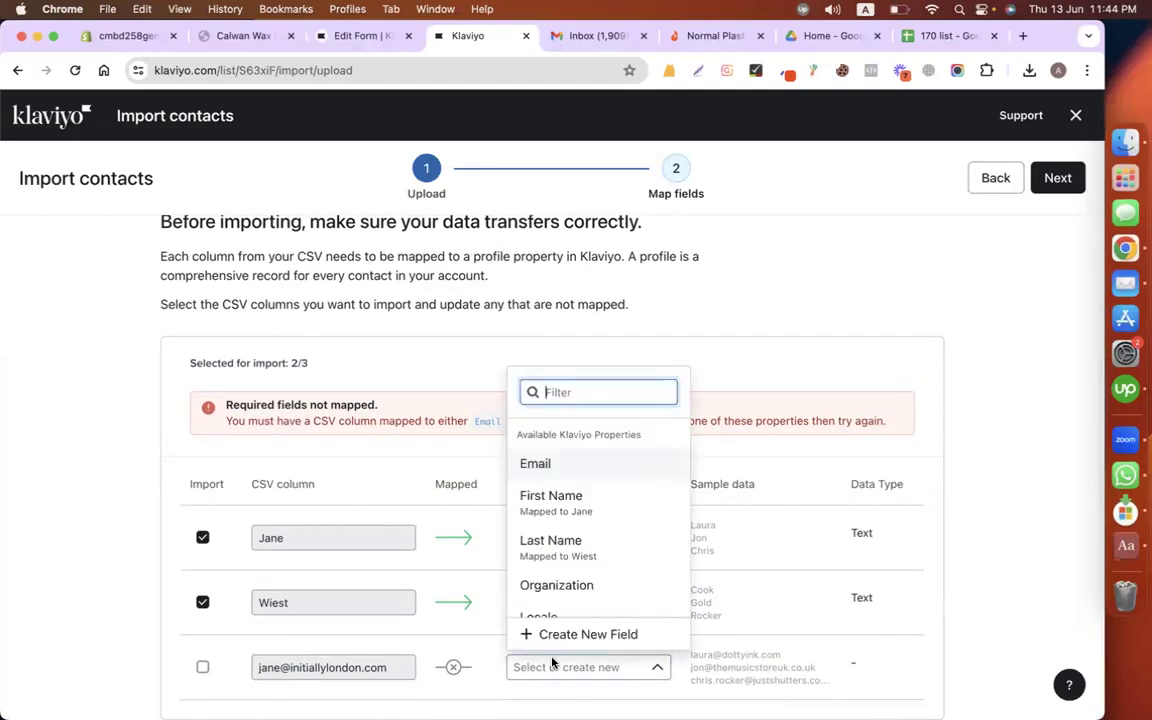
{"action": "scroll", "coordinate": [596, 560], "scroll_direction": "down", "scroll_amount": 1}
{"action": "scroll", "coordinate": [592, 553], "scroll_direction": "up", "scroll_amount": 1}
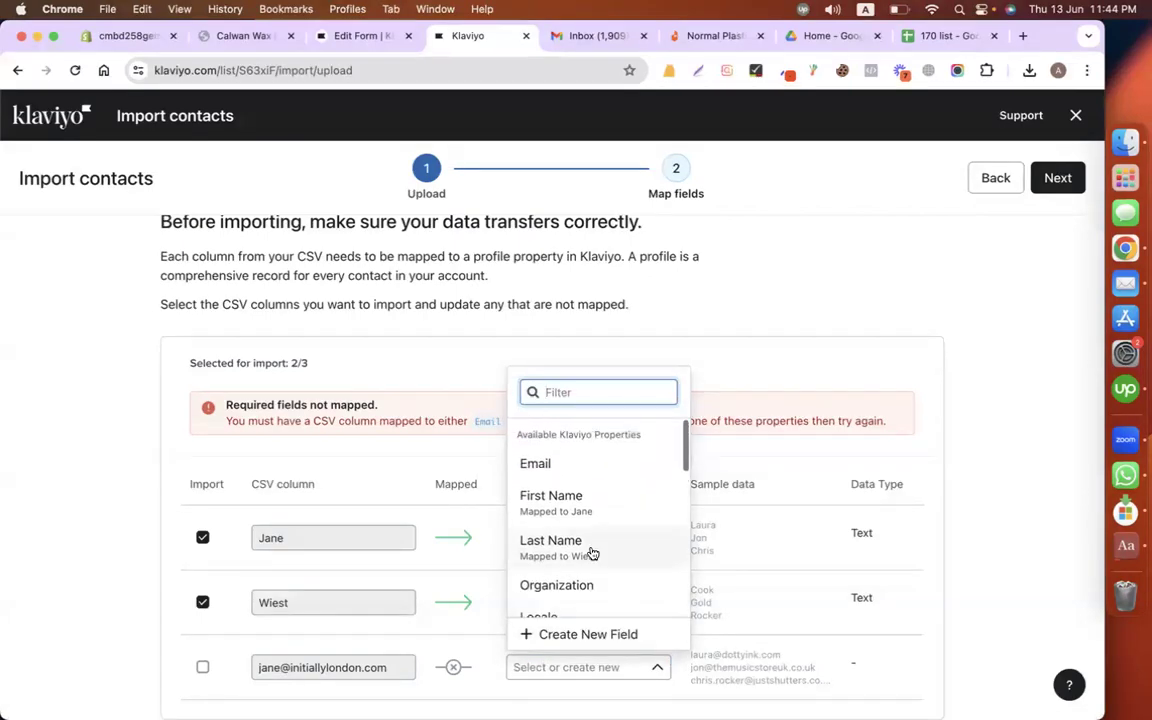
{"action": "left_click", "coordinate": [536, 463]}
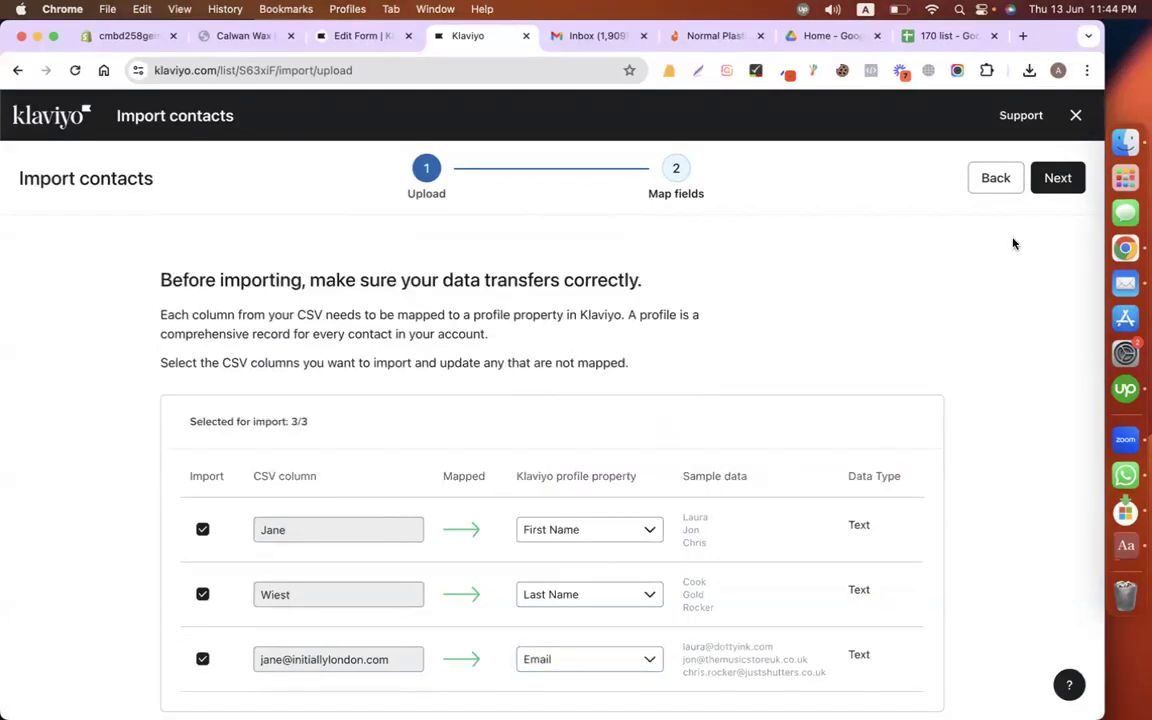
Step: Import the contacts into the learner list, updating the subscription status of all of them to 'subscribed'
{"action": "left_click", "coordinate": [1056, 177]}
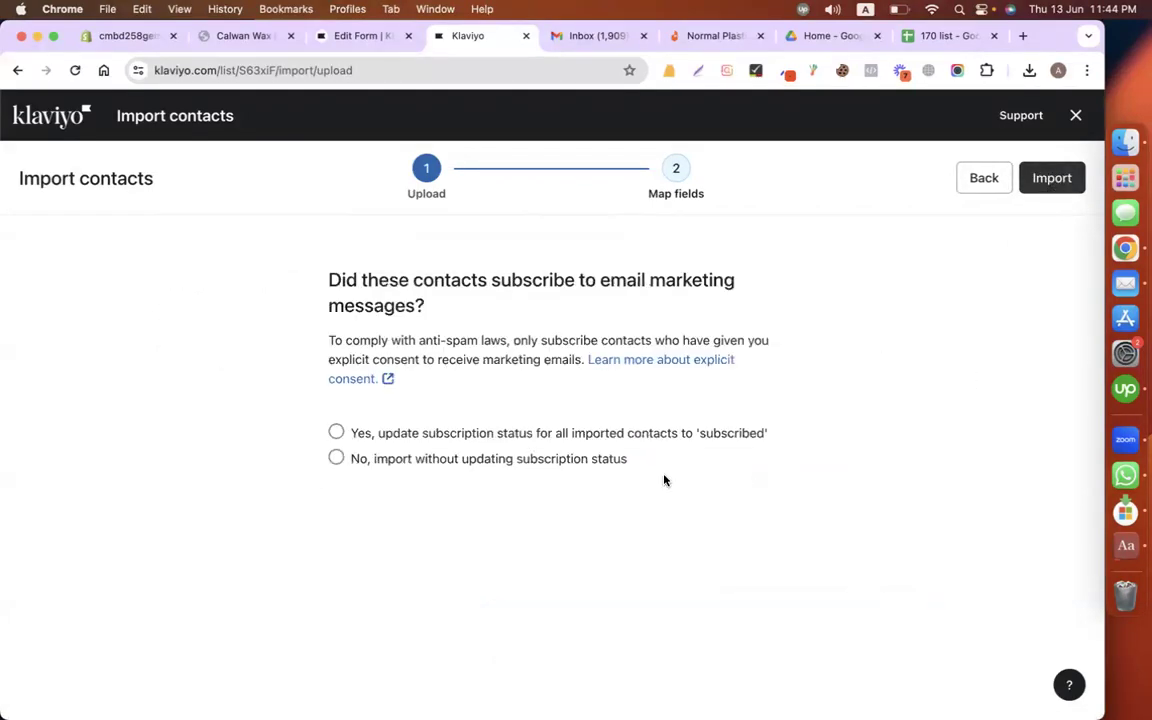
{"action": "left_click", "coordinate": [375, 440]}
{"action": "left_click", "coordinate": [1036, 182]}
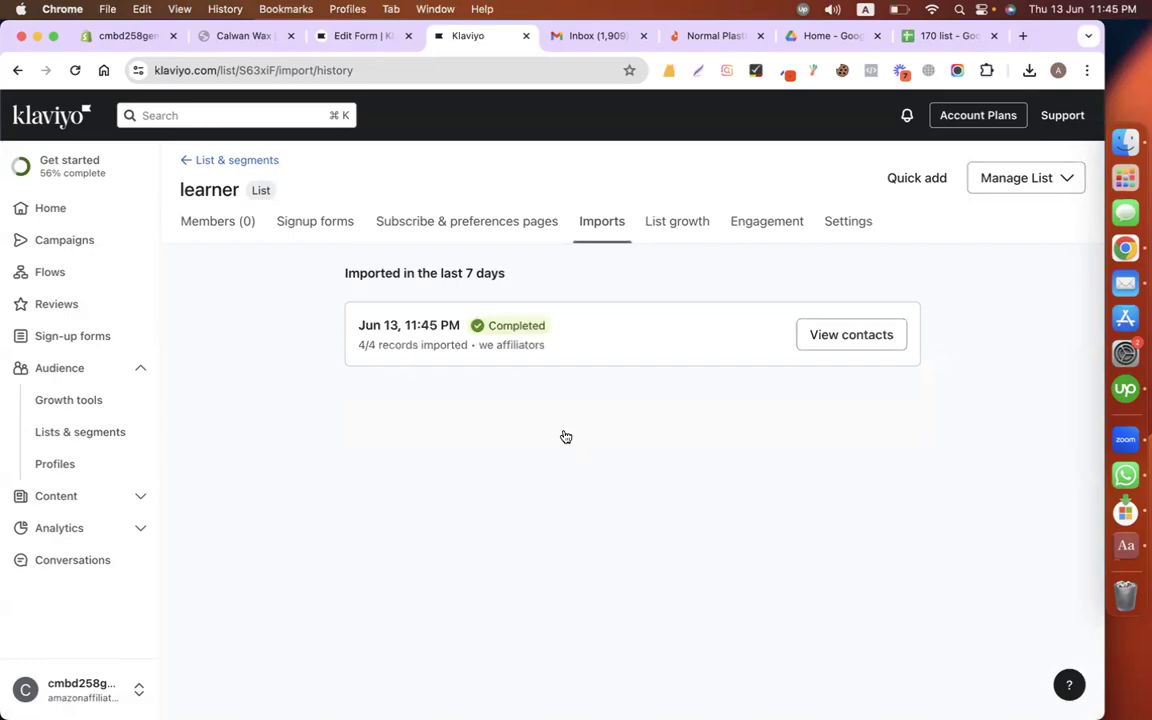
{"action": "key", "text": "ctrl+Left"}
{"action": "key", "text": "ctrl+Left"}
{"action": "key", "text": "ctrl+Right"}
{"action": "key", "text": "ctrl+Right"}
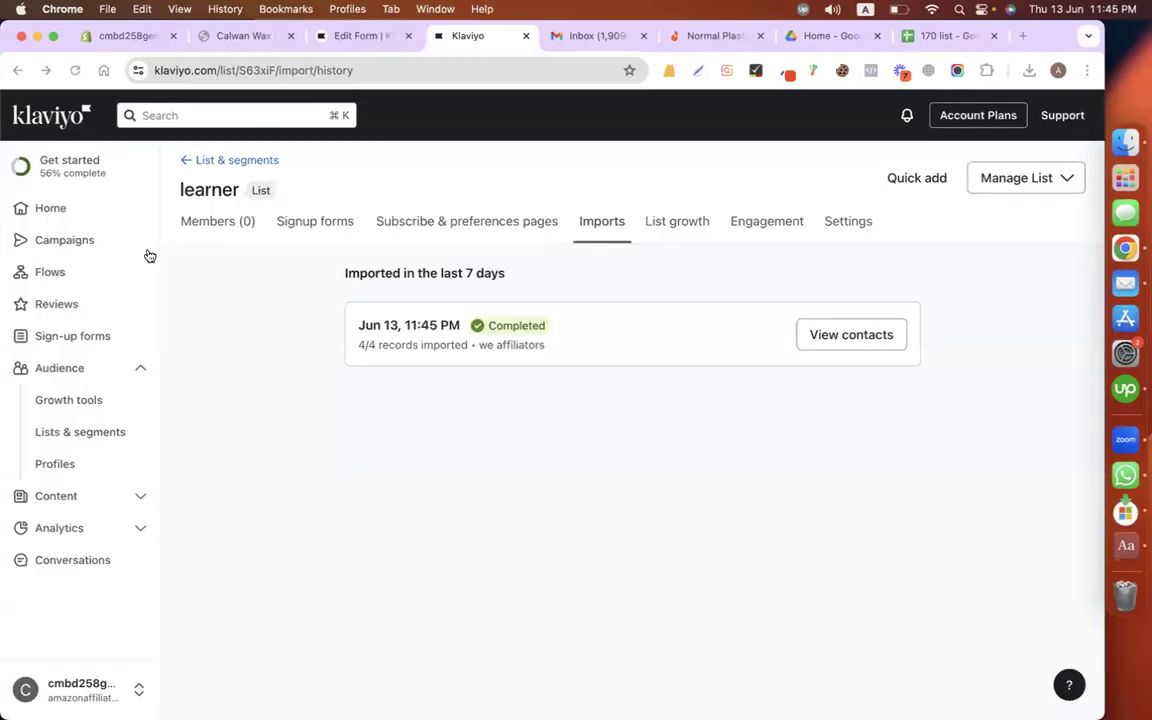
Step: Create a new email campaign dated Jun 13, 2024 with the learner tag
{"action": "left_click", "coordinate": [113, 248]}
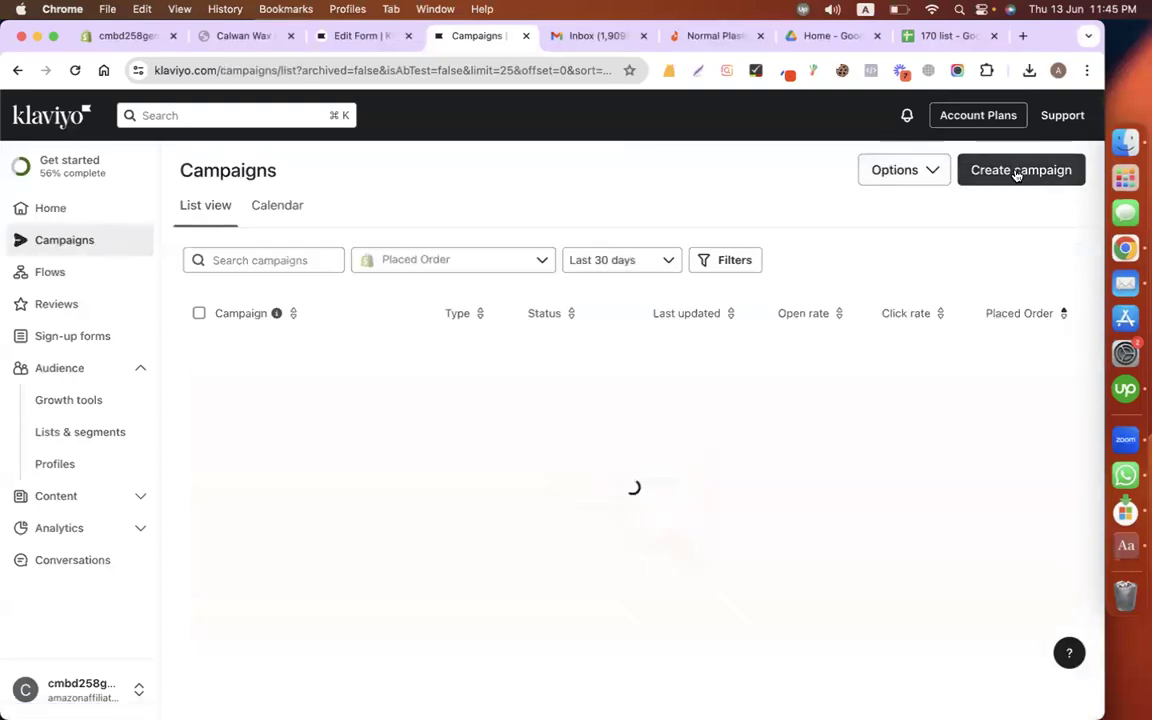
{"action": "left_click", "coordinate": [1017, 172]}
{"action": "scroll", "coordinate": [900, 430], "scroll_direction": "down", "scroll_amount": 1}
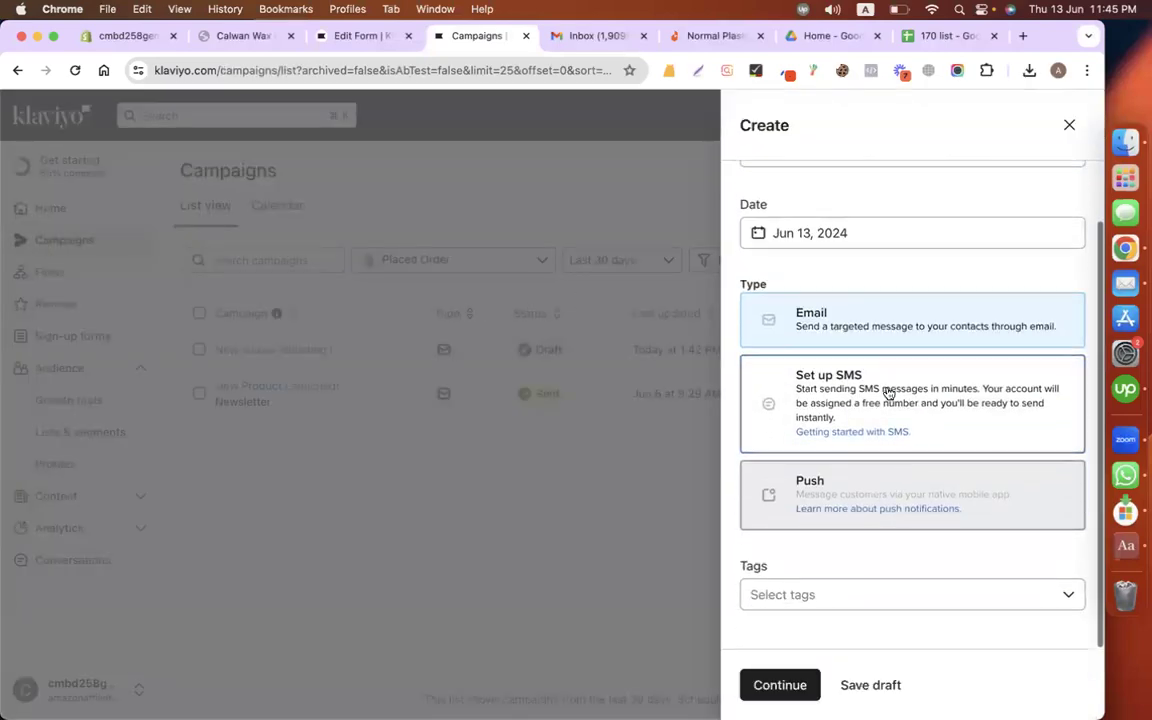
{"action": "left_click", "coordinate": [838, 597]}
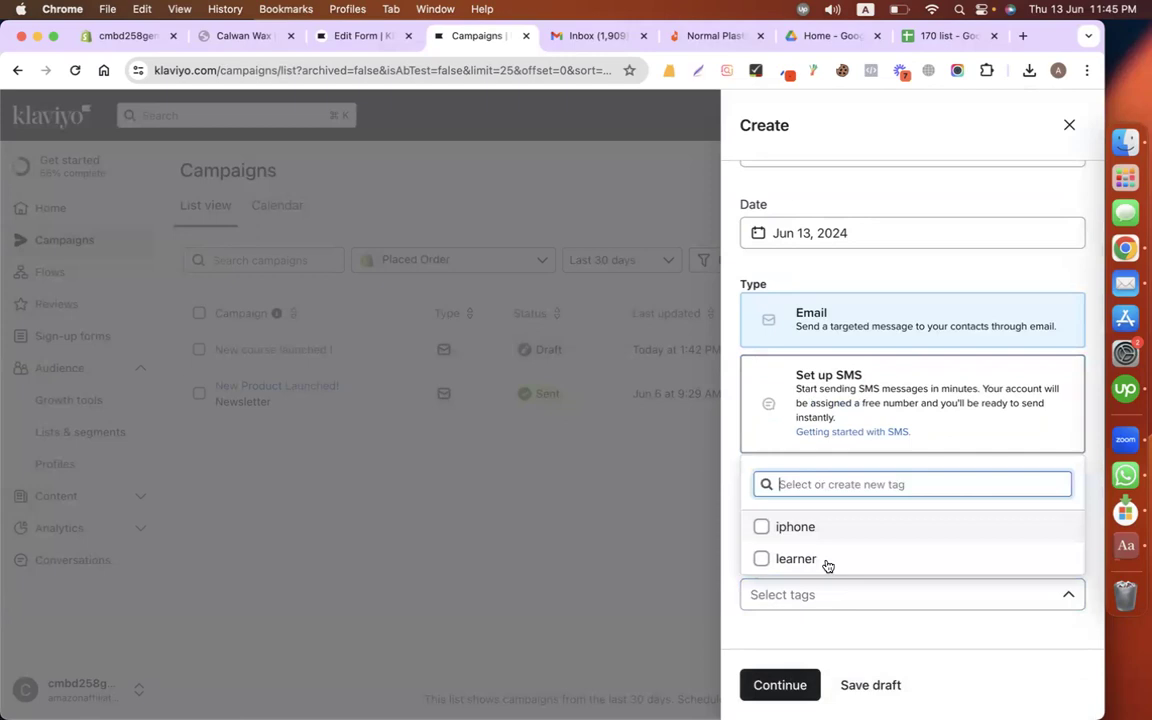
{"action": "left_click", "coordinate": [815, 559]}
{"action": "left_click", "coordinate": [805, 684]}
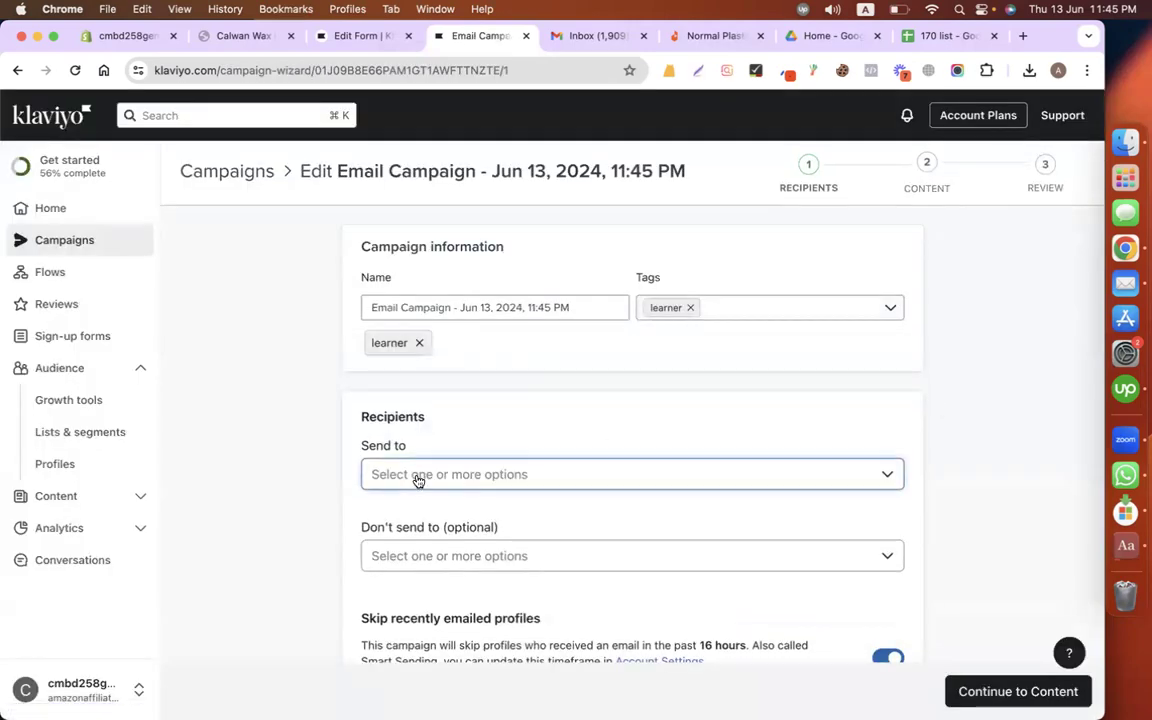
Step: Set the learner list as the campaign's recipients
{"action": "left_click", "coordinate": [418, 477]}
{"action": "left_click", "coordinate": [444, 300]}
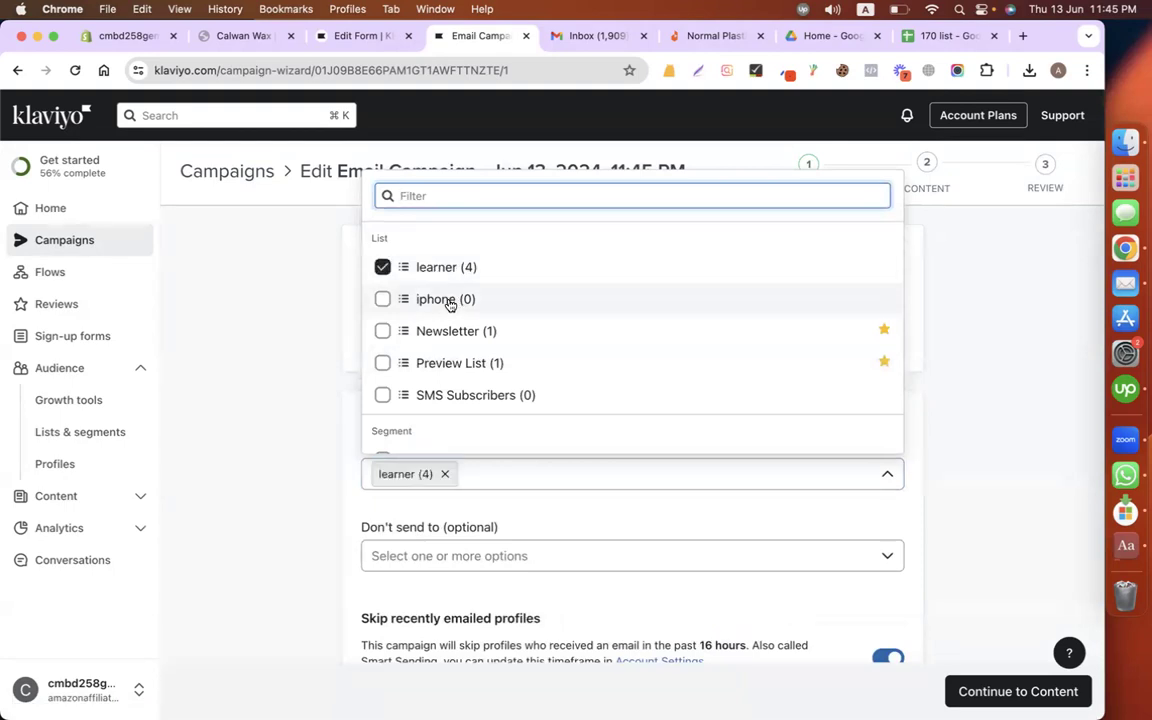
{"action": "left_click", "coordinate": [275, 441]}
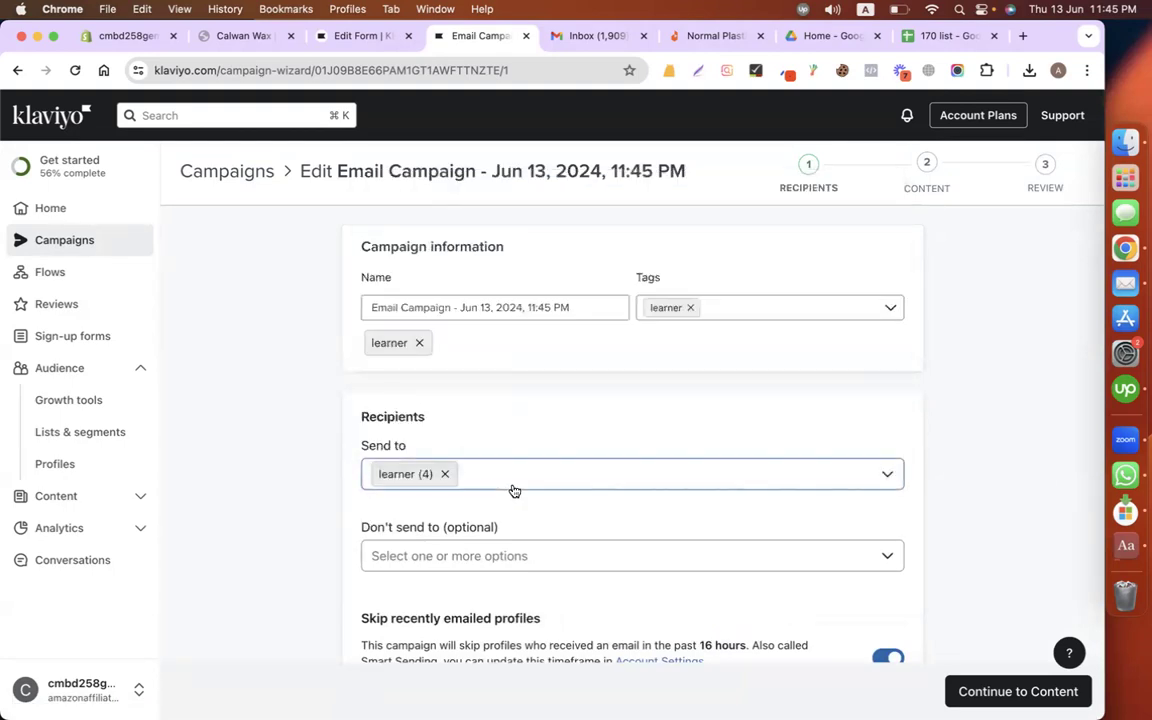
Step: Name the campaign "New course launched!" and continue to its content
{"action": "triple_click", "coordinate": [529, 309]}
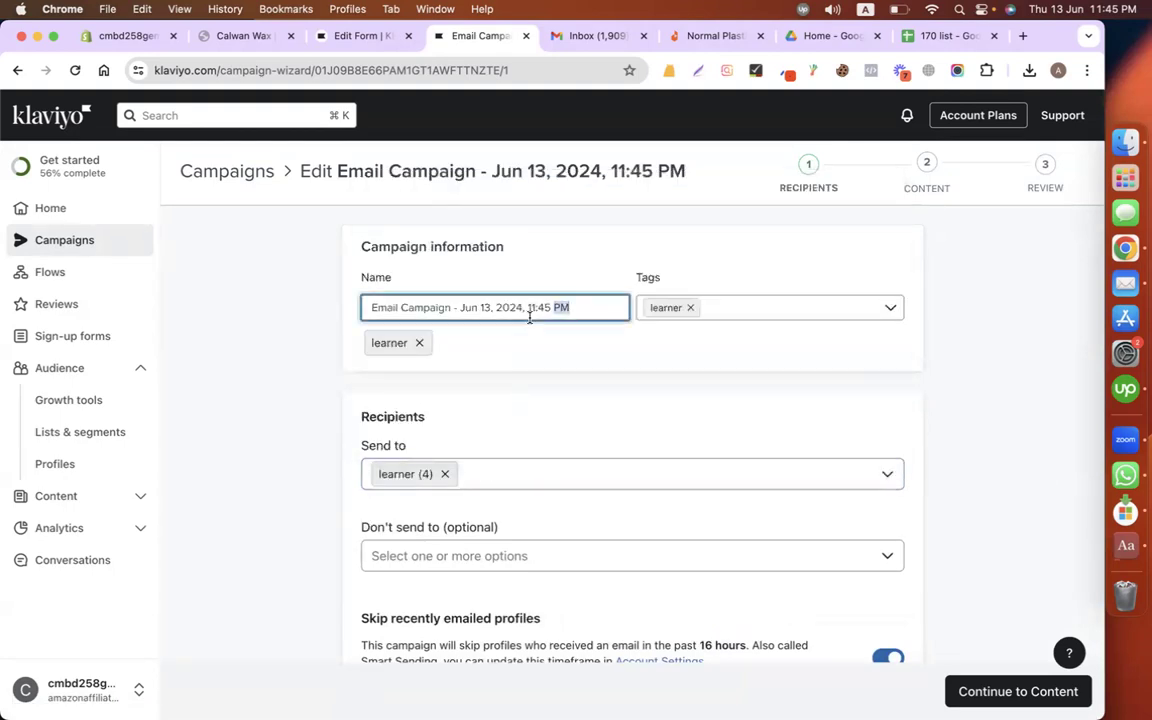
{"action": "type", "text": "New cours"}
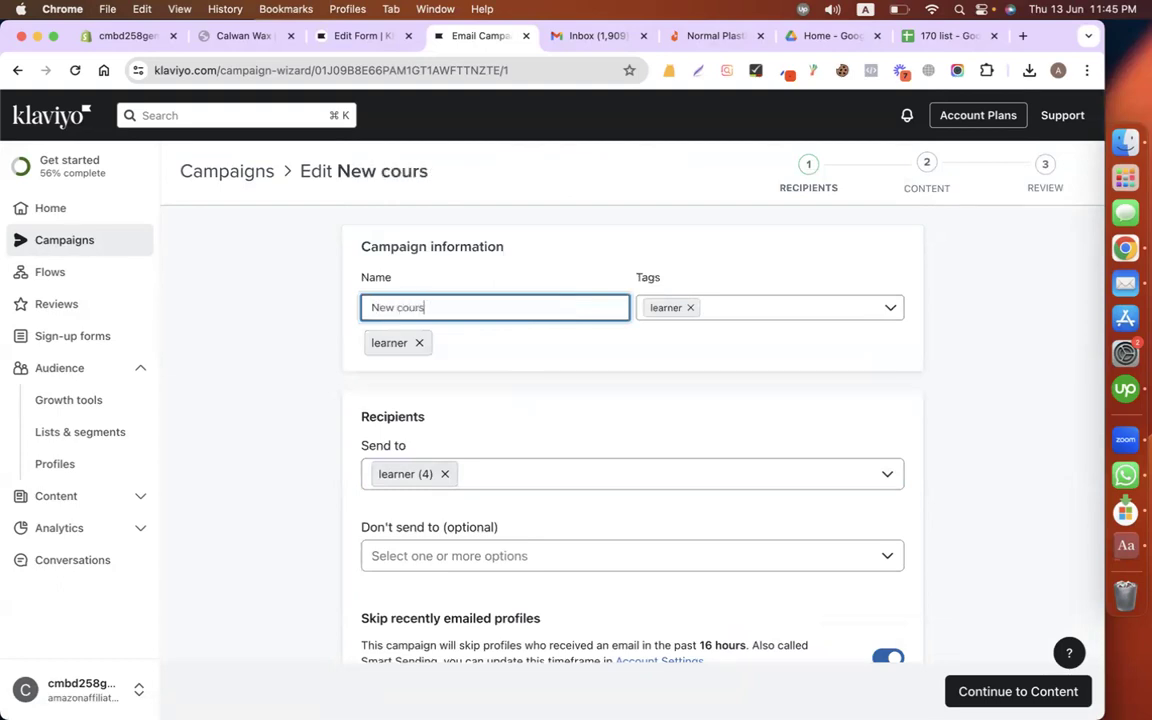
{"action": "type", "text": "e launched!"}
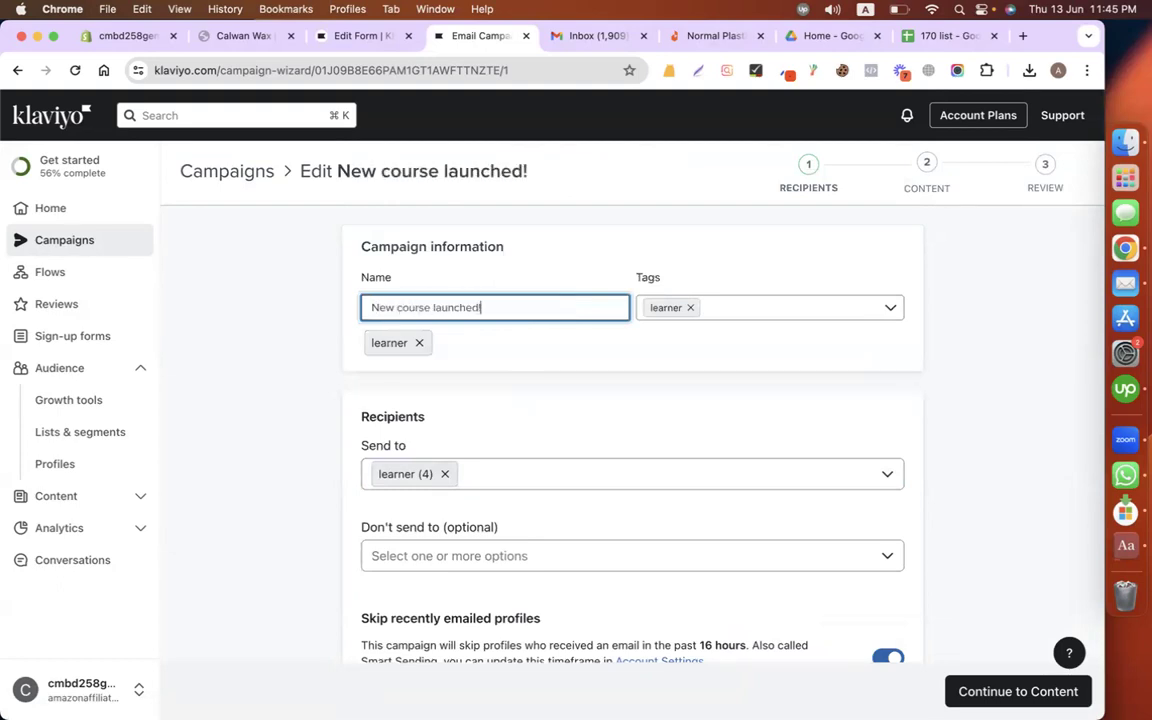
{"action": "scroll", "coordinate": [612, 393], "scroll_direction": "down", "scroll_amount": 5}
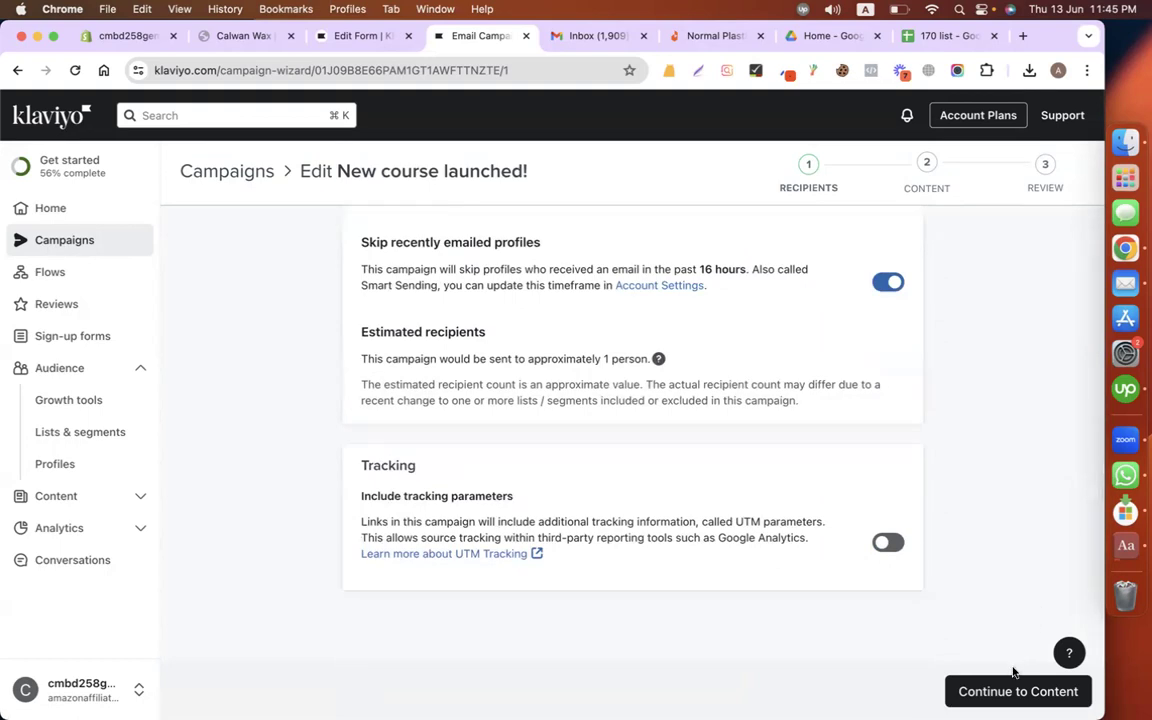
{"action": "left_click", "coordinate": [948, 684]}
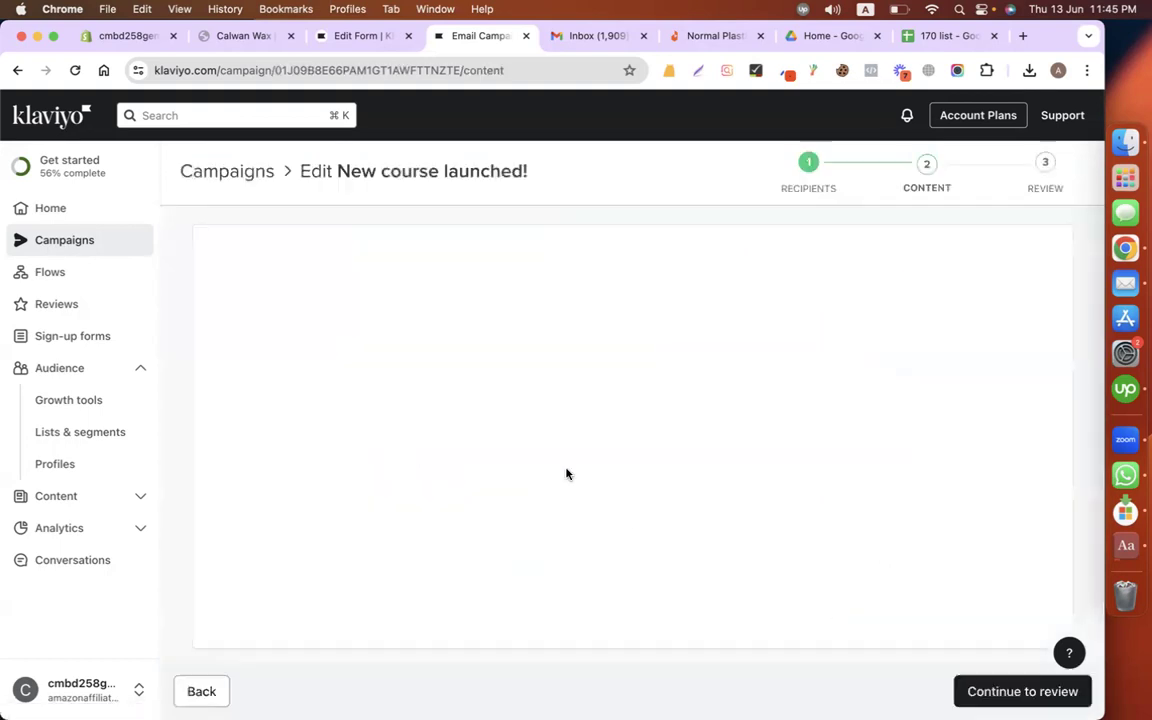
Step: Enter "New Course Launched For You" as the email's subject line, replacing the text pasted by mistake
{"action": "left_click", "coordinate": [291, 298]}
{"action": "key", "text": "super+v"}
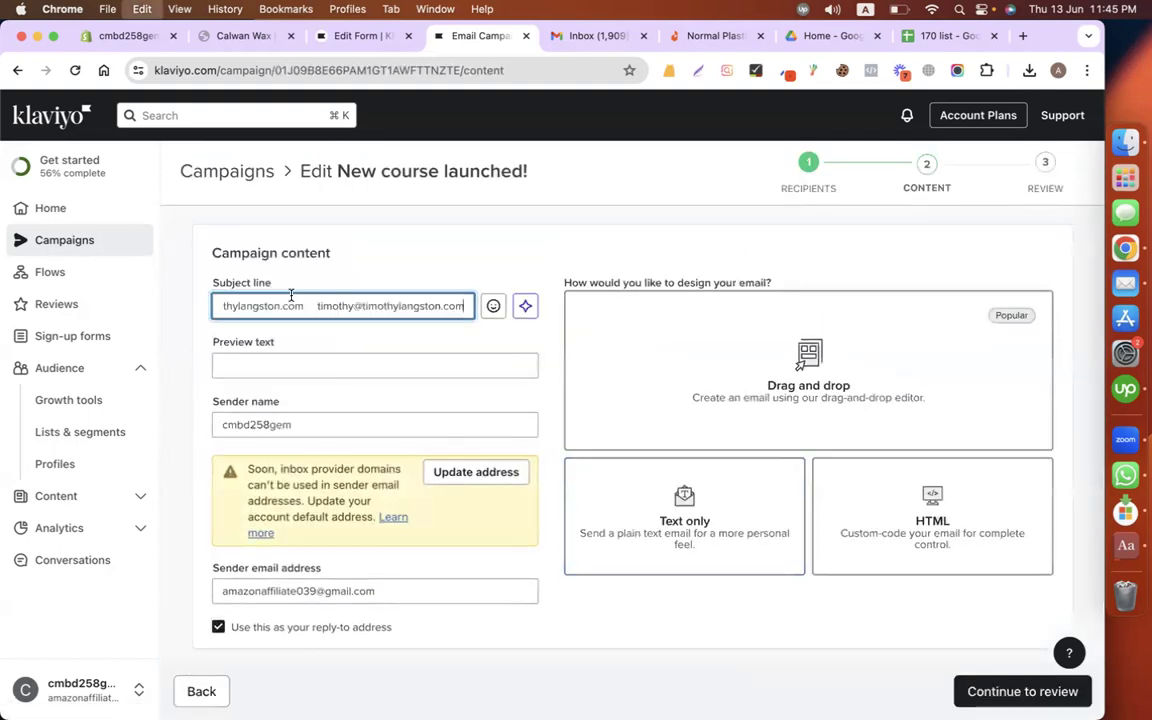
{"action": "key", "text": "super+a"}
{"action": "type", "text": "New "}
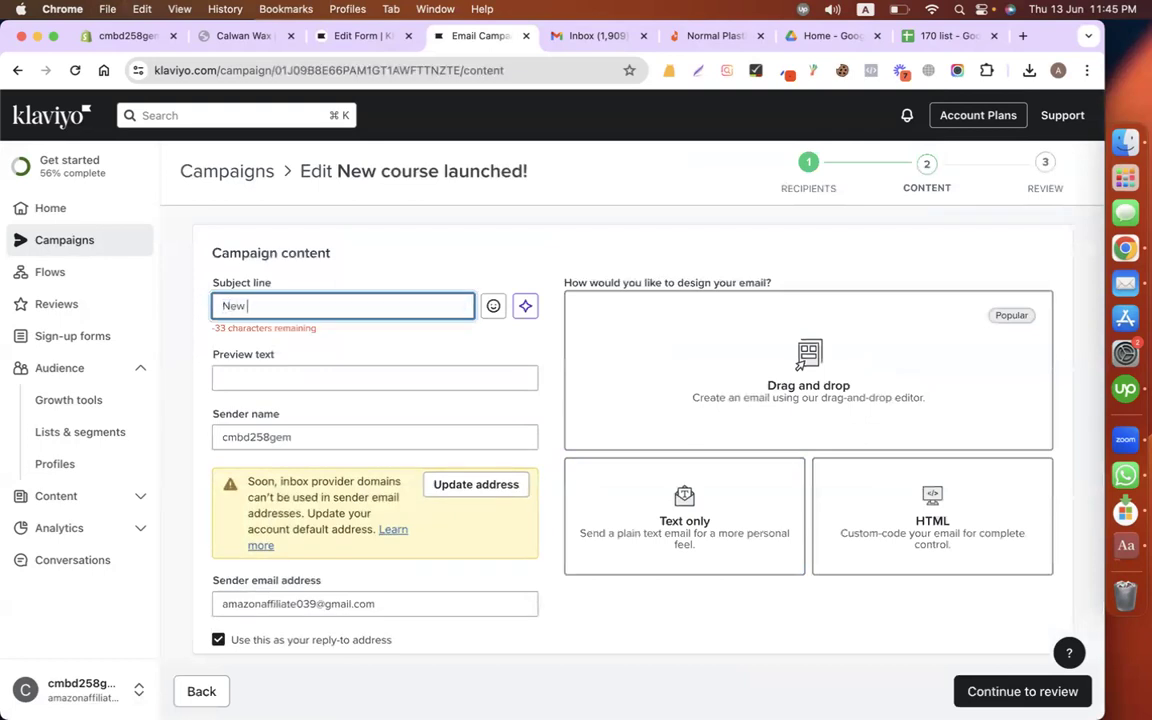
{"action": "type", "text": "Course Launched For You"}
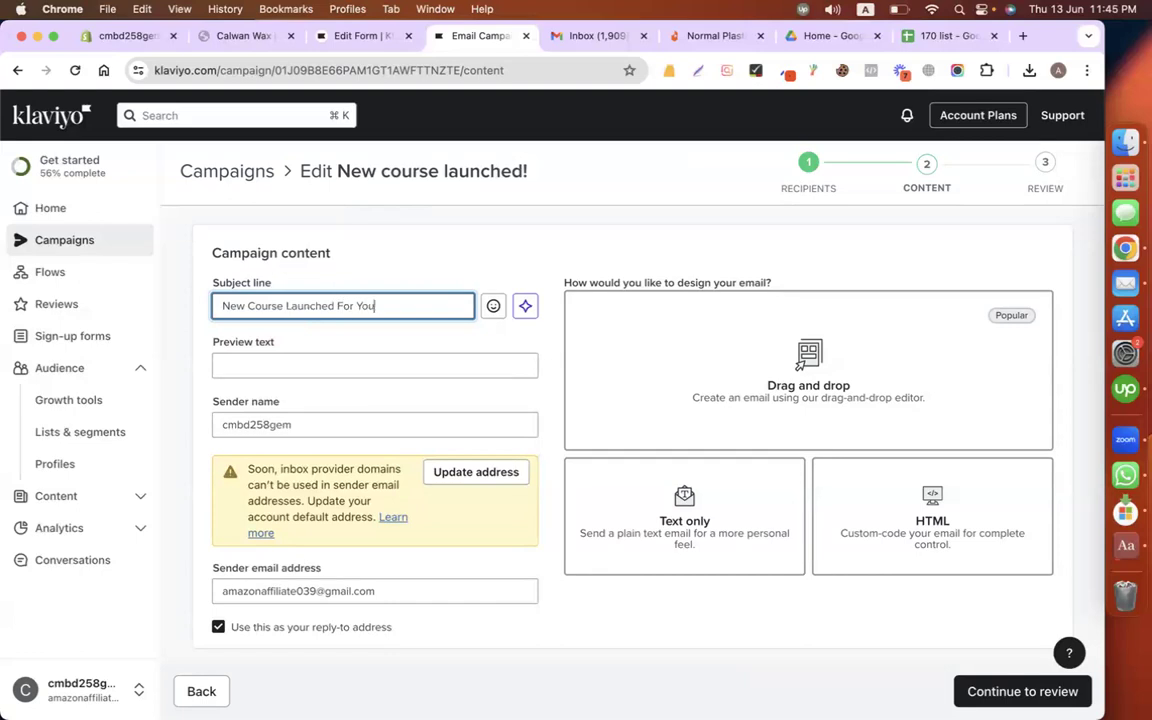
{"action": "key", "text": "super+1"}
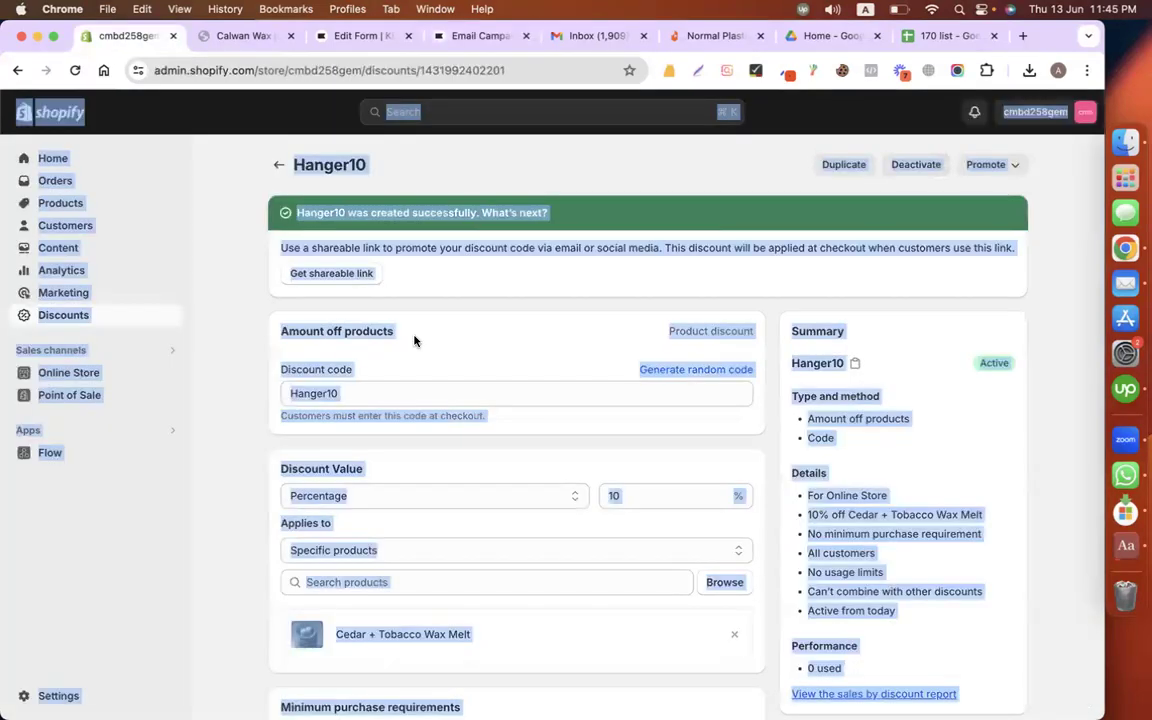
{"action": "left_click", "coordinate": [536, 316]}
{"action": "left_click", "coordinate": [352, 37]}
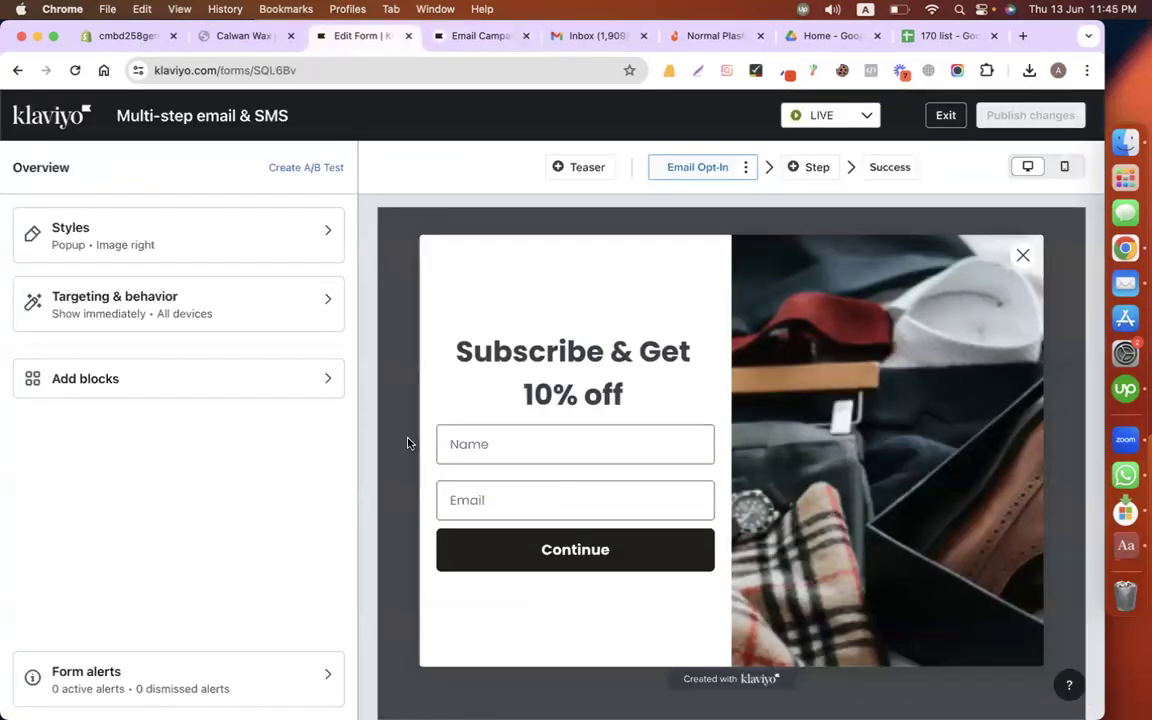
{"action": "left_click", "coordinate": [243, 38]}
{"action": "left_click", "coordinate": [480, 37]}
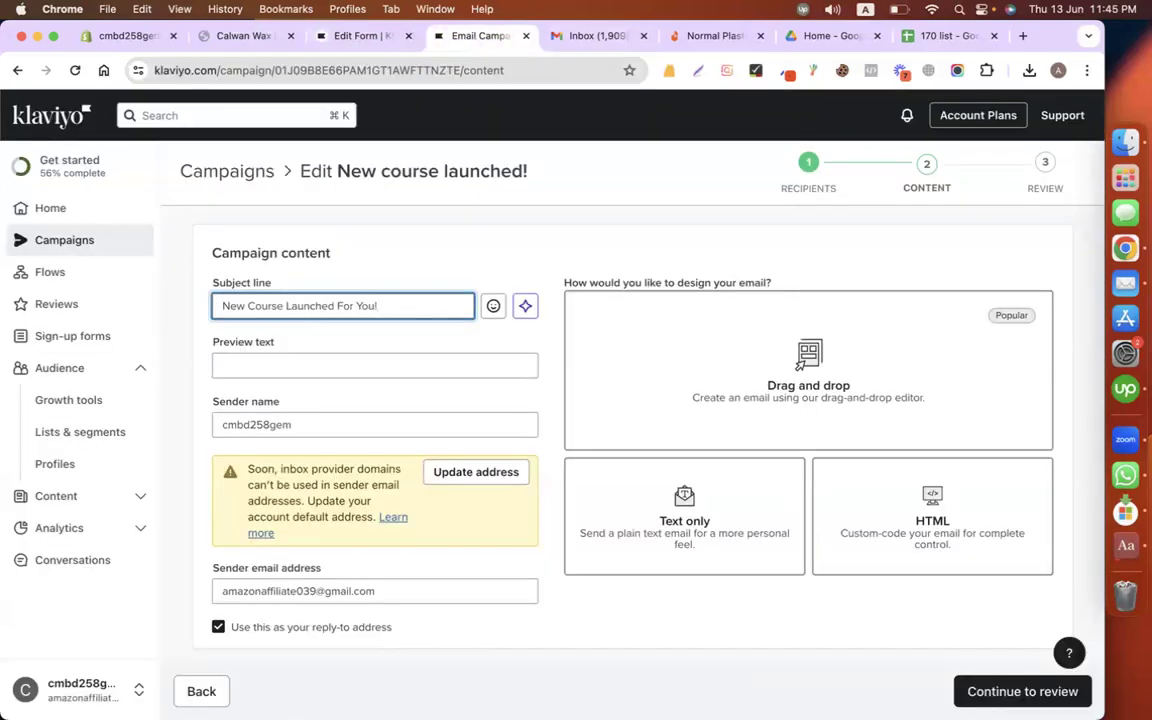
Step: Start a blank email in the drag-and-drop editor and add an image block below the logo header
{"action": "scroll", "coordinate": [399, 386], "scroll_direction": "down", "scroll_amount": 1}
{"action": "left_click", "coordinate": [797, 313]}
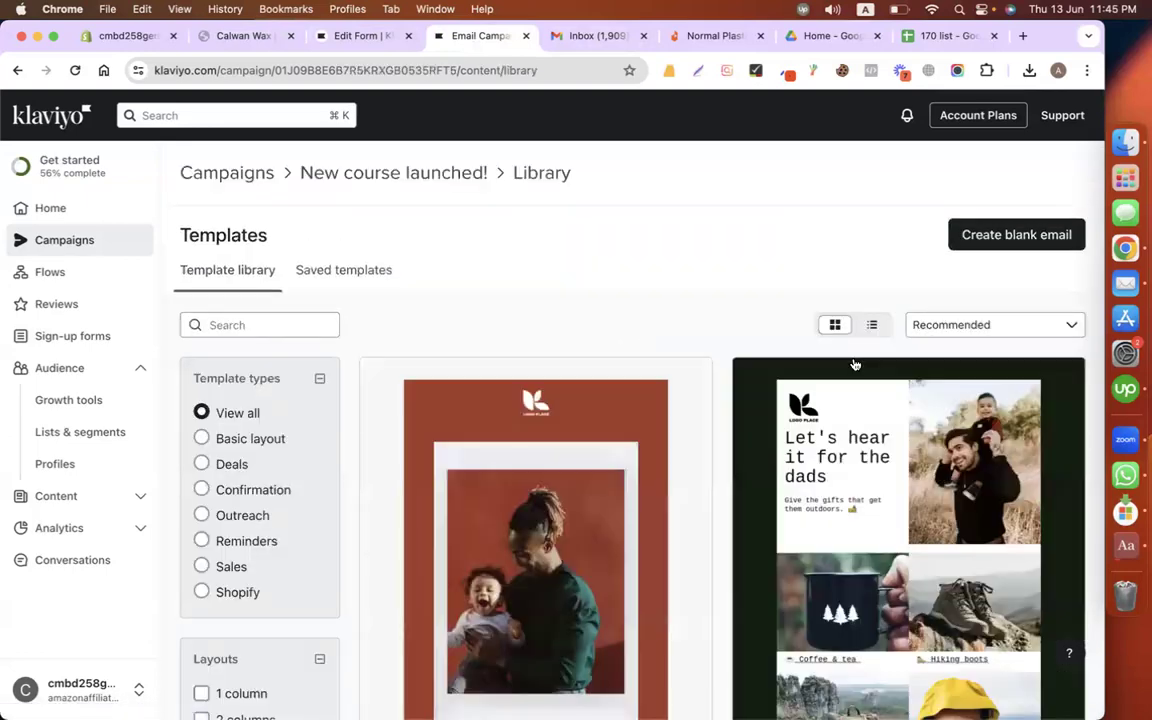
{"action": "scroll", "coordinate": [743, 451], "scroll_direction": "down", "scroll_amount": 5}
{"action": "scroll", "coordinate": [700, 475], "scroll_direction": "down", "scroll_amount": 4}
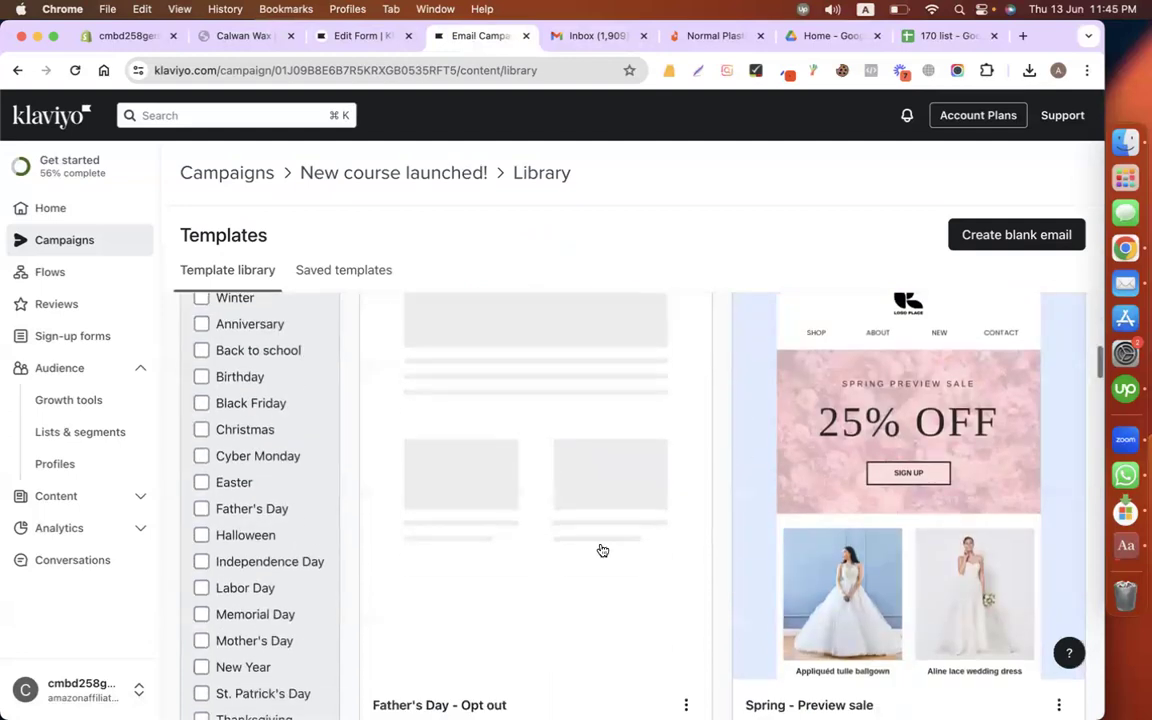
{"action": "scroll", "coordinate": [601, 548], "scroll_direction": "down", "scroll_amount": 3}
{"action": "scroll", "coordinate": [600, 548], "scroll_direction": "down", "scroll_amount": 3}
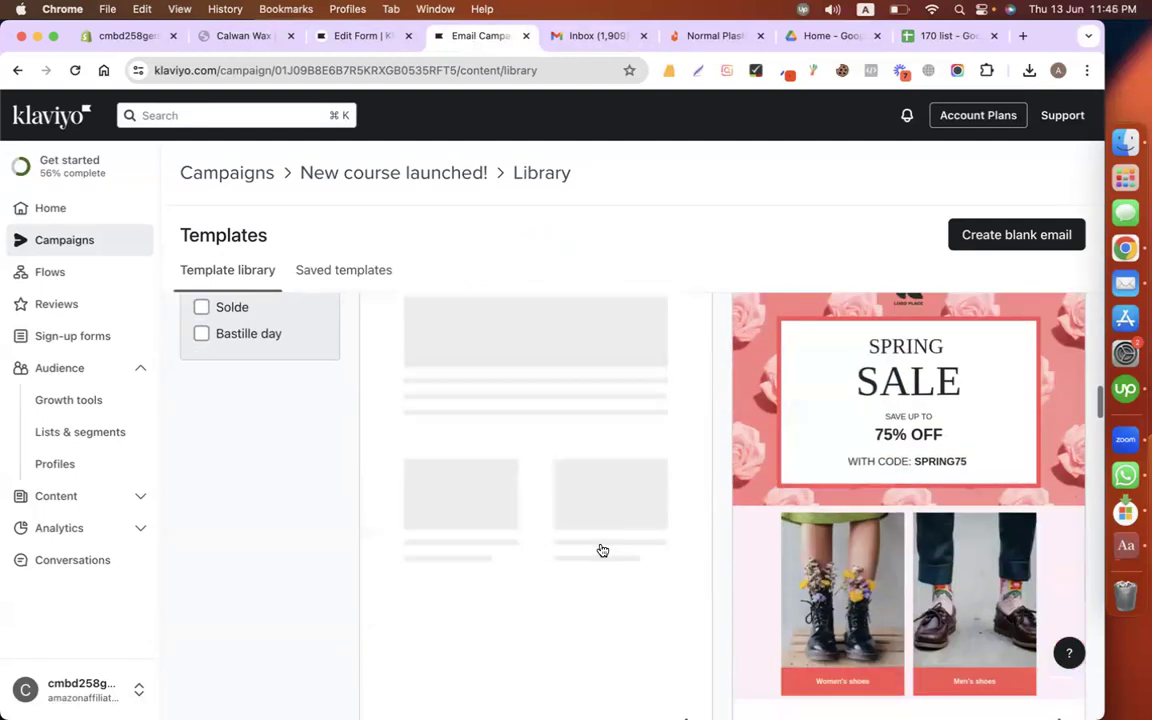
{"action": "scroll", "coordinate": [848, 391], "scroll_direction": "up", "scroll_amount": 10}
{"action": "left_click", "coordinate": [972, 240]}
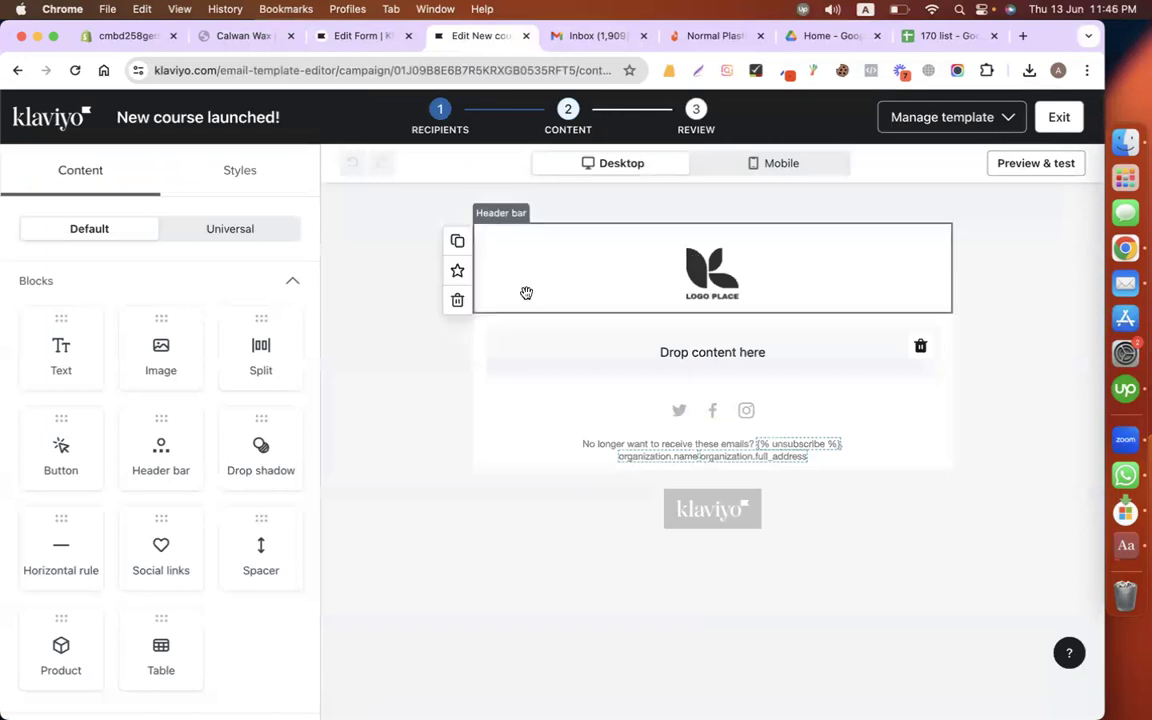
{"action": "left_click_drag", "start_coordinate": [159, 355], "coordinate": [608, 361]}
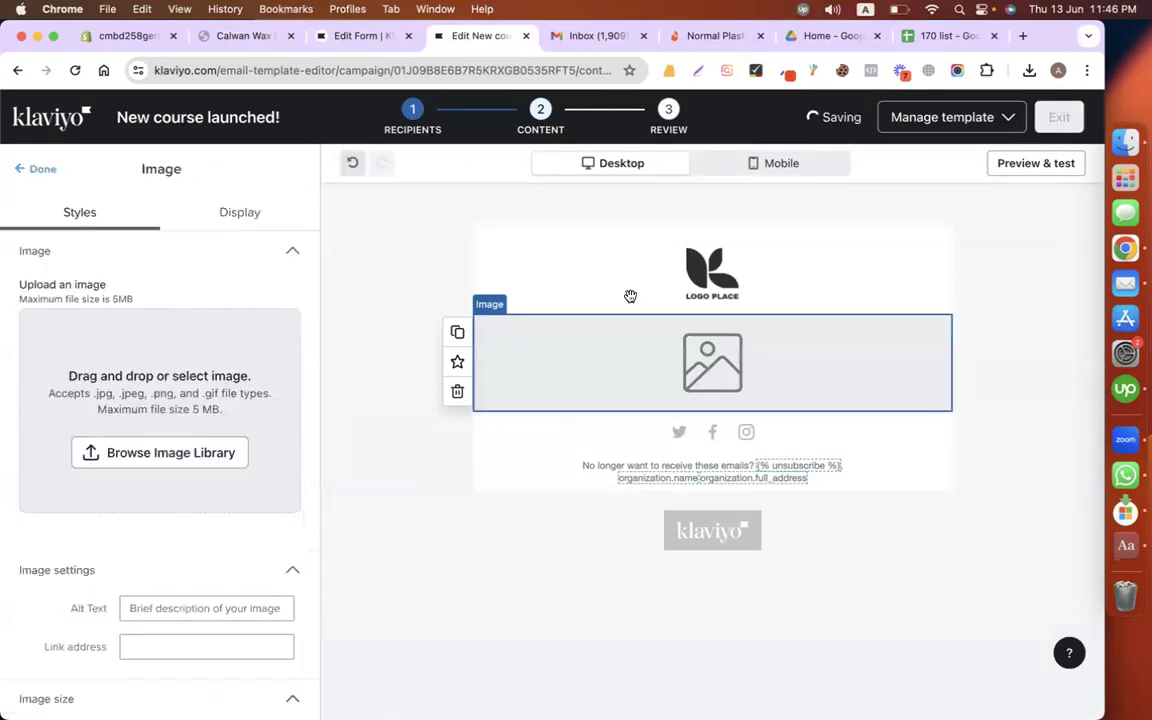
Step: Open codemanbd.com in a new browser tab beside the email editor and go to the Video Editing & Youtube Marketing course page
{"action": "left_click", "coordinate": [1022, 36]}
{"action": "type", "text": "co"}
{"action": "key", "text": "Return"}
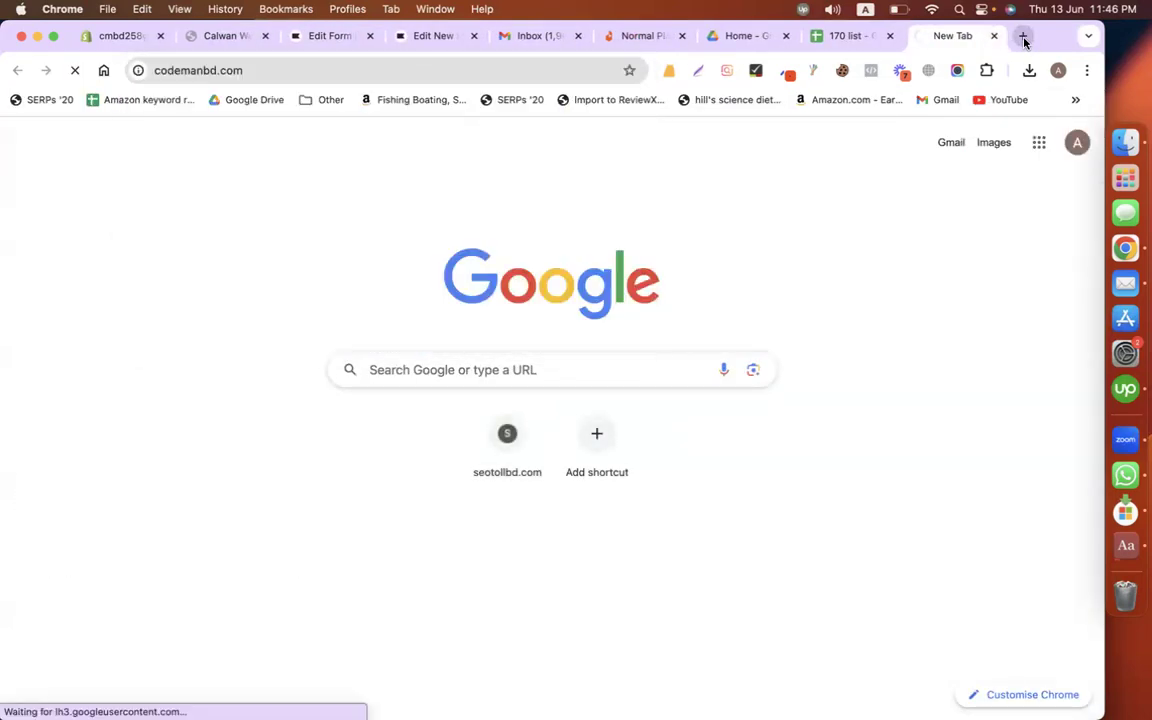
{"action": "left_click_drag", "start_coordinate": [951, 36], "coordinate": [534, 37]}
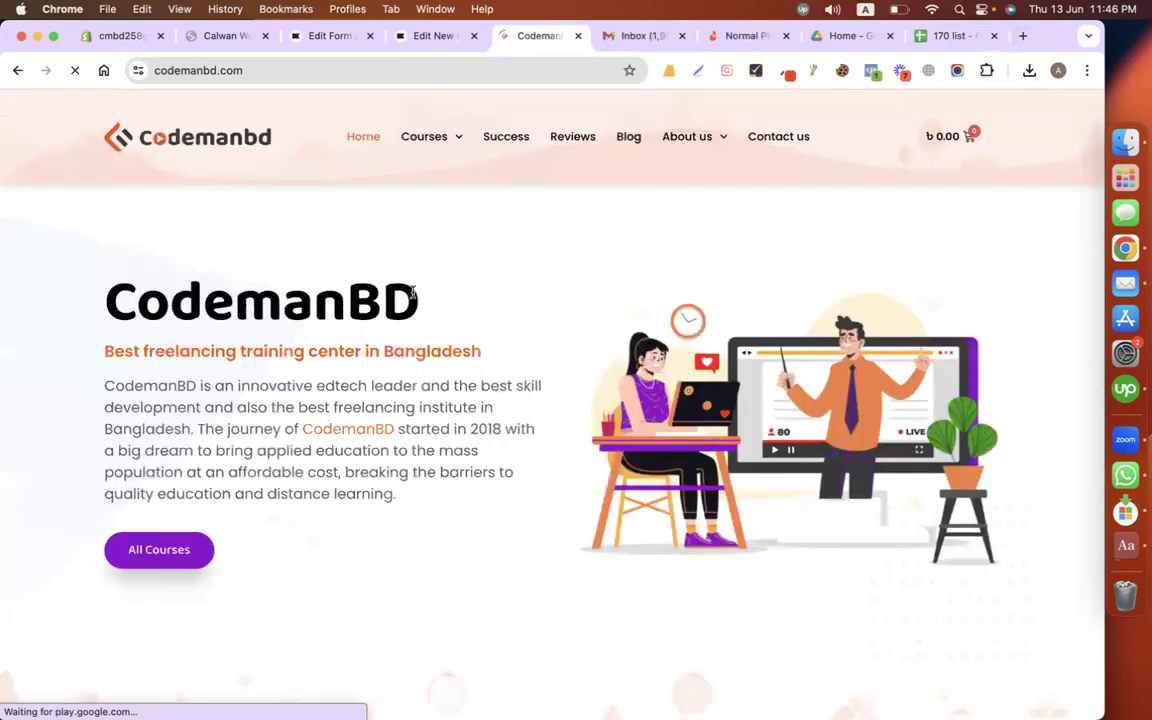
{"action": "mouse_move", "coordinate": [437, 136]}
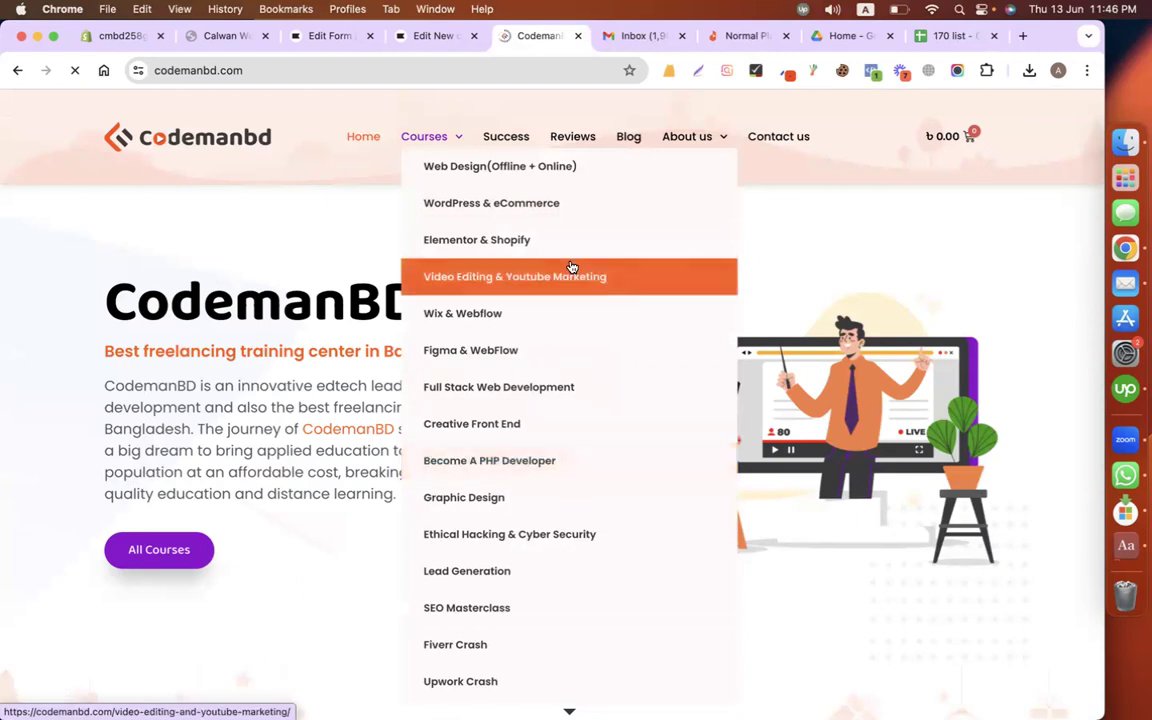
{"action": "left_click", "coordinate": [572, 267]}
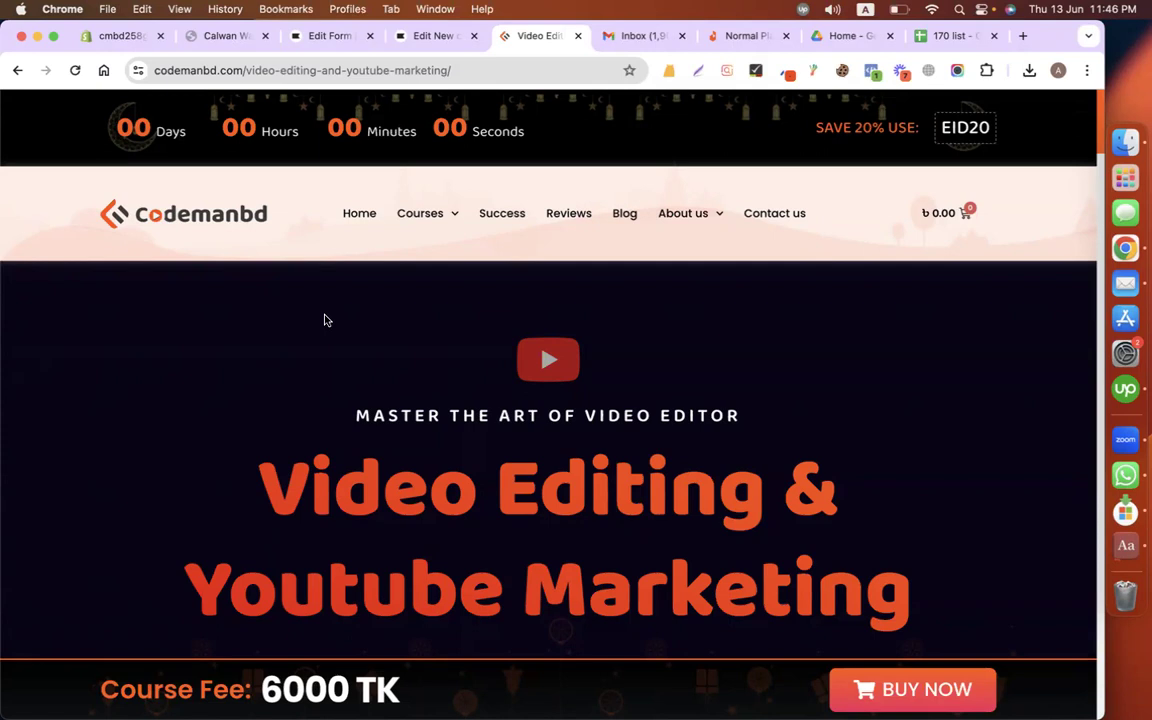
Step: Capture the Video Editing & Youtube Marketing course banner with Lightshot and save the screenshot as "v" in Downloads
{"action": "scroll", "coordinate": [324, 320], "scroll_direction": "down", "scroll_amount": 3}
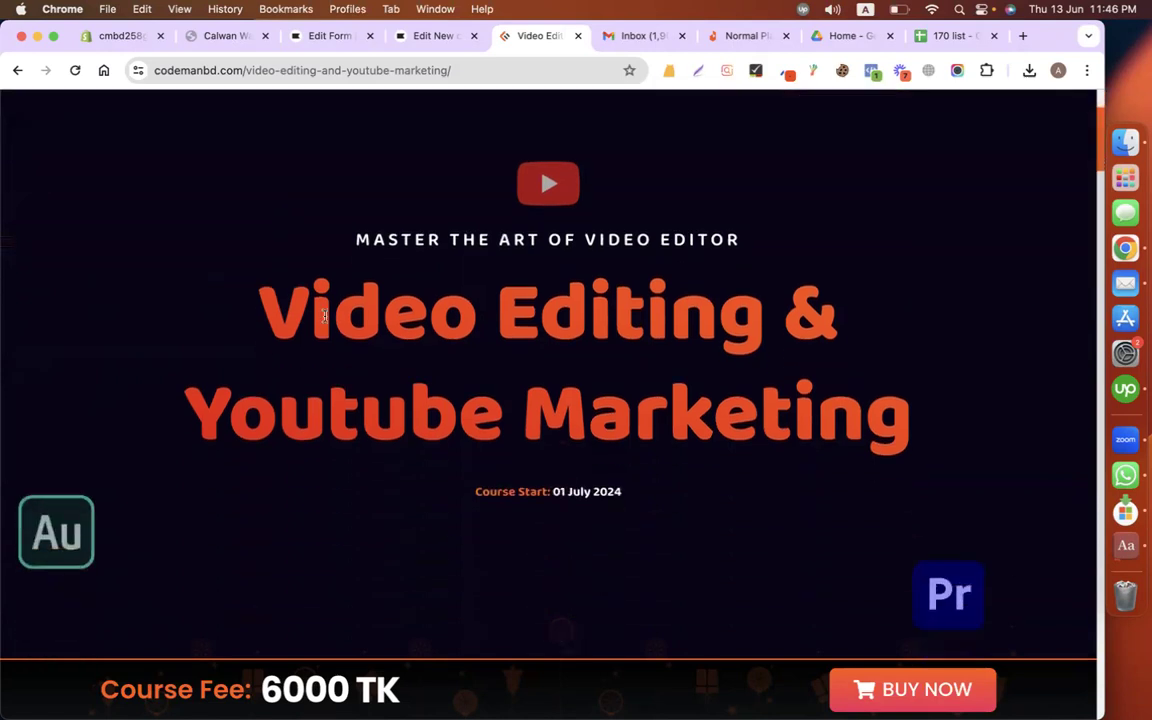
{"action": "scroll", "coordinate": [427, 310], "scroll_direction": "down", "scroll_amount": 2}
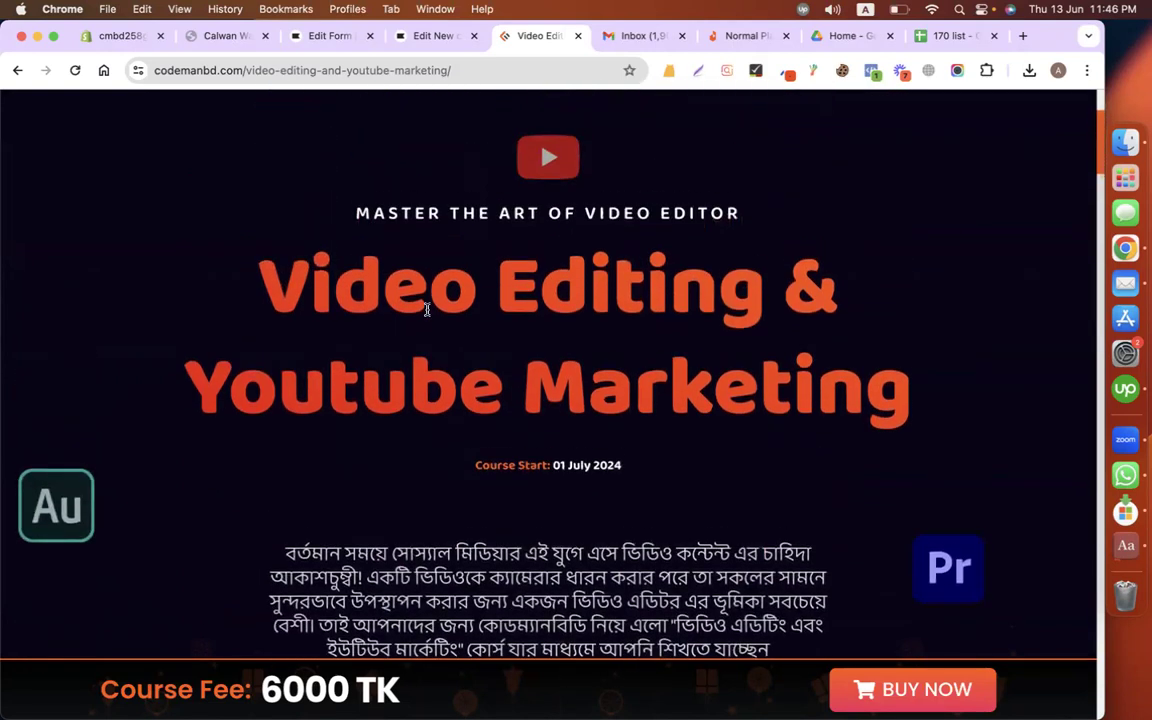
{"action": "scroll", "coordinate": [427, 310], "scroll_direction": "up", "scroll_amount": 1}
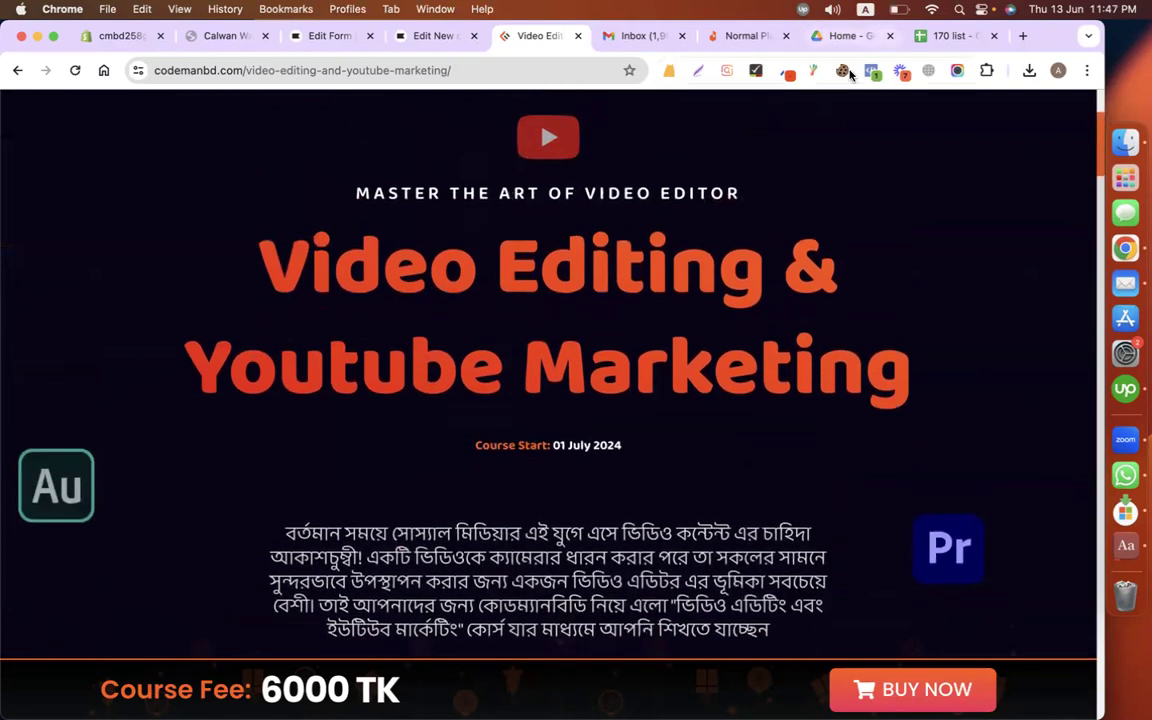
{"action": "left_click", "coordinate": [698, 70]}
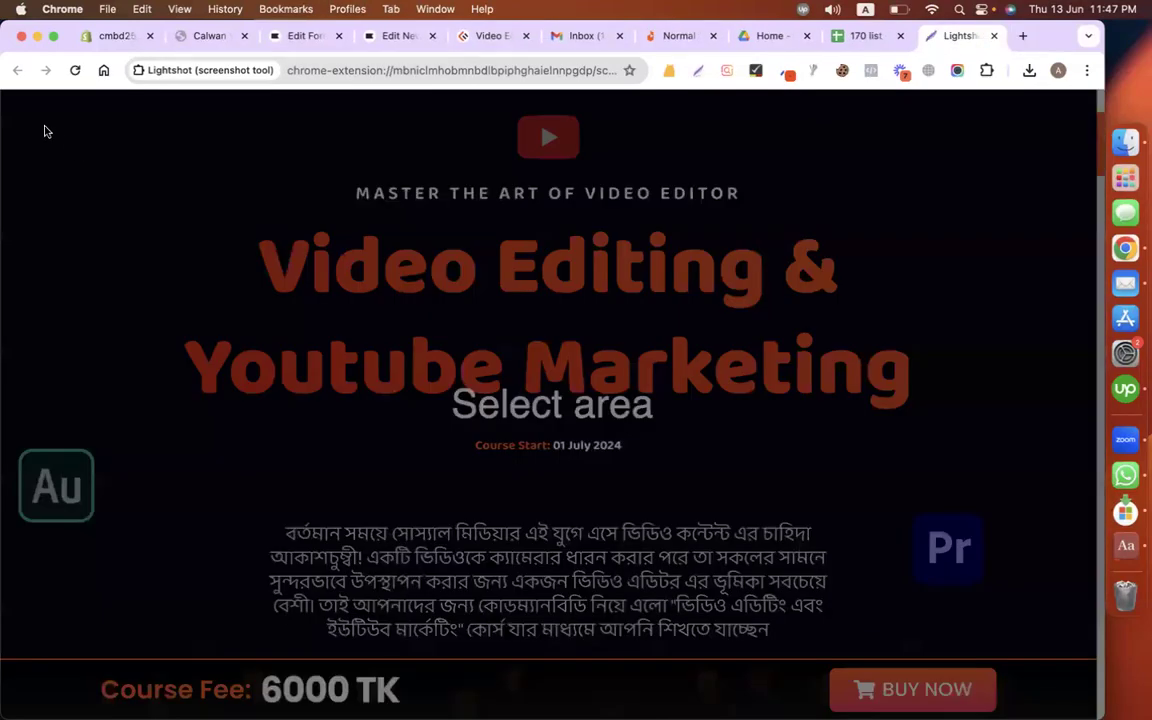
{"action": "left_click_drag", "start_coordinate": [32, 111], "coordinate": [1033, 652]}
{"action": "left_click", "coordinate": [996, 669]}
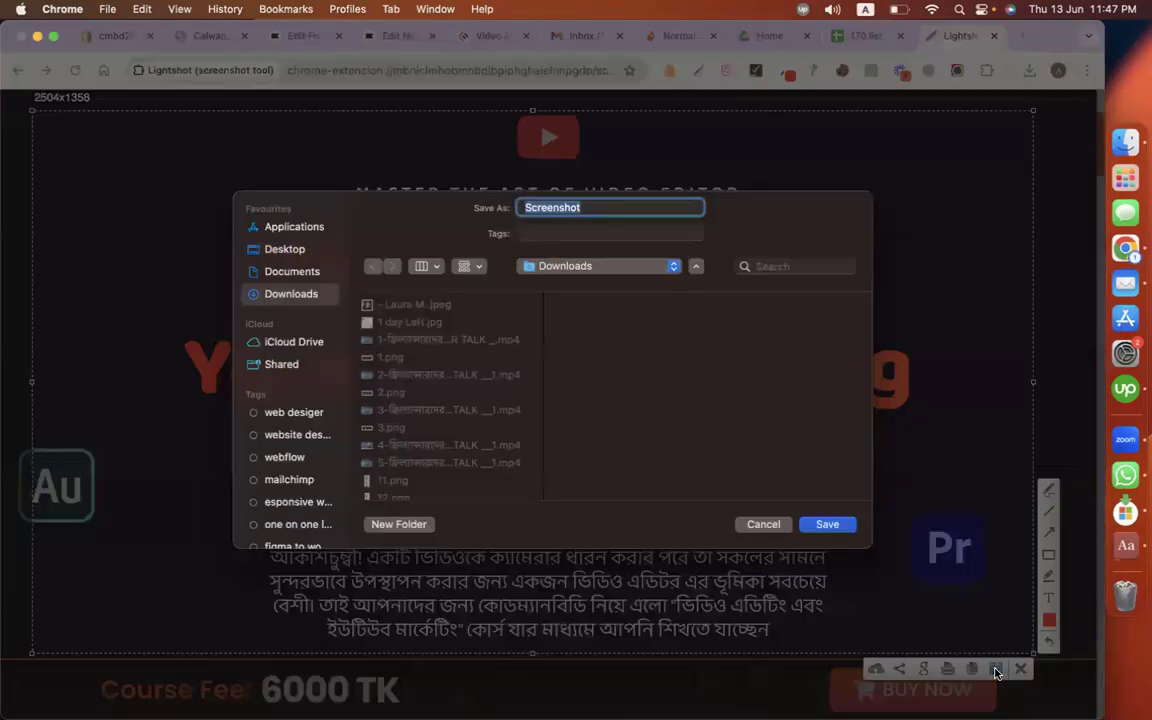
{"action": "type", "text": "v"}
{"action": "key", "text": "Return"}
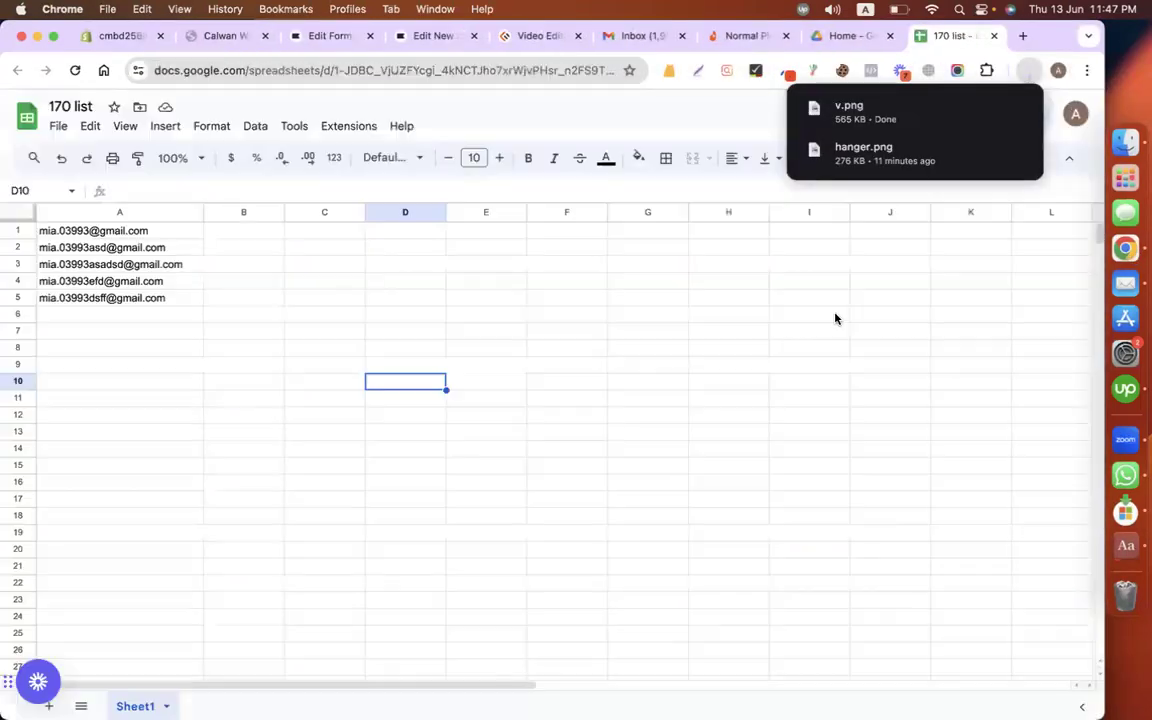
Step: Return to the campaign email and upload v.png from Downloads into the empty image block
{"action": "left_click", "coordinate": [445, 36]}
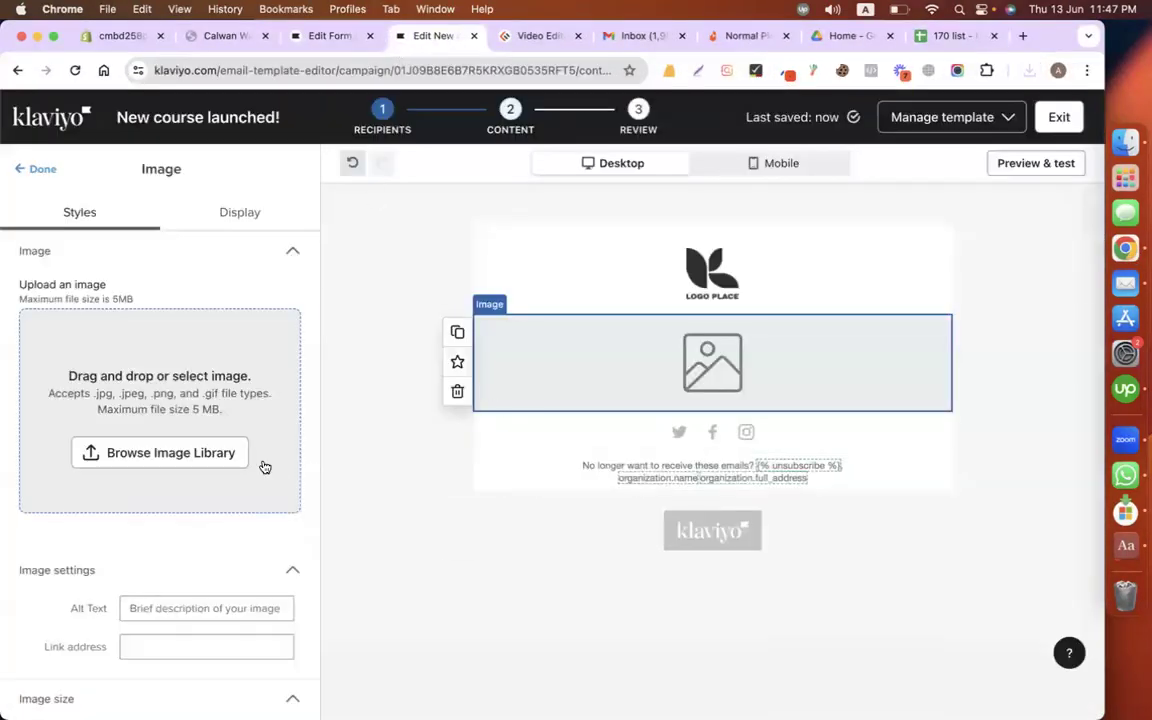
{"action": "left_click", "coordinate": [172, 455]}
{"action": "left_click", "coordinate": [378, 250]}
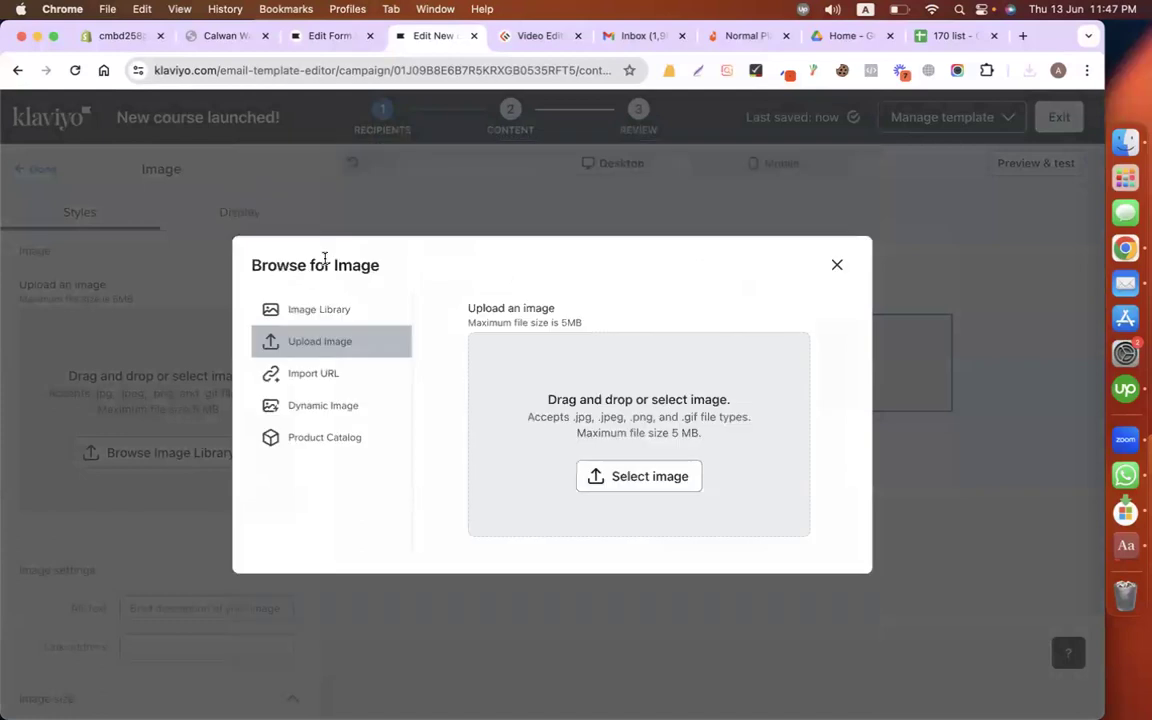
{"action": "left_click", "coordinate": [656, 476]}
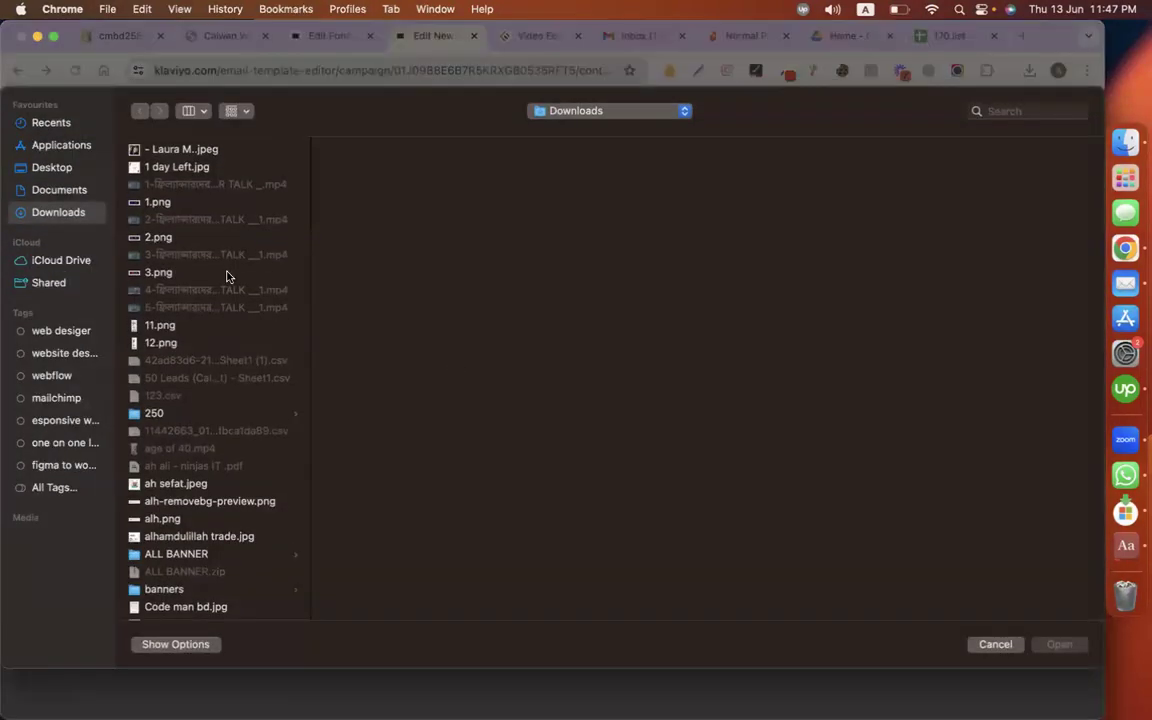
{"action": "key", "text": "b"}
{"action": "key", "text": "Down"}
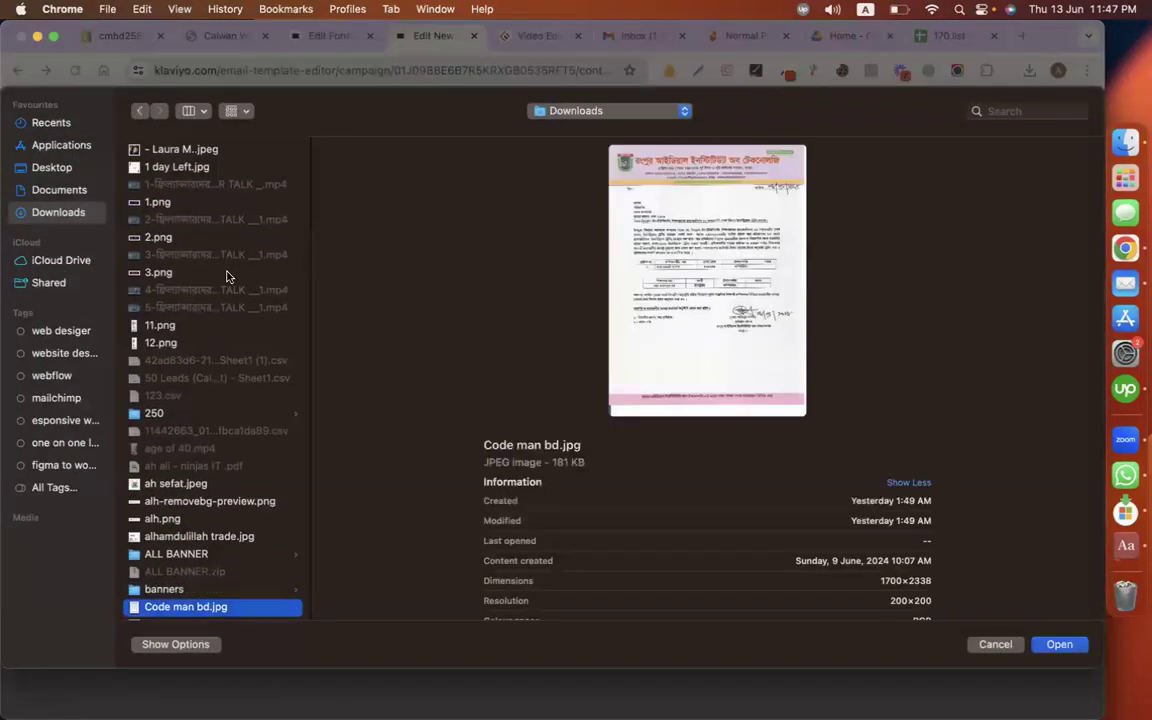
{"action": "scroll", "coordinate": [220, 300], "scroll_direction": "down", "scroll_amount": 1}
{"action": "key", "text": "v"}
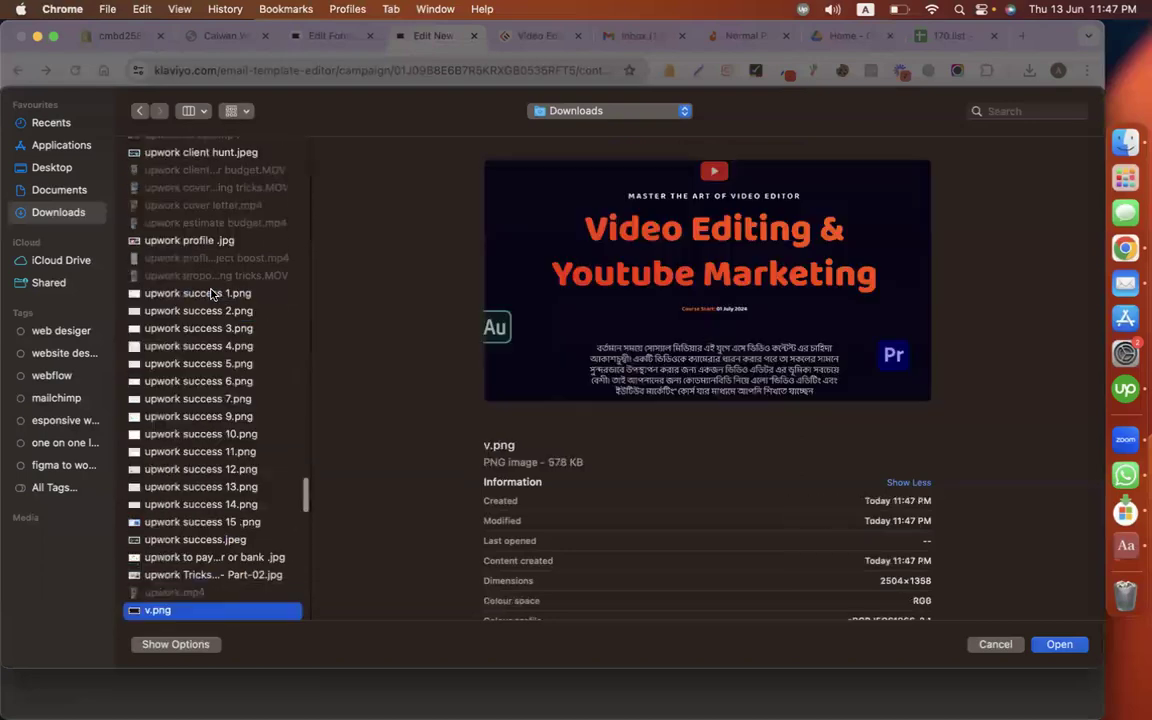
{"action": "key", "text": "Return"}
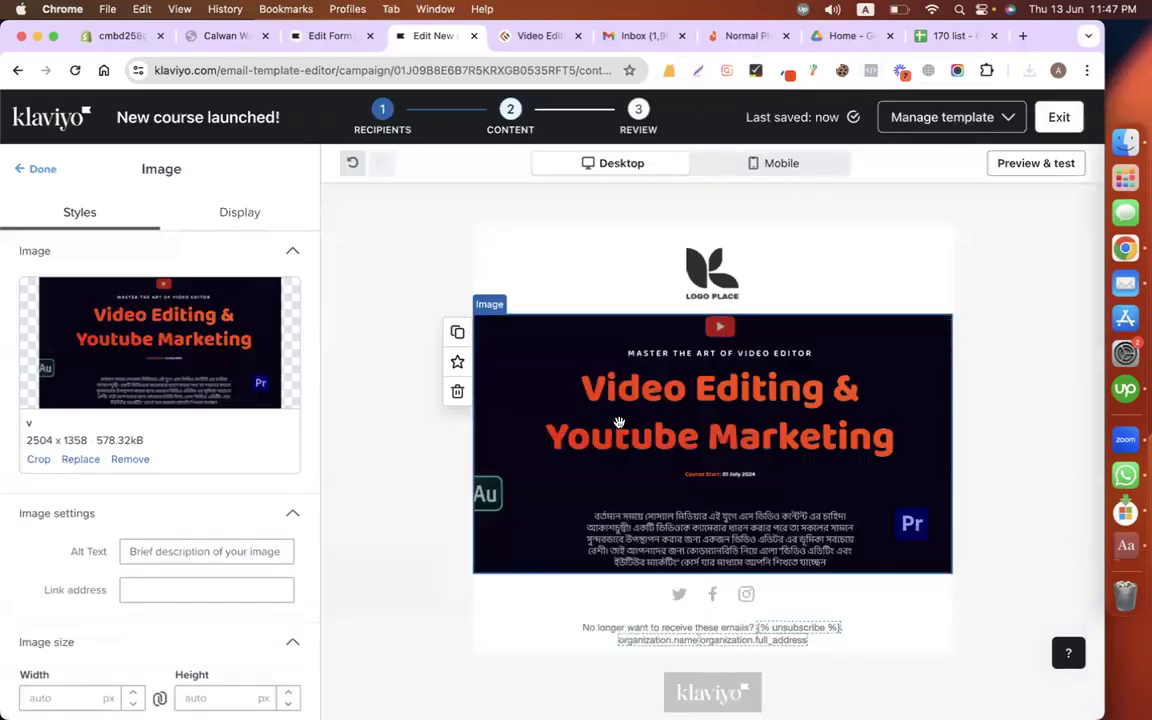
Step: Copy the "এই কোর্সের মধ্যে যা যা শিখানো হবে" heading and its first three points from the course page, and return to the email's content blocks
{"action": "left_click", "coordinate": [527, 37]}
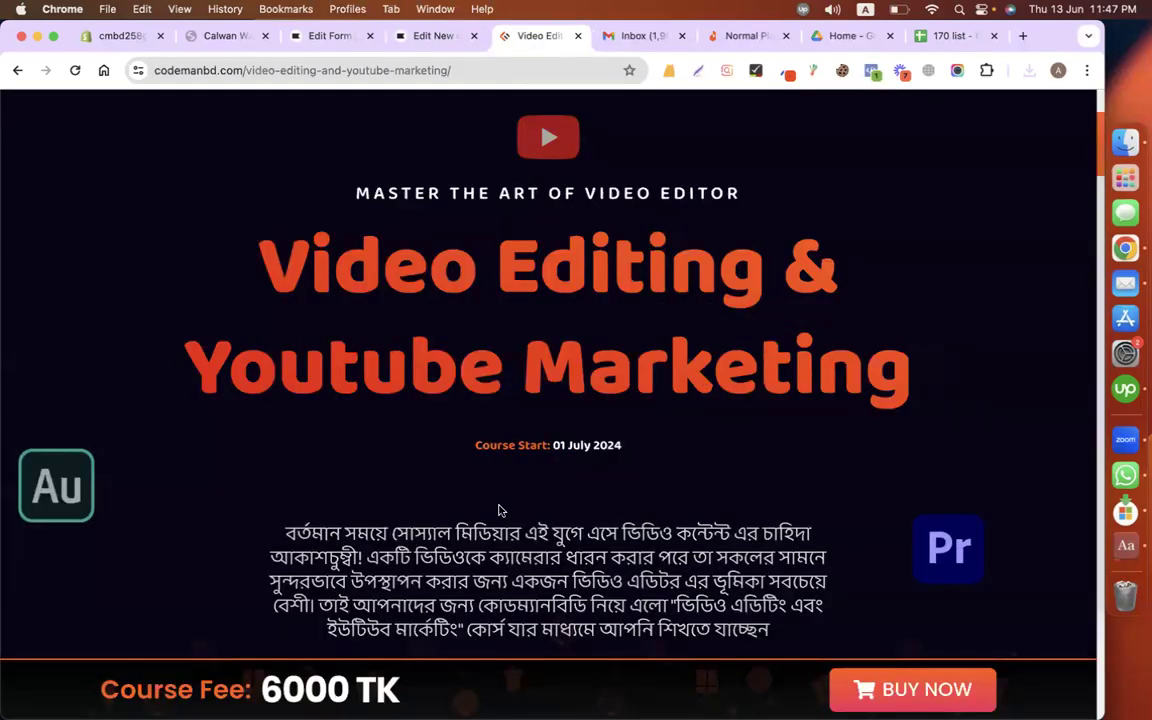
{"action": "scroll", "coordinate": [500, 511], "scroll_direction": "down", "scroll_amount": 10}
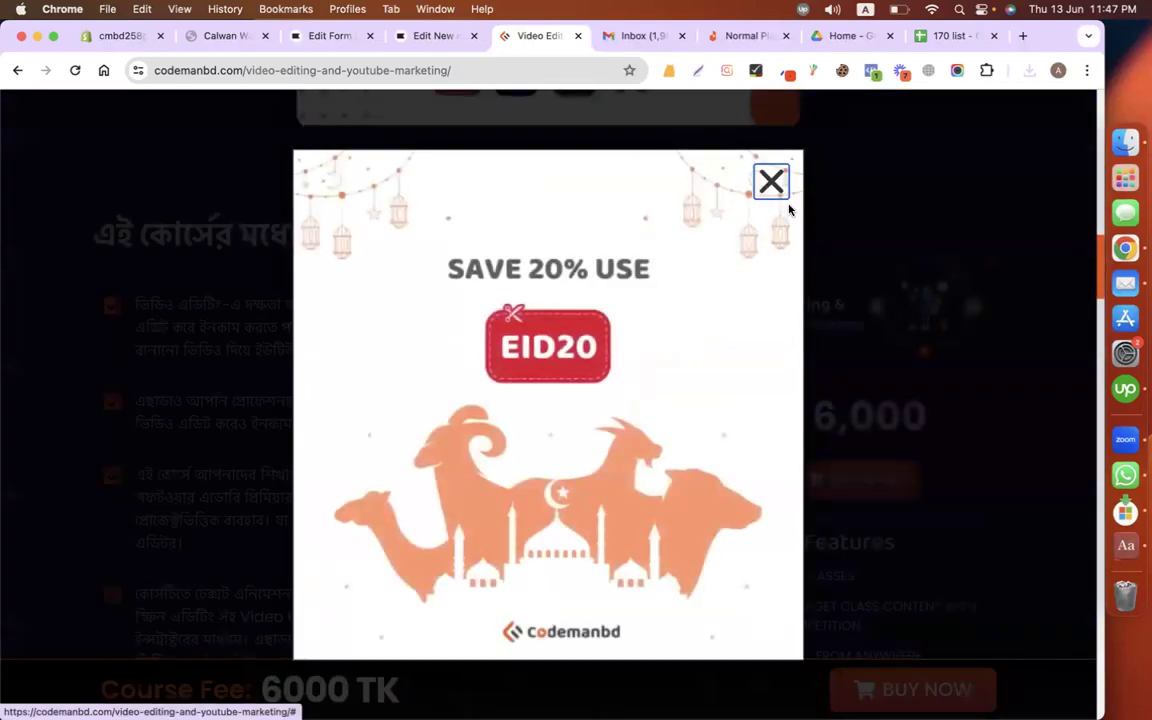
{"action": "left_click", "coordinate": [771, 182]}
{"action": "scroll", "coordinate": [291, 478], "scroll_direction": "down", "scroll_amount": 1}
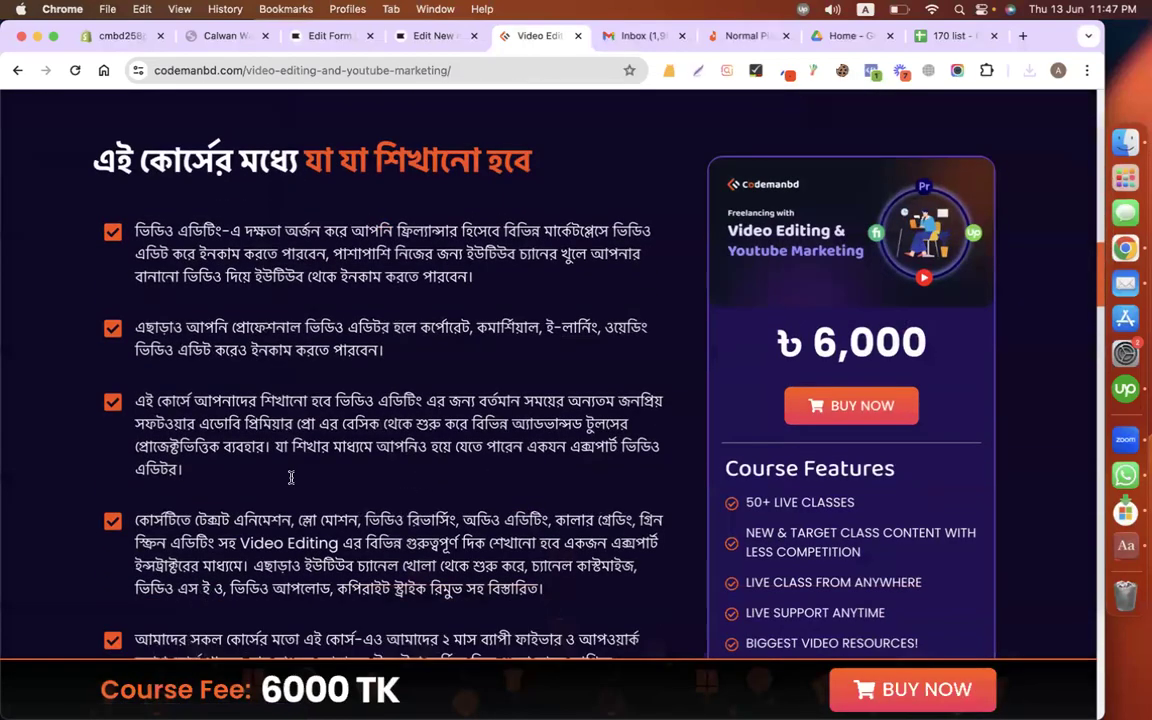
{"action": "left_click_drag", "start_coordinate": [100, 160], "coordinate": [497, 477]}
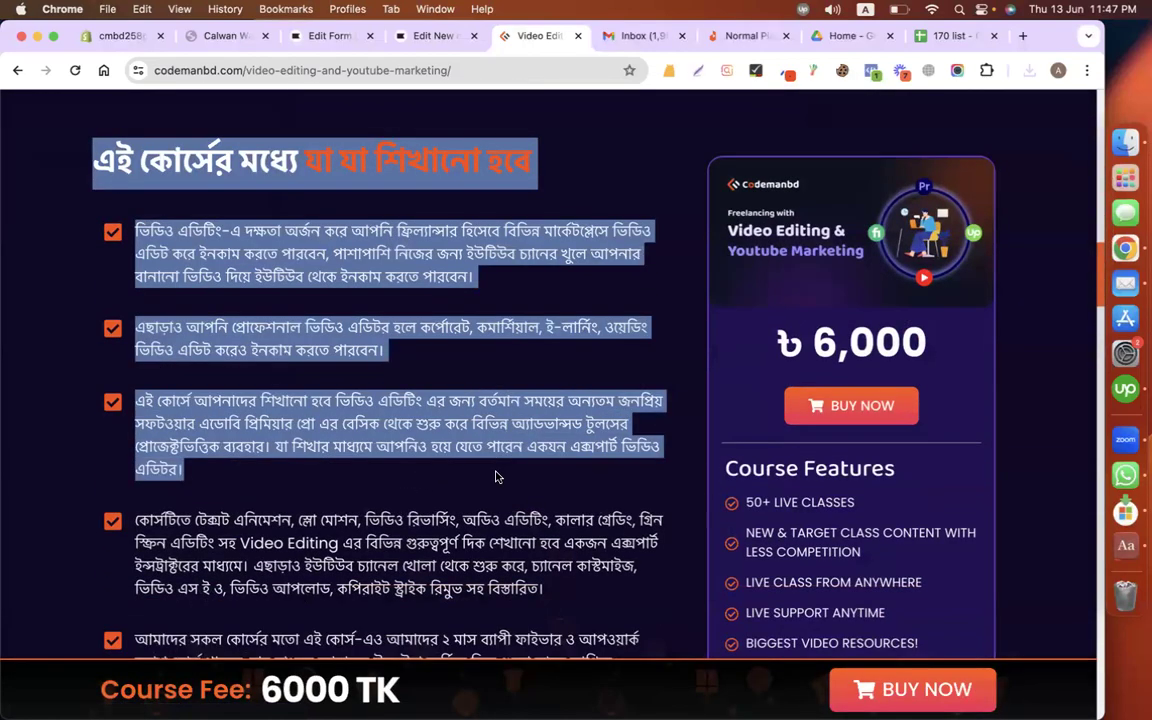
{"action": "scroll", "coordinate": [460, 531], "scroll_direction": "down", "scroll_amount": 6}
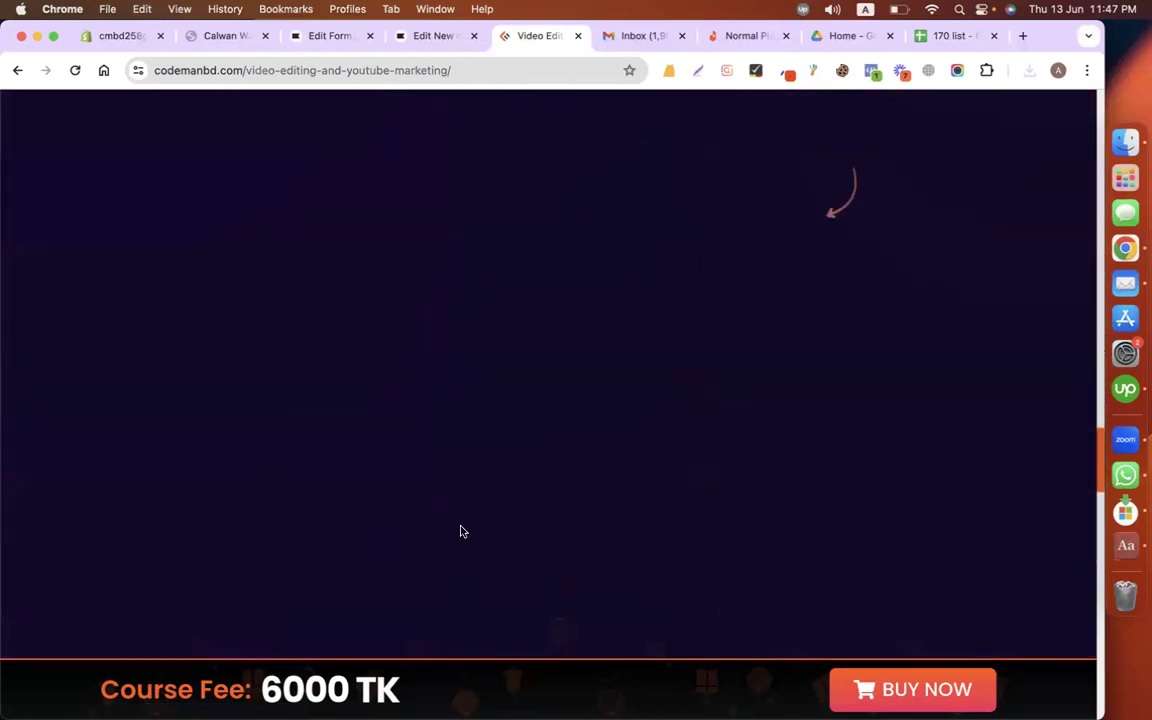
{"action": "scroll", "coordinate": [460, 531], "scroll_direction": "down", "scroll_amount": 10}
{"action": "scroll", "coordinate": [458, 532], "scroll_direction": "up", "scroll_amount": 15}
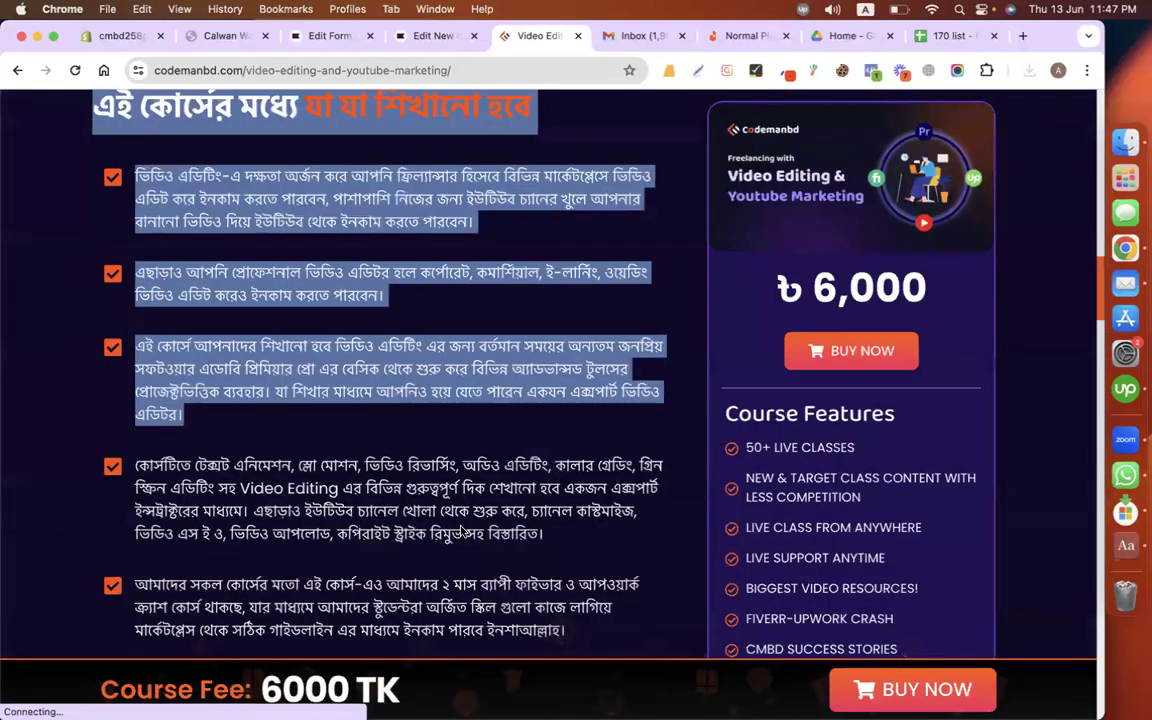
{"action": "left_click", "coordinate": [420, 36]}
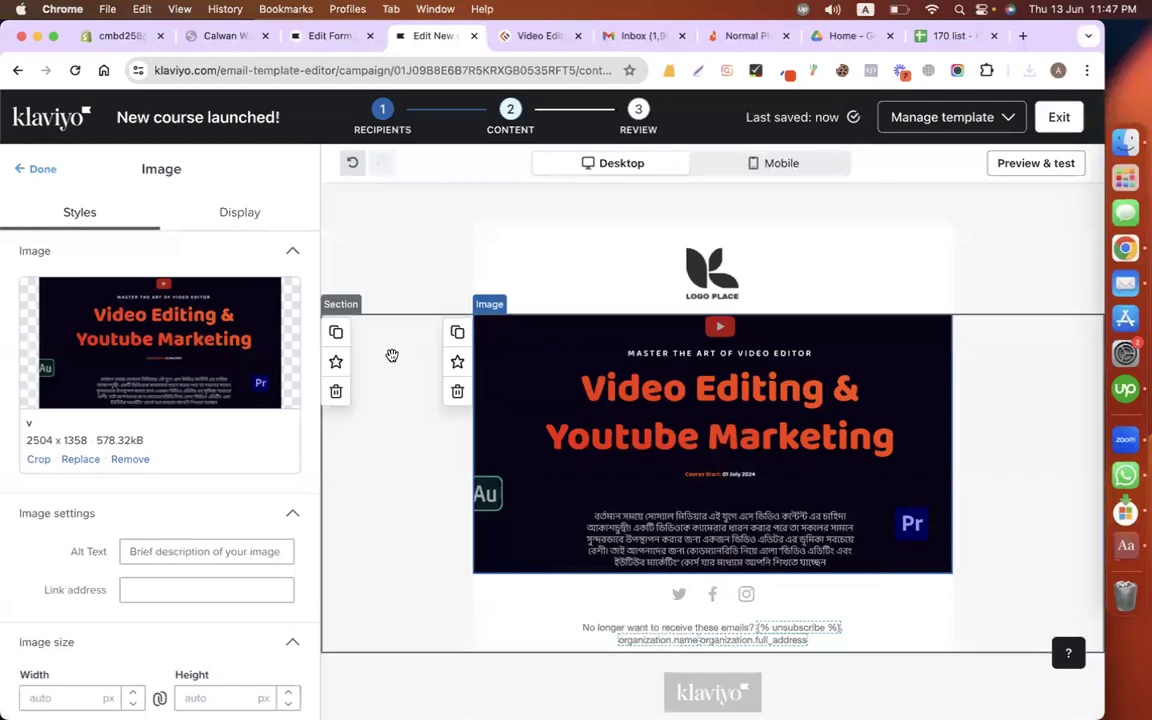
{"action": "left_click", "coordinate": [28, 168]}
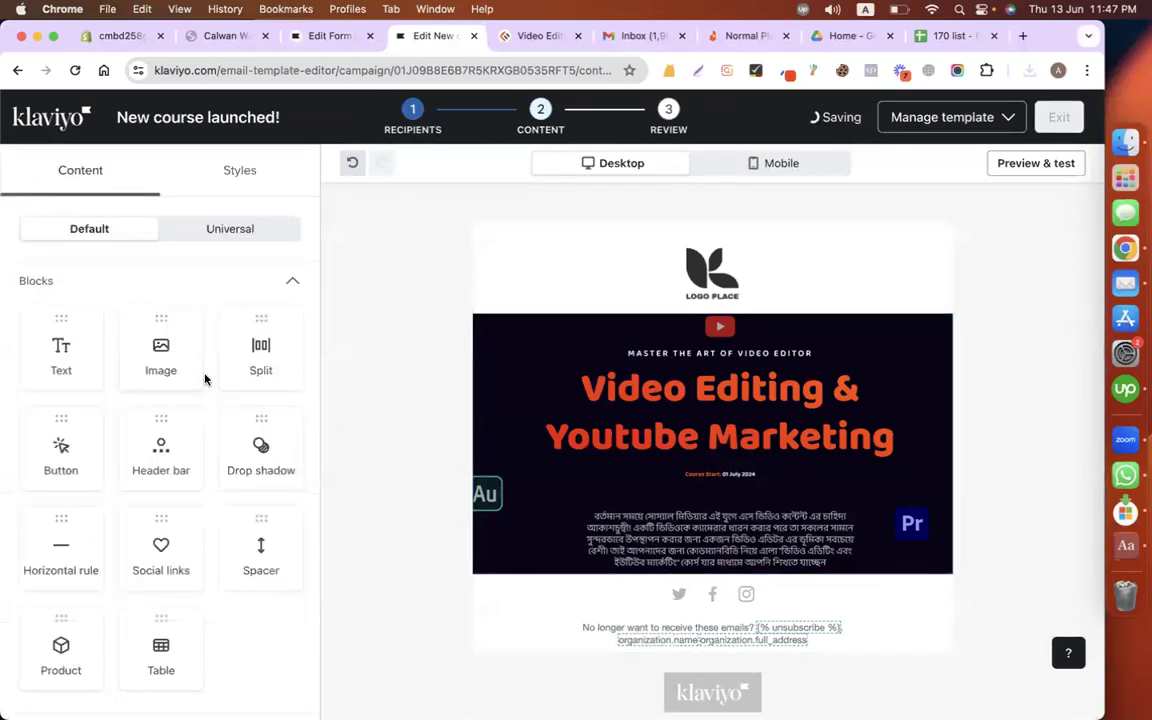
{"action": "scroll", "coordinate": [427, 494], "scroll_direction": "down", "scroll_amount": 2}
{"action": "left_click_drag", "start_coordinate": [260, 352], "coordinate": [636, 512]}
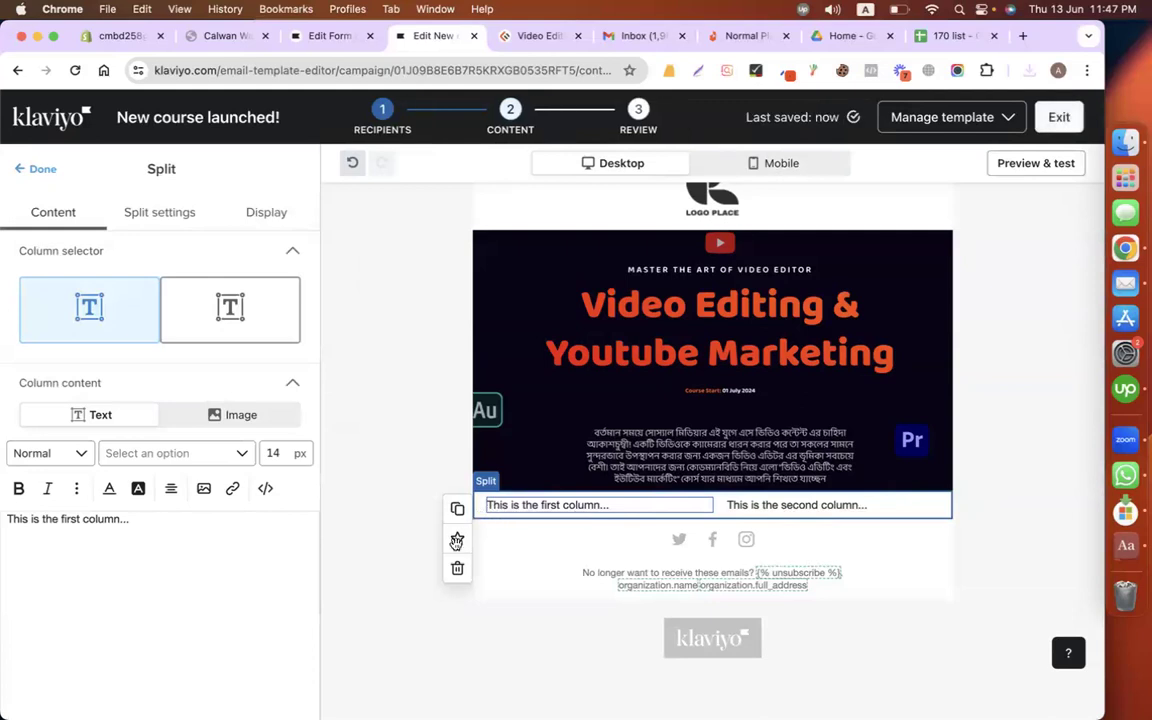
{"action": "left_click", "coordinate": [457, 568]}
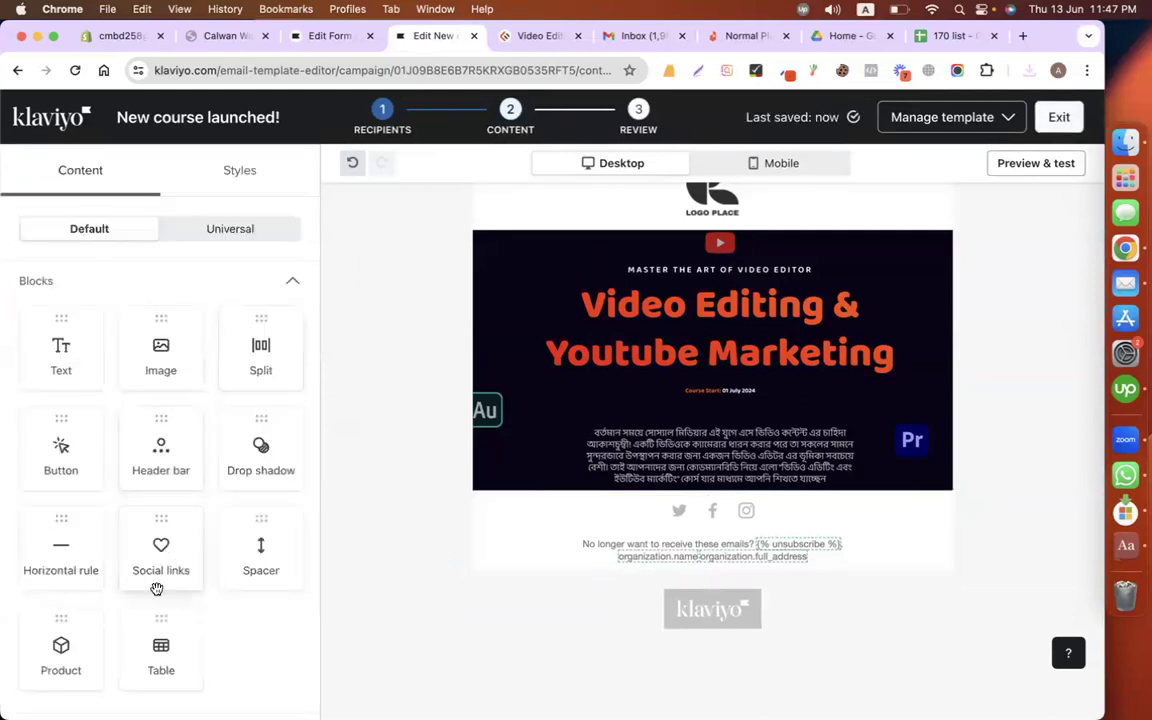
Step: Add a horizontal rule below the course banner image and a text block beneath the rule
{"action": "left_click_drag", "start_coordinate": [61, 545], "coordinate": [713, 499]}
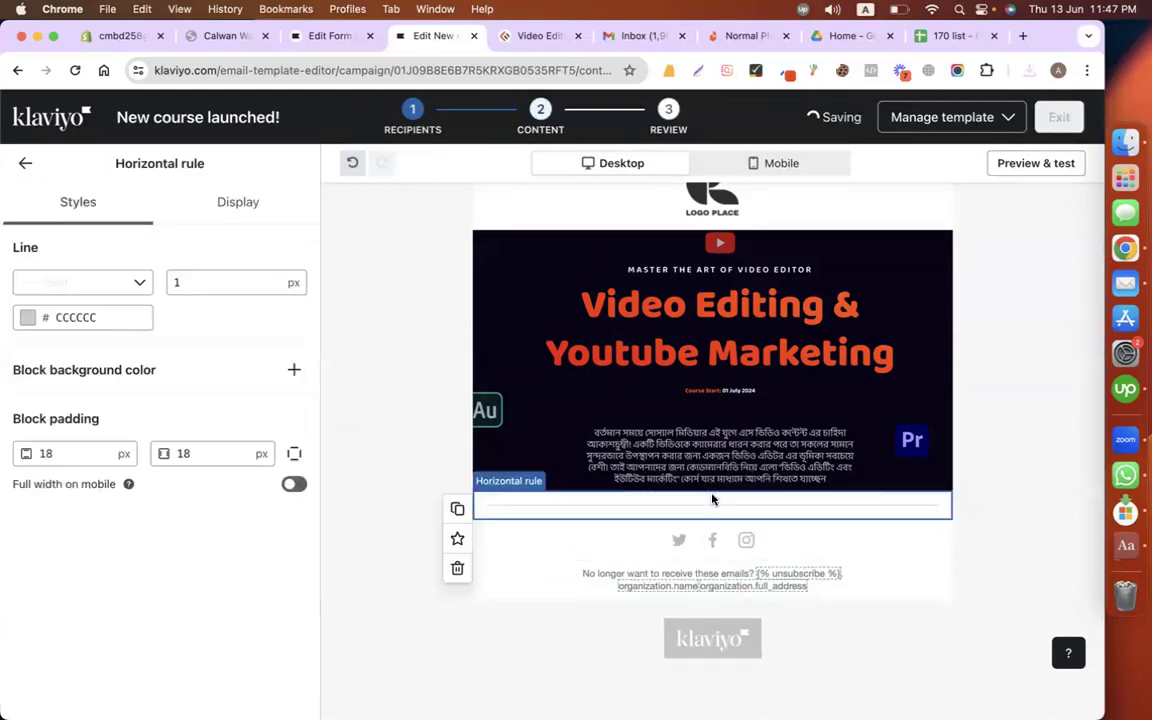
{"action": "left_click", "coordinate": [26, 168]}
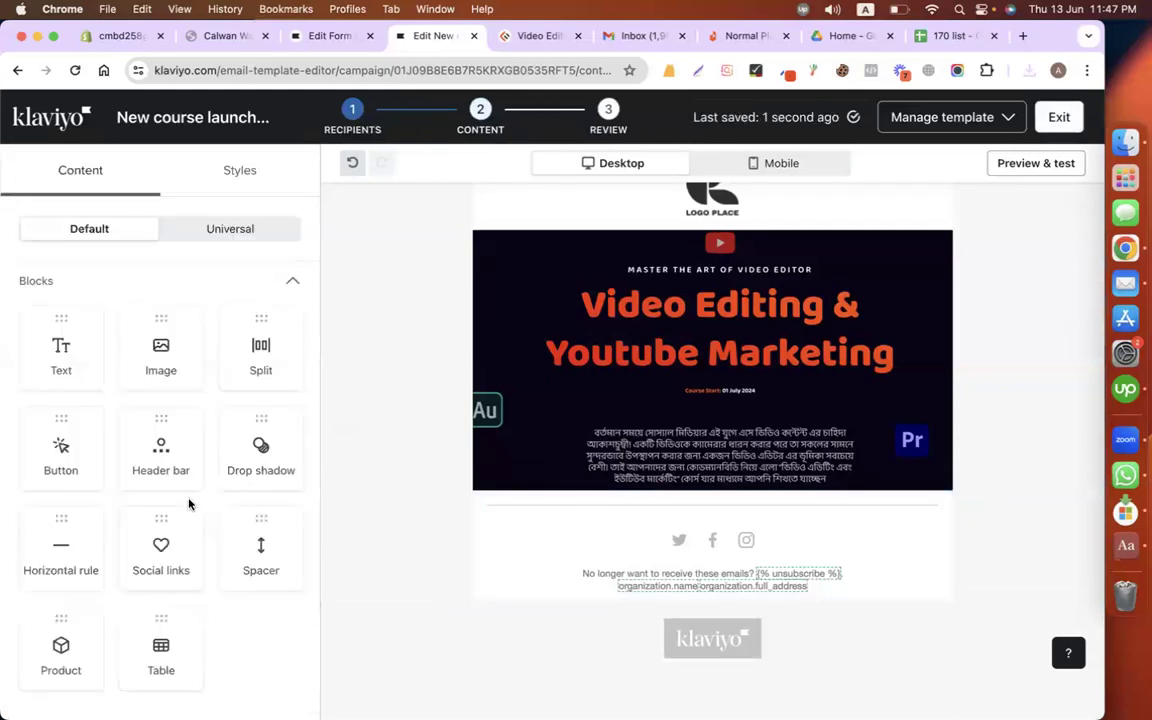
{"action": "left_click_drag", "start_coordinate": [60, 358], "coordinate": [722, 556]}
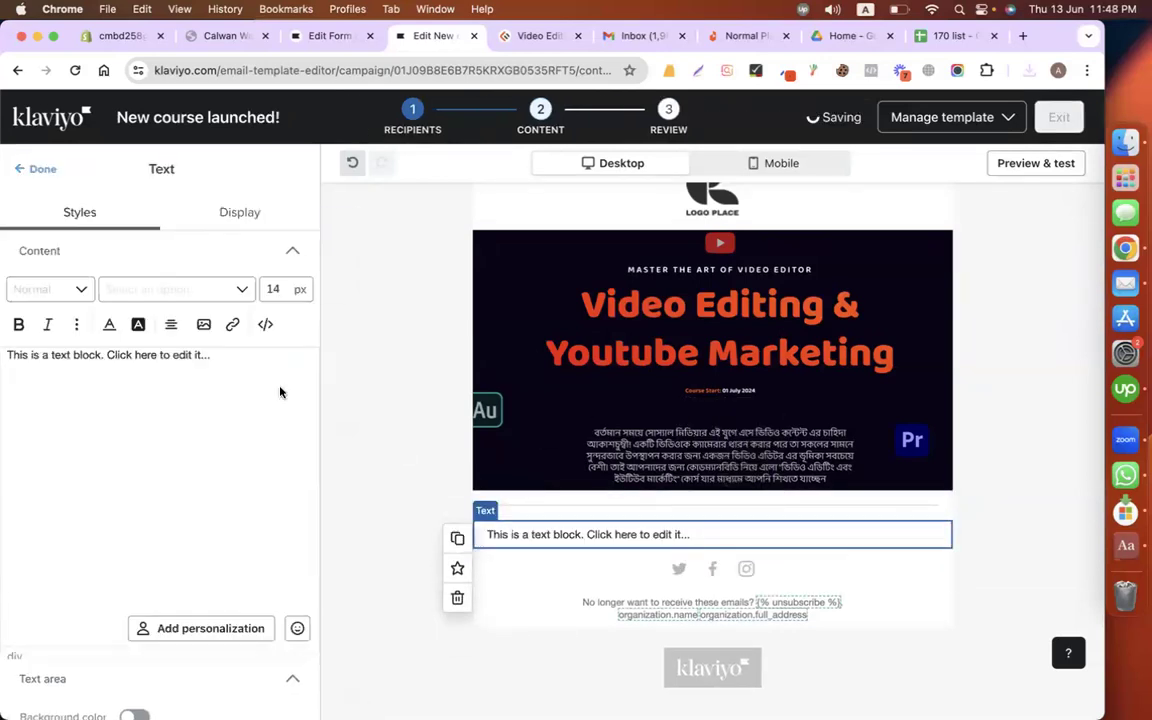
Step: Replace the new text block's placeholder with the copied course text and end its heading with a question mark
{"action": "left_click", "coordinate": [213, 396]}
{"action": "key", "text": "super+a"}
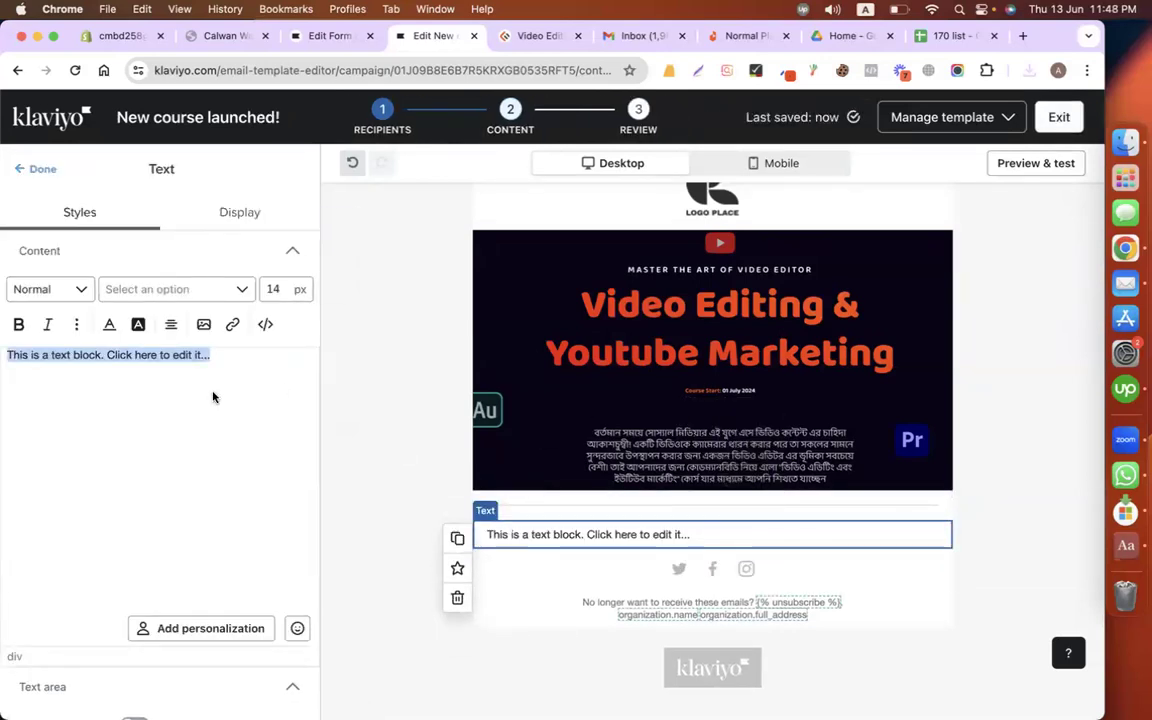
{"action": "key", "text": "super+v"}
{"action": "left_click", "coordinate": [618, 449]}
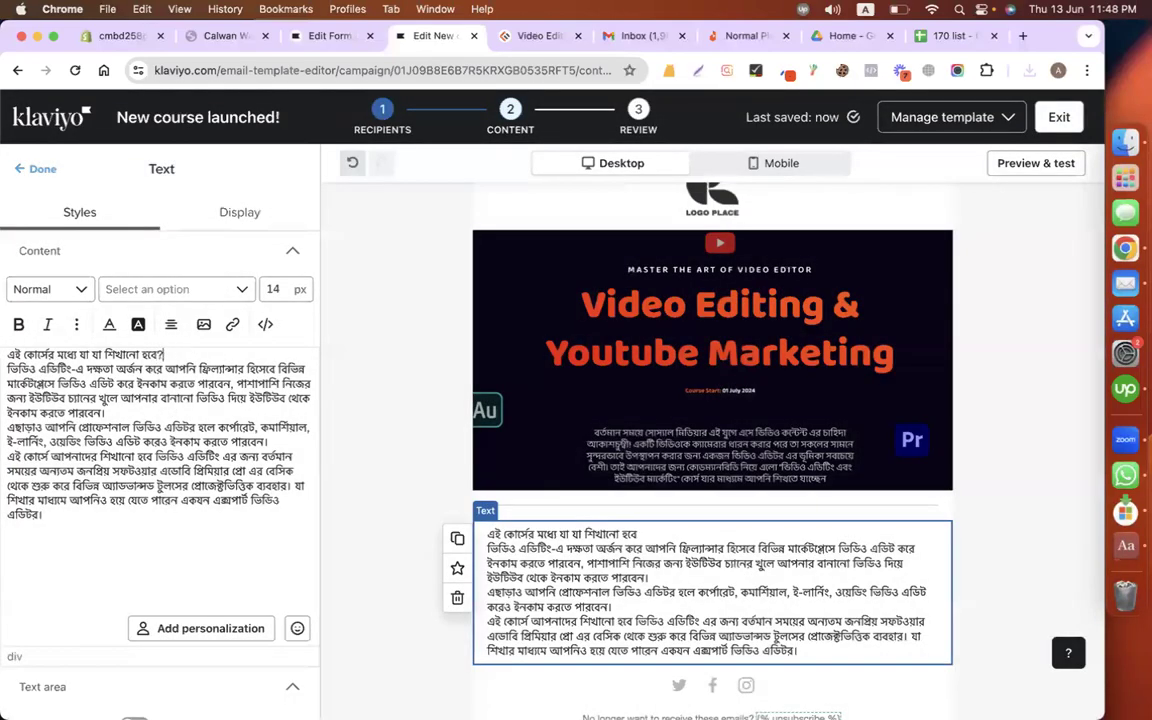
Step: Separate the heading and the three paragraphs with blank lines and make the heading bold
{"action": "key", "text": "Return"}
{"action": "left_click", "coordinate": [106, 427]}
{"action": "key", "text": "Return"}
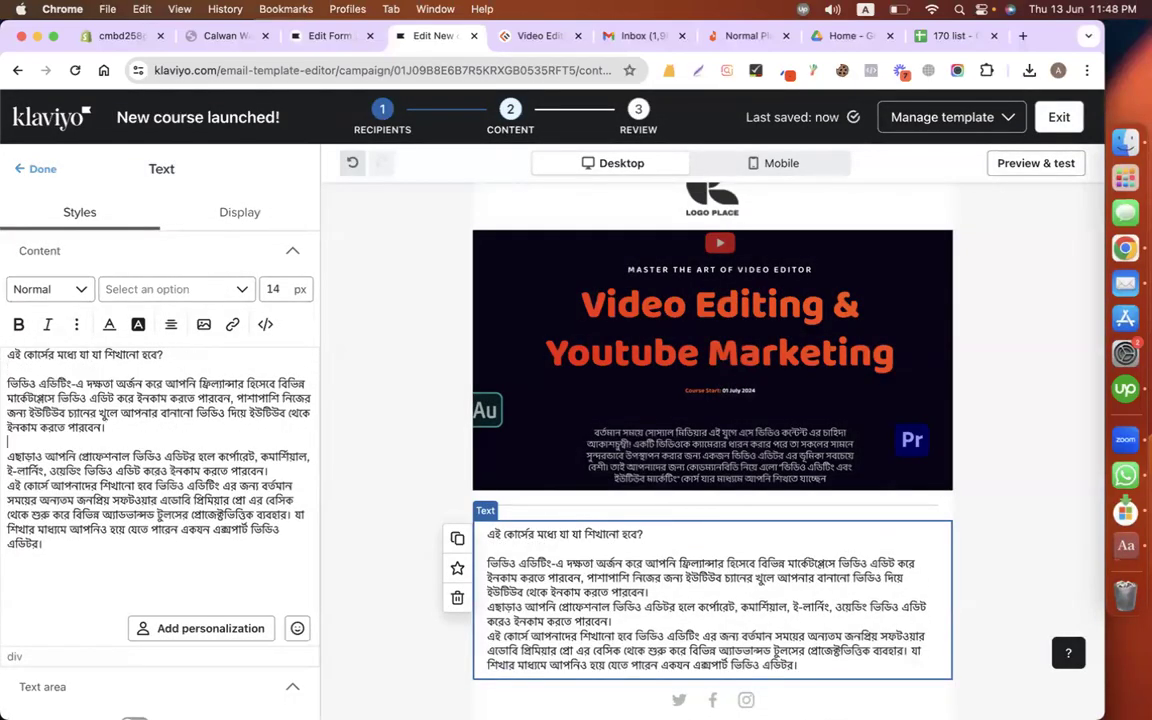
{"action": "key", "text": "Return"}
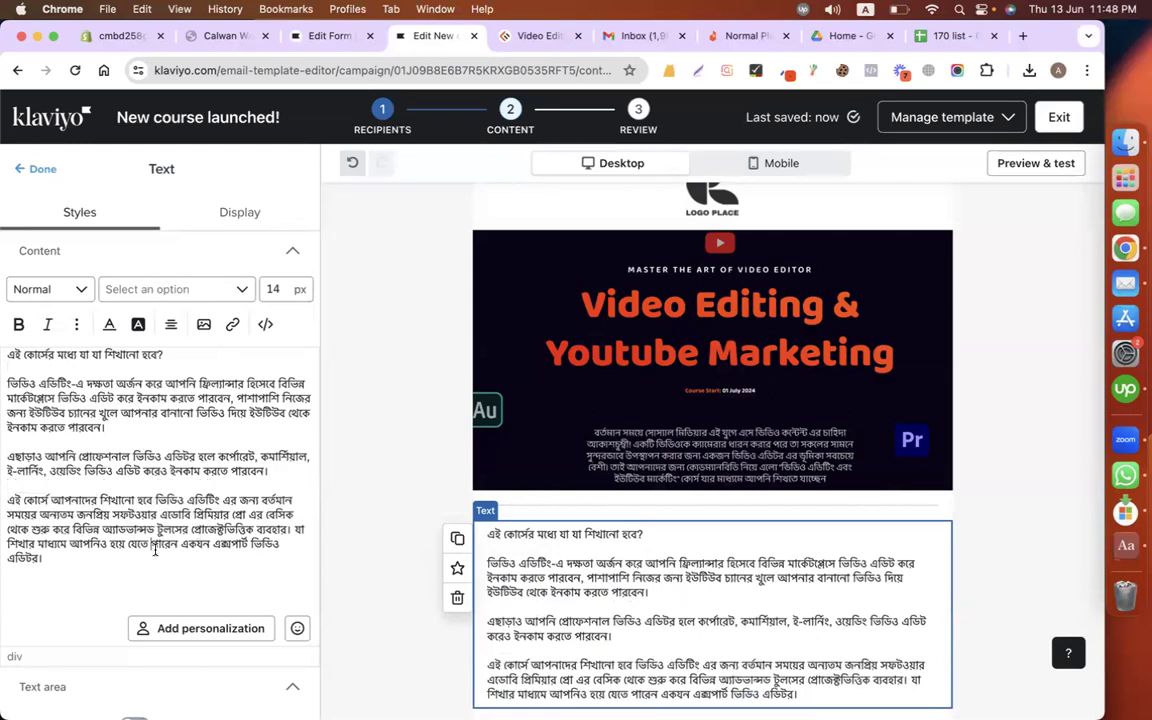
{"action": "scroll", "coordinate": [541, 519], "scroll_direction": "down", "scroll_amount": 3}
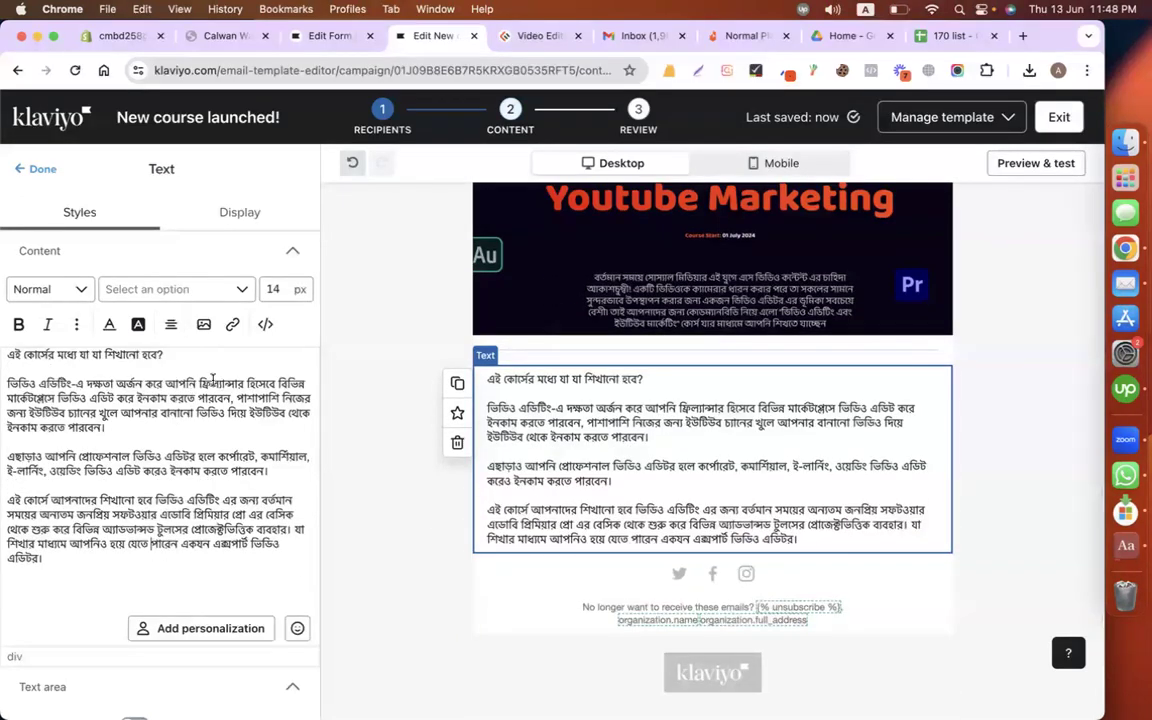
{"action": "triple_click", "coordinate": [192, 354]}
{"action": "key", "text": "super+b"}
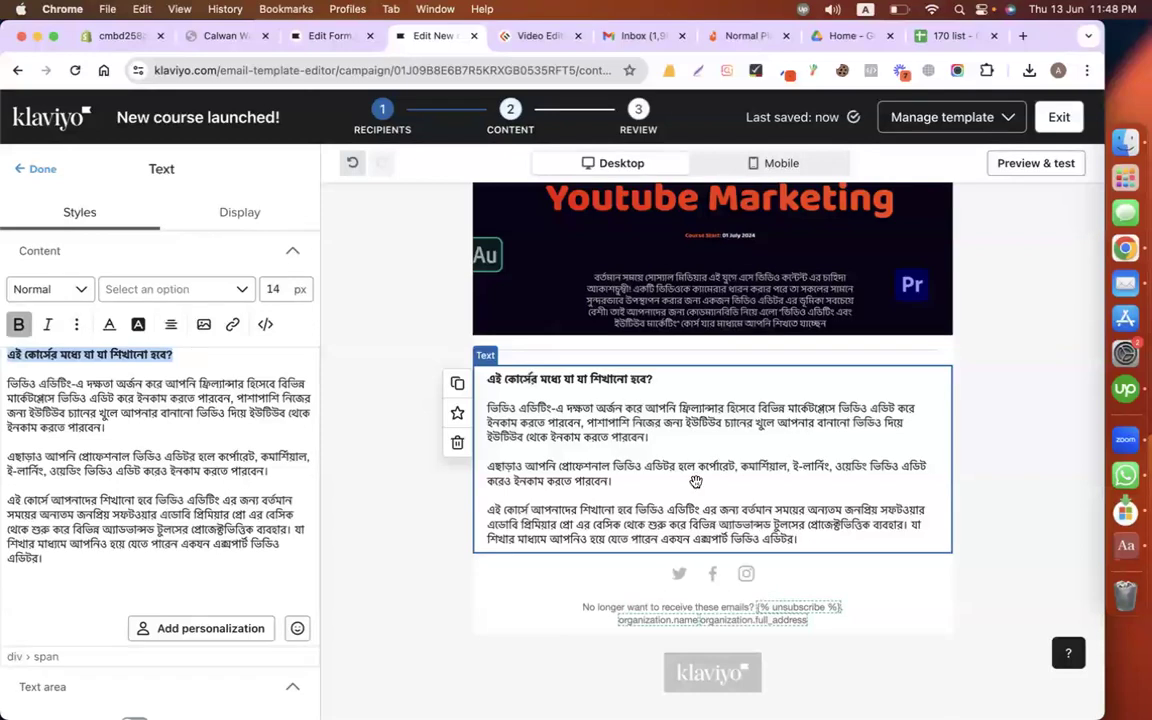
Step: Frame the Premiere Pro, Adobe Audition and Youtube Marketing cards on the course page in a Lightshot capture of about 2250x764
{"action": "left_click", "coordinate": [530, 37]}
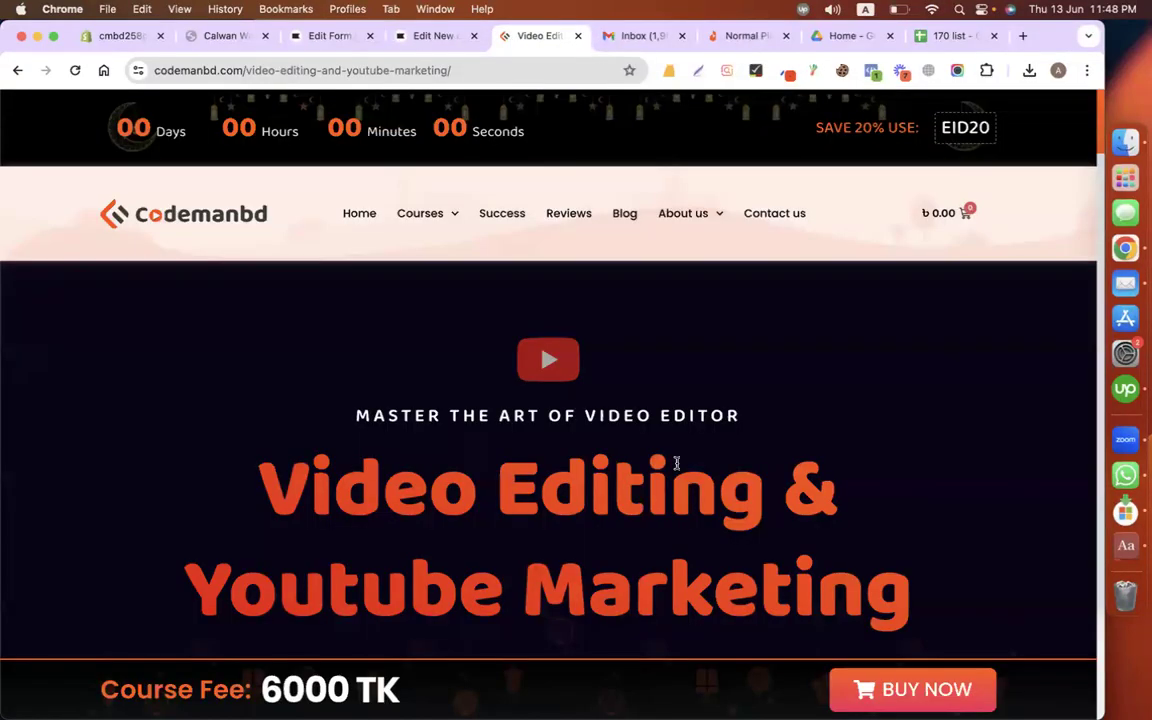
{"action": "scroll", "coordinate": [676, 463], "scroll_direction": "down", "scroll_amount": 15}
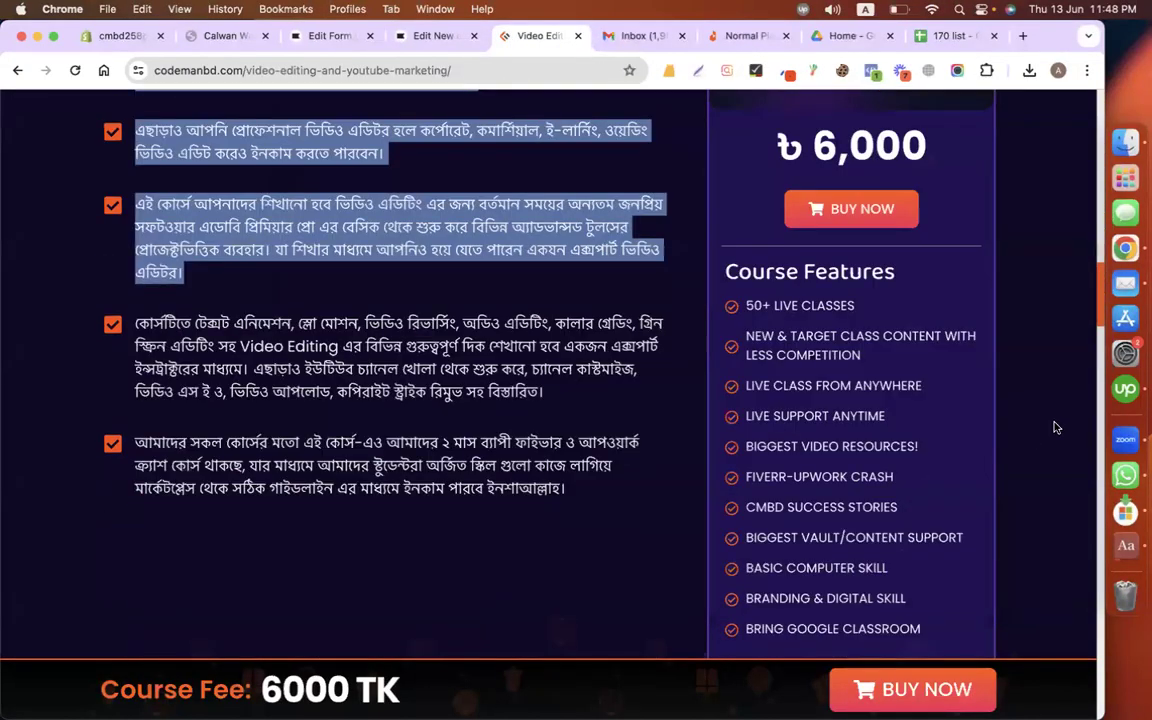
{"action": "scroll", "coordinate": [1054, 427], "scroll_direction": "down", "scroll_amount": 15}
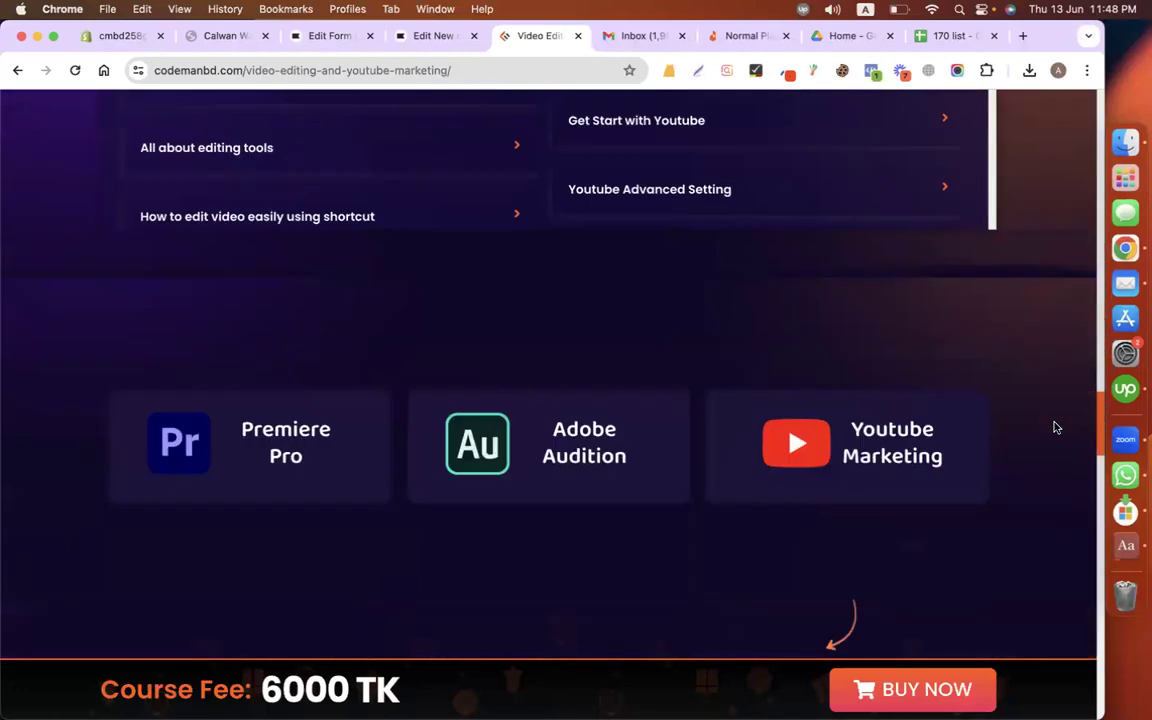
{"action": "scroll", "coordinate": [1054, 427], "scroll_direction": "down", "scroll_amount": 3}
{"action": "scroll", "coordinate": [1054, 427], "scroll_direction": "up", "scroll_amount": 1}
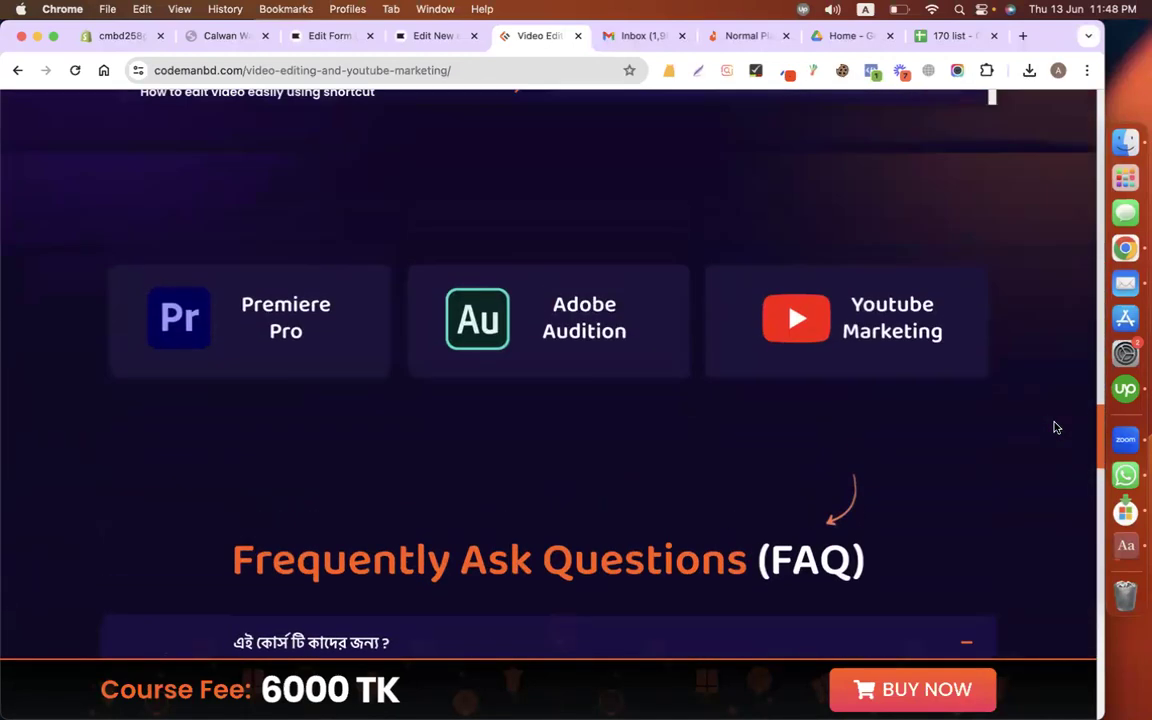
{"action": "left_click", "coordinate": [698, 68]}
{"action": "left_click_drag", "start_coordinate": [100, 227], "coordinate": [1000, 428]}
{"action": "left_click_drag", "start_coordinate": [548, 226], "coordinate": [548, 205]}
{"action": "left_click_drag", "start_coordinate": [548, 434], "coordinate": [549, 464]}
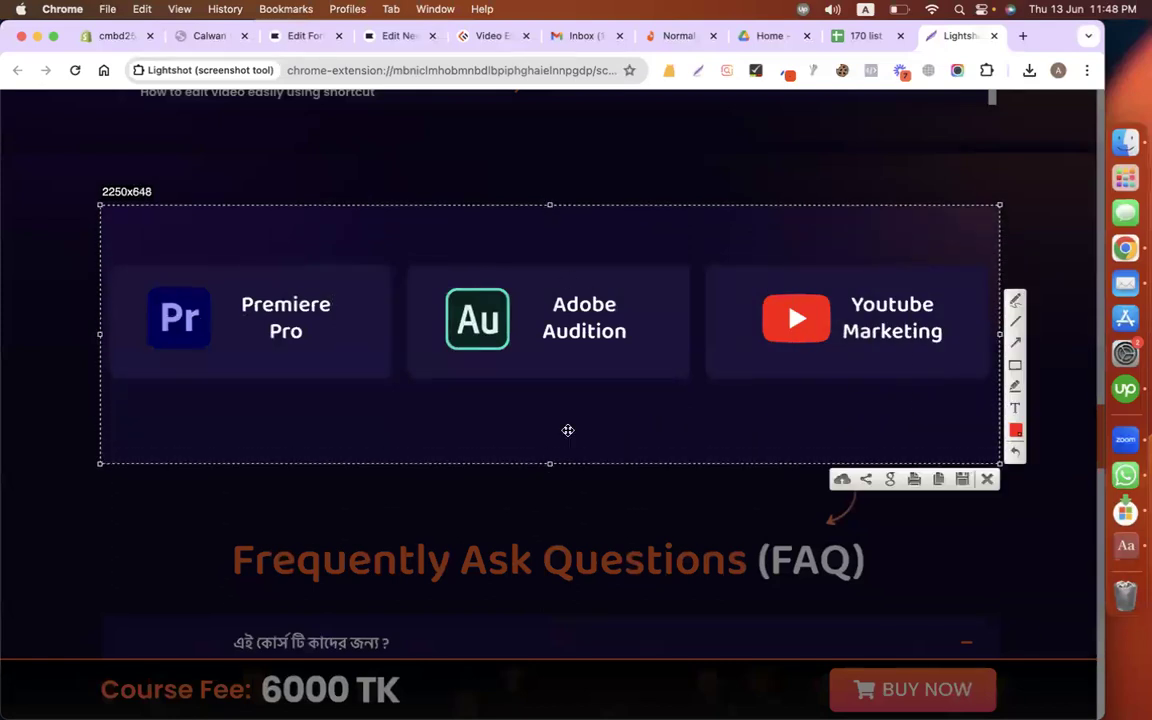
{"action": "left_click_drag", "start_coordinate": [549, 205], "coordinate": [549, 158]}
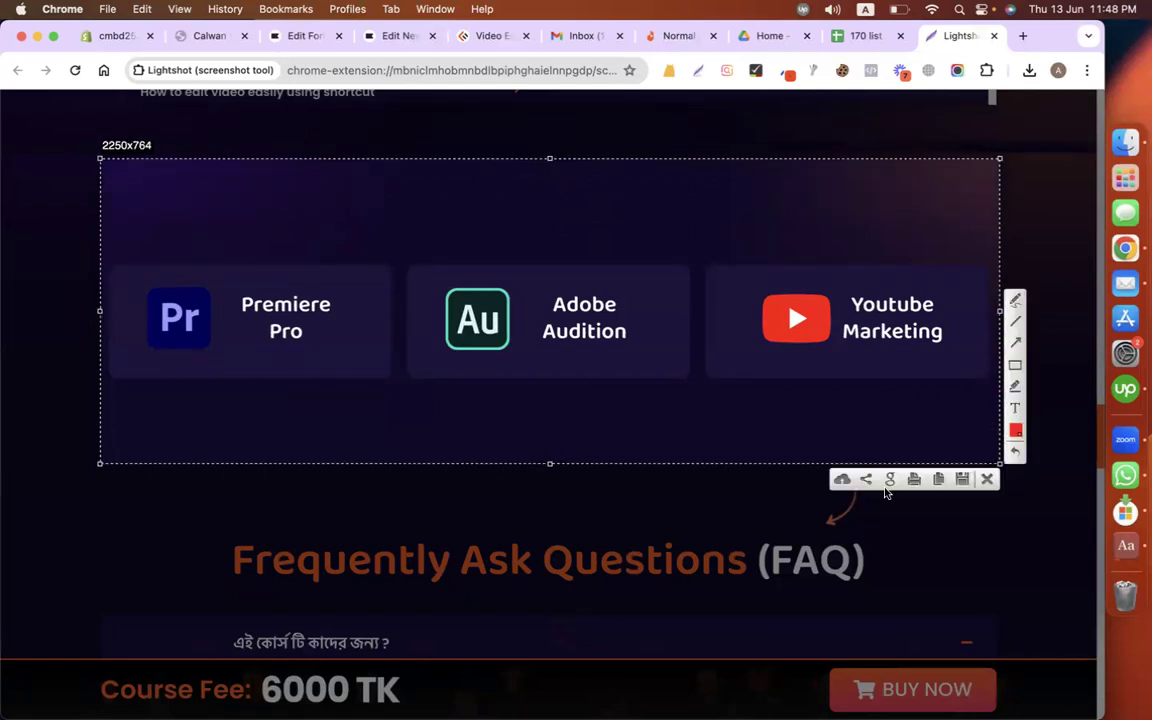
Step: Save the Lightshot capture as "v2" in Downloads
{"action": "left_click", "coordinate": [961, 480]}
{"action": "type", "text": "v2"}
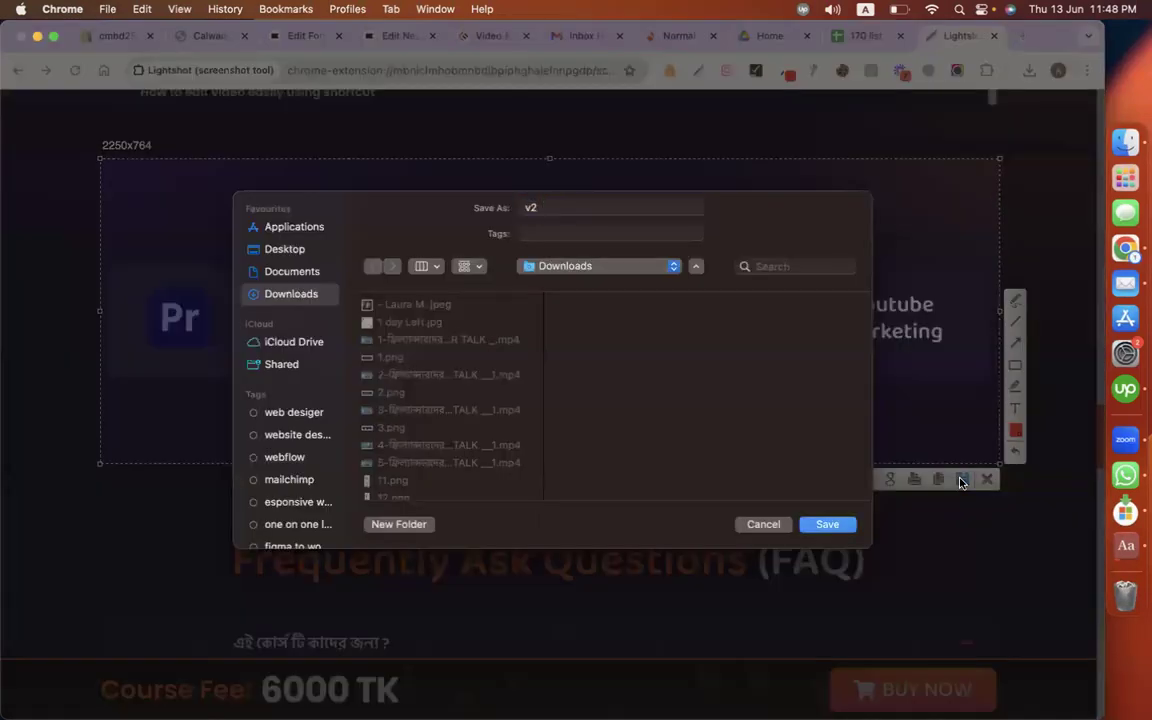
{"action": "key", "text": "Return"}
Step: Return to the campaign email and add an image block below the course text
{"action": "left_click", "coordinate": [430, 36]}
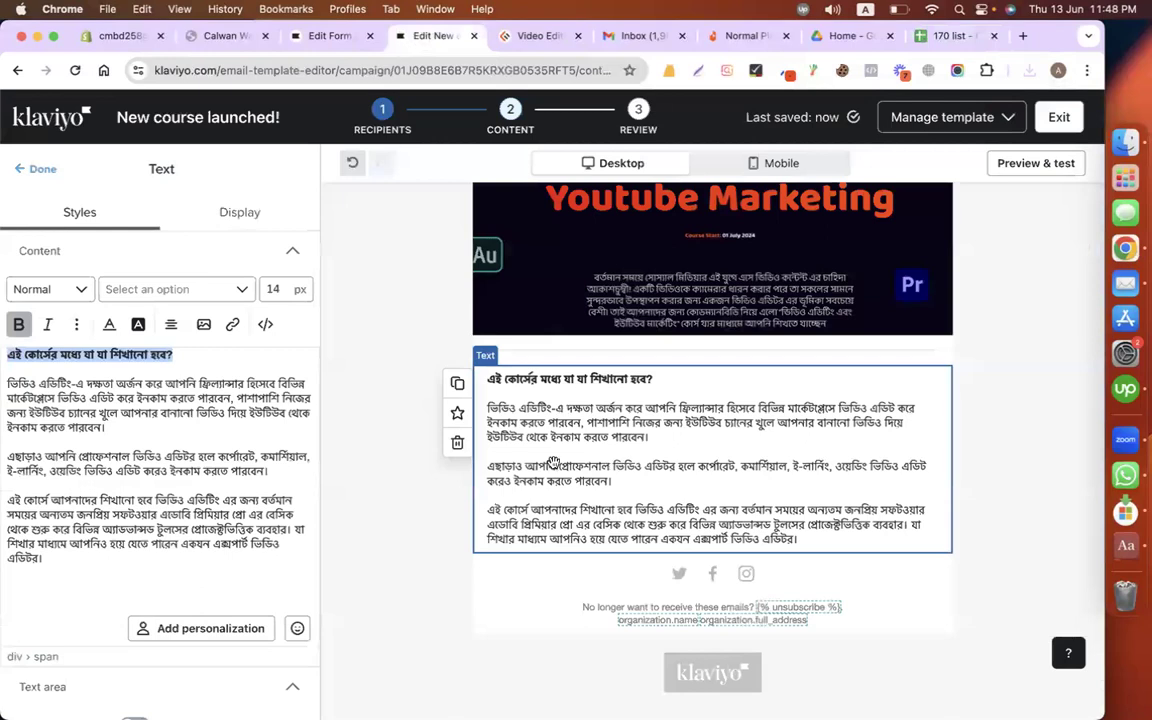
{"action": "left_click", "coordinate": [27, 170]}
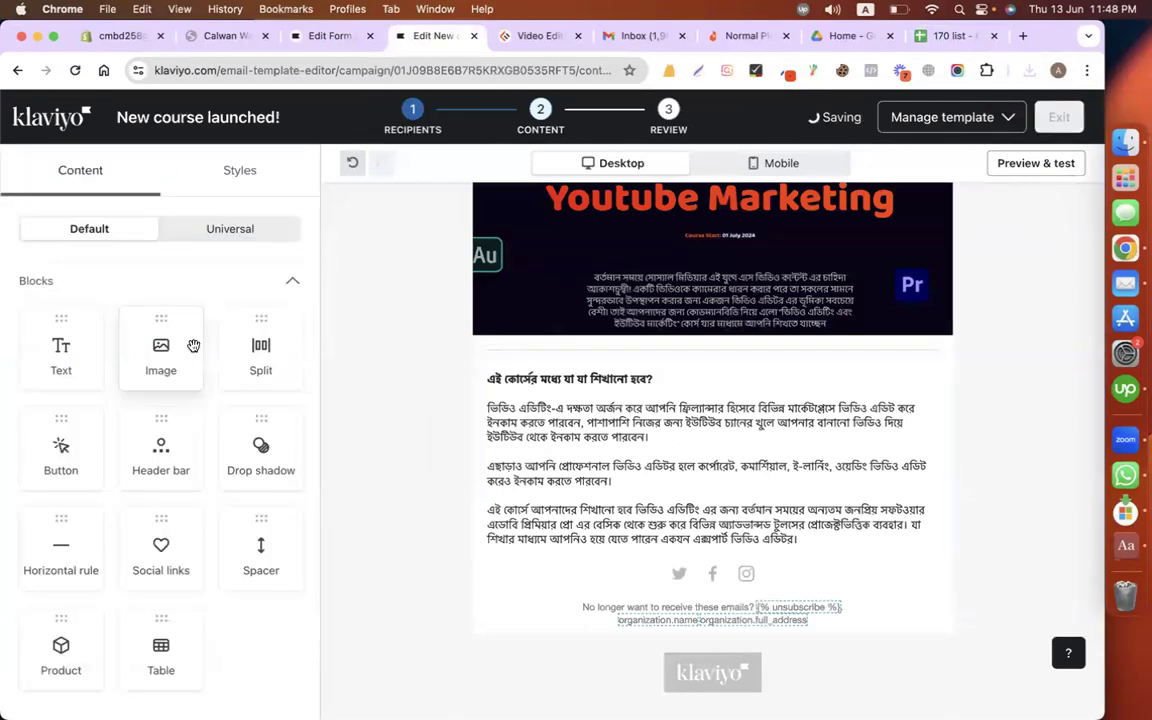
{"action": "left_click_drag", "start_coordinate": [142, 309], "coordinate": [690, 575]}
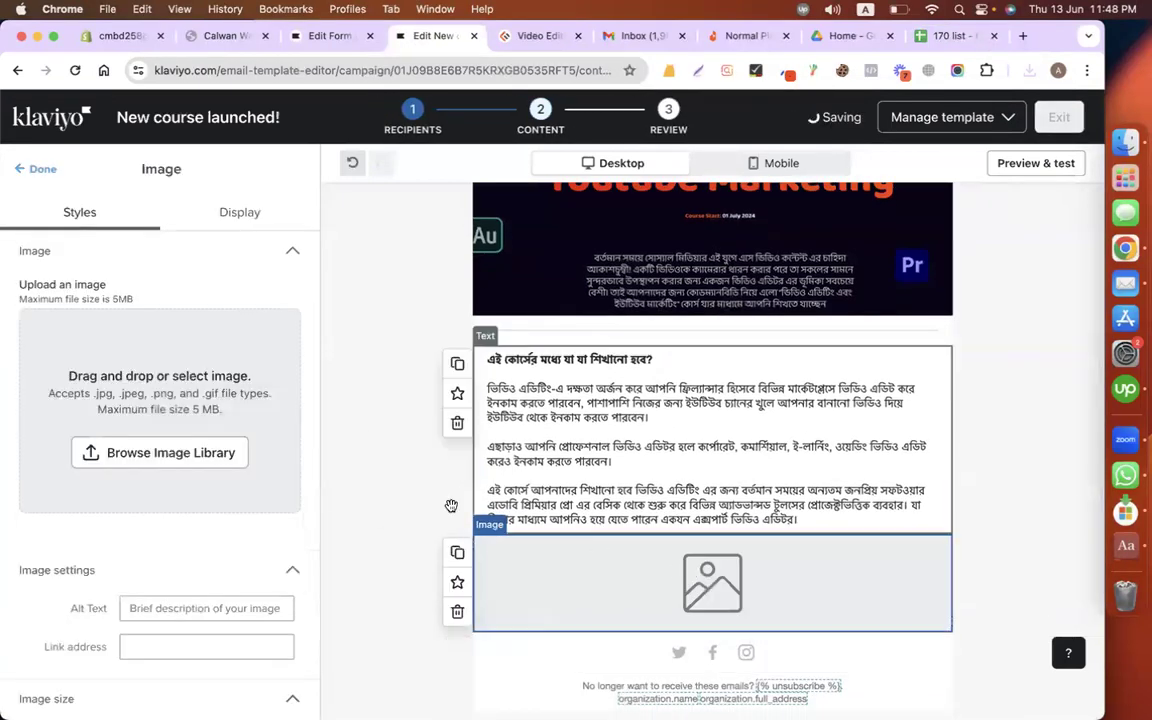
Step: Try to upload v2.png from Downloads into the new image block
{"action": "left_click", "coordinate": [200, 455]}
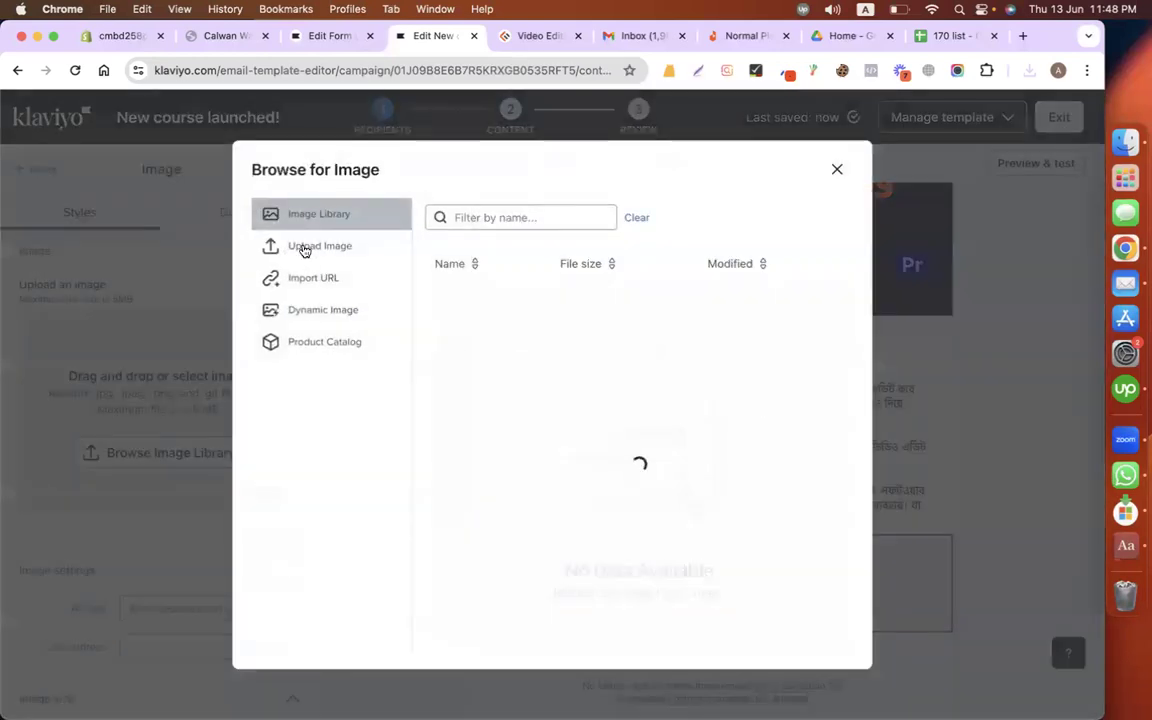
{"action": "left_click", "coordinate": [304, 248]}
{"action": "left_click", "coordinate": [594, 468]}
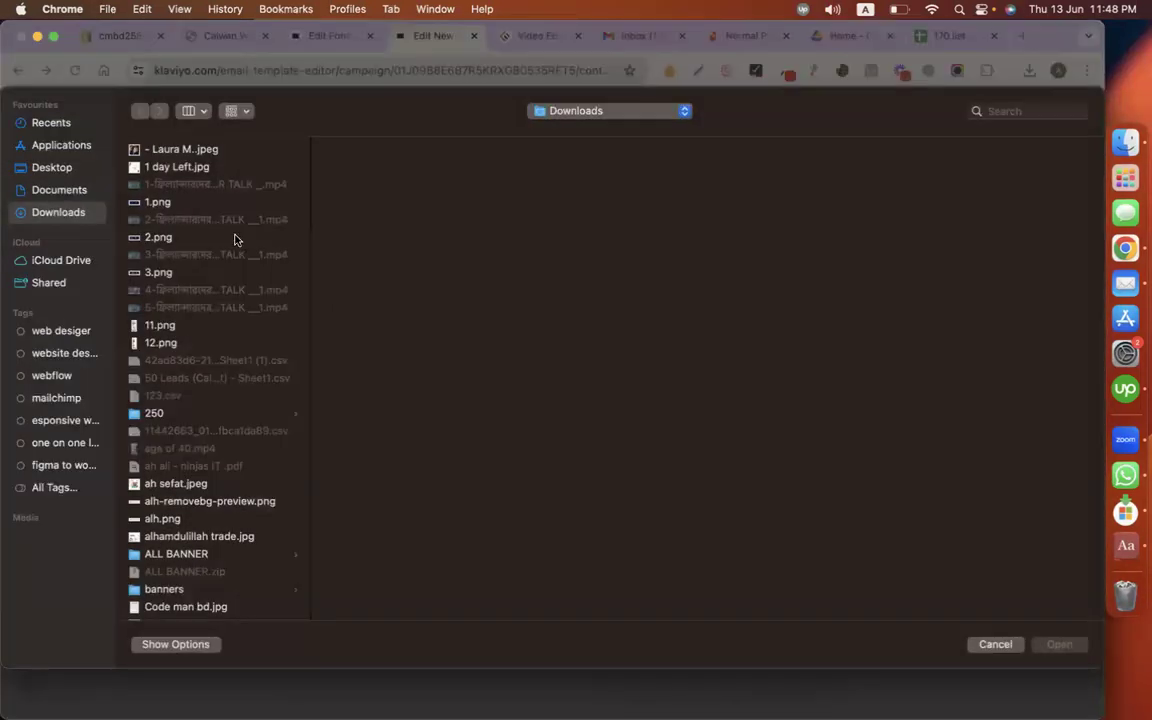
{"action": "type", "text": "v2"}
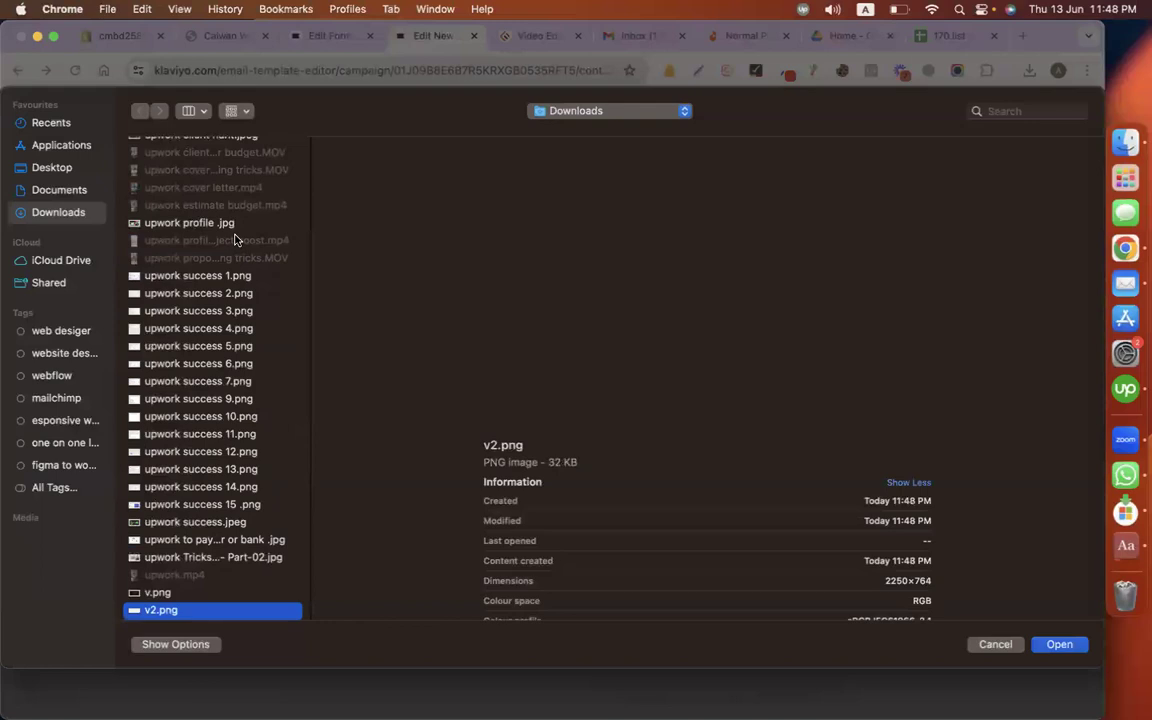
{"action": "left_click", "coordinate": [1059, 644]}
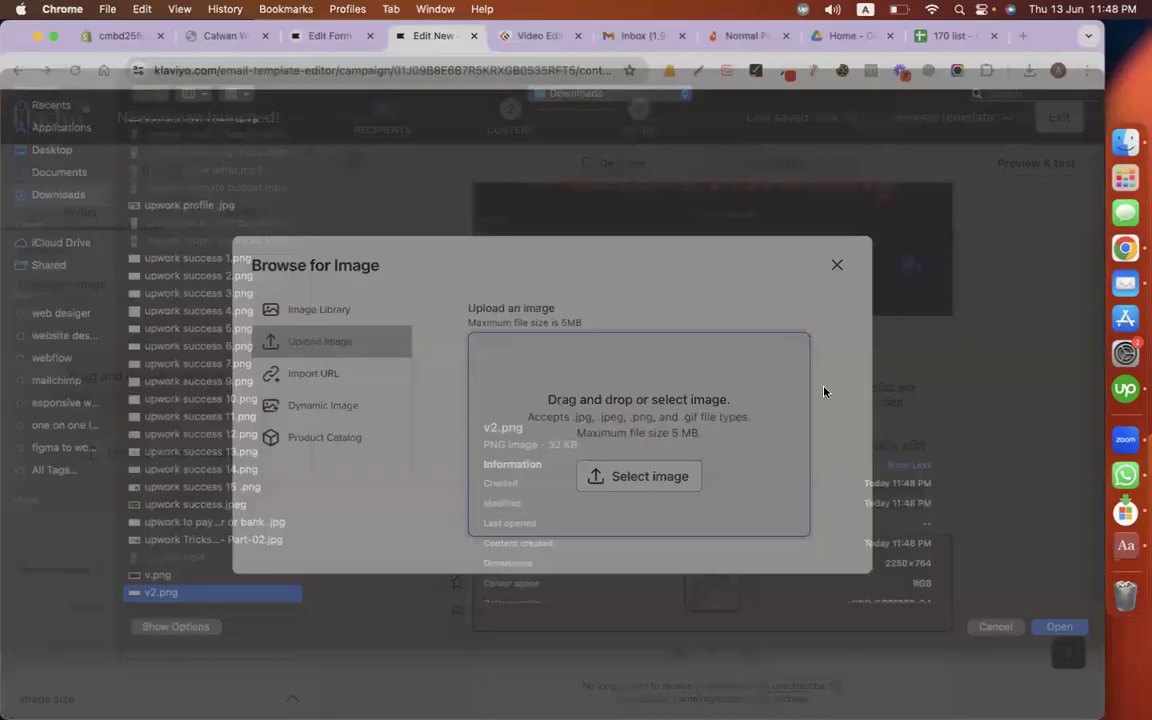
Step: Capture the Premiere Pro, Adobe Audition and Youtube Marketing cards again with Lightshot at about 2306x806 and save it as "v22" in Downloads
{"action": "left_click", "coordinate": [527, 36]}
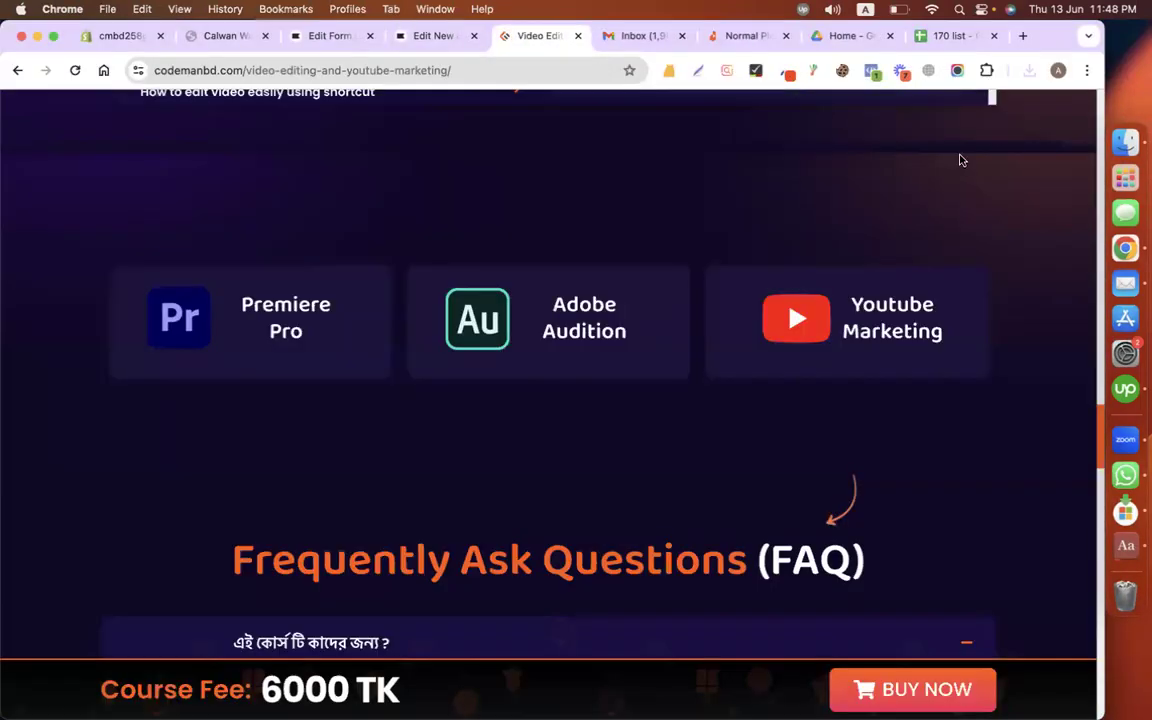
{"action": "left_click", "coordinate": [698, 70]}
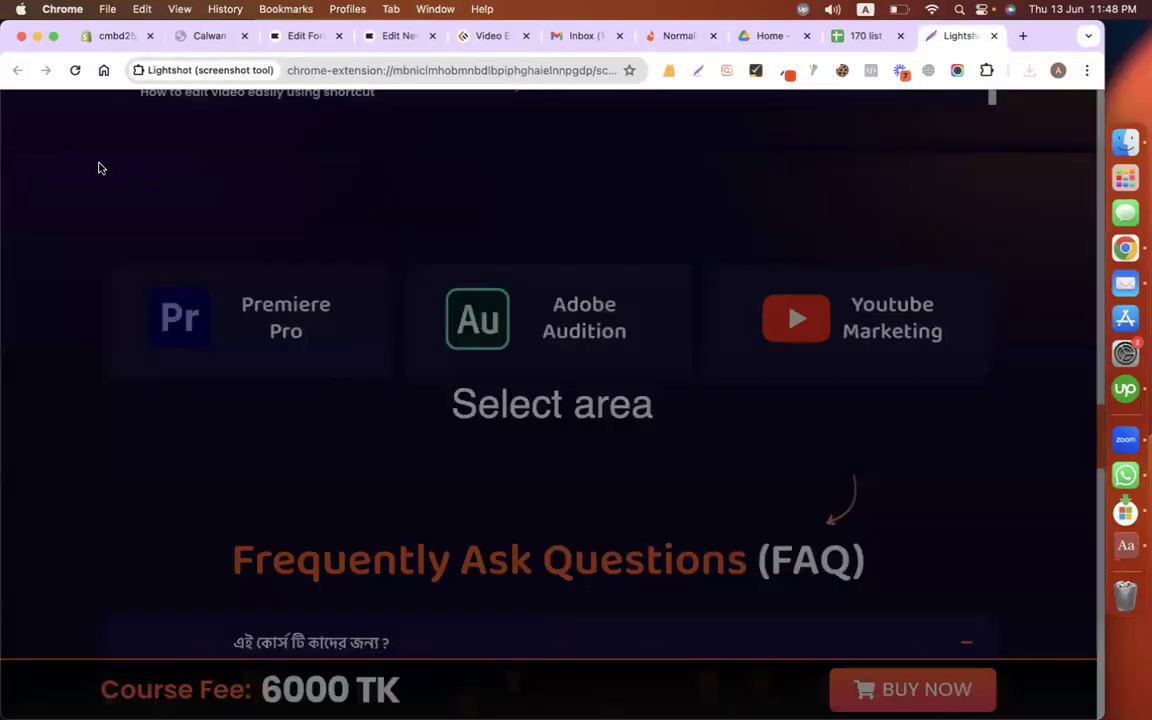
{"action": "left_click_drag", "start_coordinate": [97, 161], "coordinate": [1018, 481]}
{"action": "left_click", "coordinate": [980, 497]}
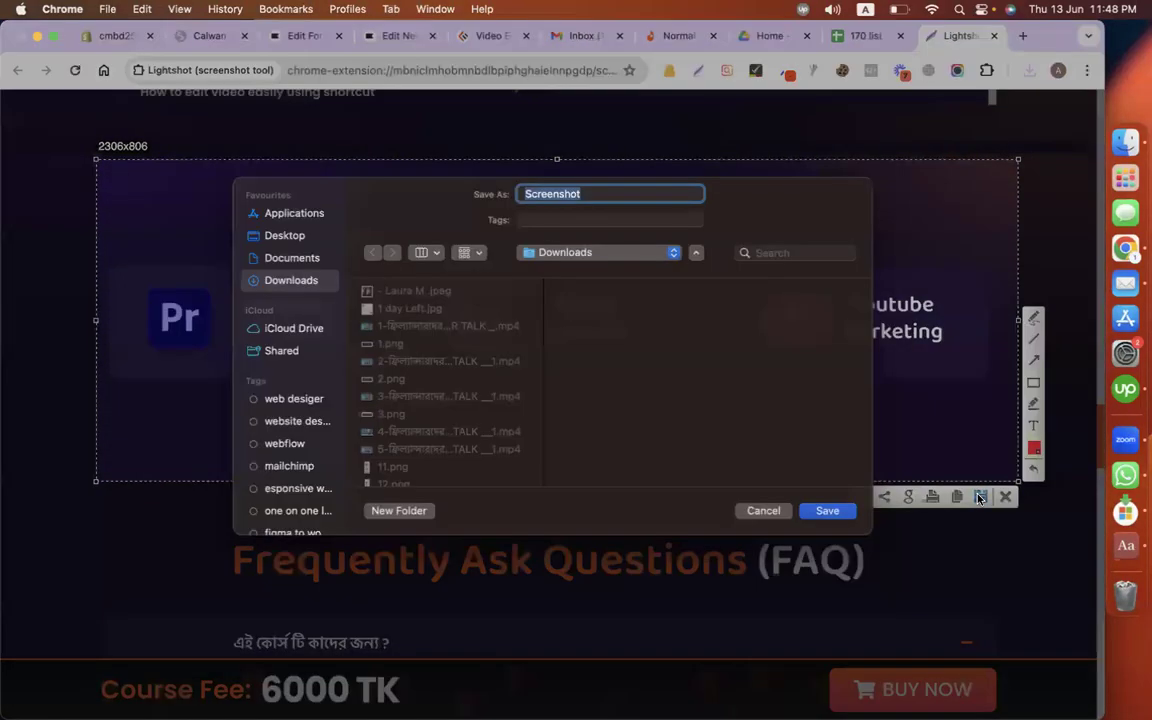
{"action": "type", "text": "v22"}
{"action": "key", "text": "Return"}
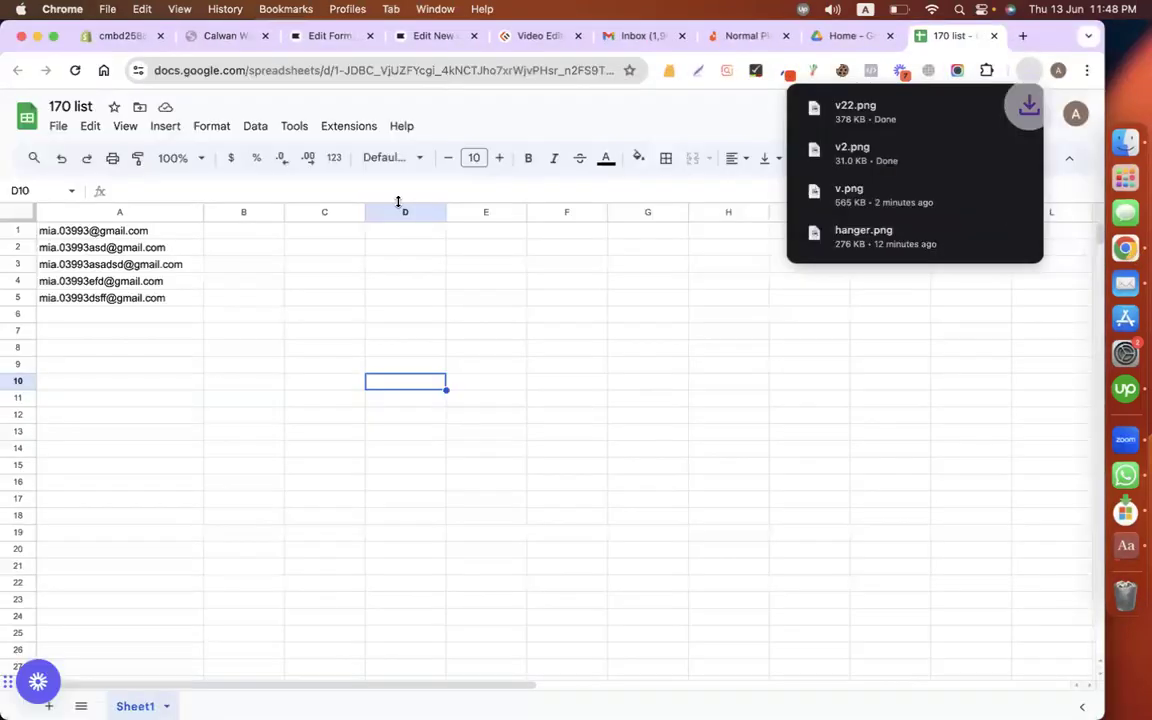
Step: Upload v22.png from Downloads into the campaign email's empty image block and finish editing the block
{"action": "left_click", "coordinate": [438, 35]}
{"action": "left_click", "coordinate": [650, 472]}
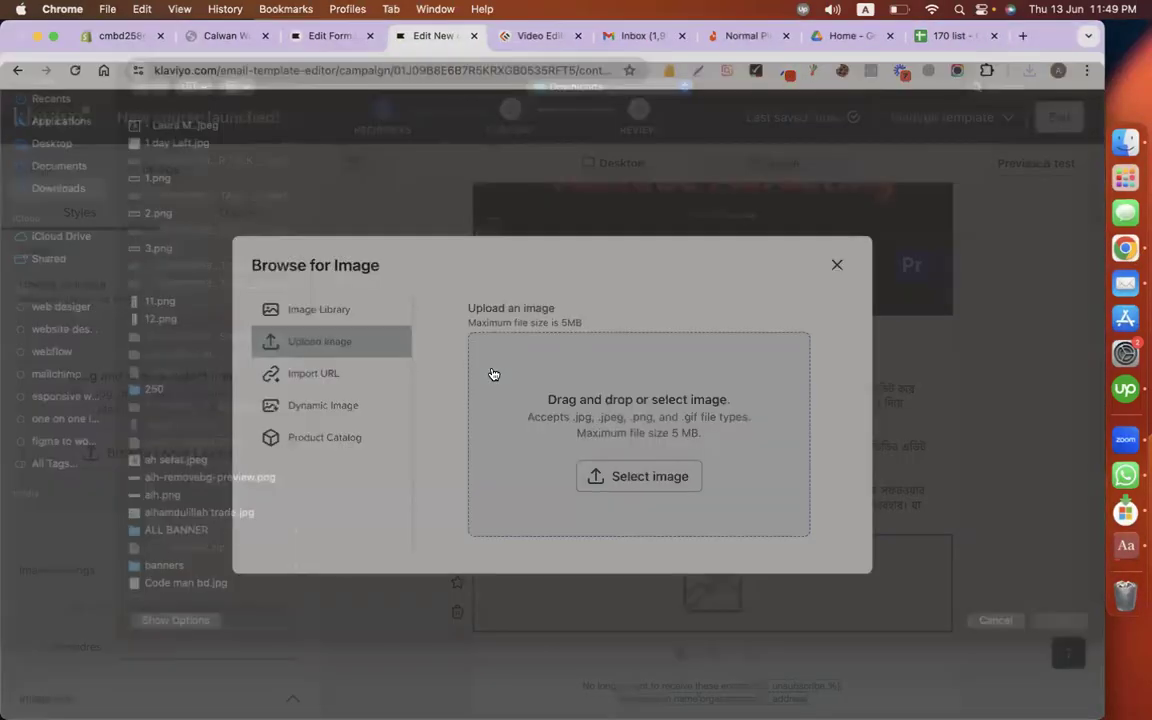
{"action": "type", "text": "v22"}
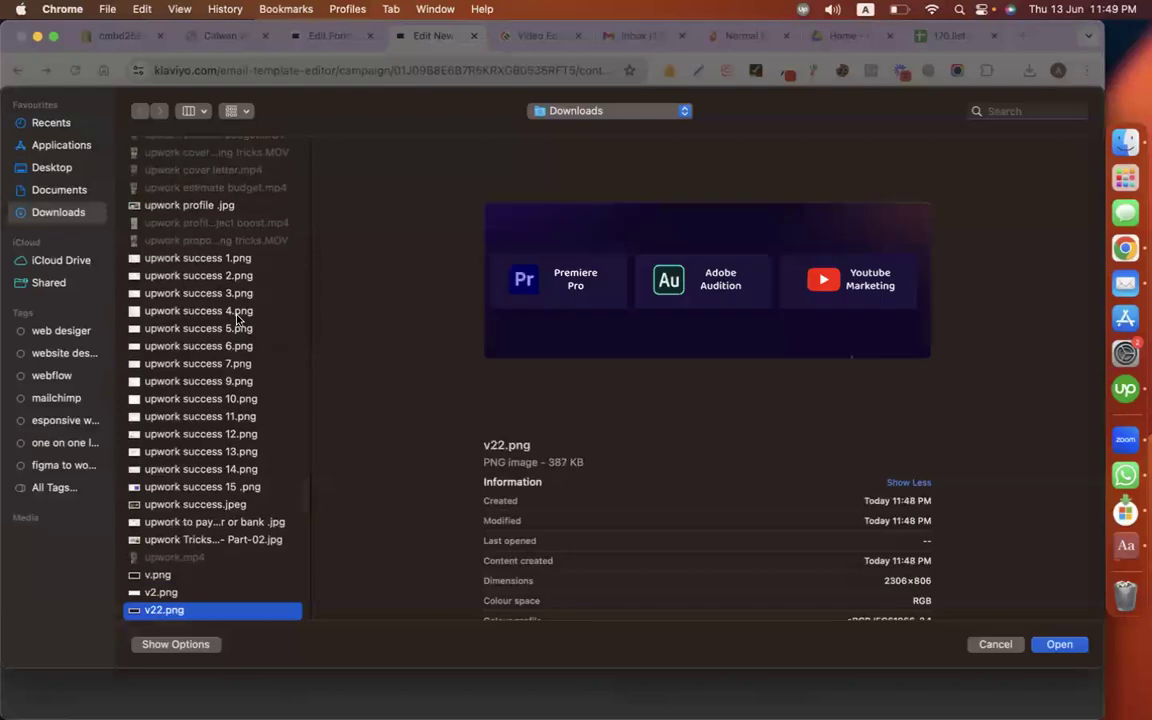
{"action": "key", "text": "Return"}
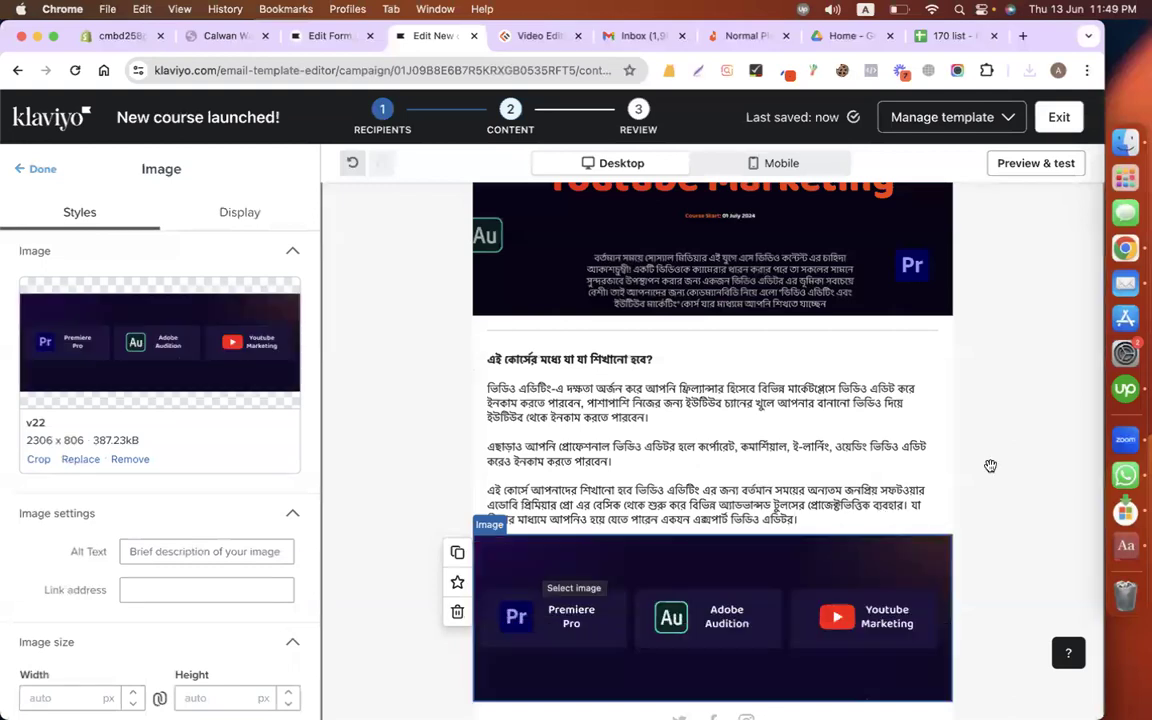
{"action": "scroll", "coordinate": [990, 466], "scroll_direction": "down", "scroll_amount": 3}
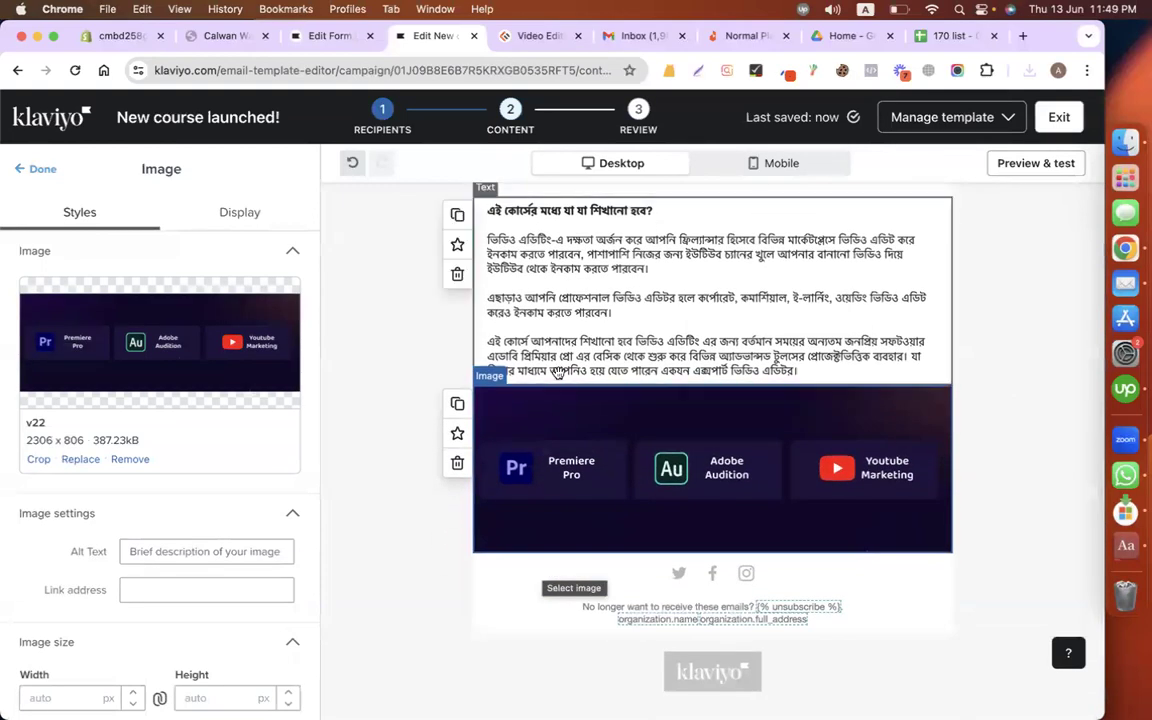
{"action": "left_click", "coordinate": [28, 168]}
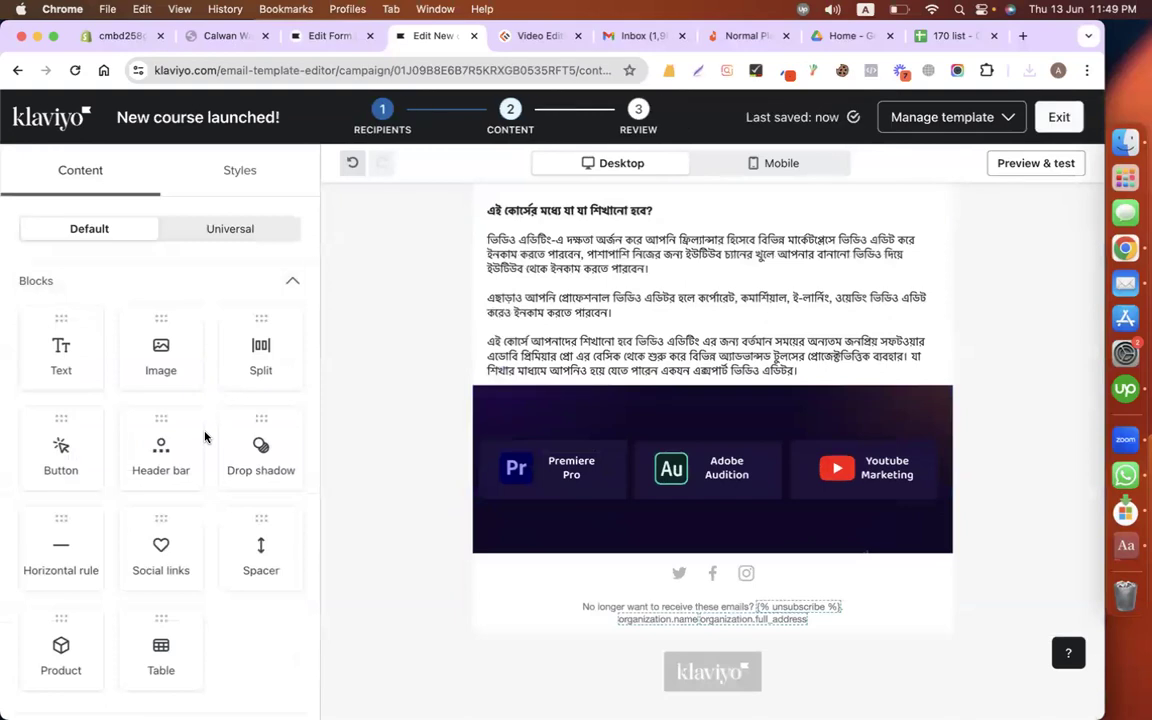
Step: Add a button block below the course cards image and set its text to "View Course"
{"action": "left_click_drag", "start_coordinate": [60, 445], "coordinate": [733, 586]}
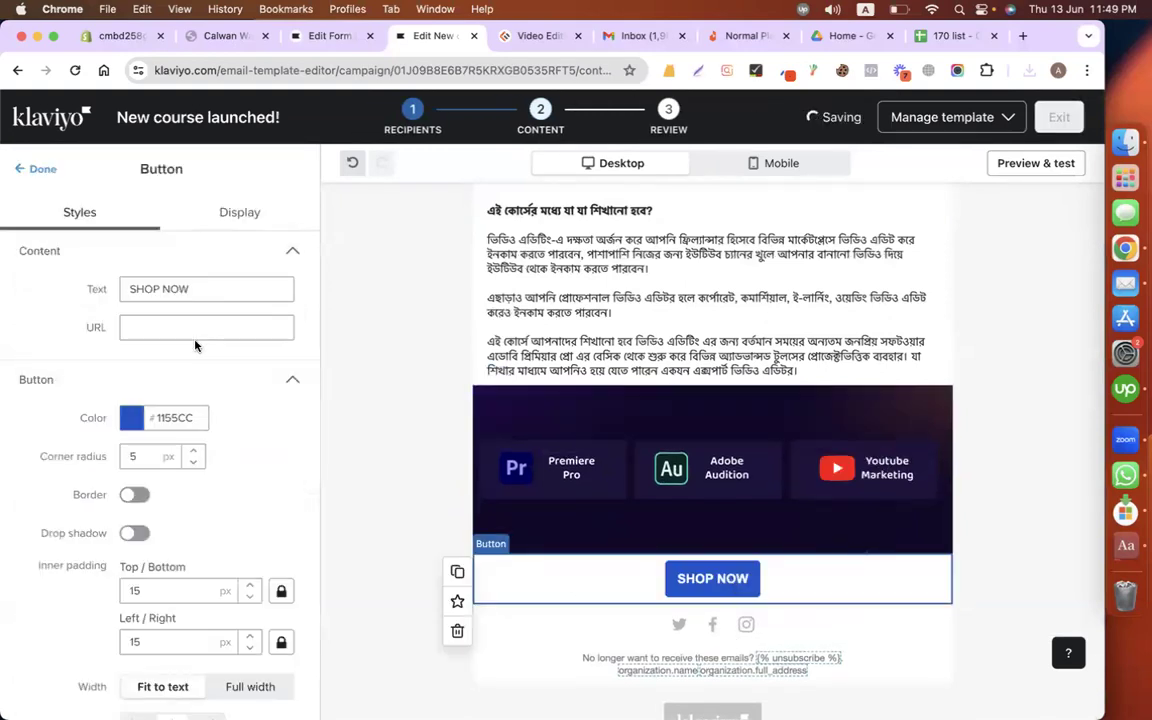
{"action": "left_click", "coordinate": [200, 289]}
{"action": "key", "text": "super+a"}
{"action": "type", "text": "Bi"}
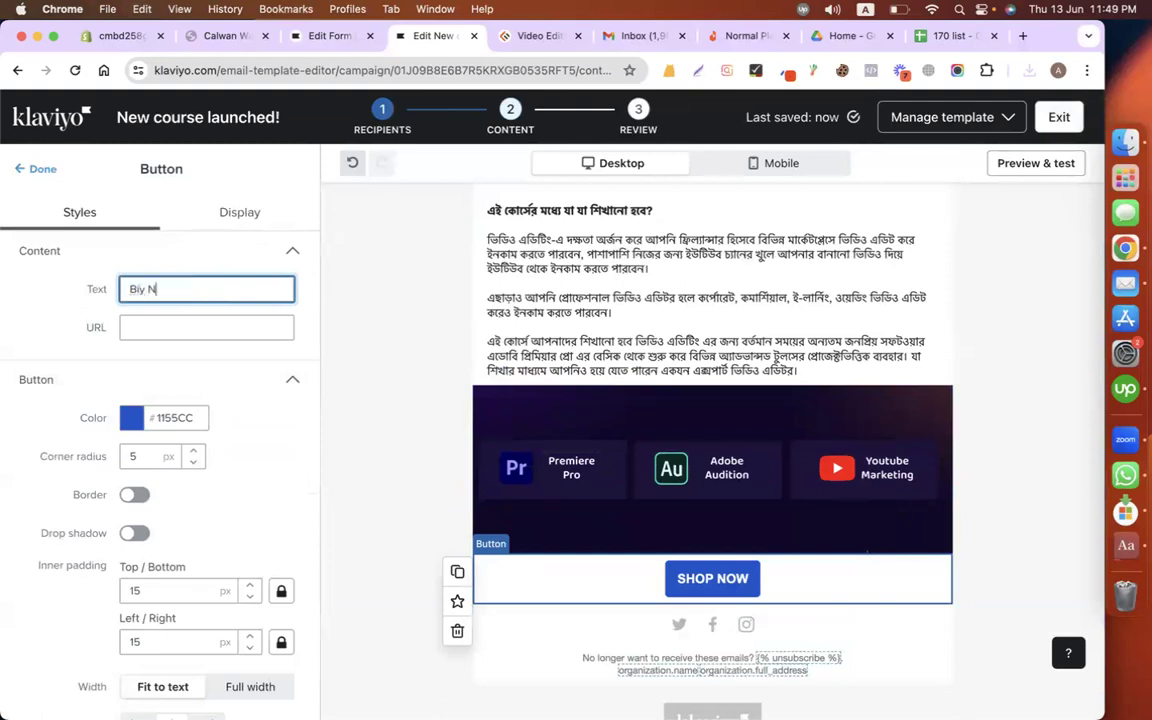
{"action": "type", "text": "y Niw"}
{"action": "key", "text": "BackSpace"}
{"action": "key", "text": "BackSpace"}
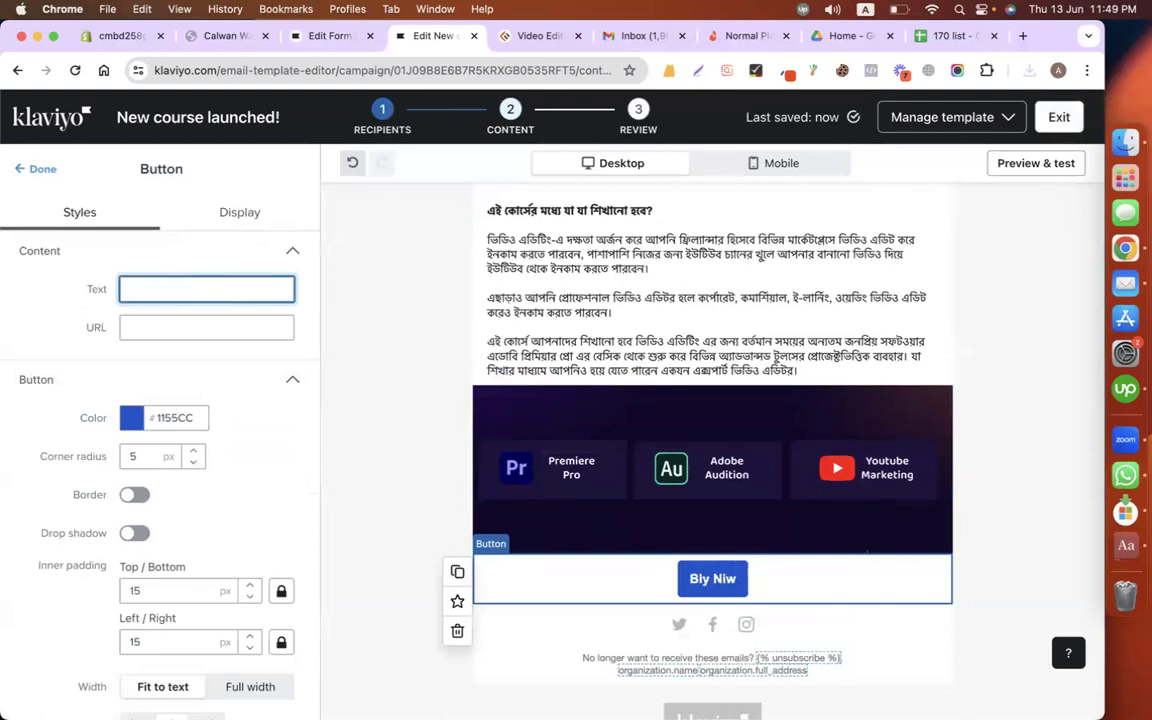
{"action": "type", "text": "View Course"}
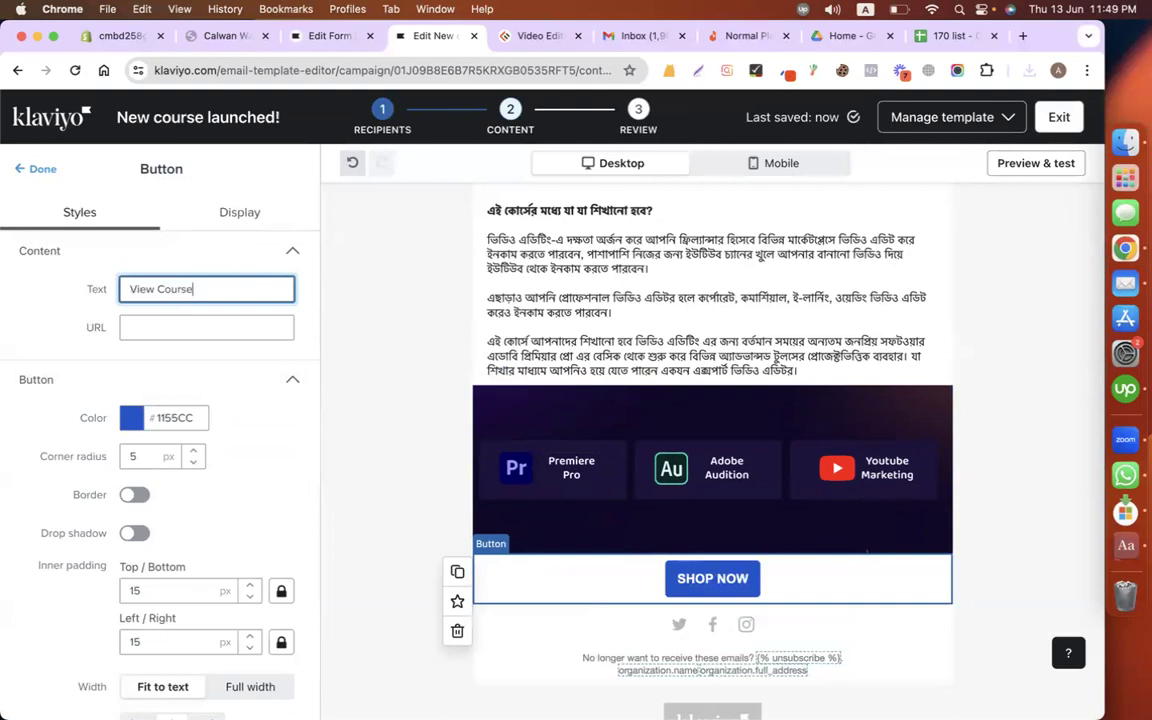
Step: Copy the course page's address, codemanbd.com/video-editing-and-youtube-marketing/, and paste it as the View Course button's URL
{"action": "left_click", "coordinate": [530, 38]}
{"action": "left_click", "coordinate": [352, 70]}
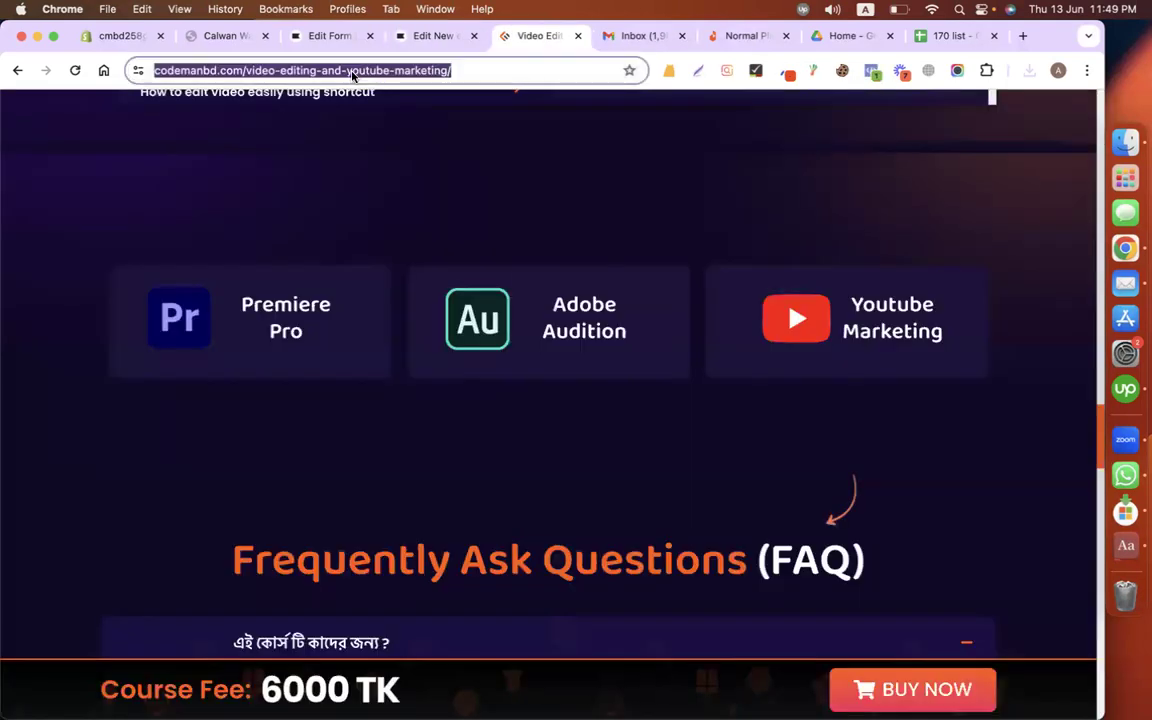
{"action": "left_click", "coordinate": [325, 37]}
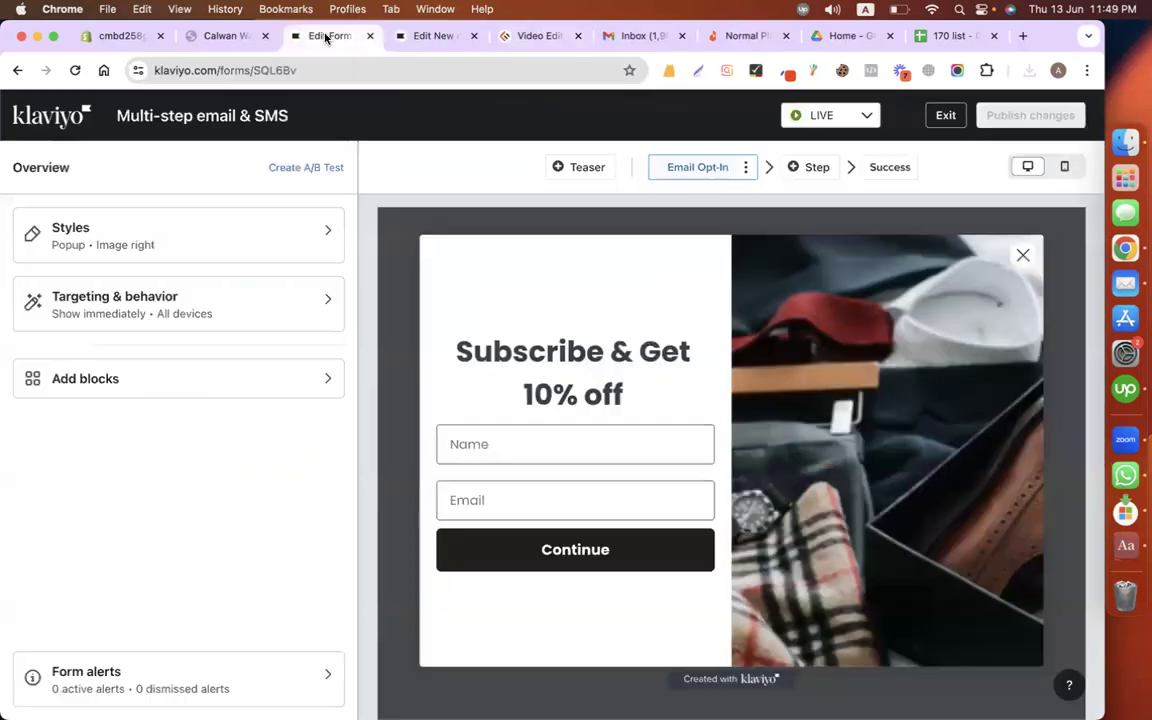
{"action": "left_click", "coordinate": [433, 36]}
{"action": "left_click", "coordinate": [187, 330]}
{"action": "key", "text": "cmd+v"}
{"action": "left_click", "coordinate": [1008, 391]}
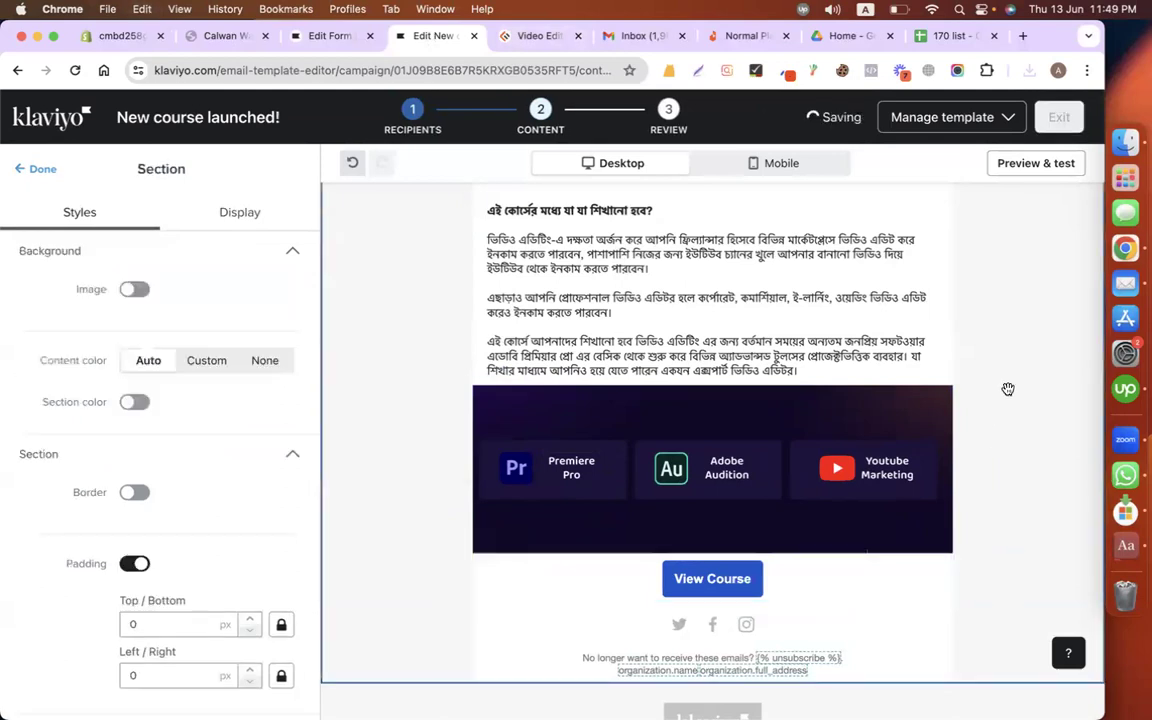
Step: Look through the whole email layout in the desktop view and in the mobile view
{"action": "scroll", "coordinate": [1008, 391], "scroll_direction": "up", "scroll_amount": 5}
{"action": "scroll", "coordinate": [1008, 389], "scroll_direction": "down", "scroll_amount": 2}
{"action": "scroll", "coordinate": [1008, 389], "scroll_direction": "up", "scroll_amount": 3}
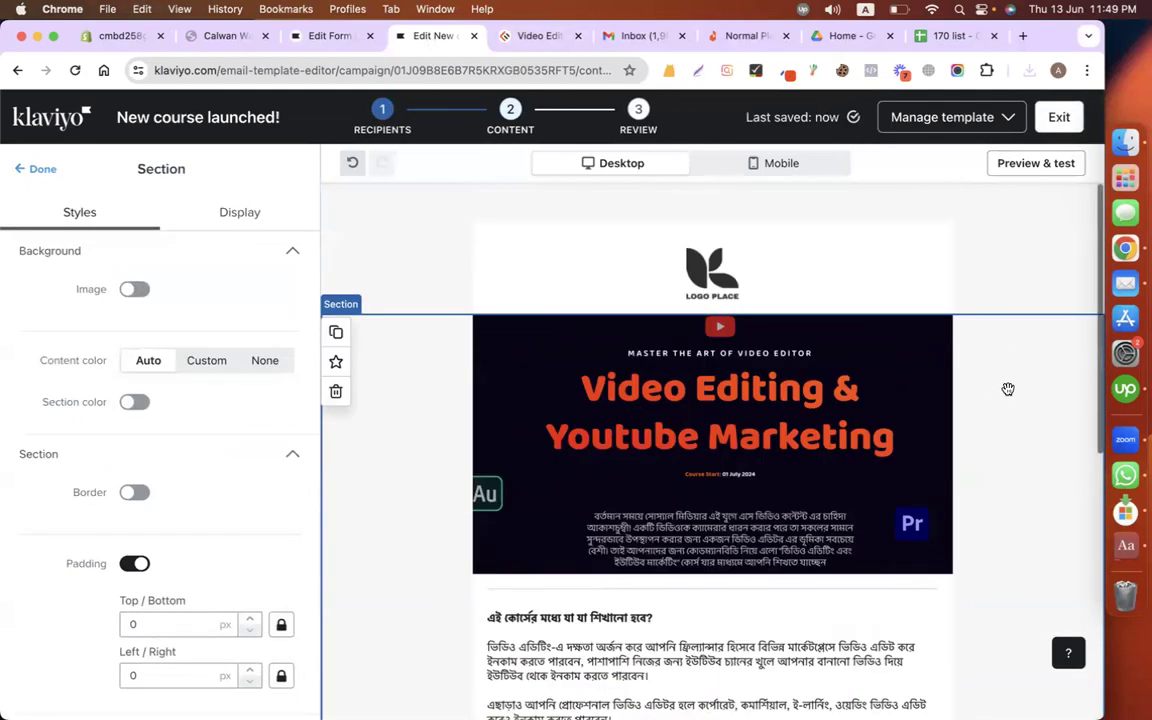
{"action": "scroll", "coordinate": [1040, 469], "scroll_direction": "down", "scroll_amount": 2}
{"action": "scroll", "coordinate": [1040, 469], "scroll_direction": "up", "scroll_amount": 2}
{"action": "scroll", "coordinate": [1040, 469], "scroll_direction": "down", "scroll_amount": 5}
{"action": "scroll", "coordinate": [1040, 469], "scroll_direction": "up", "scroll_amount": 5}
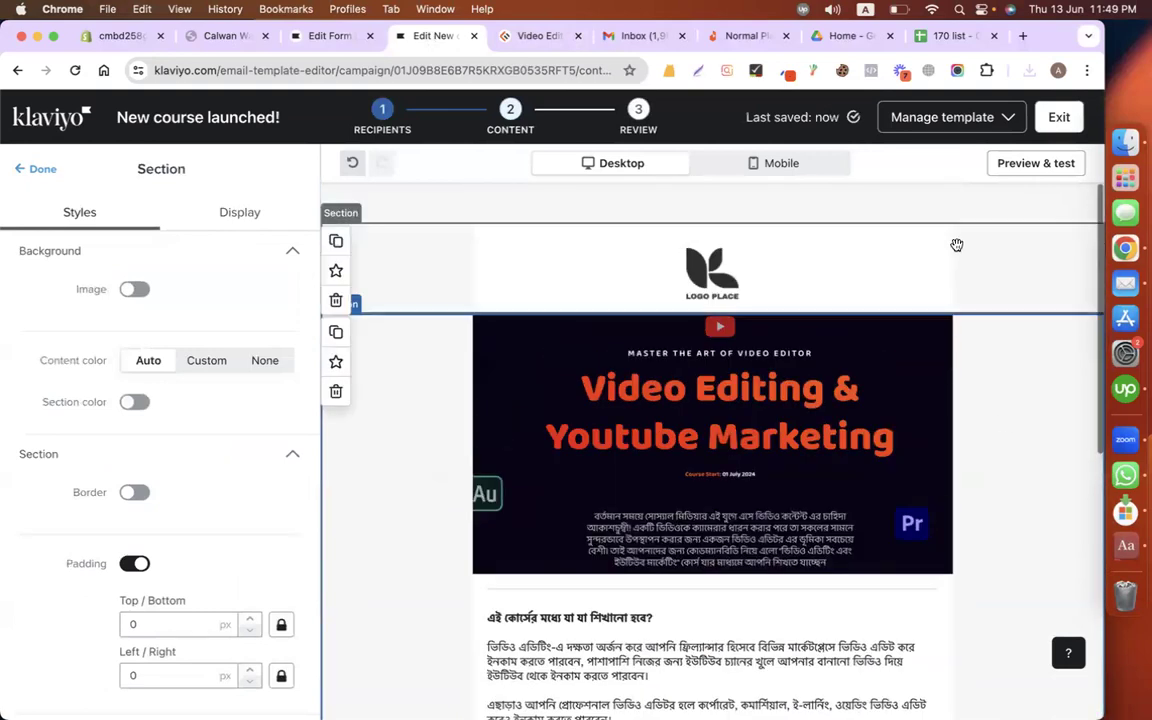
{"action": "left_click", "coordinate": [805, 162]}
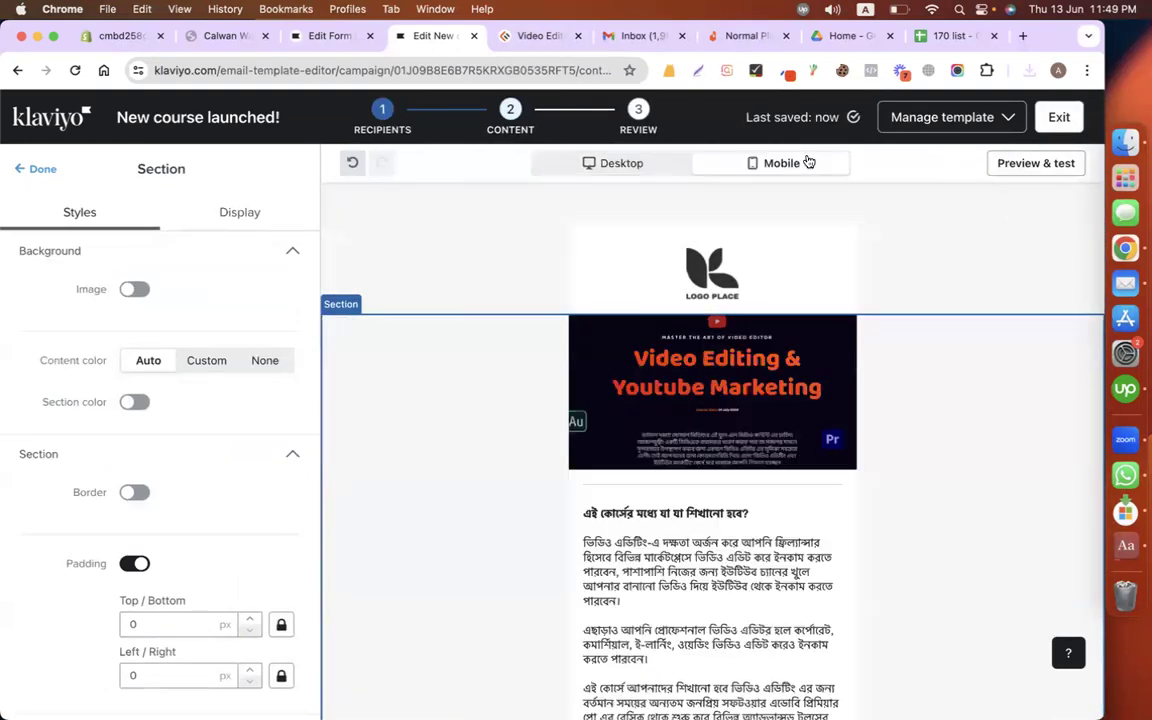
{"action": "scroll", "coordinate": [728, 417], "scroll_direction": "down", "scroll_amount": 5}
{"action": "scroll", "coordinate": [760, 515], "scroll_direction": "down", "scroll_amount": 1}
{"action": "scroll", "coordinate": [700, 400], "scroll_direction": "up", "scroll_amount": 5}
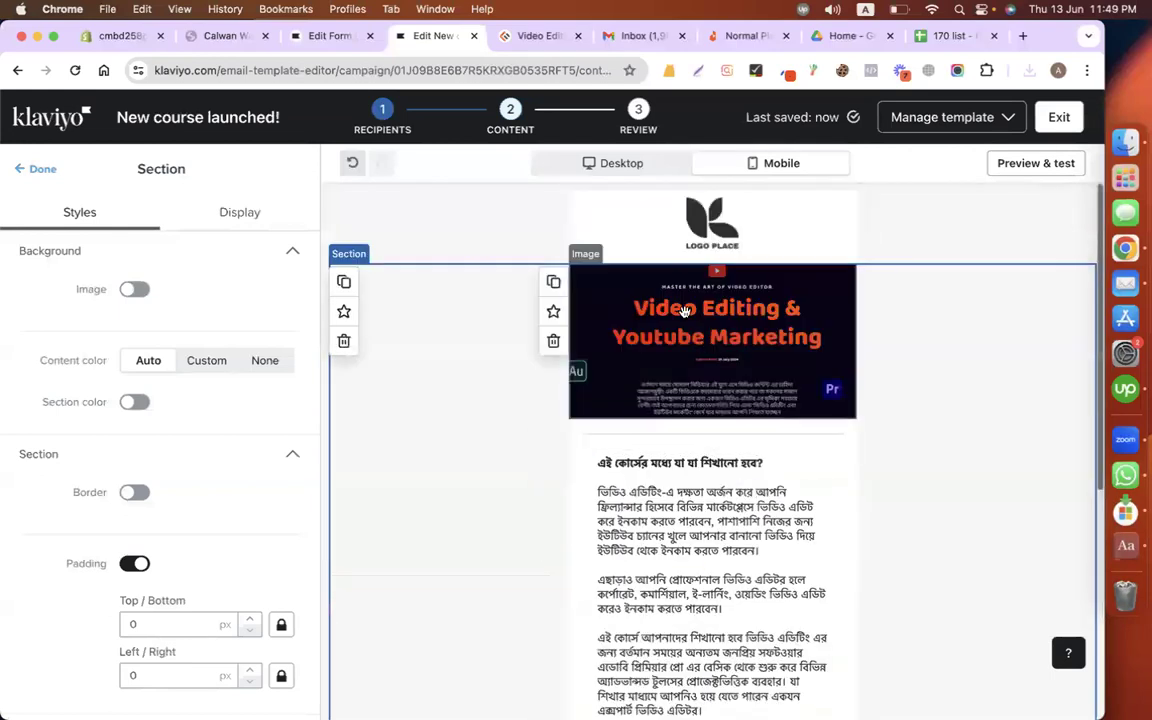
{"action": "left_click", "coordinate": [605, 162]}
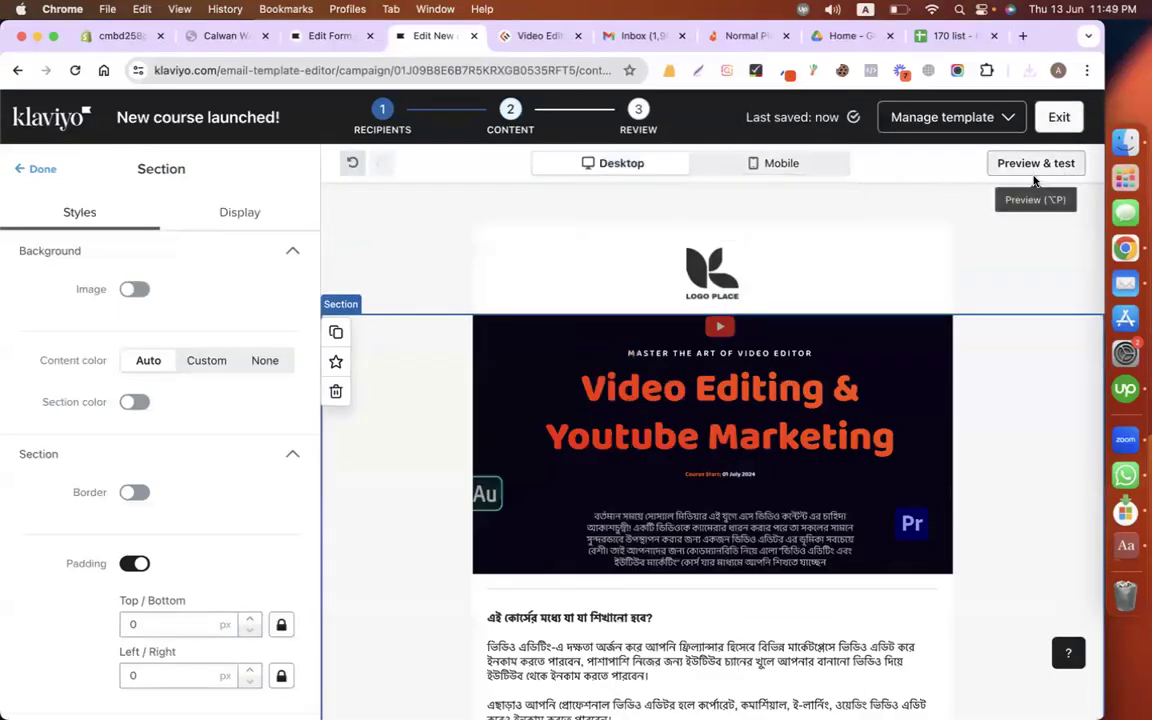
Step: Exit the email editor and look over the email preview on the campaign content page
{"action": "left_click", "coordinate": [939, 120]}
{"action": "left_click", "coordinate": [939, 120]}
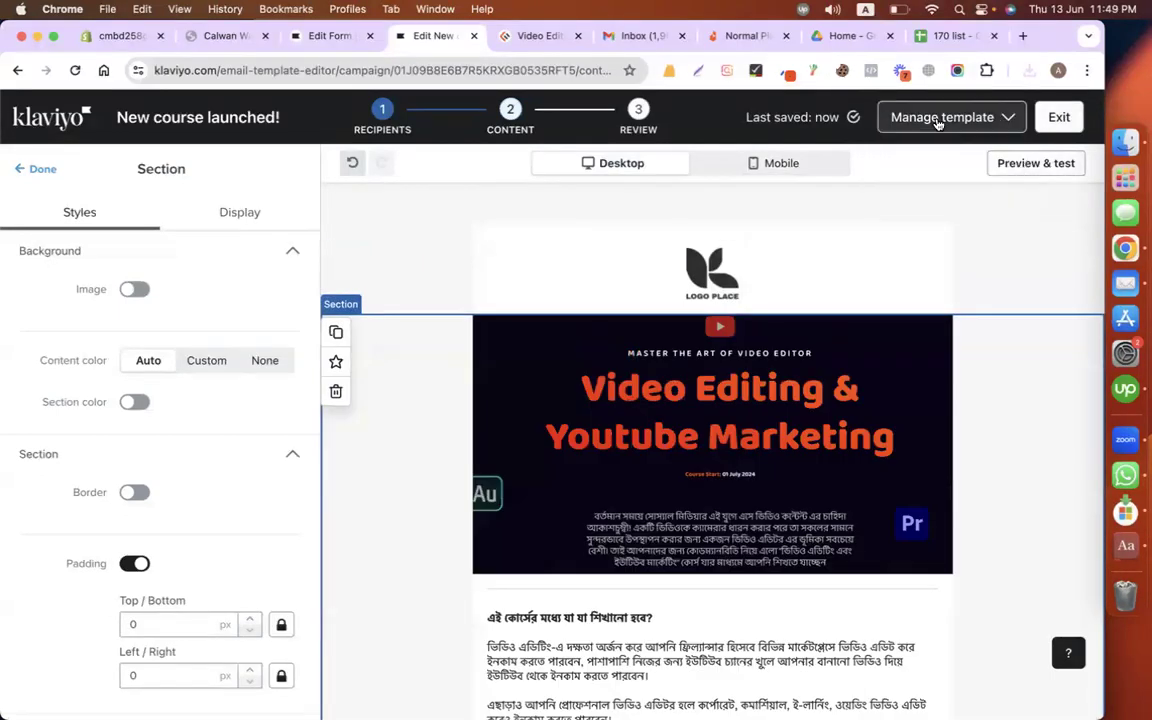
{"action": "left_click", "coordinate": [1062, 120]}
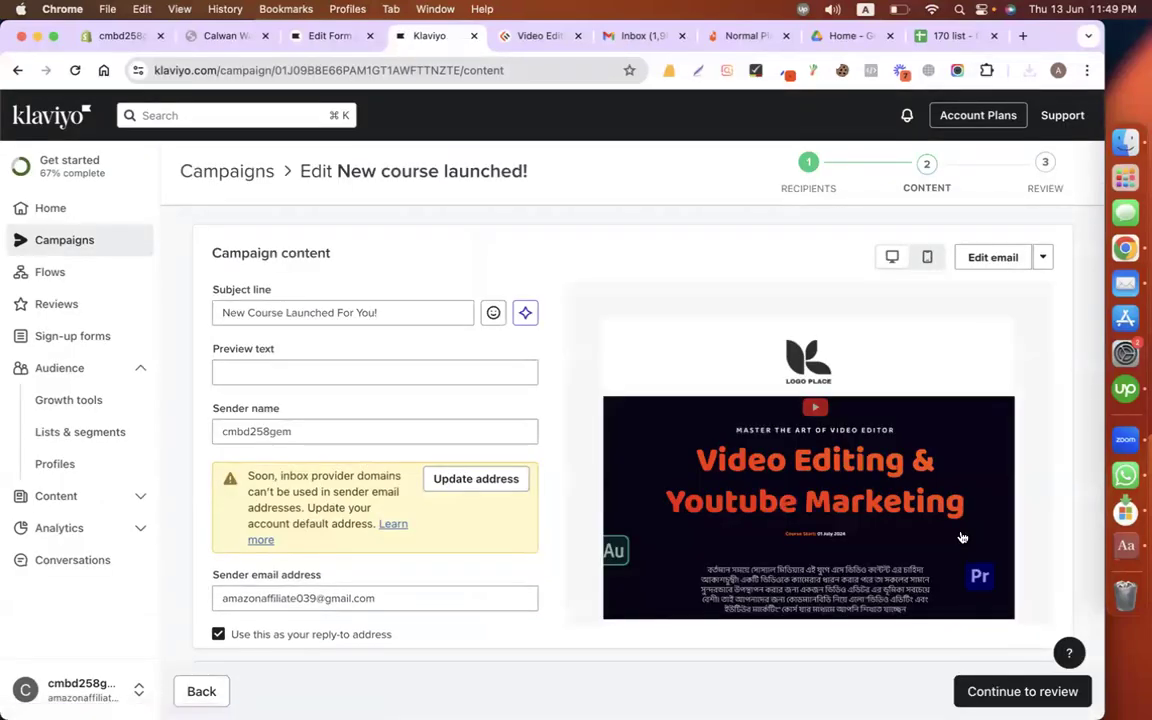
{"action": "scroll", "coordinate": [962, 538], "scroll_direction": "down", "scroll_amount": 10}
{"action": "scroll", "coordinate": [960, 536], "scroll_direction": "up", "scroll_amount": 10}
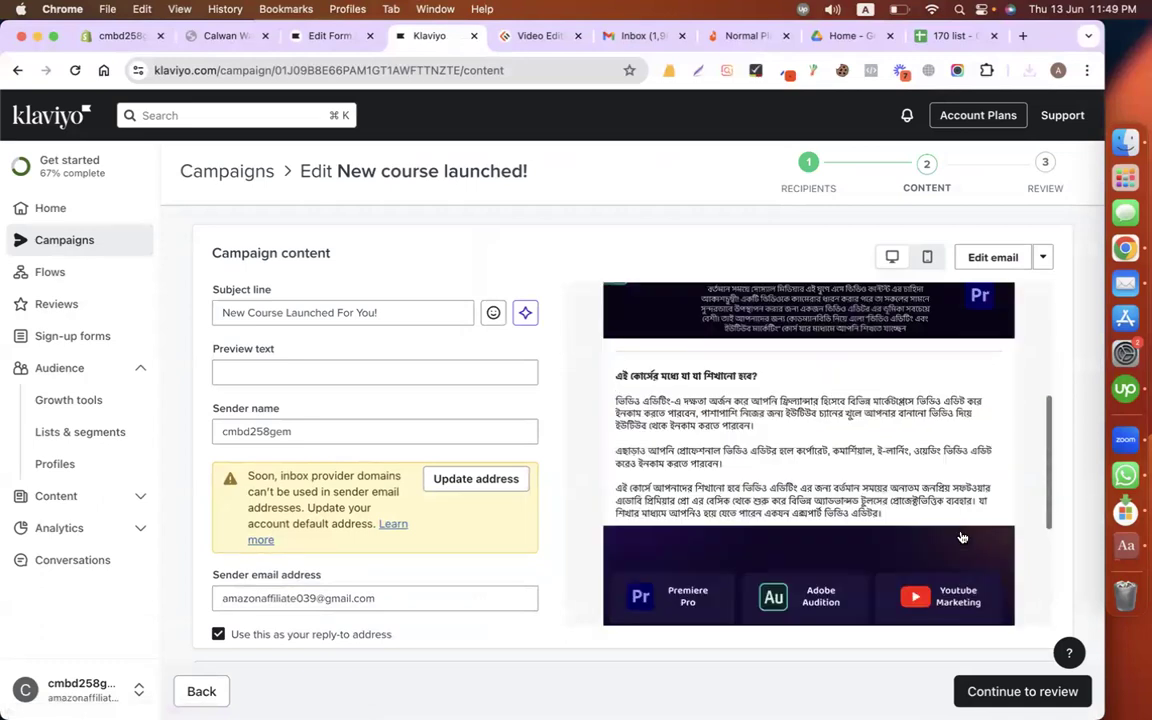
Step: Set the campaign's sender name to "Codemanbd" and continue to the review
{"action": "left_click", "coordinate": [360, 430]}
{"action": "key", "text": "super+a"}
{"action": "type", "text": "Codemanbd"}
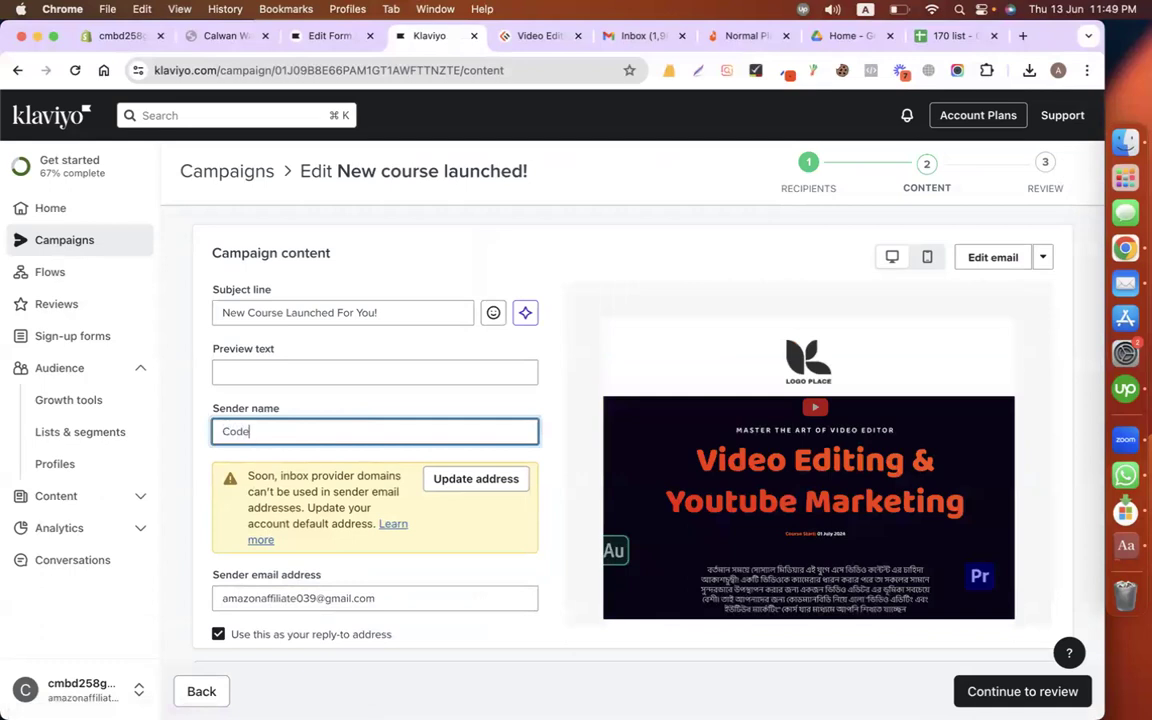
{"action": "left_click", "coordinate": [1012, 700]}
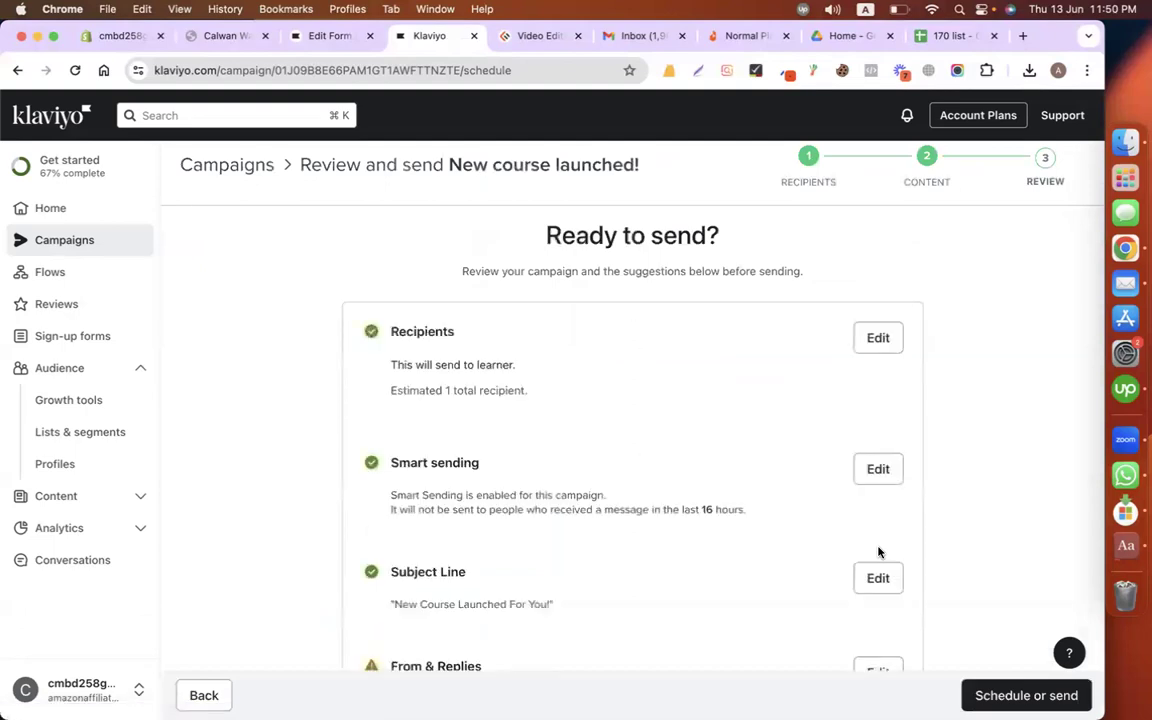
Step: Check the campaign's review summary and send the campaign immediately instead of scheduling it
{"action": "scroll", "coordinate": [994, 525], "scroll_direction": "down", "scroll_amount": 6}
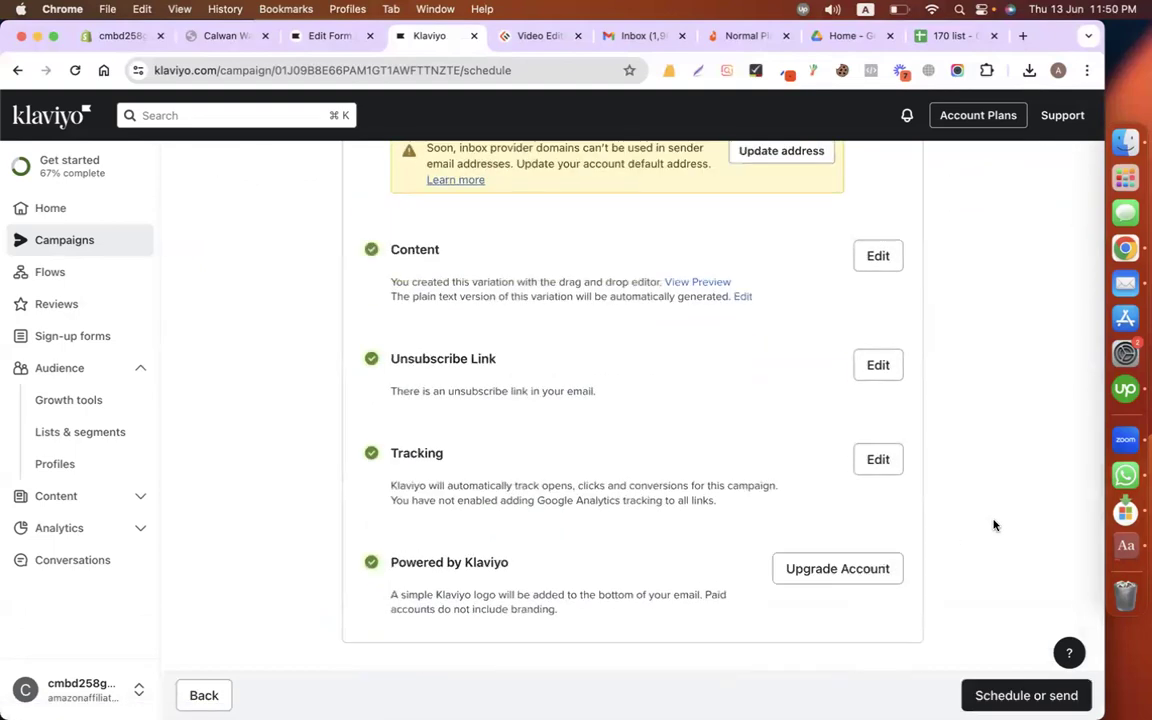
{"action": "scroll", "coordinate": [994, 525], "scroll_direction": "up", "scroll_amount": 6}
{"action": "scroll", "coordinate": [994, 525], "scroll_direction": "down", "scroll_amount": 6}
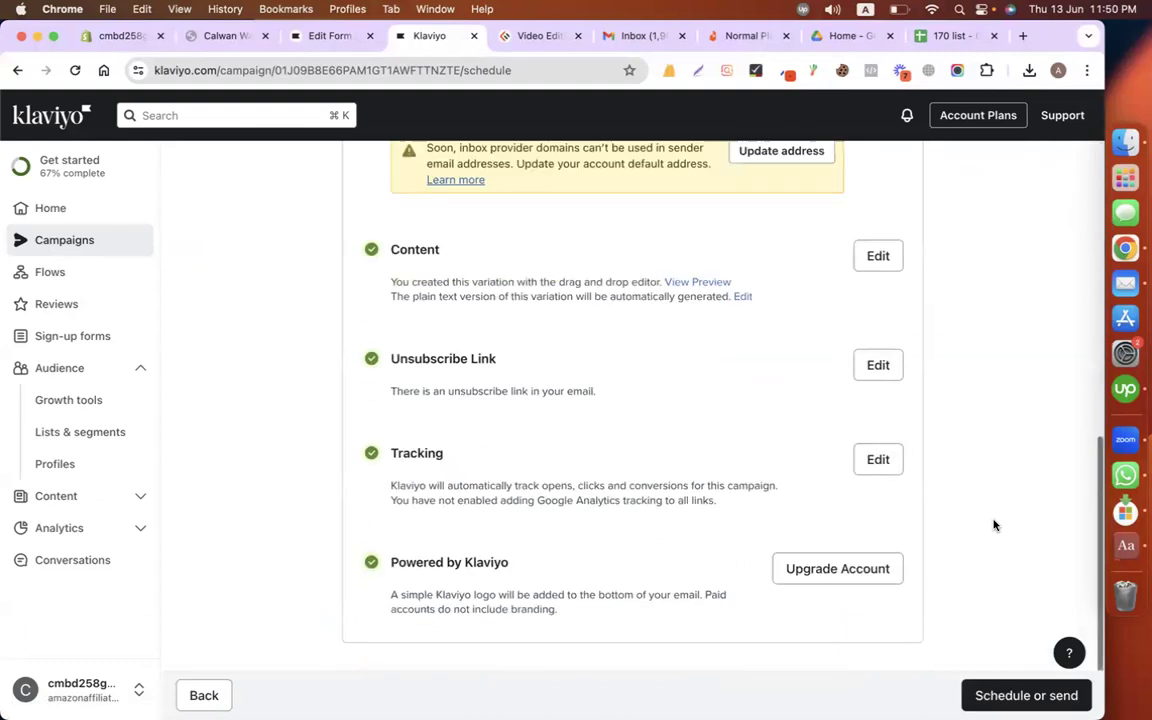
{"action": "left_click", "coordinate": [990, 694]}
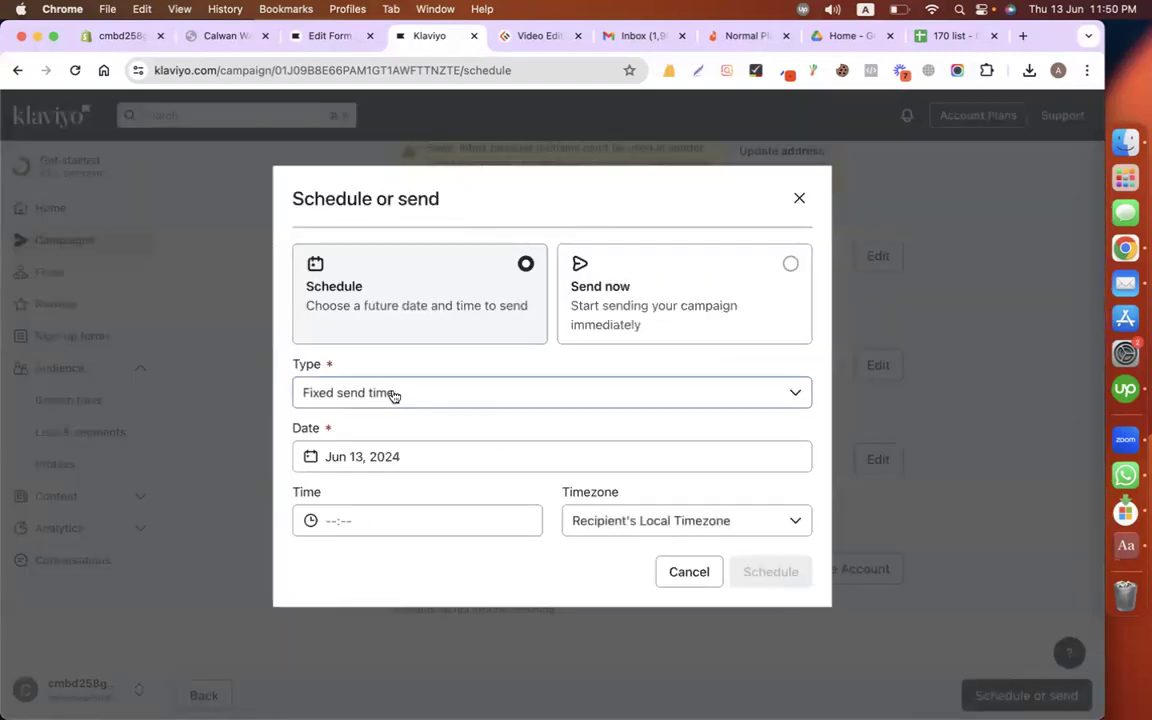
{"action": "left_click", "coordinate": [622, 314]}
{"action": "left_click", "coordinate": [765, 385]}
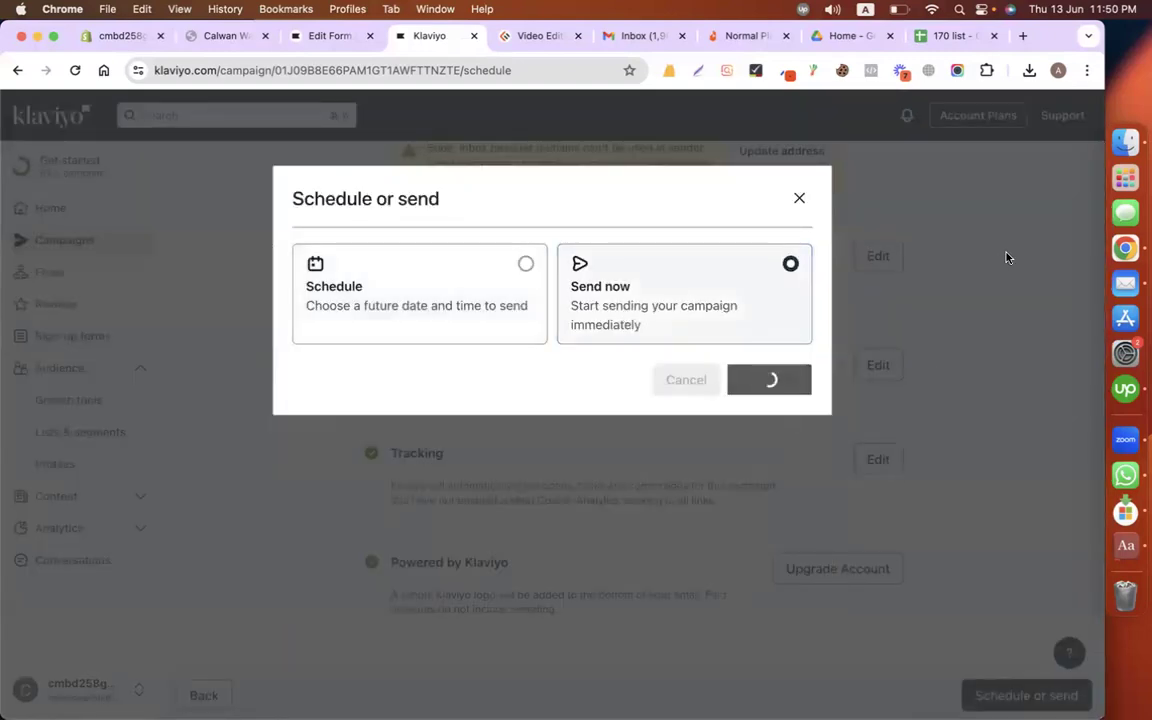
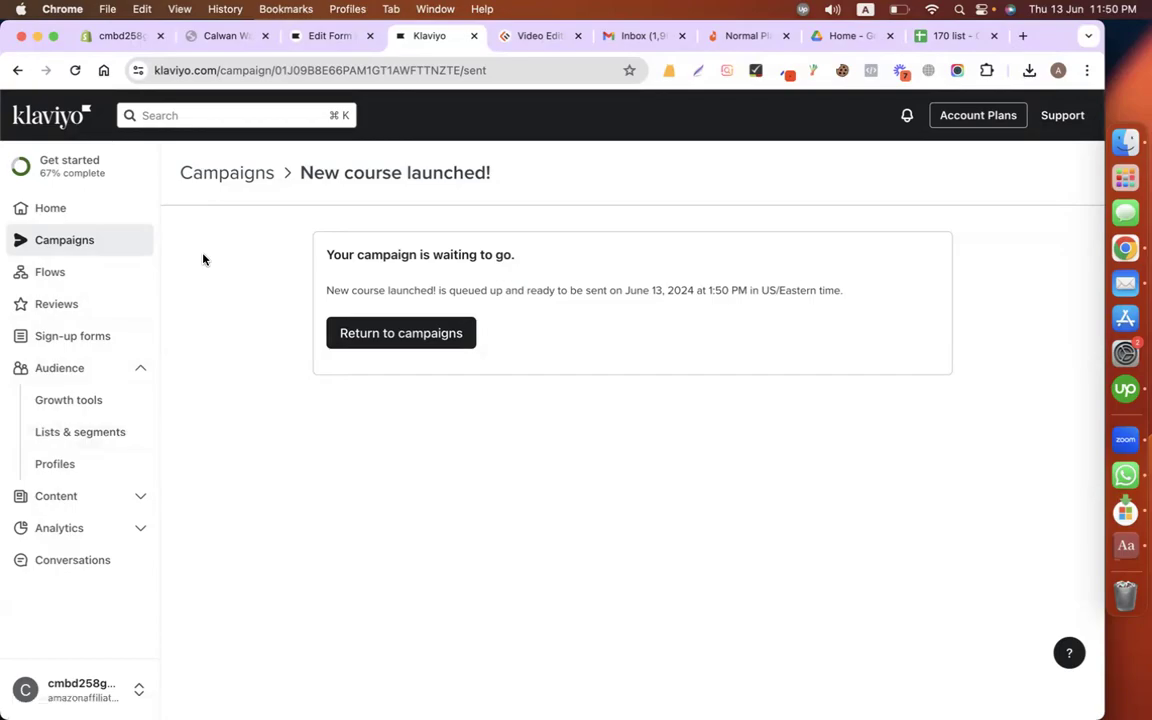
Step: Switch to the Google Classroom classwork page of CMBD-243(Elementor & Shopify)
{"action": "key", "text": "ctrl+Left"}
{"action": "key", "text": "ctrl+Left"}
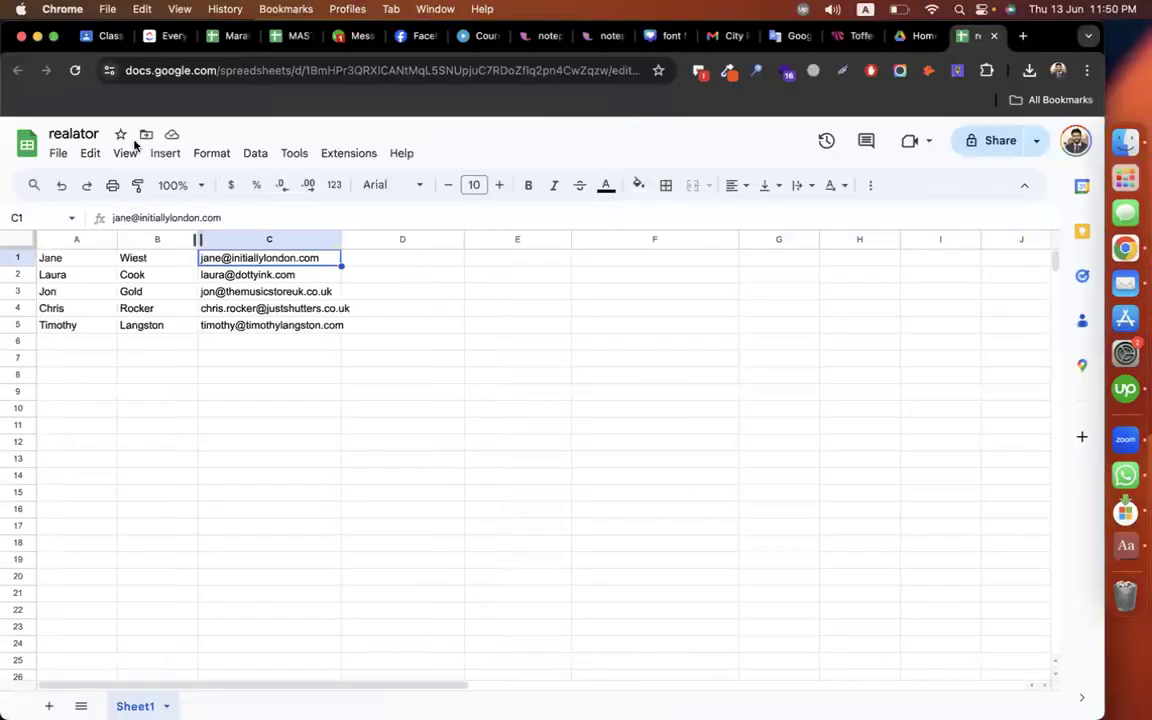
{"action": "left_click", "coordinate": [100, 36]}
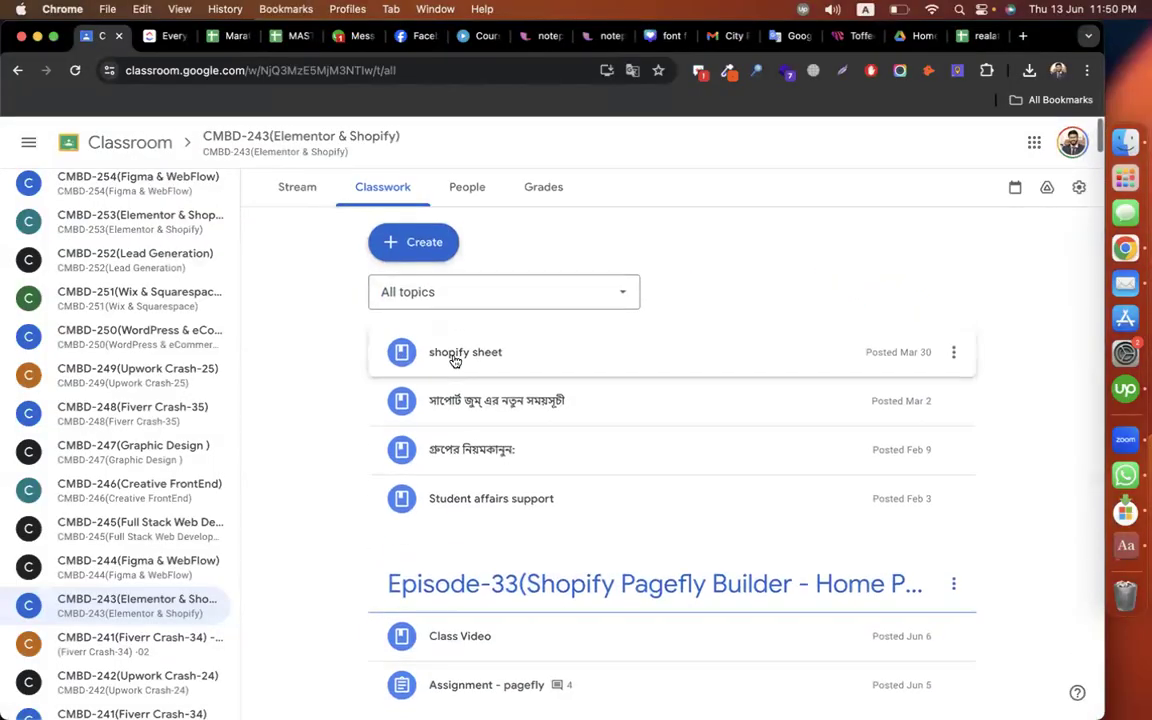
Step: Create a classwork topic named "Episode-34(Shopify Email Marketing For Klaviyo)"
{"action": "left_click", "coordinate": [413, 241]}
{"action": "left_click", "coordinate": [443, 494]}
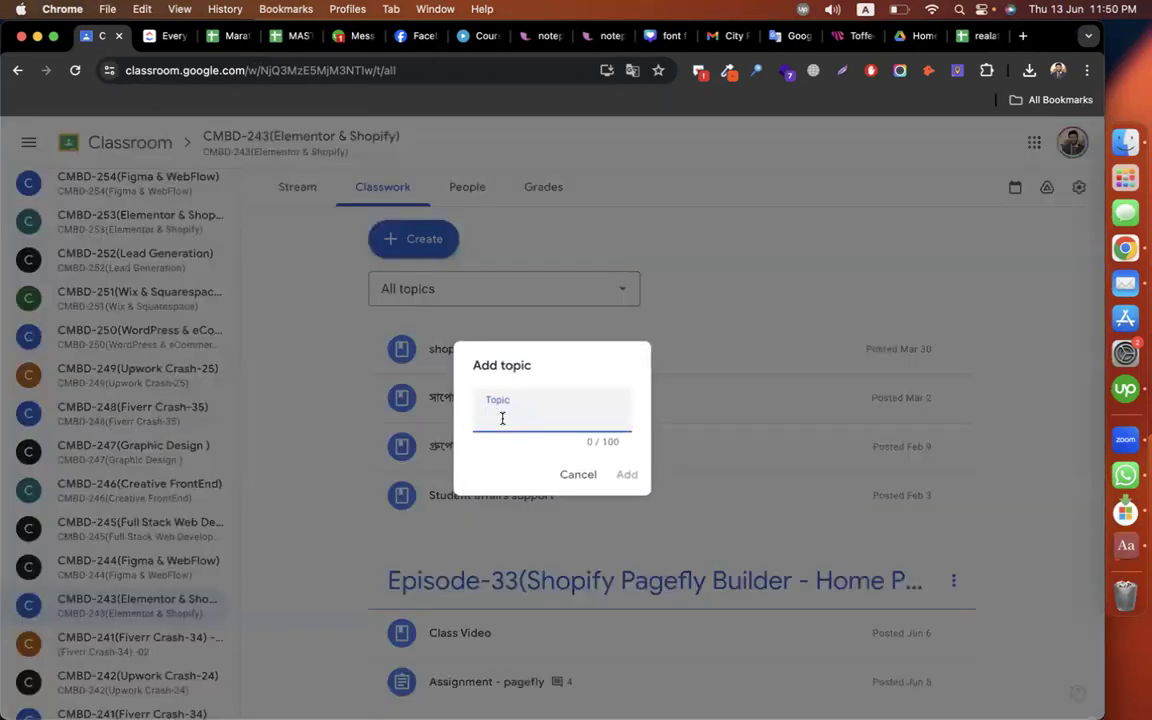
{"action": "type", "text": "Episode-2"}
{"action": "key", "text": "BackSpace"}
{"action": "type", "text": "34(Shopify "}
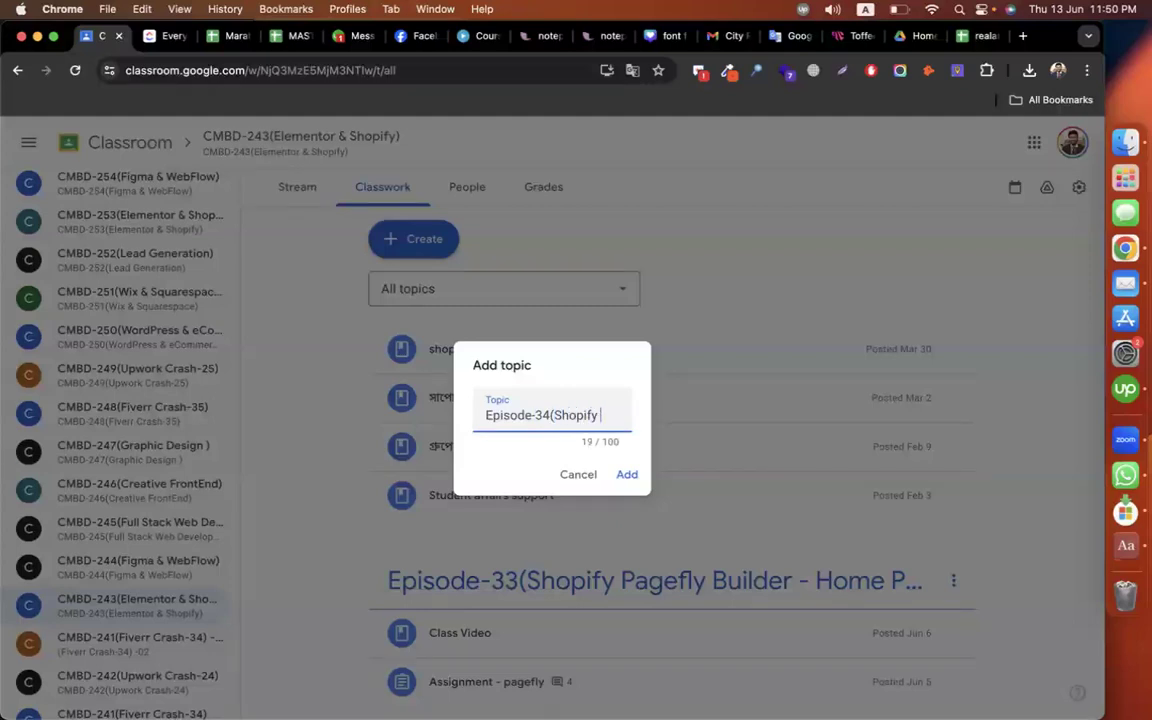
{"action": "type", "text": "Email Marke"}
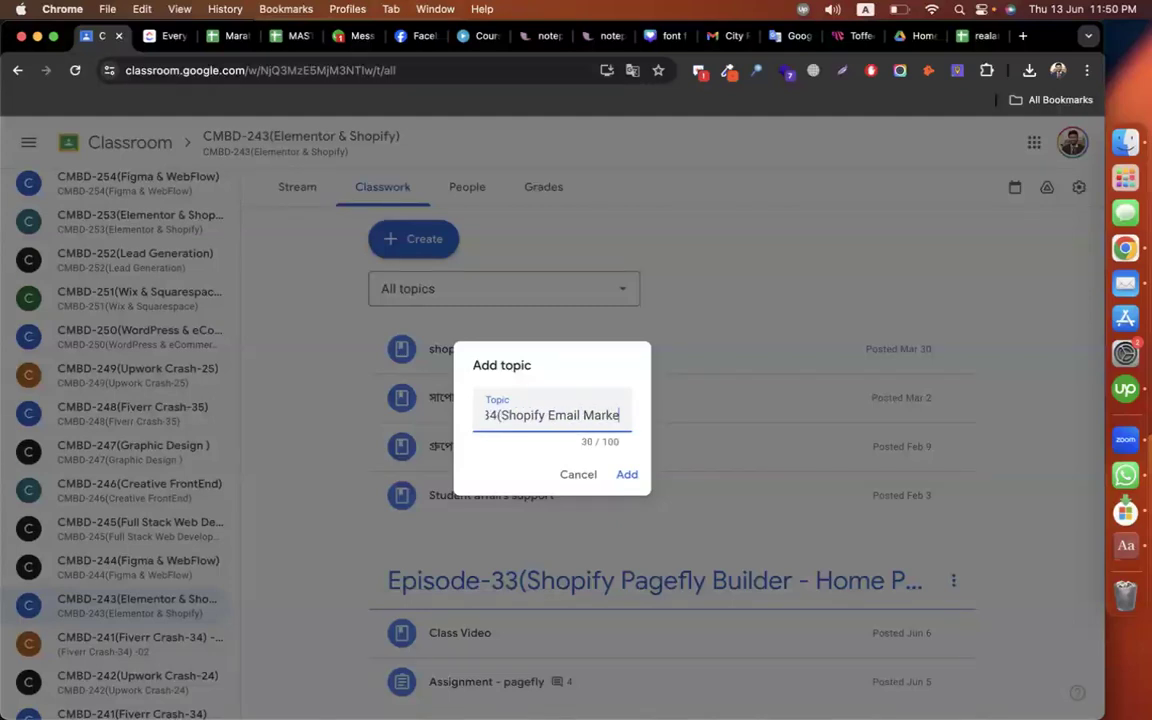
{"action": "type", "text": "ting For Klaviyo"}
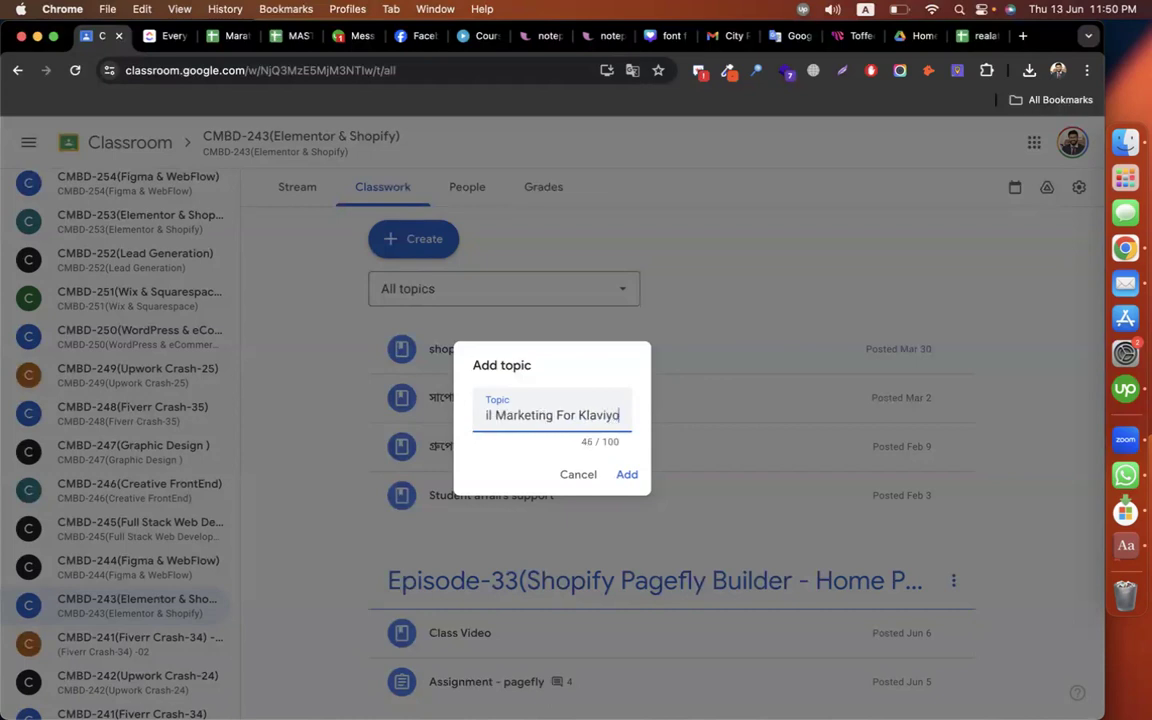
{"action": "type", "text": ")"}
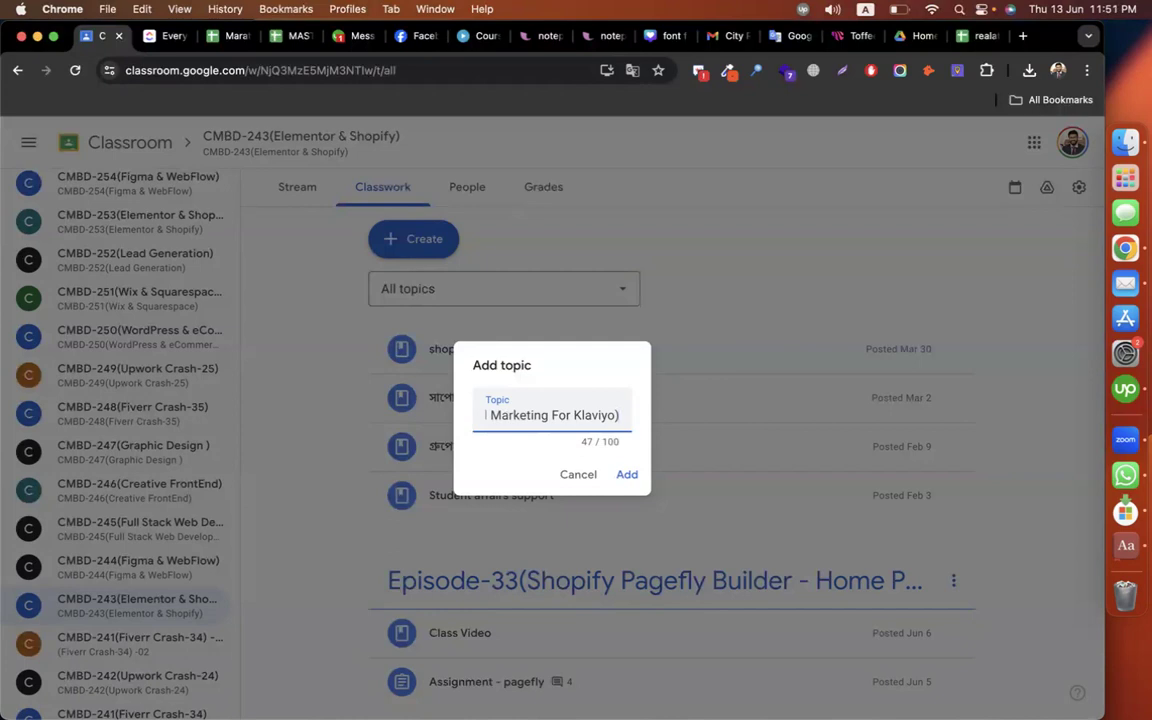
{"action": "left_click", "coordinate": [625, 476]}
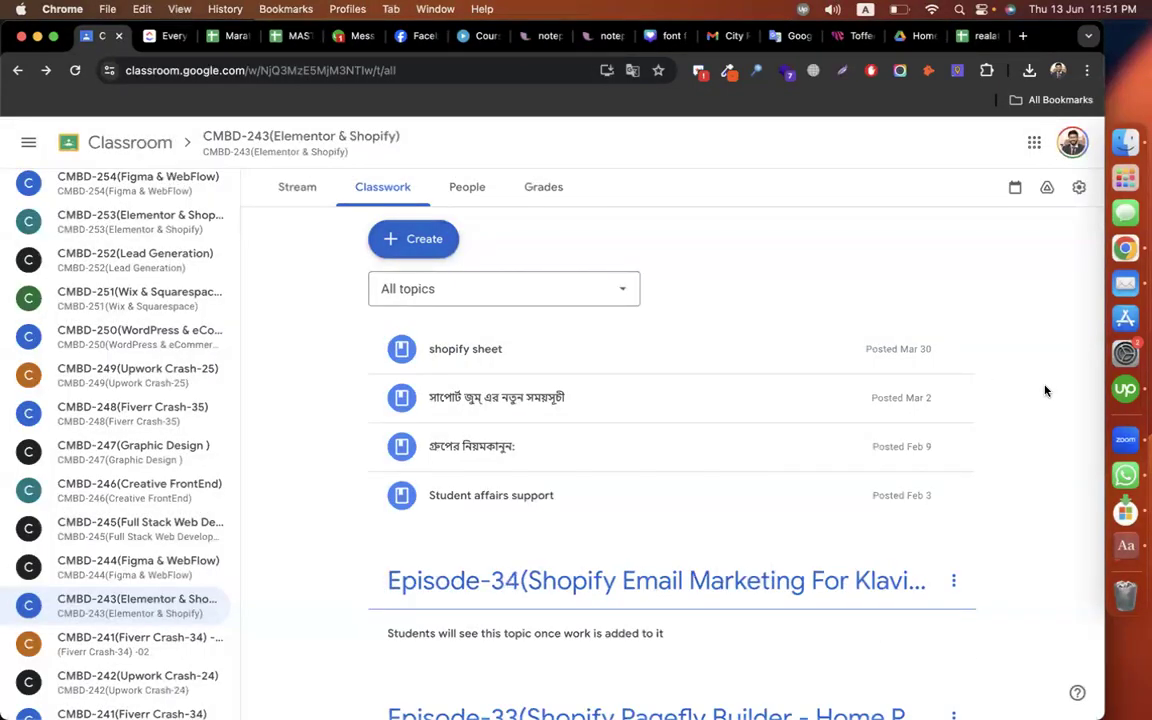
{"action": "scroll", "coordinate": [1046, 391], "scroll_direction": "down", "scroll_amount": 2}
{"action": "key", "text": "ctrl+Right"}
{"action": "key", "text": "ctrl+Right"}
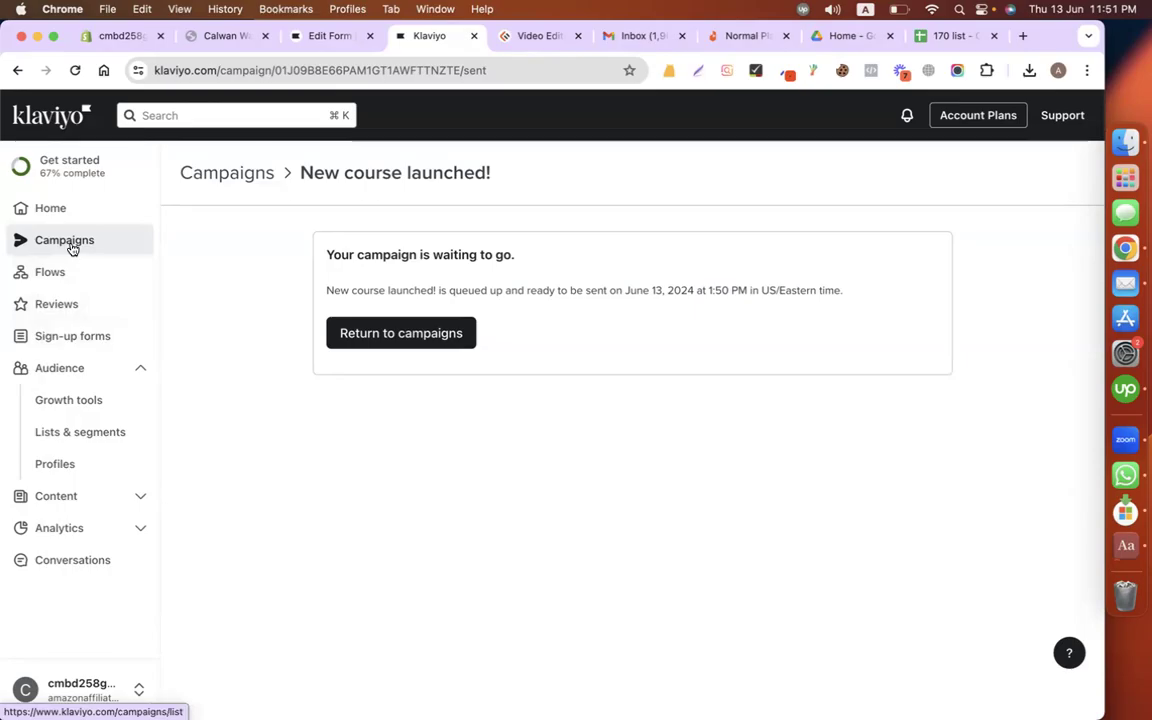
{"action": "key", "text": "ctrl+Left"}
{"action": "key", "text": "ctrl+Left"}
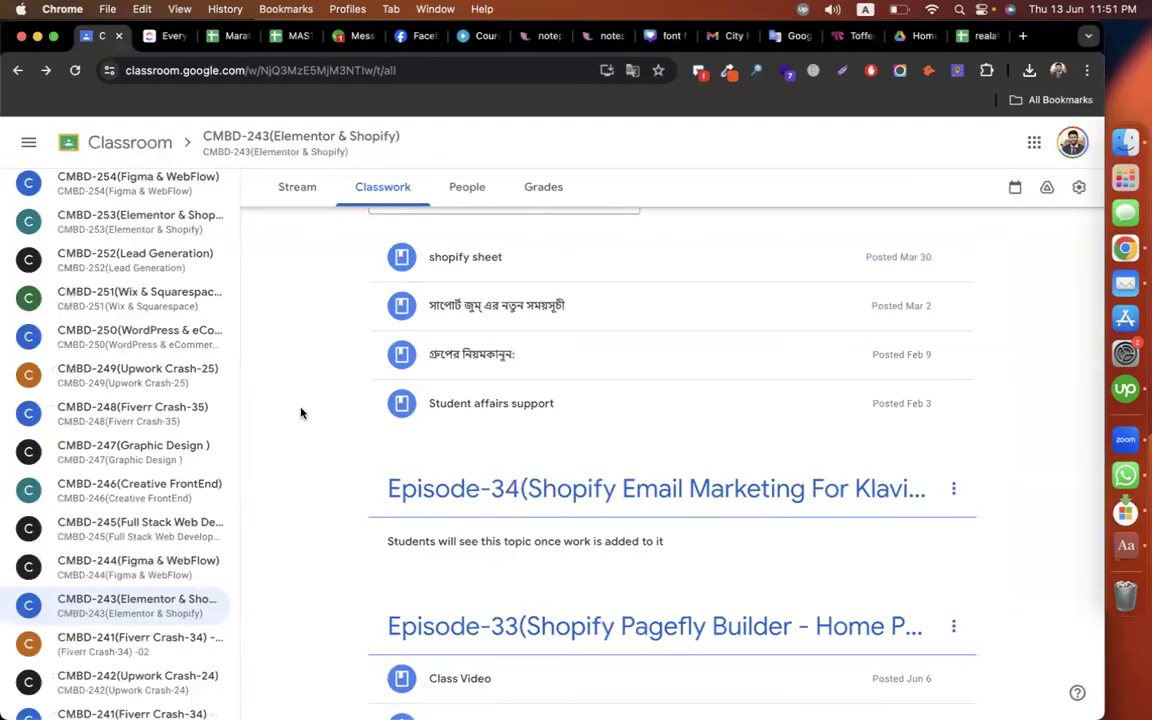
{"action": "scroll", "coordinate": [301, 413], "scroll_direction": "up", "scroll_amount": 2}
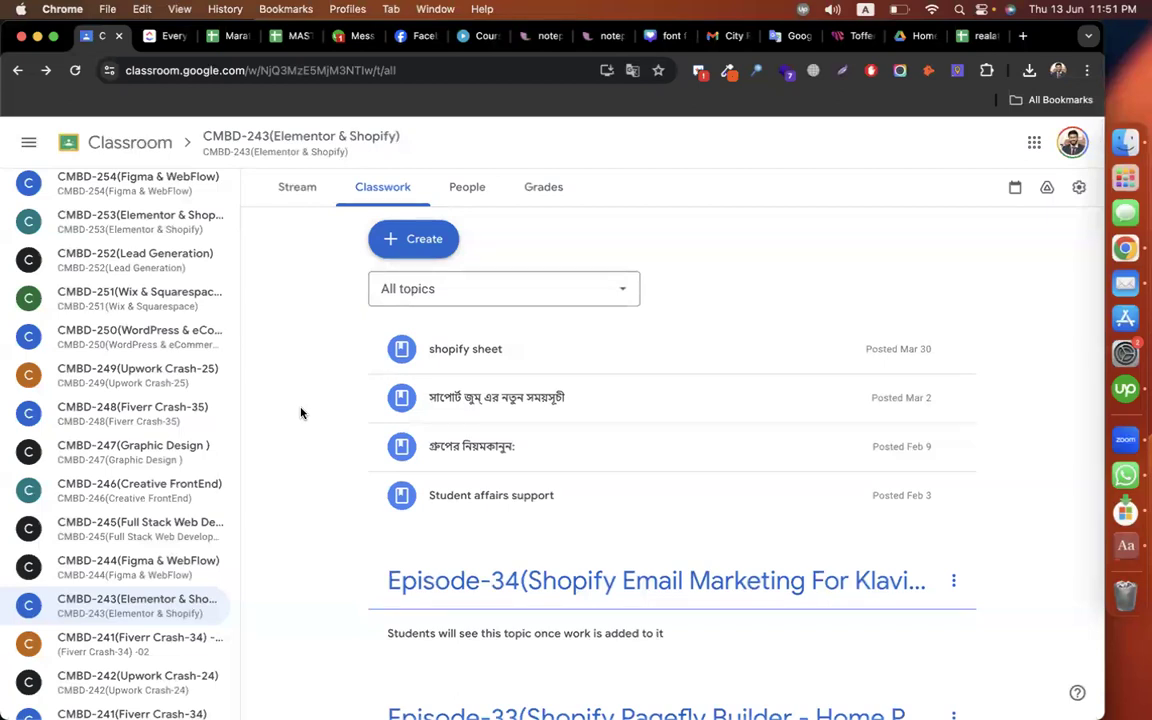
{"action": "key", "text": "ctrl+Right"}
{"action": "key", "text": "ctrl+Right"}
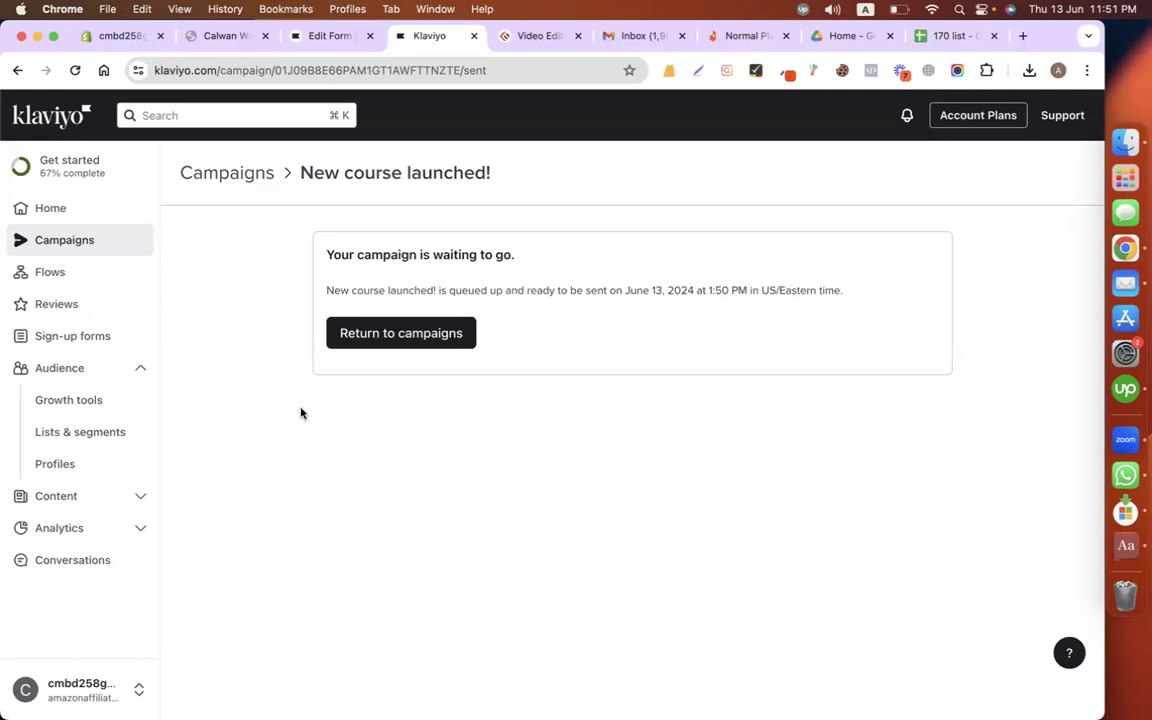
Step: View the apollo.io homepage in a new browser tab and close it again
{"action": "left_click", "coordinate": [1022, 36]}
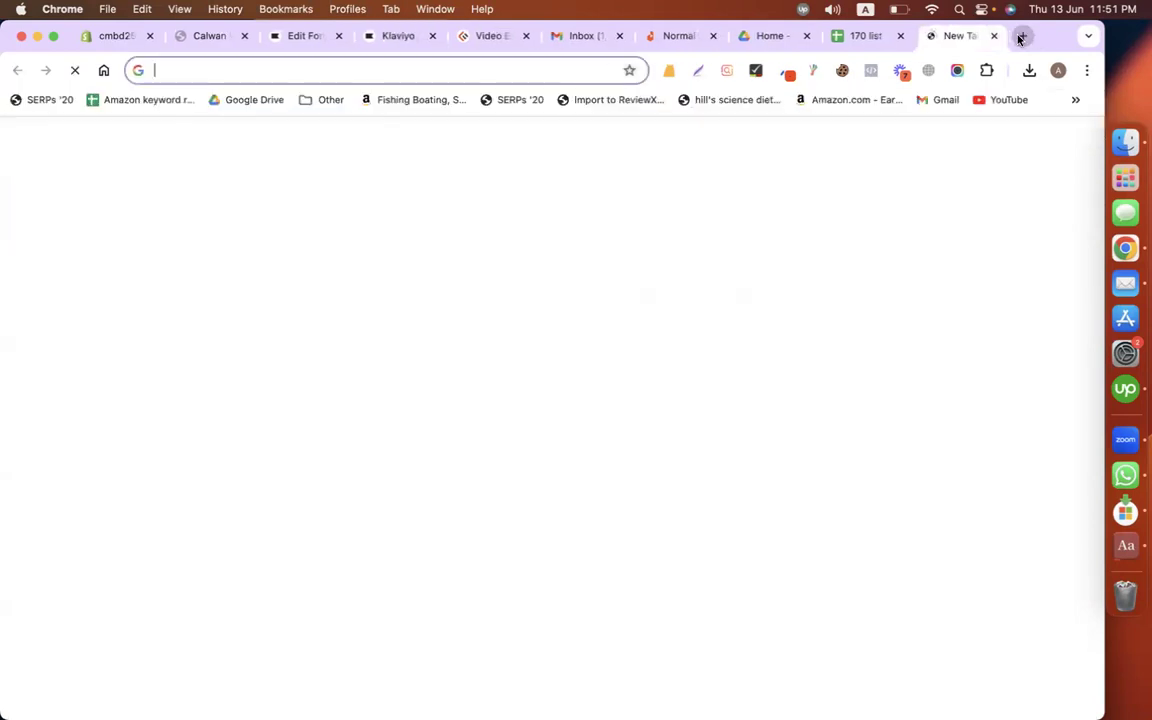
{"action": "type", "text": "apollo.io"}
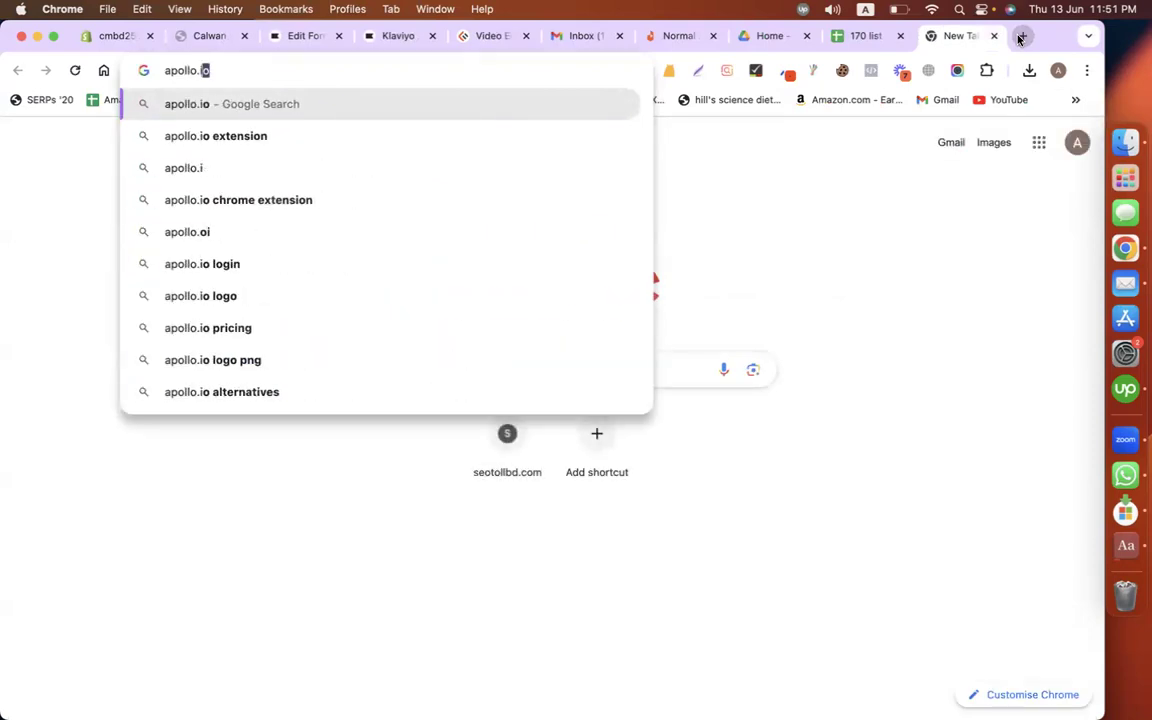
{"action": "key", "text": "Return"}
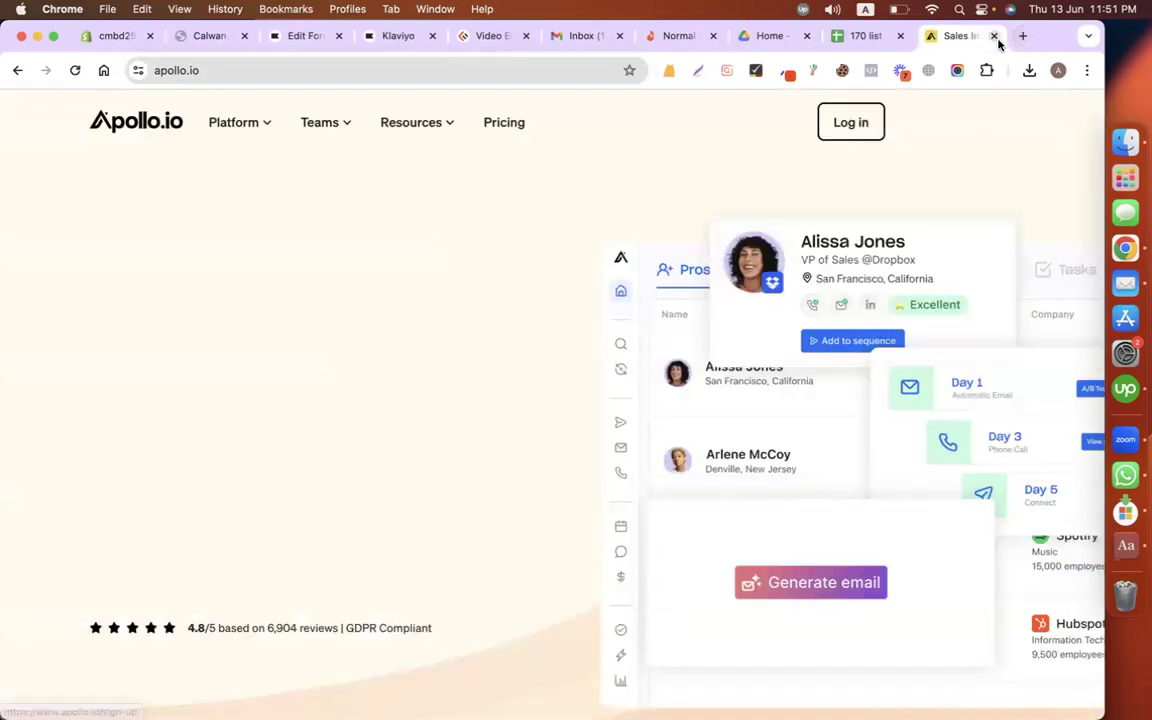
{"action": "left_click", "coordinate": [995, 37]}
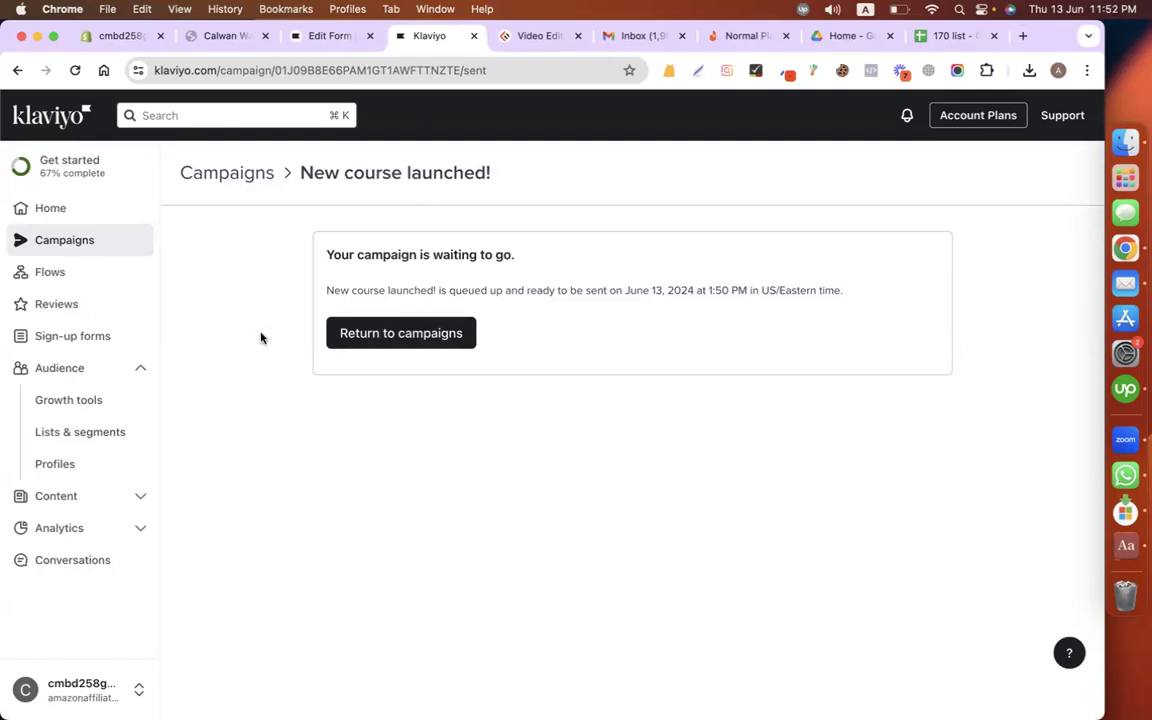
Step: Return to Google Classroom and start a new assignment titled "Assignment - Klaviyo"
{"action": "key", "text": "ctrl+Left"}
{"action": "key", "text": "ctrl+Left"}
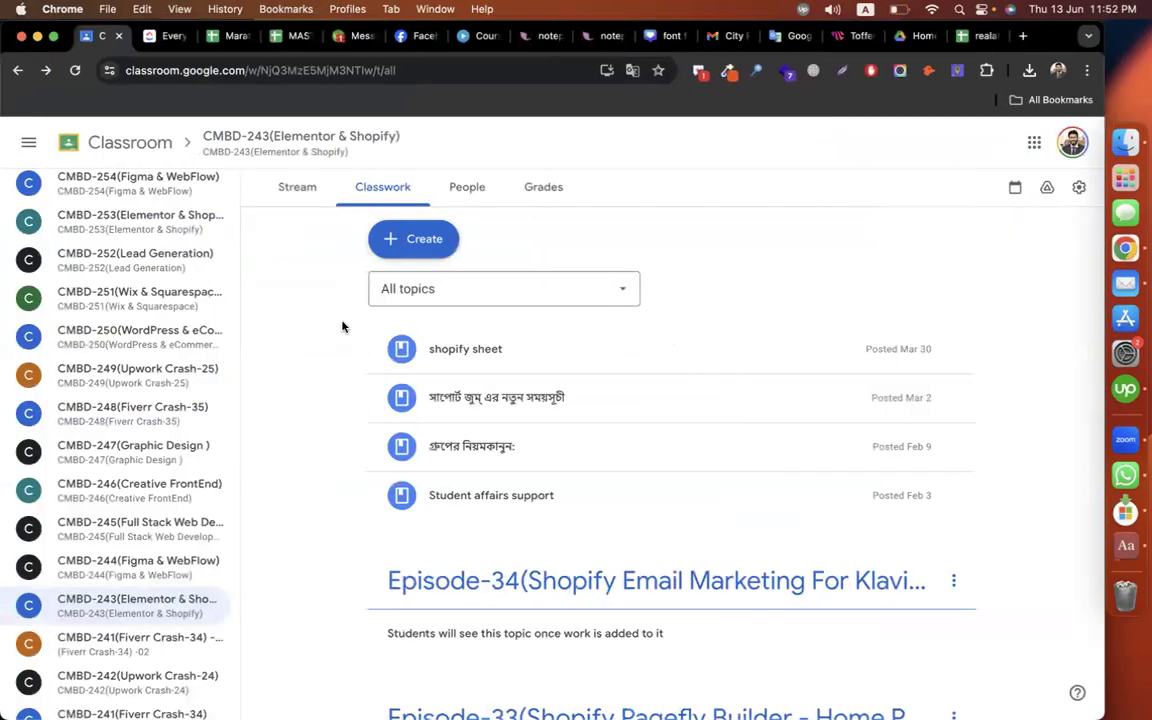
{"action": "scroll", "coordinate": [1022, 473], "scroll_direction": "down", "scroll_amount": 5}
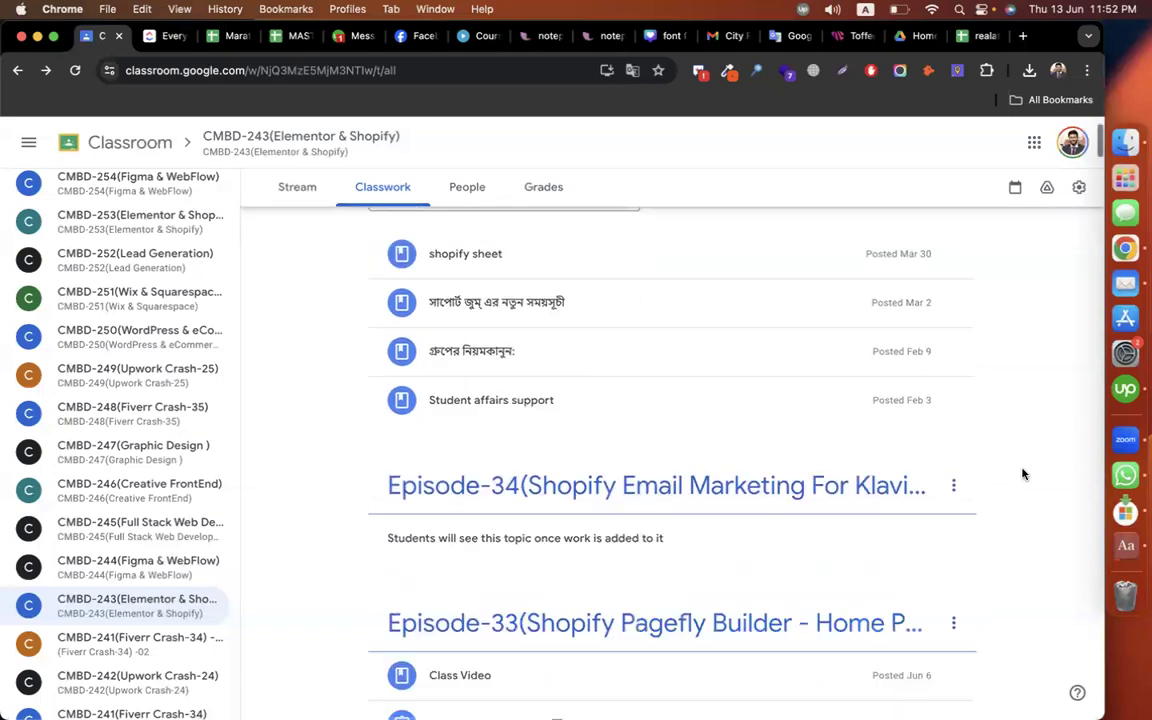
{"action": "scroll", "coordinate": [1022, 473], "scroll_direction": "up", "scroll_amount": 5}
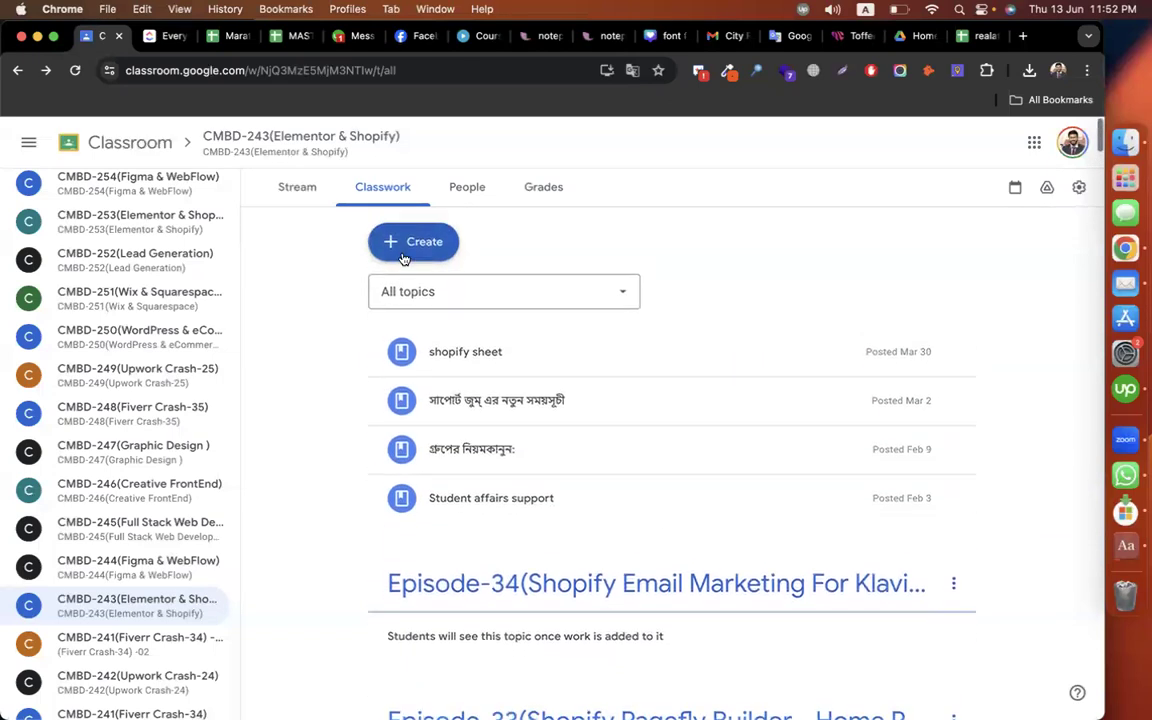
{"action": "left_click", "coordinate": [404, 245]}
{"action": "left_click", "coordinate": [452, 292]}
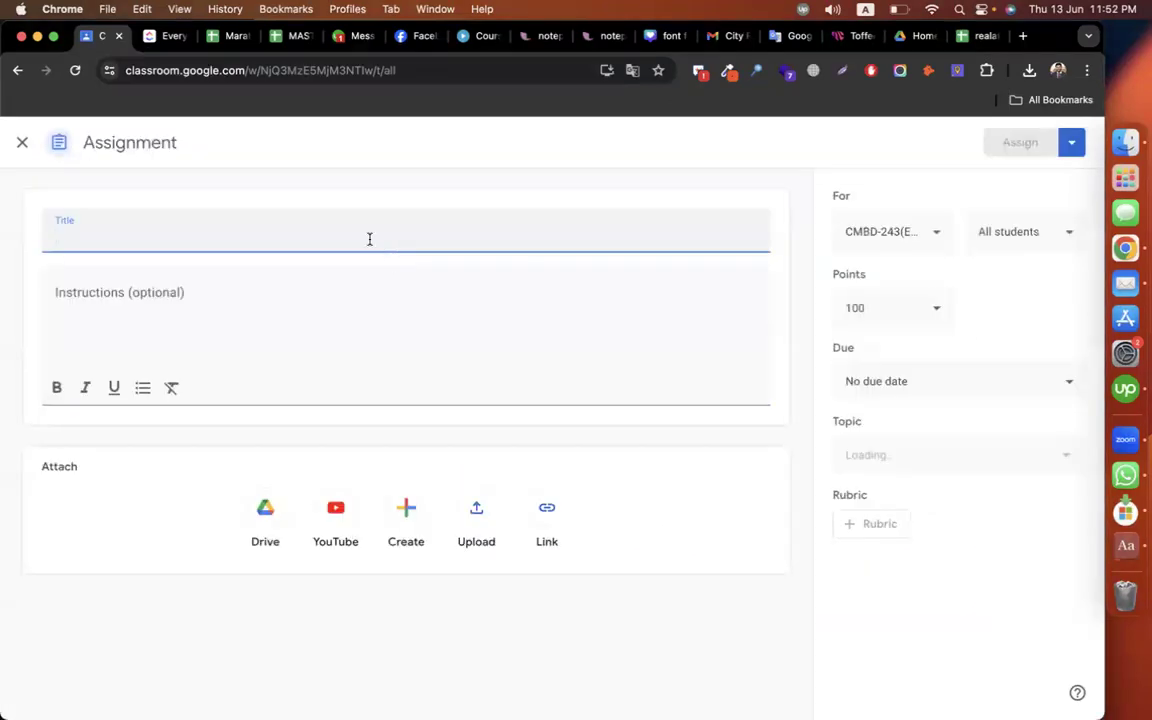
{"action": "type", "text": "Assignment -"}
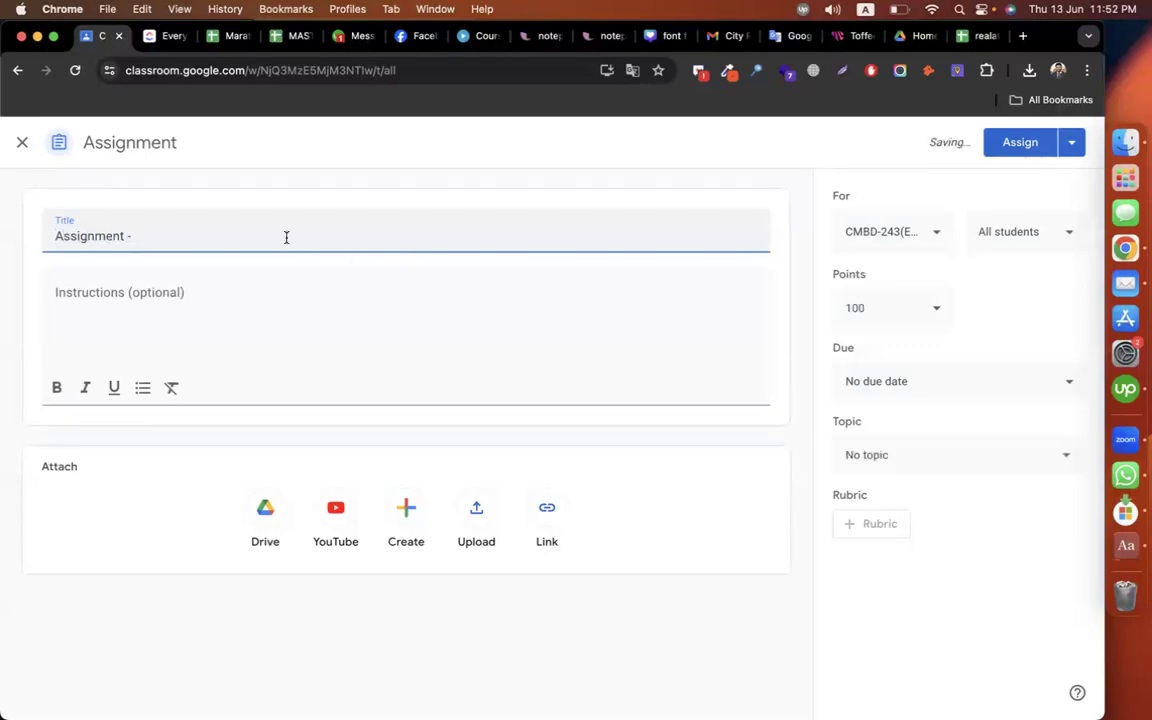
{"action": "type", "text": " Klab"}
{"action": "type", "text": "iyo"}
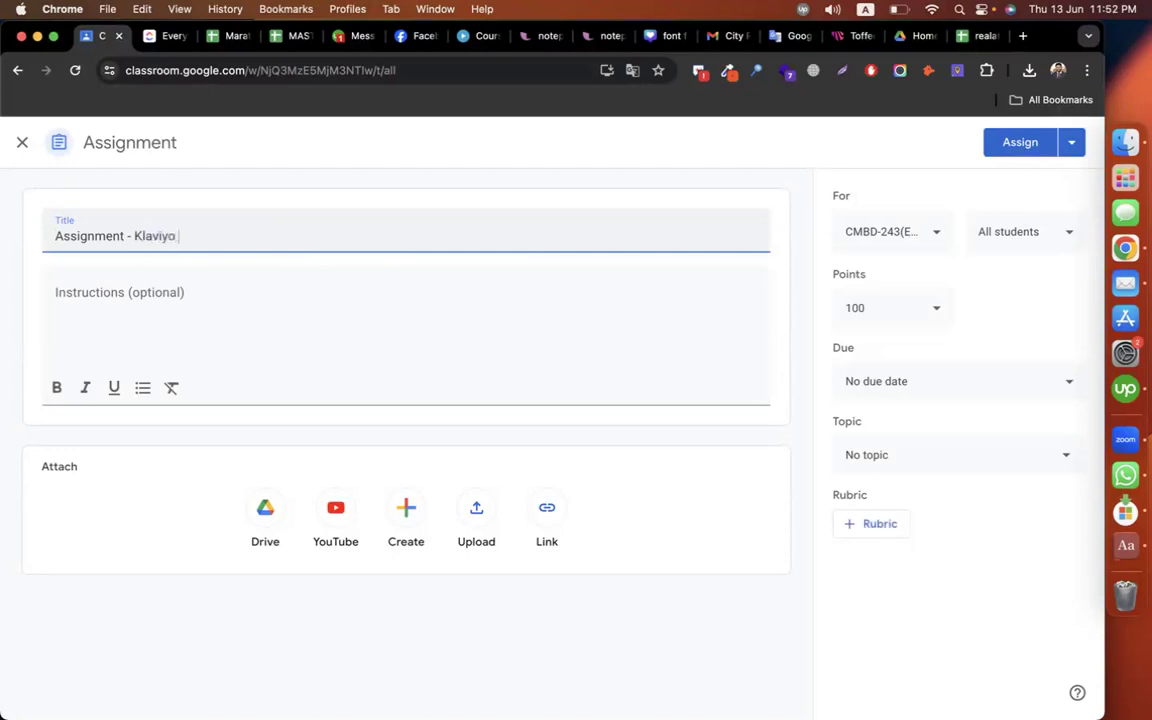
Step: Enter the assignment instructions "> create a complete campaign seeing this landing"
{"action": "left_click", "coordinate": [169, 308]}
{"action": "type", "text": "> create a complete campaign "}
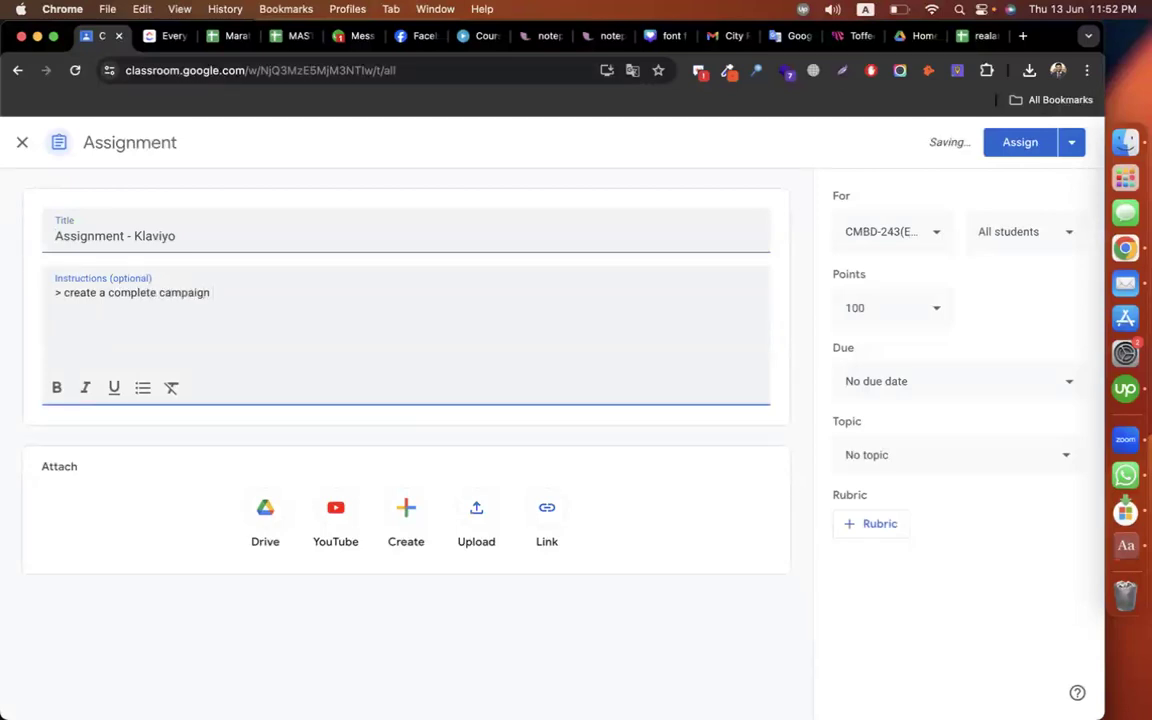
{"action": "type", "text": "seeing this landing"}
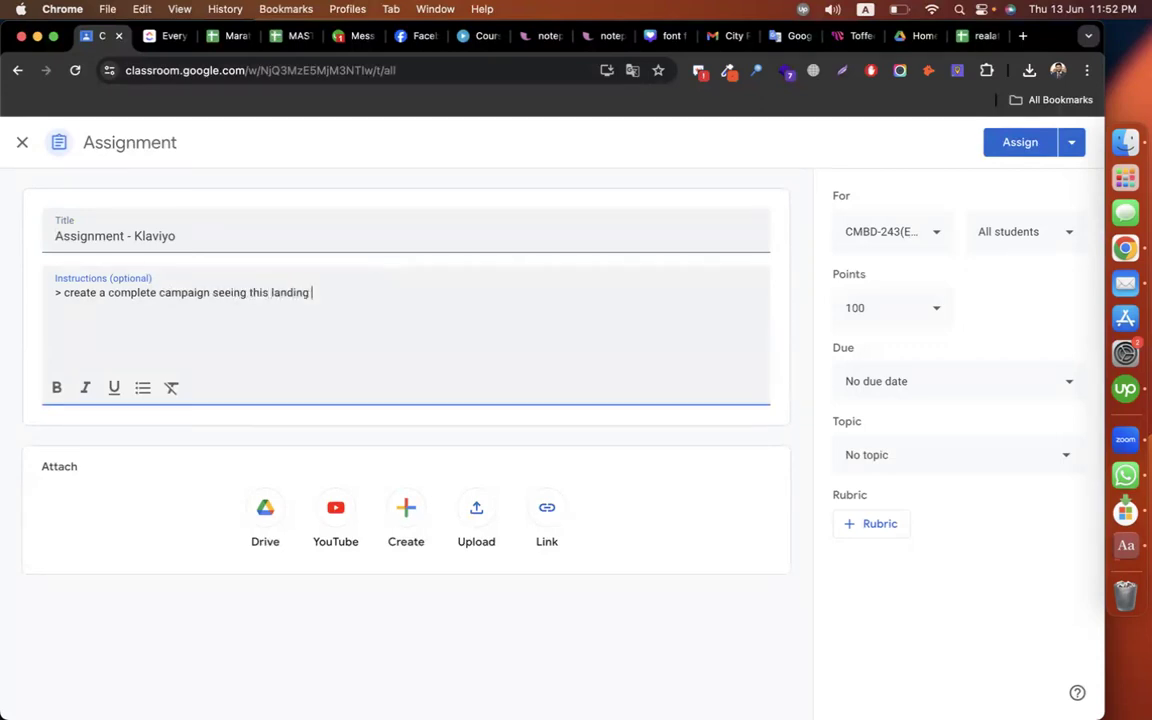
Step: Search the web for "atomic email sender" in a new tab and open AtomPark's Atomic Mail Sender page
{"action": "key", "text": "super+t"}
{"action": "type", "text": "automic email"}
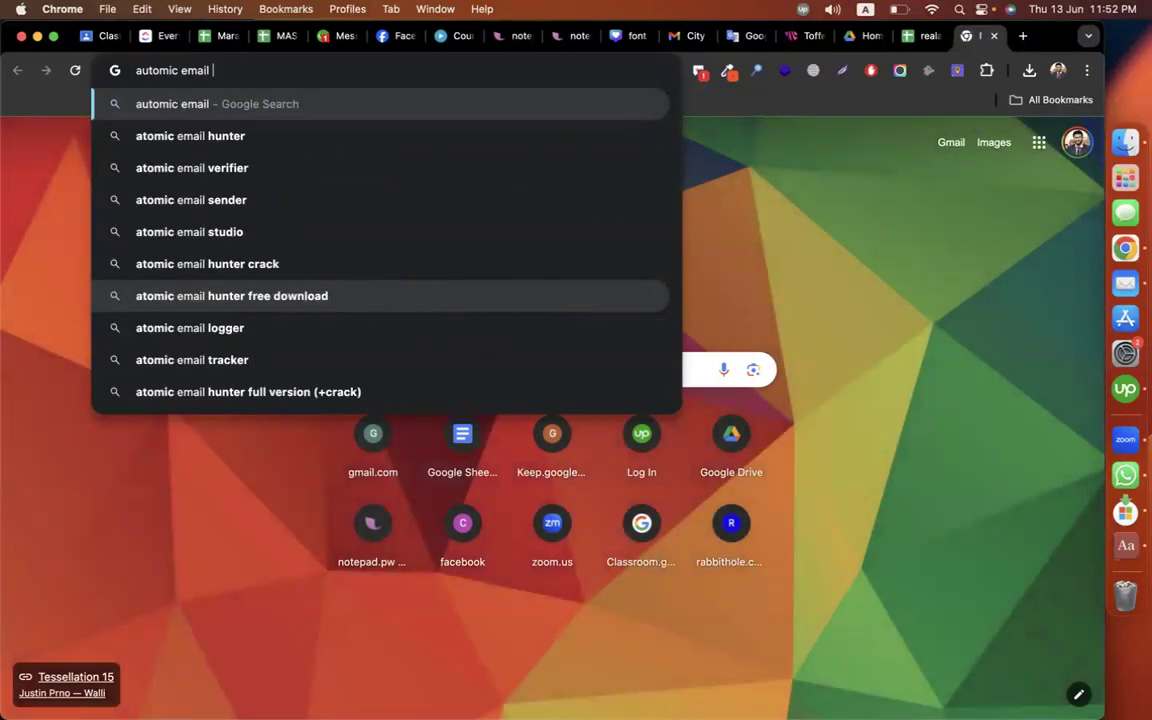
{"action": "key", "text": "Down"}
{"action": "key", "text": "Down"}
{"action": "key", "text": "Down"}
{"action": "key", "text": "Return"}
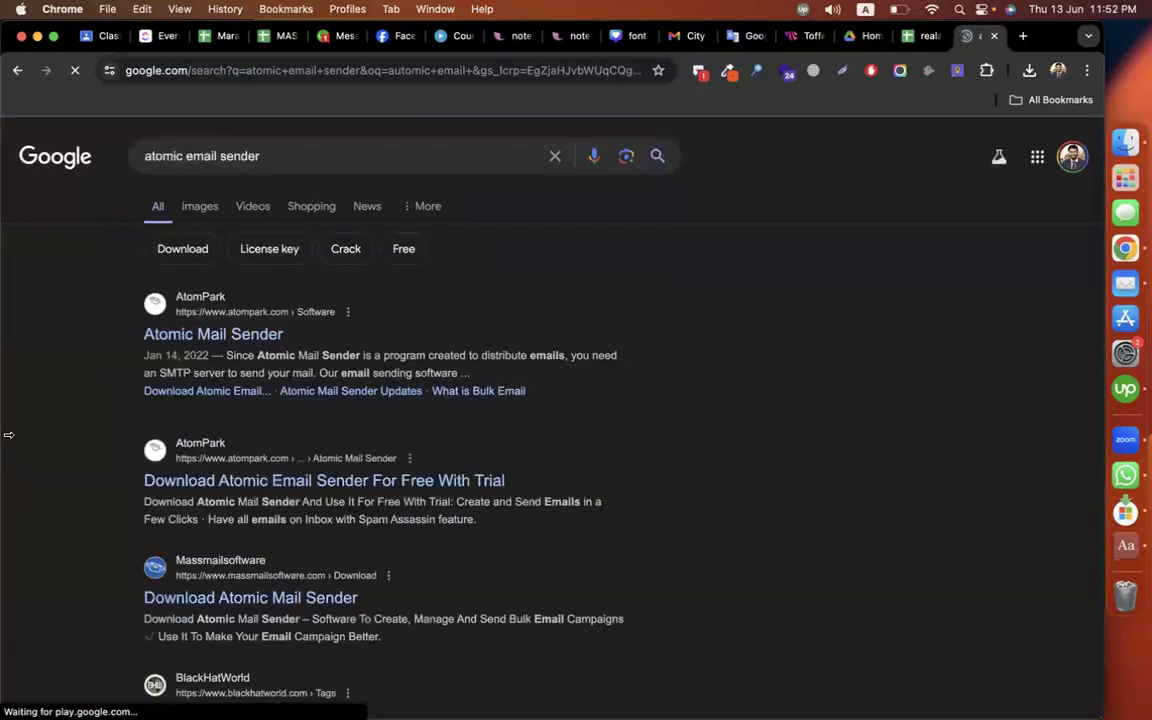
{"action": "left_click", "coordinate": [229, 343]}
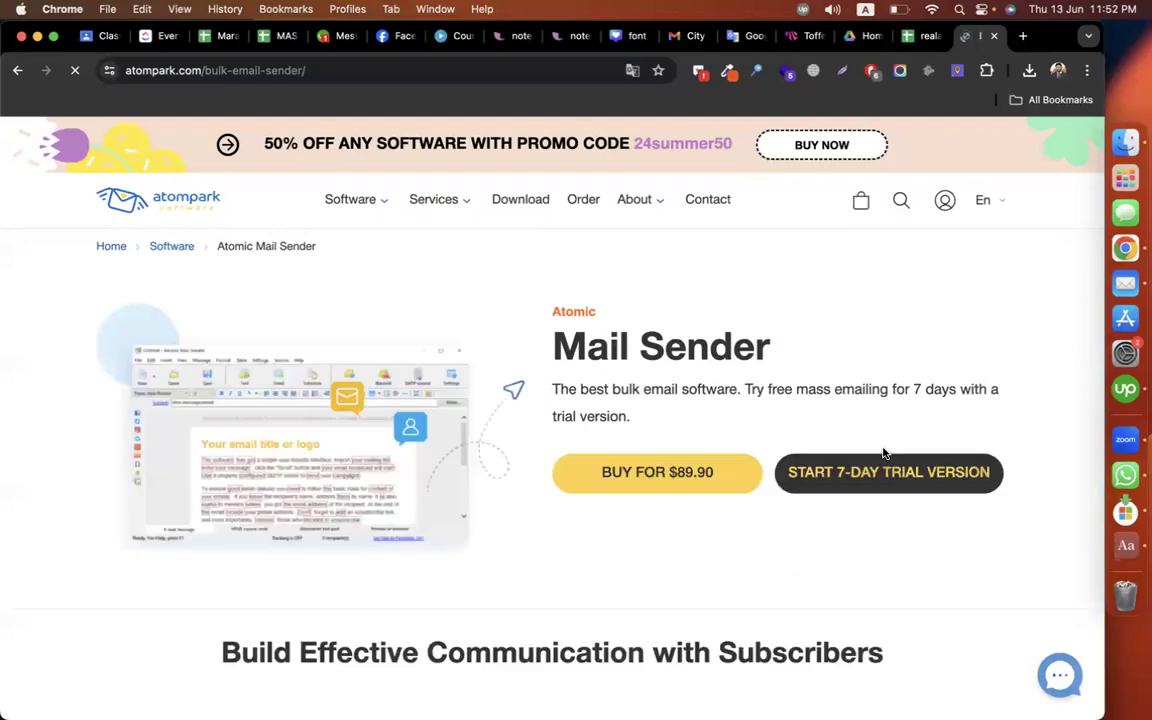
Step: Look through the whole Atomic Mail Sender landing page to judge its content as campaign material
{"action": "scroll", "coordinate": [883, 453], "scroll_direction": "down", "scroll_amount": 20}
{"action": "scroll", "coordinate": [883, 453], "scroll_direction": "down", "scroll_amount": 20}
{"action": "scroll", "coordinate": [883, 453], "scroll_direction": "down", "scroll_amount": 20}
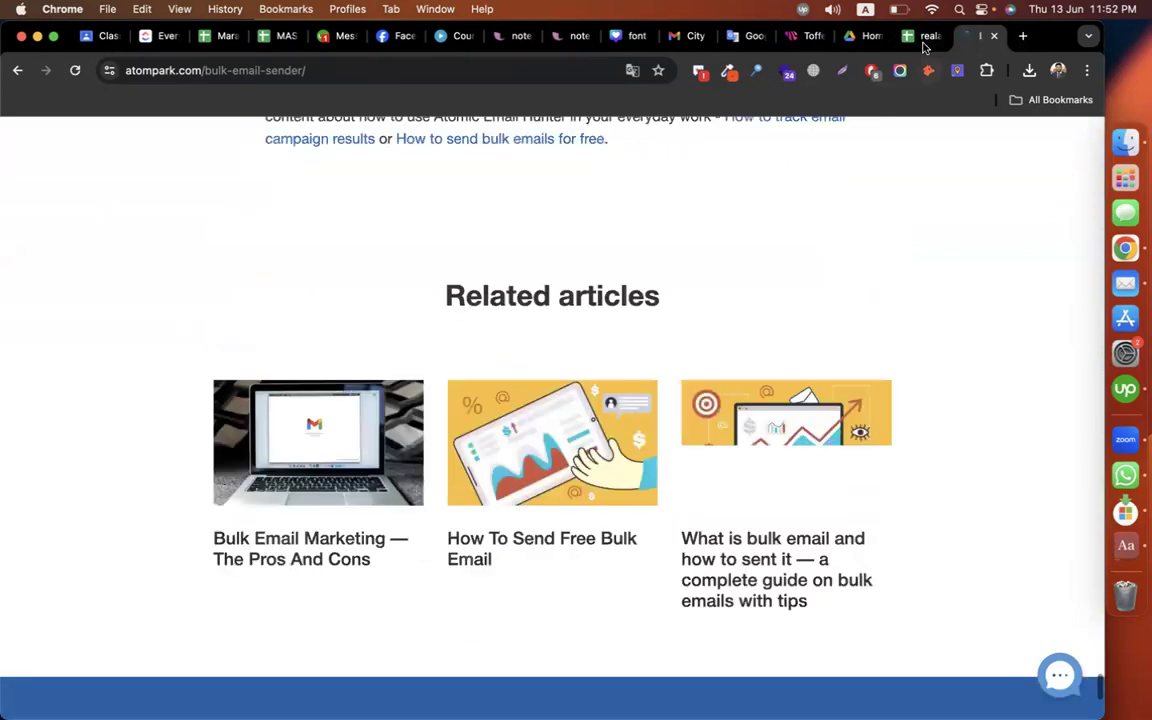
{"action": "left_click", "coordinate": [922, 38]}
{"action": "left_click", "coordinate": [985, 36]}
{"action": "scroll", "coordinate": [894, 325], "scroll_direction": "up", "scroll_amount": 20}
{"action": "scroll", "coordinate": [894, 325], "scroll_direction": "up", "scroll_amount": 20}
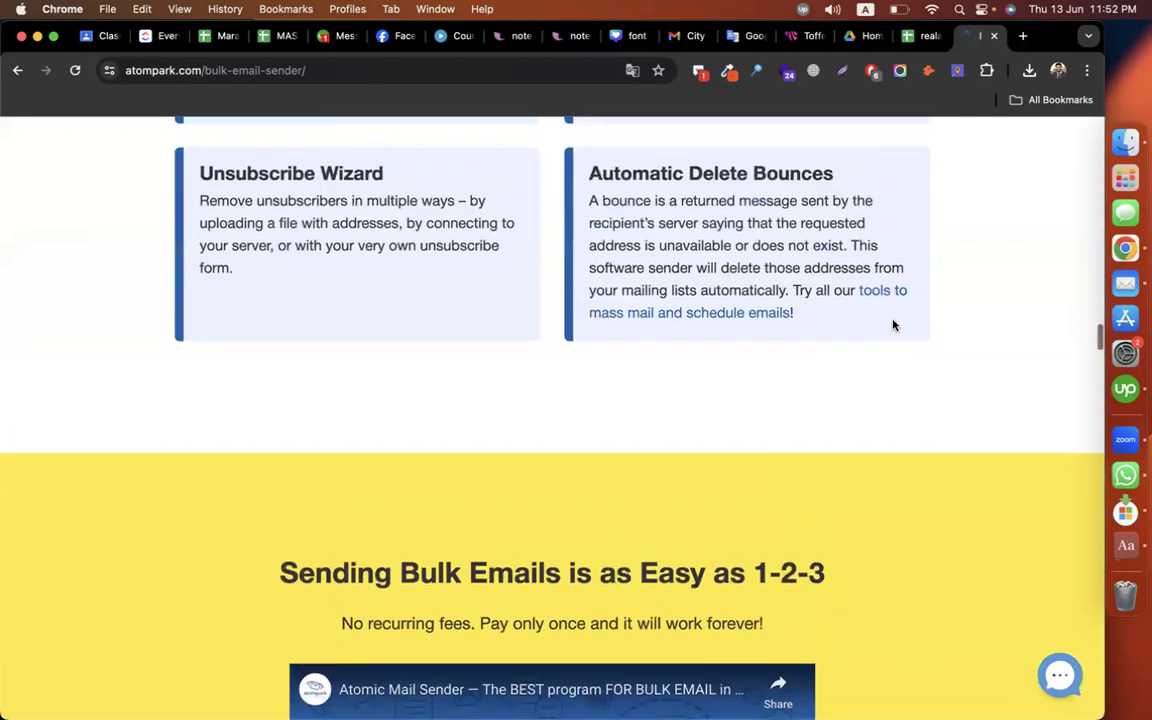
{"action": "scroll", "coordinate": [894, 325], "scroll_direction": "up", "scroll_amount": 20}
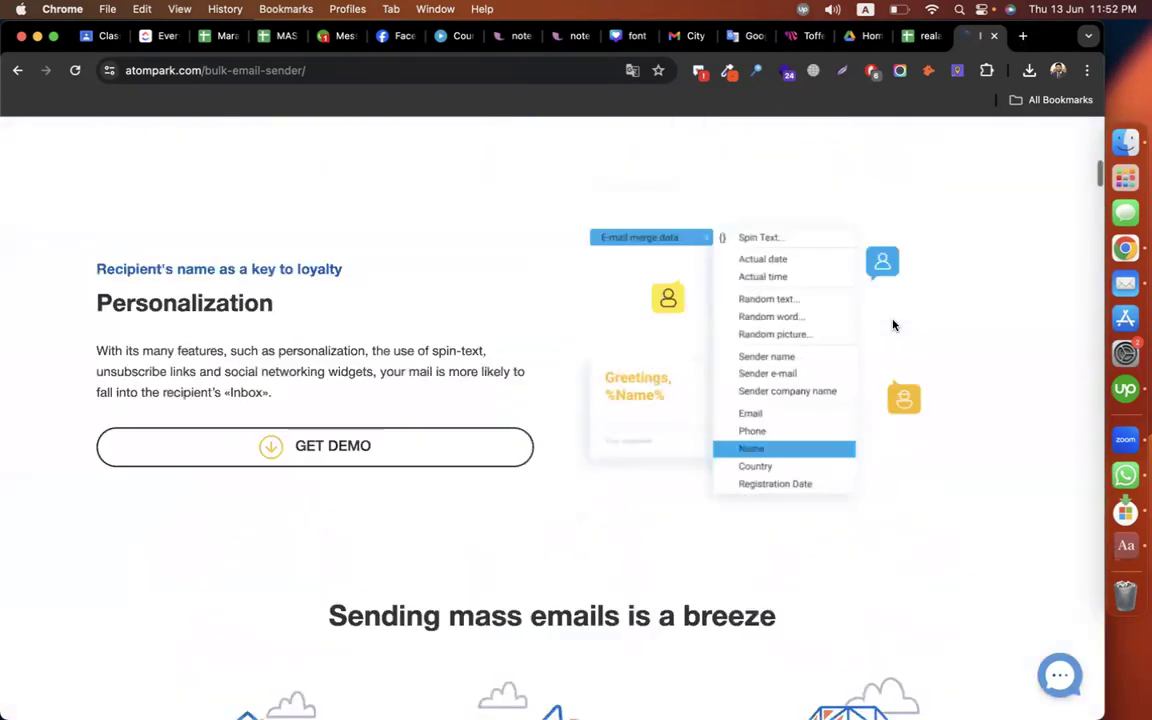
{"action": "scroll", "coordinate": [894, 325], "scroll_direction": "down", "scroll_amount": 15}
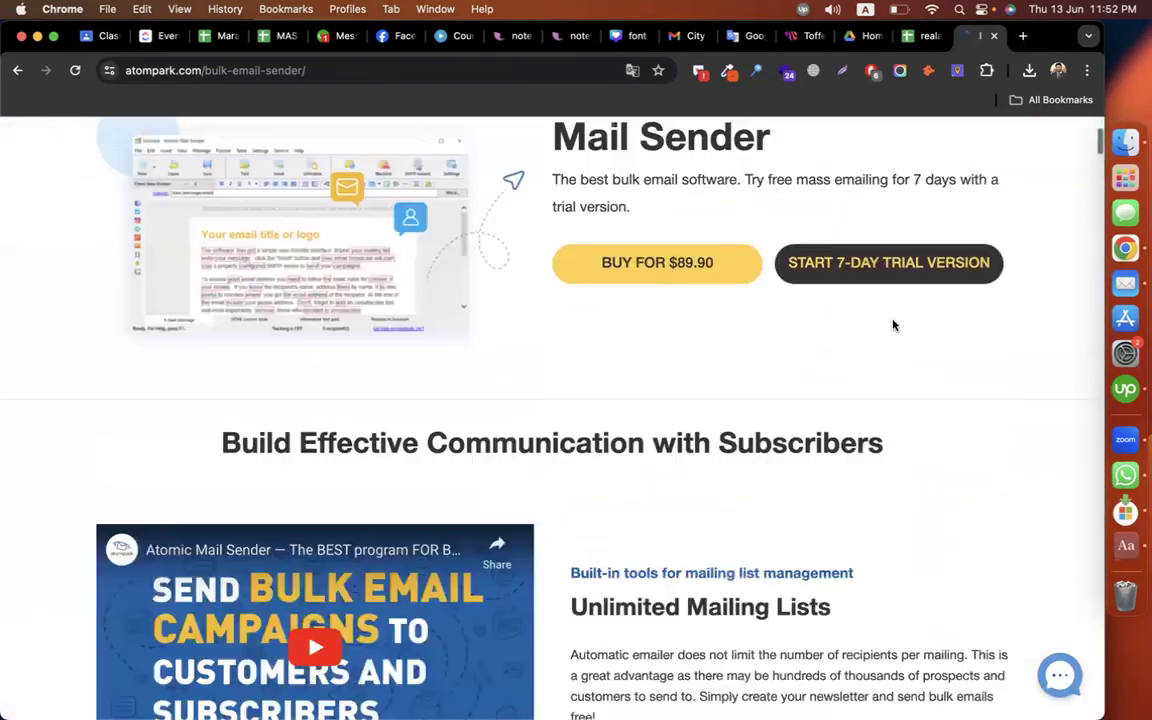
{"action": "scroll", "coordinate": [894, 325], "scroll_direction": "down", "scroll_amount": 20}
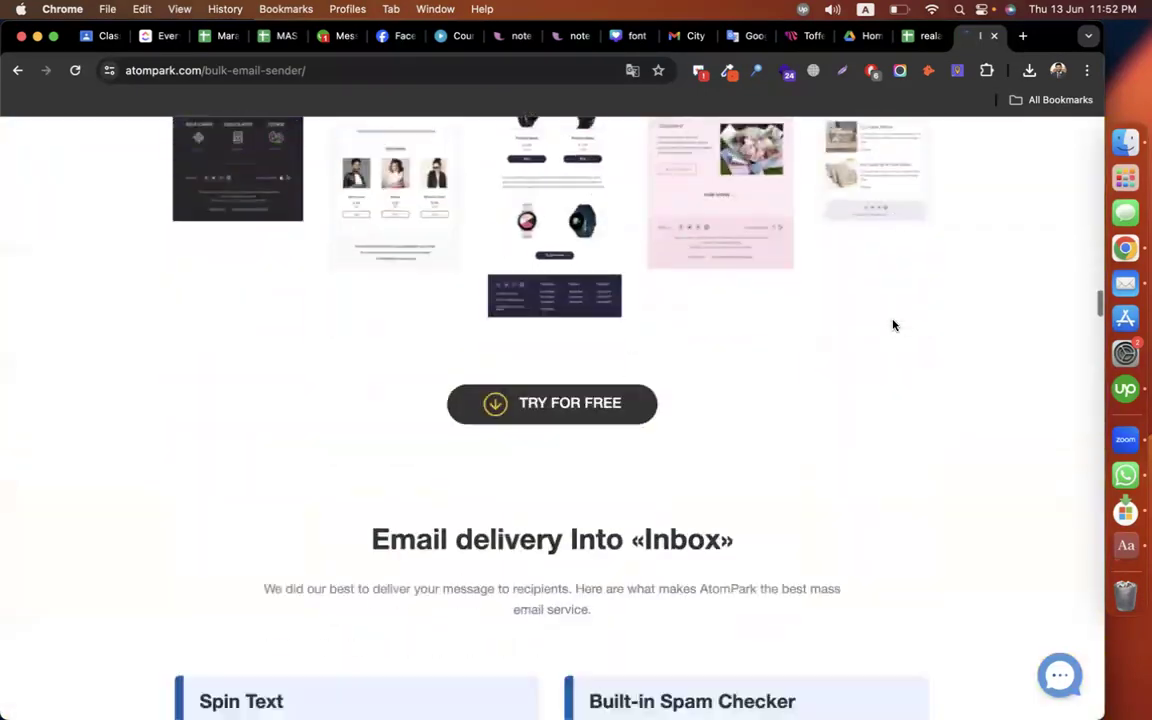
{"action": "scroll", "coordinate": [894, 325], "scroll_direction": "down", "scroll_amount": 20}
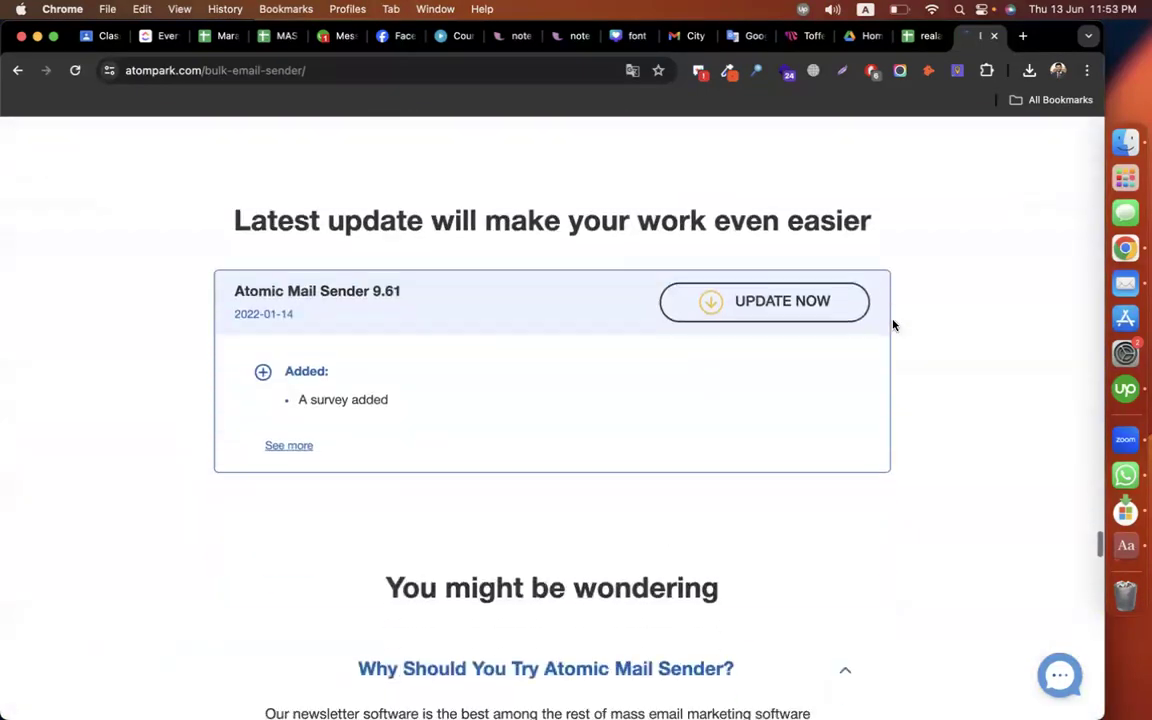
{"action": "scroll", "coordinate": [894, 325], "scroll_direction": "up", "scroll_amount": 20}
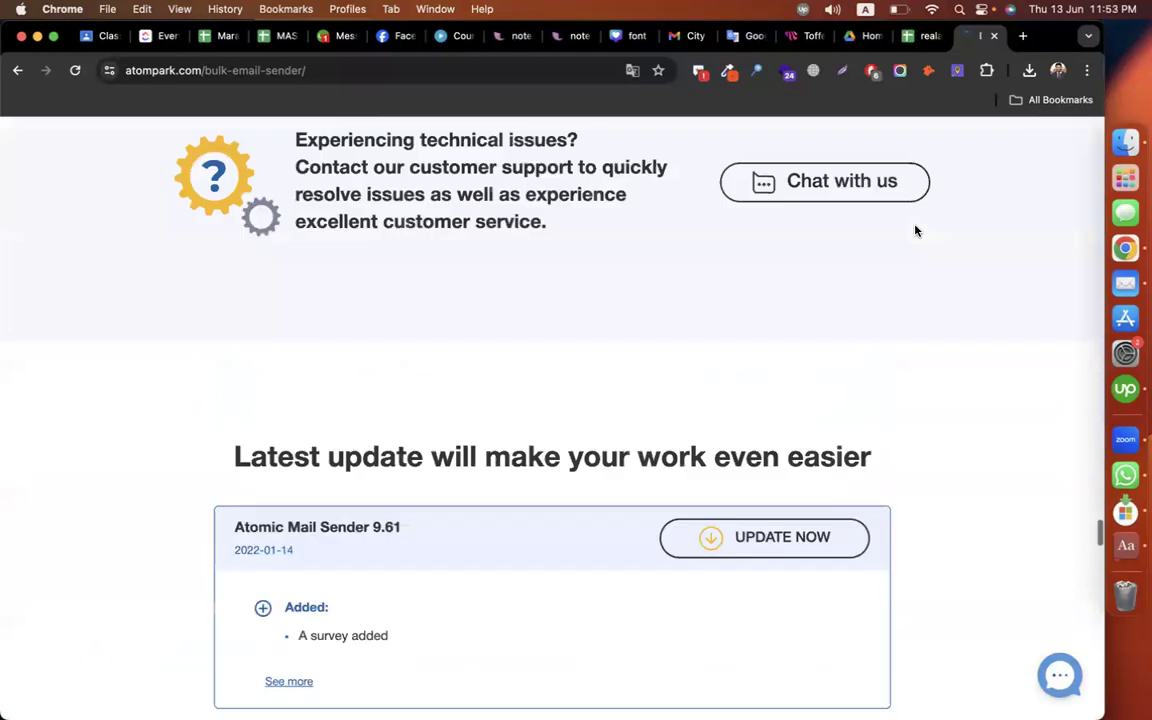
Step: Add the Atomic Mail Sender page's address to the assignment instructions, followed by a separate line starting "send this to :"
{"action": "left_click", "coordinate": [342, 69]}
{"action": "key", "text": "super+c"}
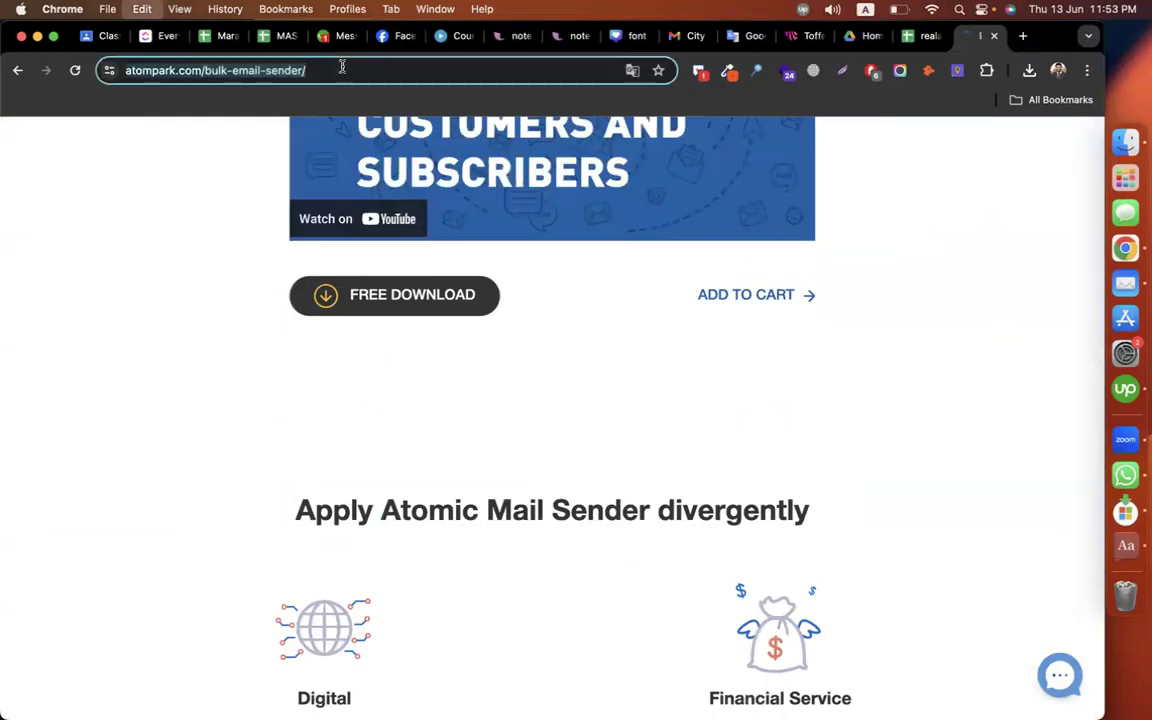
{"action": "left_click", "coordinate": [100, 36]}
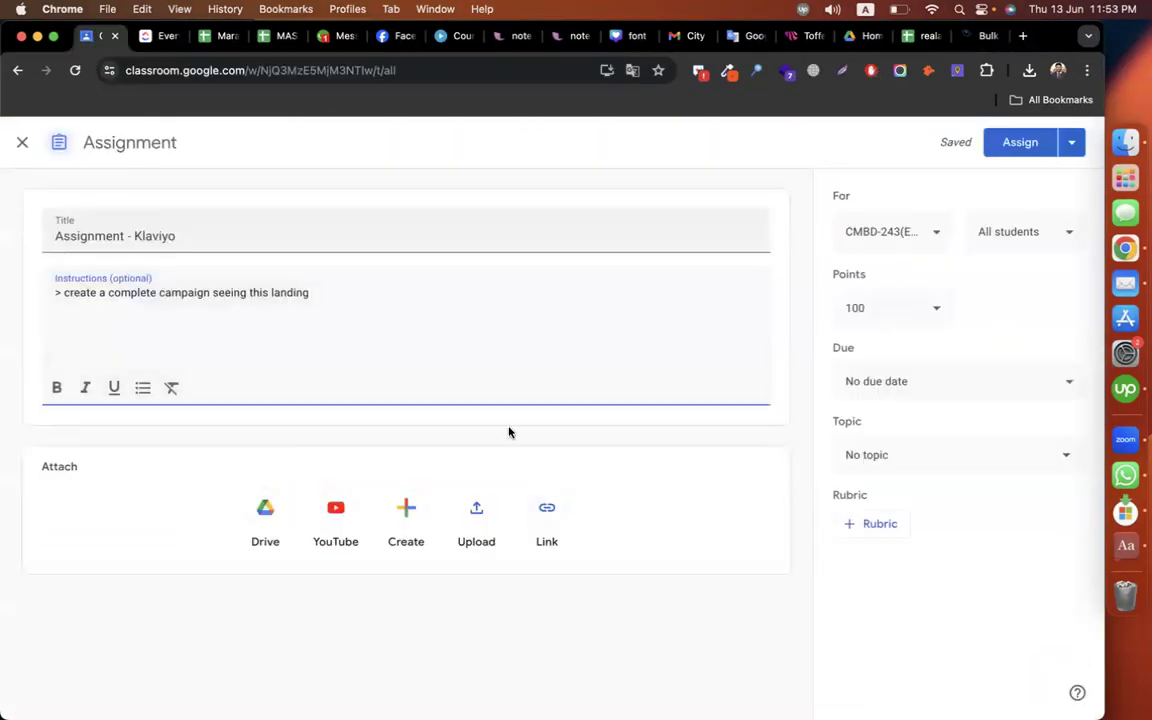
{"action": "key", "text": "Return"}
{"action": "key", "text": "super+v"}
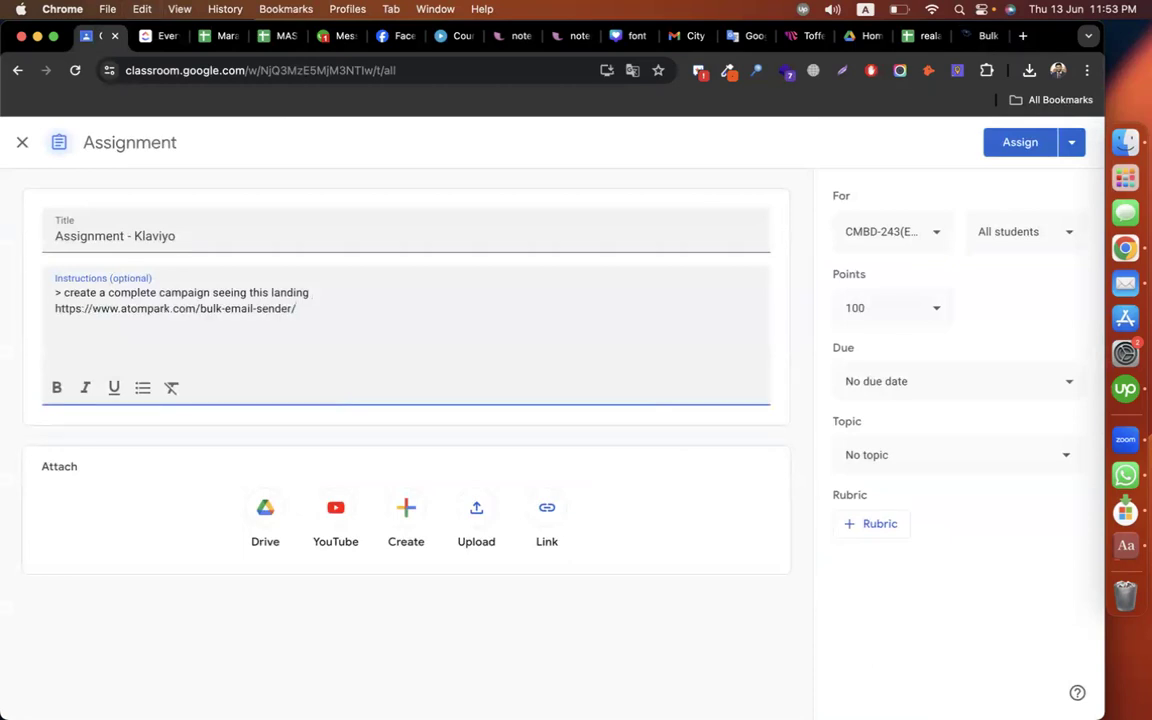
{"action": "key", "text": "Return"}
{"action": "key", "text": "Return"}
{"action": "type", "text": "send"}
Step: Share the realator spreadsheet with anyone who has the link and put its sharing link after "send this to :" in the assignment
{"action": "left_click", "coordinate": [921, 36]}
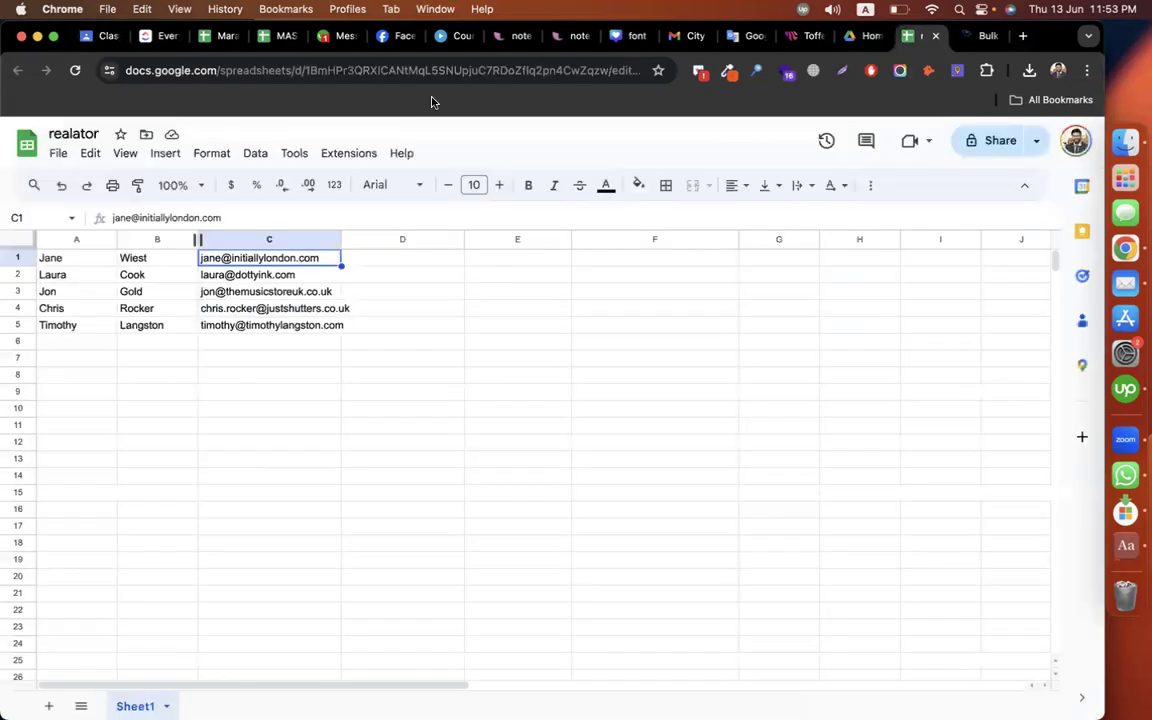
{"action": "left_click", "coordinate": [990, 144]}
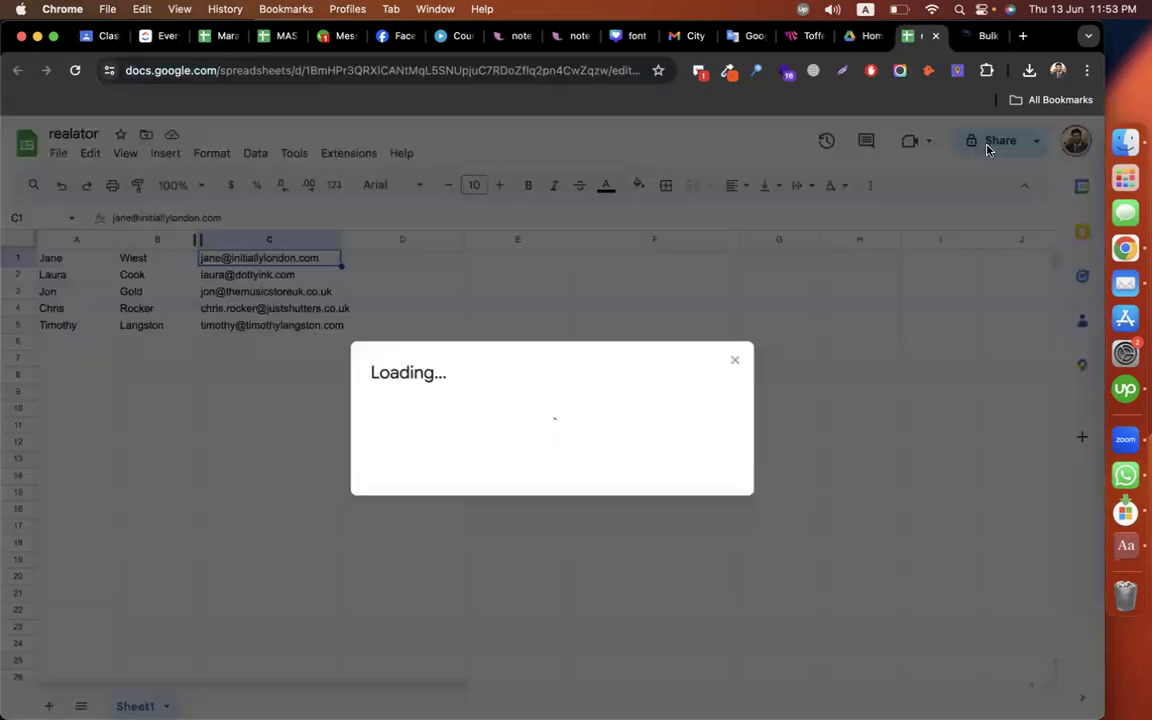
{"action": "left_click", "coordinate": [430, 484]}
{"action": "left_click", "coordinate": [450, 558]}
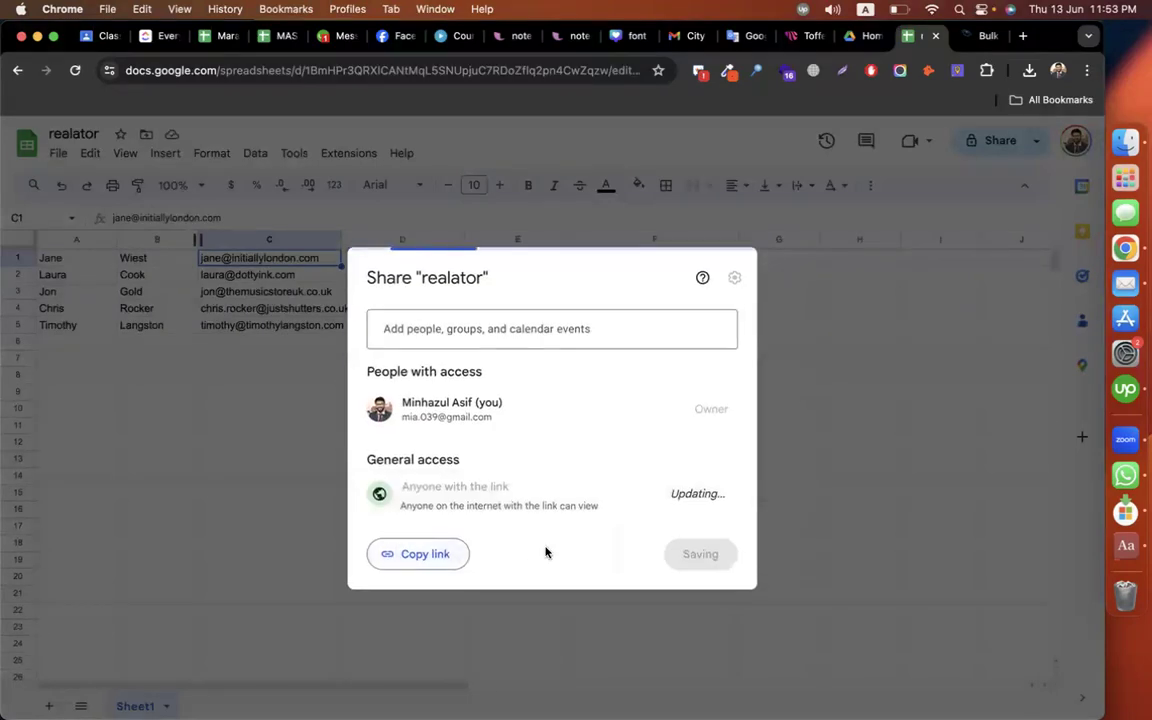
{"action": "left_click", "coordinate": [437, 553]}
{"action": "left_click", "coordinate": [685, 556]}
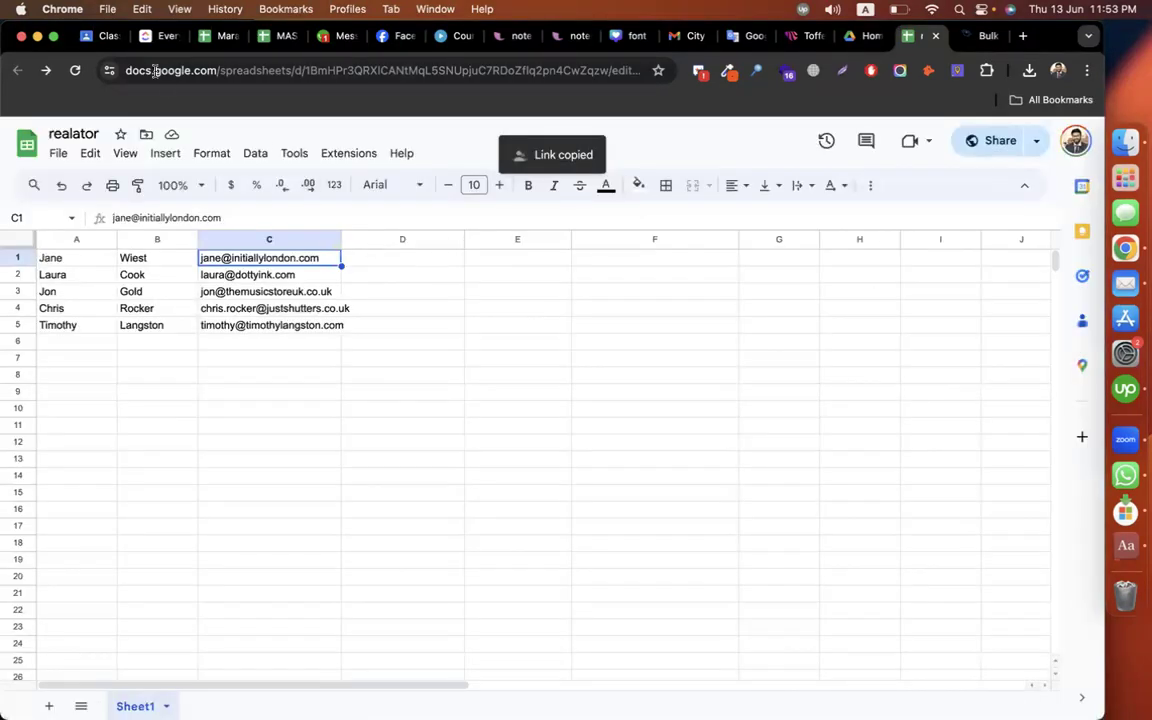
{"action": "left_click", "coordinate": [100, 36]}
{"action": "key", "text": "super+v"}
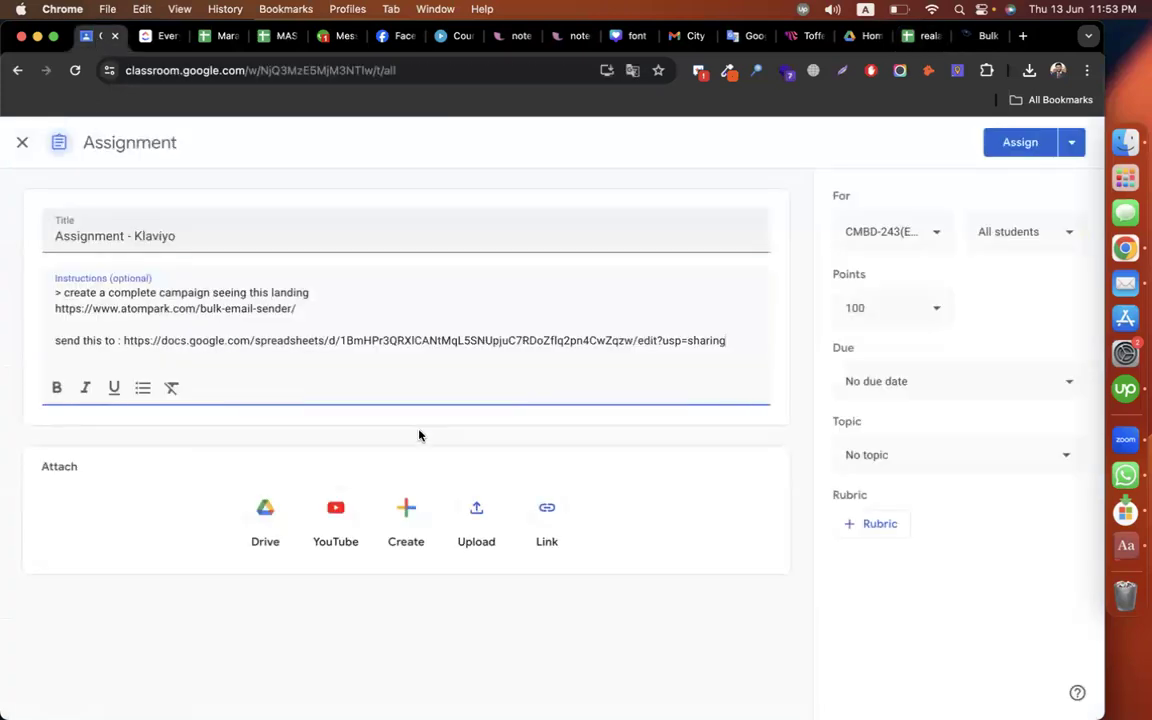
Step: Add the task lines "> sign up form", "> welcome flow", "> abandoned cart flow" and "> customer thank you flow" to the instructions
{"action": "key", "text": "Return"}
{"action": "key", "text": "Return"}
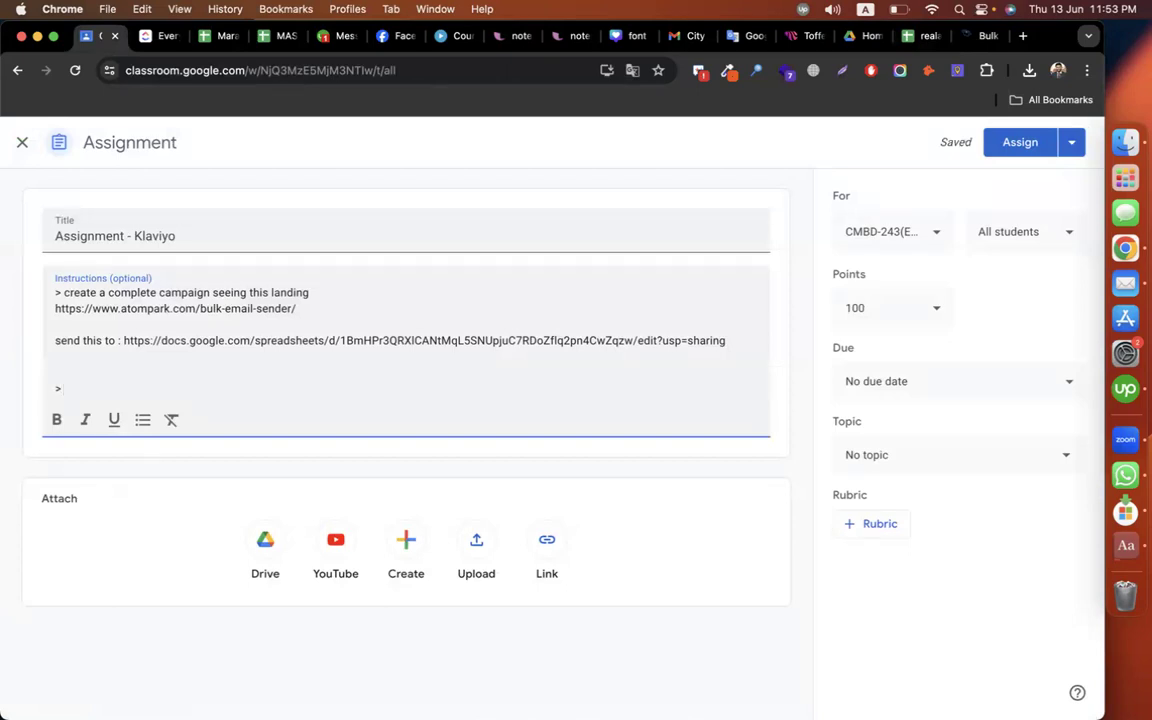
{"action": "type", "text": "> sign up form"}
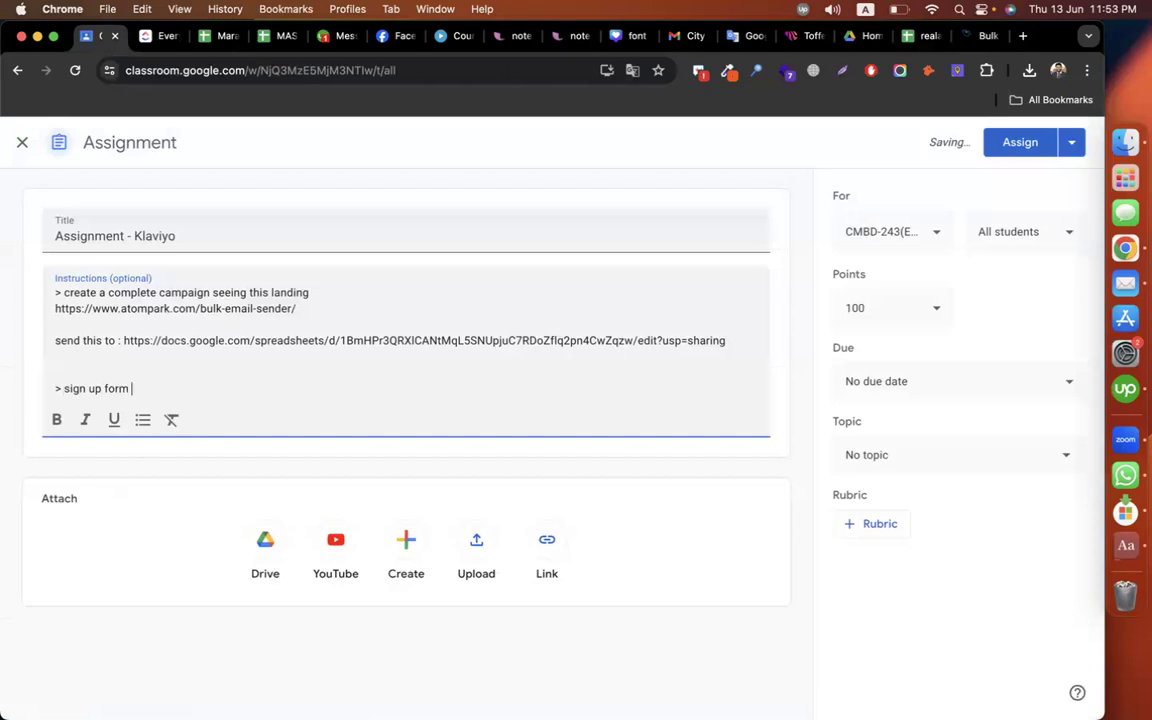
{"action": "key", "text": "Return"}
{"action": "type", "text": "> welcome flow"}
{"action": "key", "text": "Return"}
{"action": "type", "text": ">"}
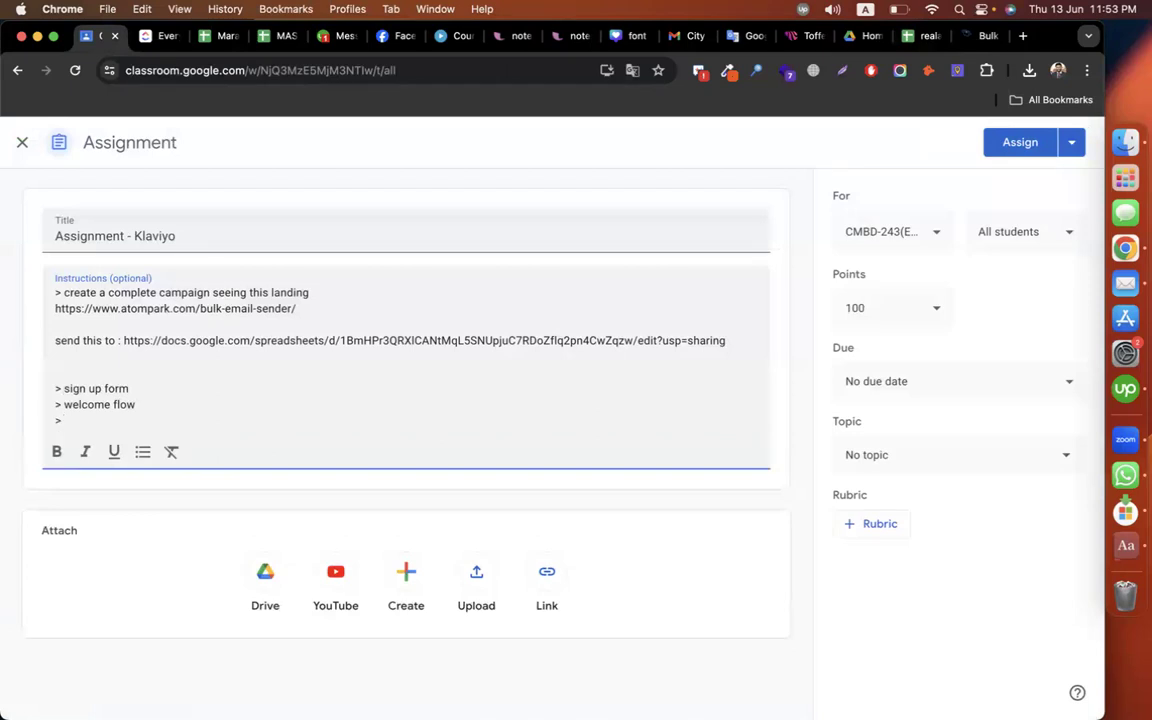
{"action": "type", "text": " abandoned cart flow"}
{"action": "key", "text": "Return"}
{"action": "type", "text": ">"}
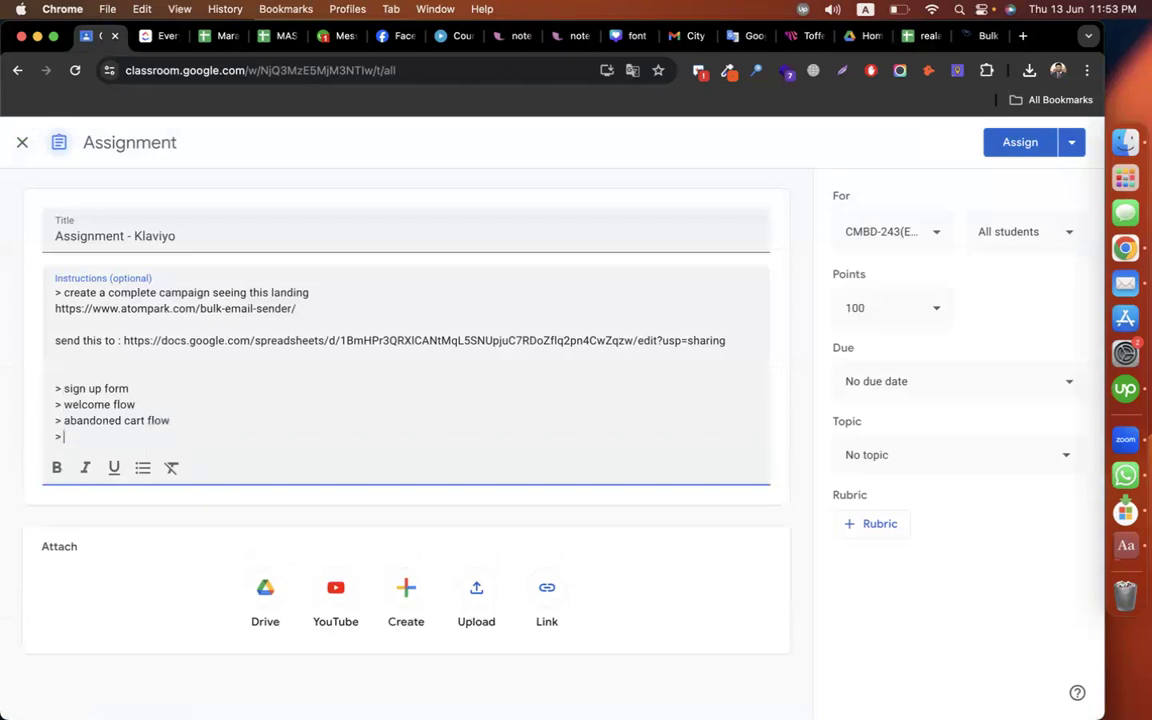
{"action": "type", "text": " customer thank you flow"}
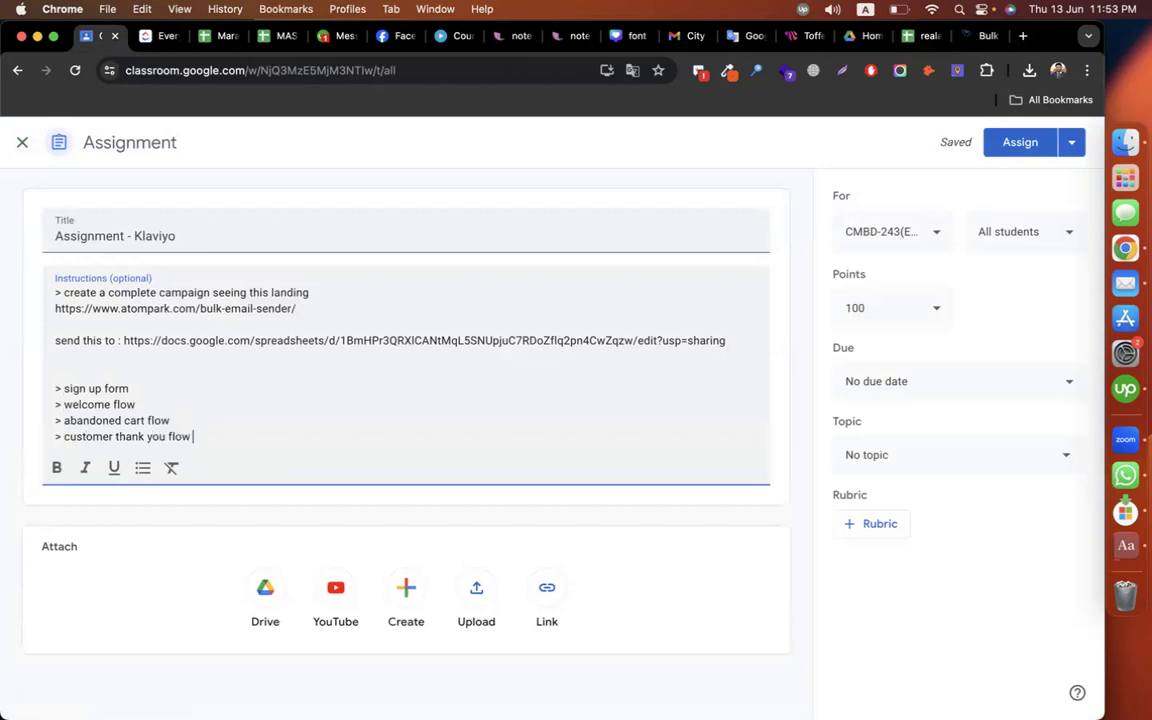
Step: Append "> snap" to the sign up form, welcome flow, abandoned cart flow and customer thank you flow lines
{"action": "left_click", "coordinate": [229, 403]}
{"action": "left_click", "coordinate": [200, 388]}
{"action": "type", "text": "> snap"}
{"action": "key", "text": "Down"}
{"action": "type", "text": "> sna"}
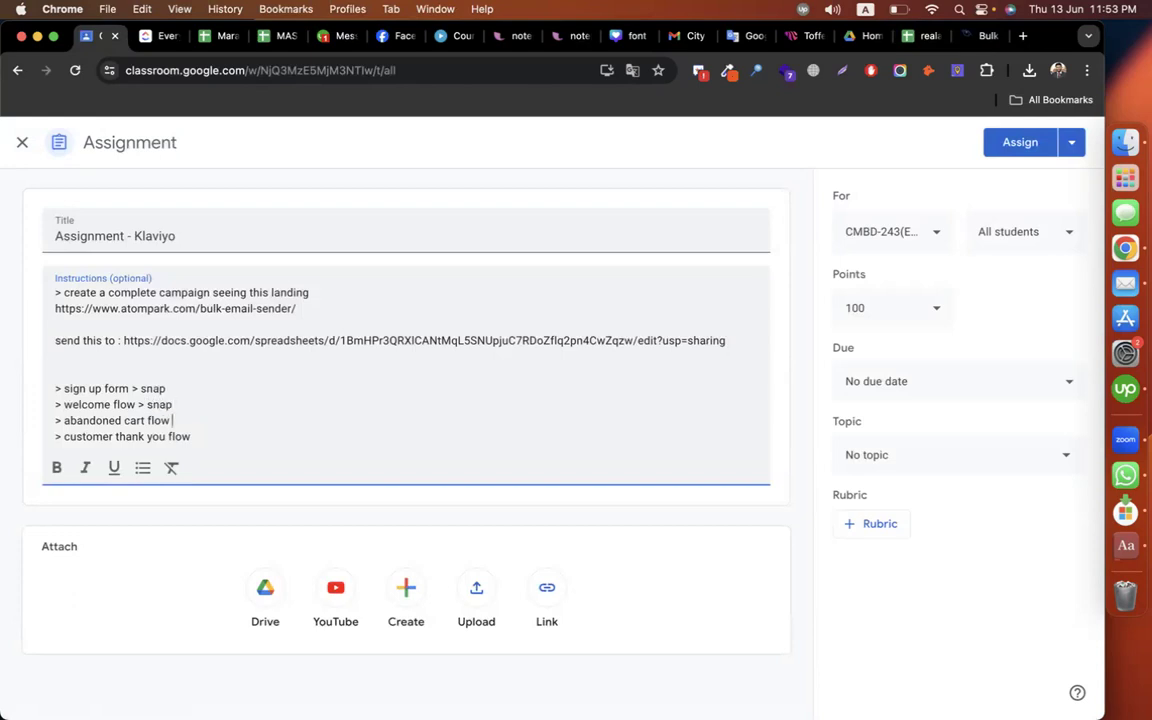
{"action": "type", "text": " > snap"}
{"action": "key", "text": "Down"}
{"action": "type", "text": "> snap"}
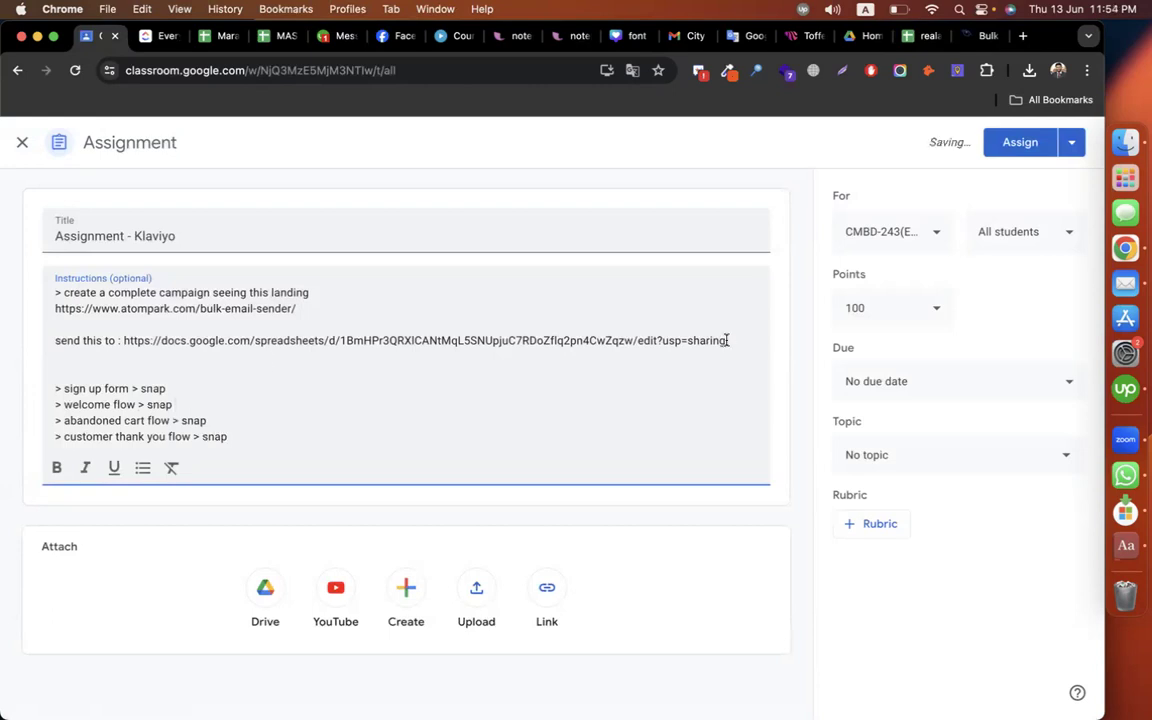
Step: Switch to the Klaviyo campaigns list and view the web version of the sent "New course launched!" campaign
{"action": "key", "text": "ctrl+Right"}
{"action": "key", "text": "ctrl+Right"}
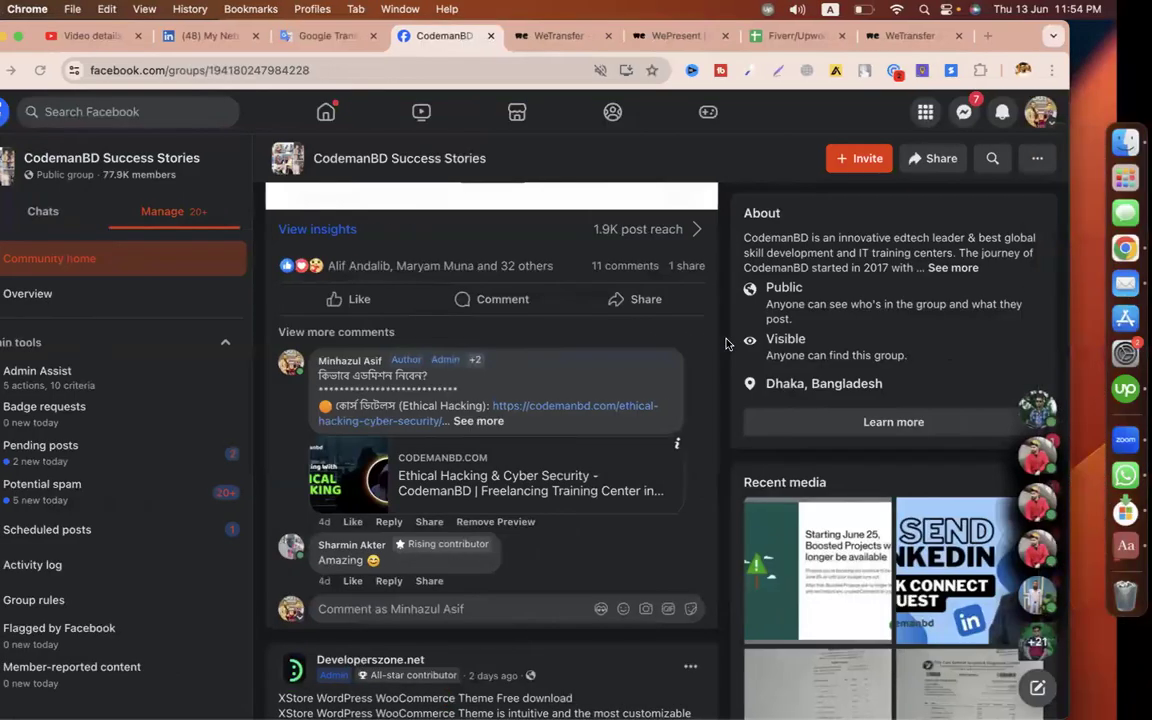
{"action": "left_click", "coordinate": [414, 334]}
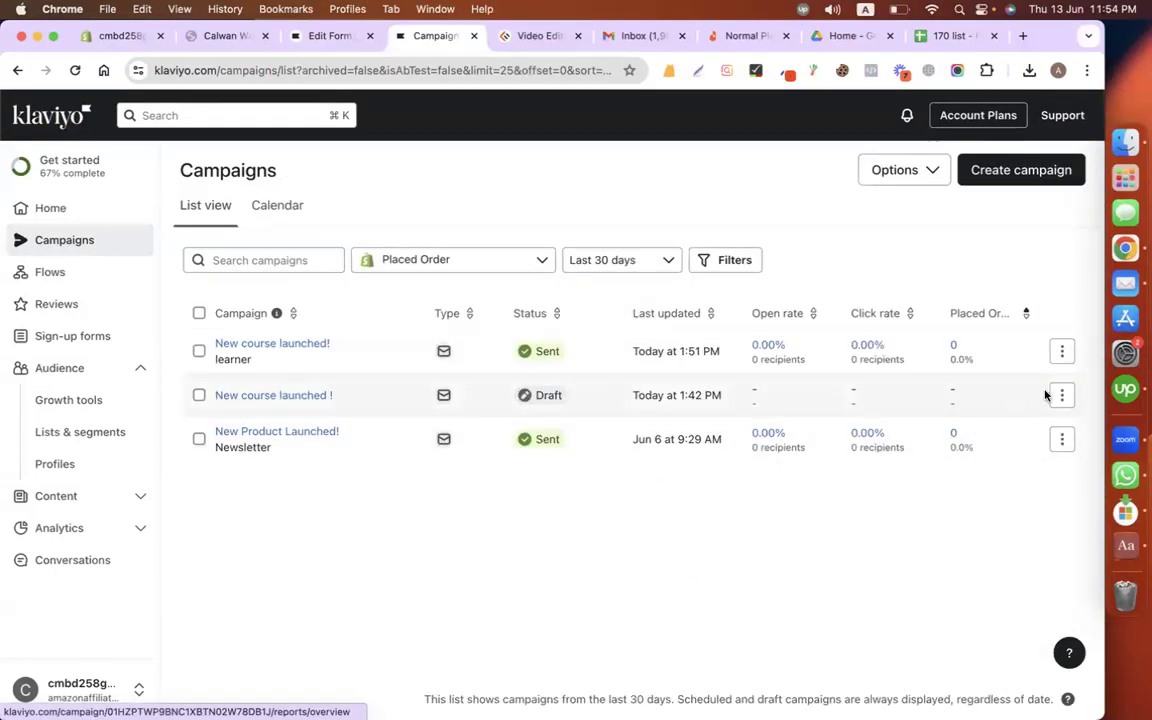
{"action": "left_click", "coordinate": [1062, 353]}
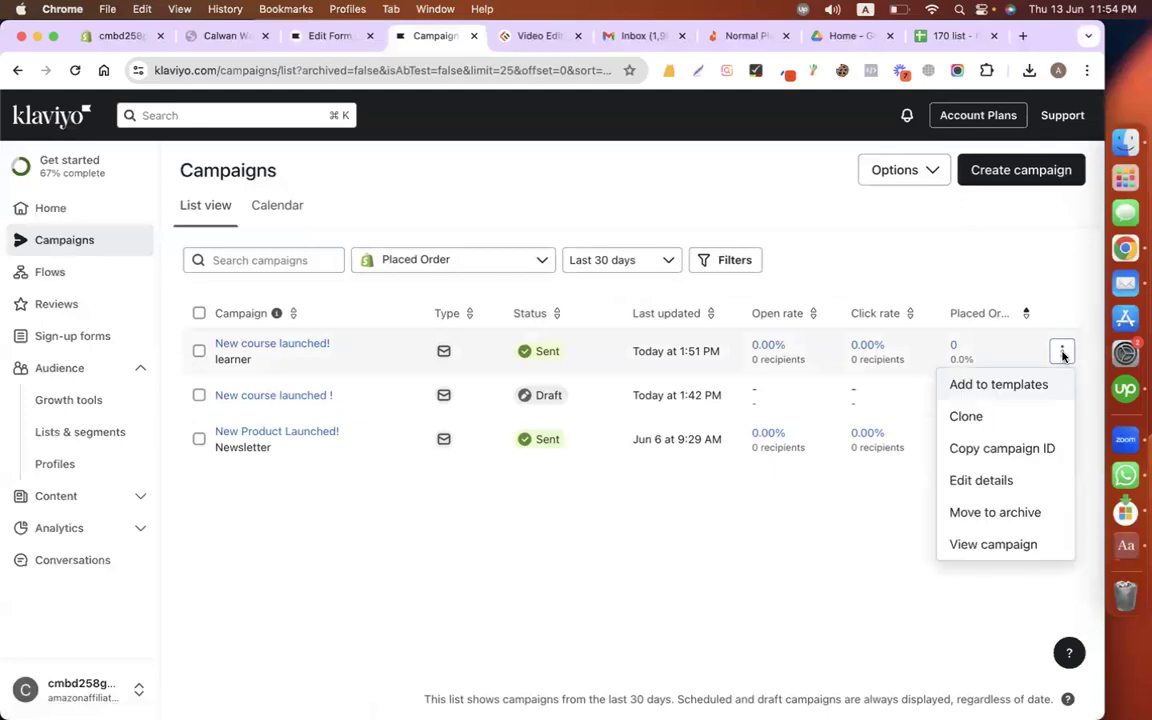
{"action": "left_click", "coordinate": [971, 548]}
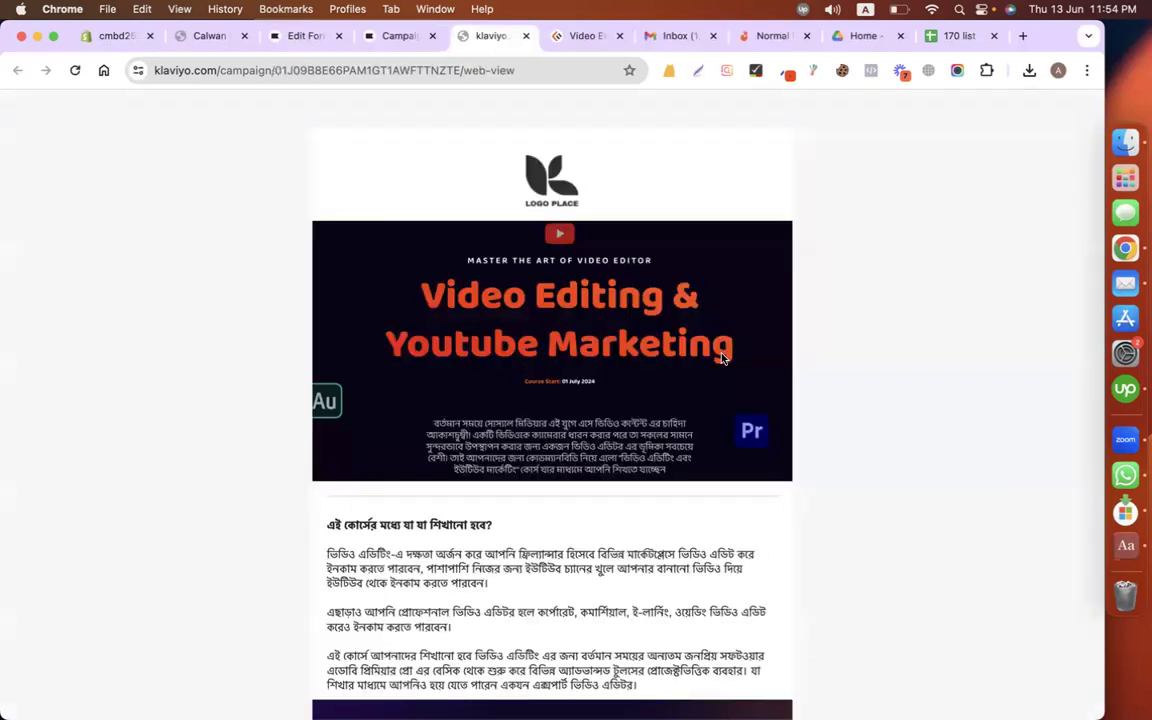
{"action": "scroll", "coordinate": [885, 396], "scroll_direction": "down", "scroll_amount": 5}
{"action": "scroll", "coordinate": [885, 394], "scroll_direction": "up", "scroll_amount": 5}
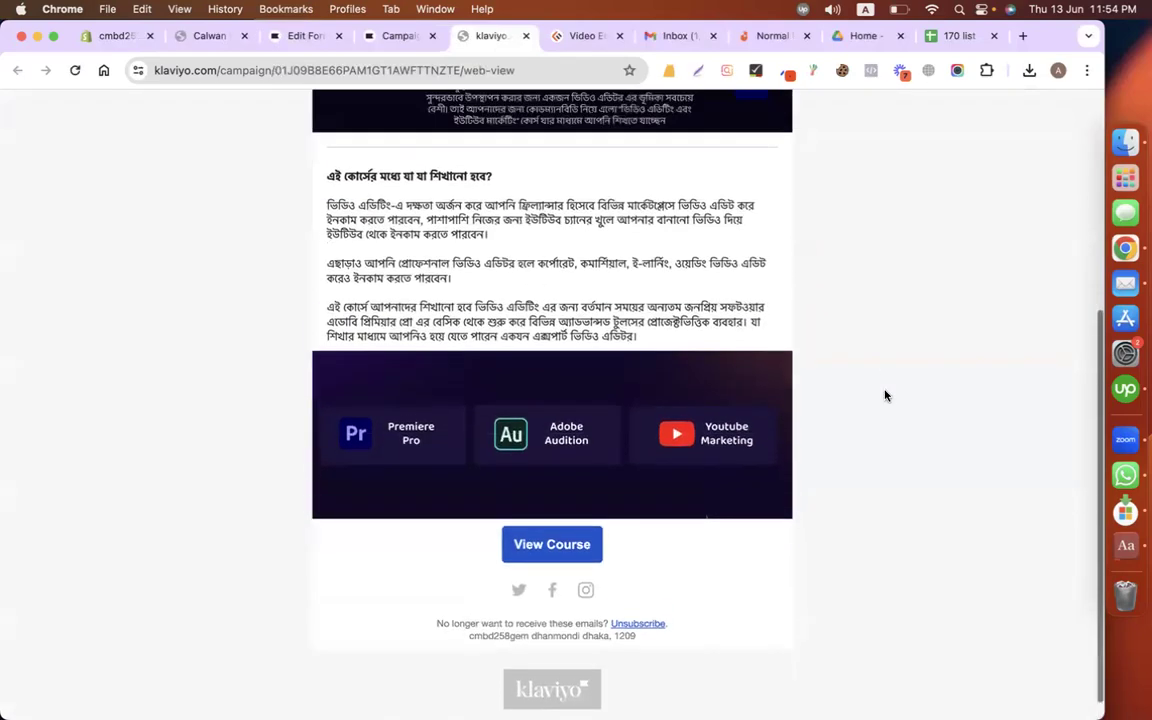
{"action": "left_click", "coordinate": [375, 33]}
{"action": "left_click", "coordinate": [1062, 351]}
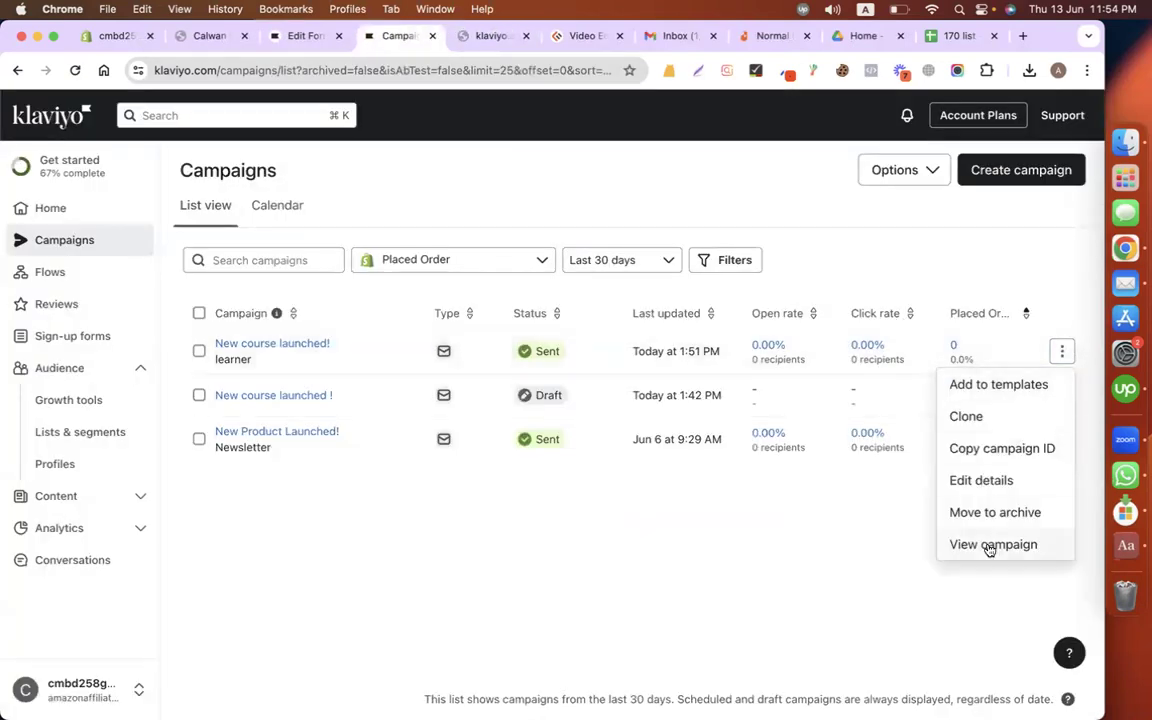
Step: Try opening the campaign's web-view address in an incognito window, and close that window
{"action": "left_click", "coordinate": [470, 35]}
{"action": "left_click", "coordinate": [335, 74]}
{"action": "key", "text": "super+c"}
{"action": "key", "text": "super+shift+n"}
{"action": "key", "text": "super+v"}
{"action": "key", "text": "Return"}
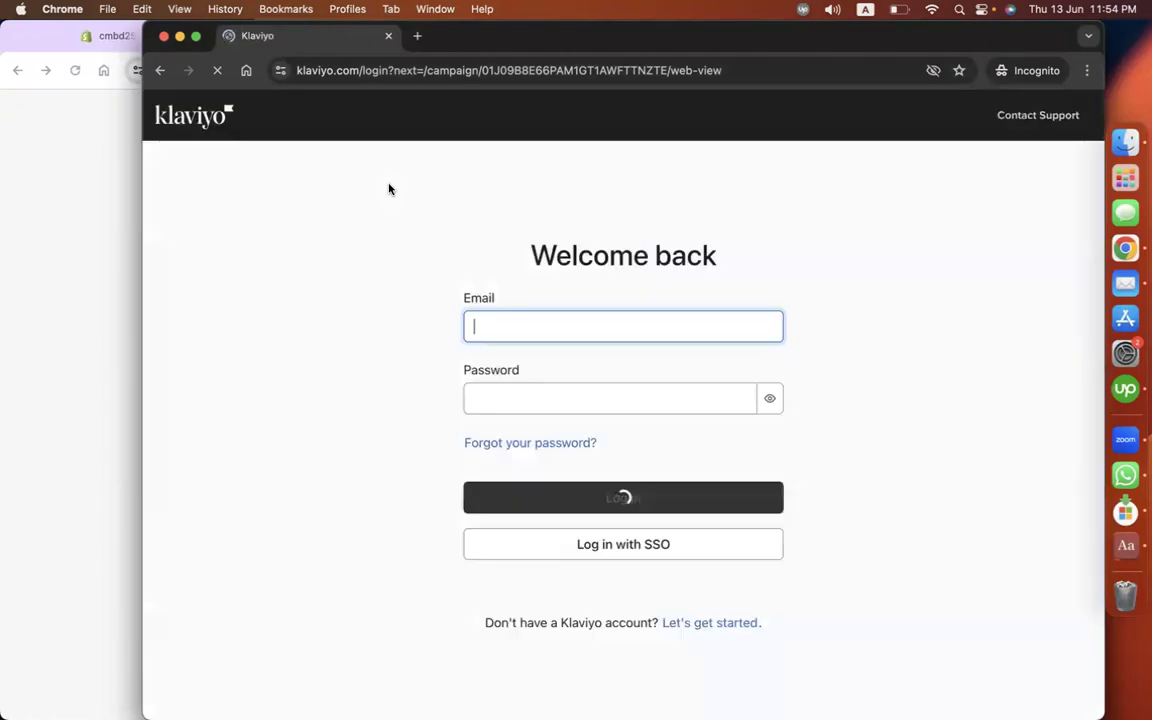
{"action": "left_click", "coordinate": [388, 35]}
Step: Look through the campaign's web view and take a full-page screenshot of it with the capture extension
{"action": "scroll", "coordinate": [957, 270], "scroll_direction": "down", "scroll_amount": 5}
{"action": "scroll", "coordinate": [957, 270], "scroll_direction": "up", "scroll_amount": 3}
{"action": "scroll", "coordinate": [957, 270], "scroll_direction": "down", "scroll_amount": 3}
{"action": "scroll", "coordinate": [957, 270], "scroll_direction": "up", "scroll_amount": 5}
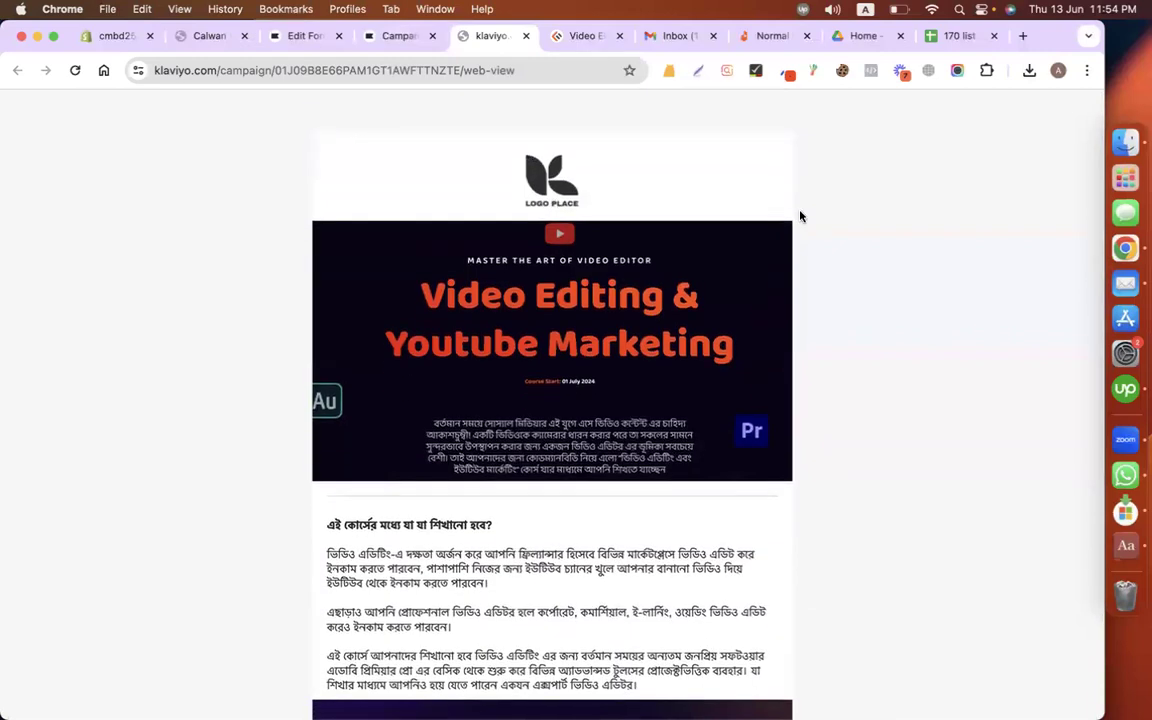
{"action": "left_click", "coordinate": [957, 70]}
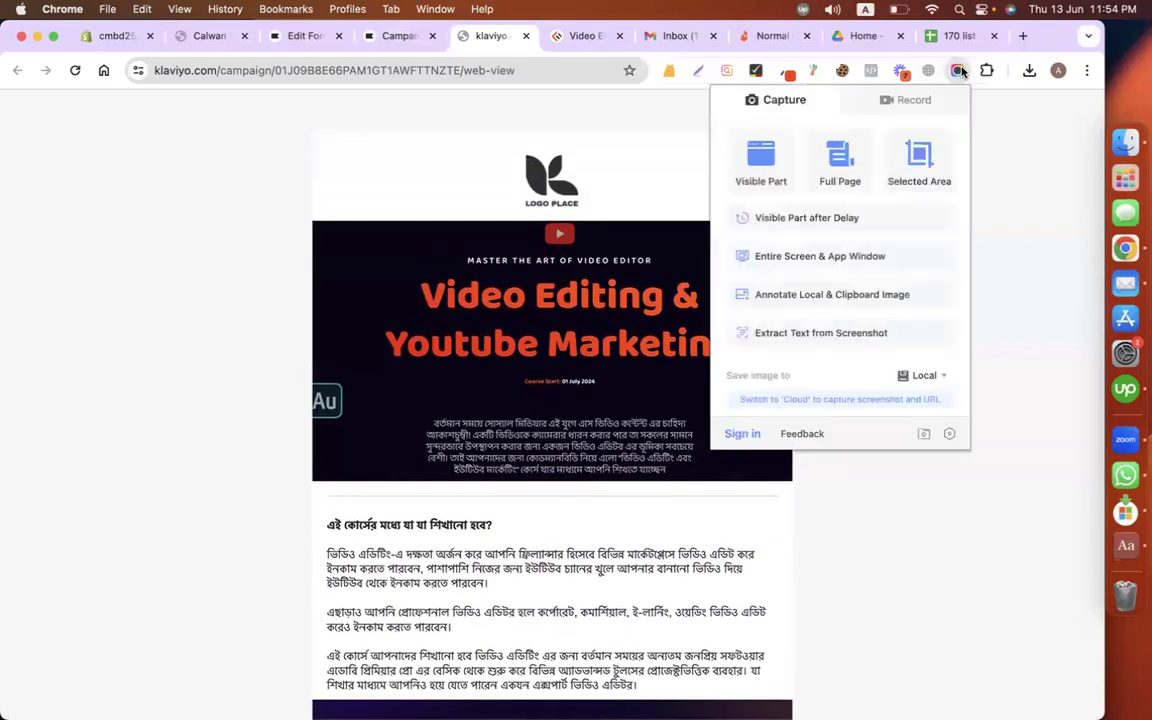
{"action": "left_click", "coordinate": [834, 163]}
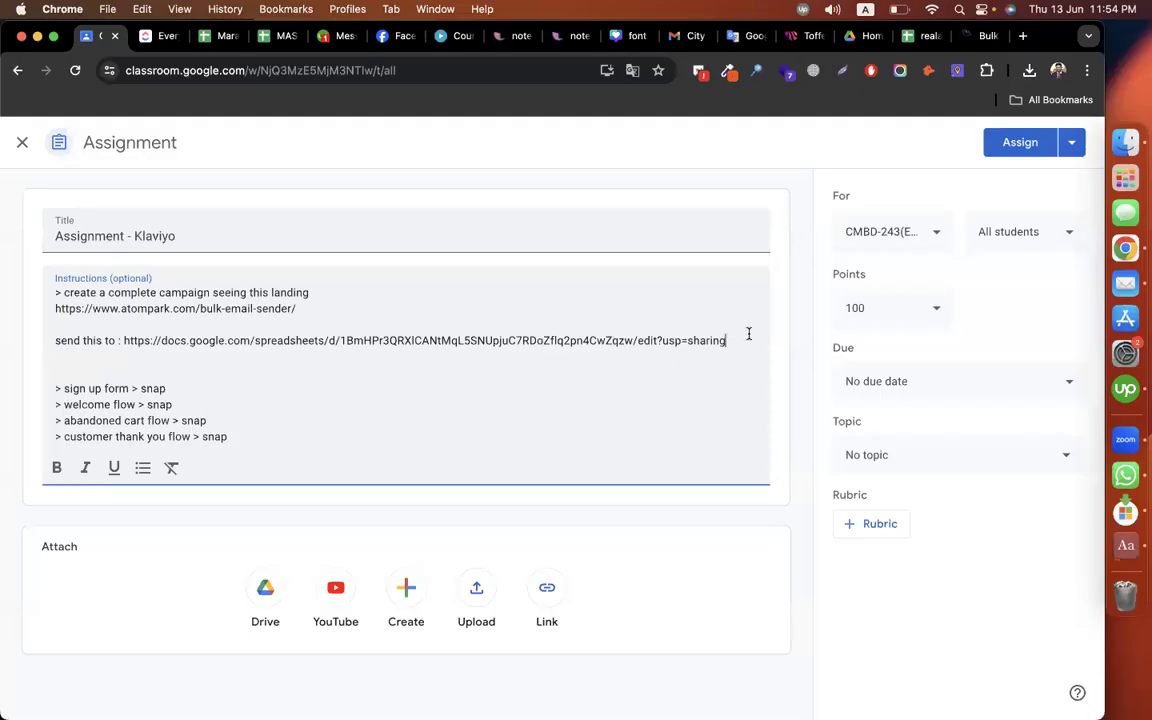
Step: Add the line "submit campaign full page snap" below the spreadsheet link in the Classroom assignment's instructions
{"action": "key", "text": "Return"}
{"action": "type", "text": "submit cam"}
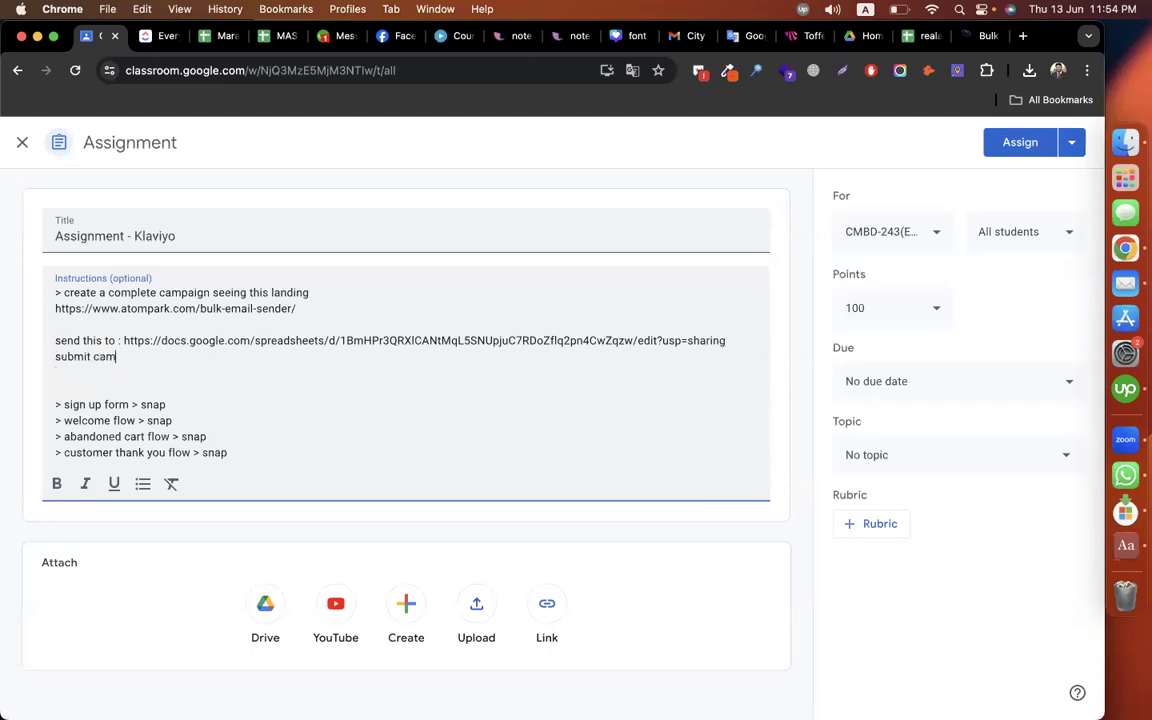
{"action": "type", "text": "paign full page snap"}
{"action": "left_click", "coordinate": [146, 420]}
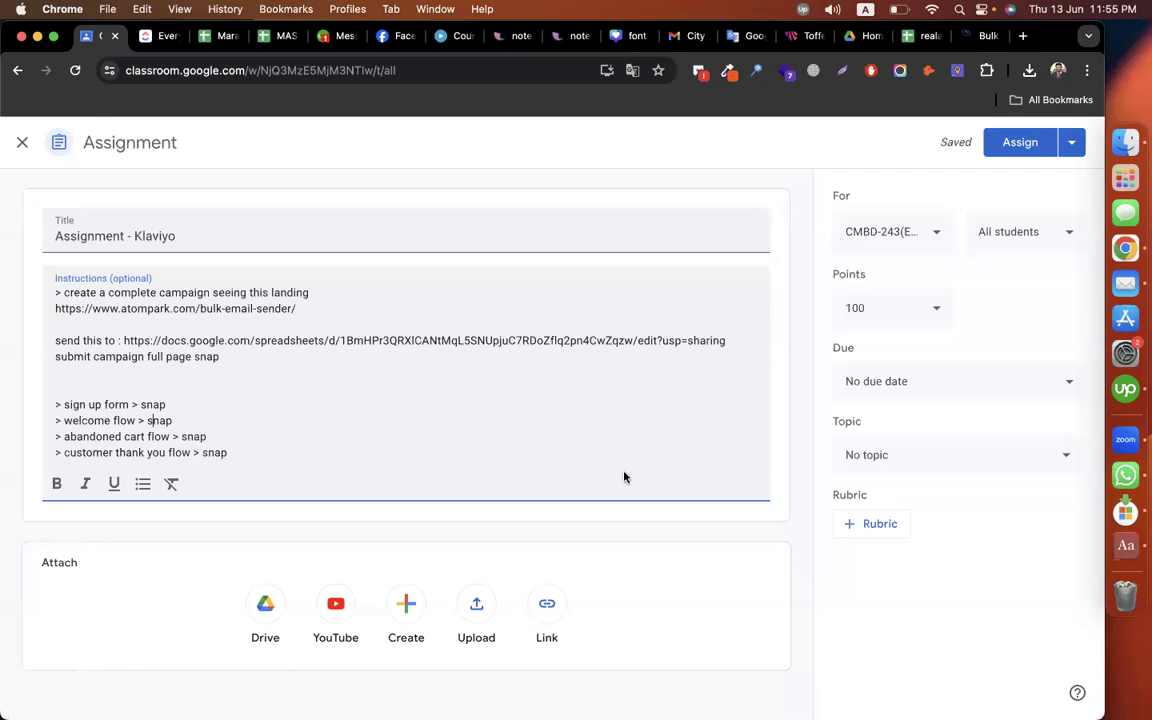
Step: Finish the instructions with the line "all snaps upload to a docs and submit the docs"
{"action": "left_click", "coordinate": [504, 458]}
{"action": "key", "text": "Return"}
{"action": "type", "text": "all snaps upload to a d"}
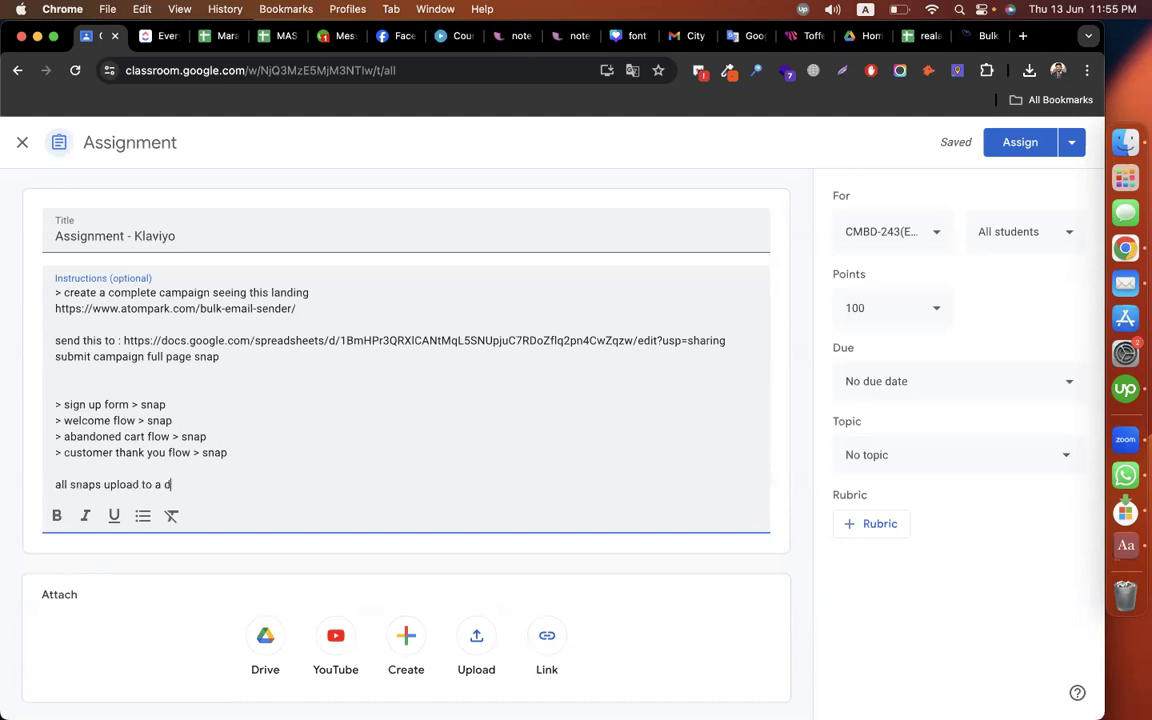
{"action": "type", "text": "ocs and submit the docs"}
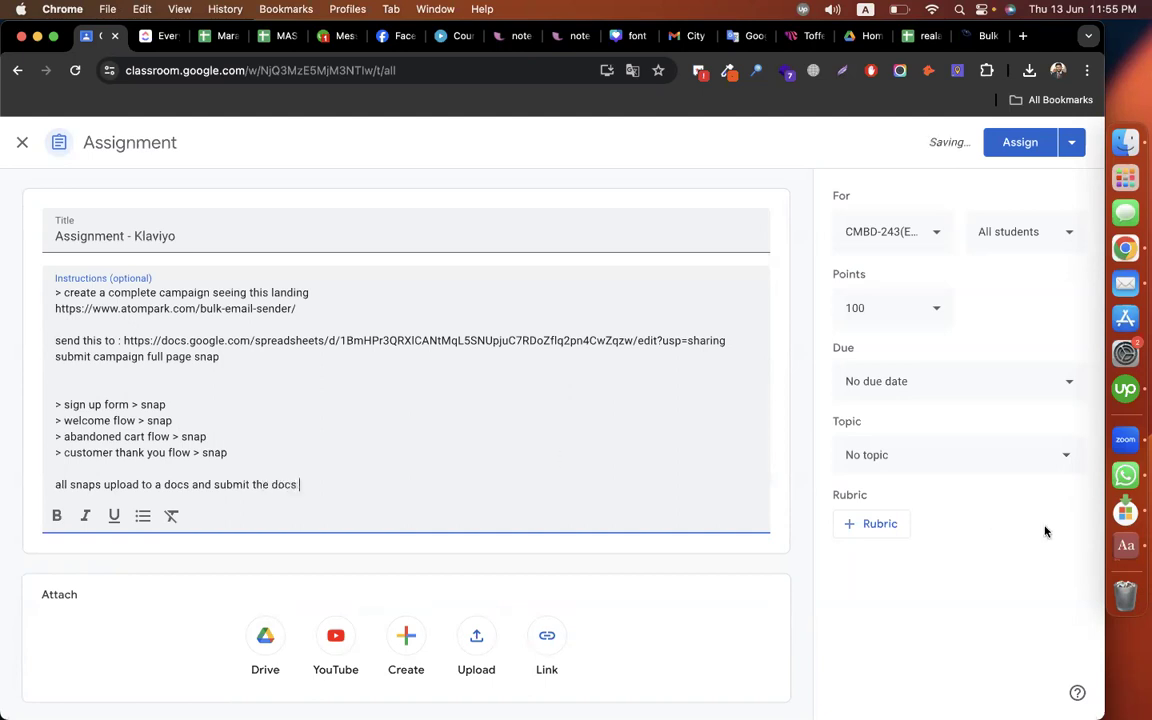
Step: File the assignment under the Episode-34 Shopify Email Marketing topic and assign it to all students
{"action": "left_click", "coordinate": [941, 465]}
{"action": "scroll", "coordinate": [946, 377], "scroll_direction": "down", "scroll_amount": 10}
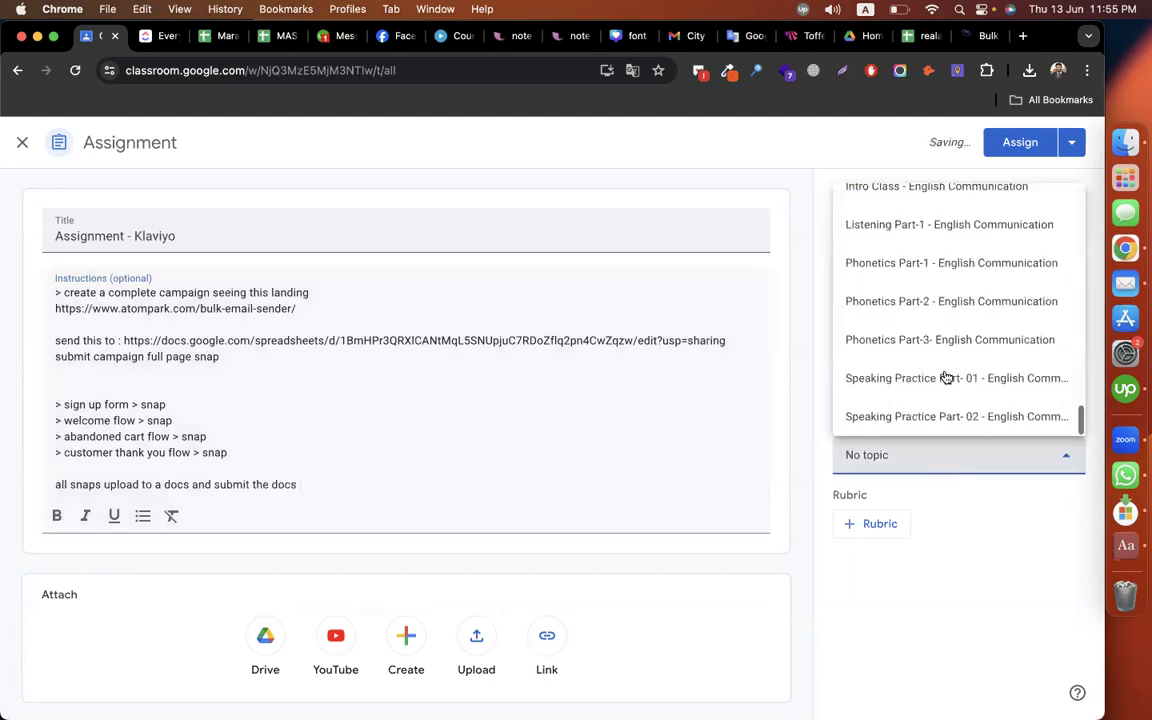
{"action": "scroll", "coordinate": [946, 377], "scroll_direction": "up", "scroll_amount": 10}
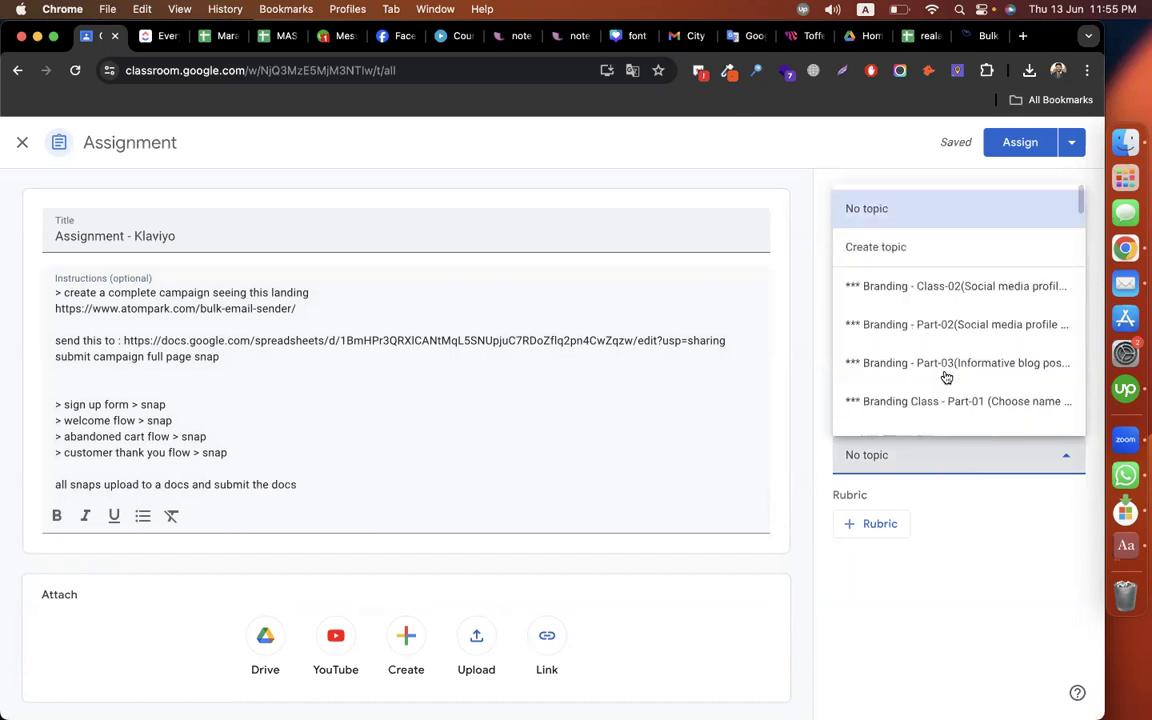
{"action": "scroll", "coordinate": [997, 303], "scroll_direction": "down", "scroll_amount": 3}
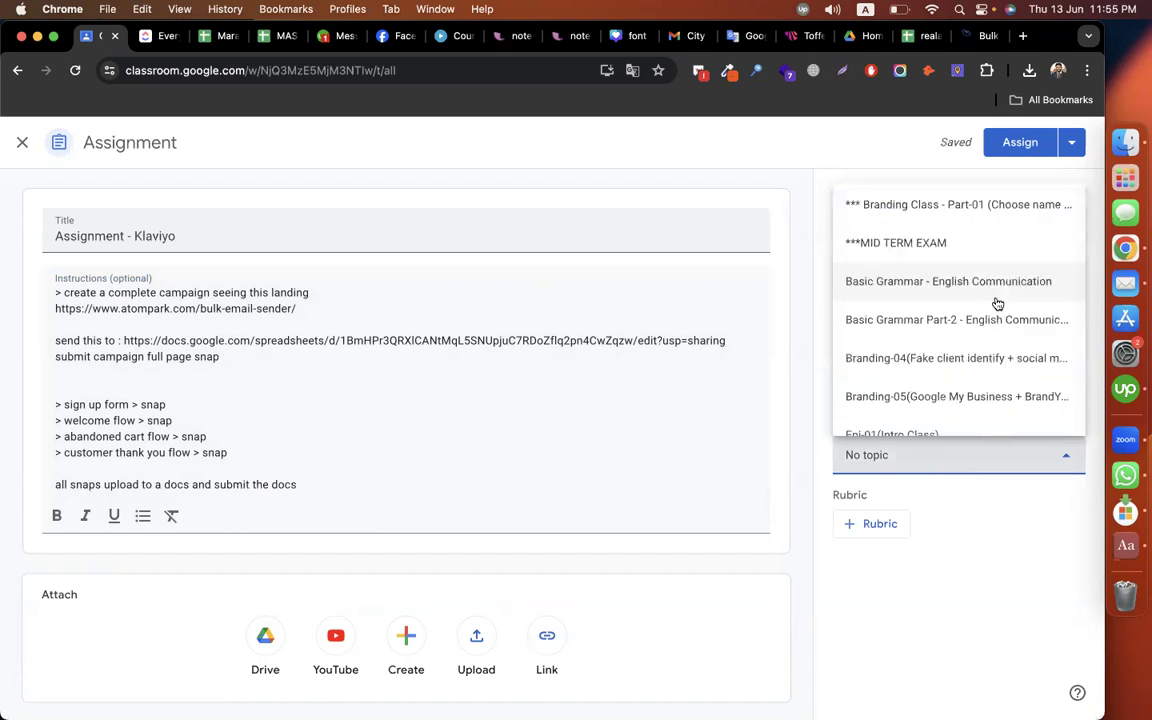
{"action": "scroll", "coordinate": [997, 303], "scroll_direction": "down", "scroll_amount": 3}
{"action": "scroll", "coordinate": [997, 303], "scroll_direction": "down", "scroll_amount": 3}
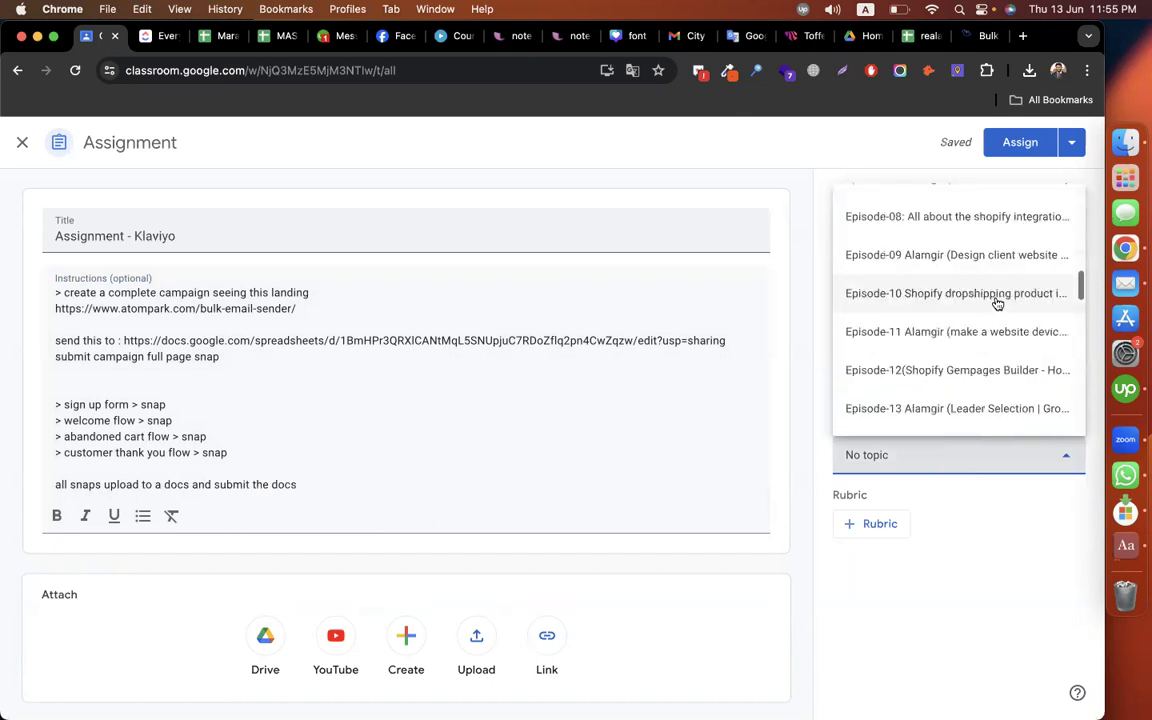
{"action": "scroll", "coordinate": [997, 303], "scroll_direction": "down", "scroll_amount": 3}
{"action": "scroll", "coordinate": [997, 303], "scroll_direction": "down", "scroll_amount": 3}
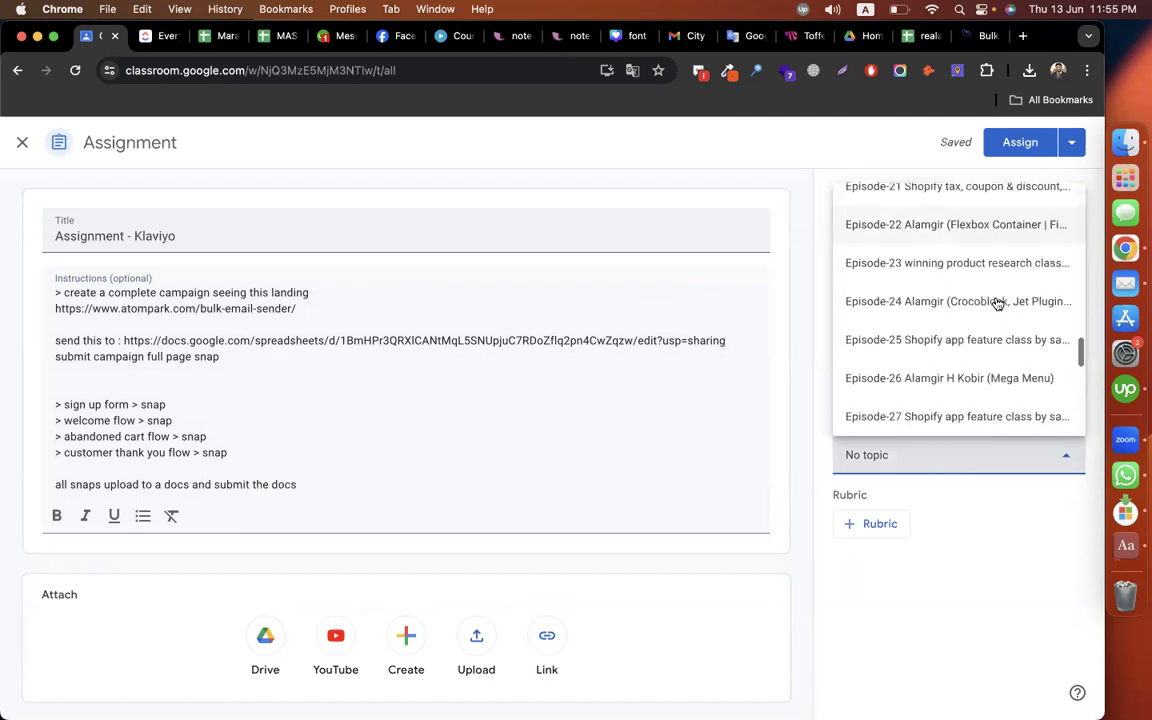
{"action": "scroll", "coordinate": [997, 303], "scroll_direction": "down", "scroll_amount": 3}
{"action": "scroll", "coordinate": [997, 303], "scroll_direction": "down", "scroll_amount": 1}
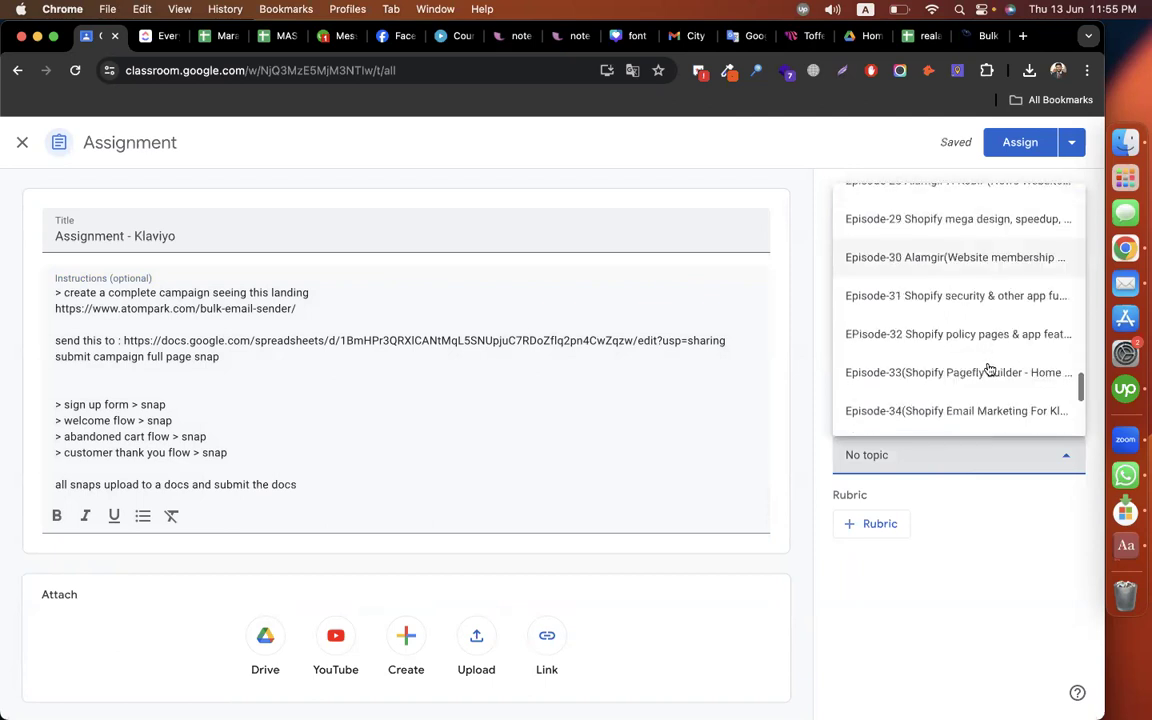
{"action": "scroll", "coordinate": [986, 368], "scroll_direction": "down", "scroll_amount": 2}
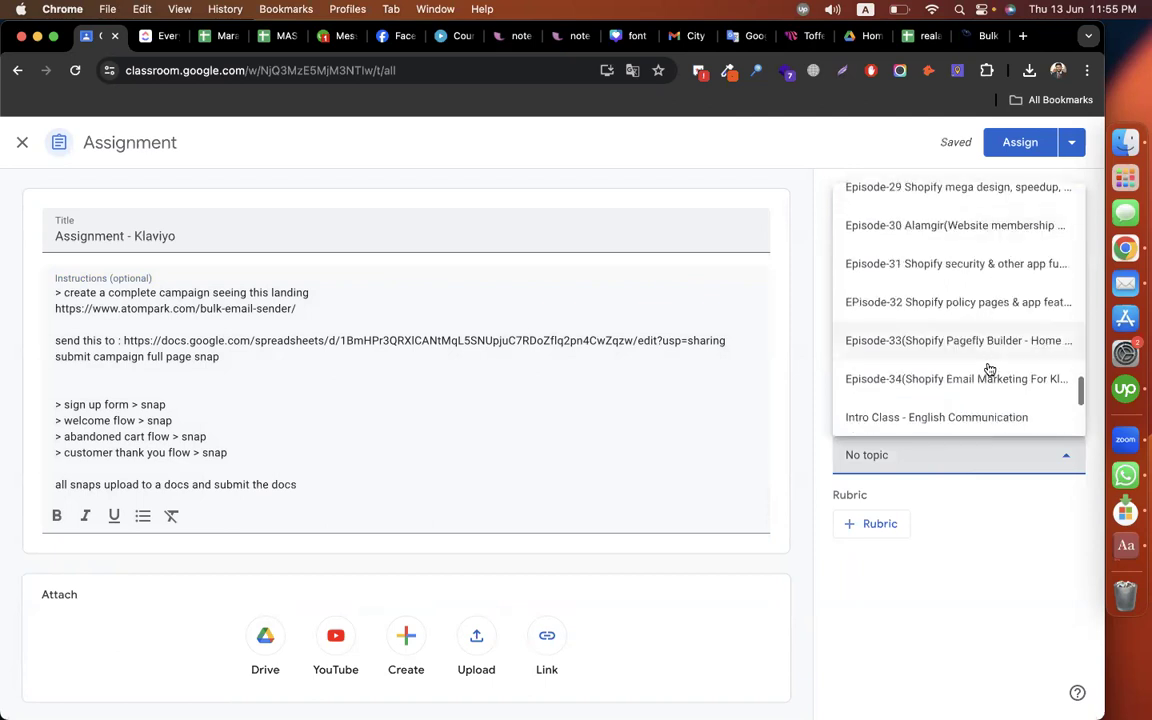
{"action": "left_click", "coordinate": [1010, 148]}
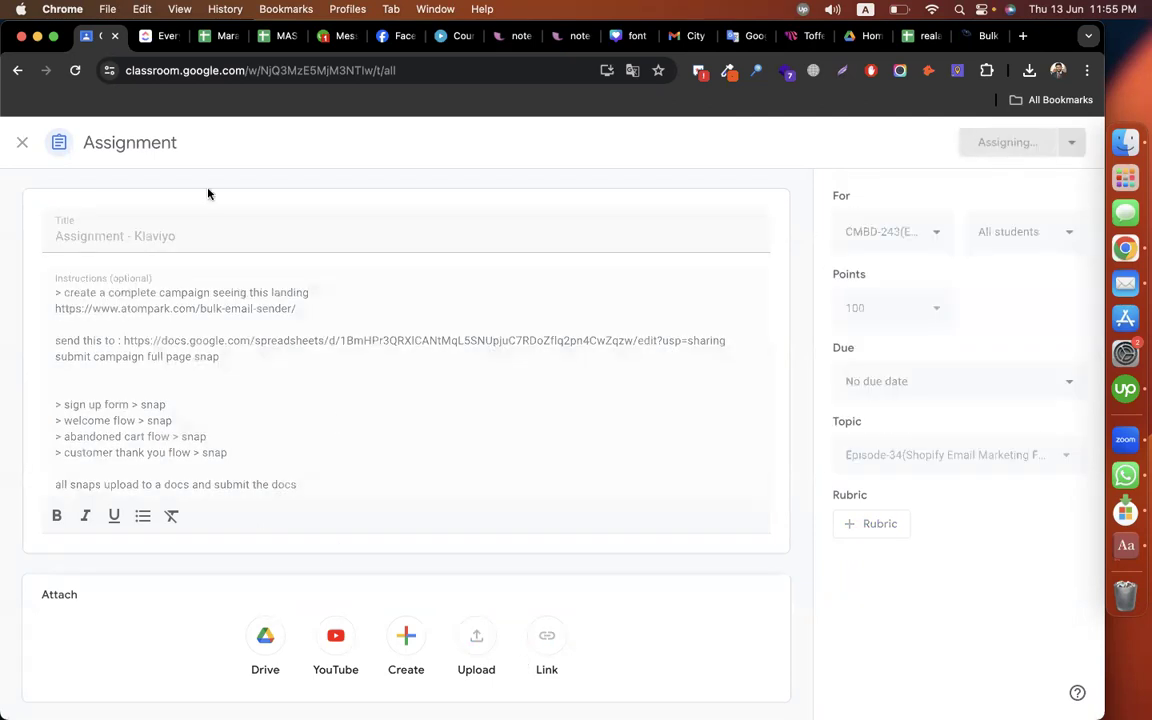
Step: Open the MASTER DATABASE student enrollment spreadsheet and check the Thursday 10:00 PM entry in the first class schedule
{"action": "left_click", "coordinate": [222, 38]}
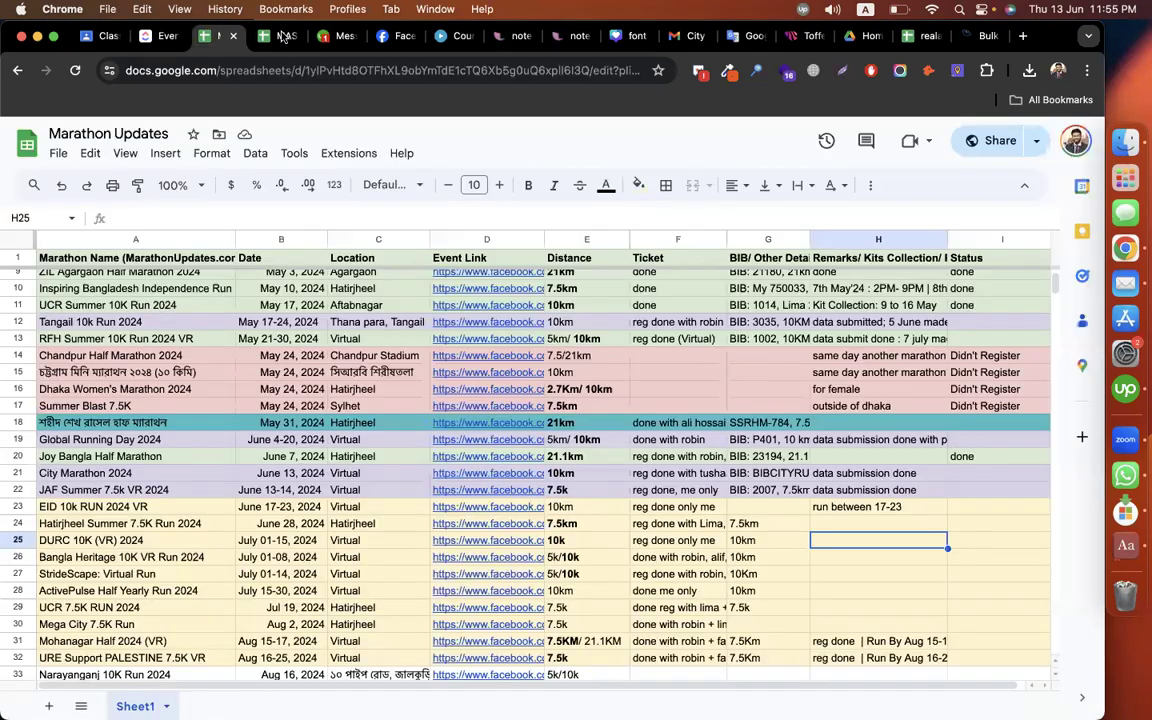
{"action": "left_click", "coordinate": [262, 38]}
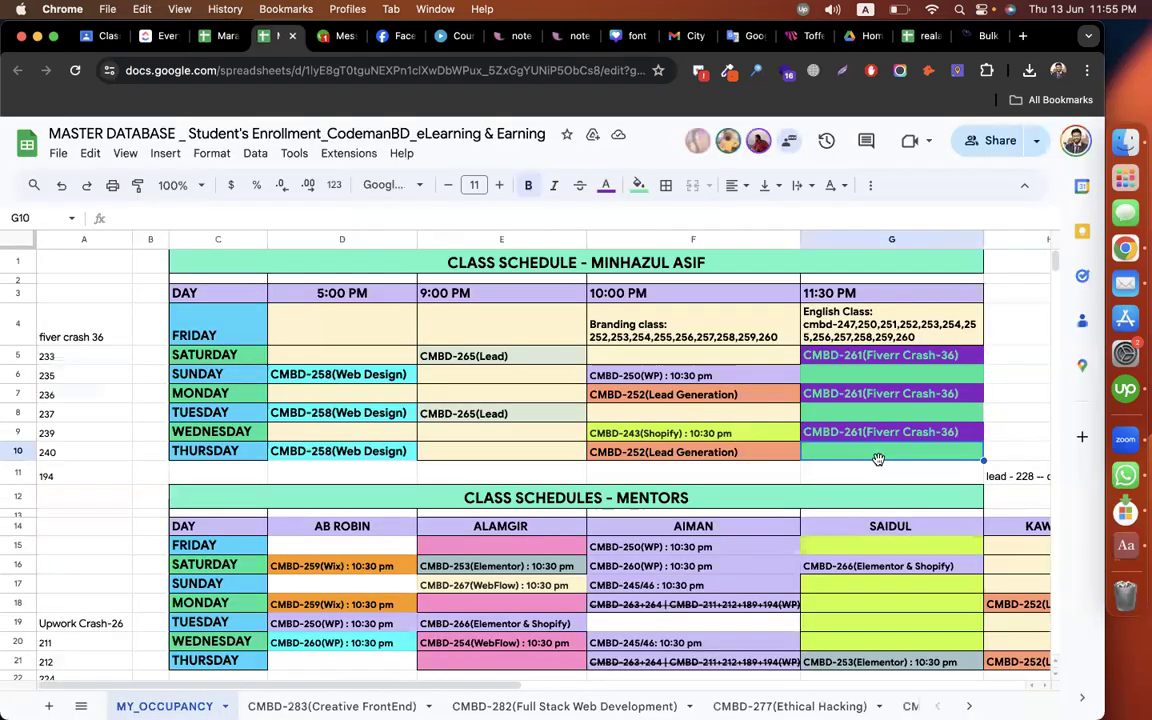
{"action": "left_click", "coordinate": [731, 451]}
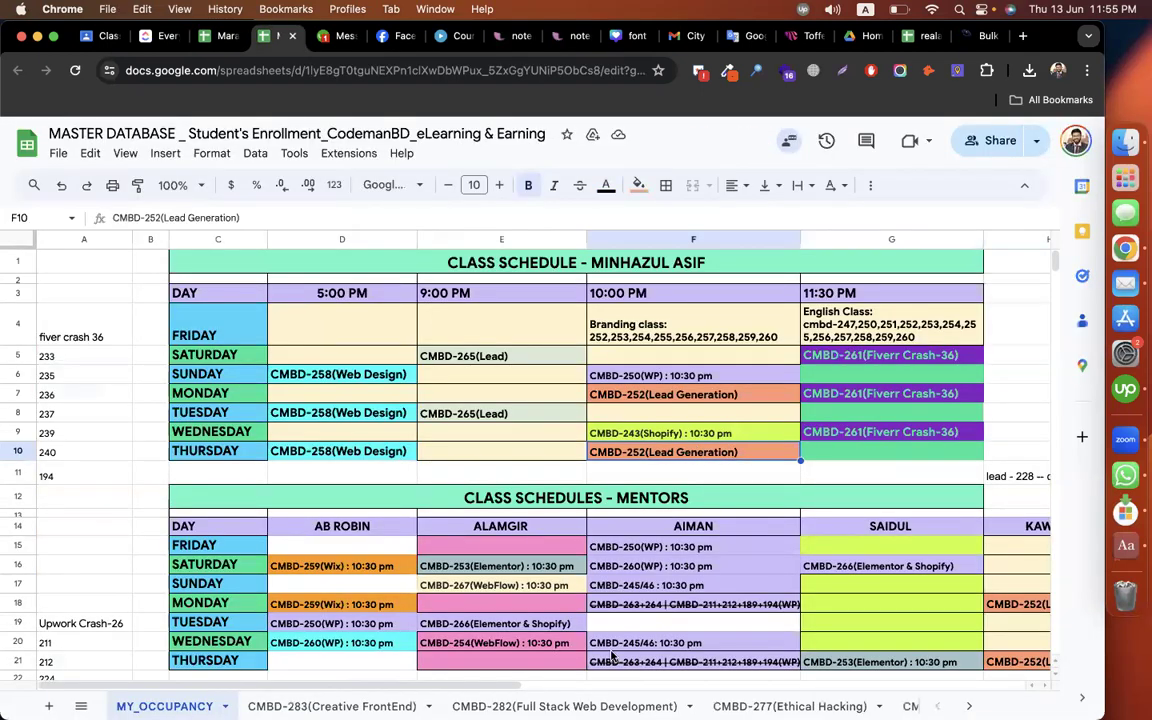